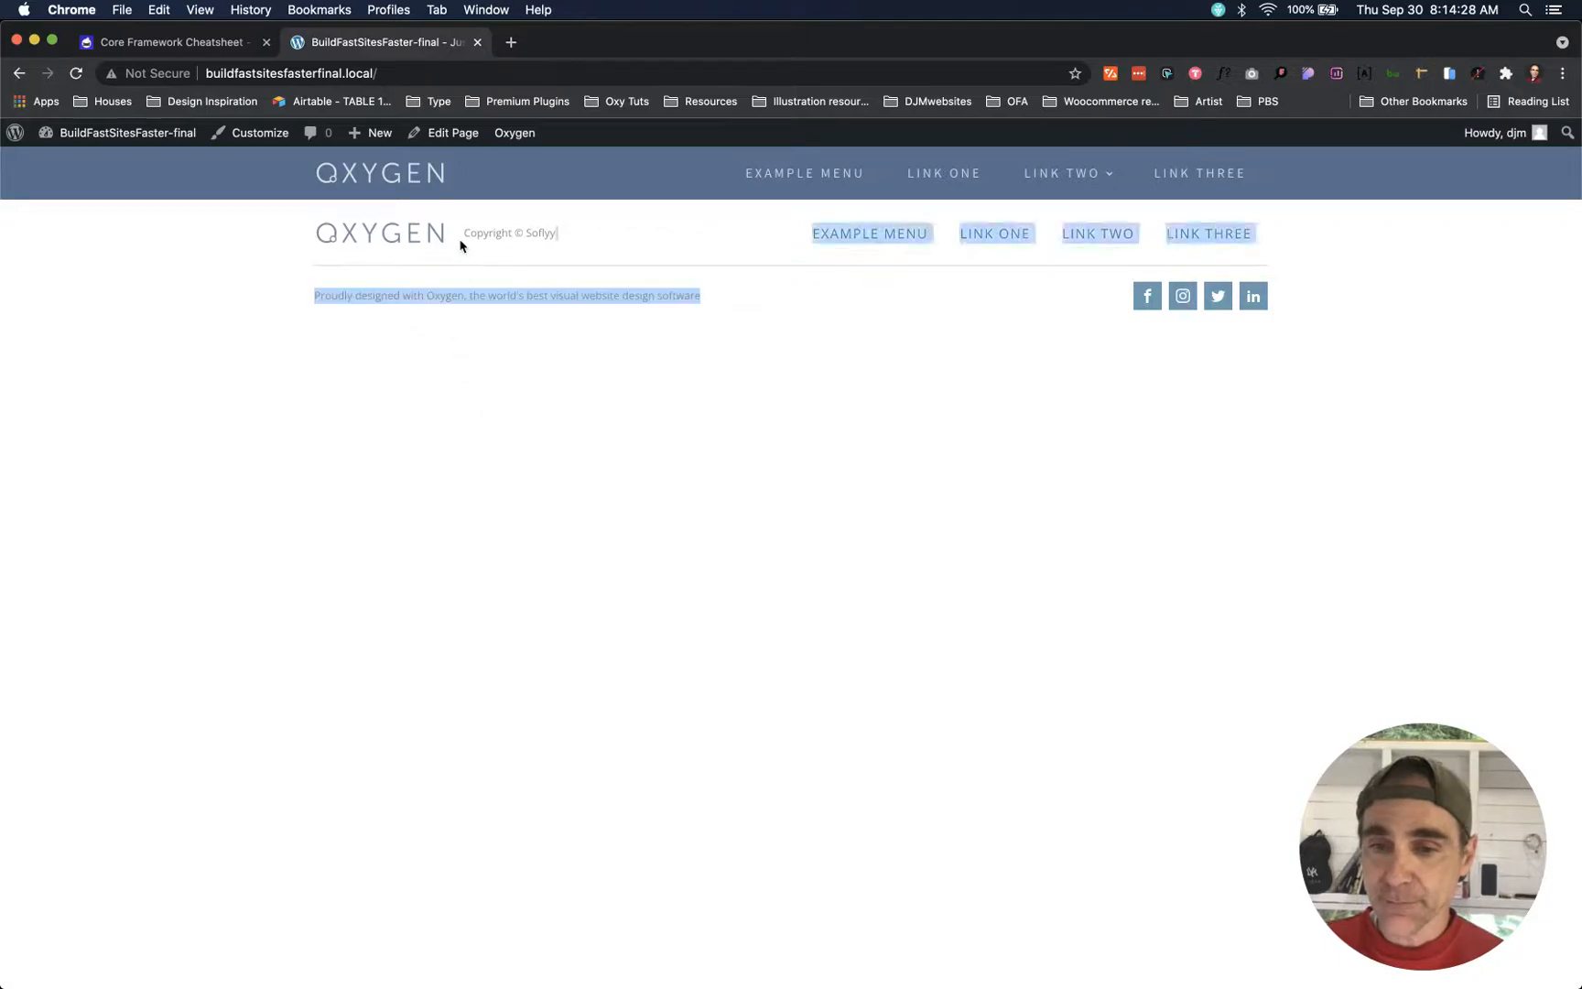
- Open the Home page for editing in the Oxygen builder and show its element structure
{"action": "left_click", "coordinate": [440, 135]}
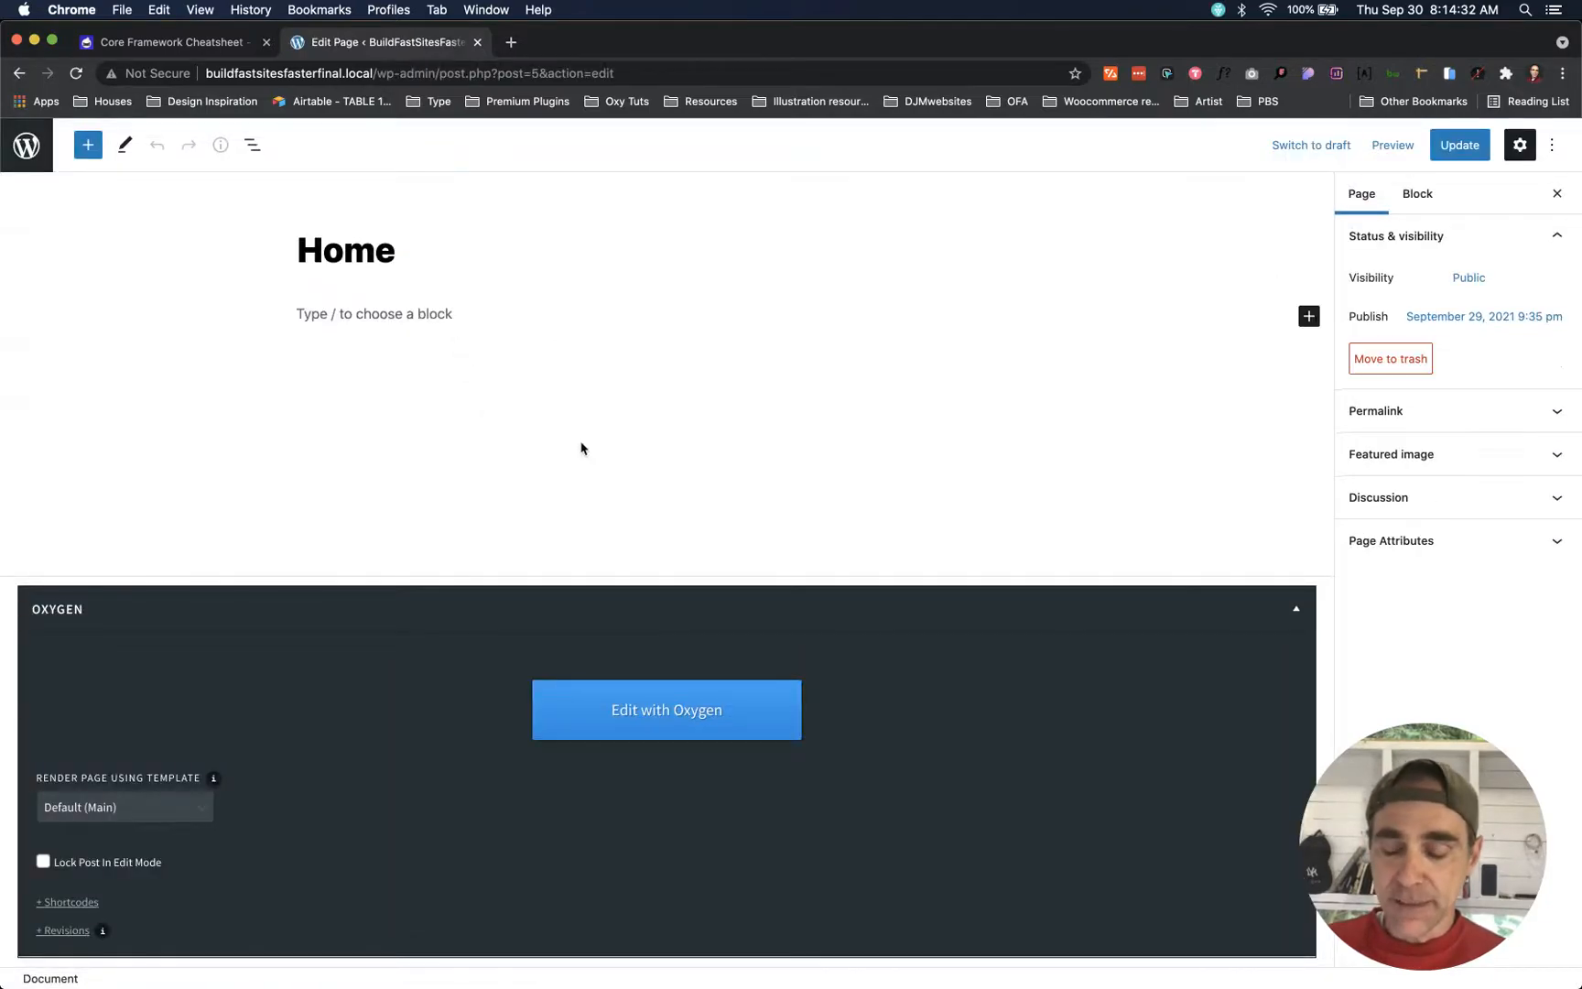
{"action": "left_click", "coordinate": [655, 723]}
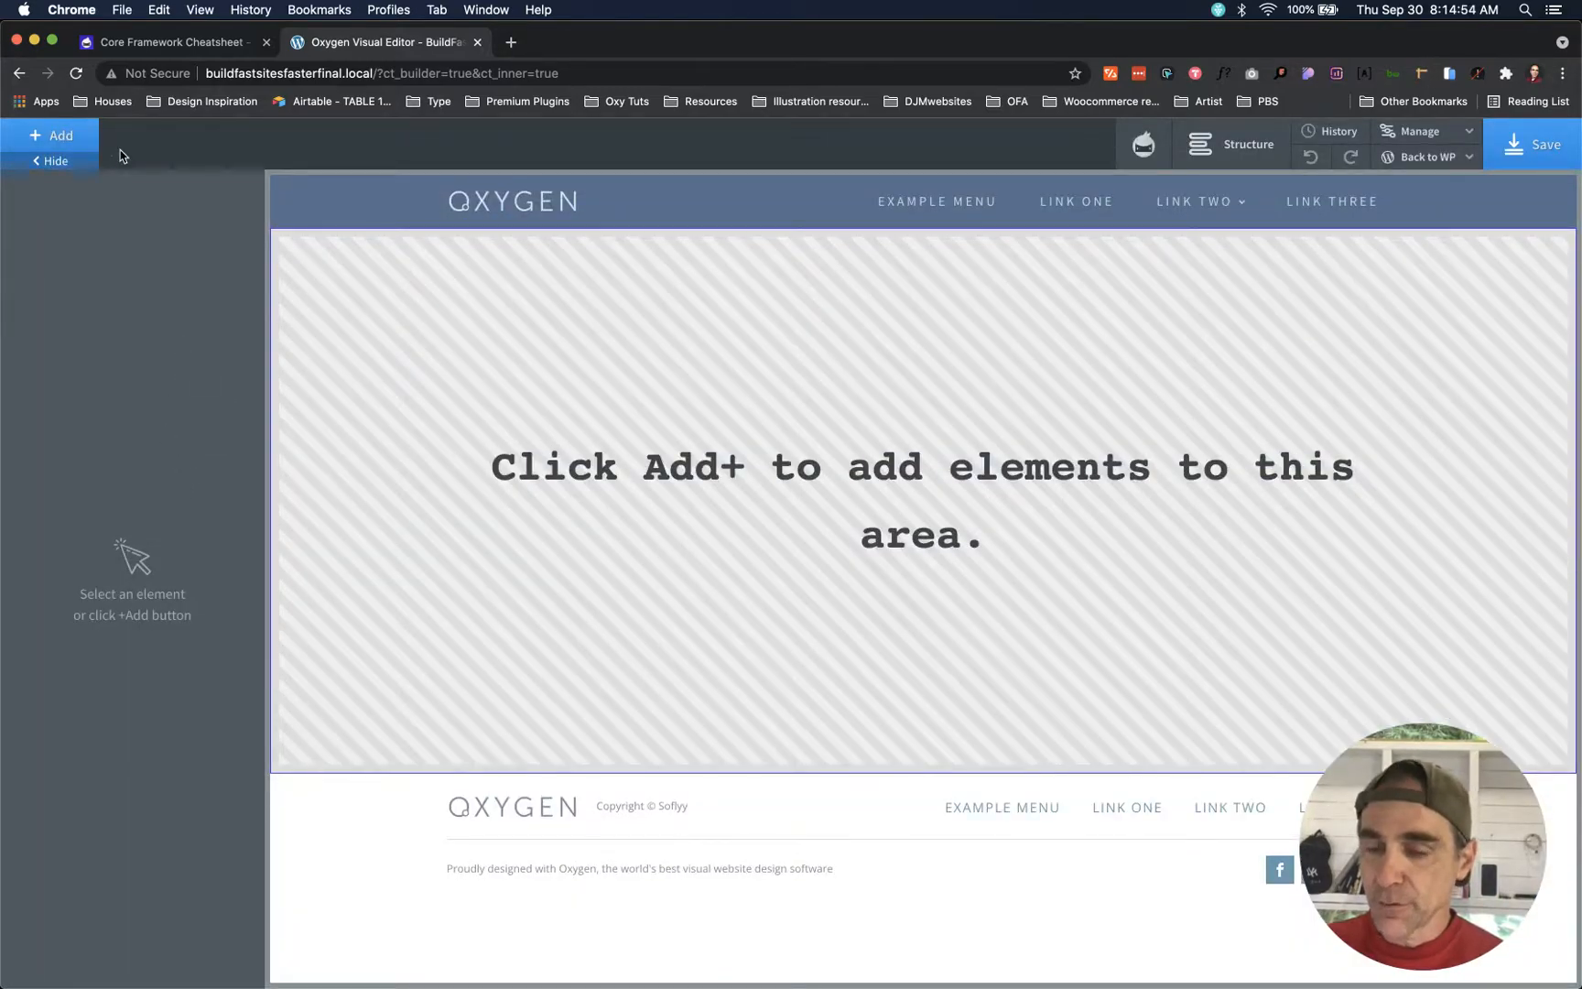
{"action": "left_click", "coordinate": [1202, 149]}
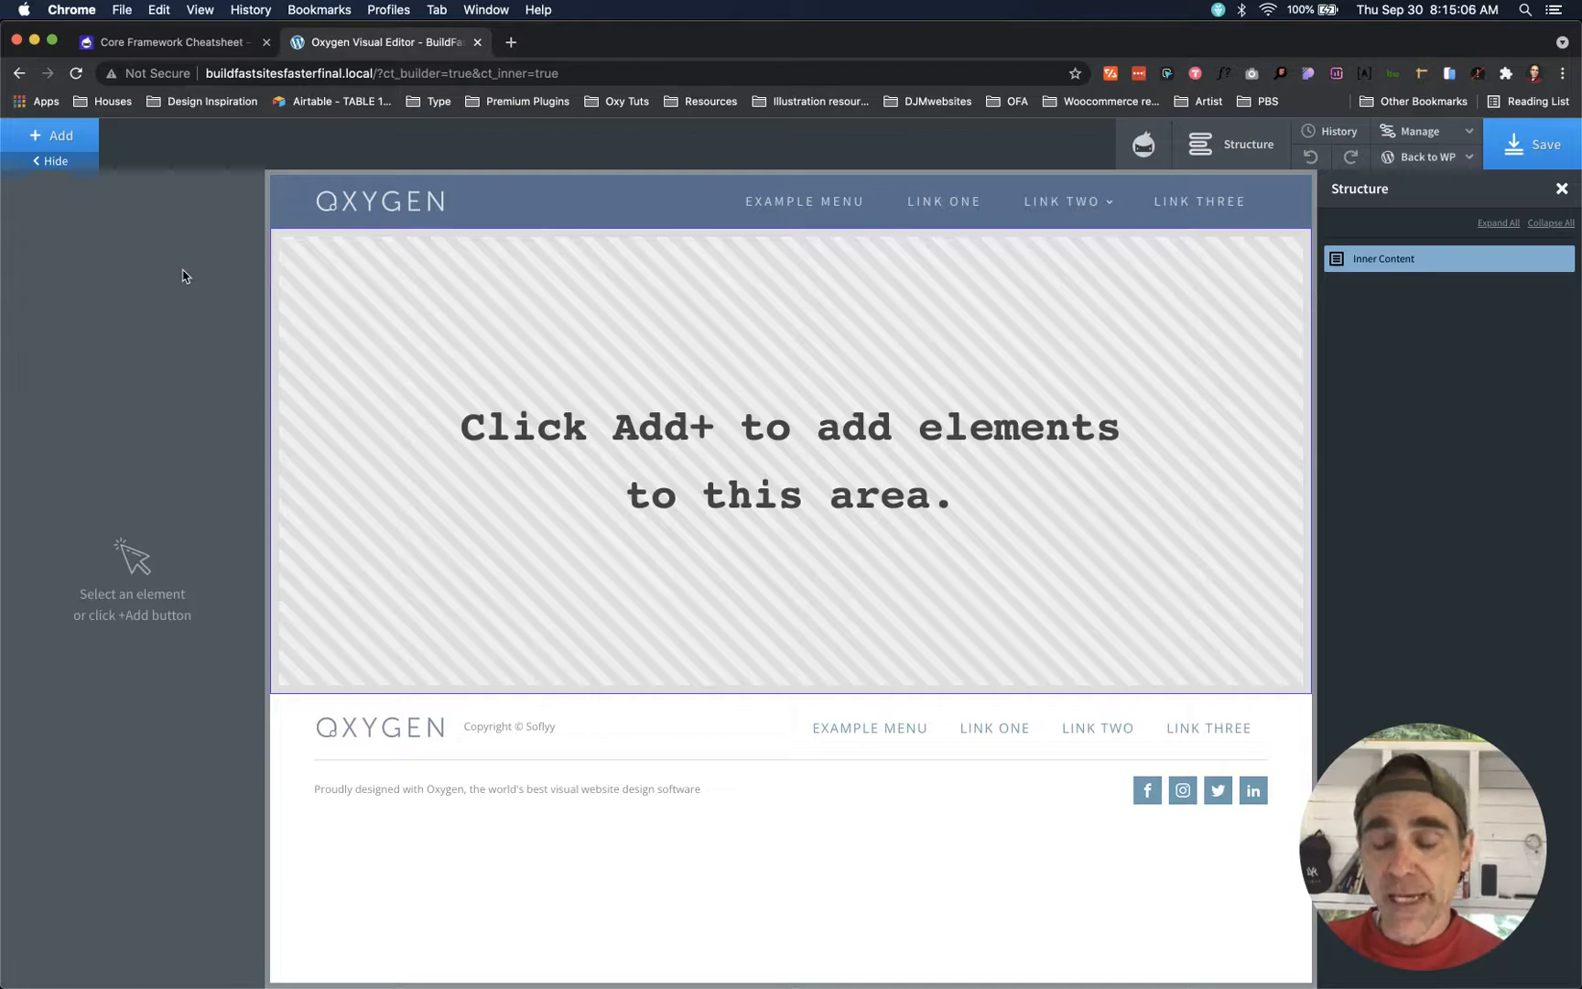
- Add a section to the page's inner content and place a div inside it
{"action": "left_click", "coordinate": [40, 139]}
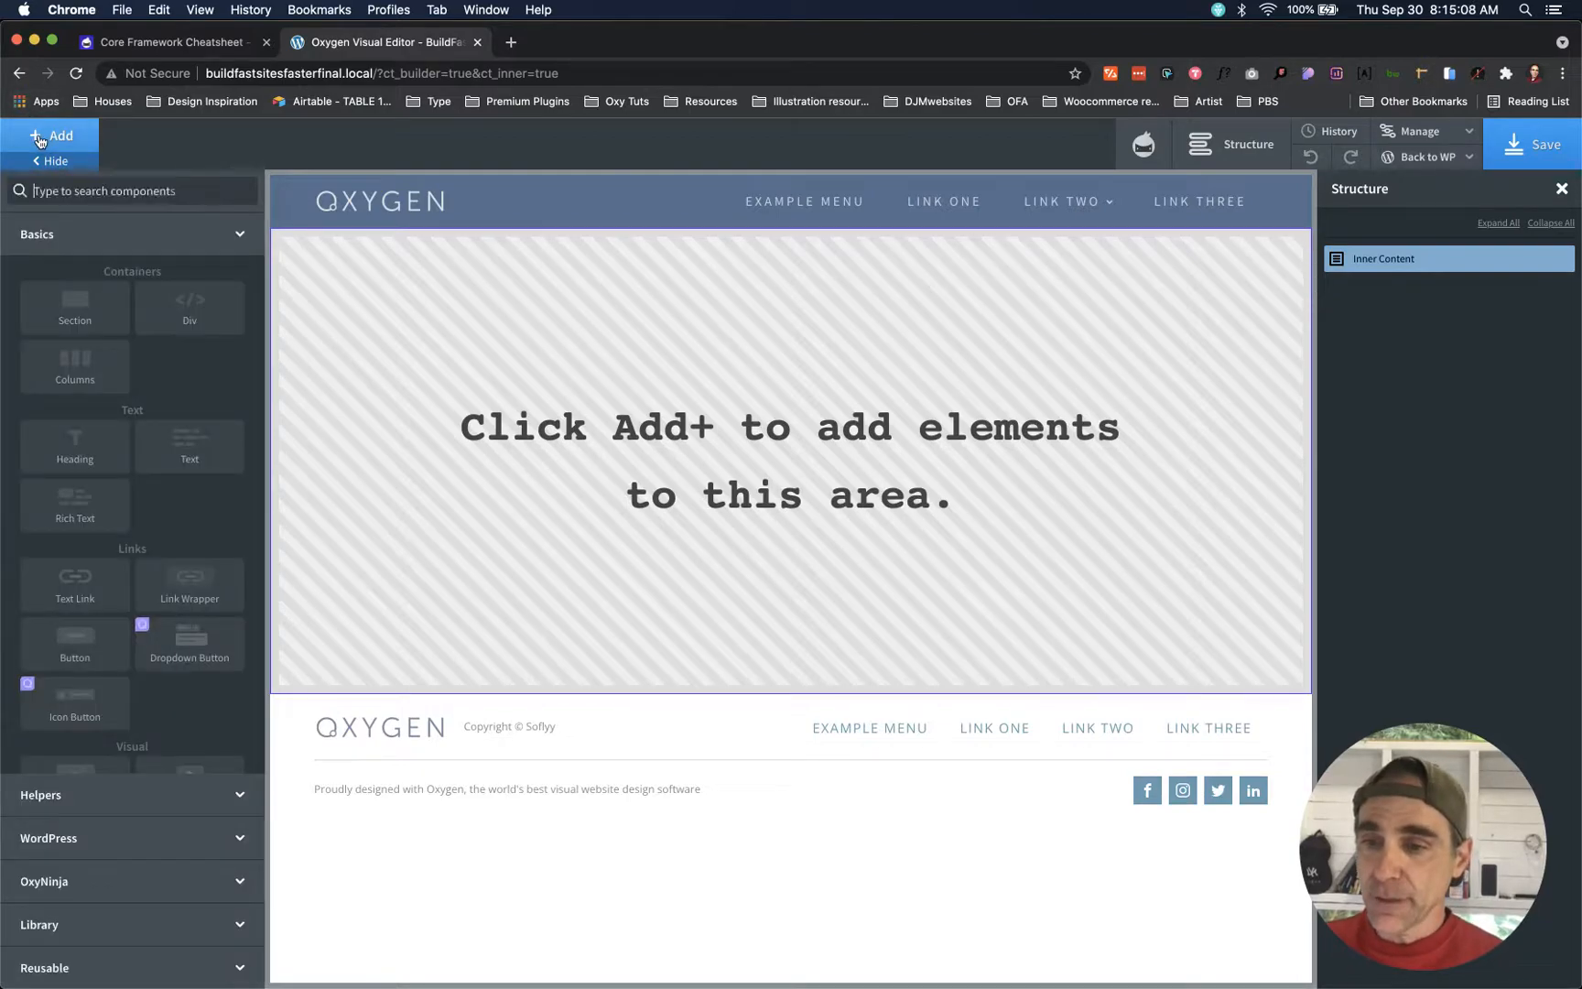
{"action": "left_click", "coordinate": [75, 307]}
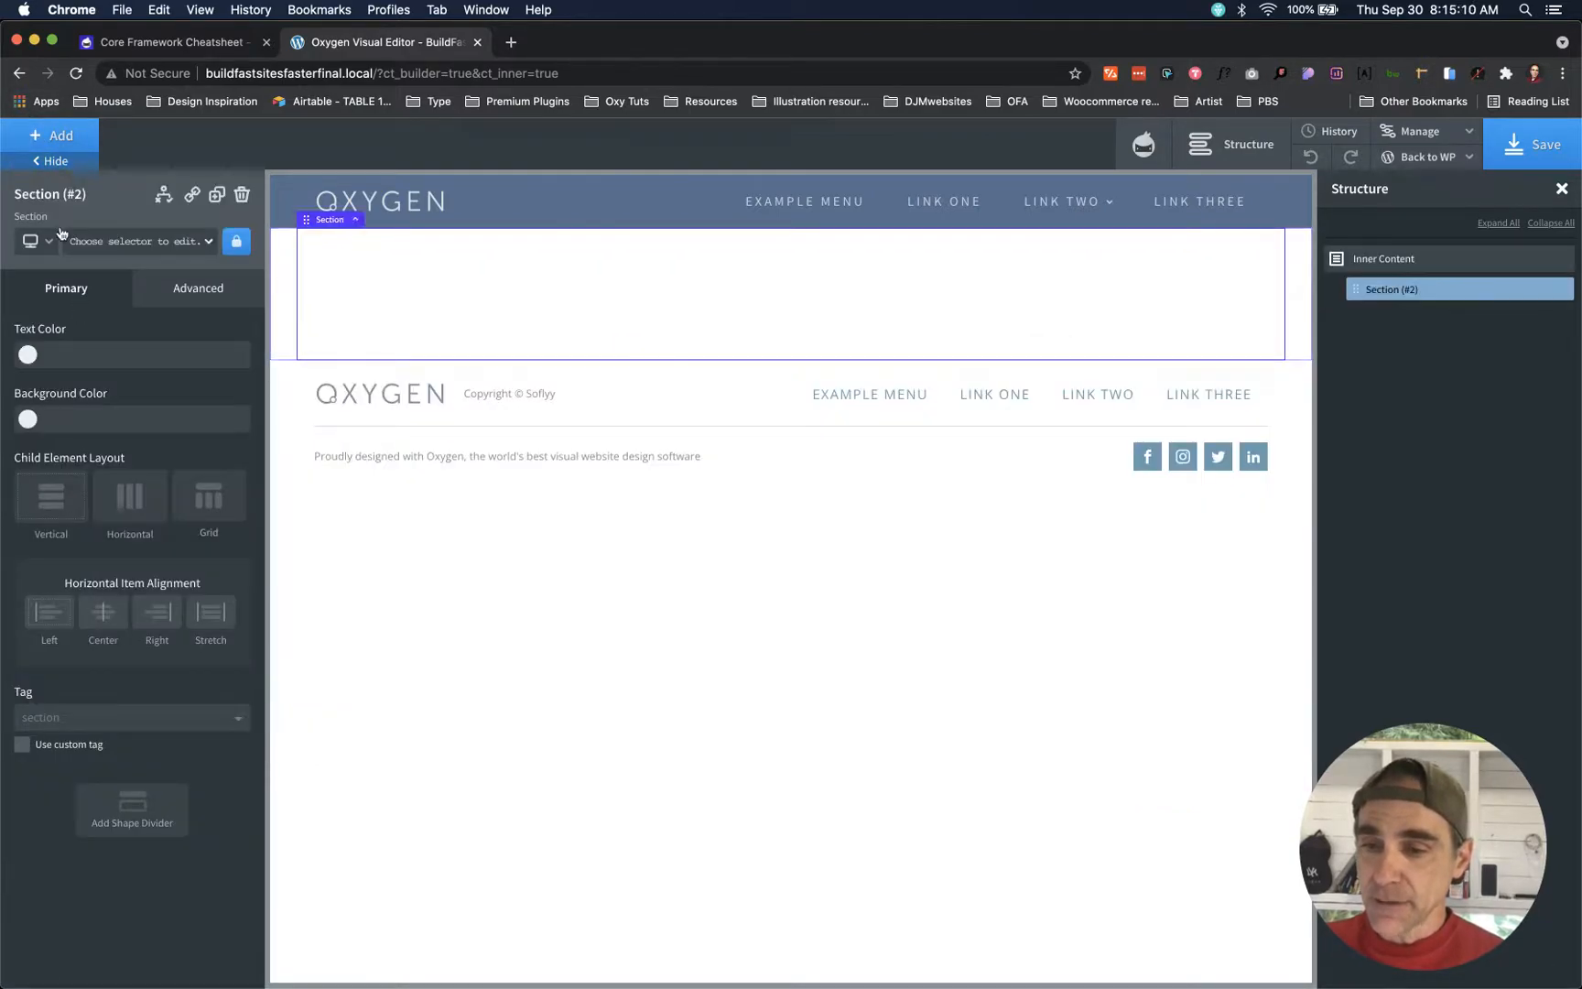
{"action": "left_click", "coordinate": [51, 136]}
{"action": "left_click", "coordinate": [197, 297]}
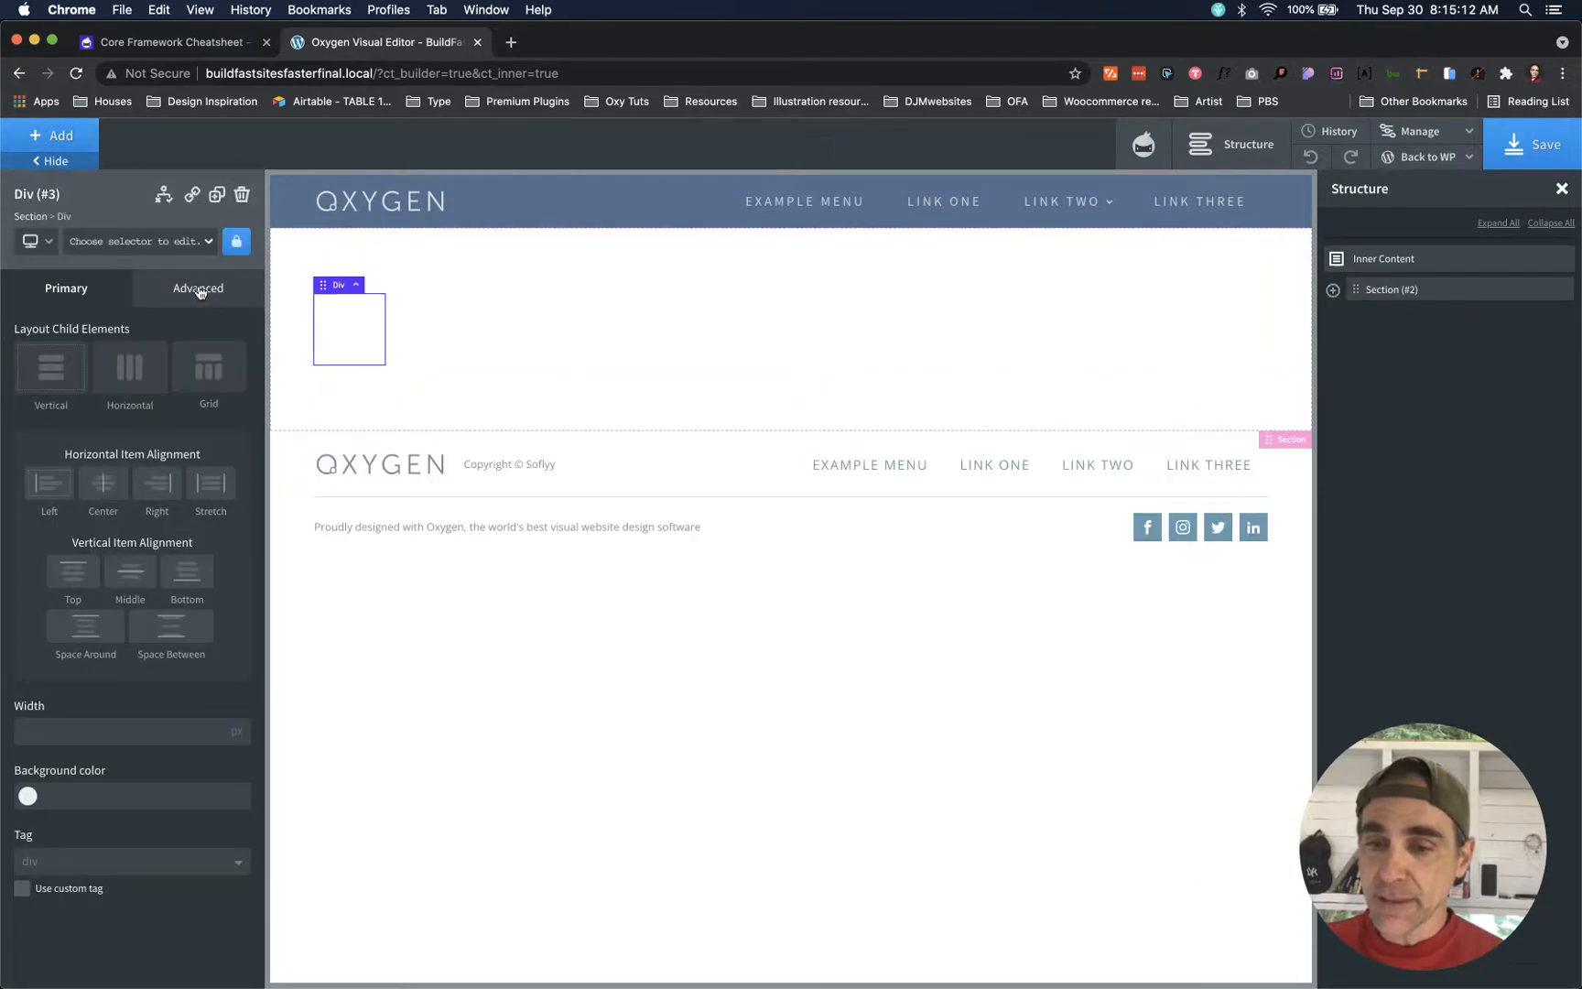
- Add a heading and a button inside the new div
{"action": "left_click", "coordinate": [64, 137]}
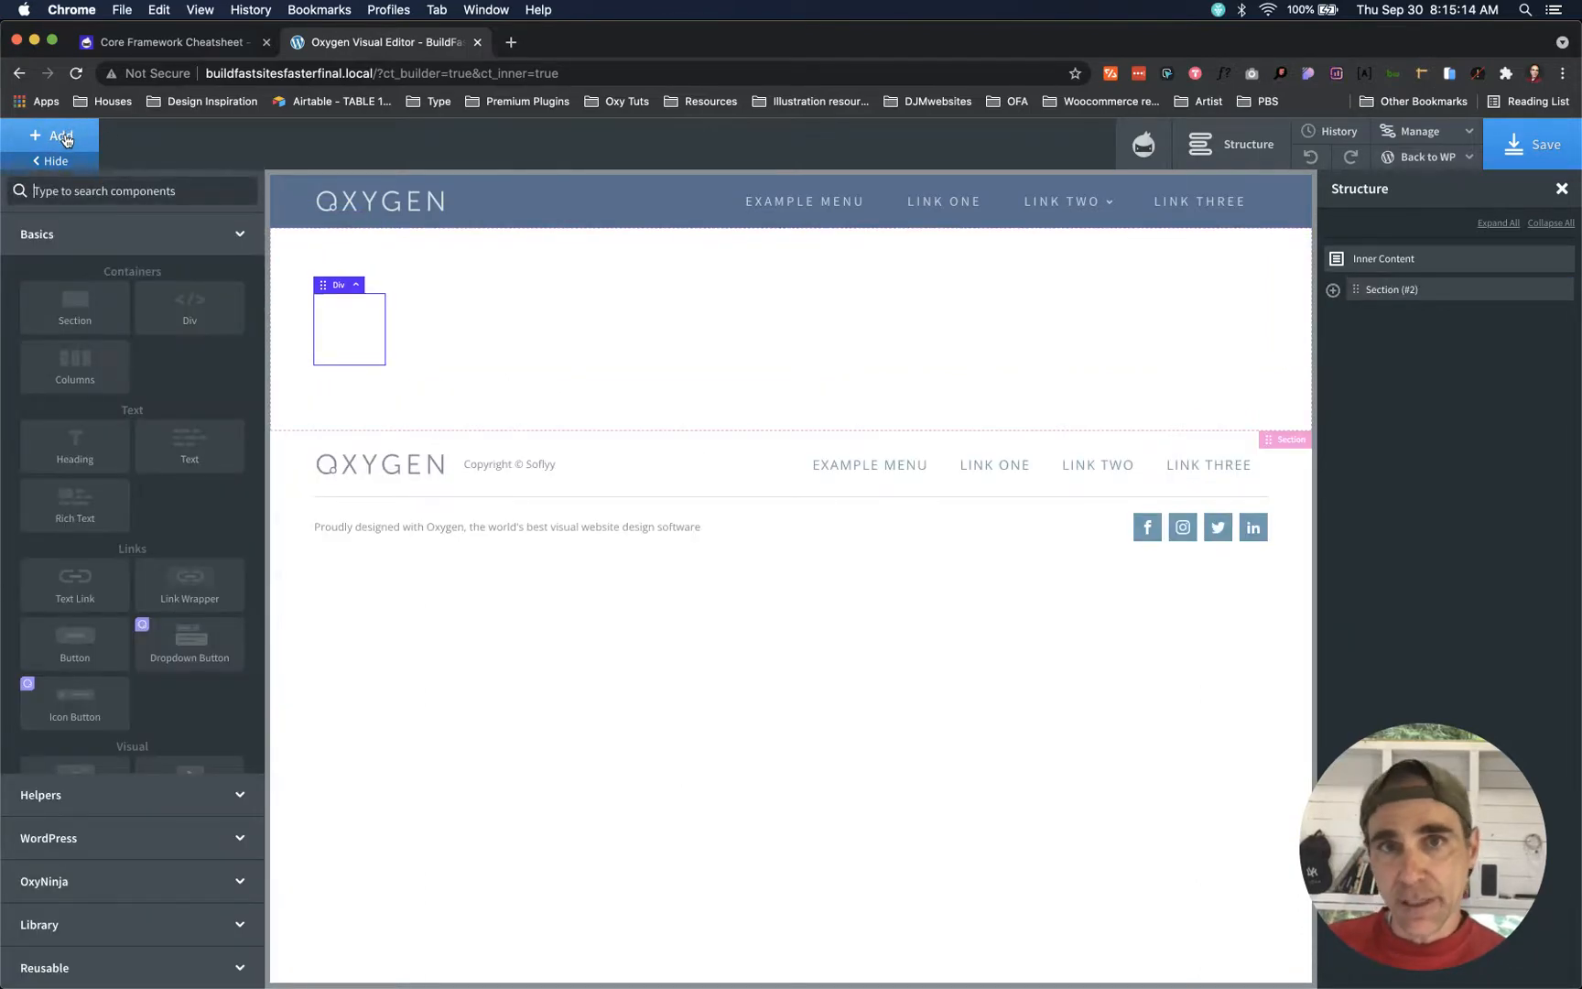
{"action": "left_click", "coordinate": [64, 469]}
{"action": "left_click", "coordinate": [57, 136]}
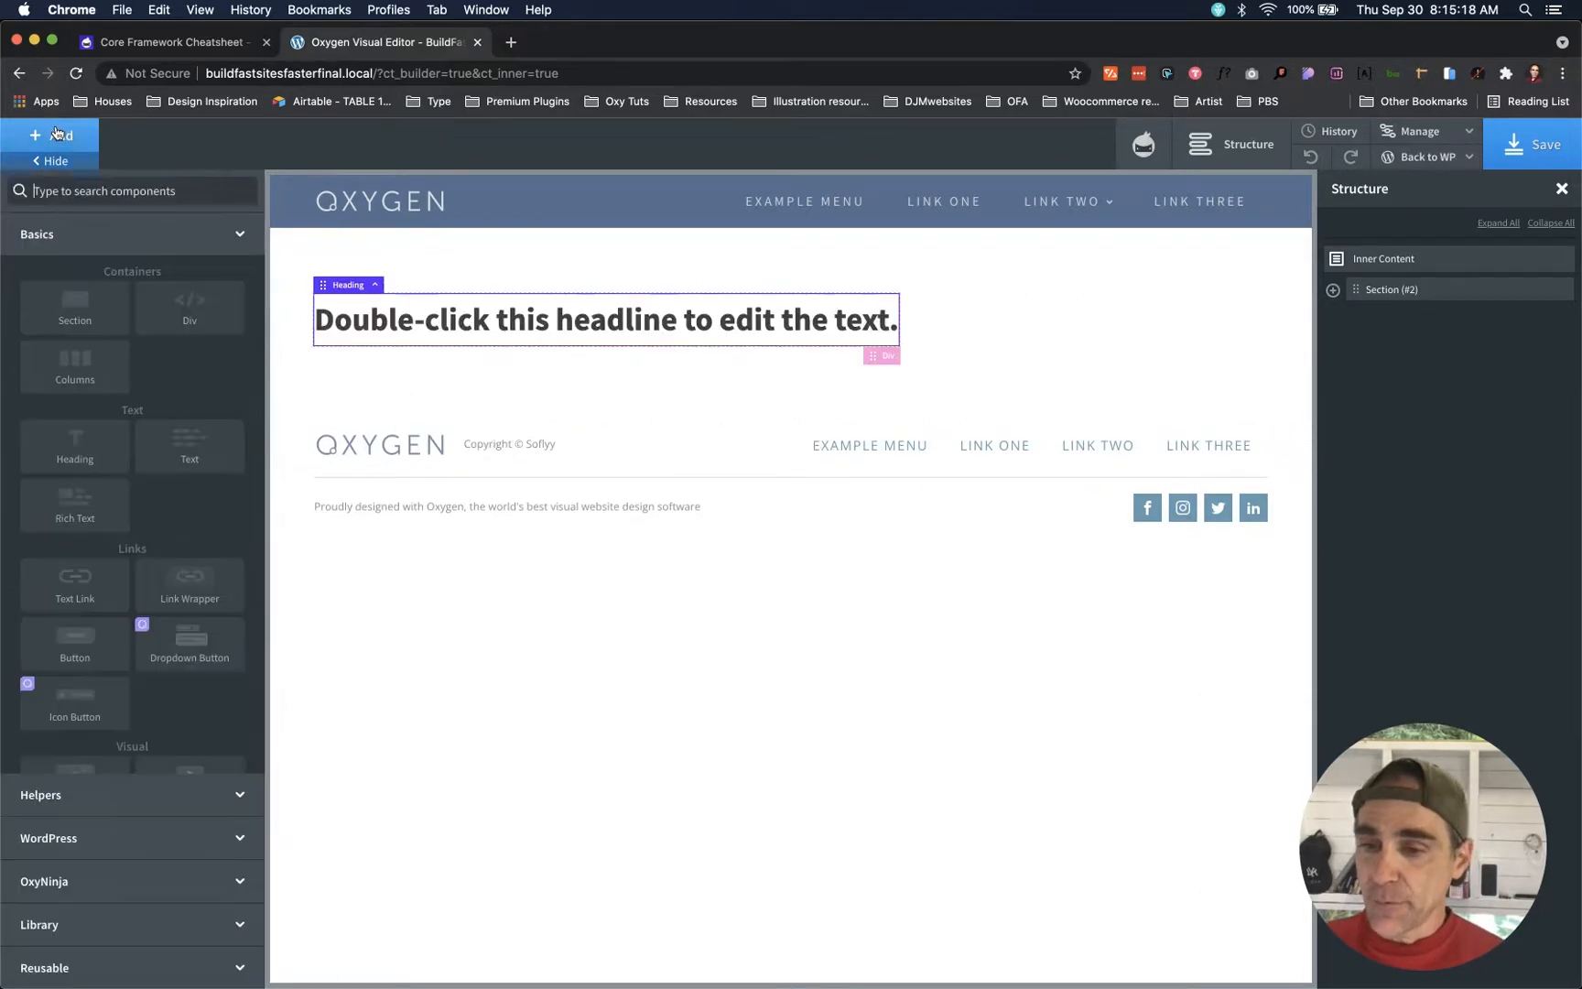
{"action": "left_click", "coordinate": [73, 641]}
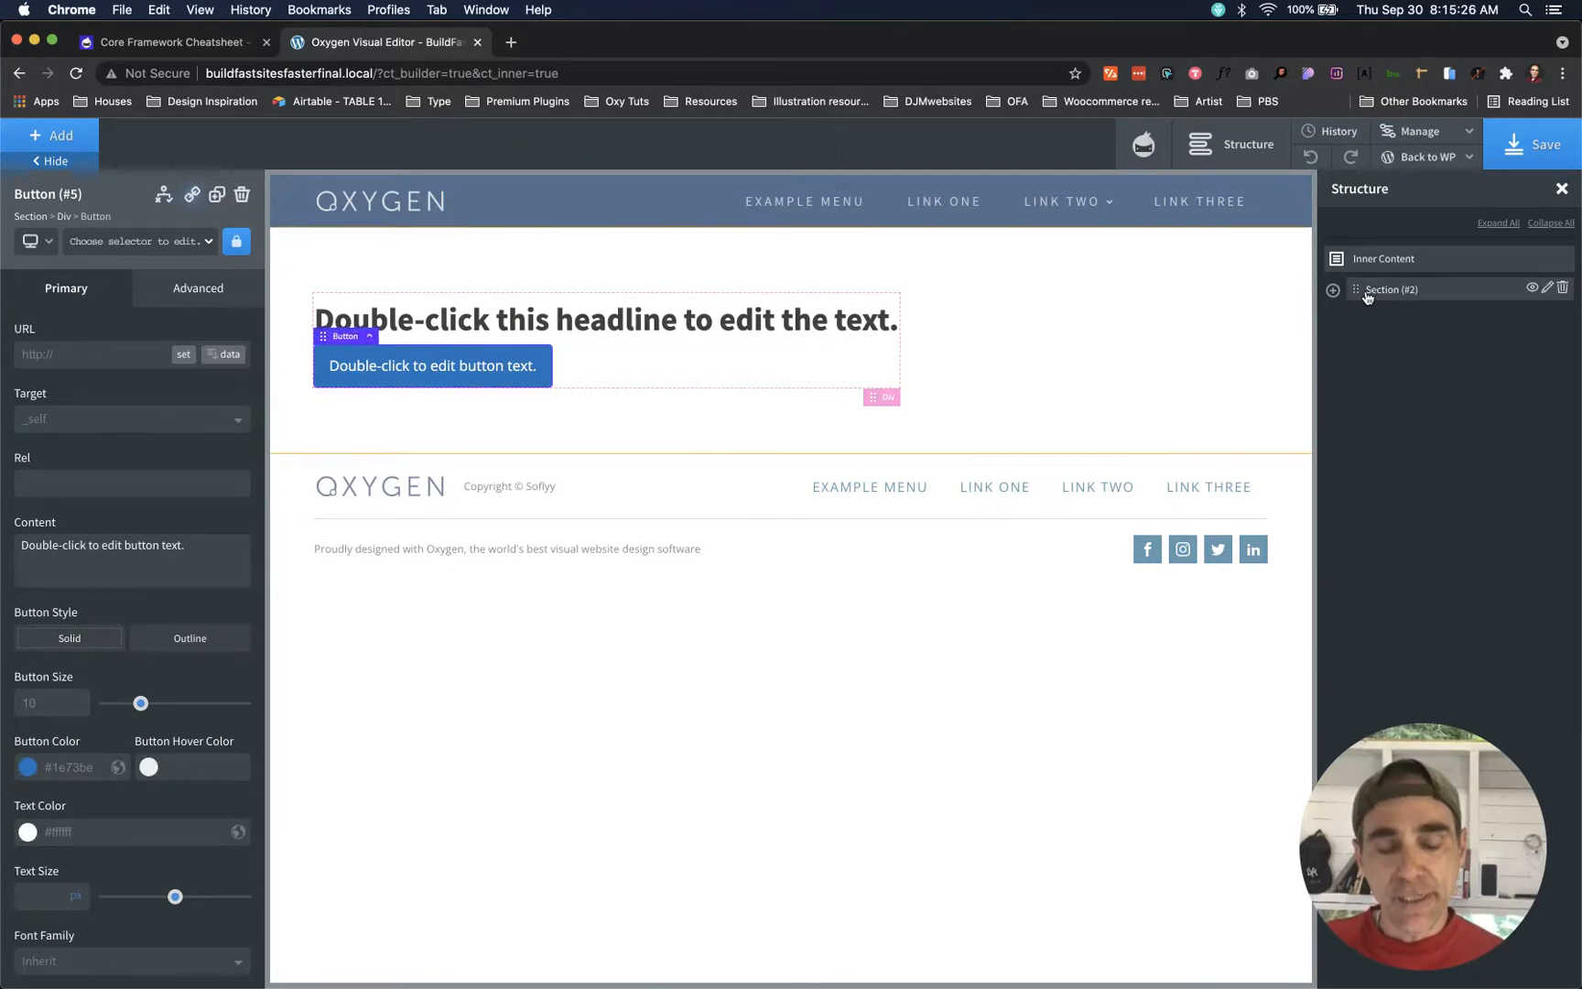
- Expand the section and its div in the structure tree and rename the div as MAIN DIV
{"action": "left_click", "coordinate": [1333, 291]}
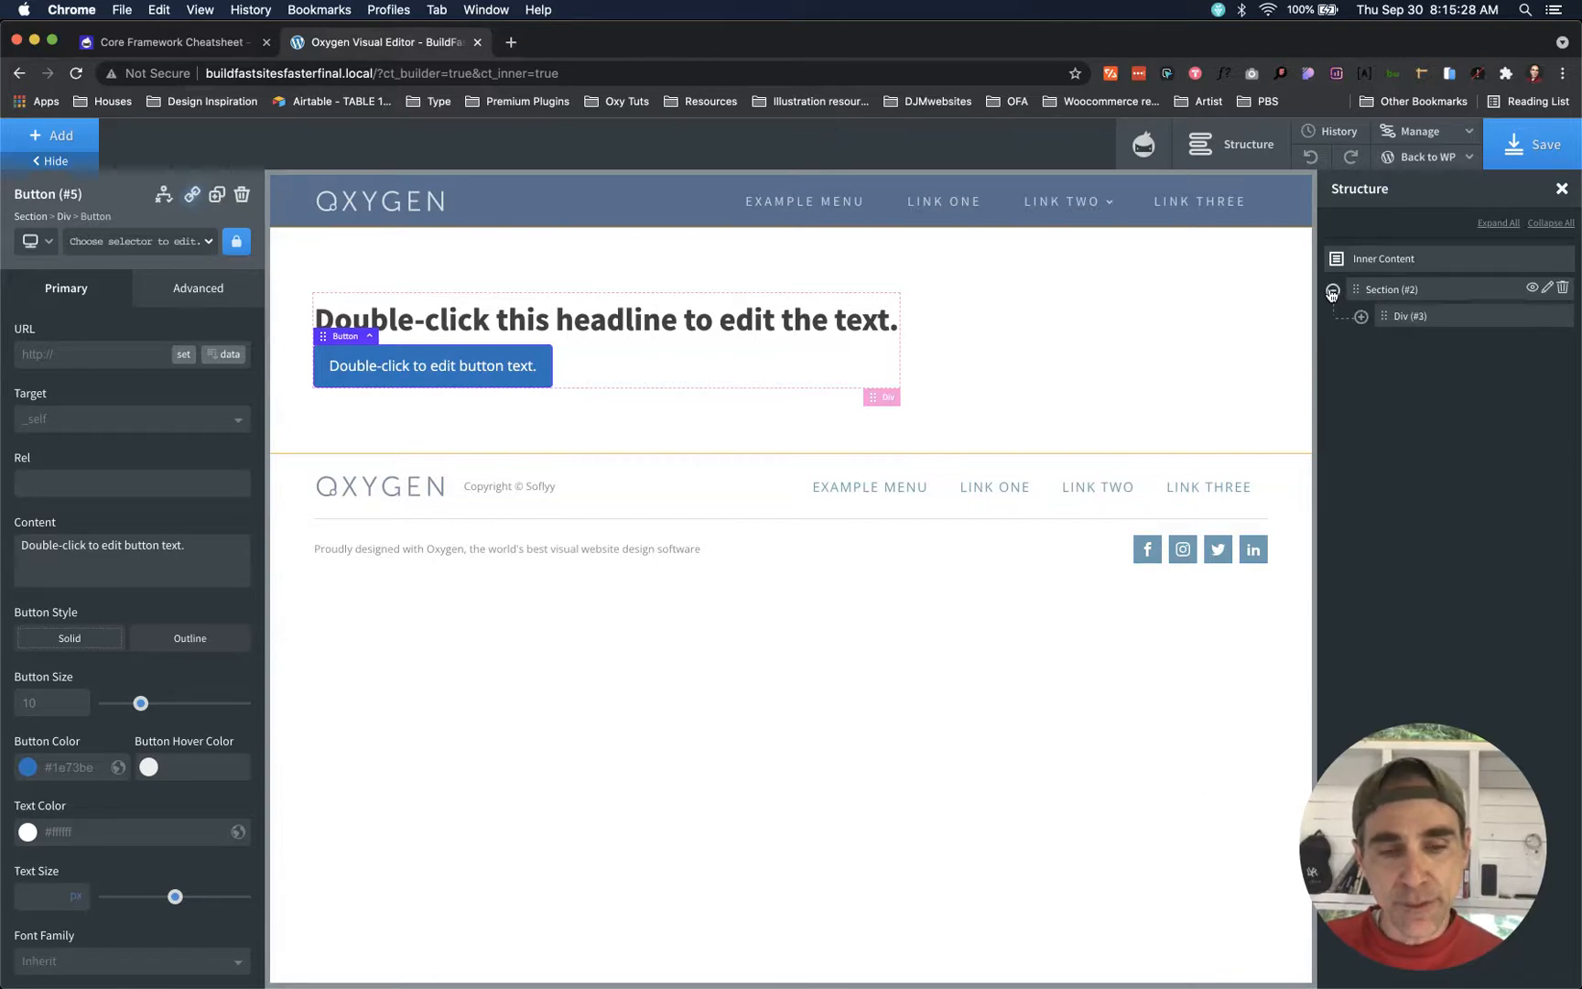
{"action": "left_click", "coordinate": [1362, 316]}
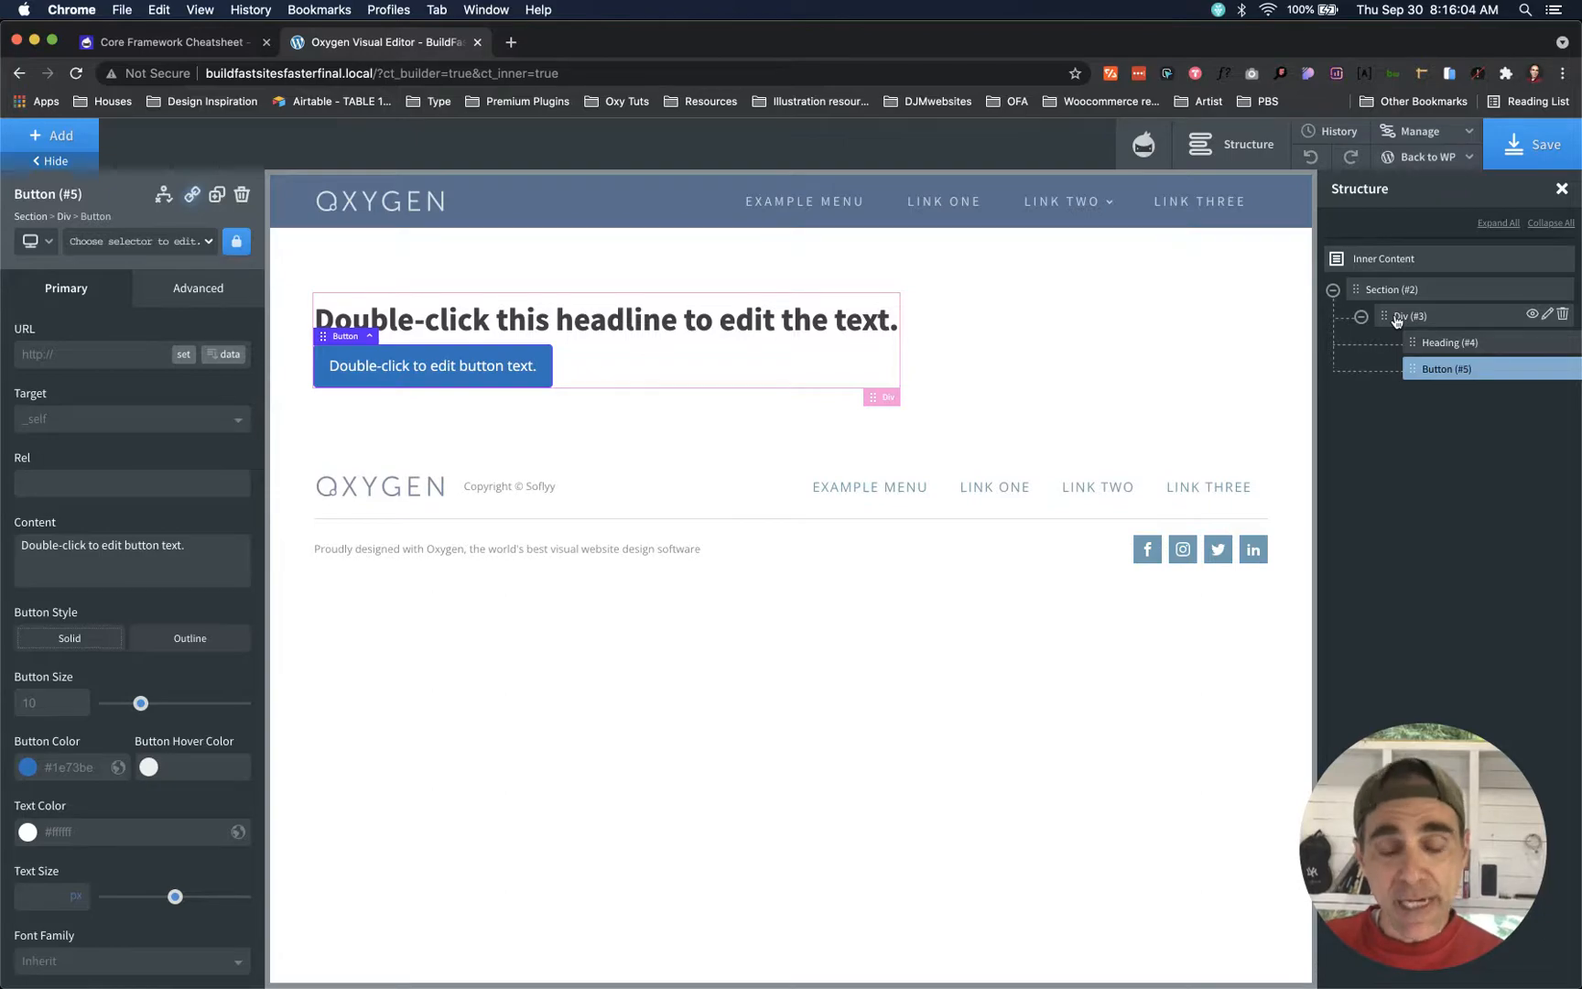
{"action": "left_click", "coordinate": [1548, 316]}
{"action": "left_click", "coordinate": [1548, 316]}
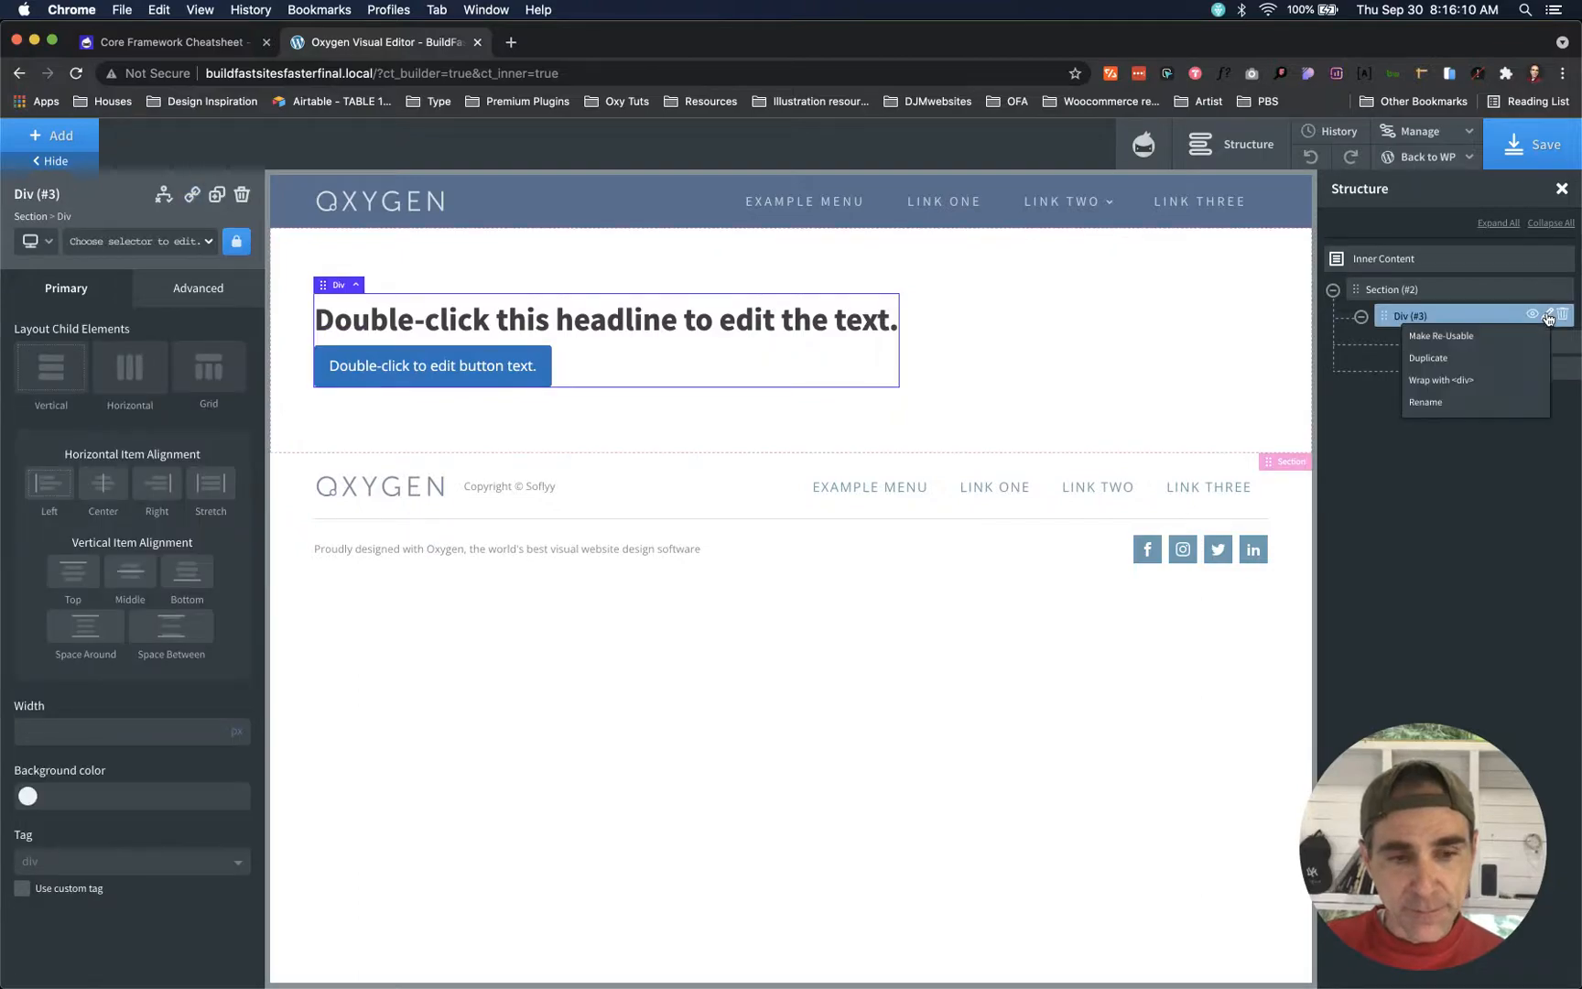
{"action": "left_click", "coordinate": [1432, 408]}
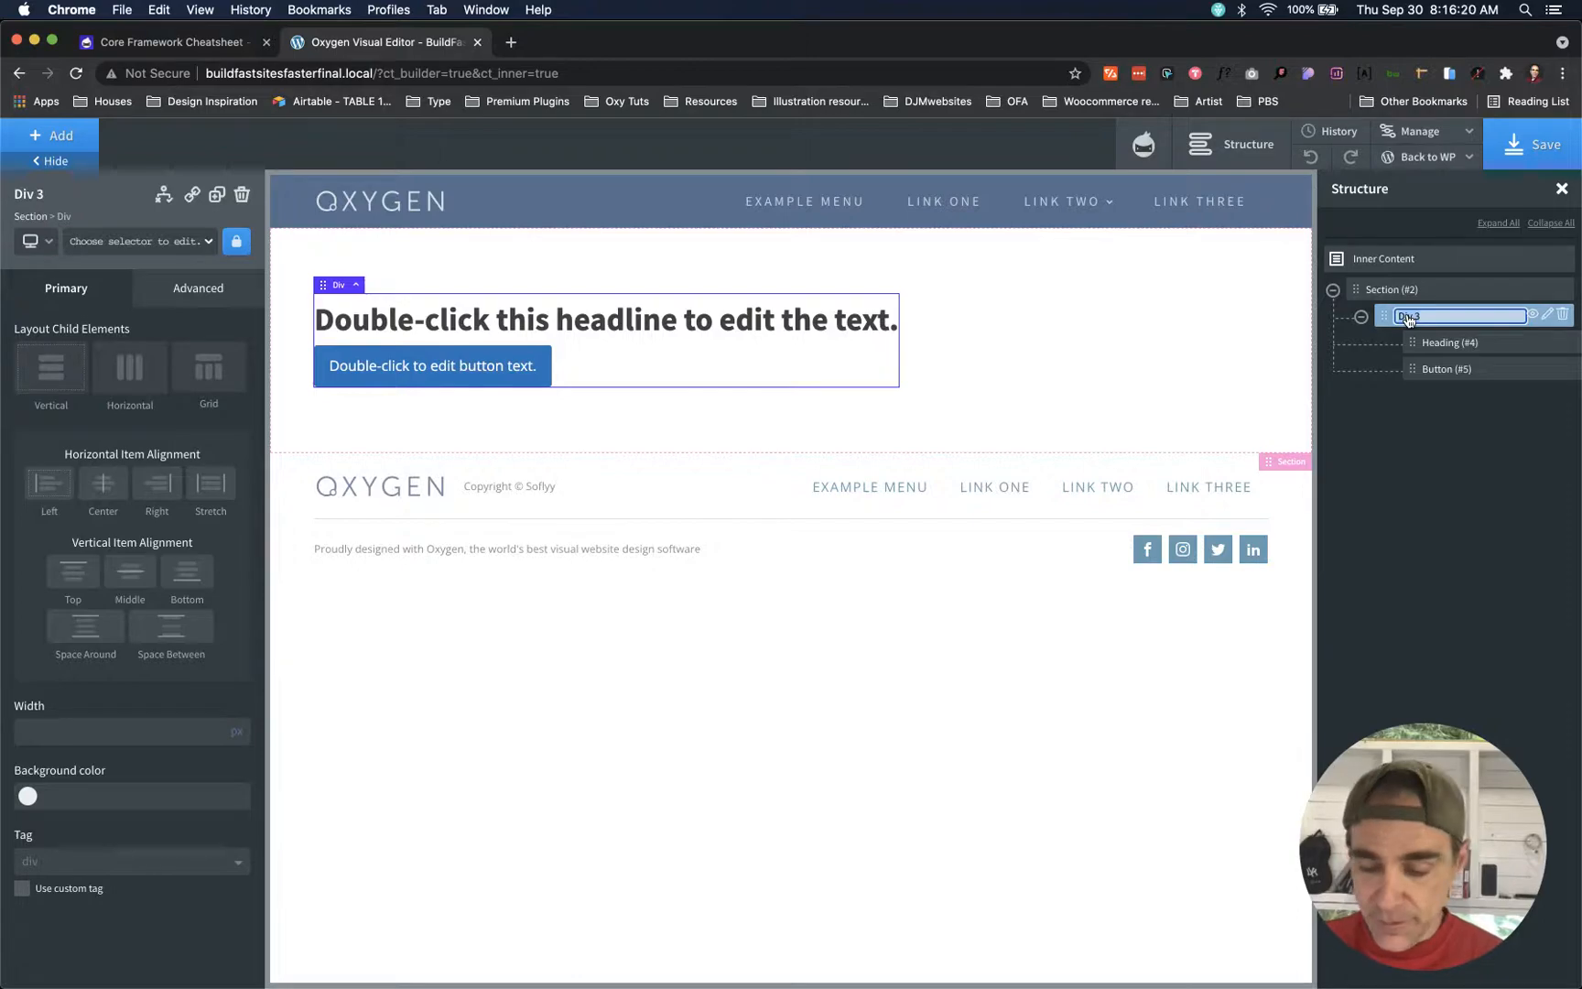
{"action": "type", "text": "MAIN DIV"}
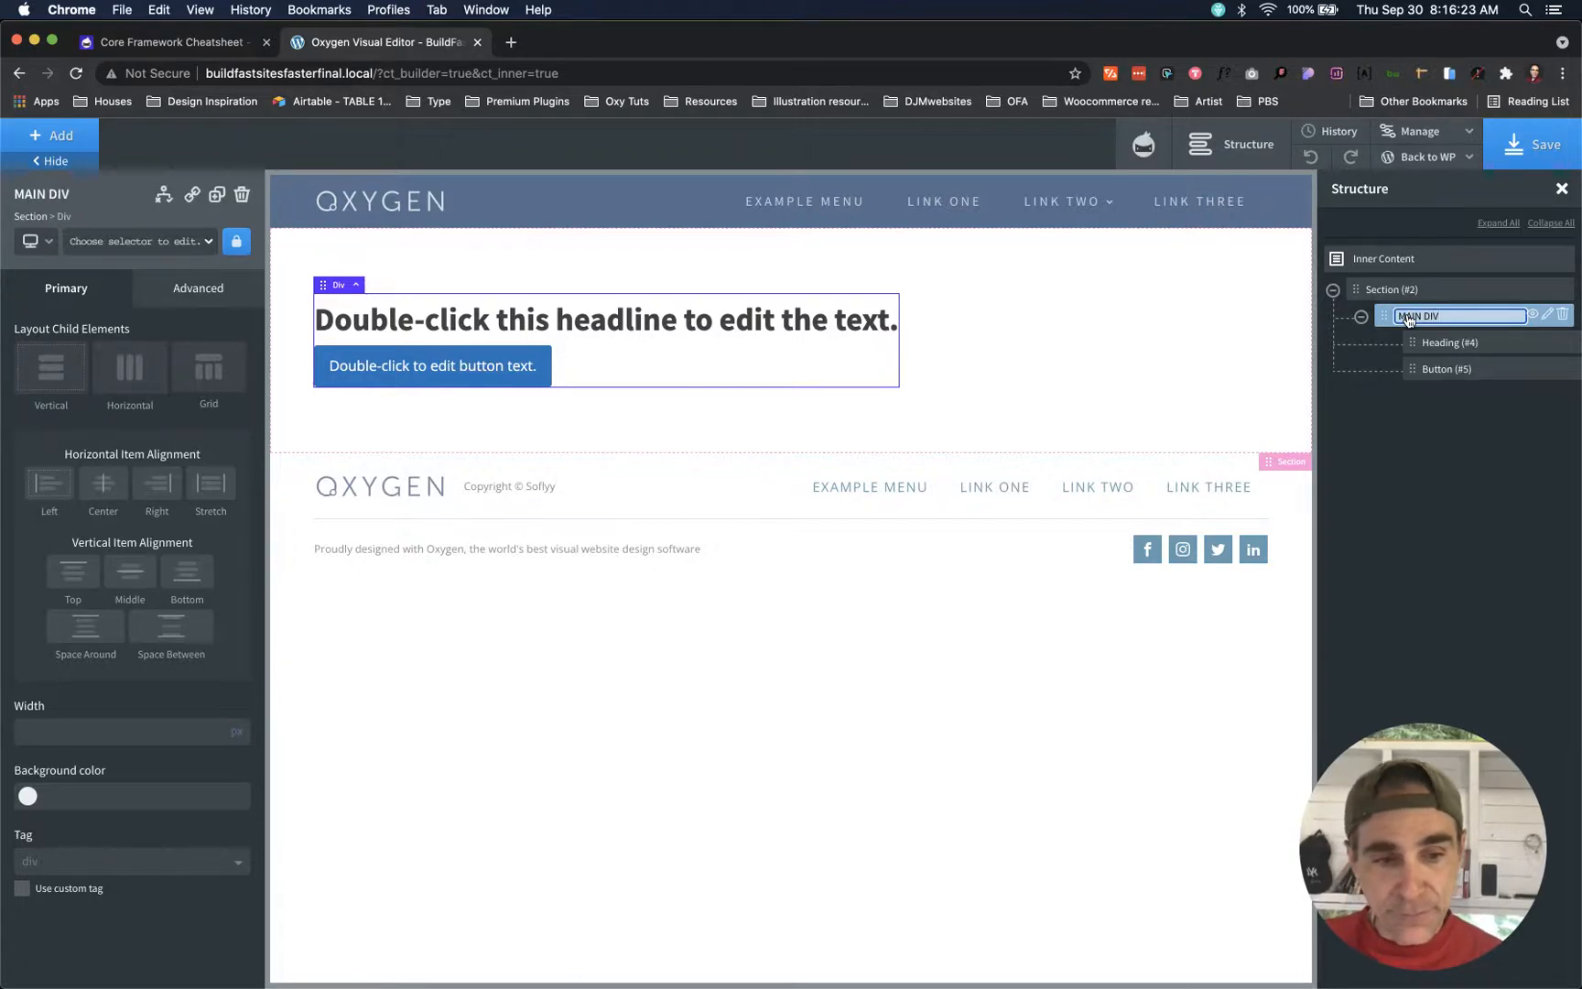
{"action": "key", "text": "Return"}
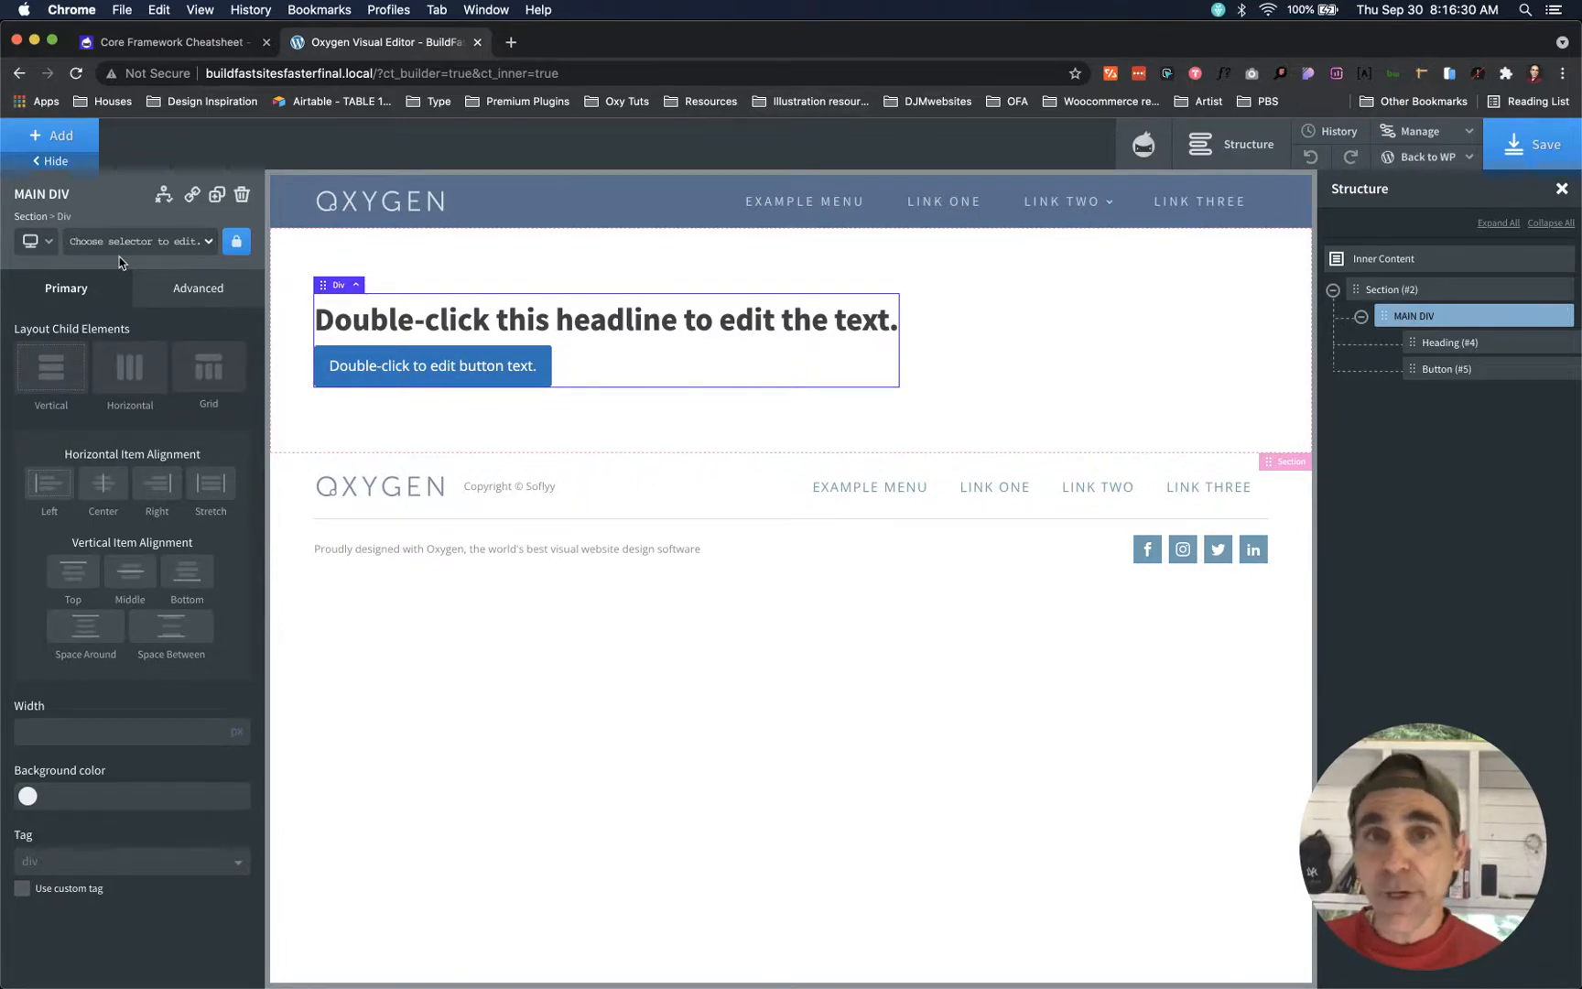
- Preview the page at the Less than 768px and Page container breakpoints, and return to All devices
{"action": "left_click", "coordinate": [45, 246]}
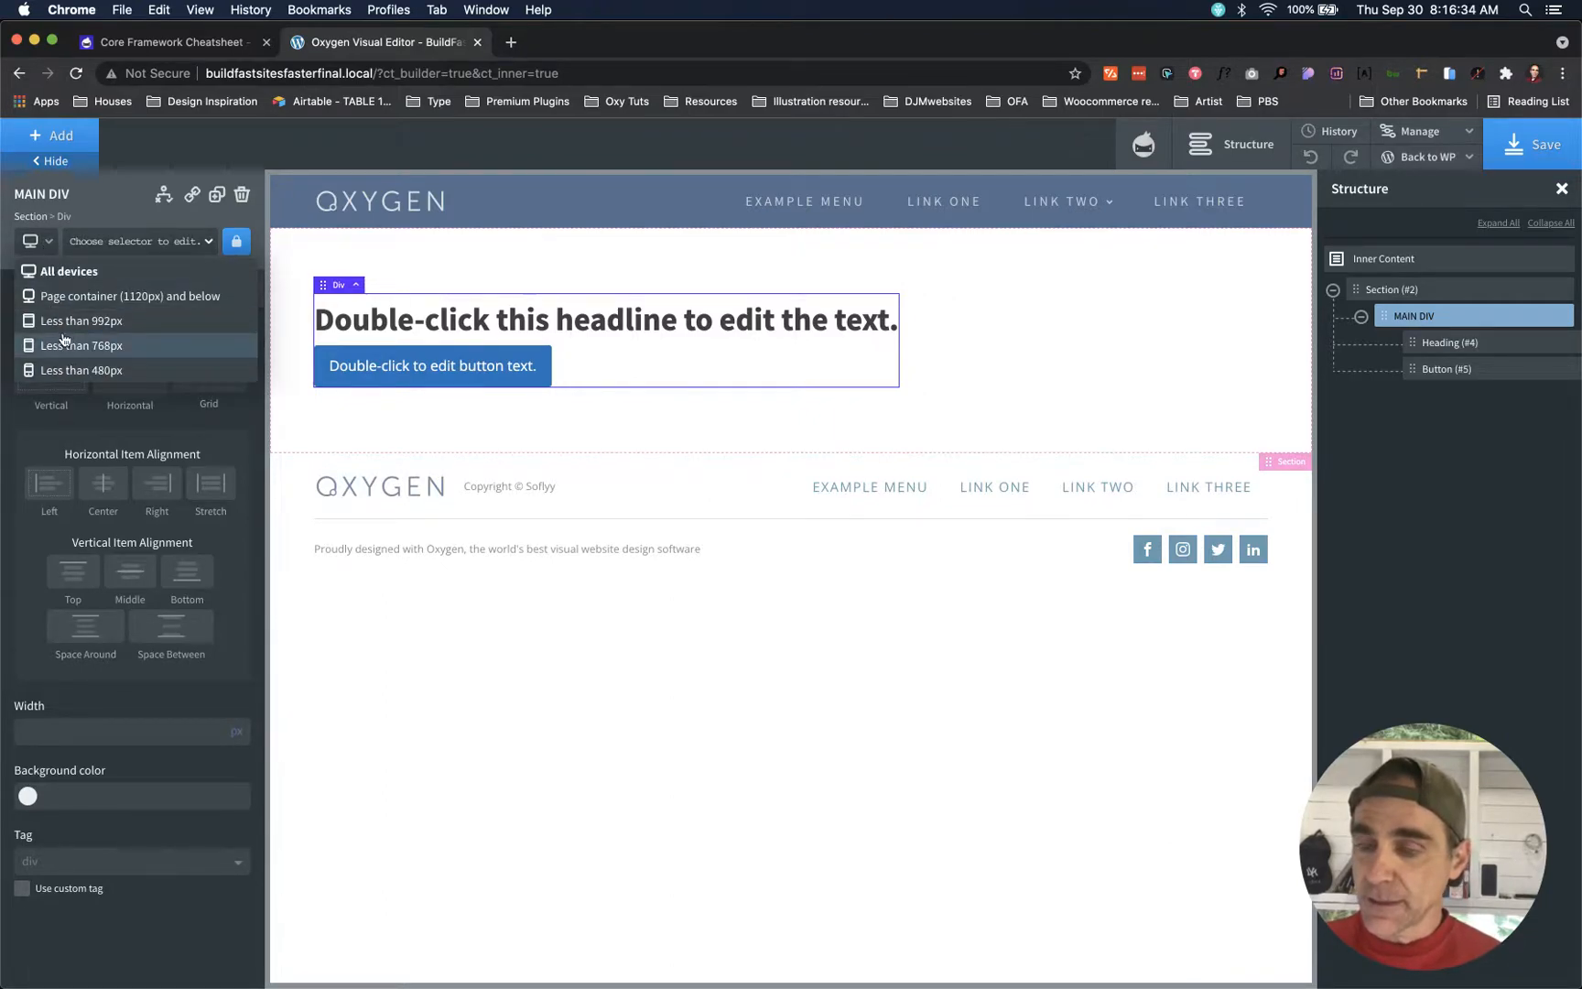
{"action": "left_click", "coordinate": [64, 369]}
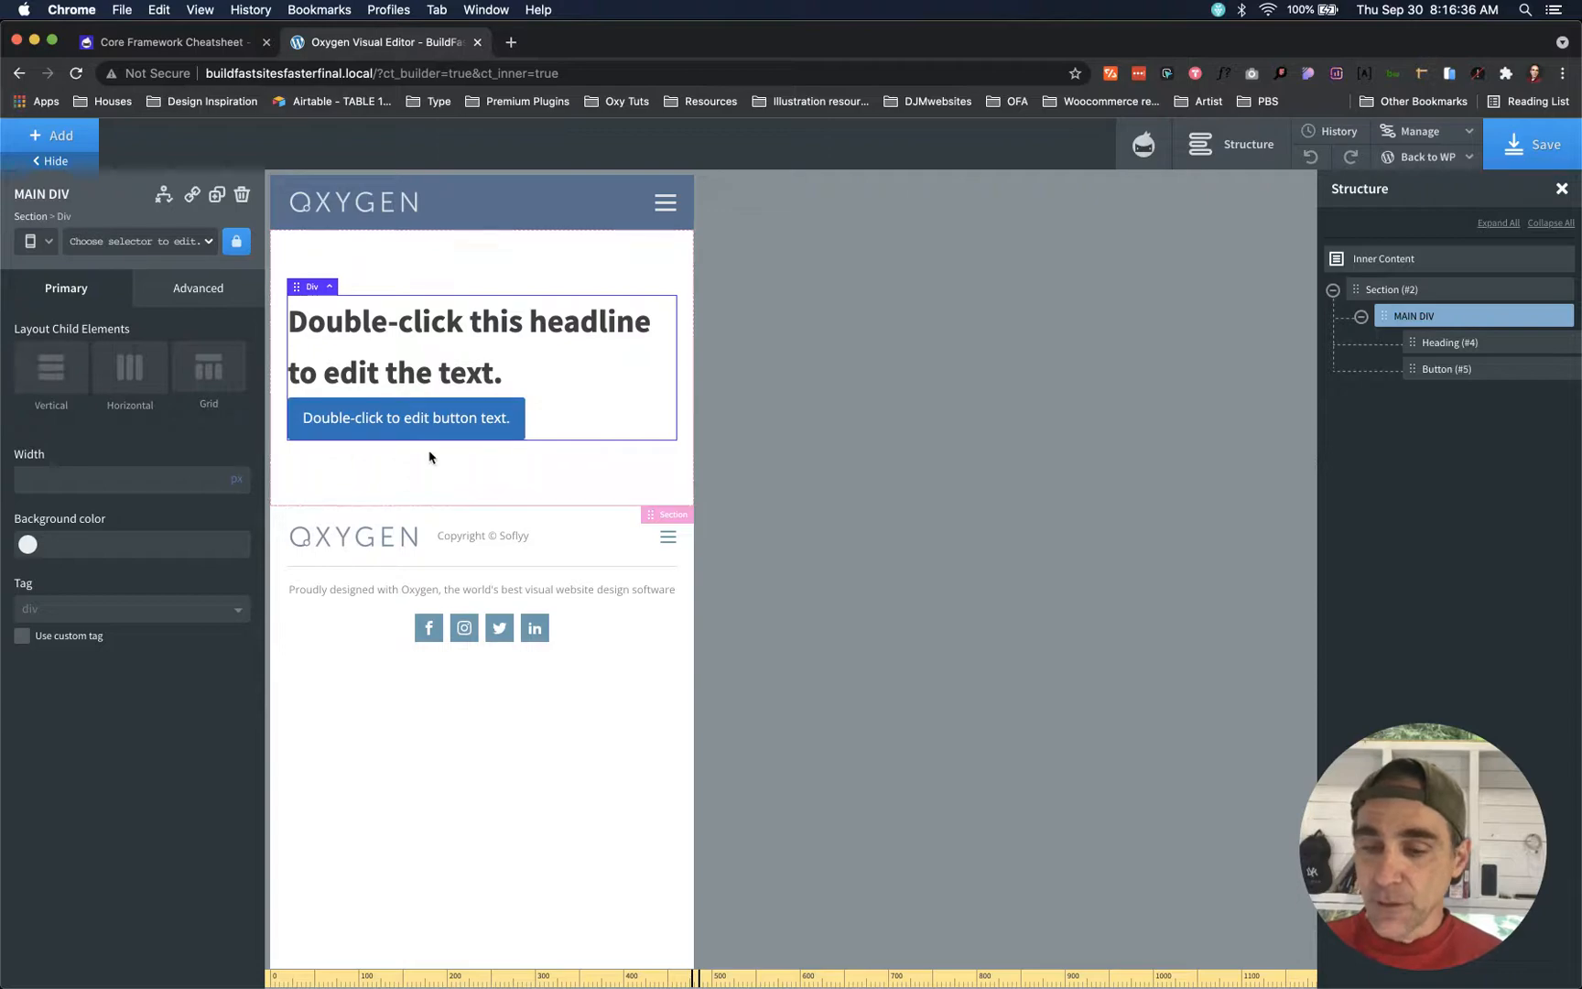
{"action": "left_click", "coordinate": [32, 242]}
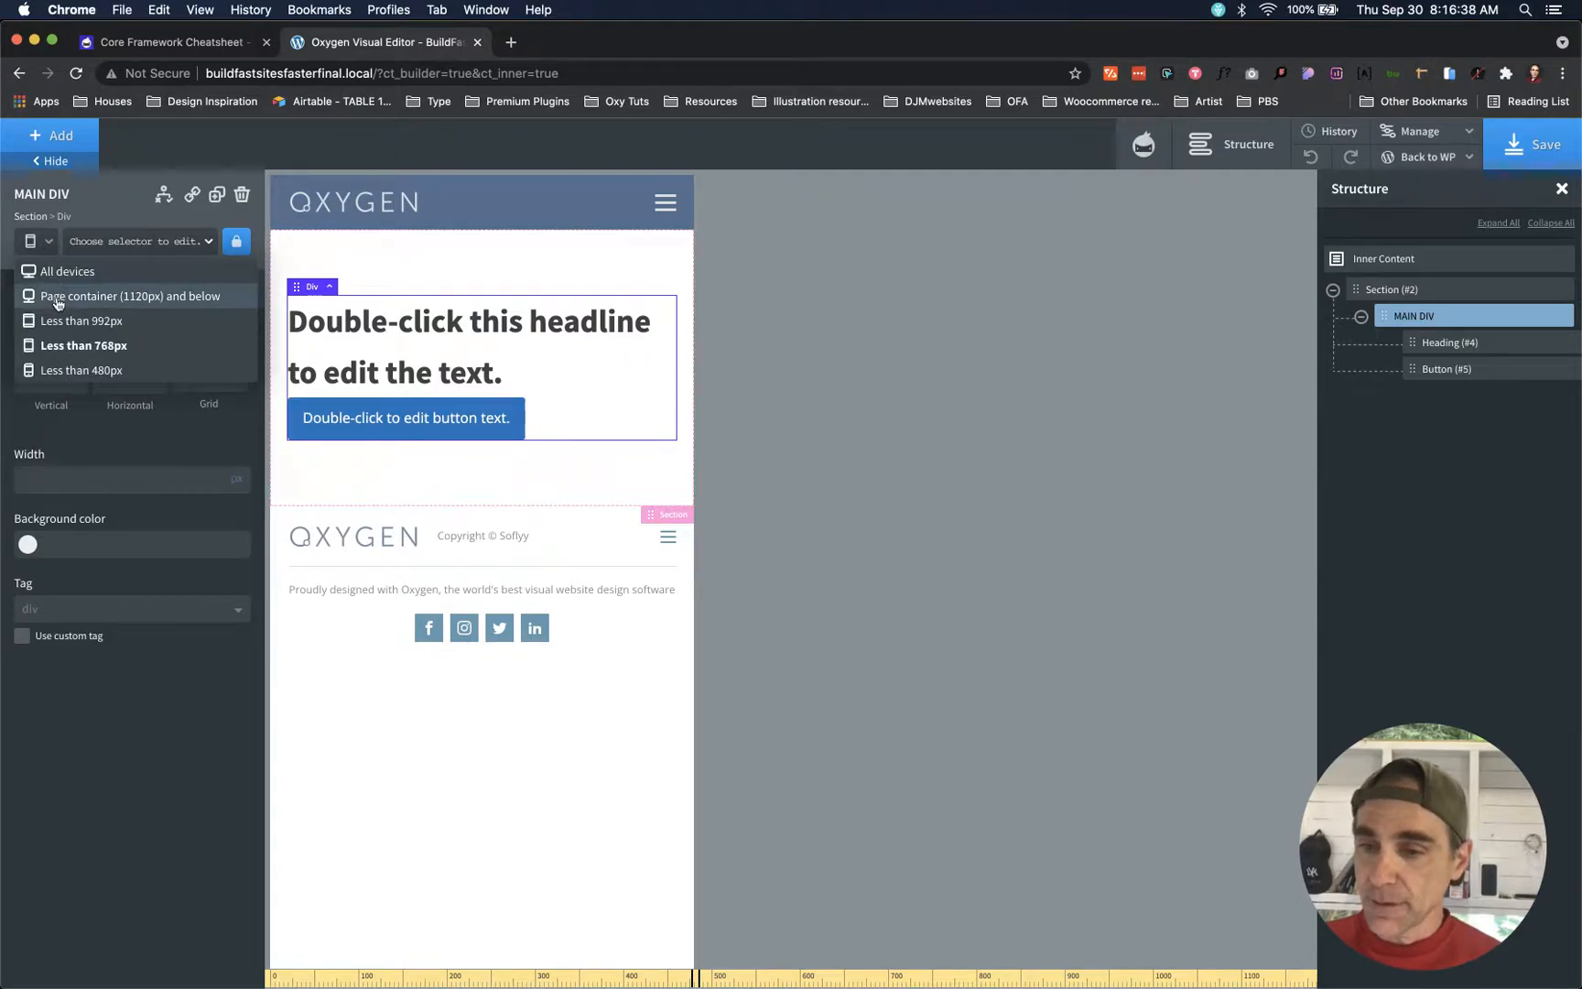
{"action": "left_click", "coordinate": [56, 302]}
{"action": "left_click", "coordinate": [35, 243]}
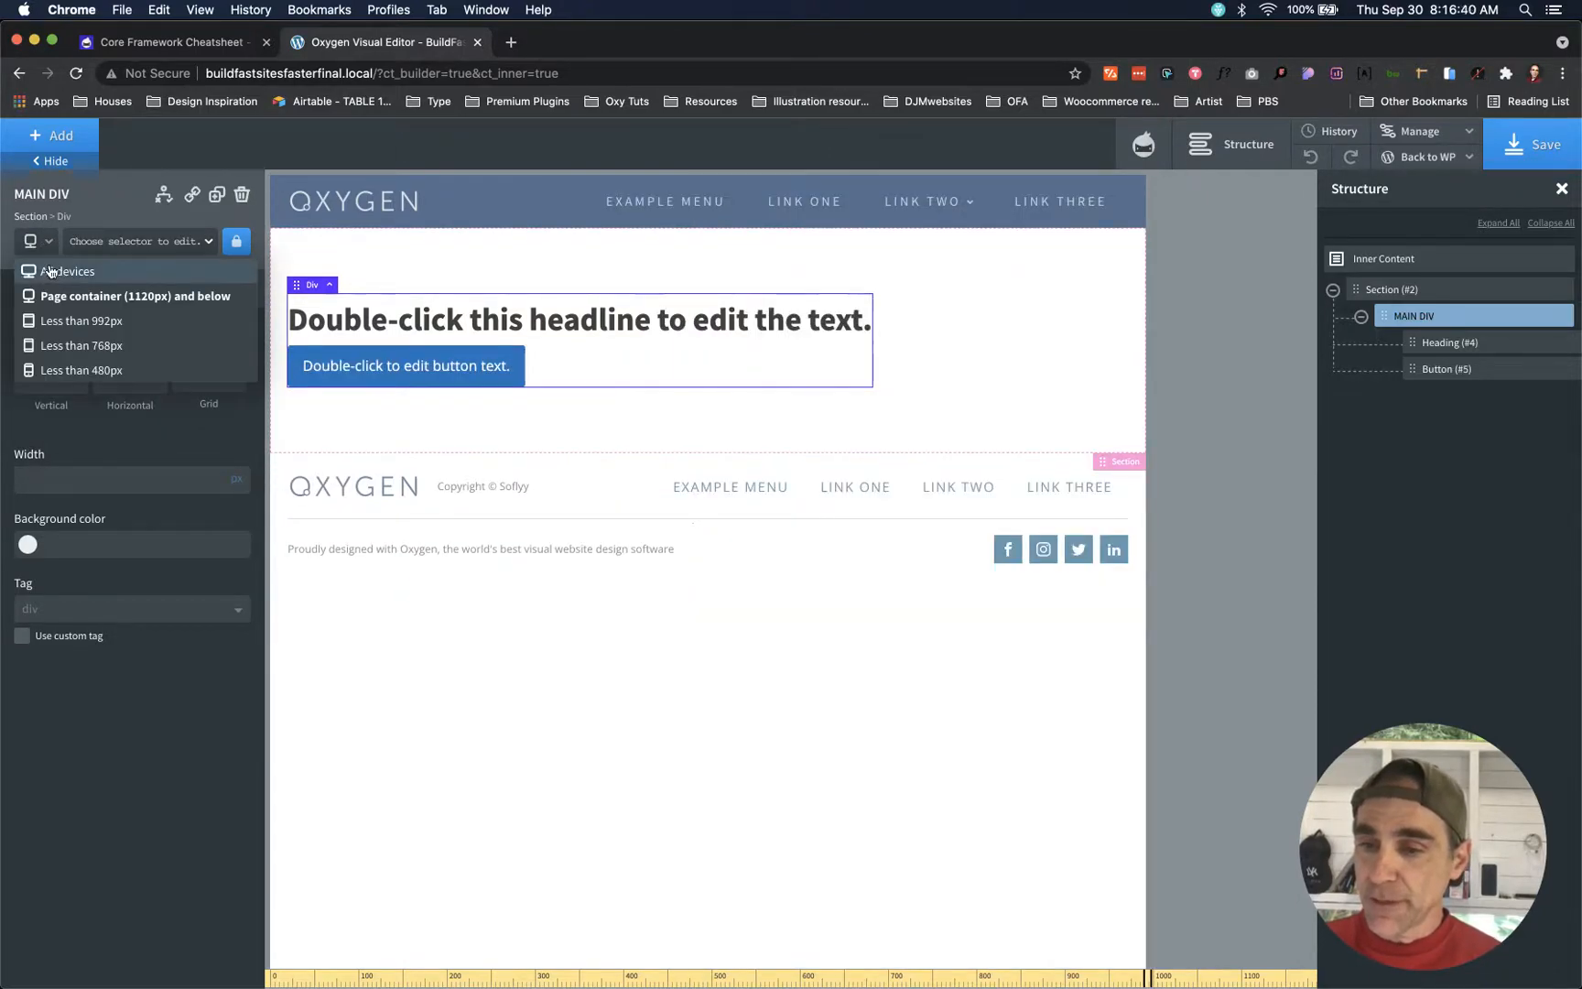
{"action": "left_click", "coordinate": [51, 272]}
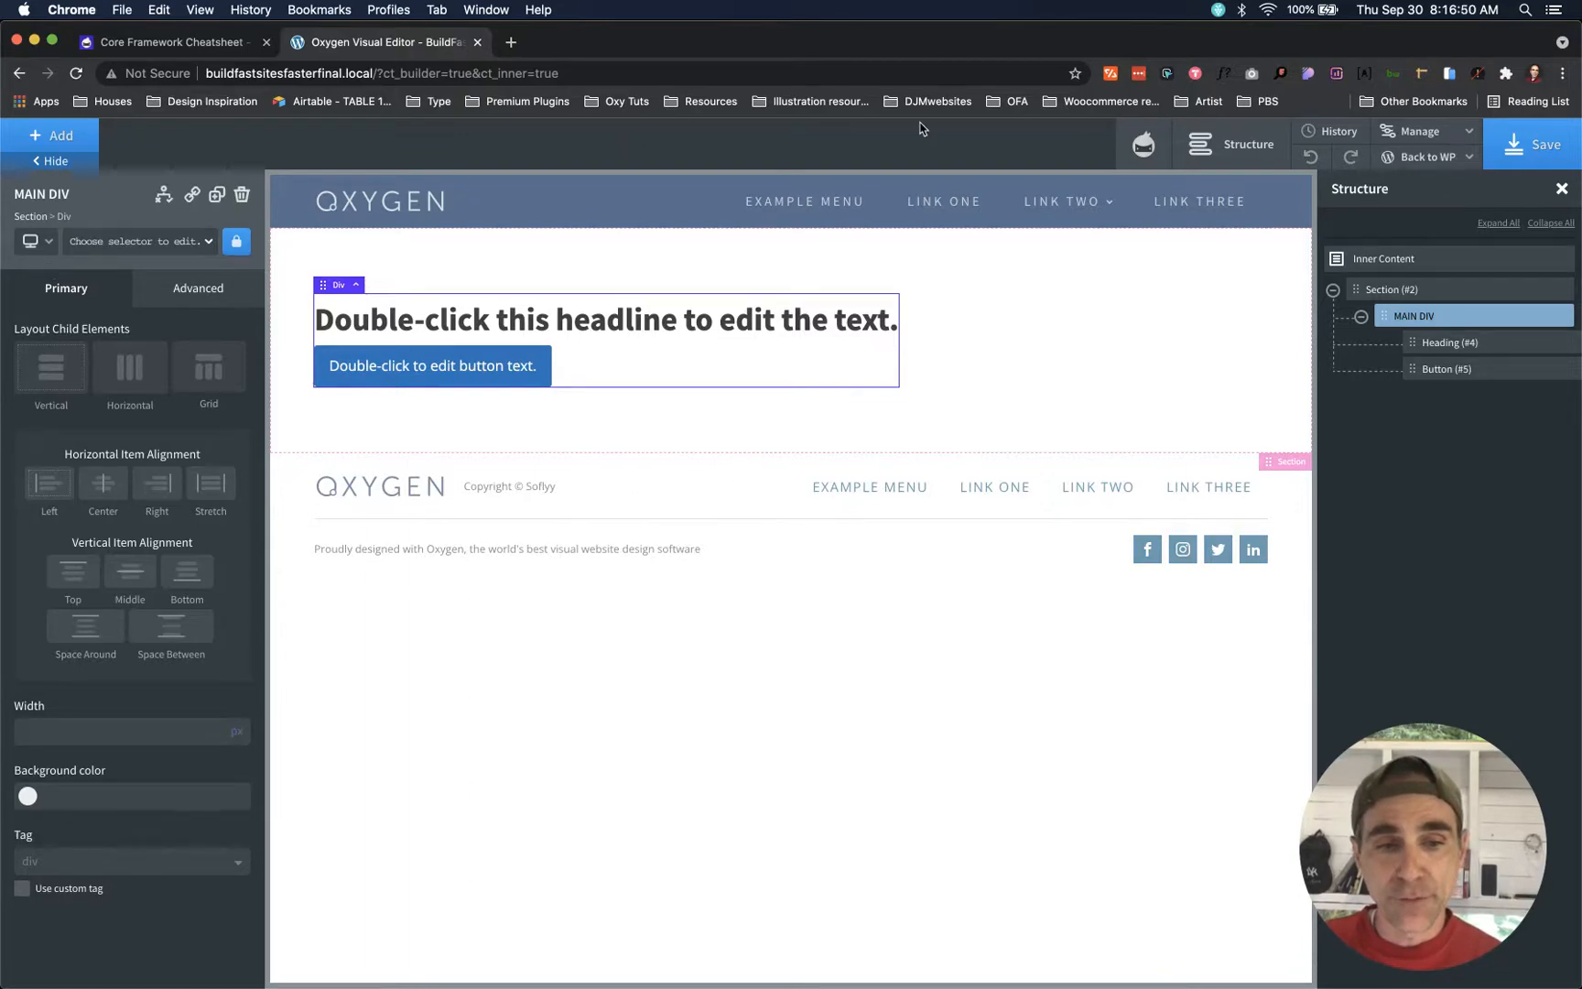
- Leave the builder for the site's frontend without saving the page changes
{"action": "left_click", "coordinate": [1421, 160]}
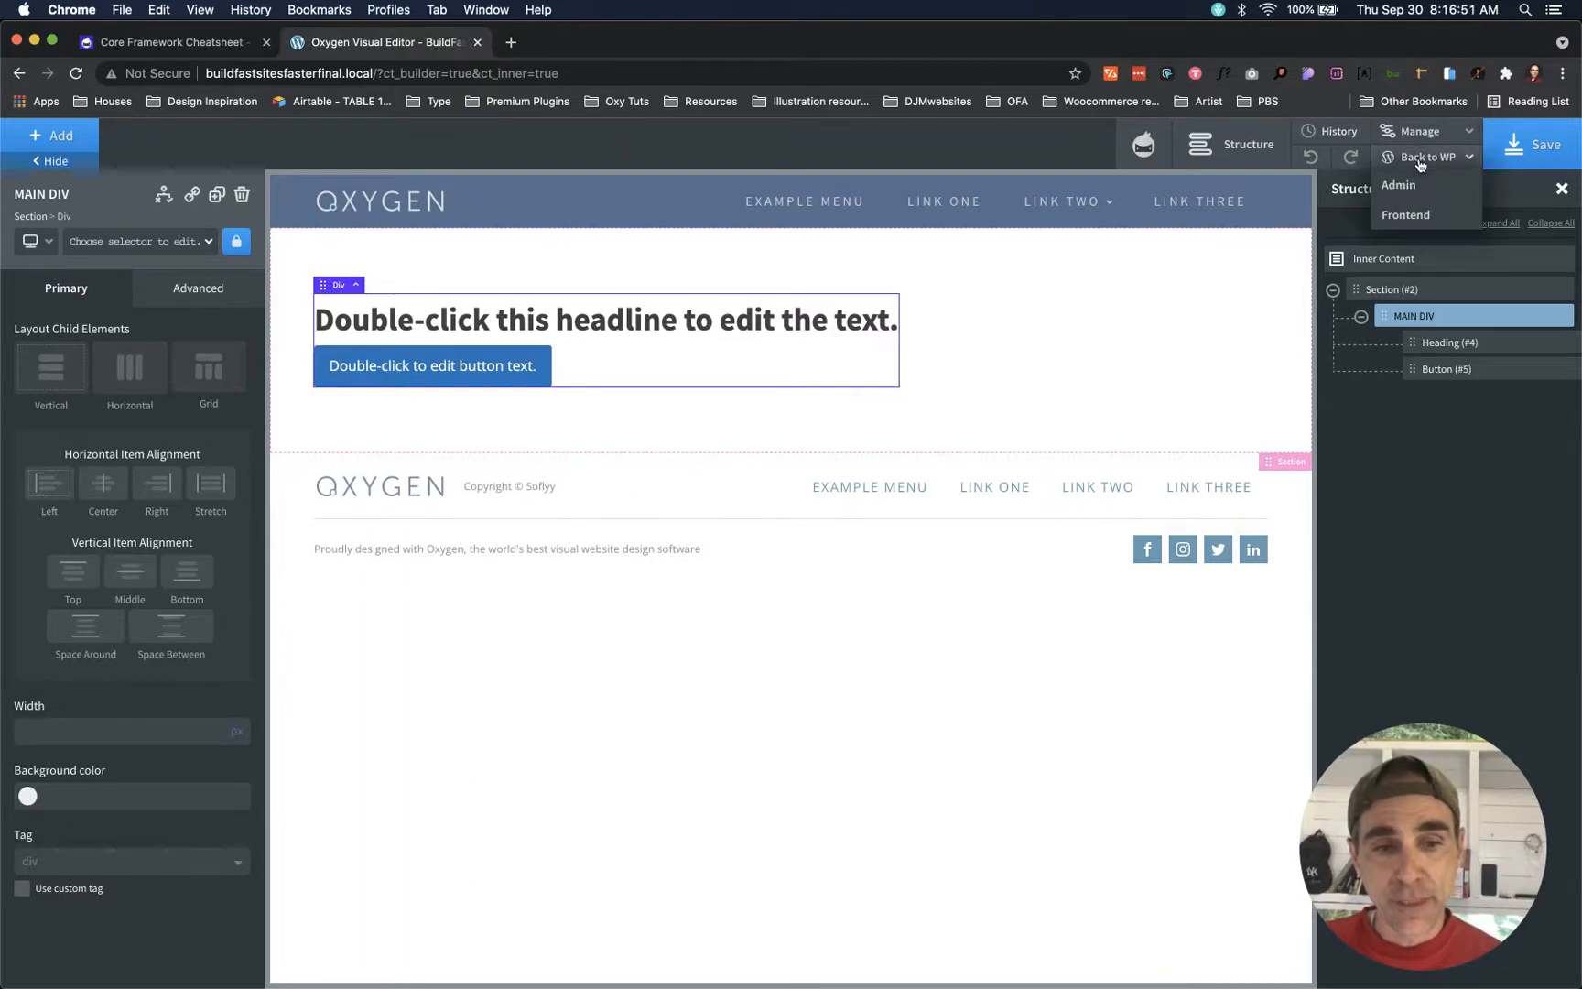
{"action": "left_click", "coordinate": [1414, 218]}
{"action": "left_click", "coordinate": [929, 338]}
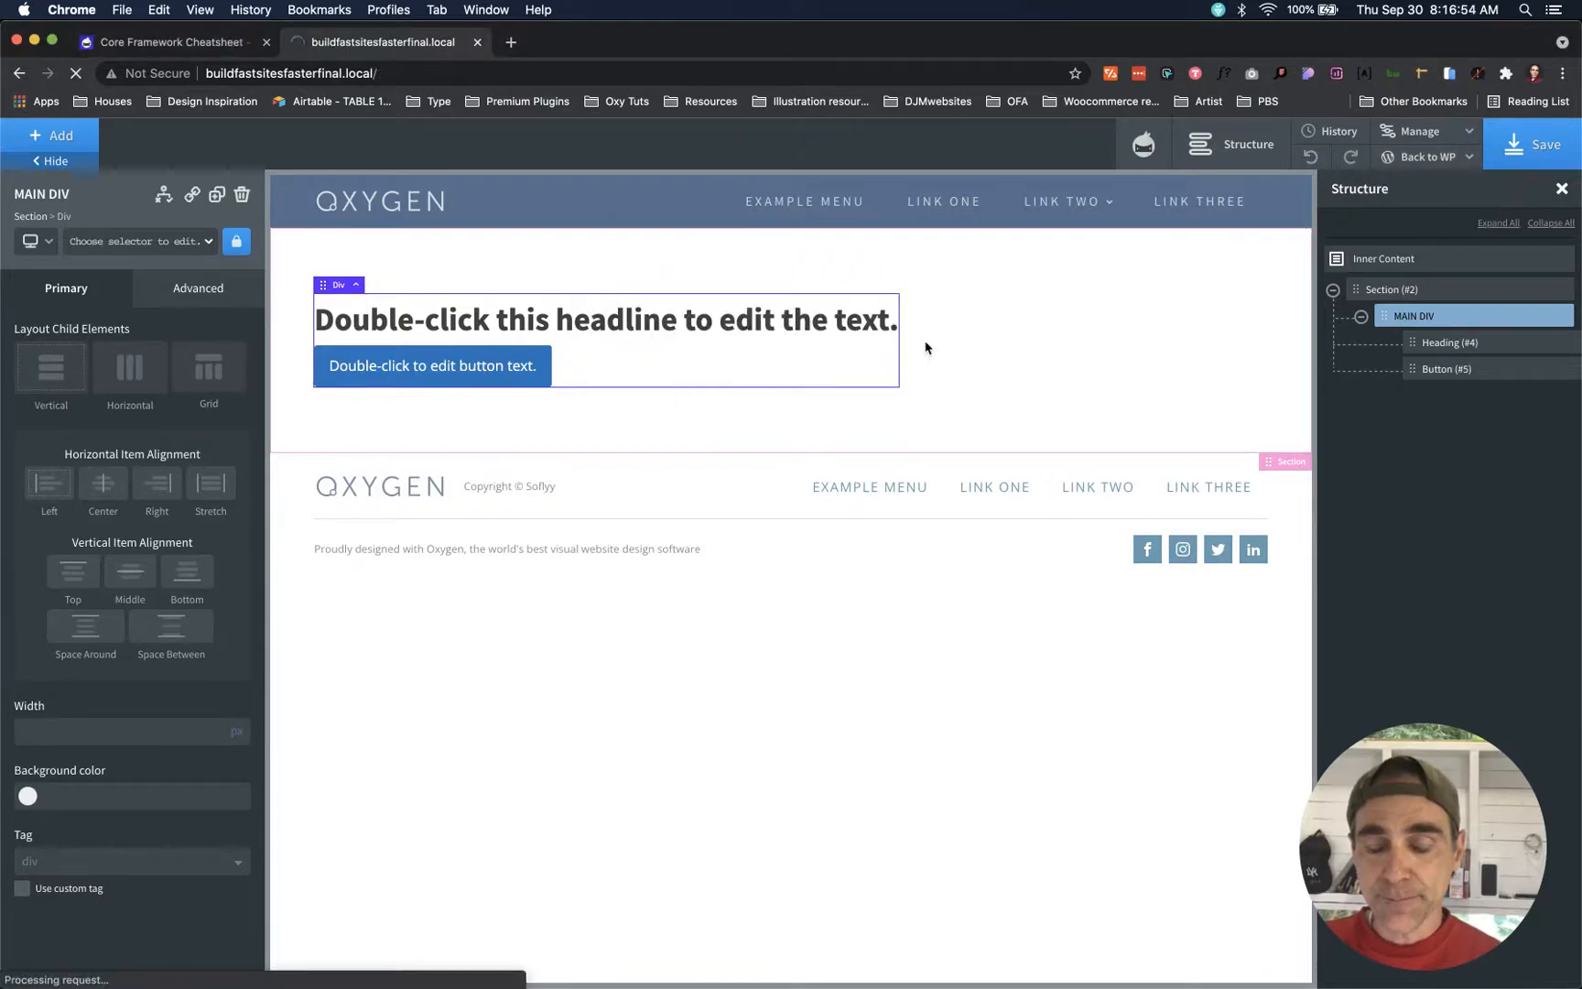
- Go to the installed plugins in the WordPress dashboard and activate Hydrogen Pack
{"action": "left_click", "coordinate": [91, 134]}
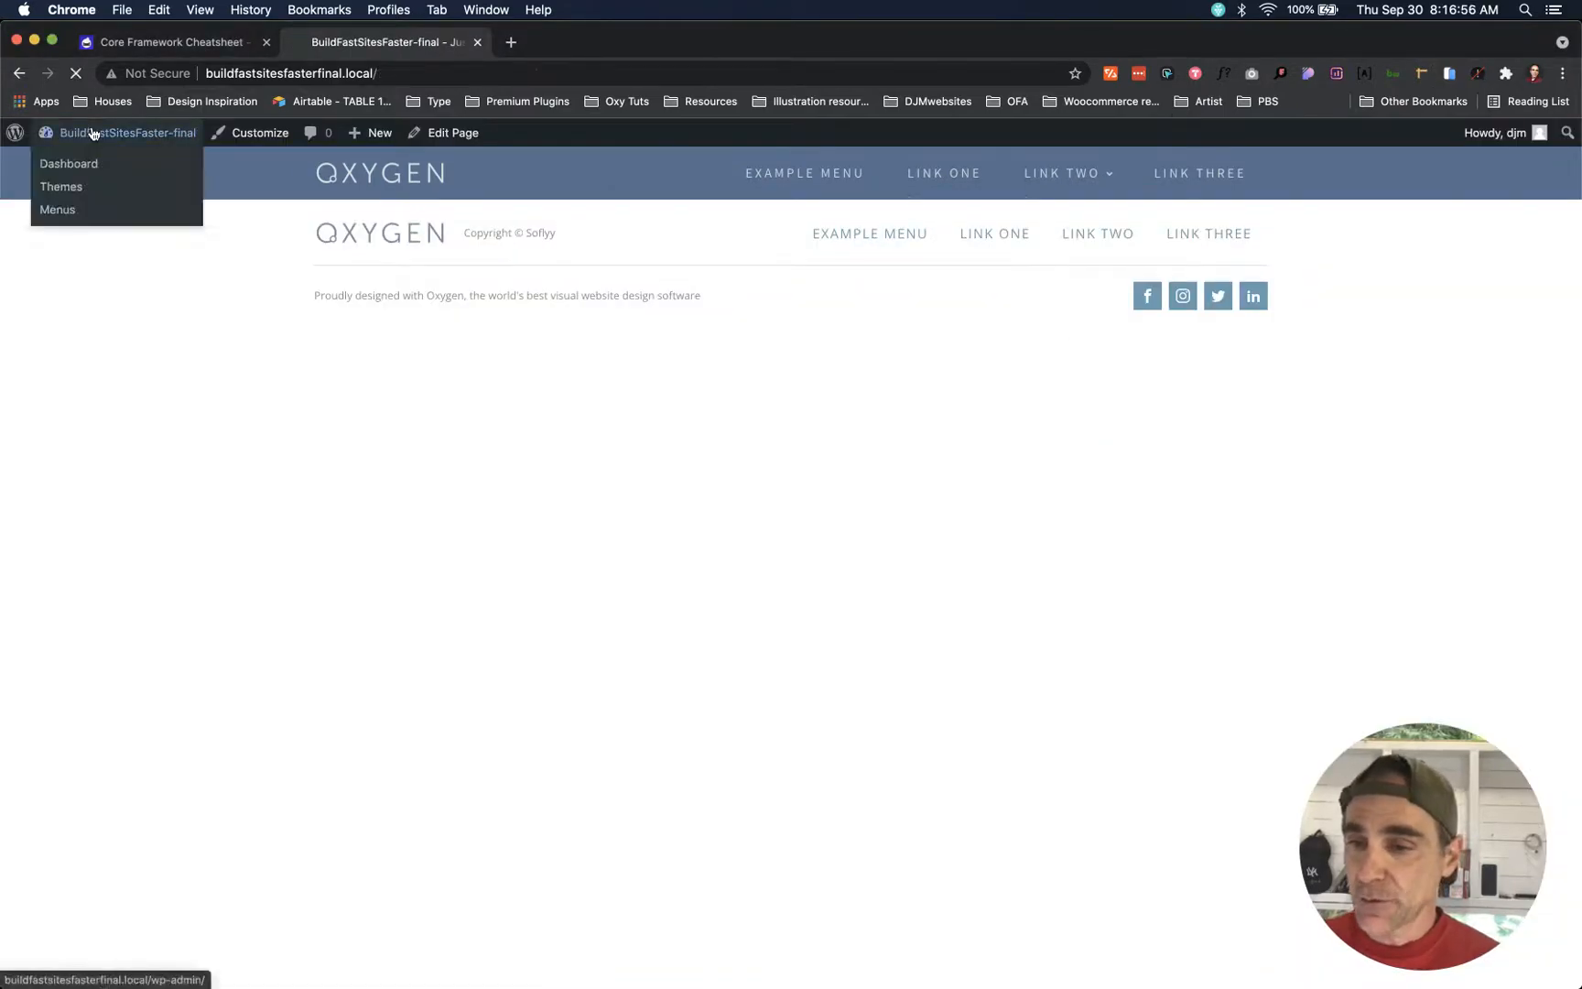
{"action": "left_click", "coordinate": [48, 440]}
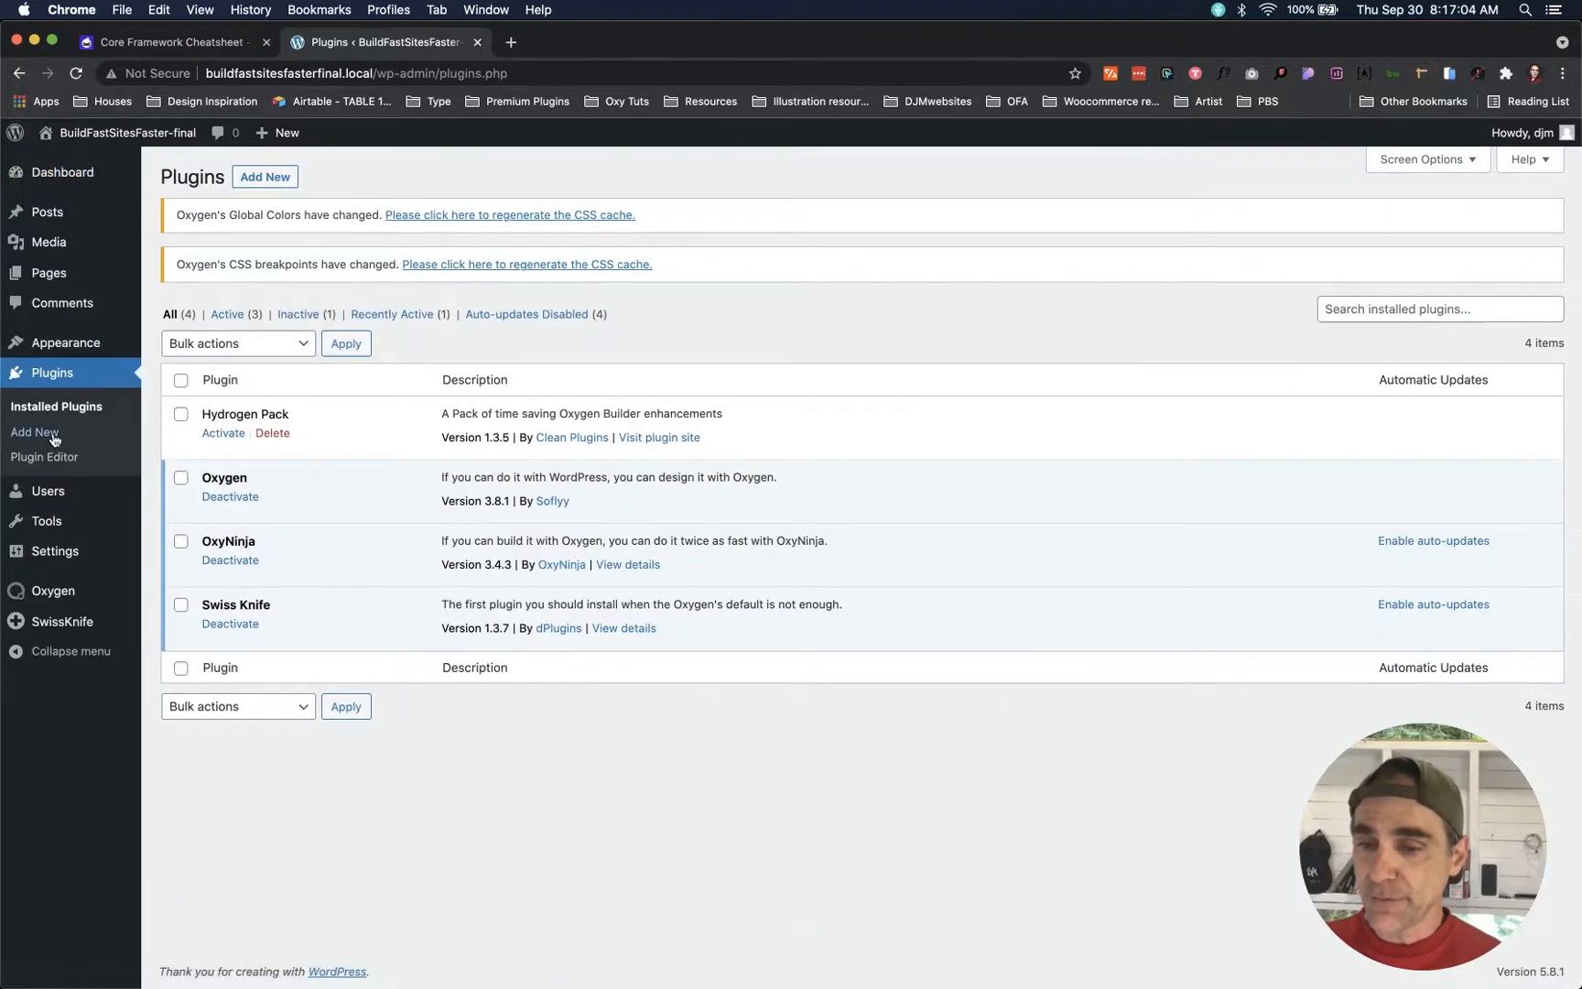
{"action": "left_click", "coordinate": [220, 434]}
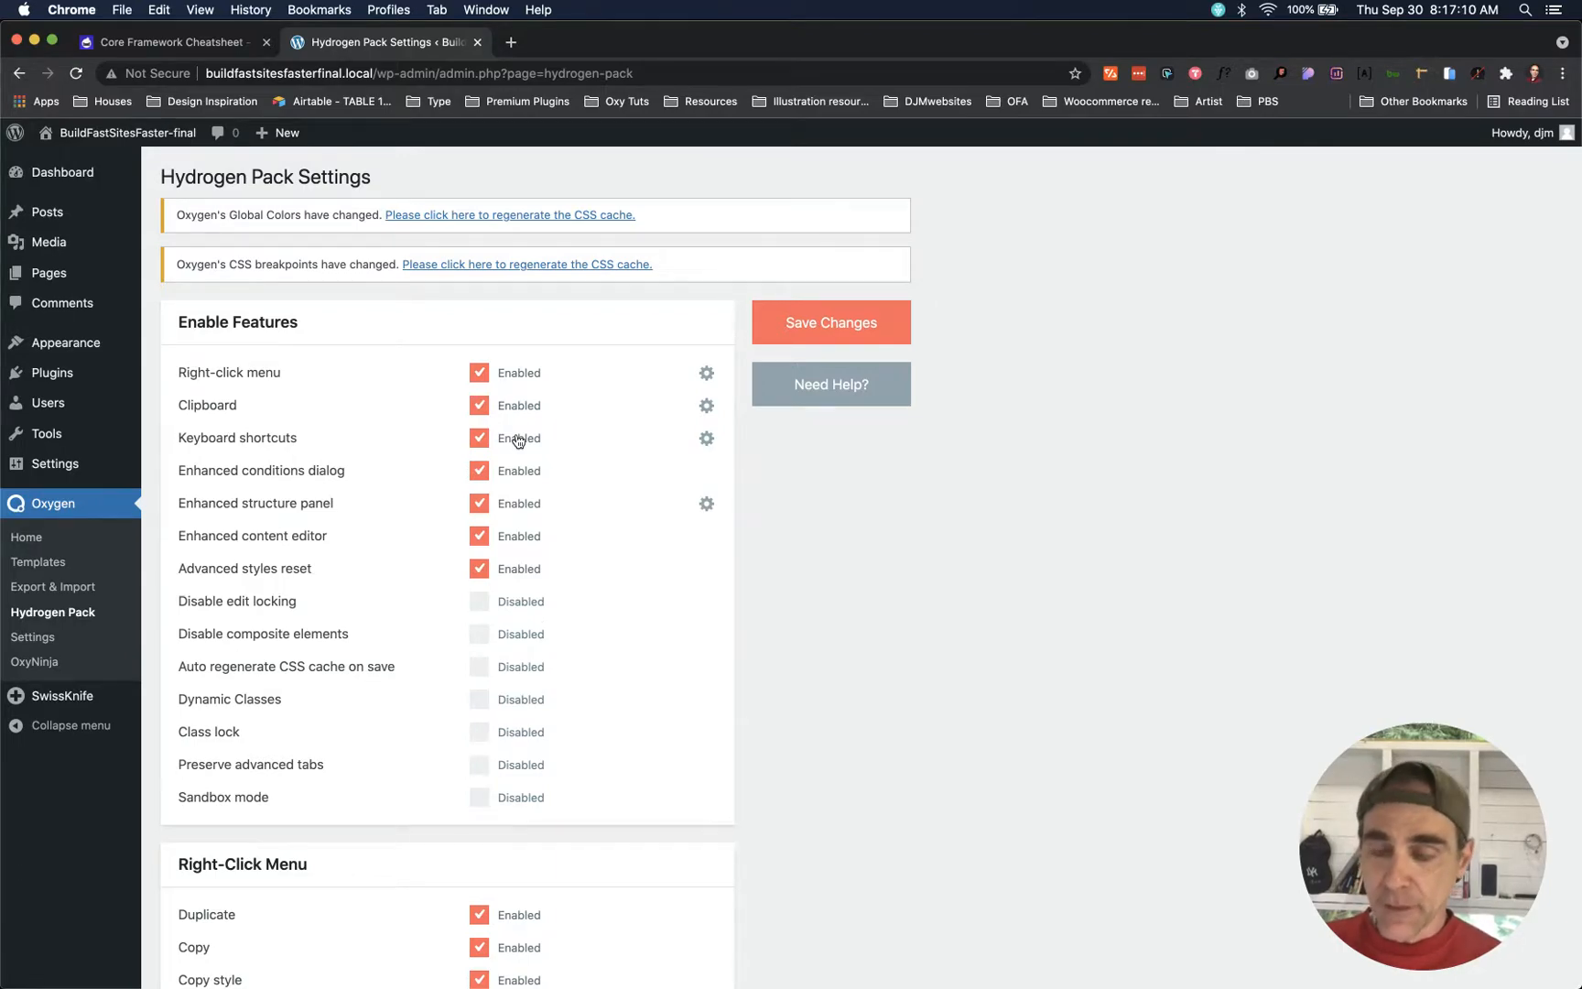
- Look over the Hydrogen Pack features and enable Auto regenerate CSS cache on save
{"action": "scroll", "coordinate": [518, 441], "scroll_direction": "down", "scroll_amount": 3}
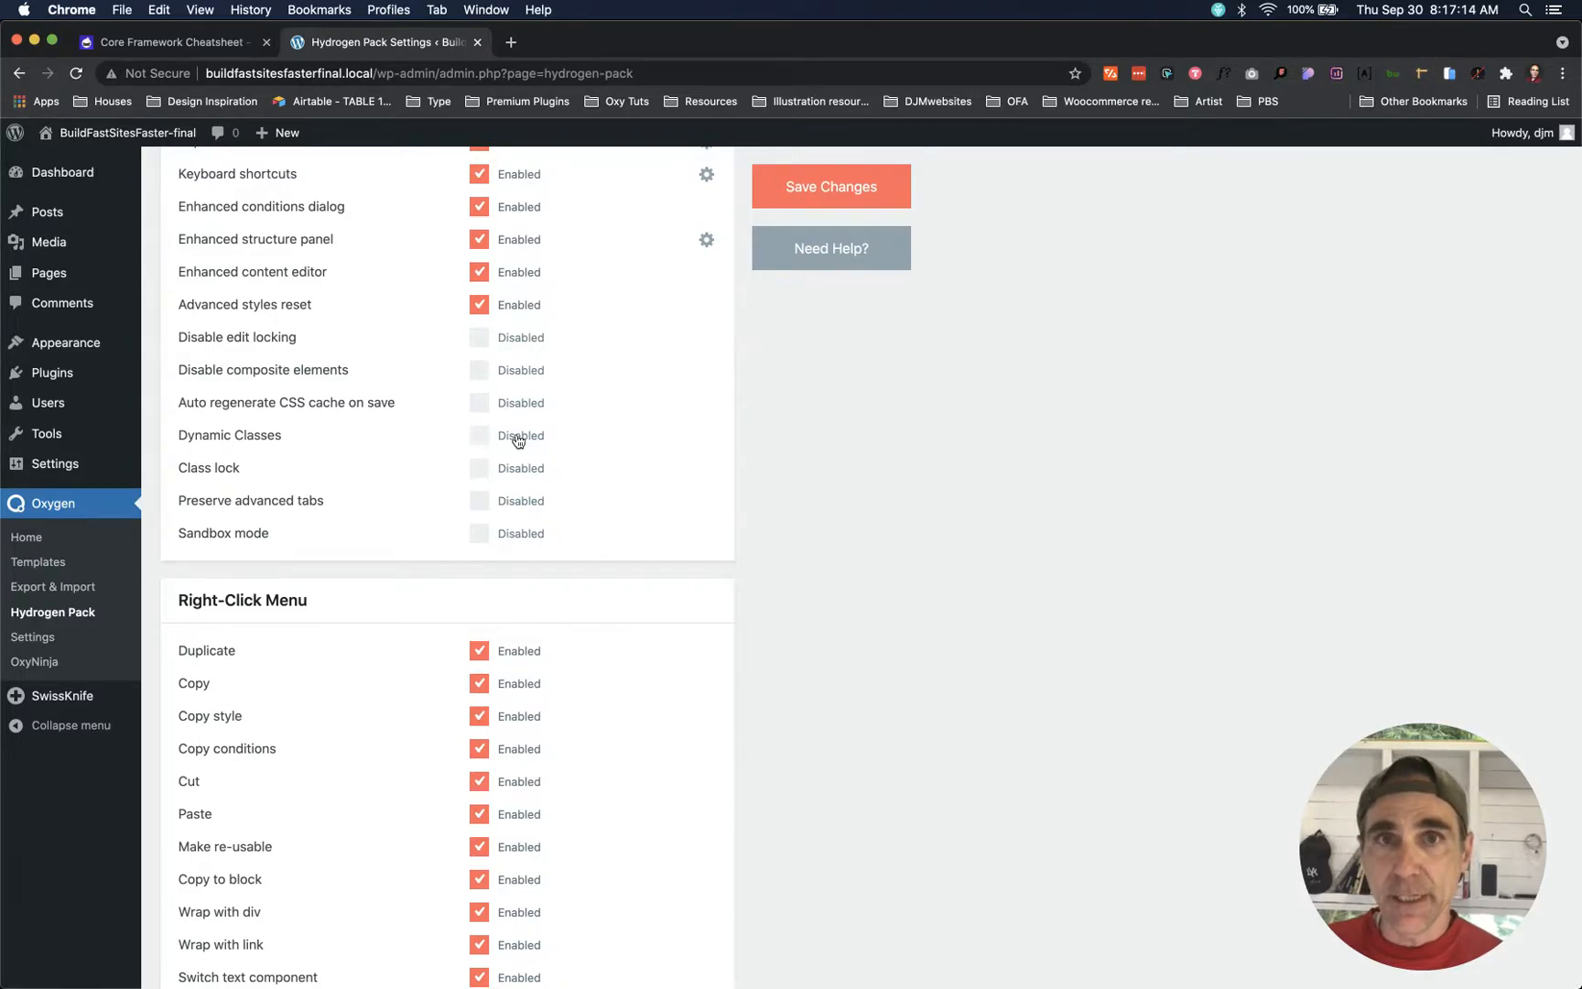
{"action": "scroll", "coordinate": [519, 440], "scroll_direction": "up", "scroll_amount": 2}
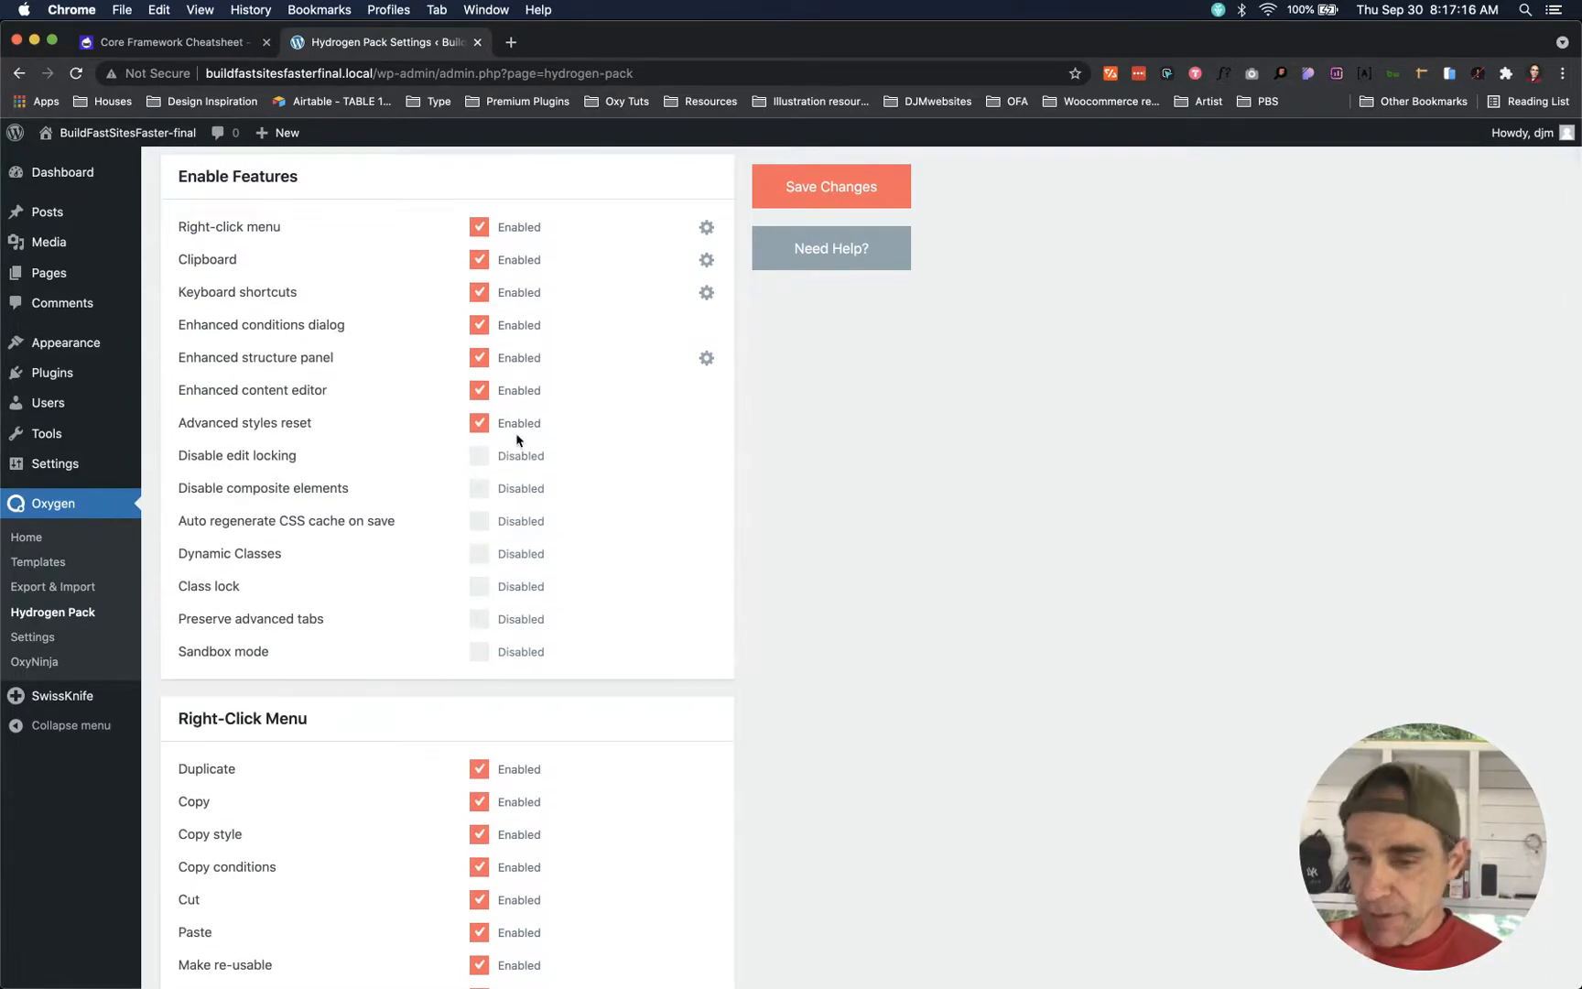
{"action": "scroll", "coordinate": [518, 439], "scroll_direction": "up", "scroll_amount": 1}
{"action": "scroll", "coordinate": [518, 440], "scroll_direction": "up", "scroll_amount": 1}
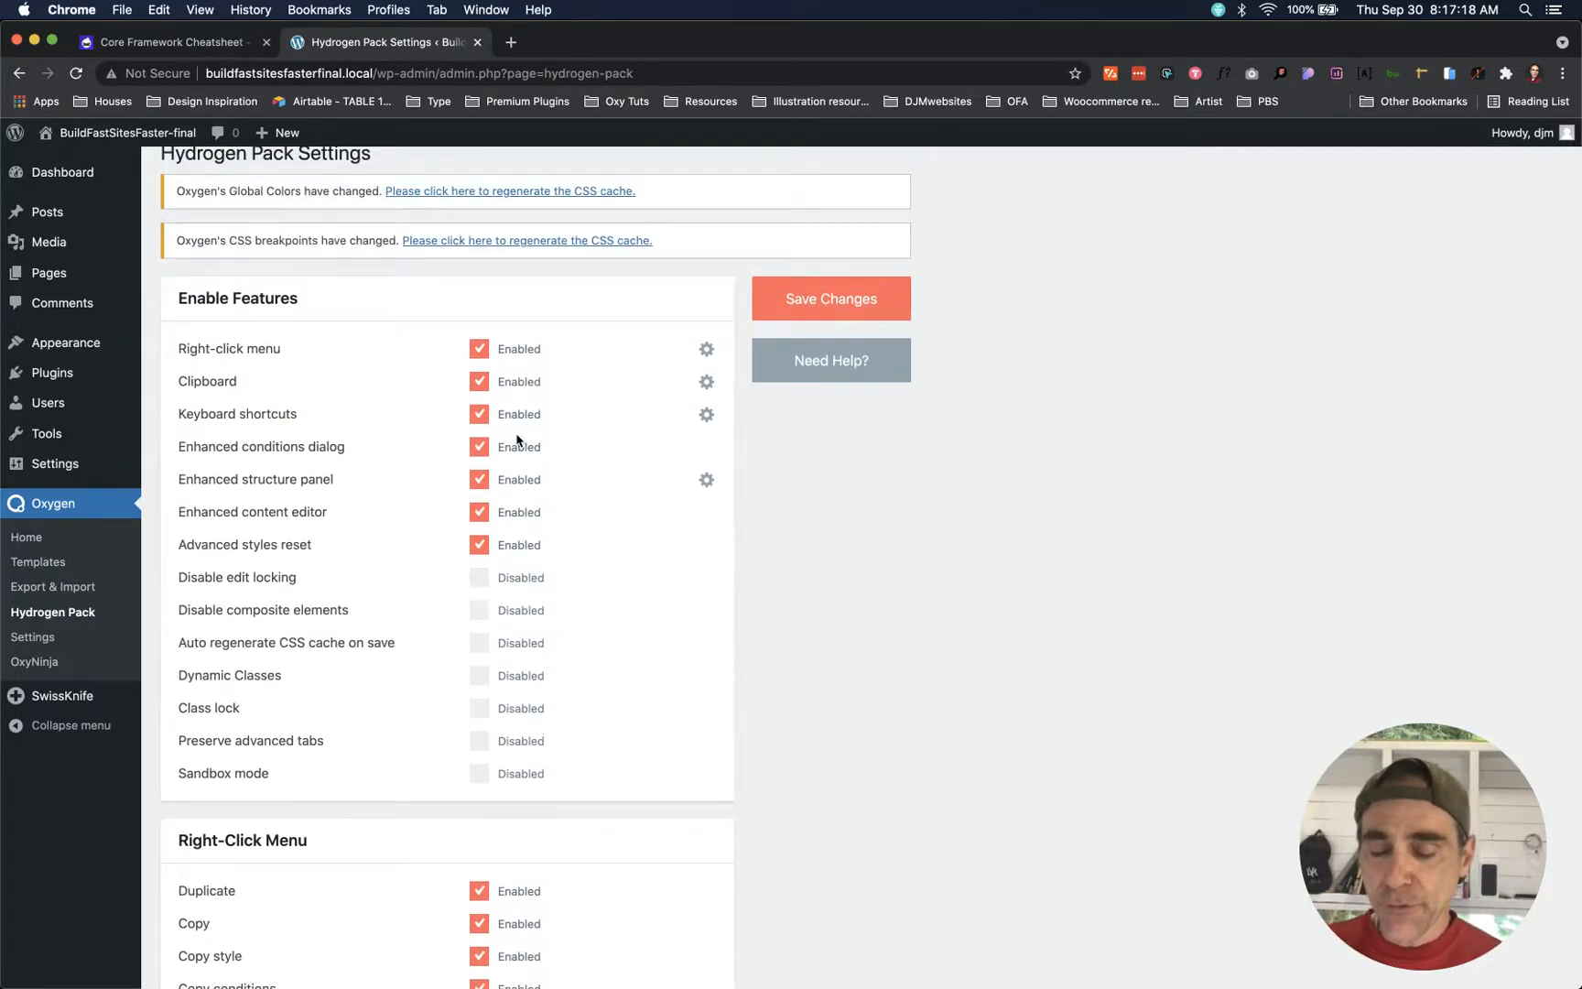
{"action": "scroll", "coordinate": [519, 441], "scroll_direction": "up", "scroll_amount": 1}
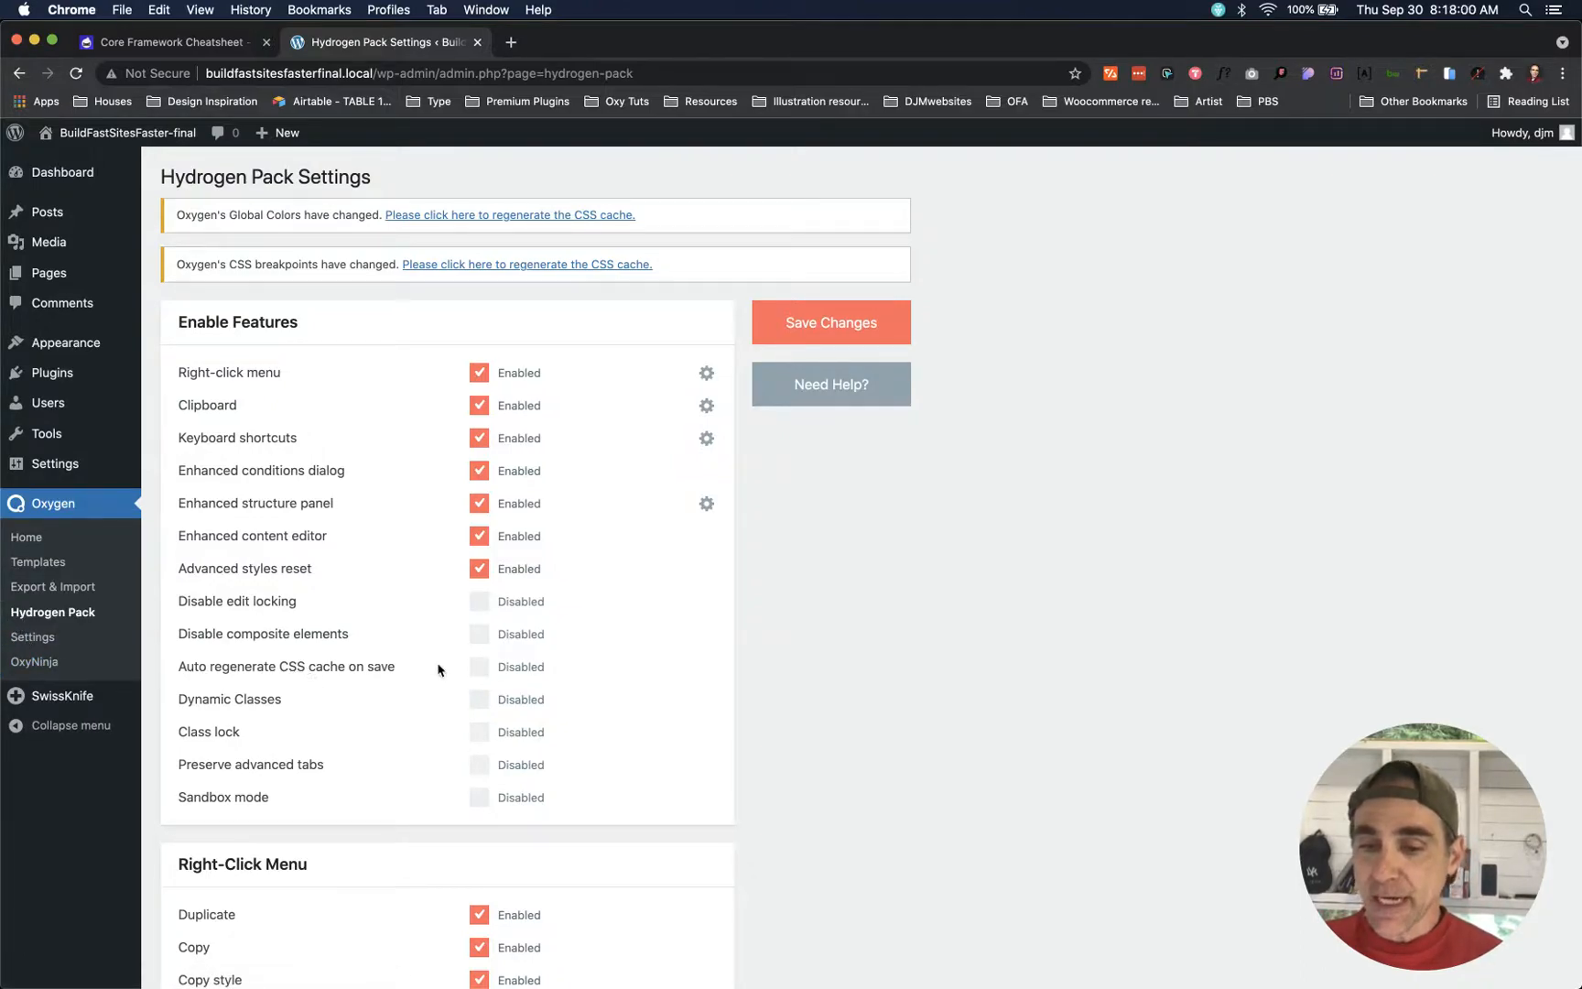
{"action": "left_click", "coordinate": [479, 669]}
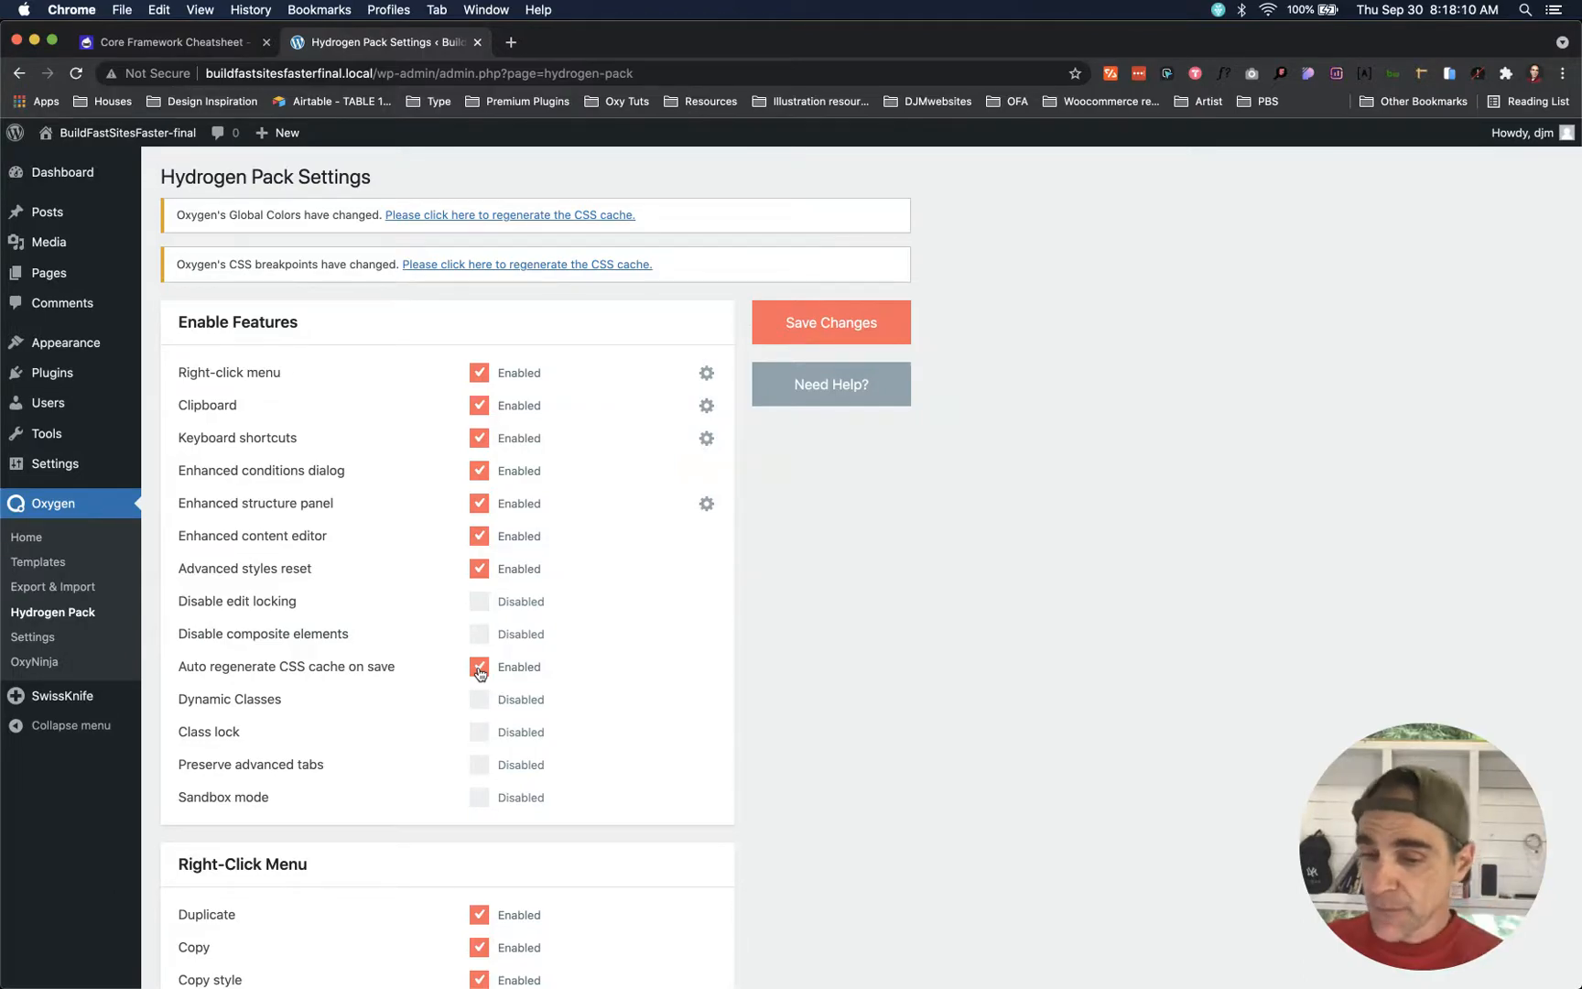
- Look through the Right-Click Menu, Clipboard and Keyboard Shortcuts settings of Hydrogen Pack
{"action": "scroll", "coordinate": [480, 674], "scroll_direction": "down", "scroll_amount": 8}
{"action": "scroll", "coordinate": [479, 669], "scroll_direction": "down", "scroll_amount": 5}
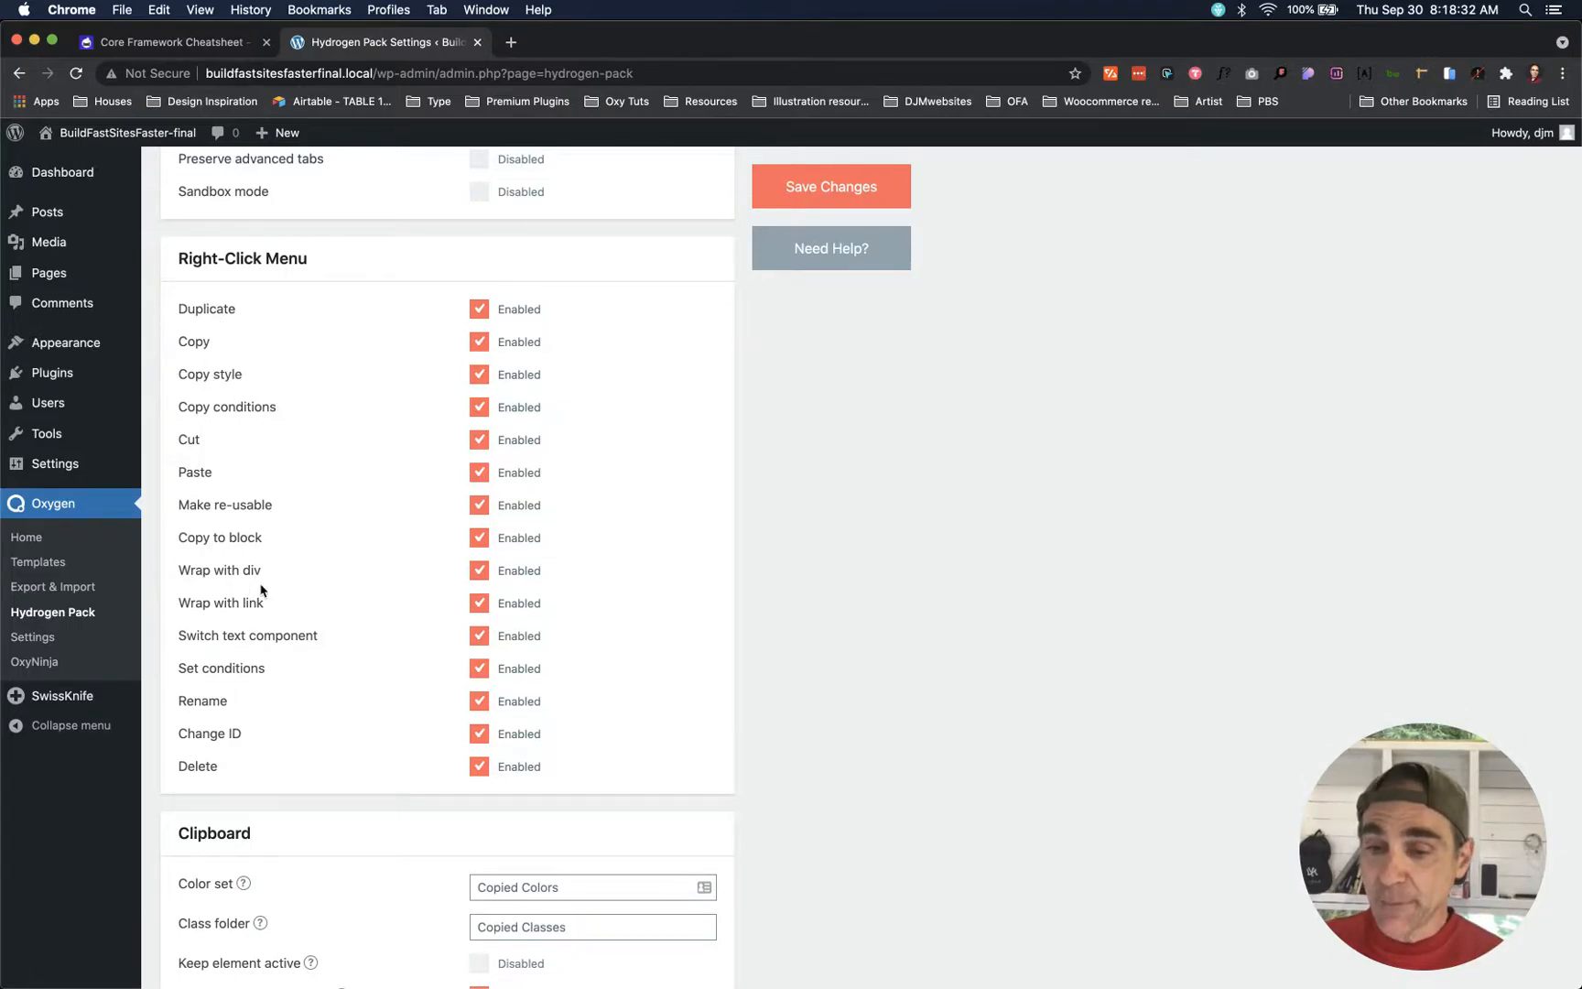
{"action": "scroll", "coordinate": [294, 679], "scroll_direction": "down", "scroll_amount": 5}
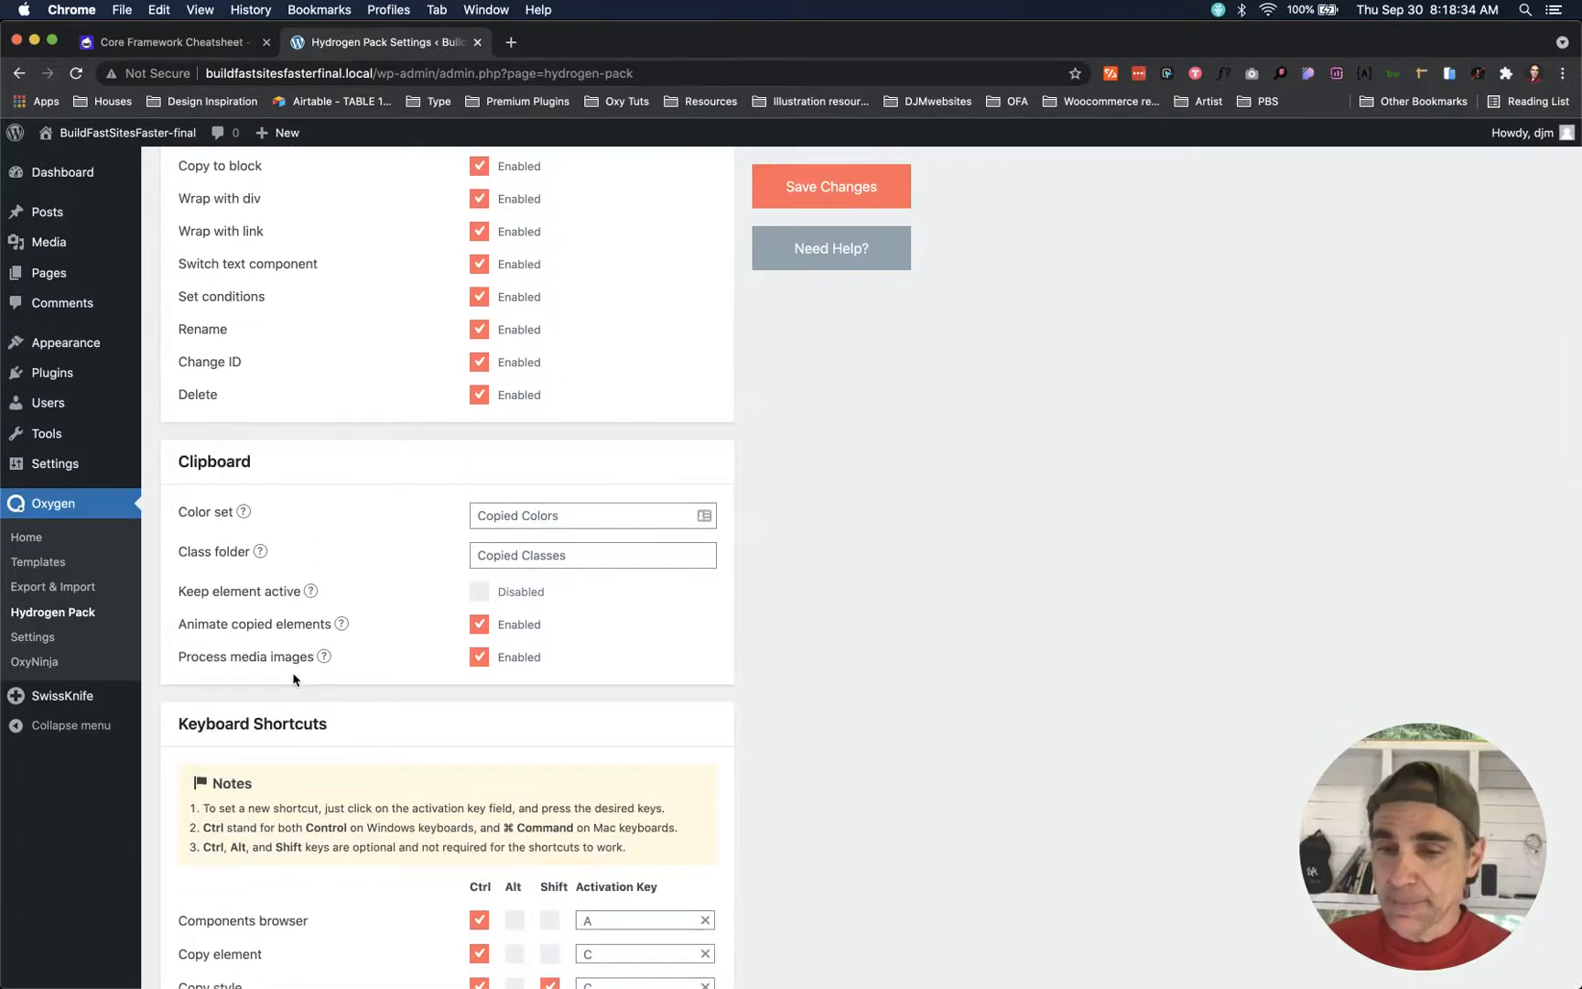
{"action": "scroll", "coordinate": [294, 678], "scroll_direction": "down", "scroll_amount": 2}
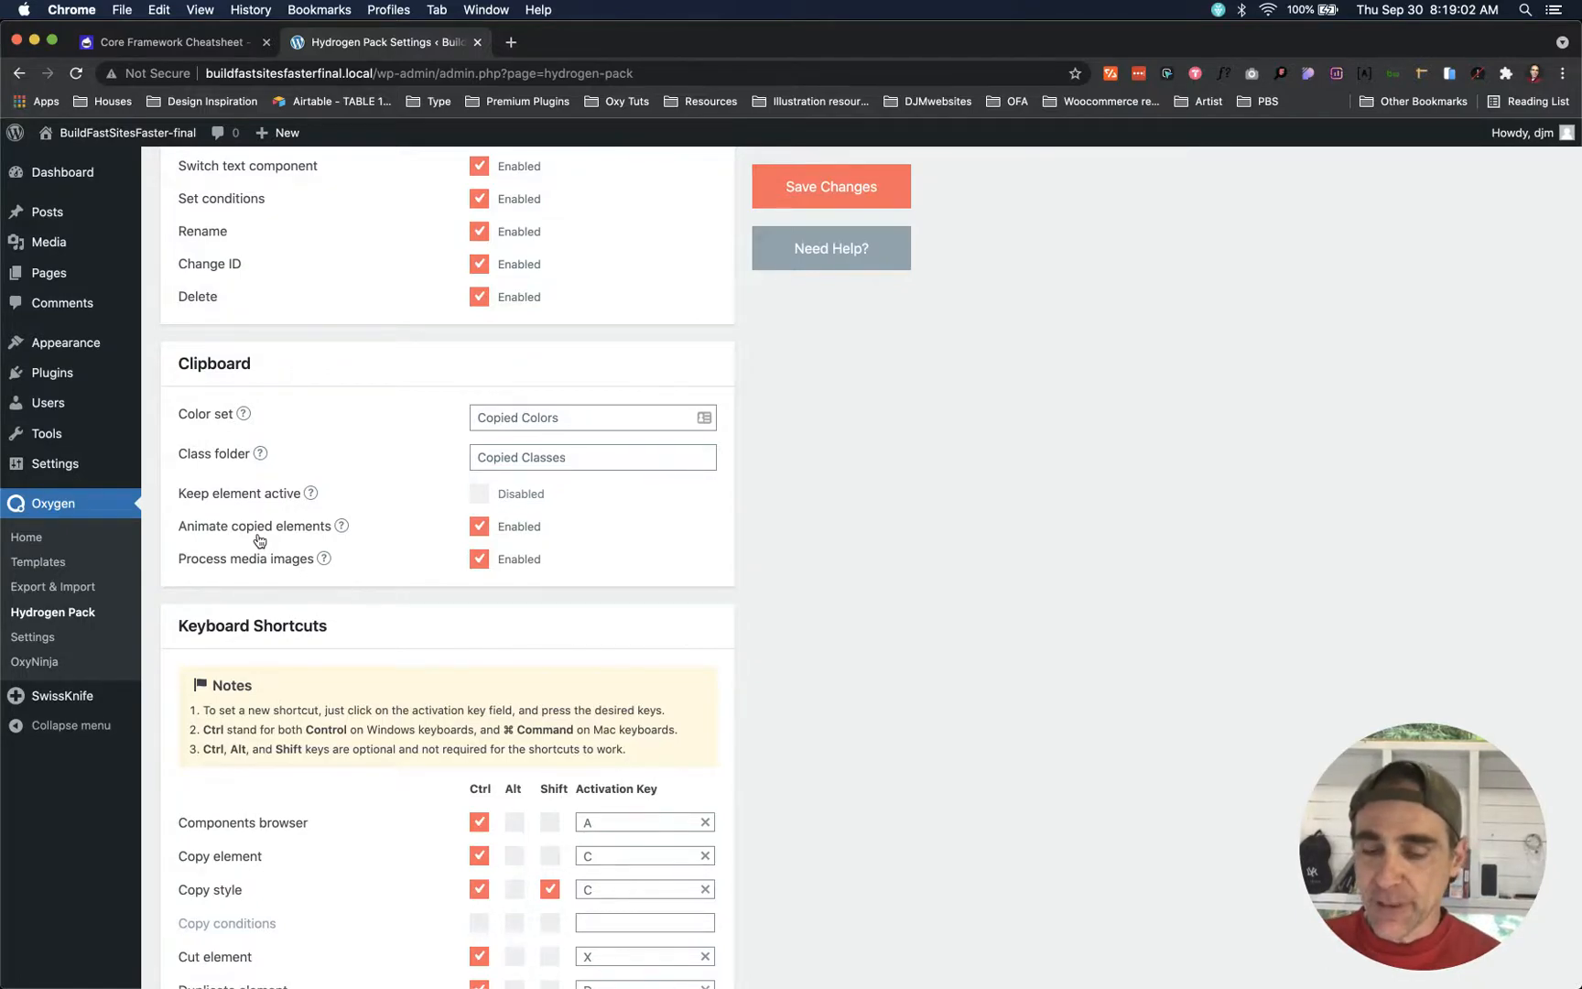
{"action": "scroll", "coordinate": [259, 540], "scroll_direction": "down", "scroll_amount": 2}
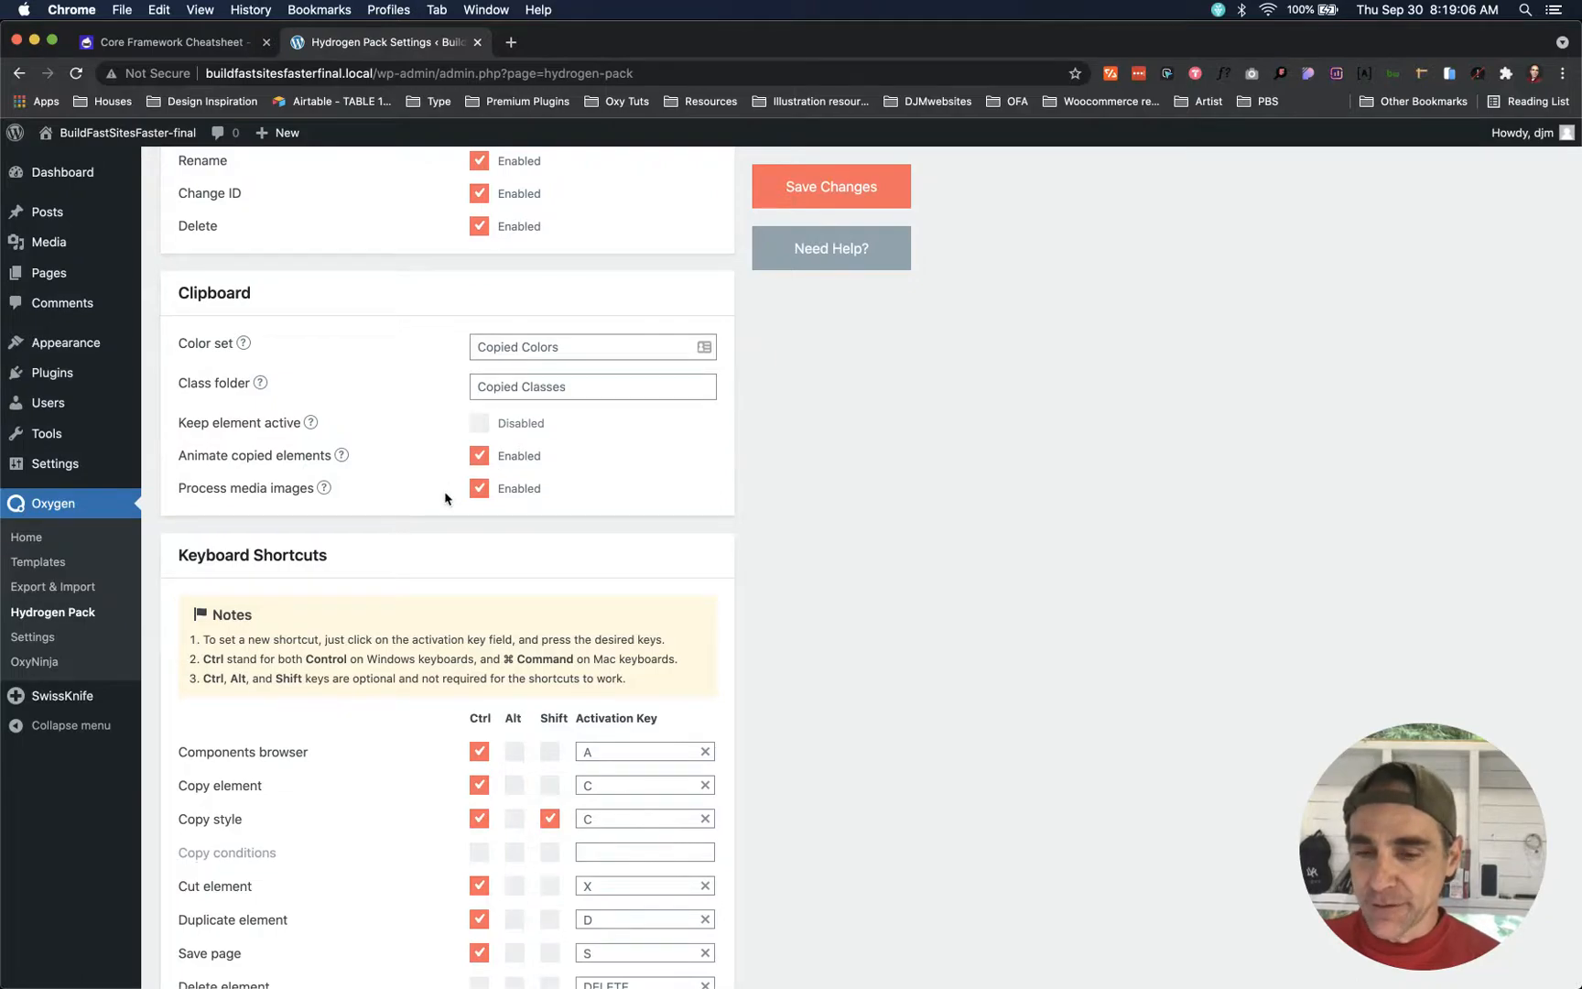
{"action": "scroll", "coordinate": [445, 498], "scroll_direction": "down", "scroll_amount": 8}
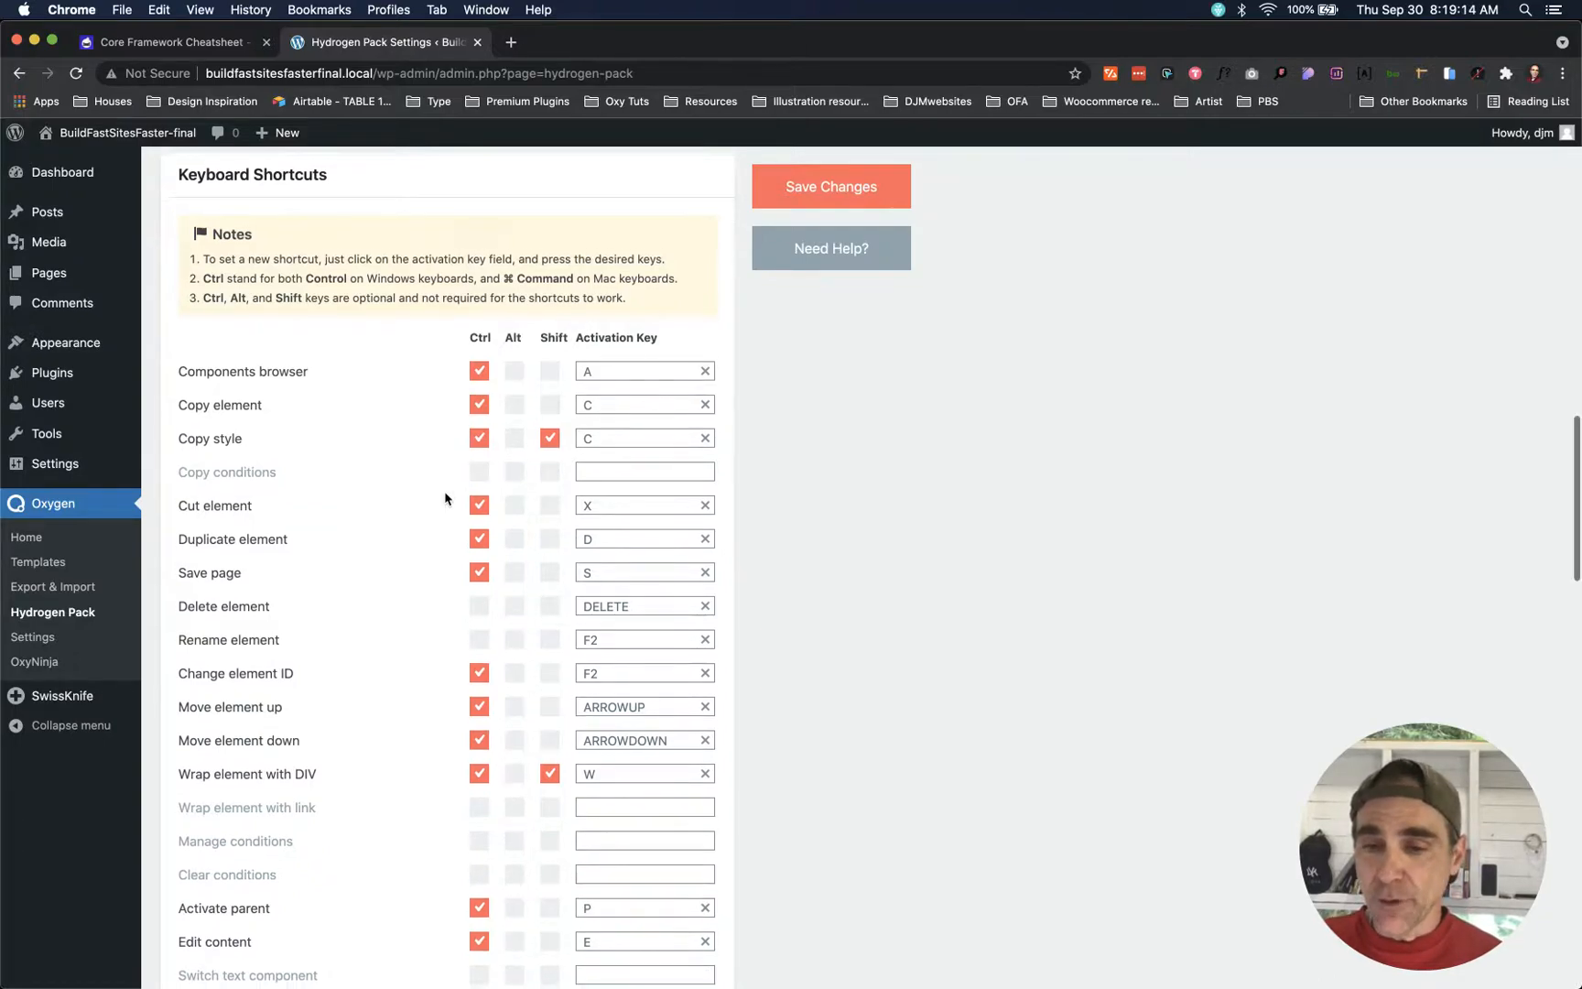
- Set the Hydrogen Pack shortcut for Rename element to Shift+N
{"action": "scroll", "coordinate": [447, 500], "scroll_direction": "down", "scroll_amount": 1}
{"action": "scroll", "coordinate": [412, 424], "scroll_direction": "down", "scroll_amount": 2}
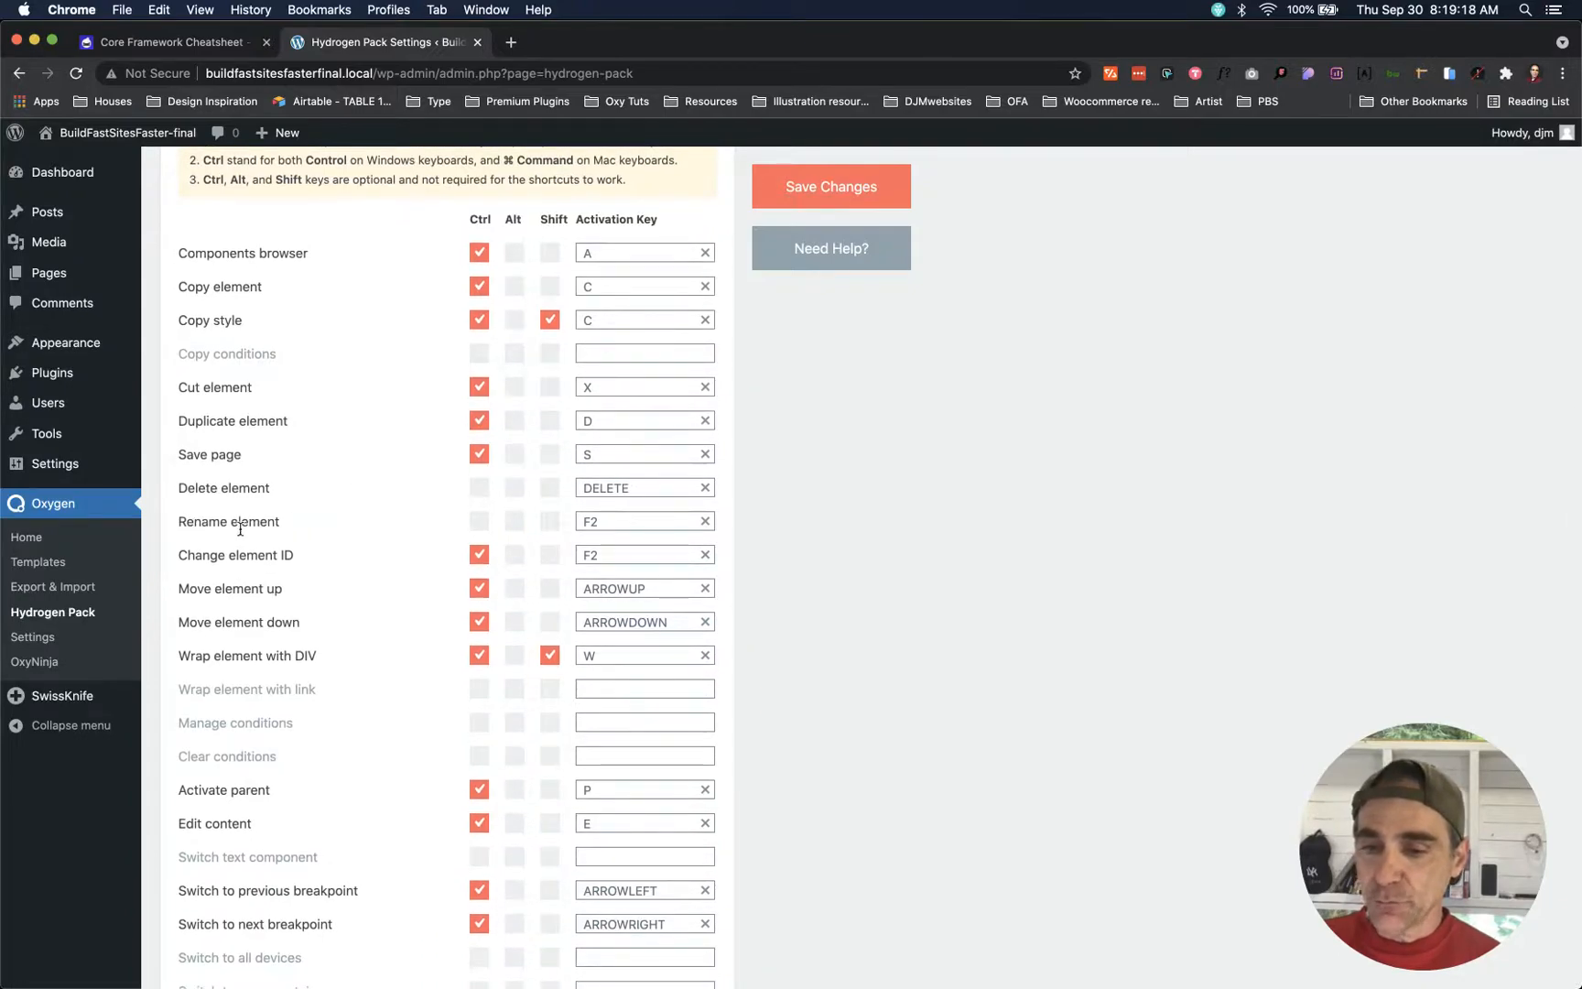
{"action": "left_click", "coordinate": [604, 528]}
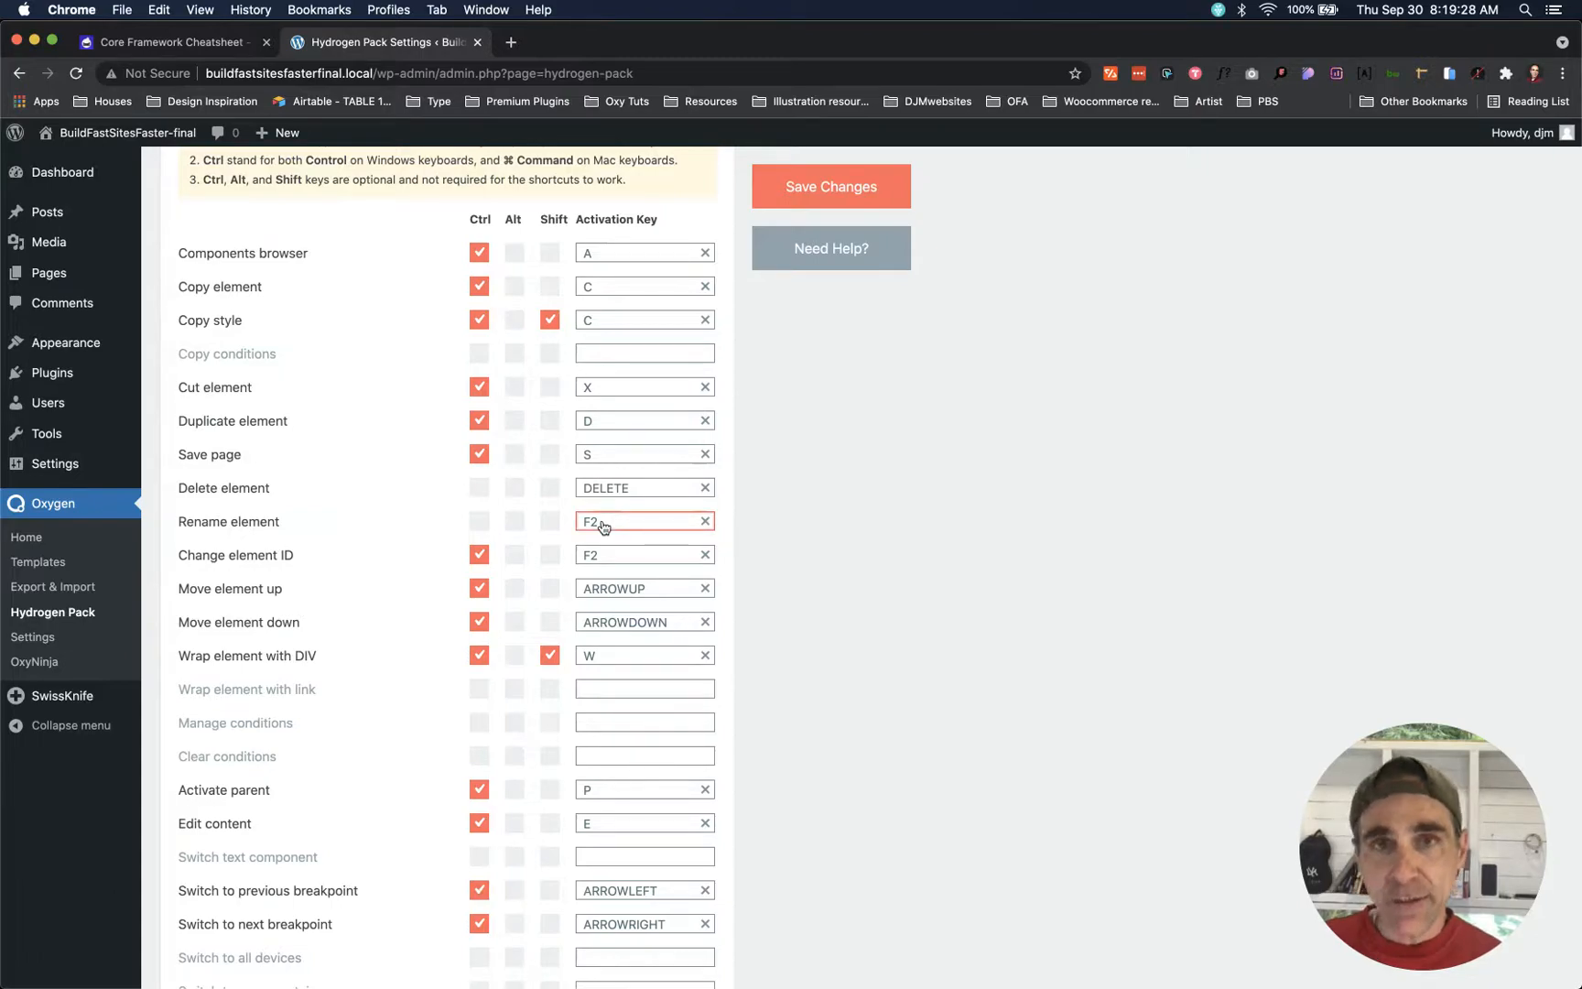
{"action": "key", "text": "shift+n"}
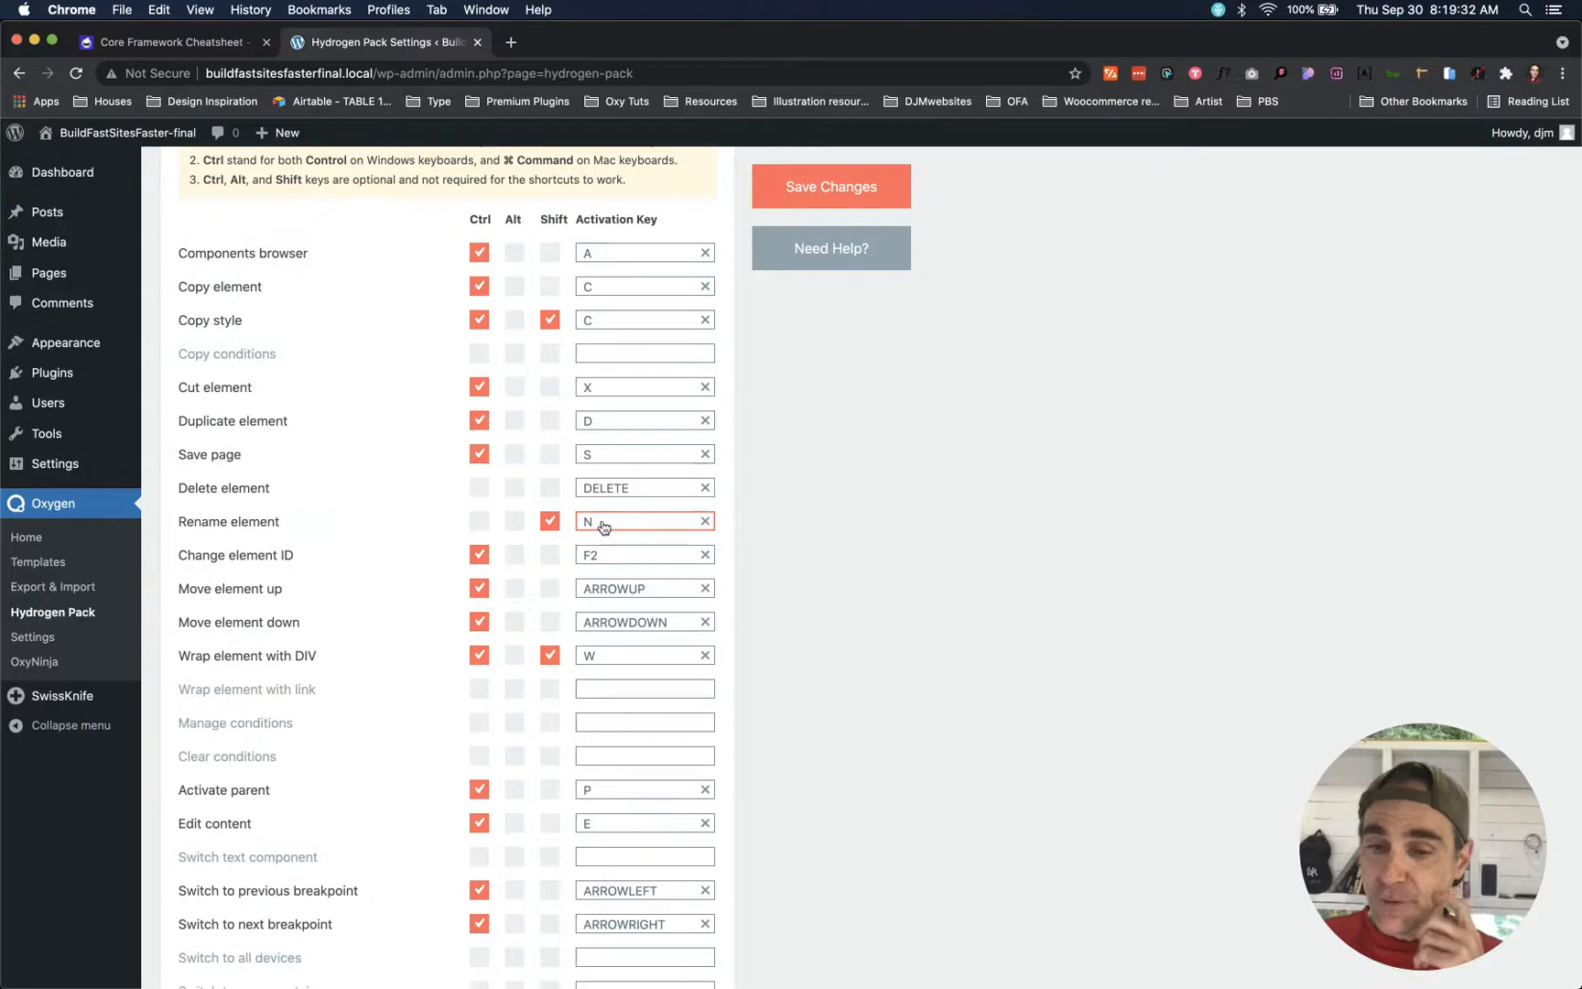
- Assign Ctrl+I as the shortcut for Add icon and save the Hydrogen Pack settings
{"action": "scroll", "coordinate": [653, 605], "scroll_direction": "down", "scroll_amount": 5}
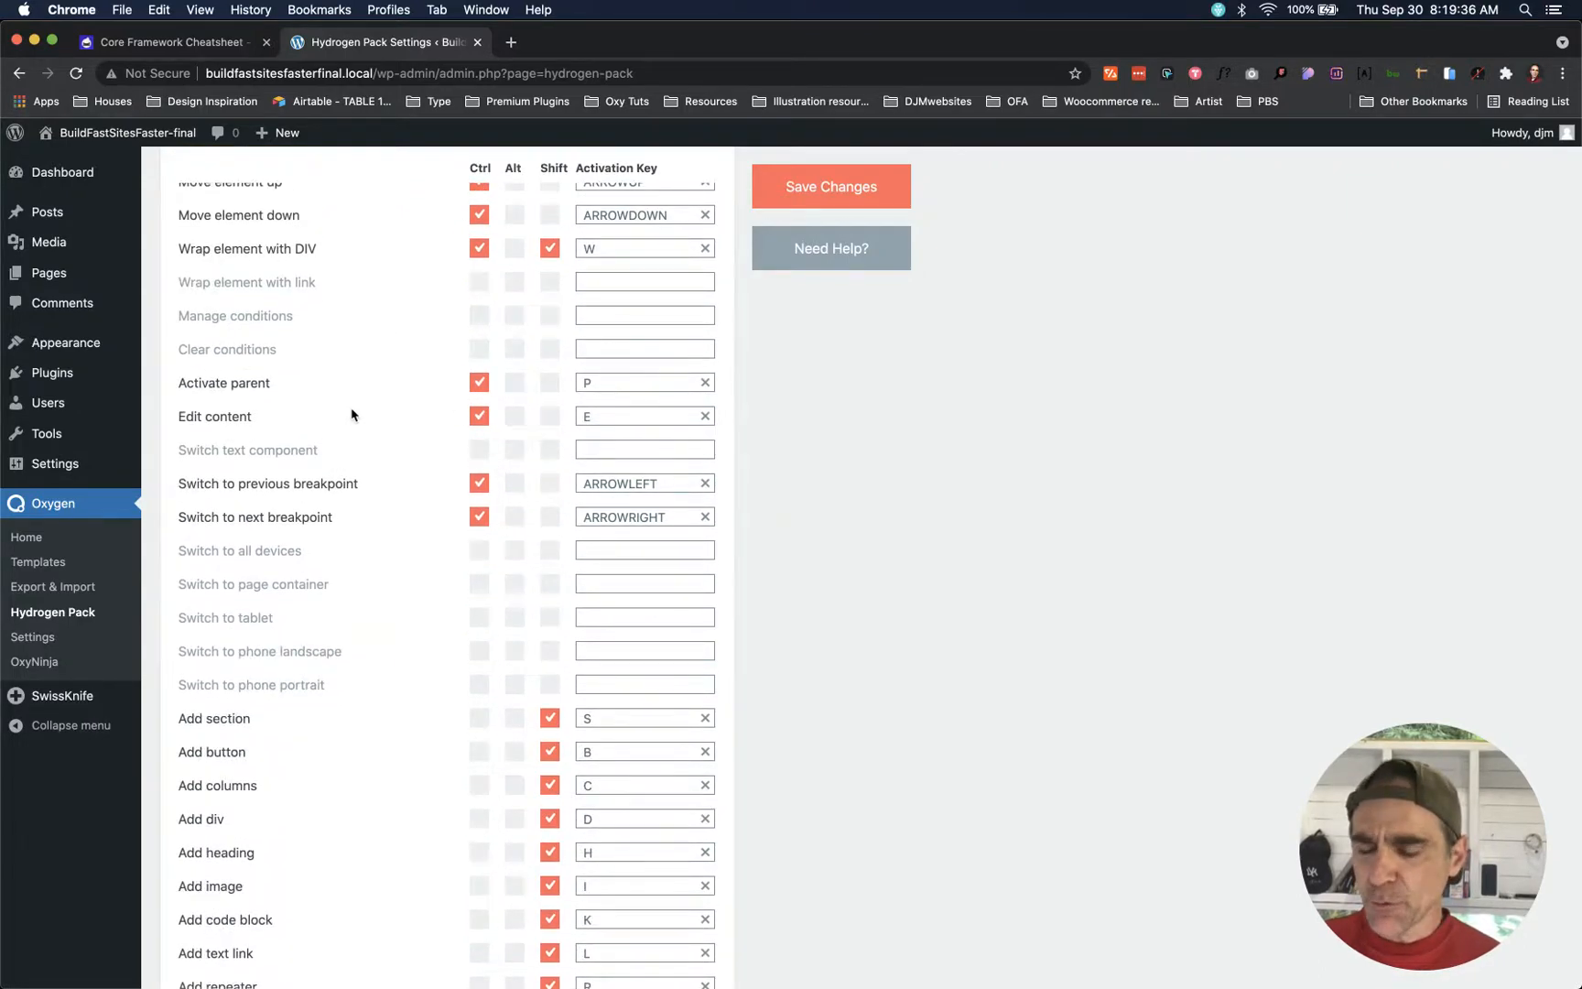
{"action": "scroll", "coordinate": [406, 535], "scroll_direction": "down", "scroll_amount": 1}
{"action": "scroll", "coordinate": [407, 535], "scroll_direction": "down", "scroll_amount": 3}
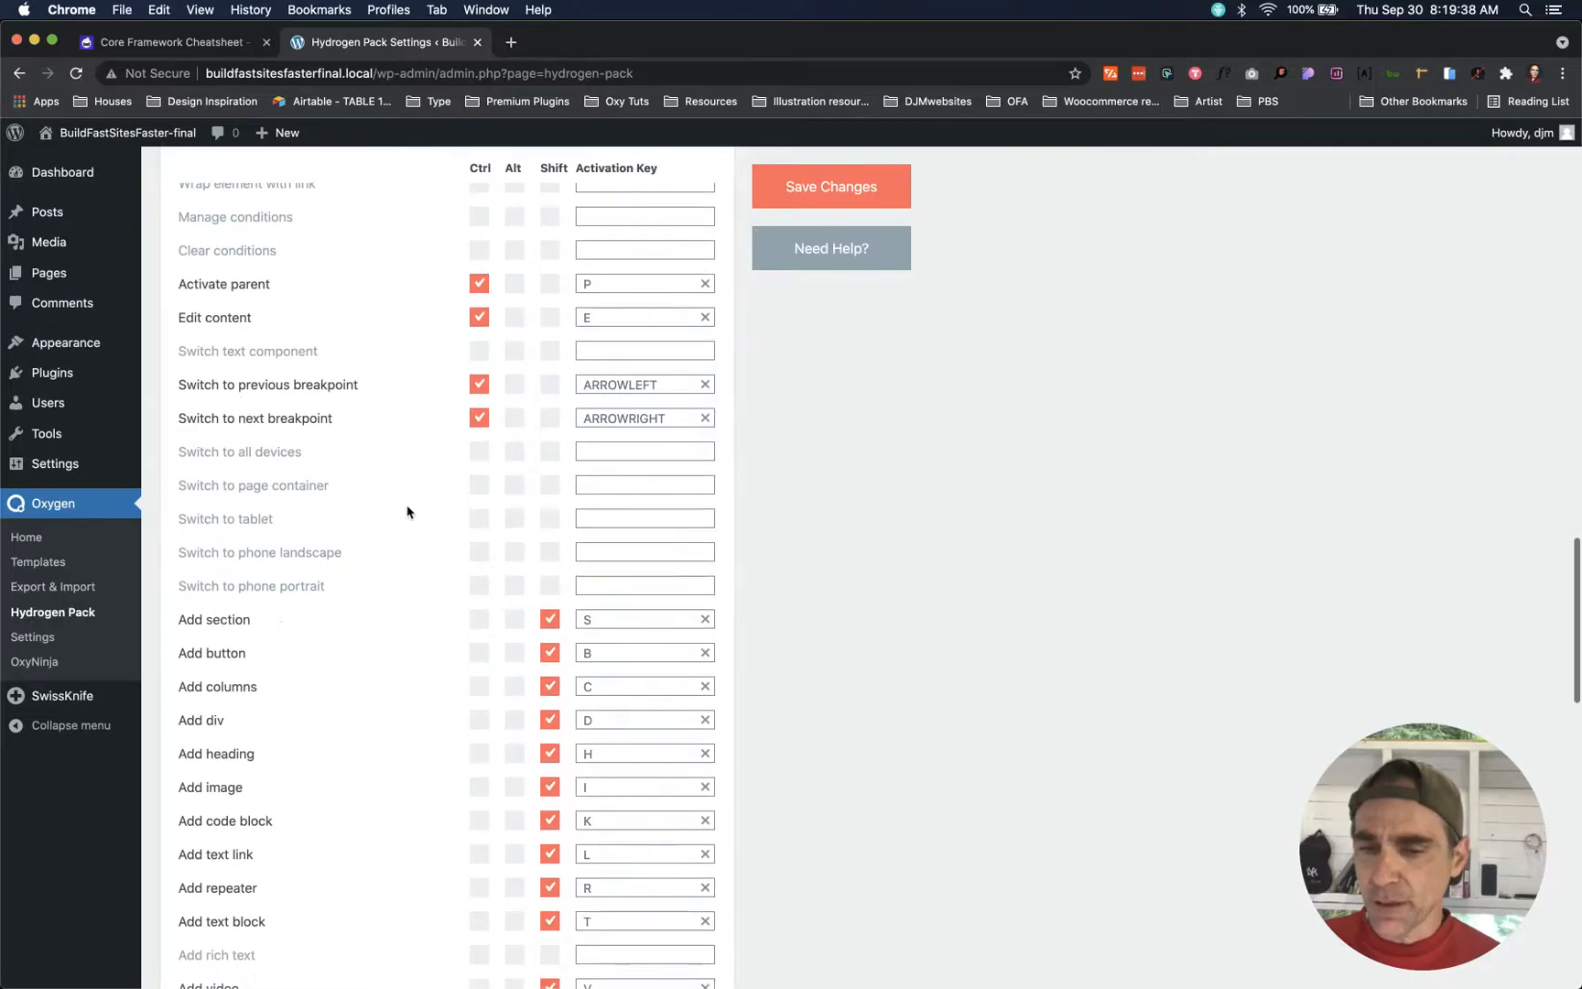
{"action": "scroll", "coordinate": [406, 511], "scroll_direction": "down", "scroll_amount": 6}
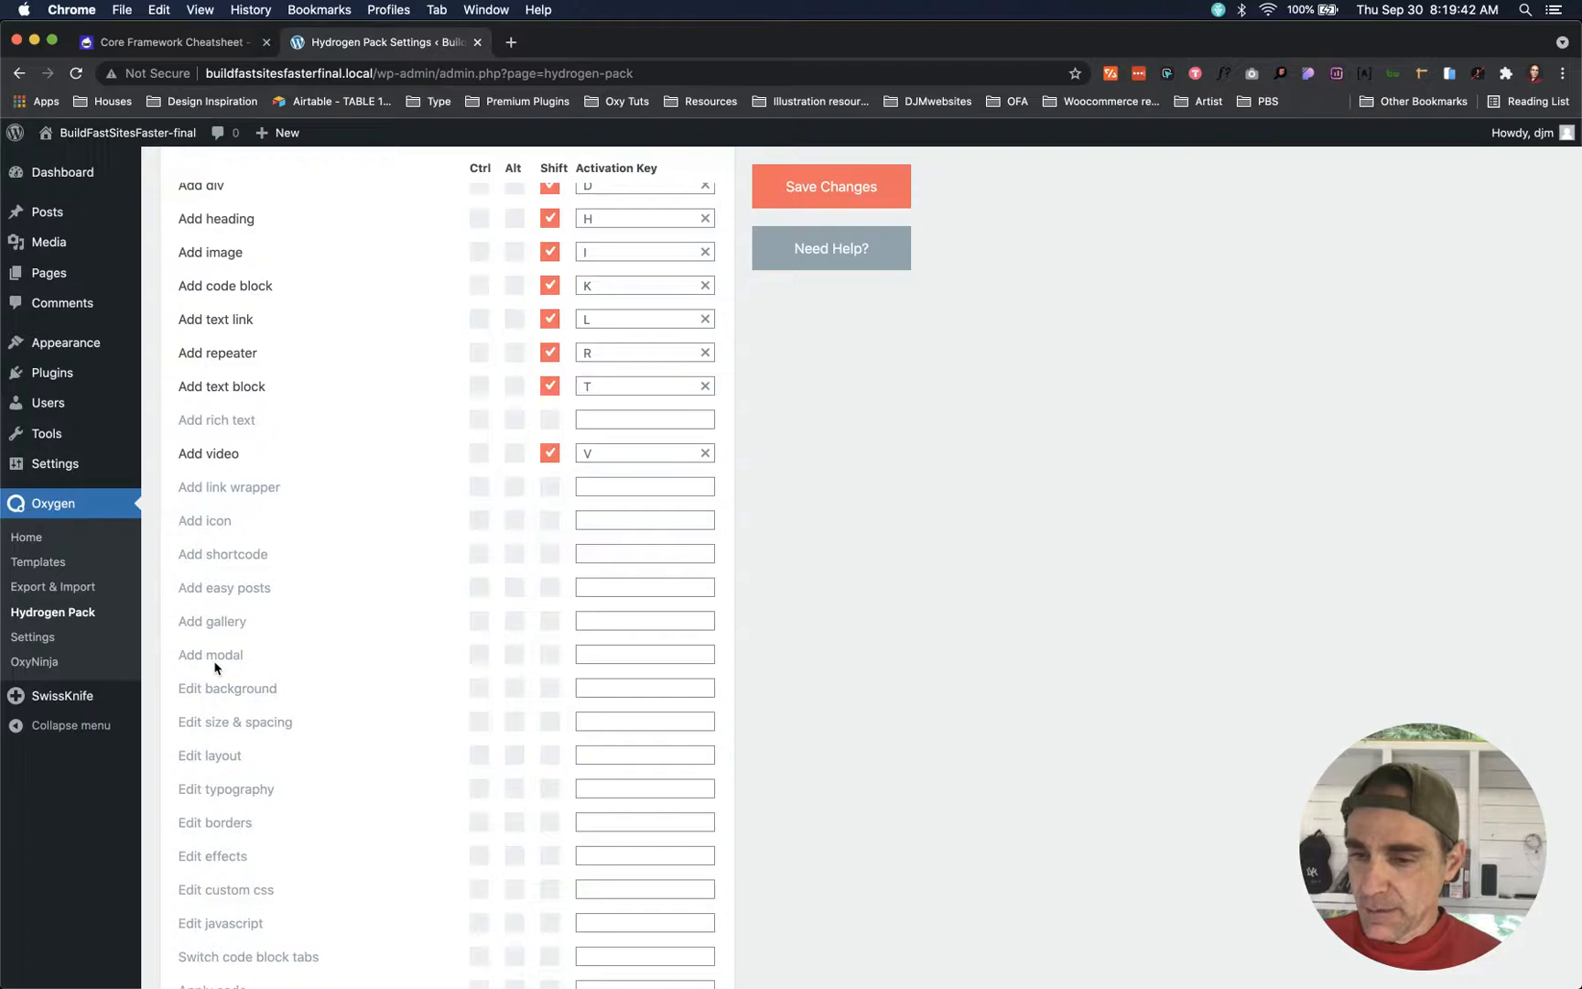
{"action": "left_click", "coordinate": [593, 520]}
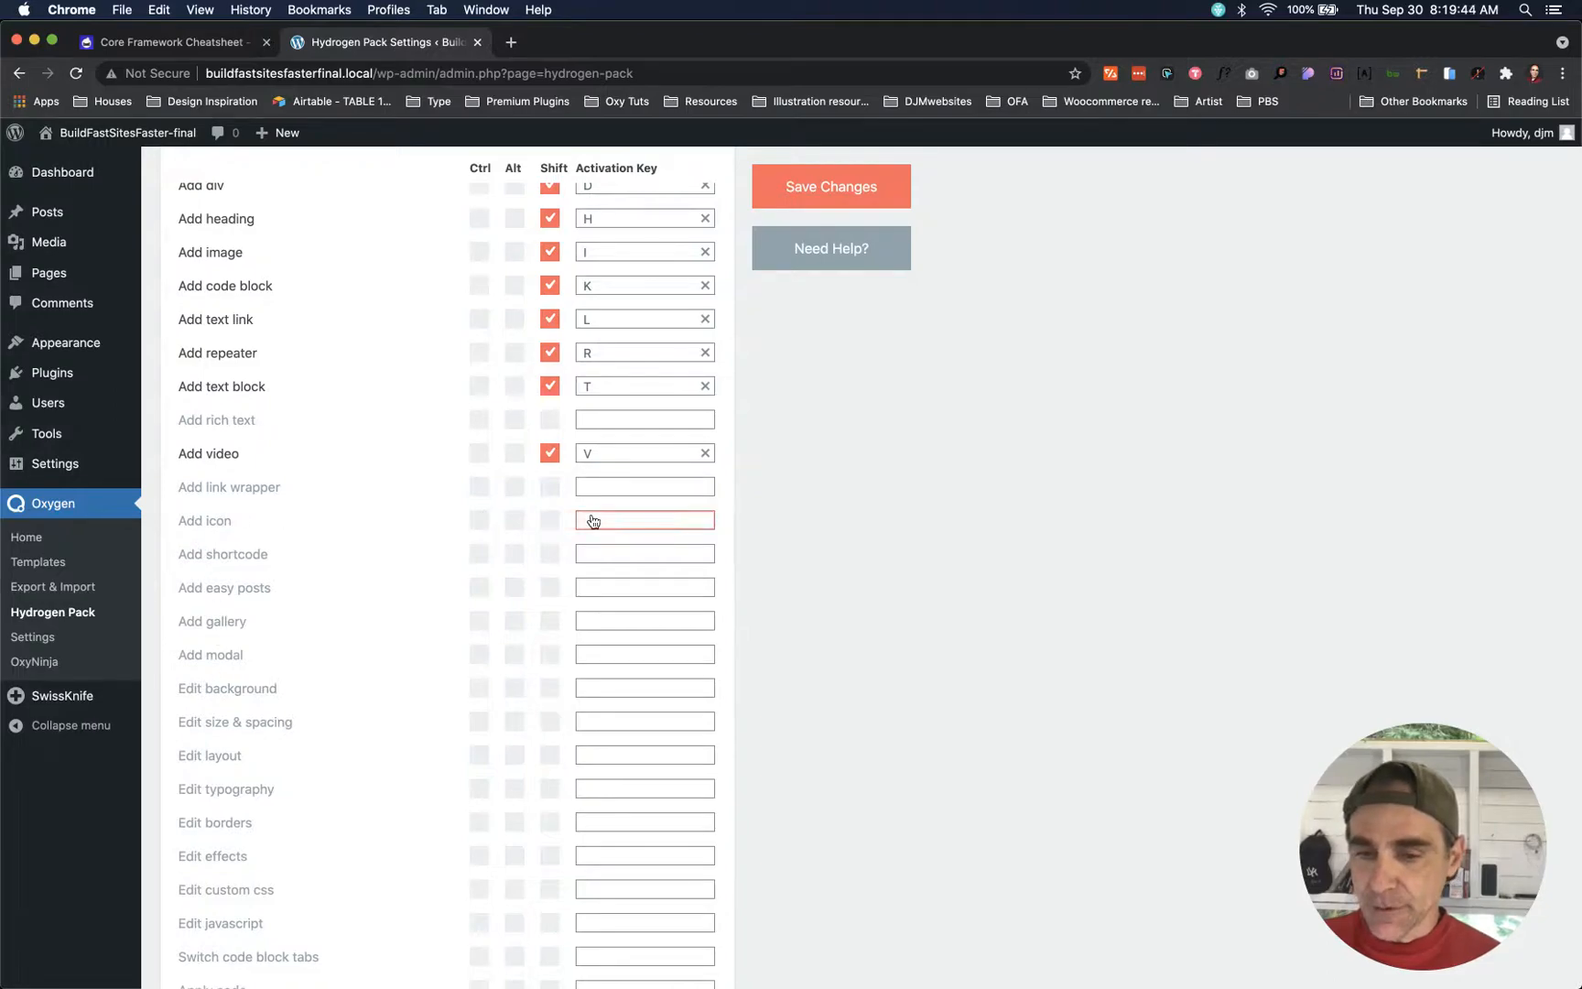
{"action": "key", "text": "ctrl+i"}
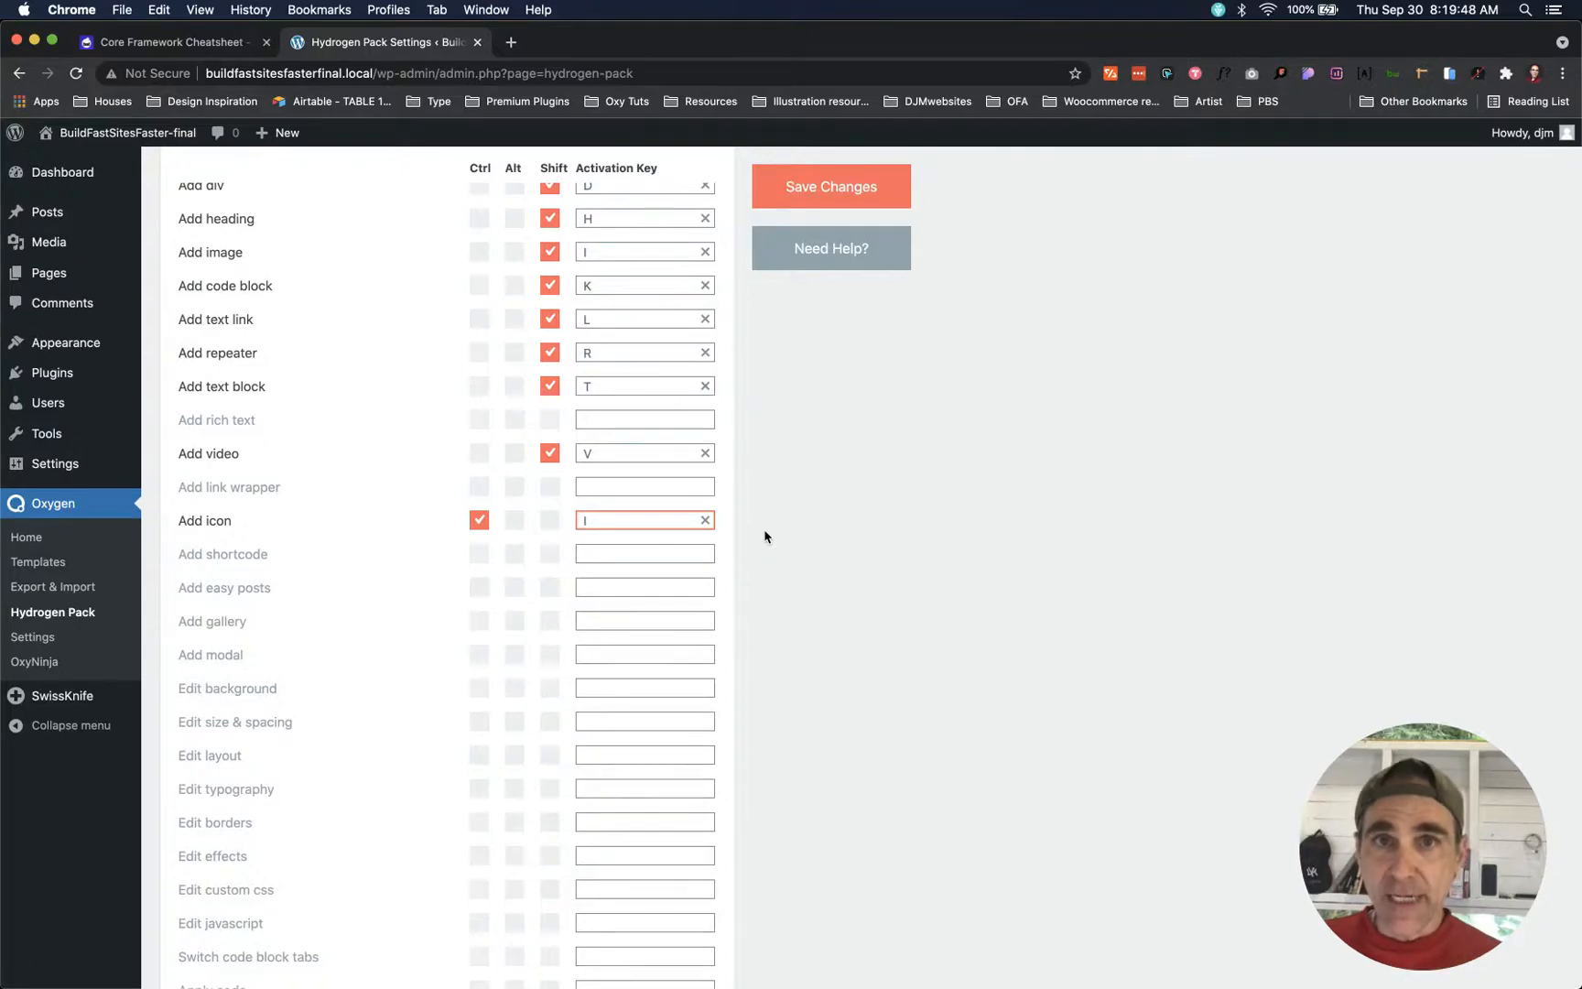
{"action": "scroll", "coordinate": [766, 537], "scroll_direction": "down", "scroll_amount": 10}
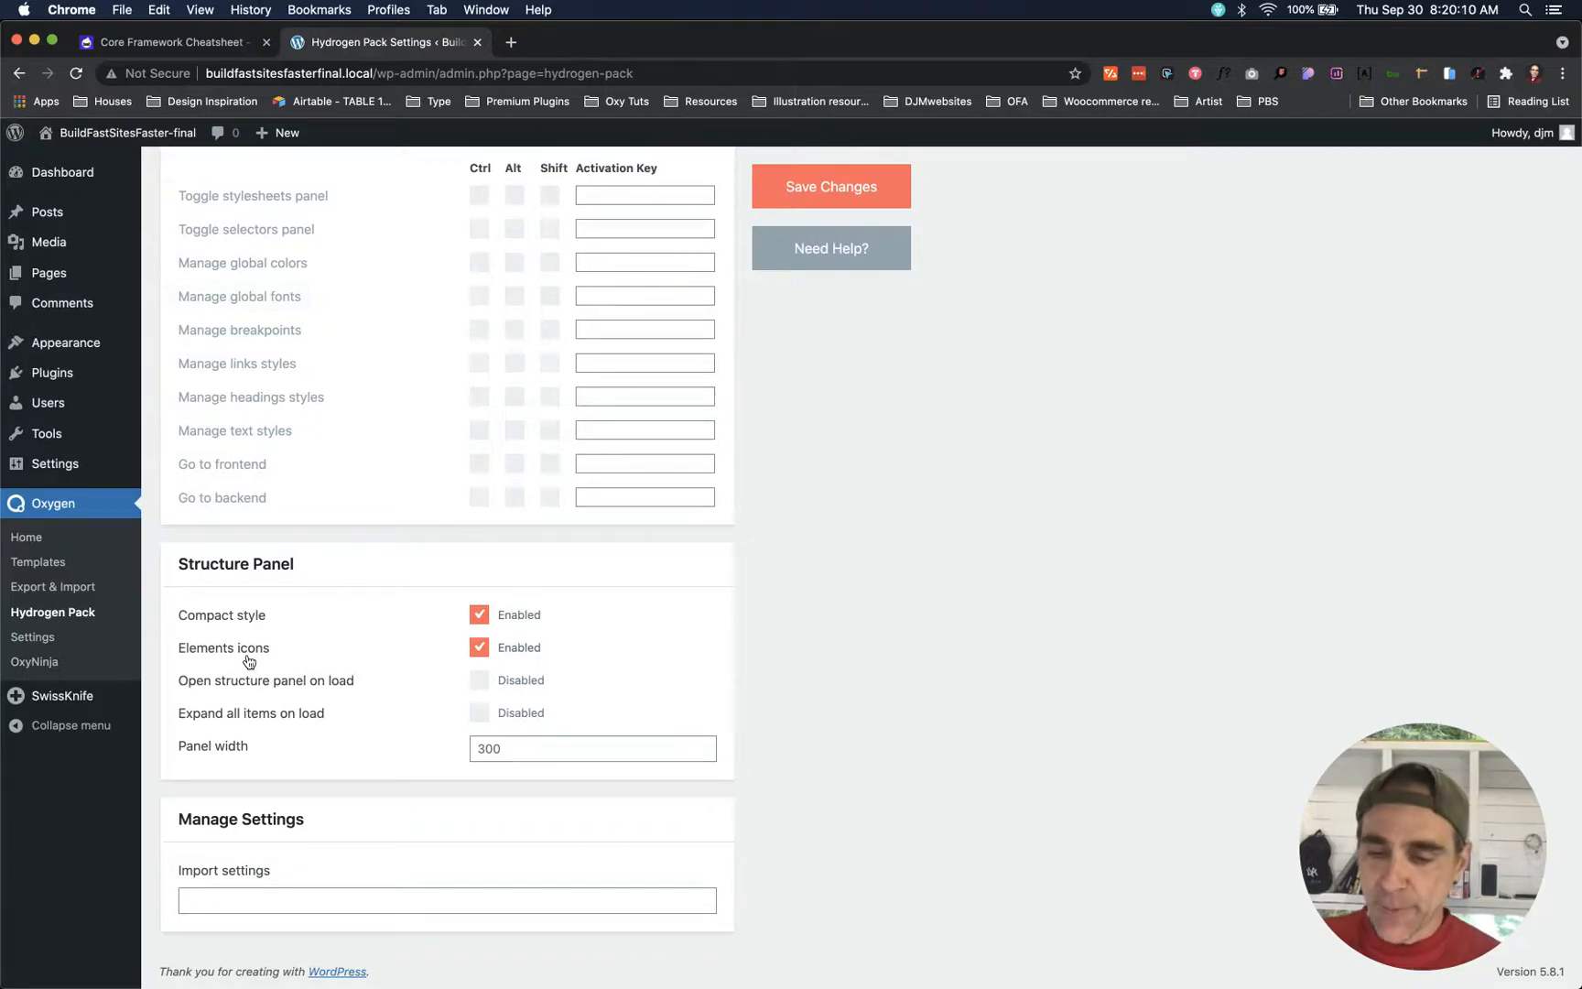
{"action": "left_click", "coordinate": [820, 191]}
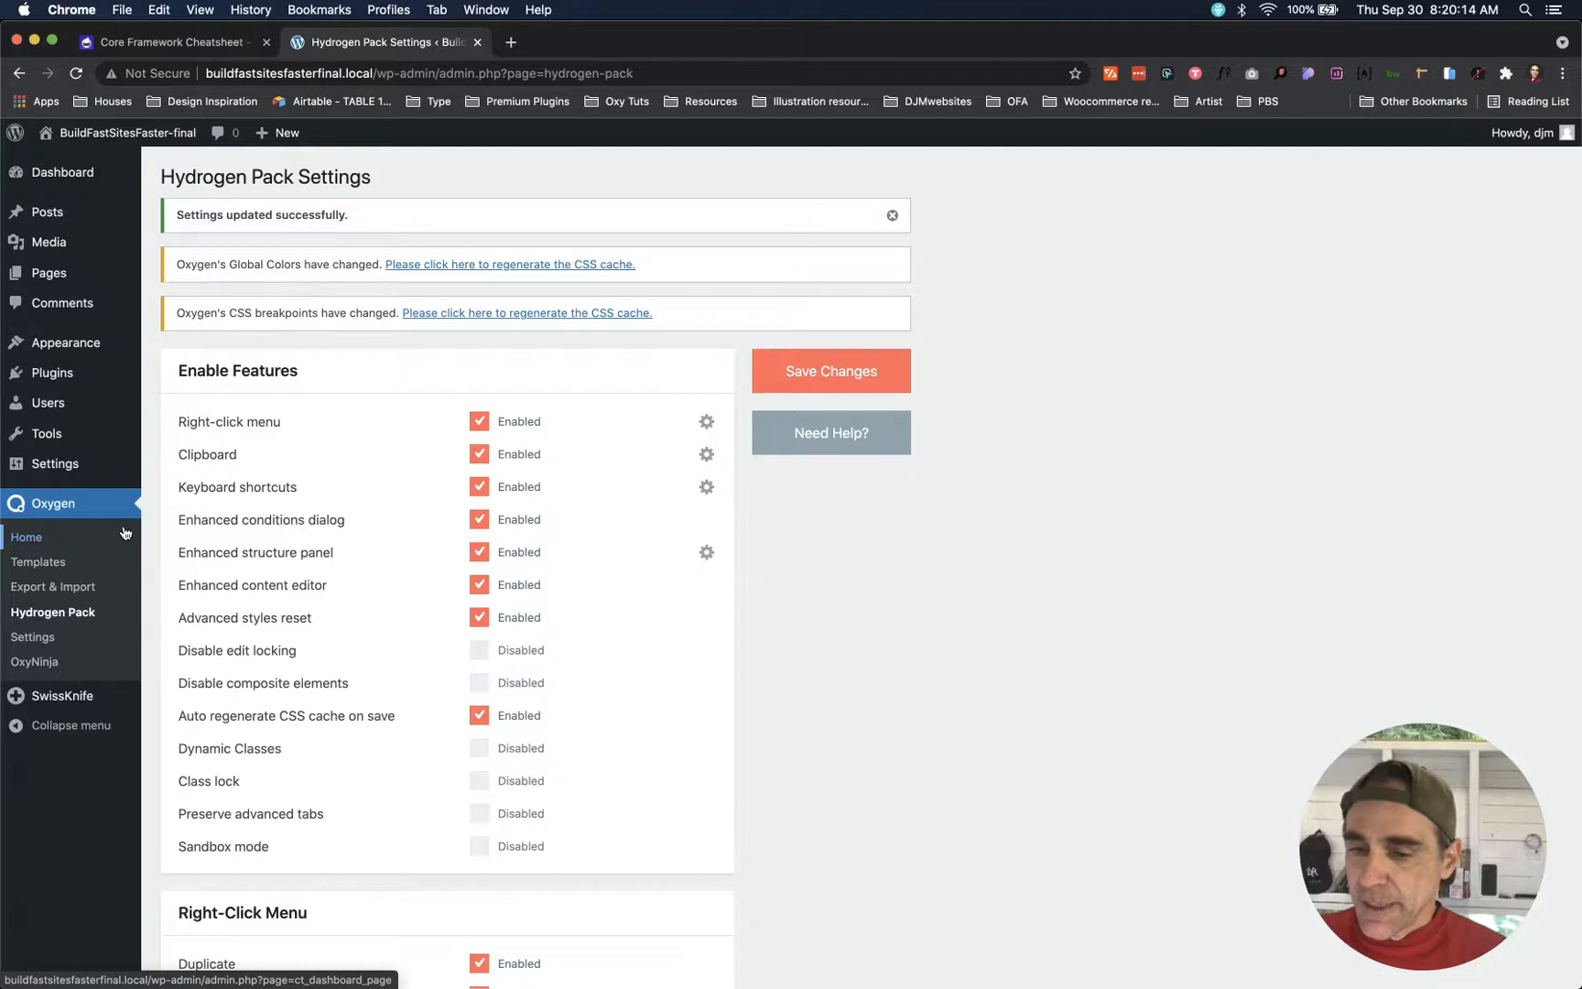
- Go to the SwissKnife features page and select the Dark theme
{"action": "left_click", "coordinate": [60, 698]}
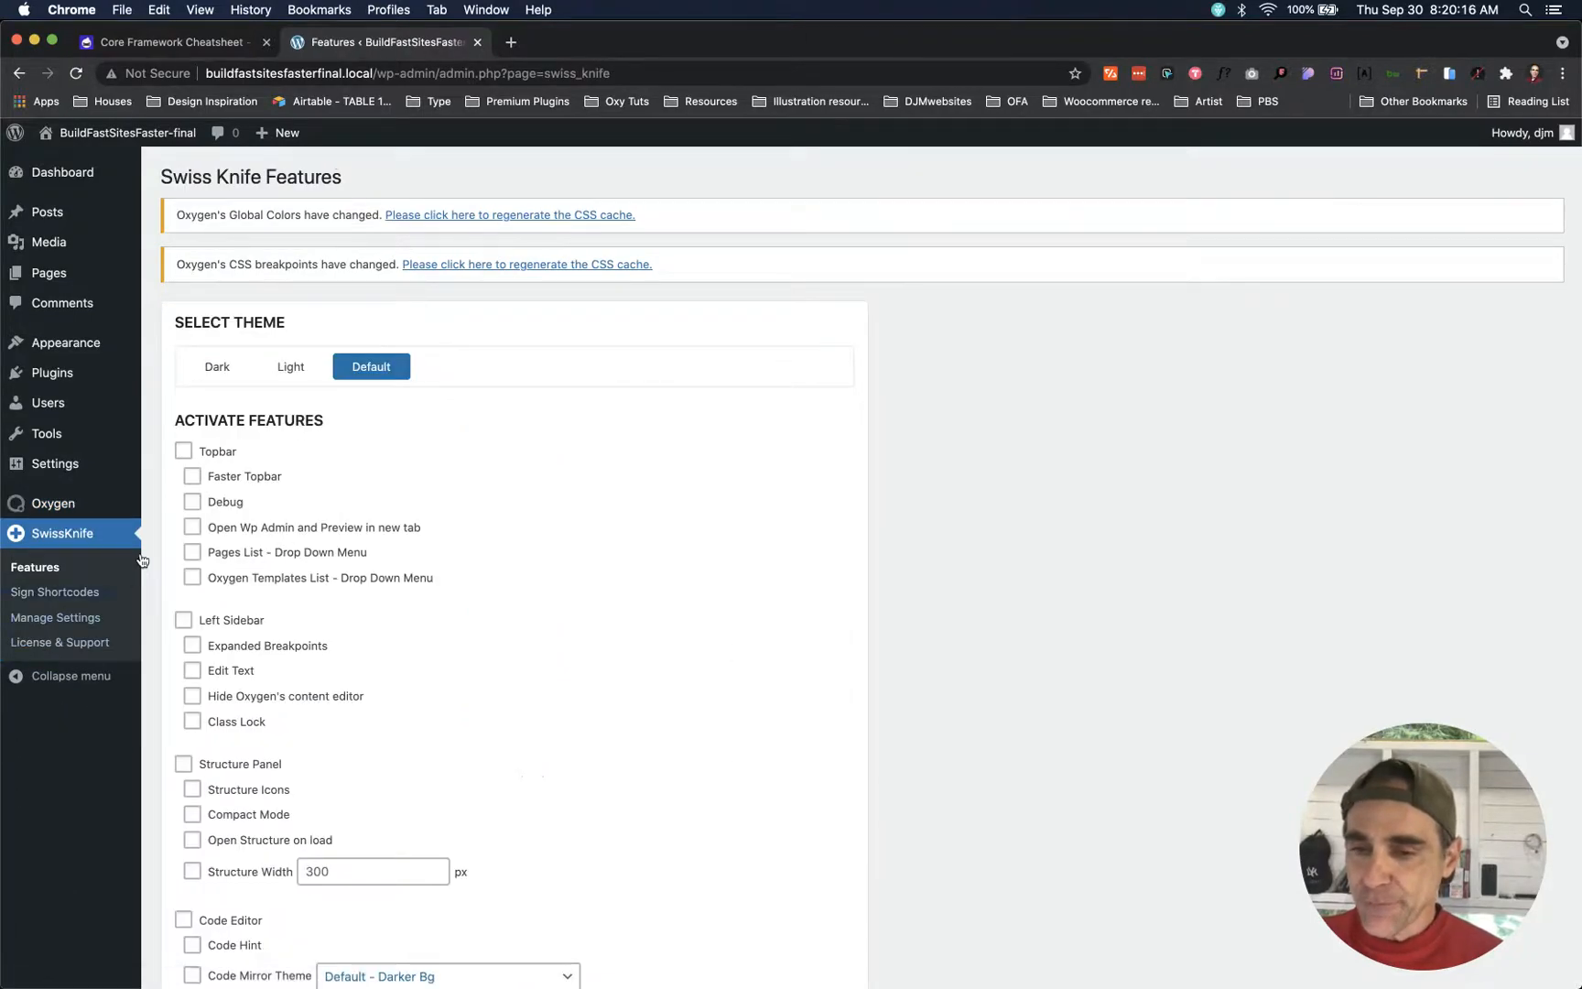
{"action": "scroll", "coordinate": [374, 588], "scroll_direction": "down", "scroll_amount": 5}
{"action": "scroll", "coordinate": [374, 589], "scroll_direction": "down", "scroll_amount": 3}
{"action": "scroll", "coordinate": [375, 589], "scroll_direction": "up", "scroll_amount": 8}
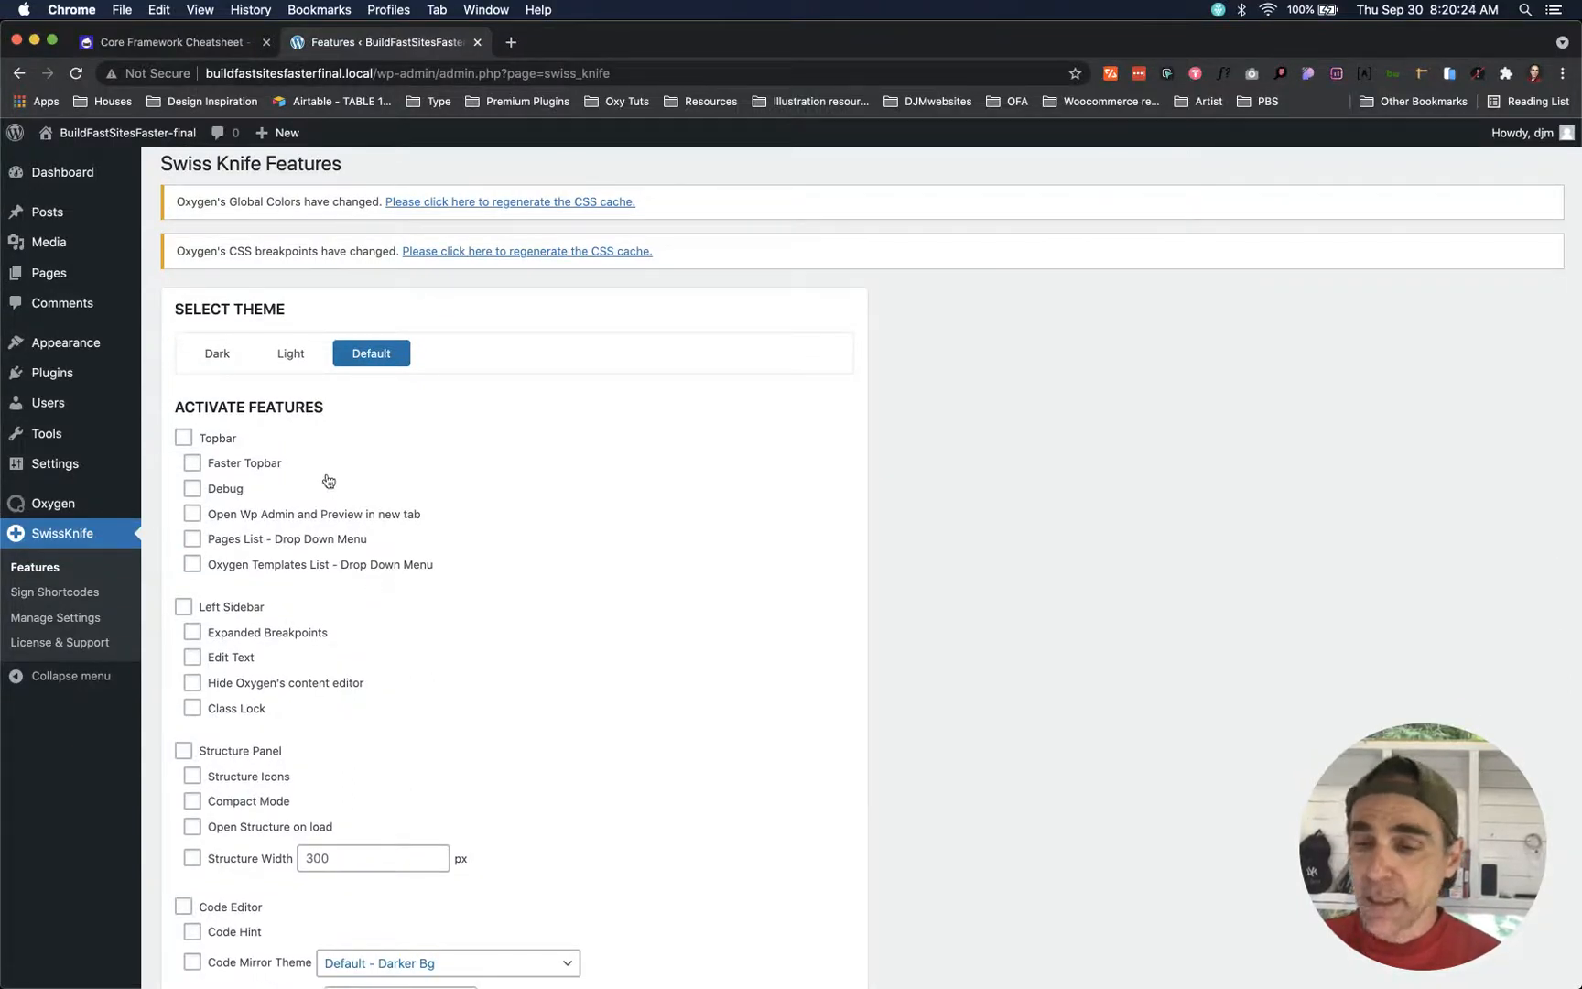
{"action": "left_click", "coordinate": [213, 354]}
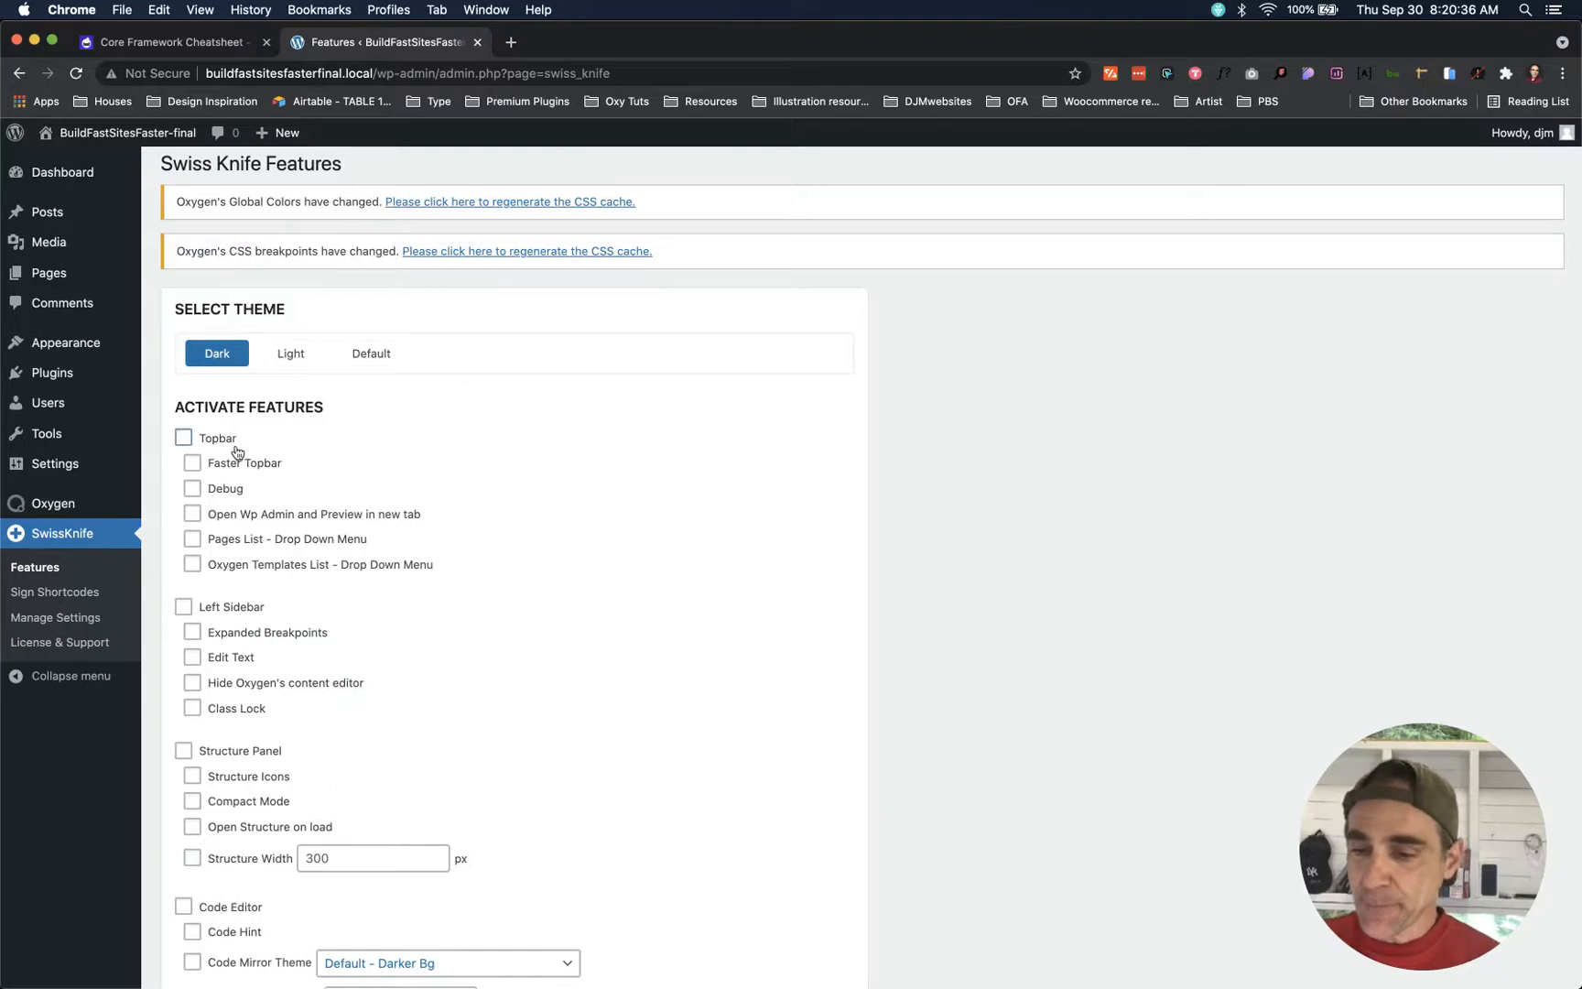
- Enable the Topbar features Debug, Pages List - Drop Down Menu and Oxygen Templates List - Drop Down Menu
{"action": "scroll", "coordinate": [224, 439], "scroll_direction": "down", "scroll_amount": 1}
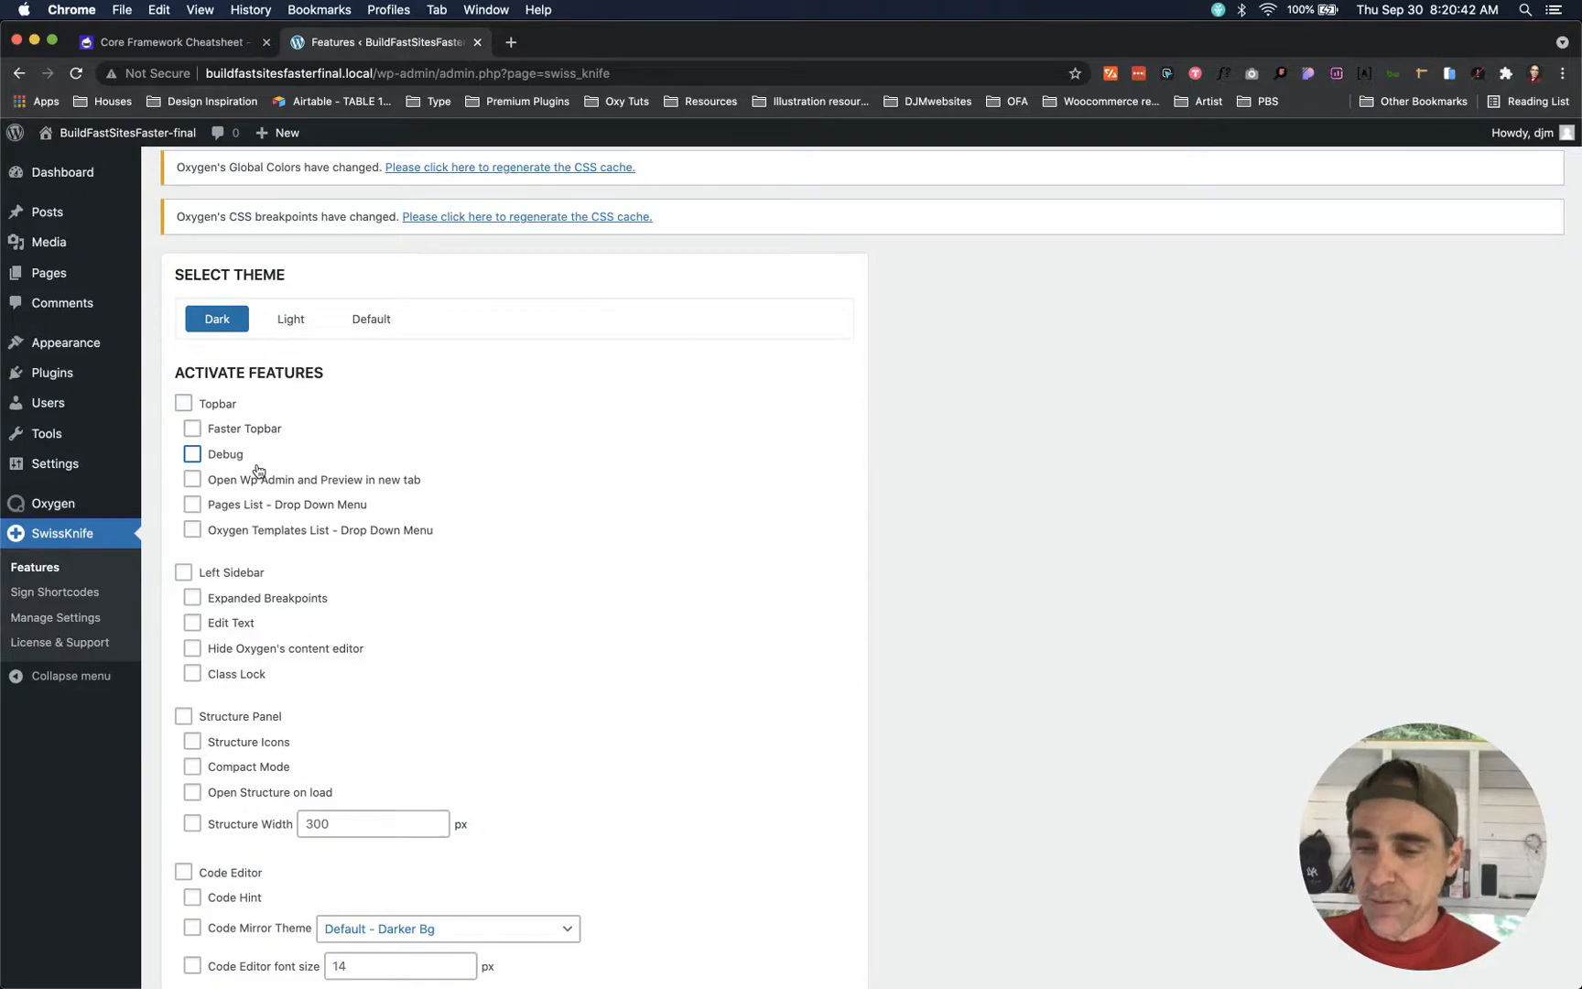
{"action": "left_click", "coordinate": [192, 454]}
{"action": "left_click", "coordinate": [192, 505]}
{"action": "left_click", "coordinate": [190, 531]}
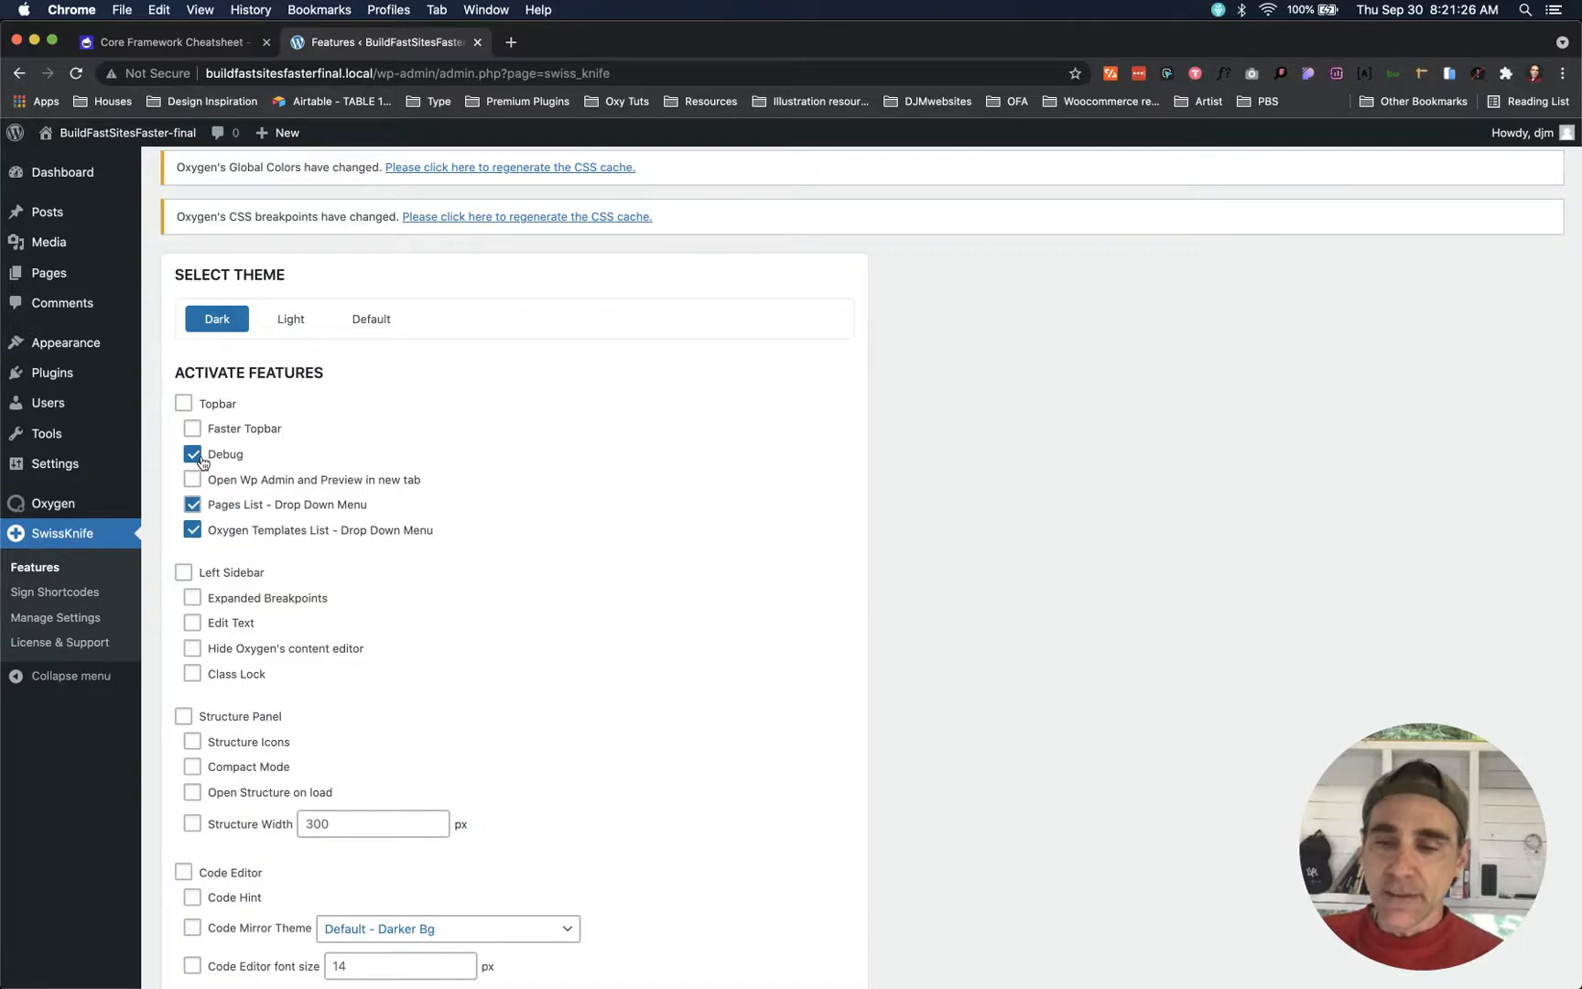
- Enable Oxygen Templates List - Drop Down Menu in WP Admin topbar among the Utilities features
{"action": "scroll", "coordinate": [413, 591], "scroll_direction": "down", "scroll_amount": 1}
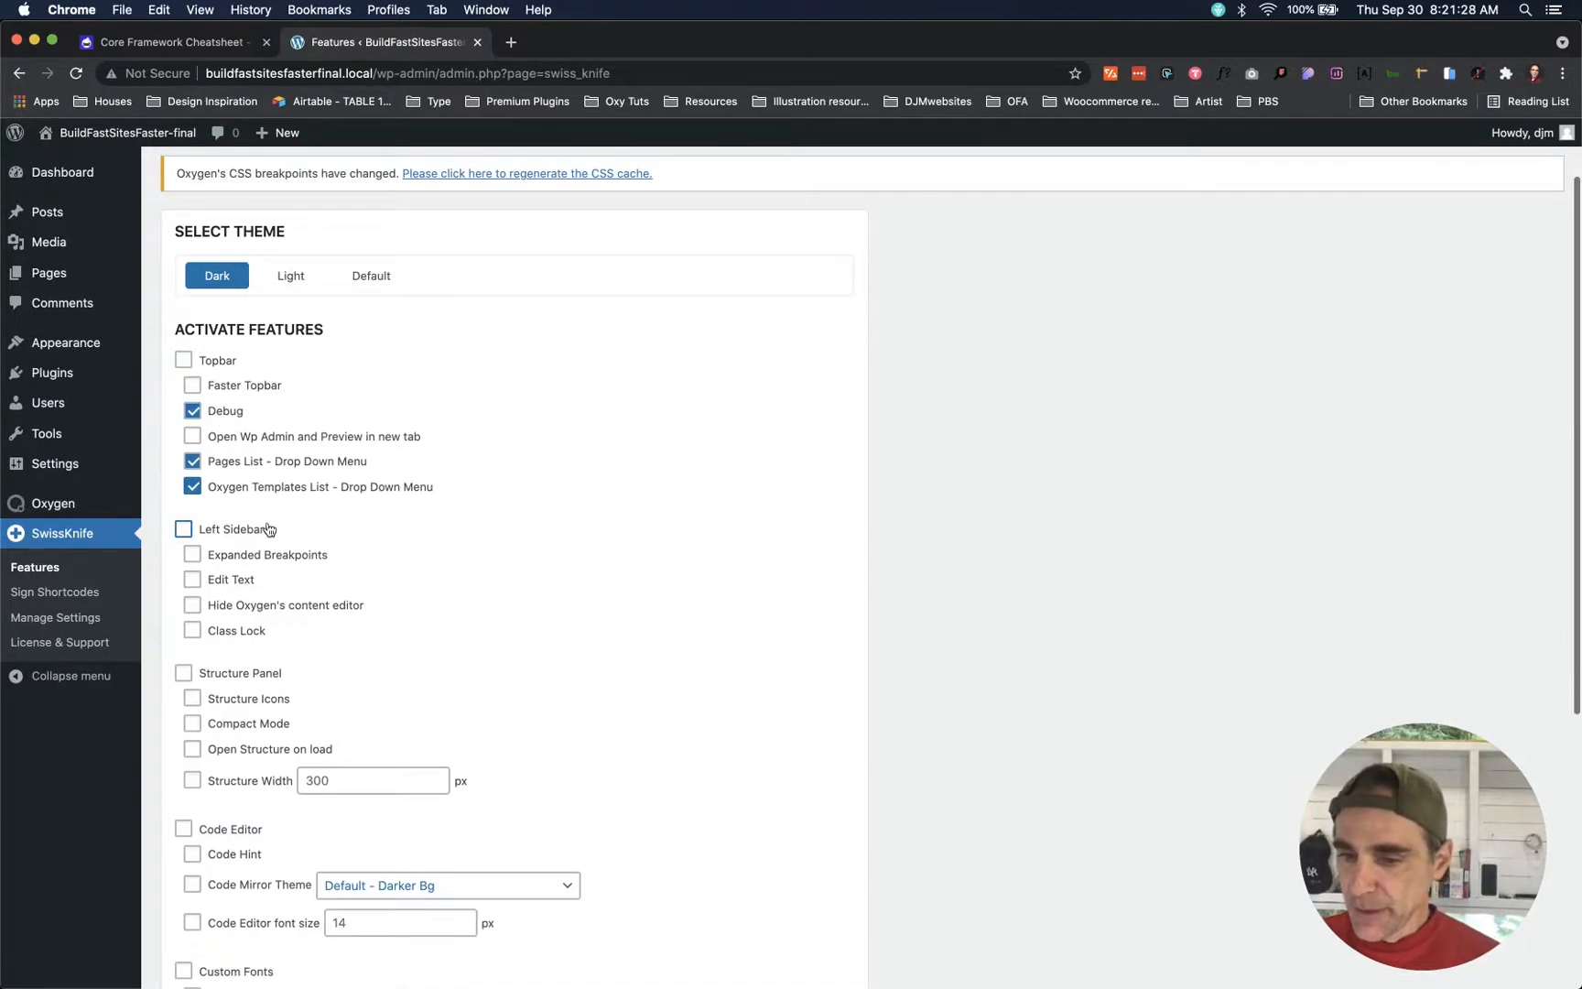
{"action": "scroll", "coordinate": [257, 597], "scroll_direction": "down", "scroll_amount": 5}
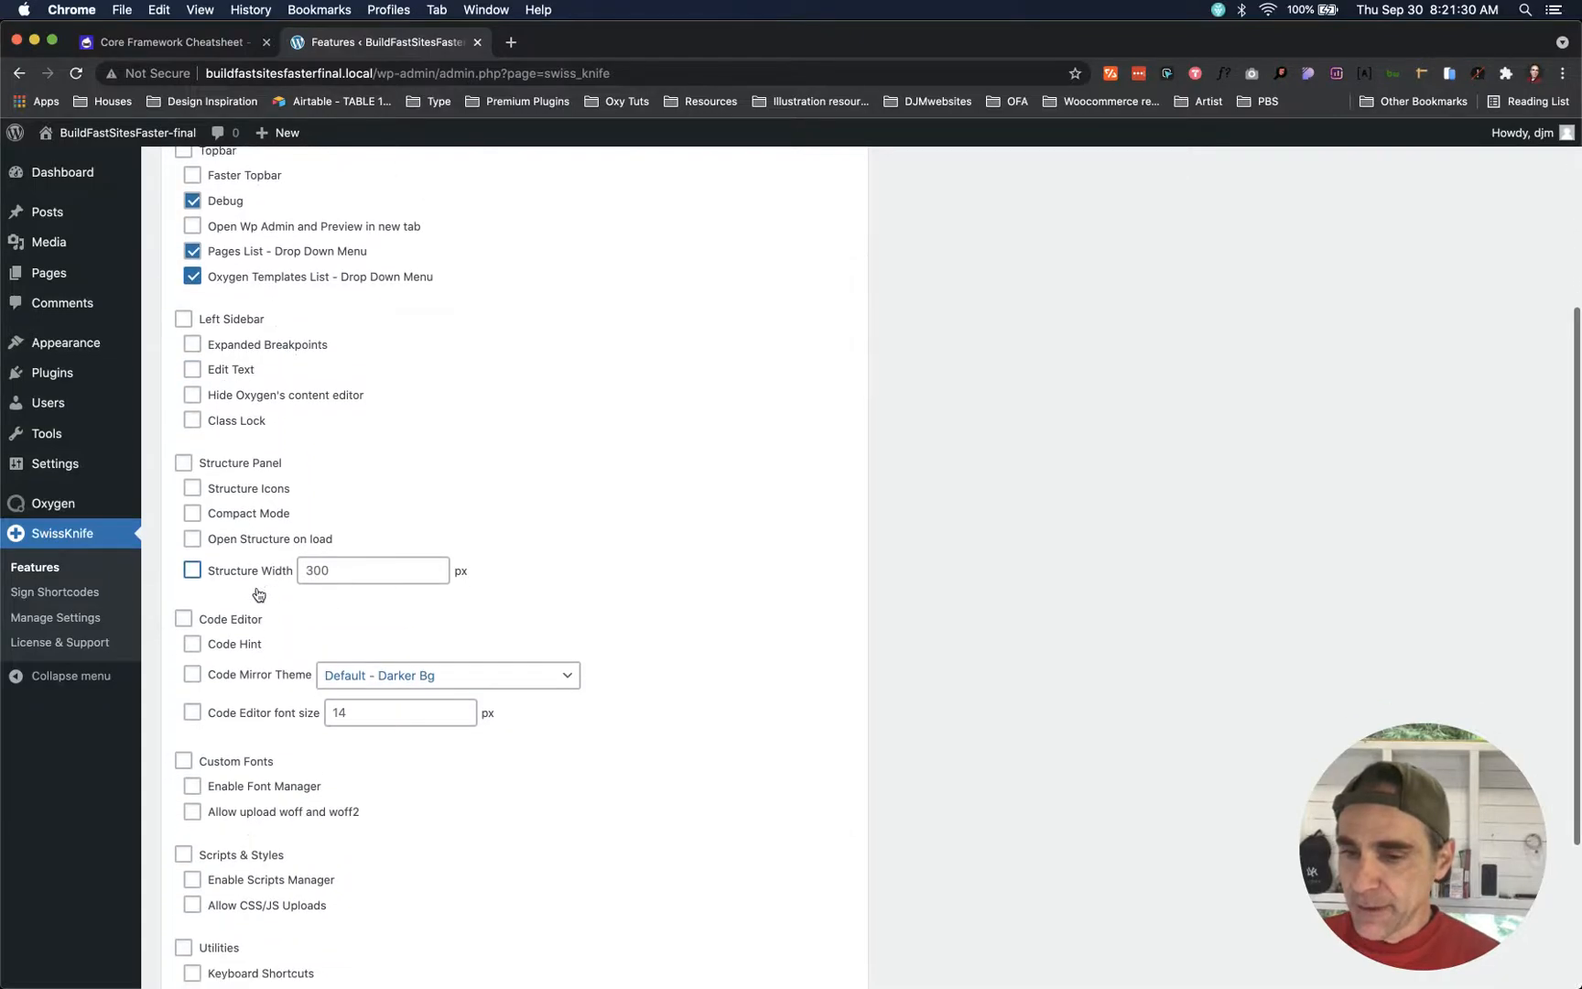
{"action": "scroll", "coordinate": [258, 594], "scroll_direction": "down", "scroll_amount": 1}
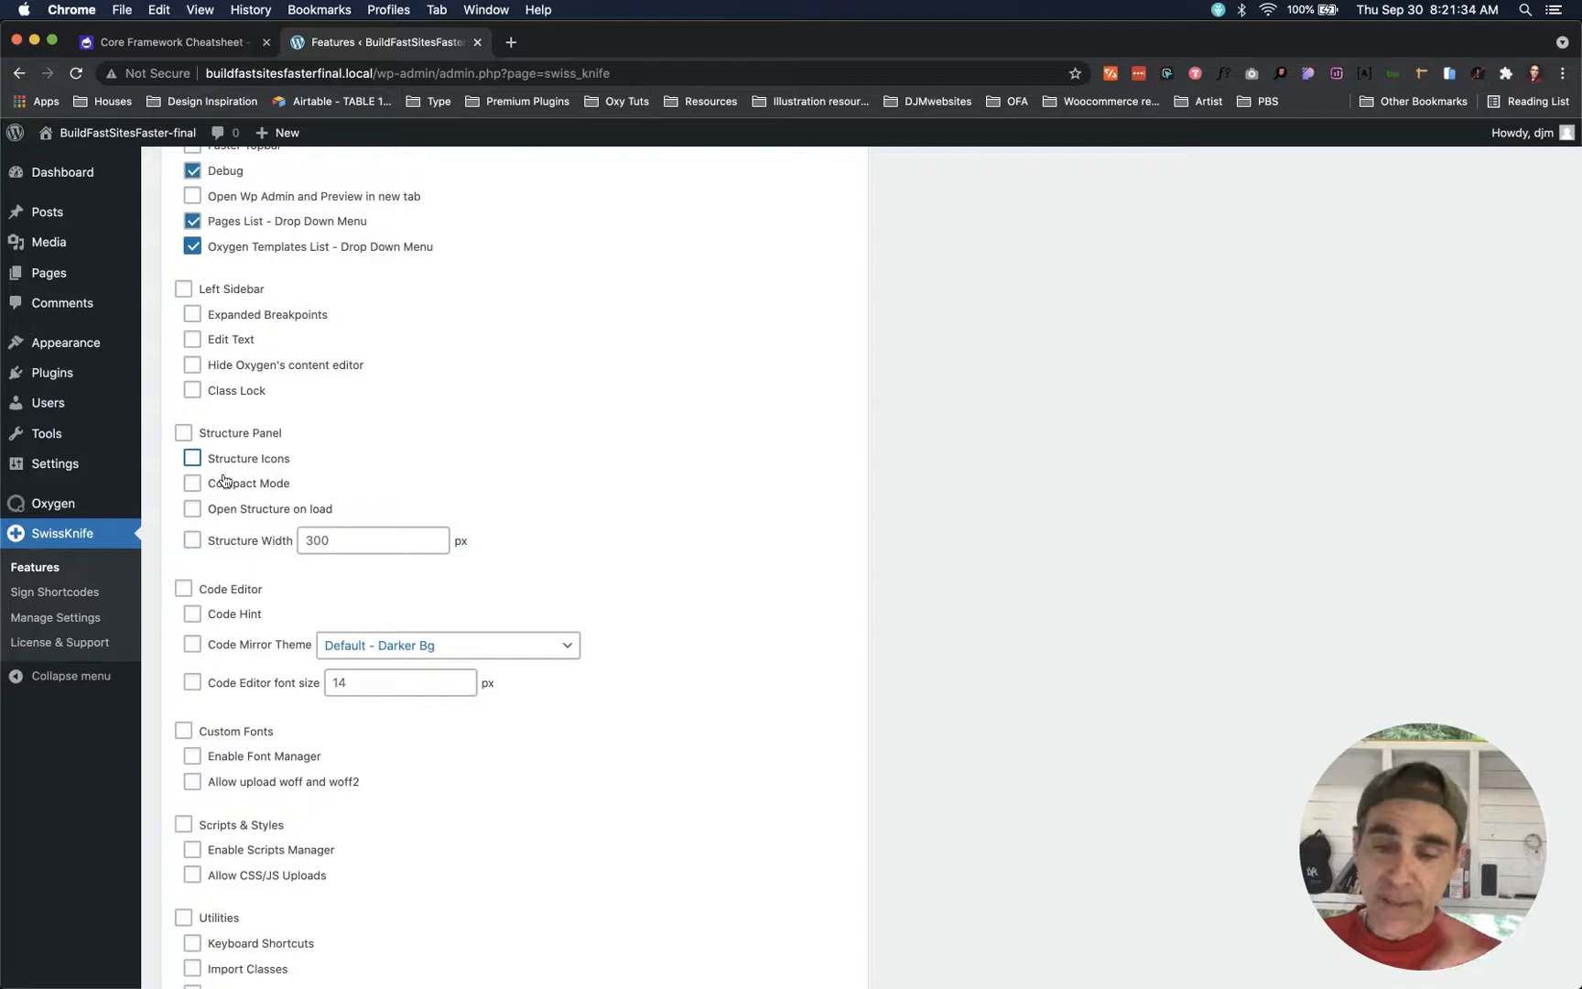
{"action": "scroll", "coordinate": [224, 480], "scroll_direction": "down", "scroll_amount": 5}
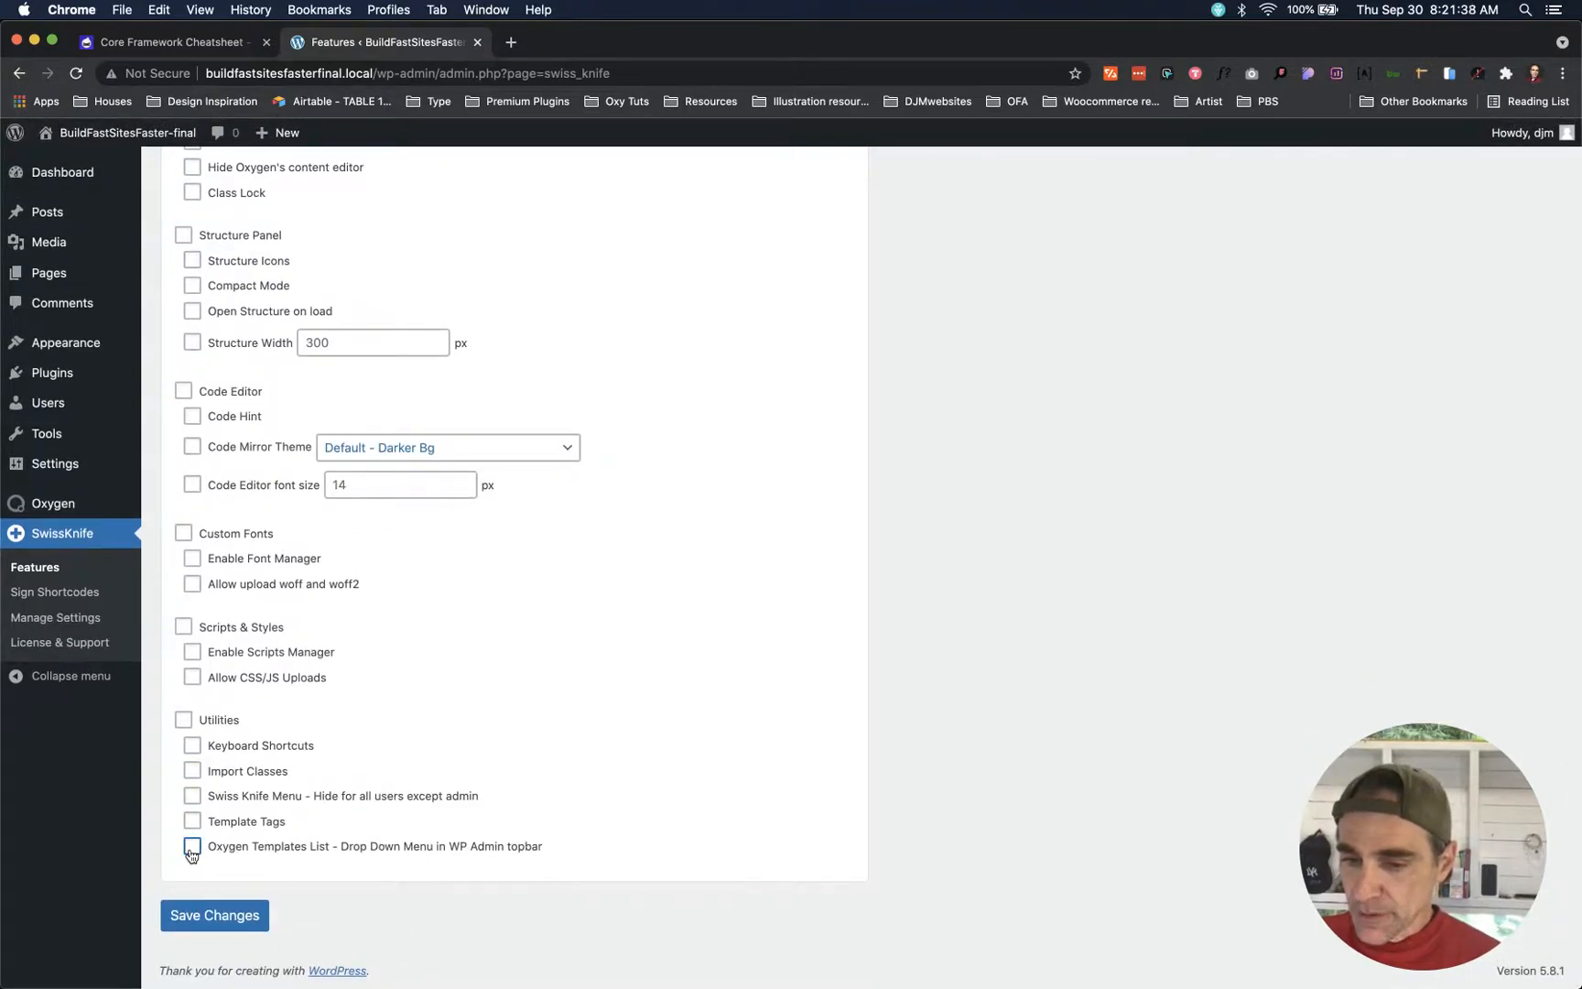
{"action": "left_click", "coordinate": [191, 849]}
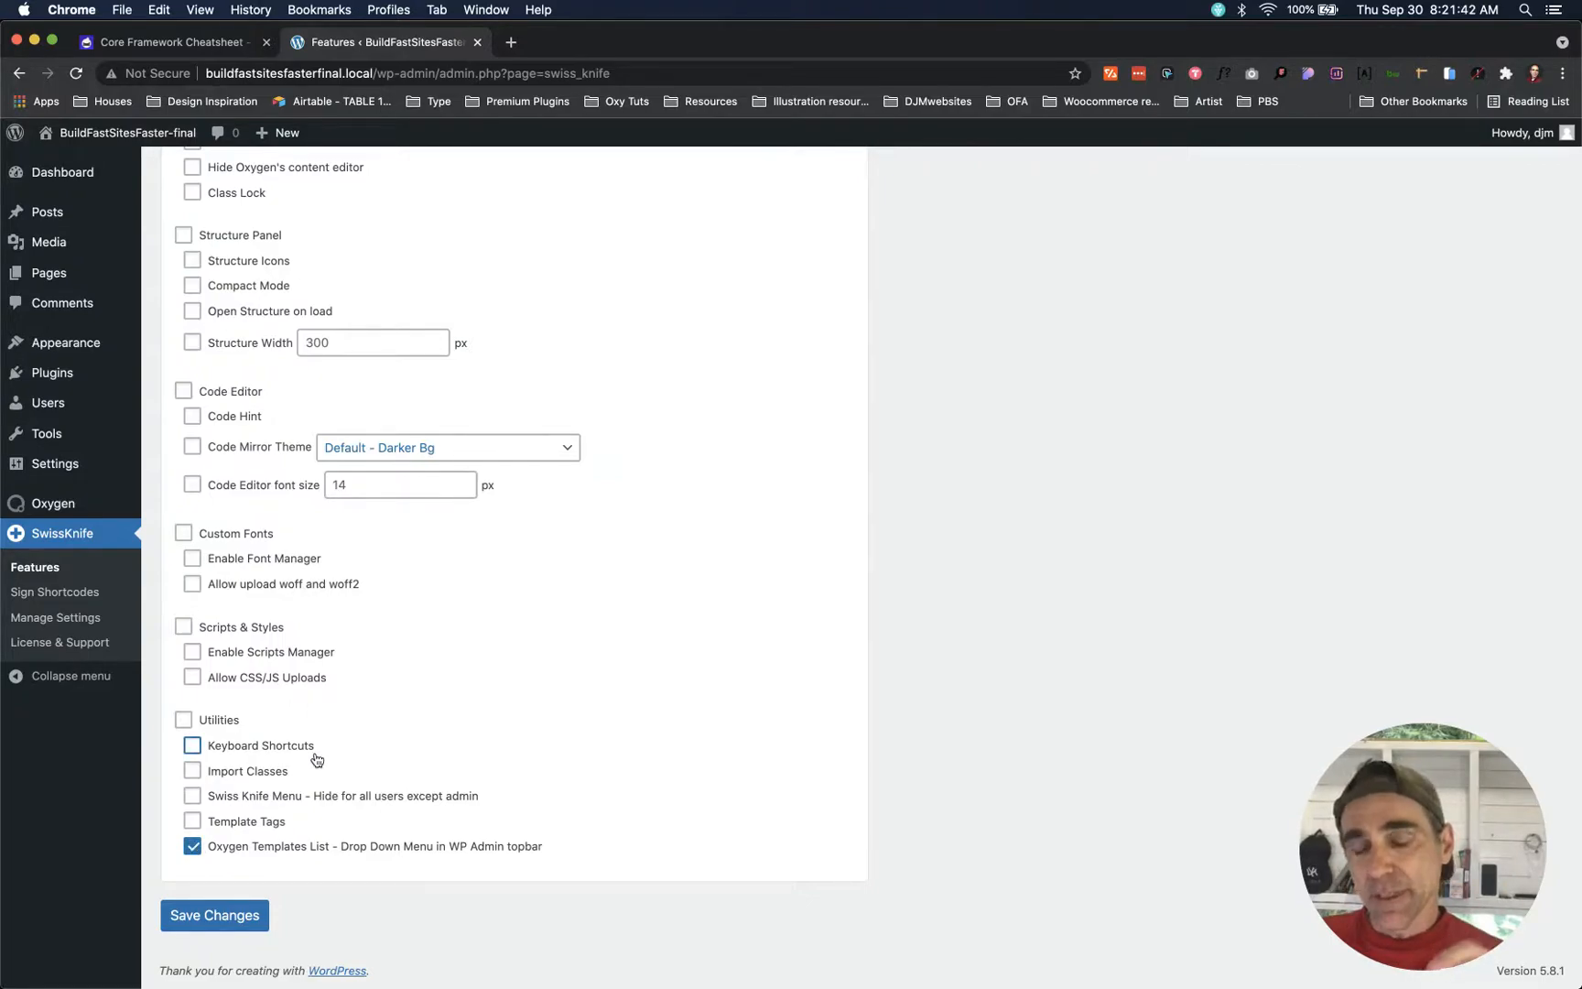
- Enable Expanded Breakpoints for the Left Sidebar and save the SwissKnife changes
{"action": "scroll", "coordinate": [316, 759], "scroll_direction": "up", "scroll_amount": 5}
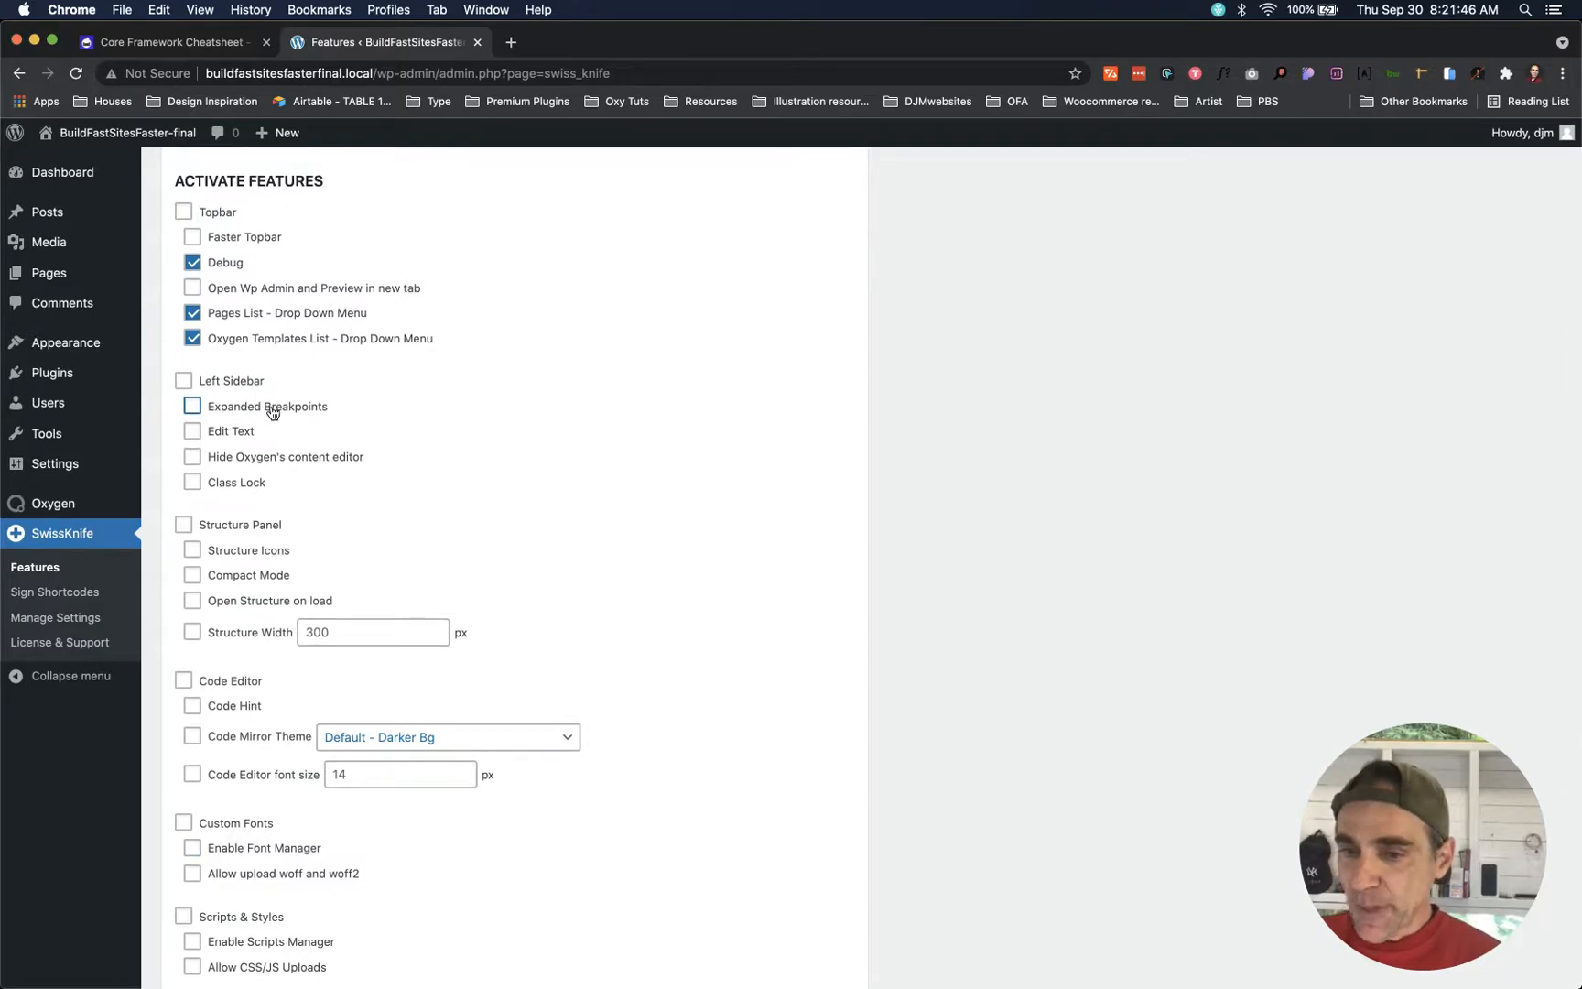
{"action": "left_click", "coordinate": [192, 407]}
{"action": "scroll", "coordinate": [516, 572], "scroll_direction": "down", "scroll_amount": 5}
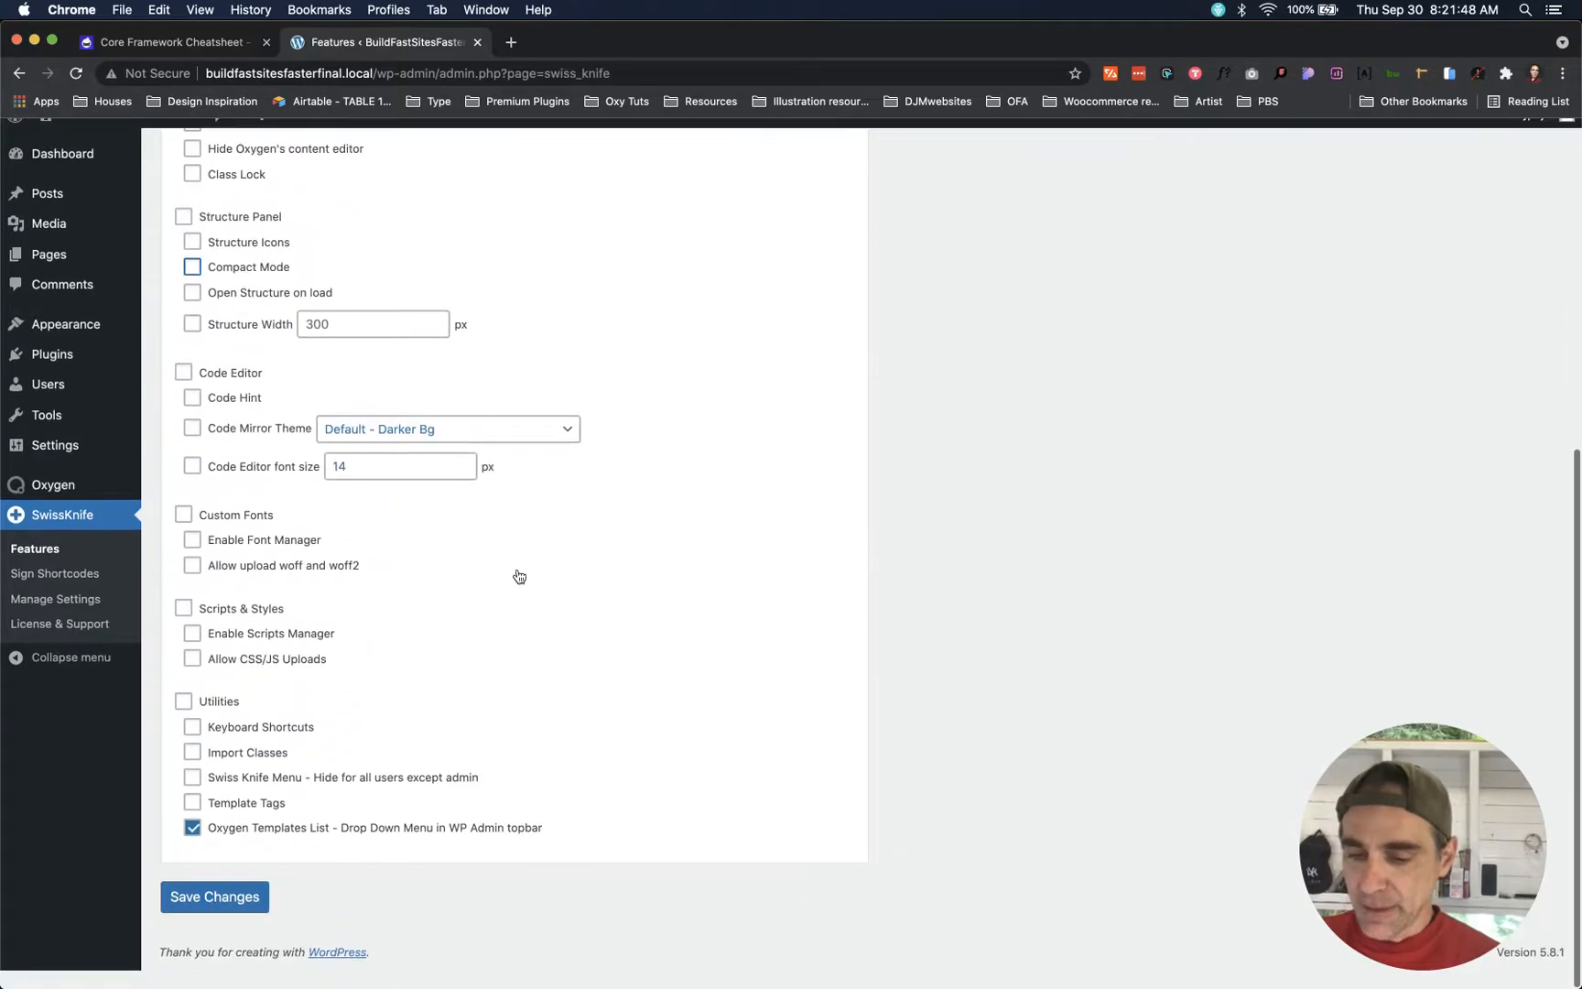
{"action": "left_click", "coordinate": [213, 917]}
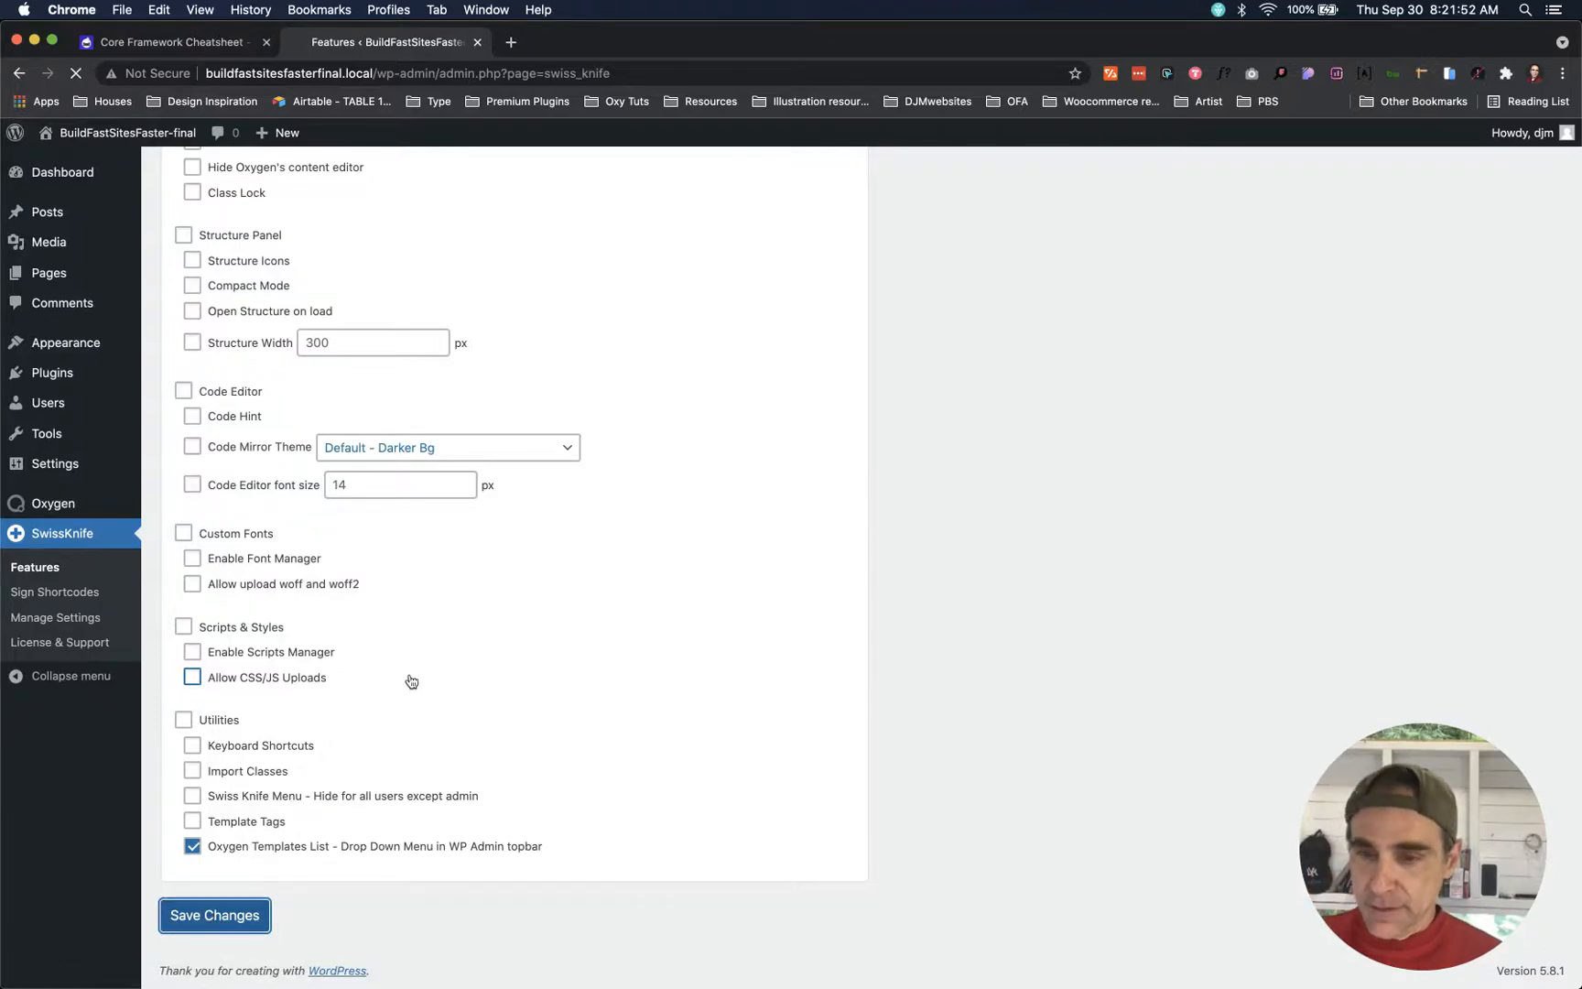
- Visit the site's frontend and open its Home page for editing in the Oxygen builder
{"action": "mouse_move", "coordinate": [357, 140]}
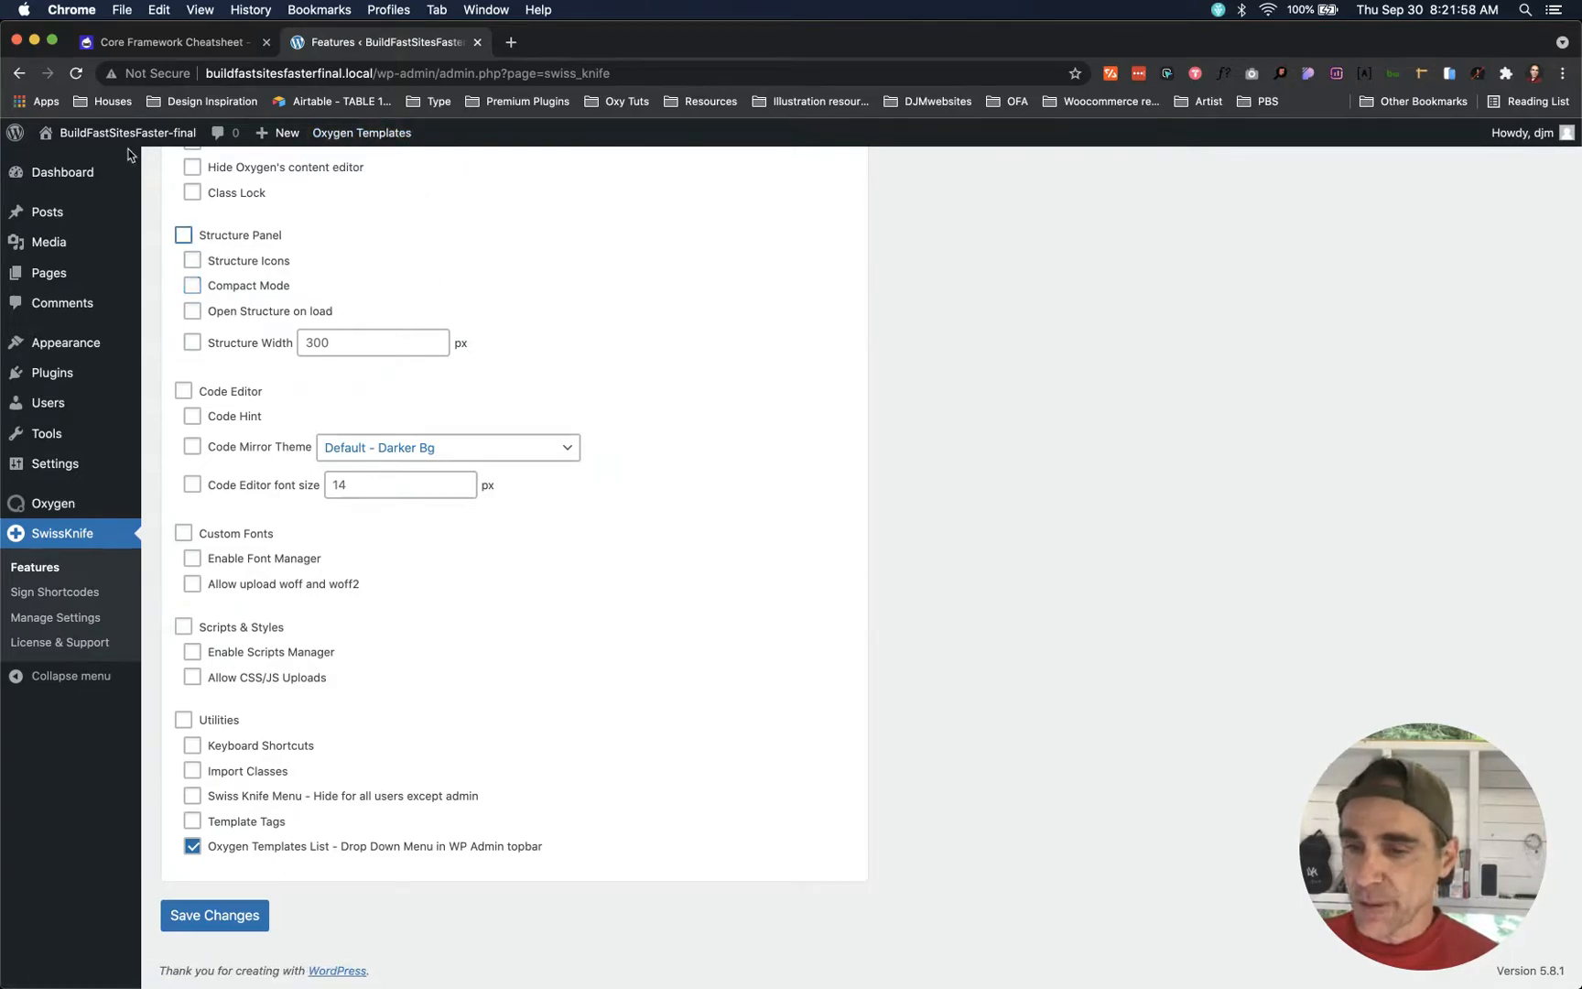
{"action": "mouse_move", "coordinate": [113, 141]}
{"action": "left_click", "coordinate": [71, 165]}
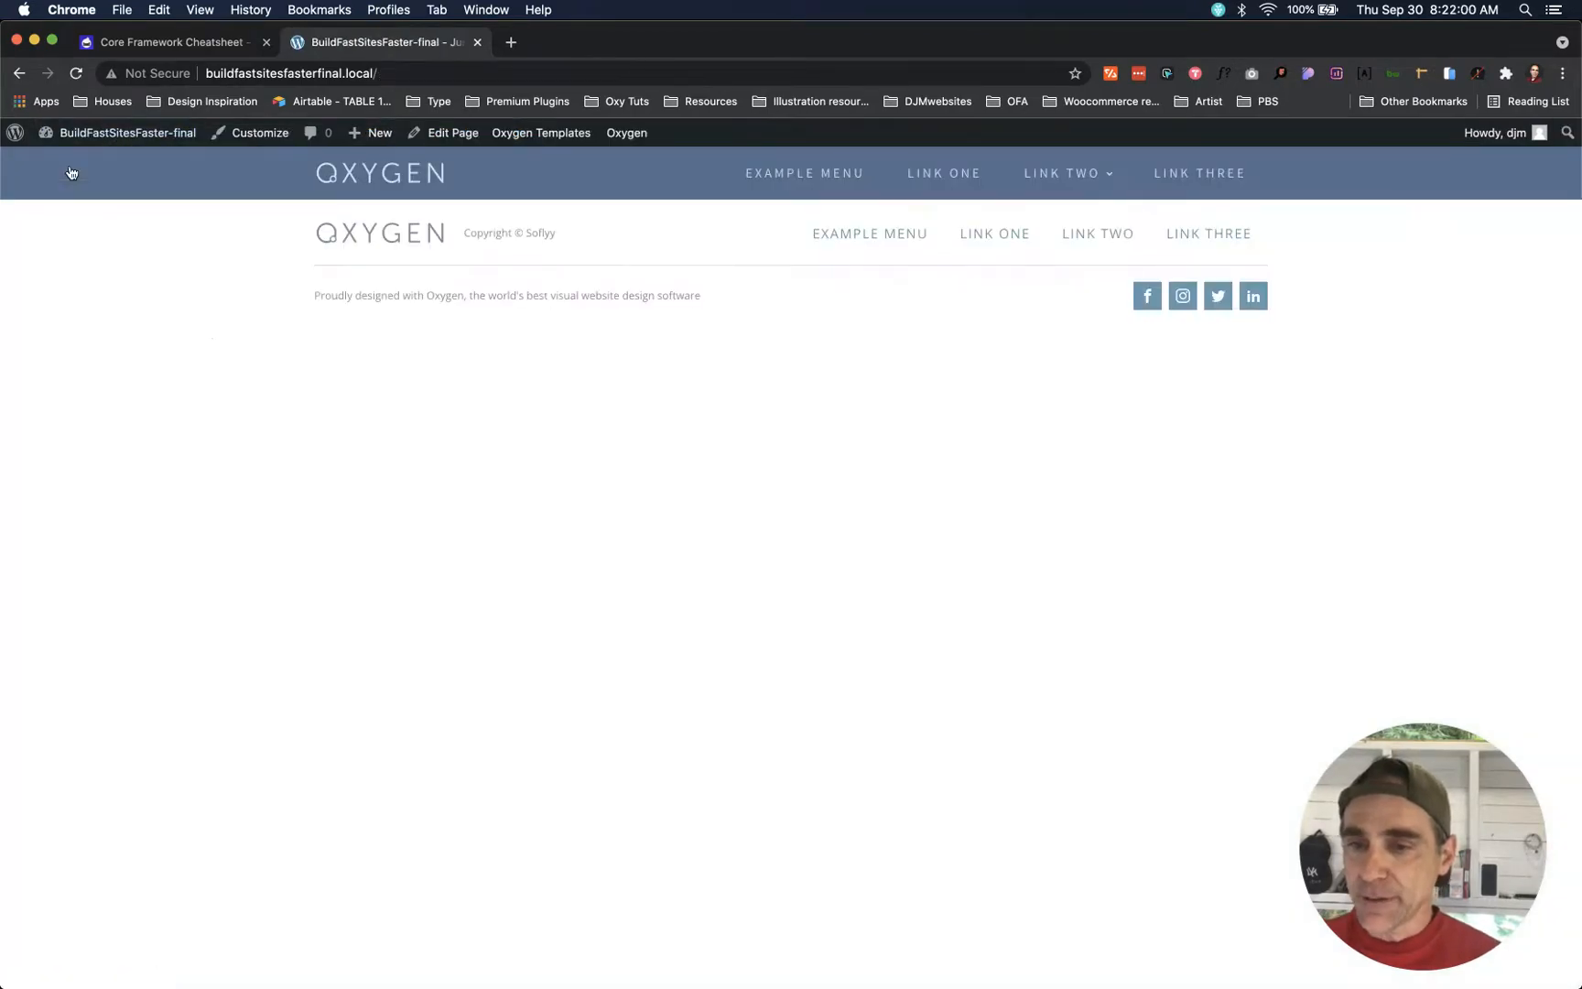
{"action": "mouse_move", "coordinate": [611, 145]}
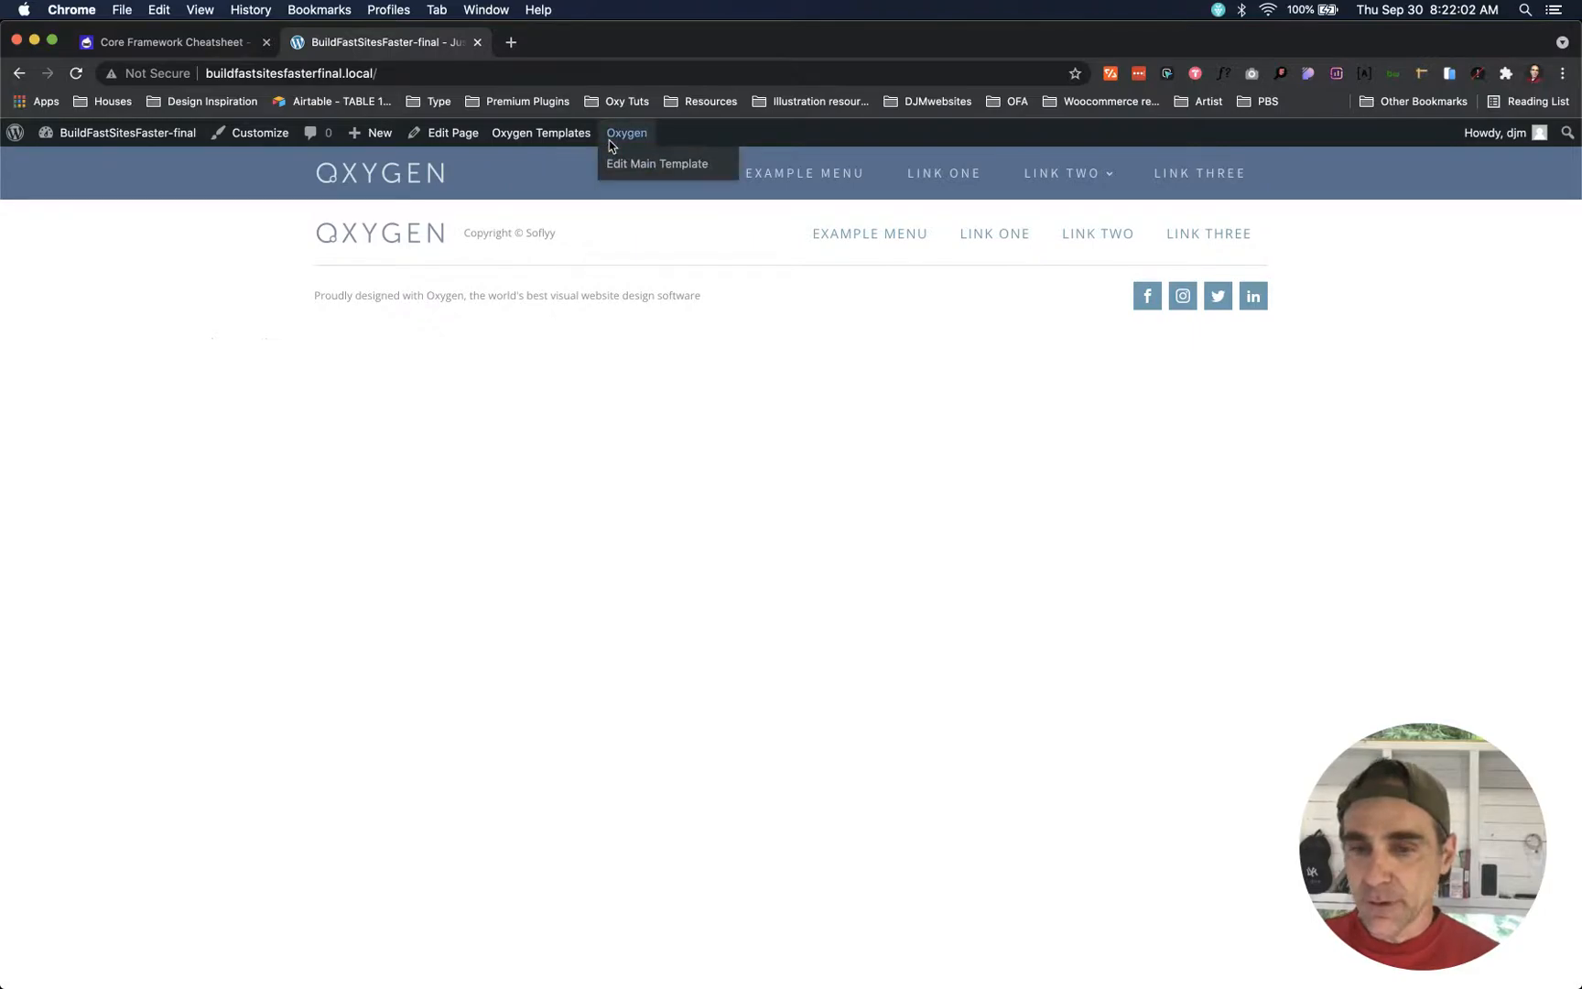
{"action": "left_click", "coordinate": [453, 135]}
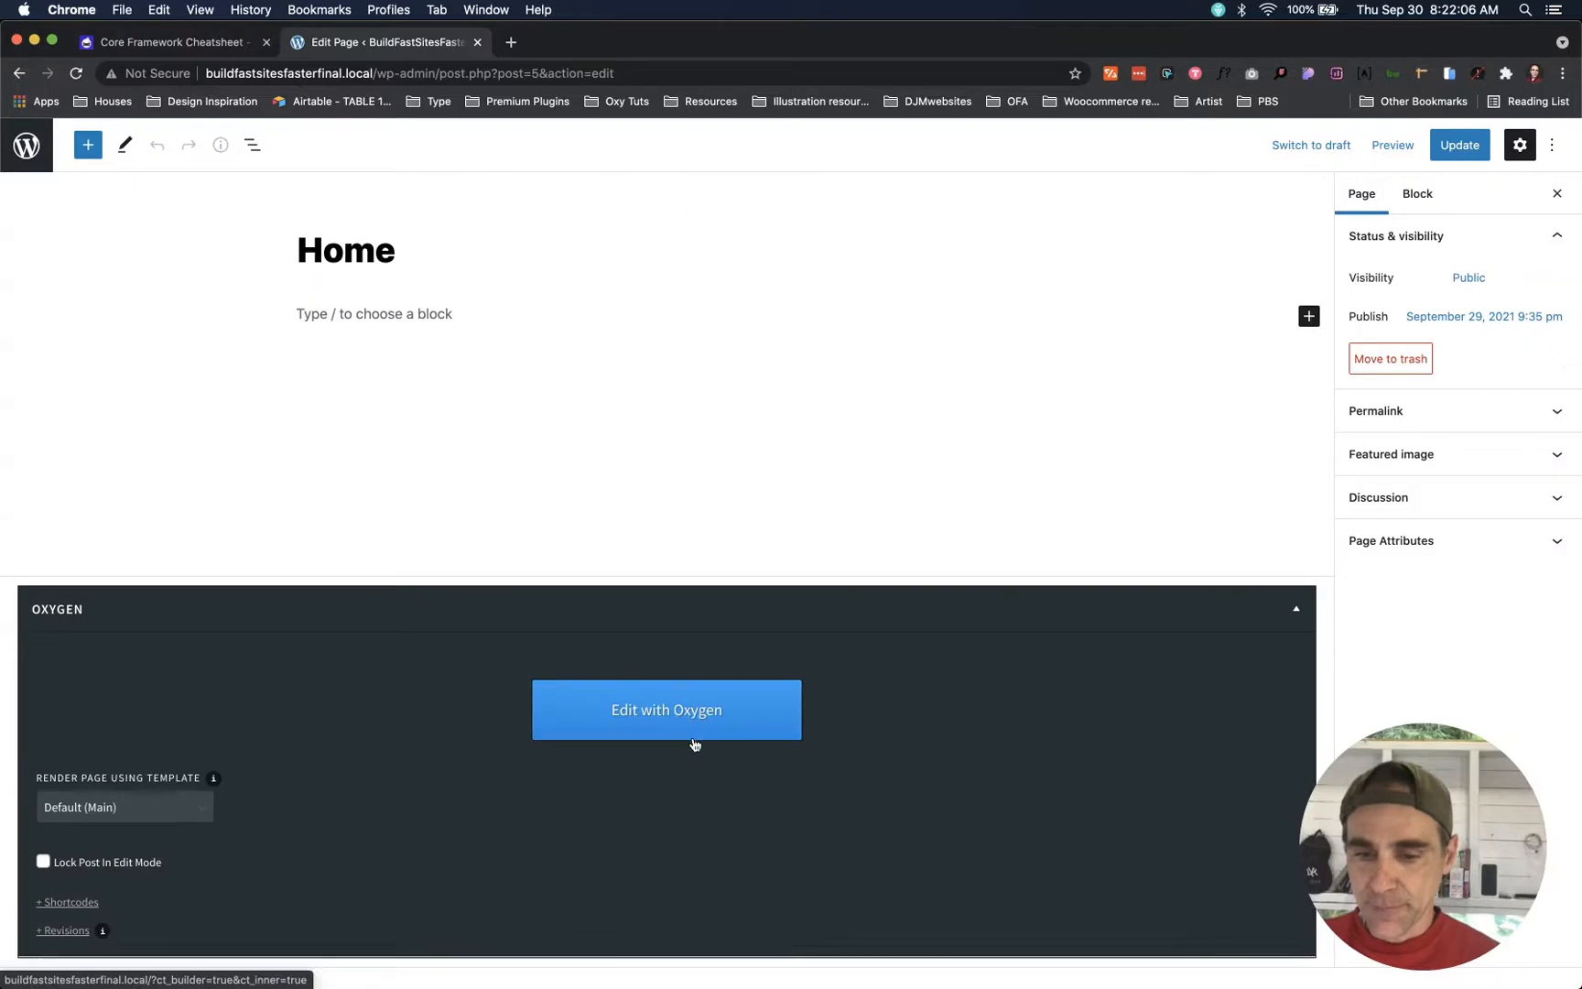
{"action": "left_click", "coordinate": [673, 718]}
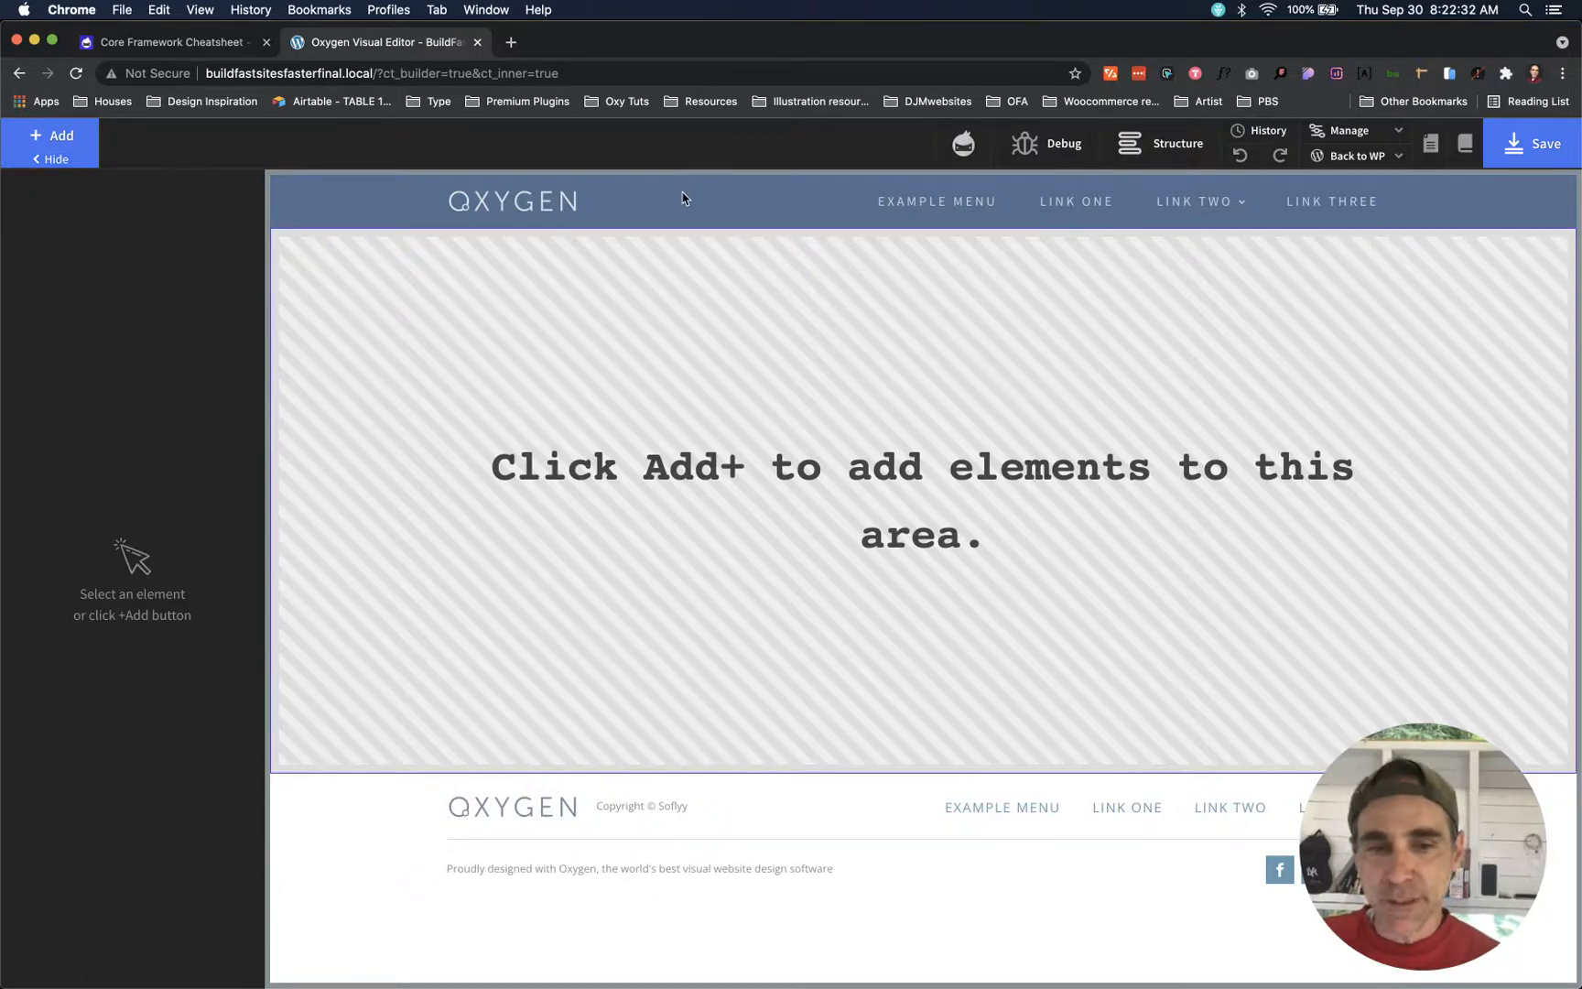
- Show the page structure and add a section to the Inner Content area
{"action": "left_click", "coordinate": [1135, 148]}
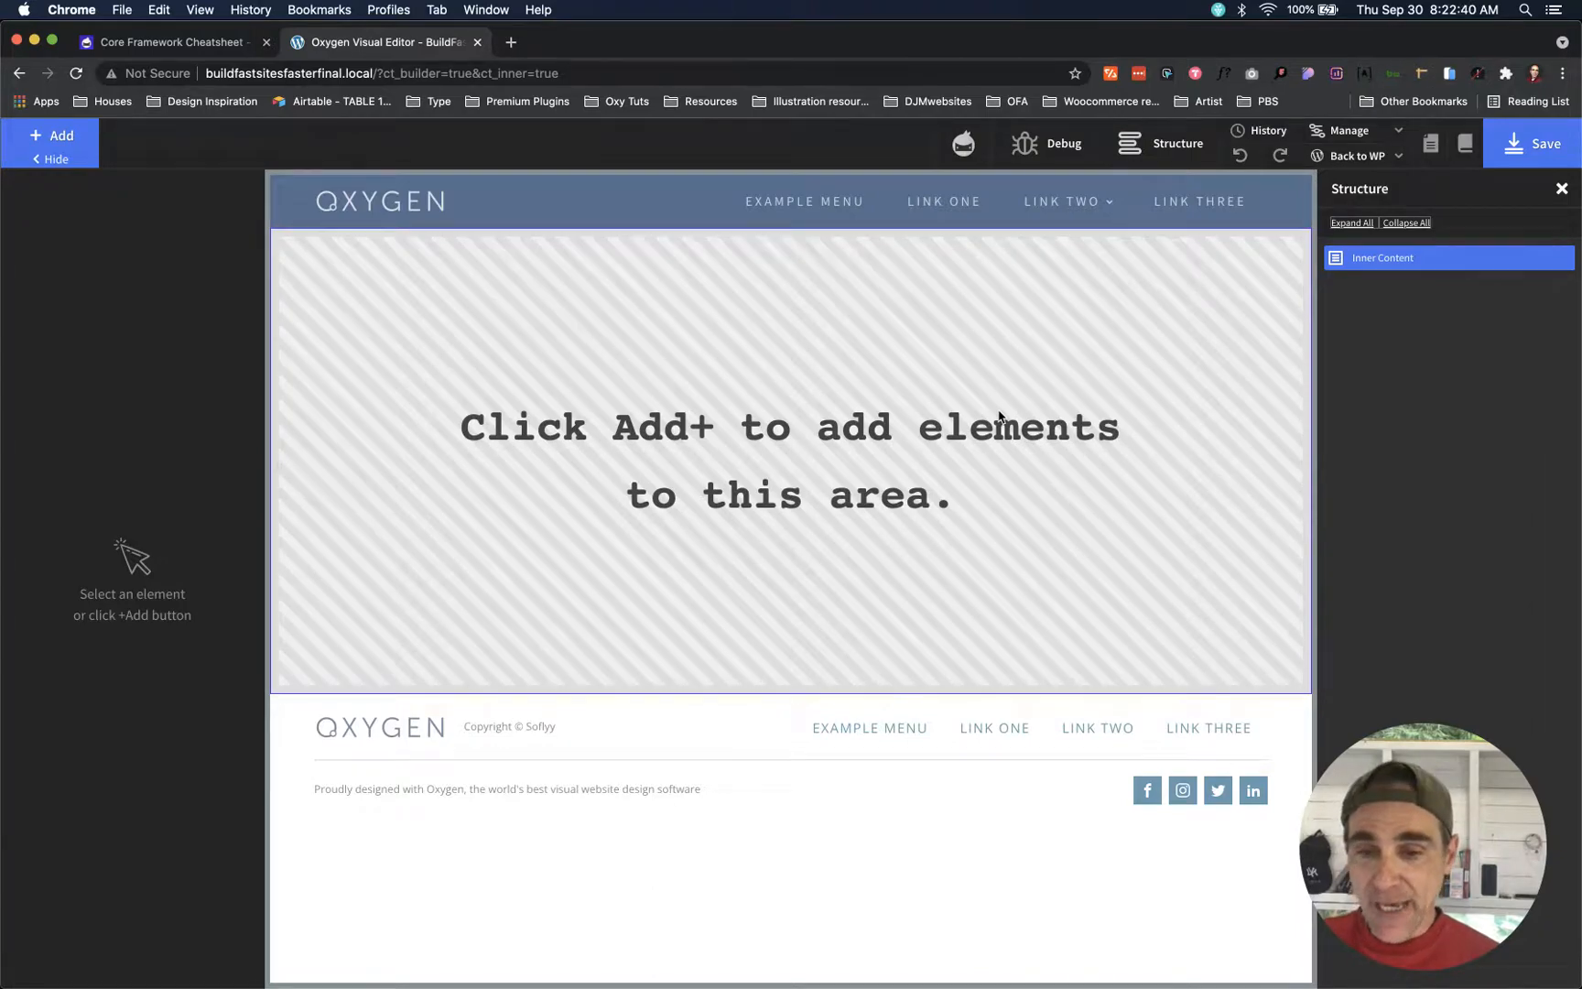
{"action": "key", "text": "s"}
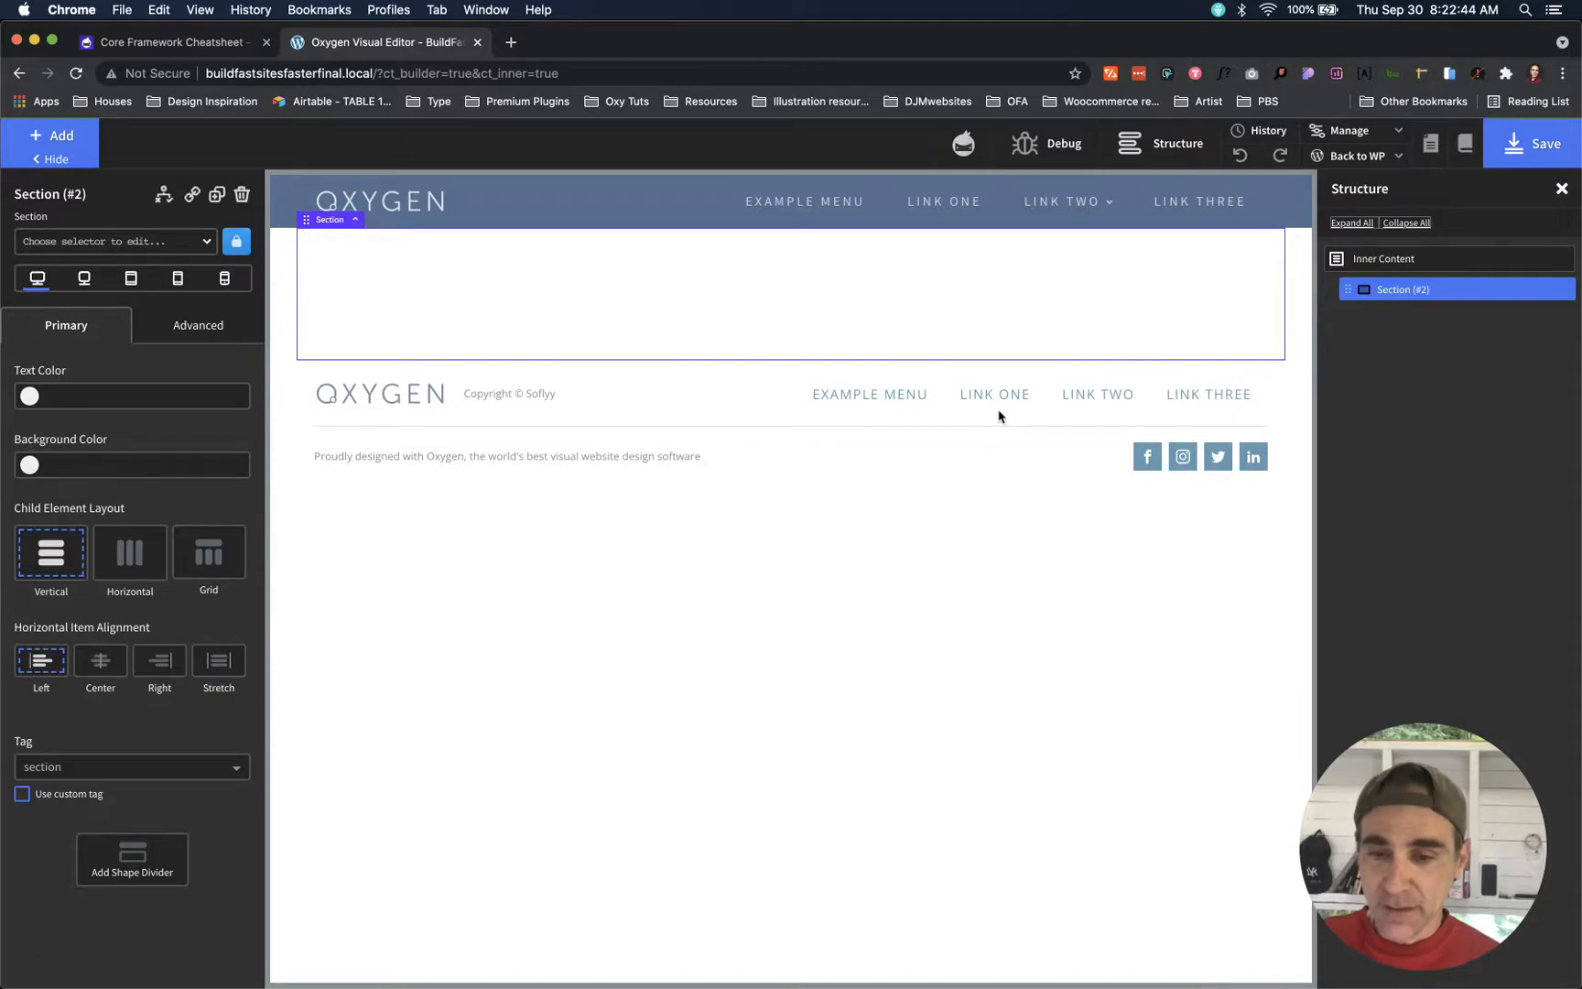
- Add a div inside the section and fill it with a heading, a text block, a button and an icon
{"action": "key", "text": "d"}
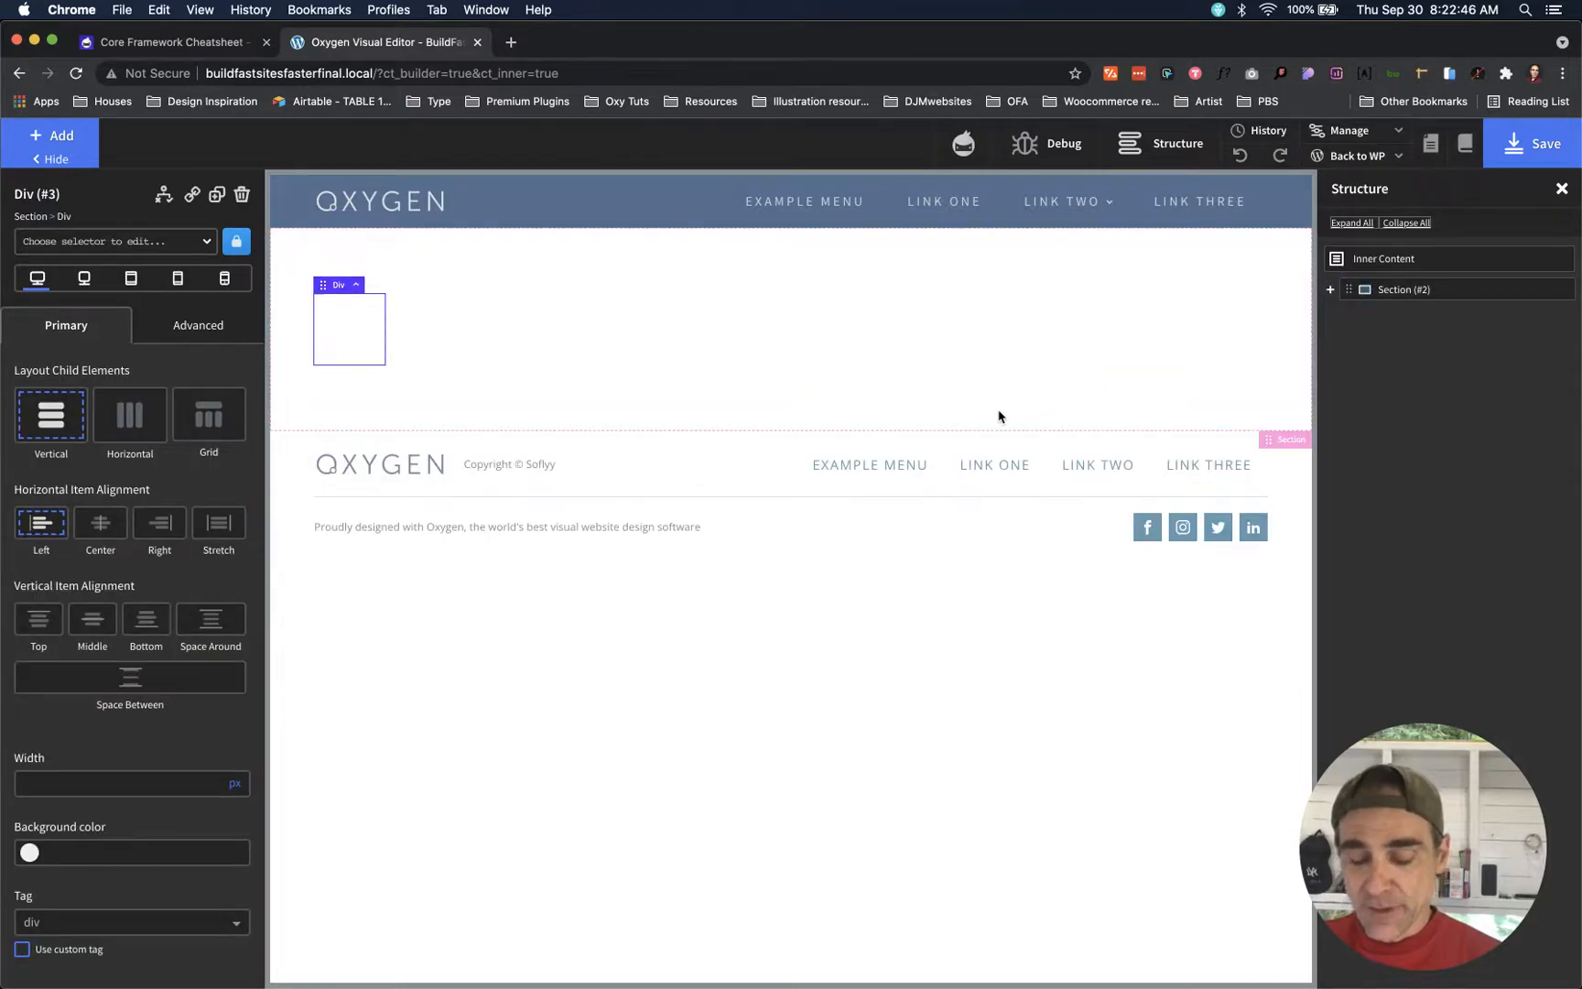
{"action": "key", "text": "h"}
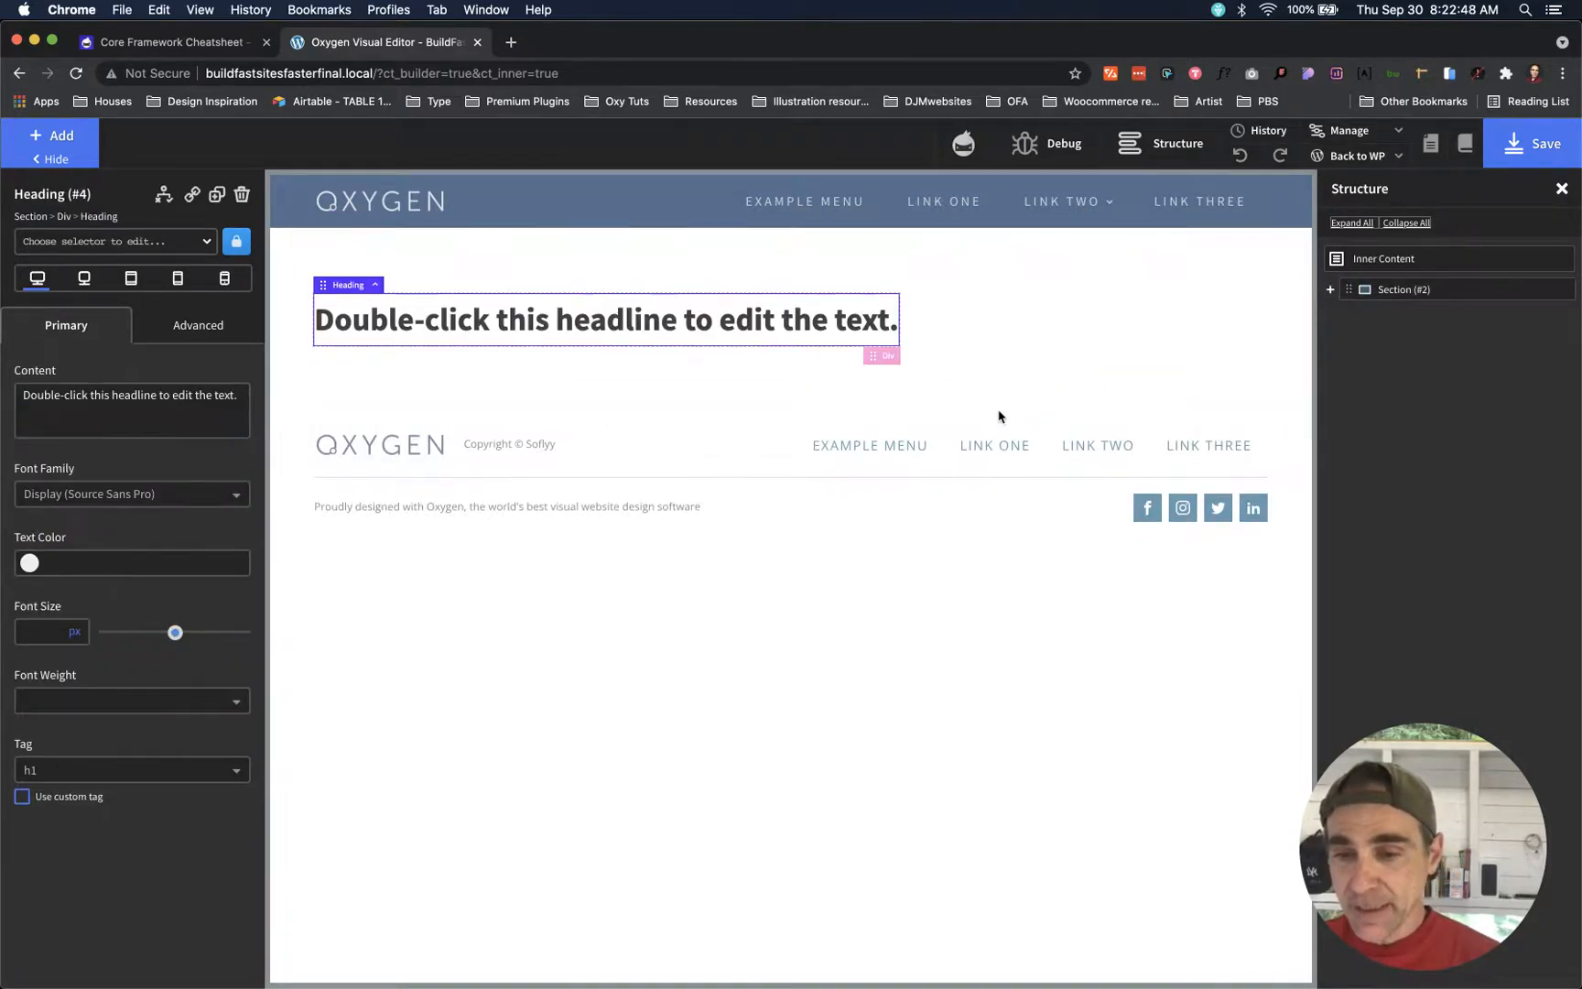
{"action": "key", "text": "t"}
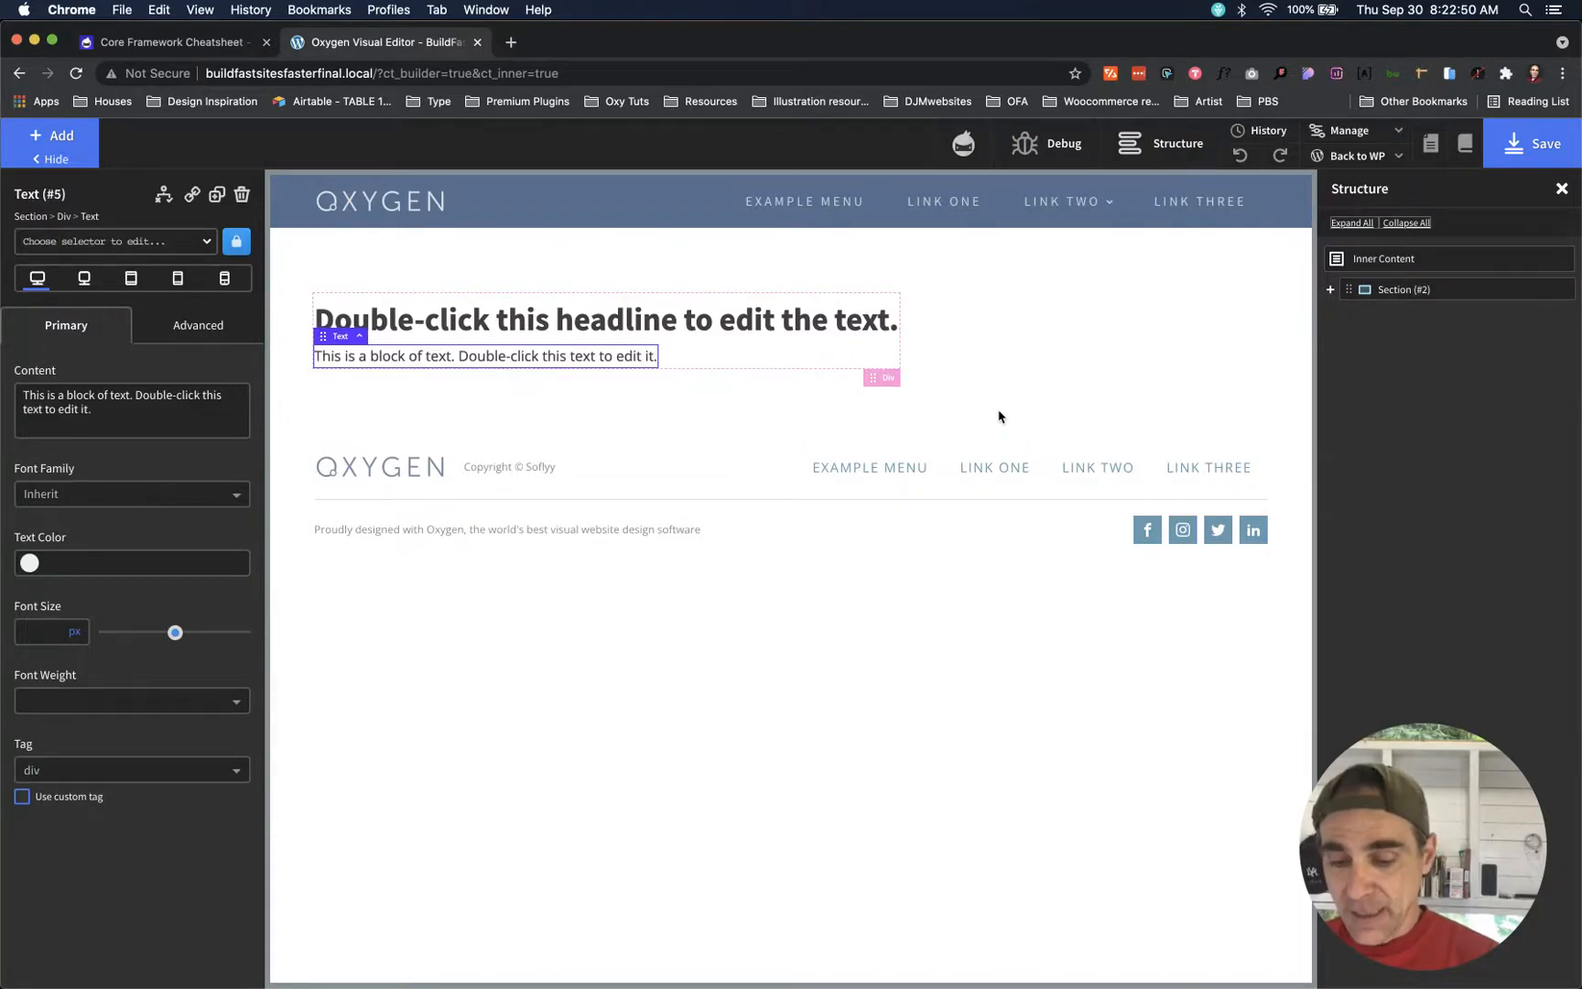
{"action": "key", "text": "b"}
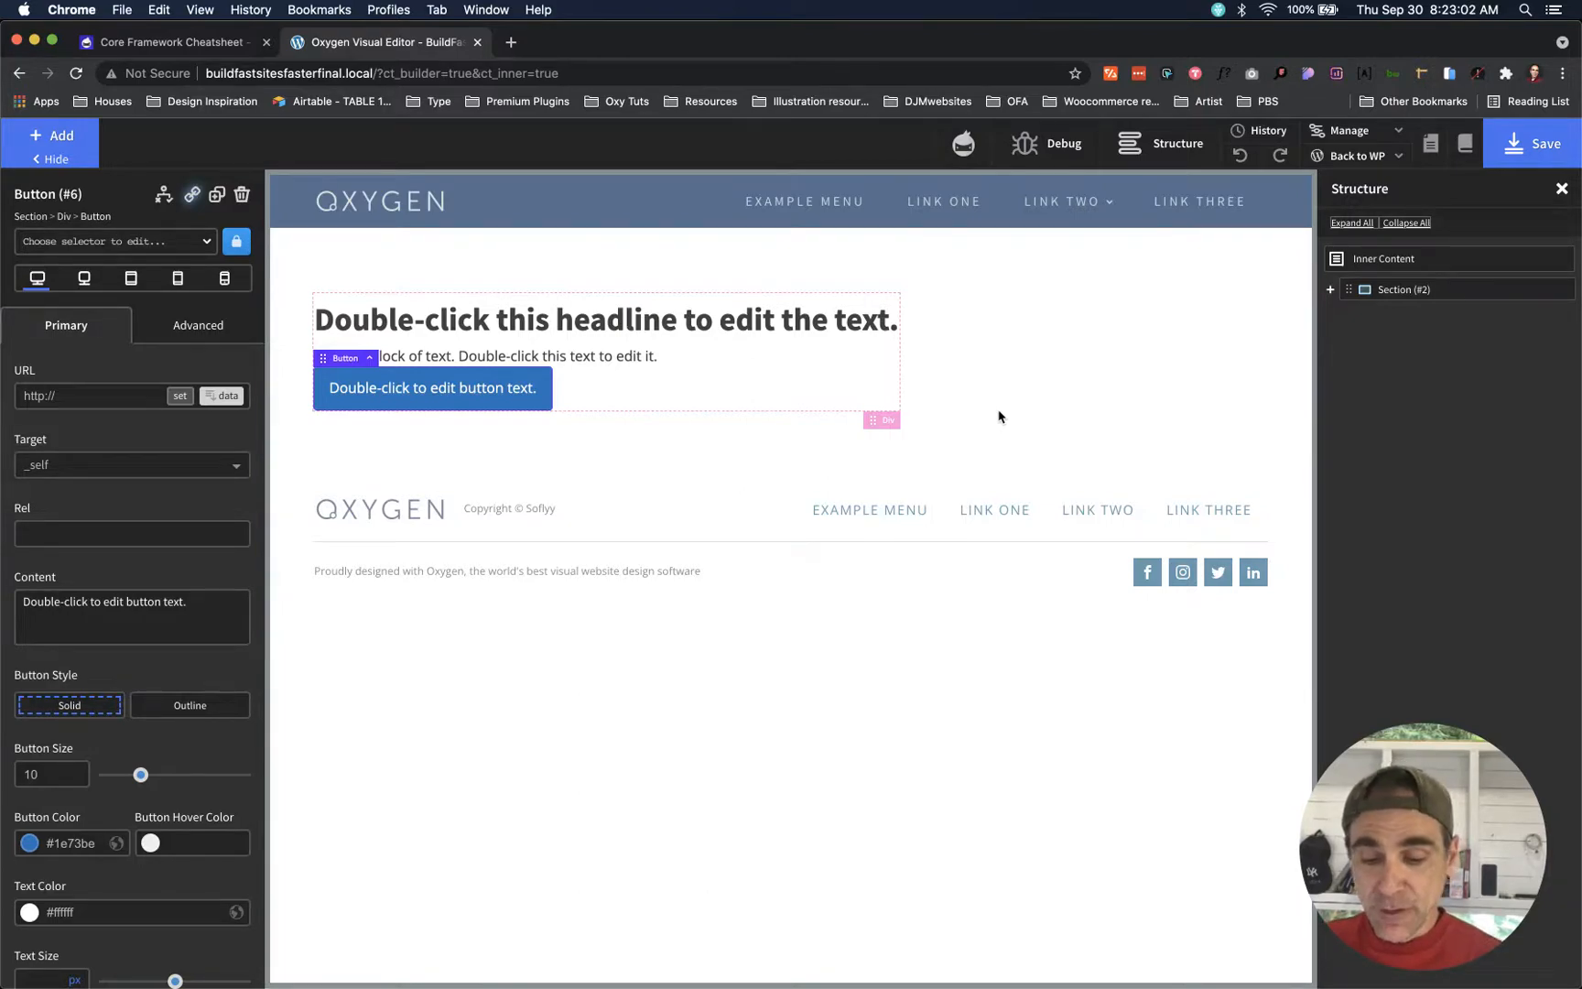
{"action": "key", "text": "alt+i"}
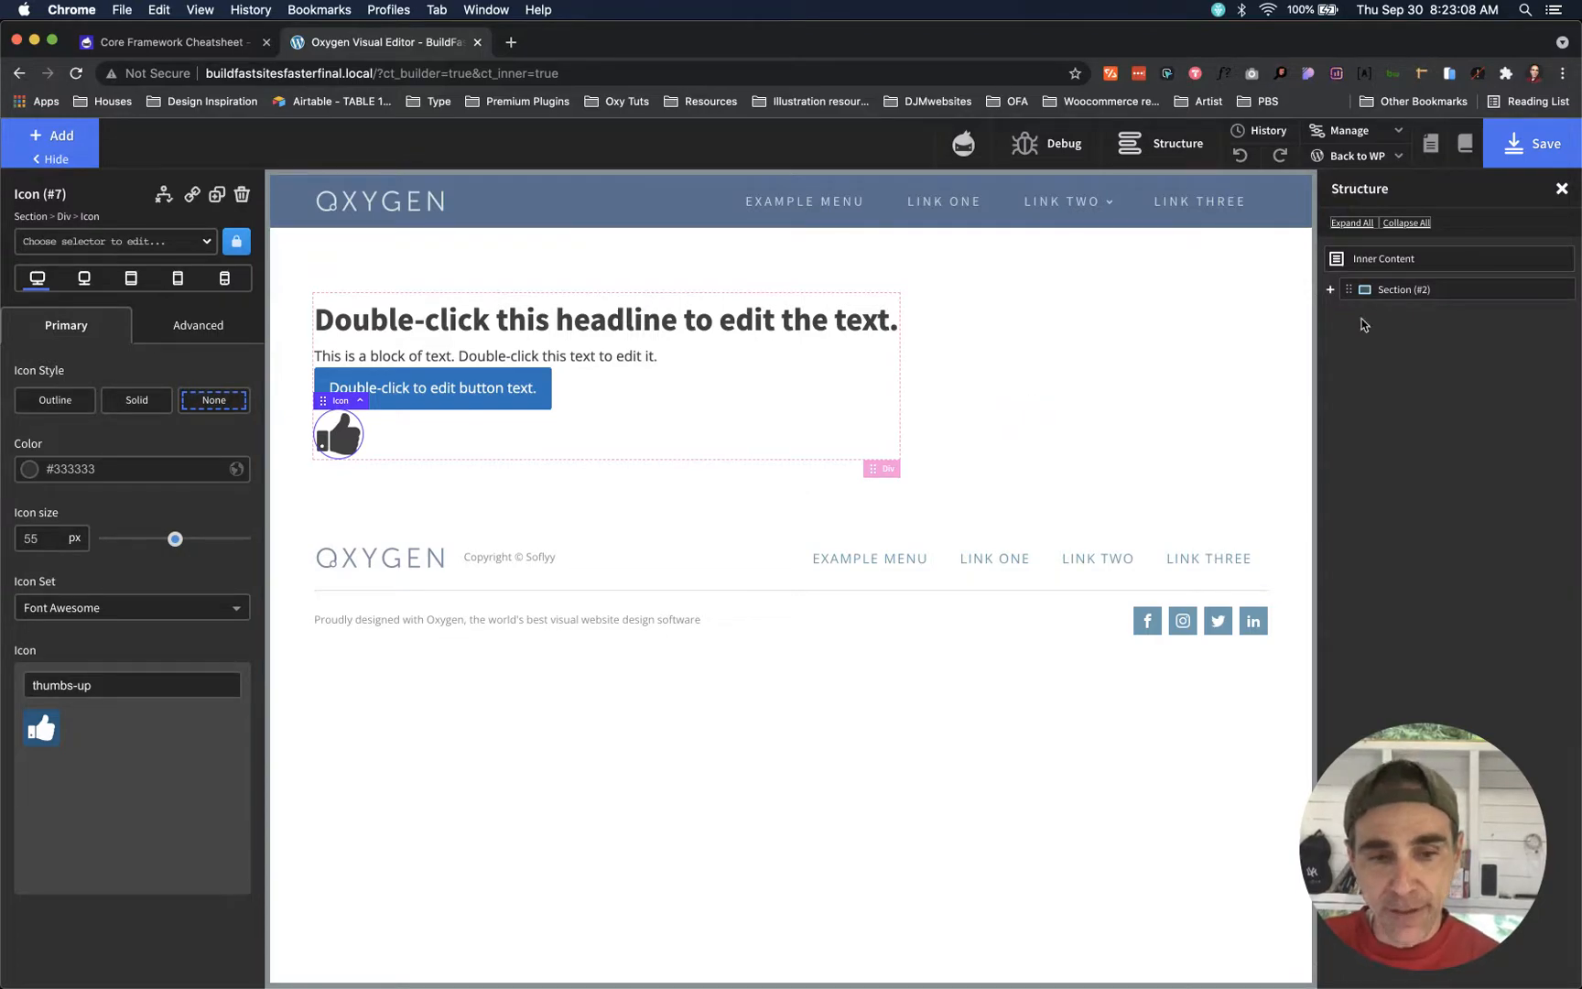
- Browse the Basics components and expand the section and its div in the page structure
{"action": "left_click", "coordinate": [58, 133]}
{"action": "scroll", "coordinate": [147, 598], "scroll_direction": "down", "scroll_amount": 5}
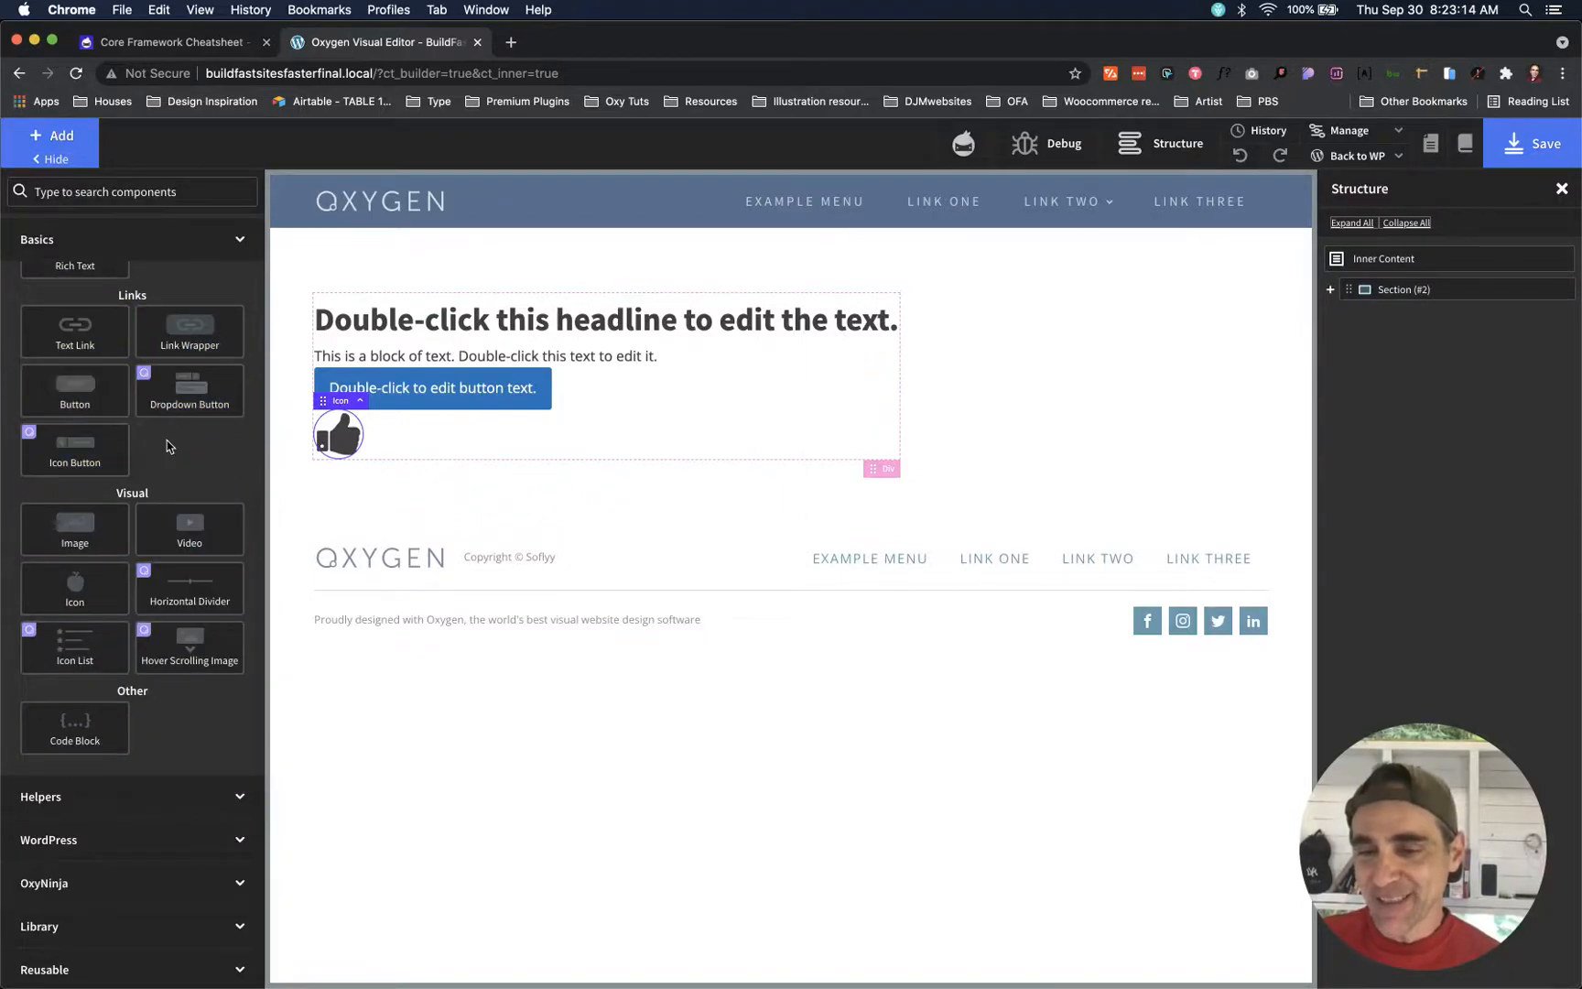
{"action": "scroll", "coordinate": [187, 487], "scroll_direction": "up", "scroll_amount": 5}
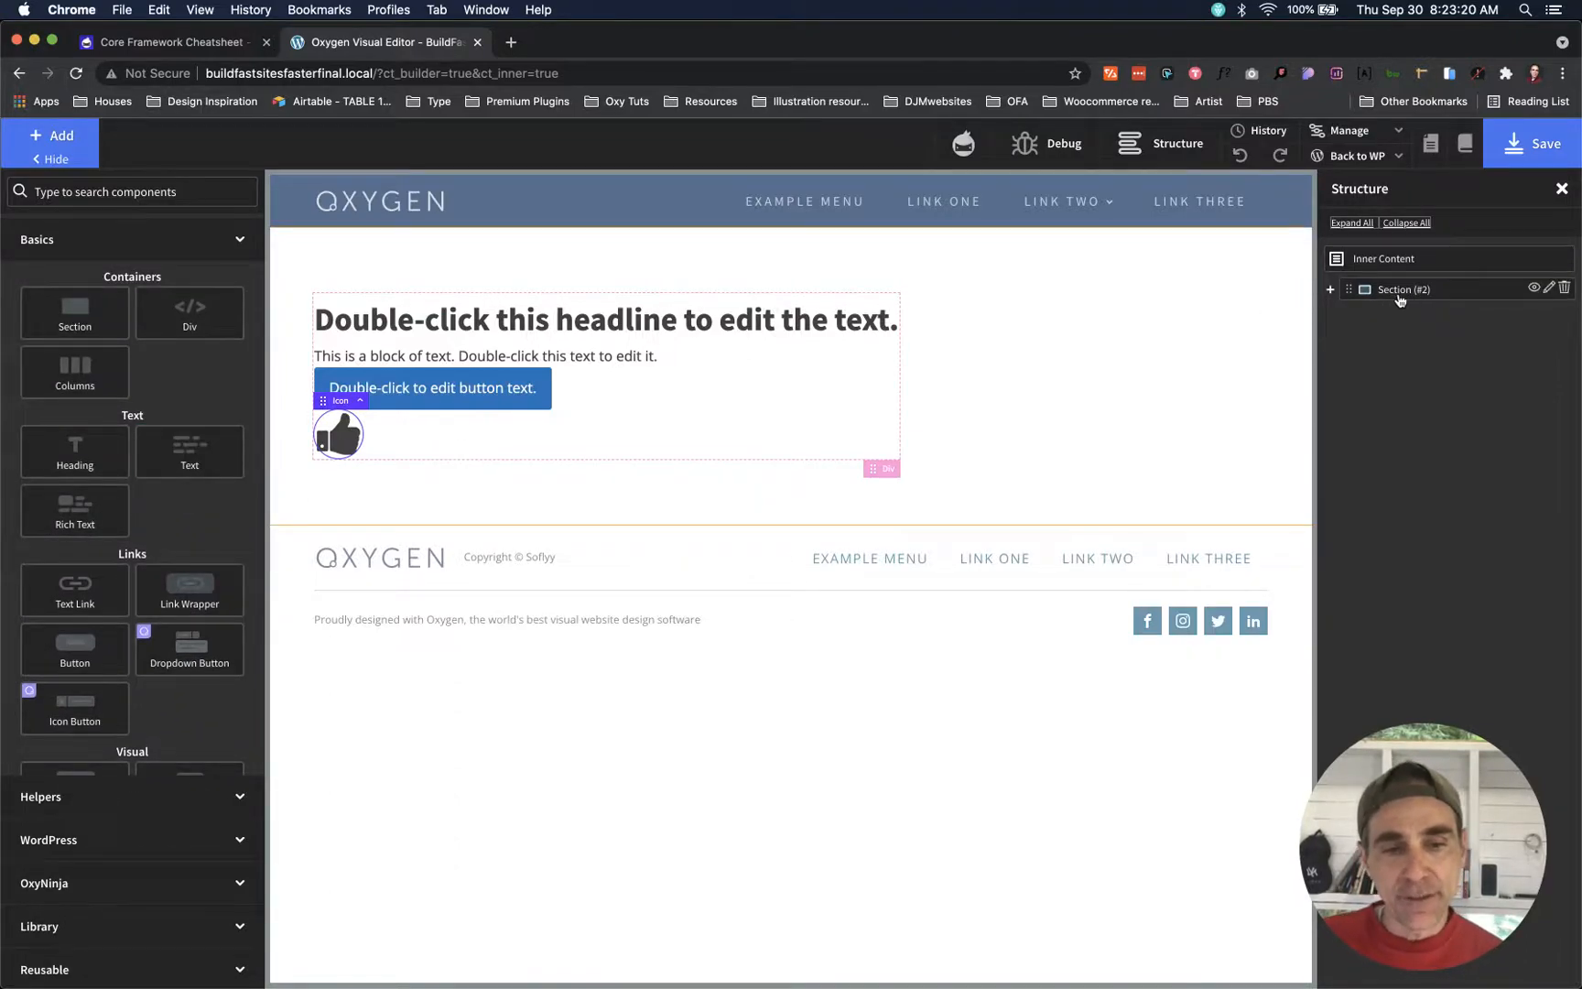
{"action": "left_click", "coordinate": [1330, 289]}
{"action": "left_click", "coordinate": [1345, 315]}
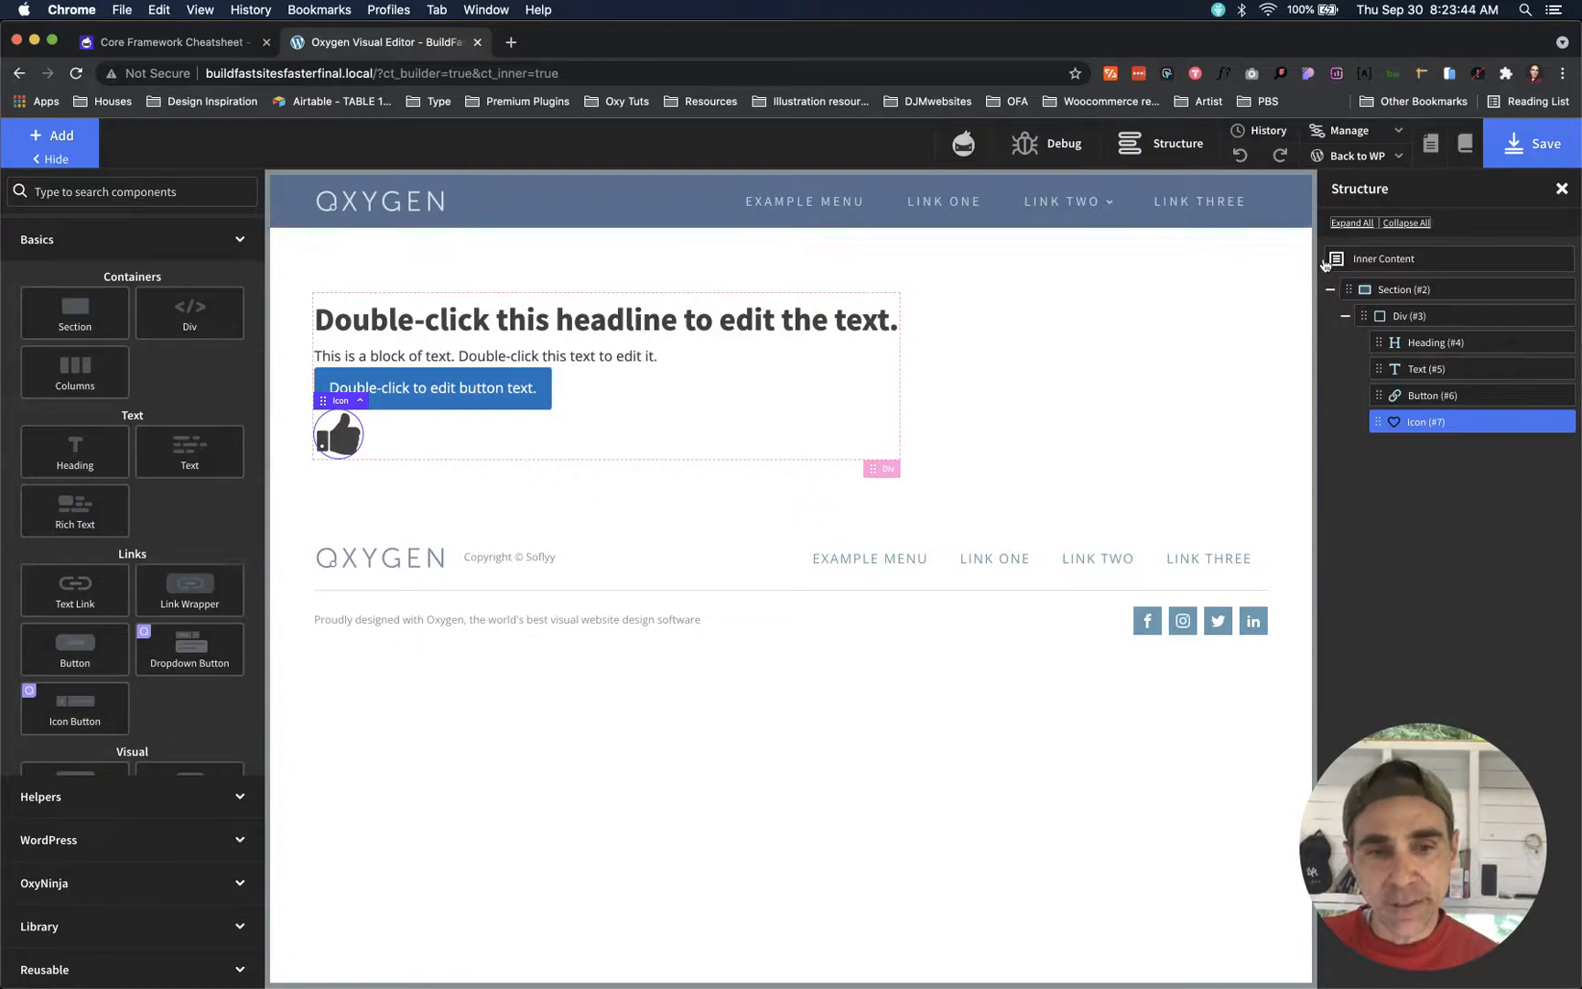
- Check the element outlines with Debug, turn them off again, and save the page
{"action": "left_click", "coordinate": [1031, 151]}
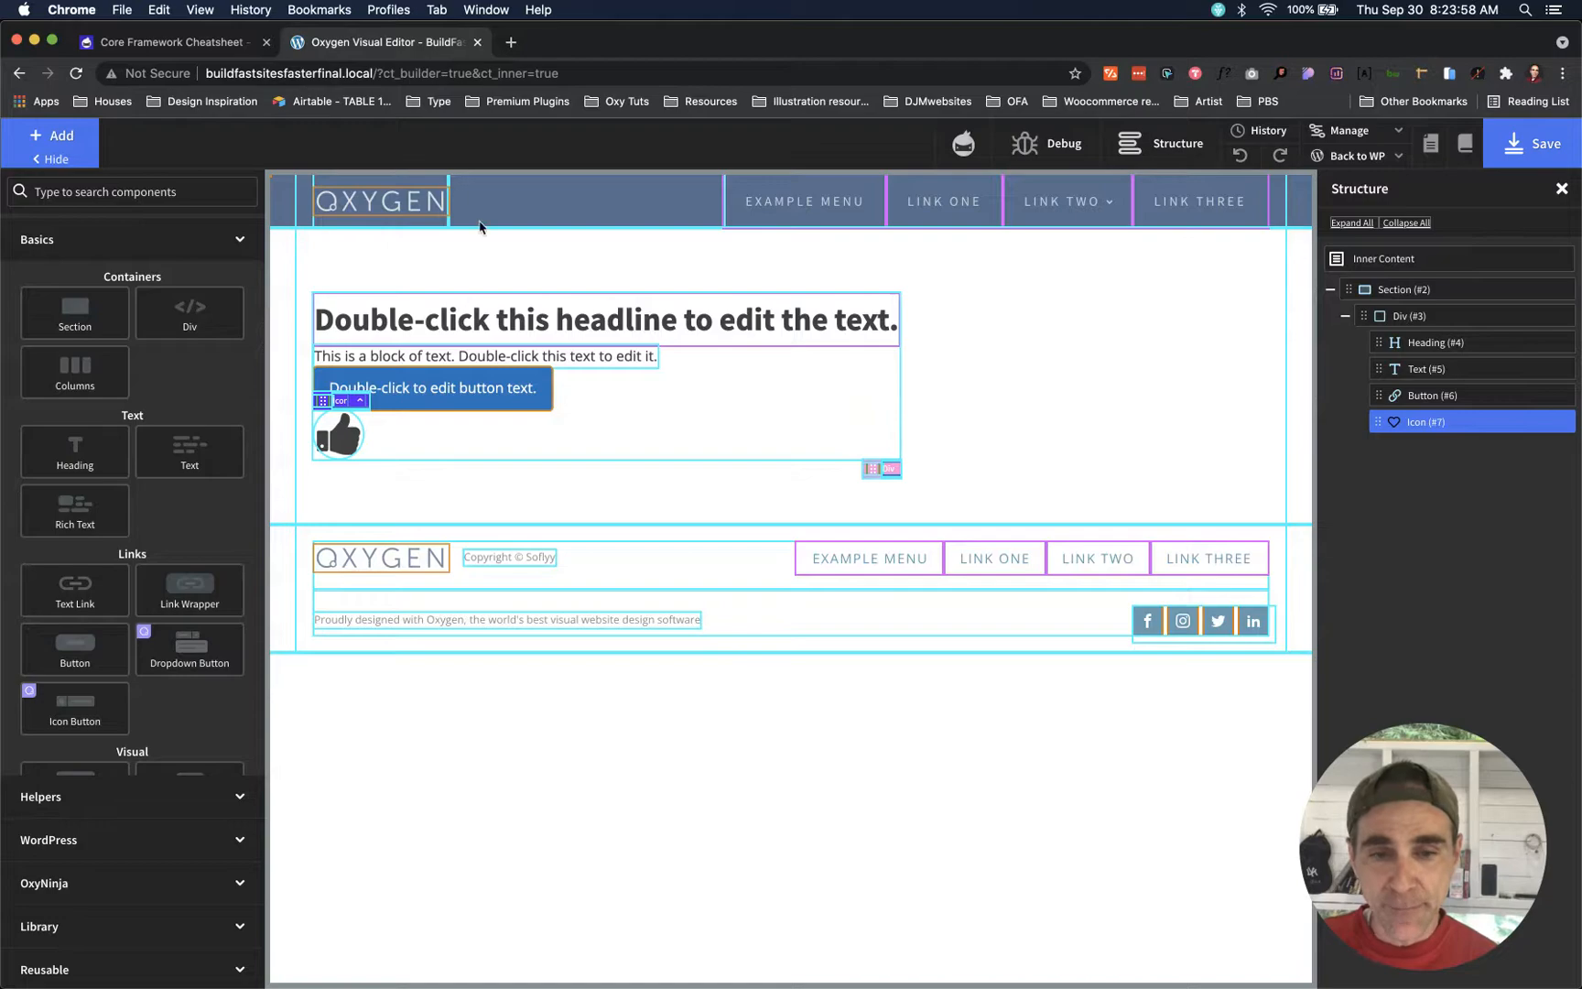
{"action": "left_click", "coordinate": [1019, 146]}
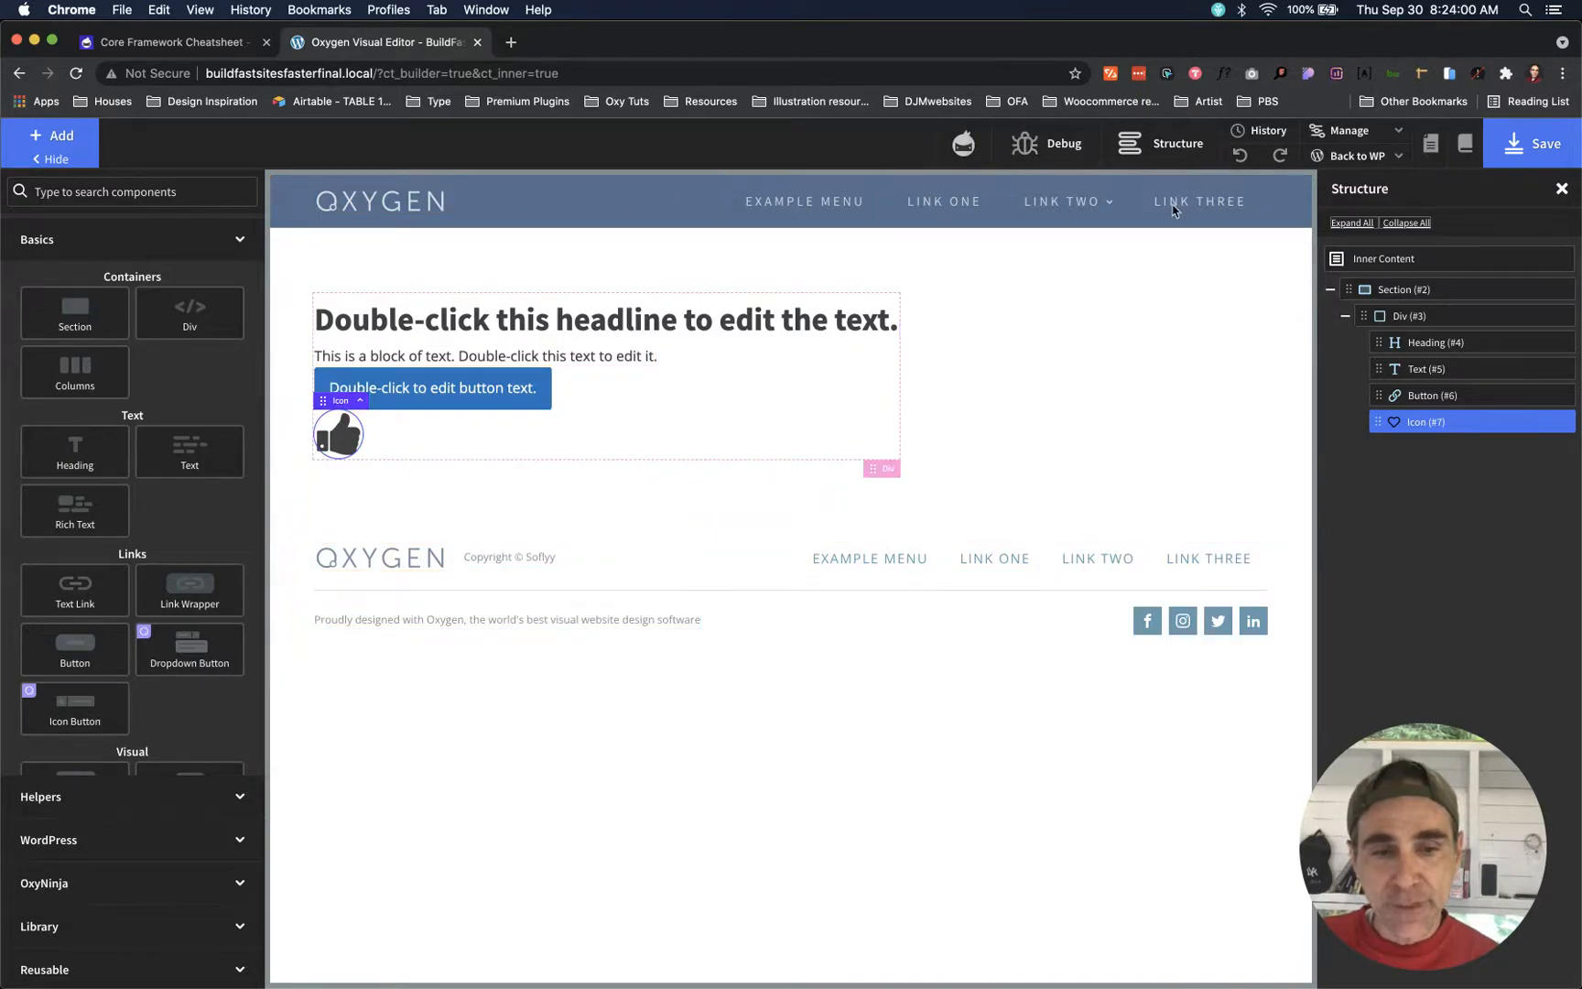
{"action": "mouse_move", "coordinate": [1428, 151]}
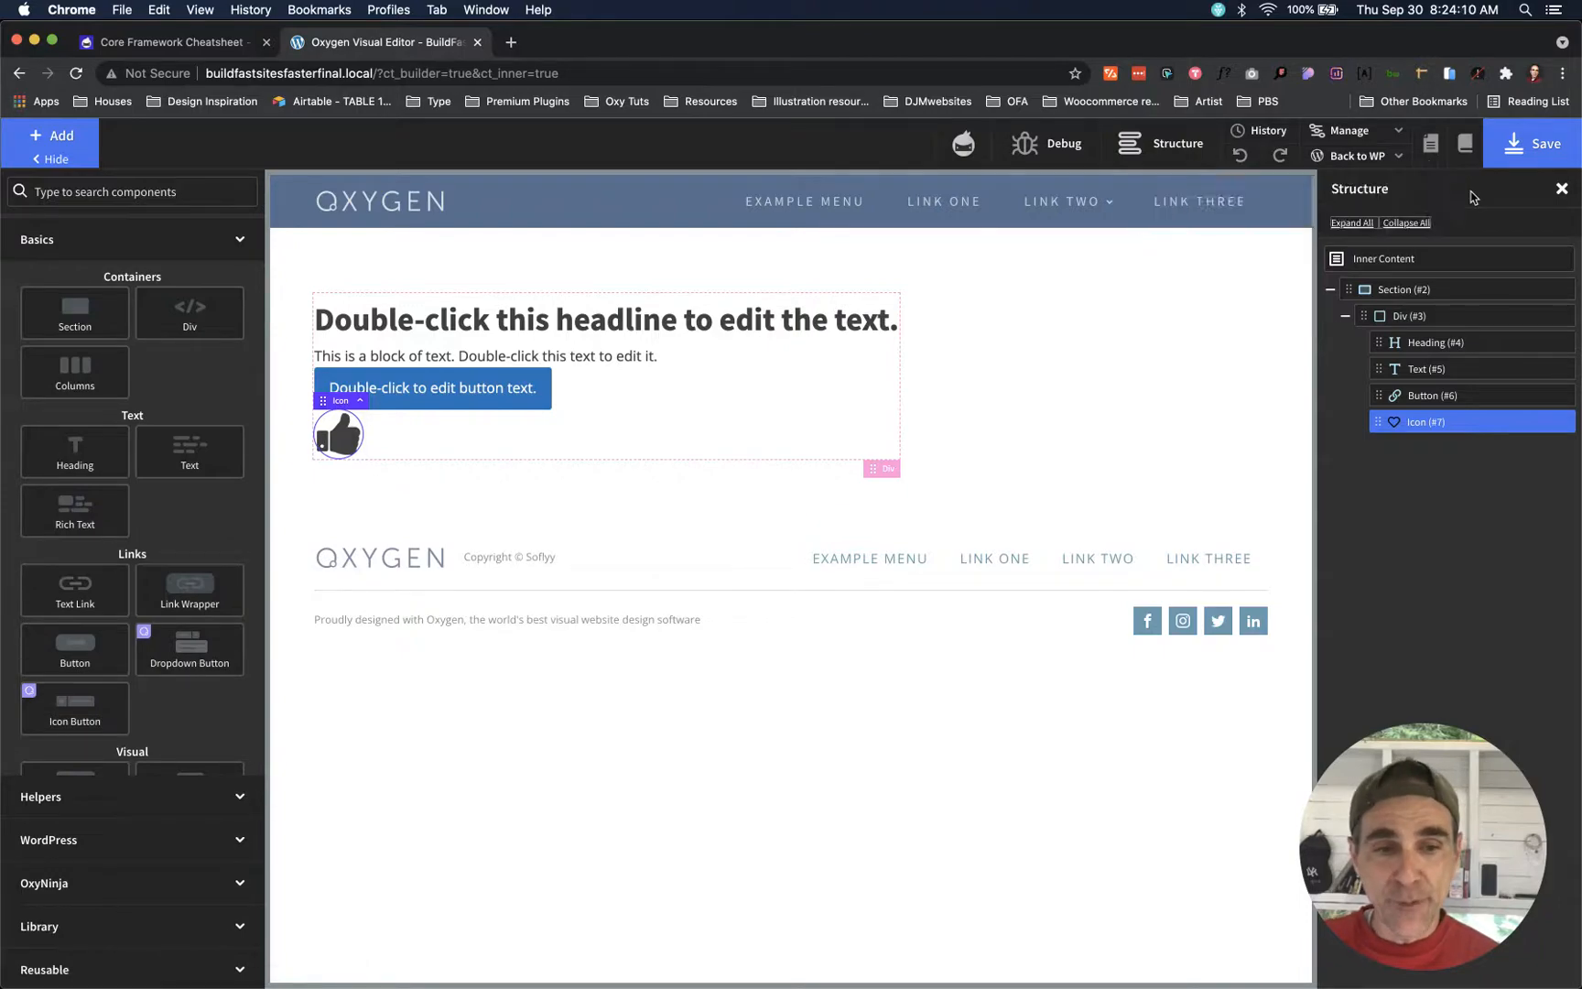
{"action": "left_click", "coordinate": [1503, 155]}
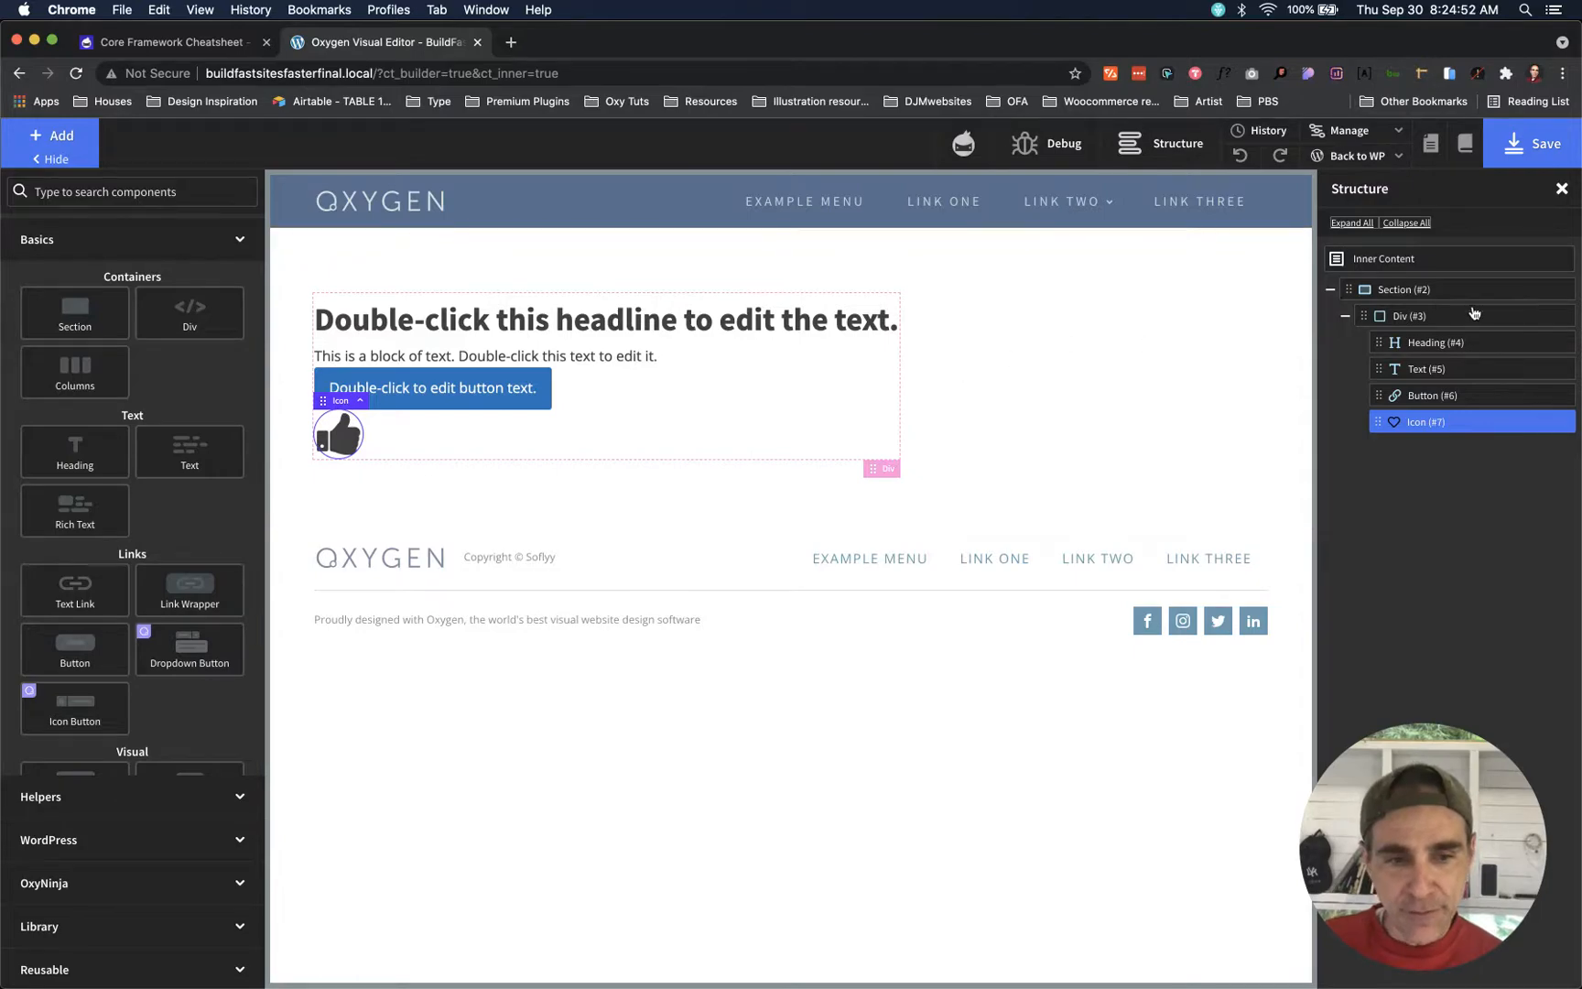
- Delete the div with its contents from the section, and add three headings and a text block directly inside the section
{"action": "left_click", "coordinate": [1563, 316]}
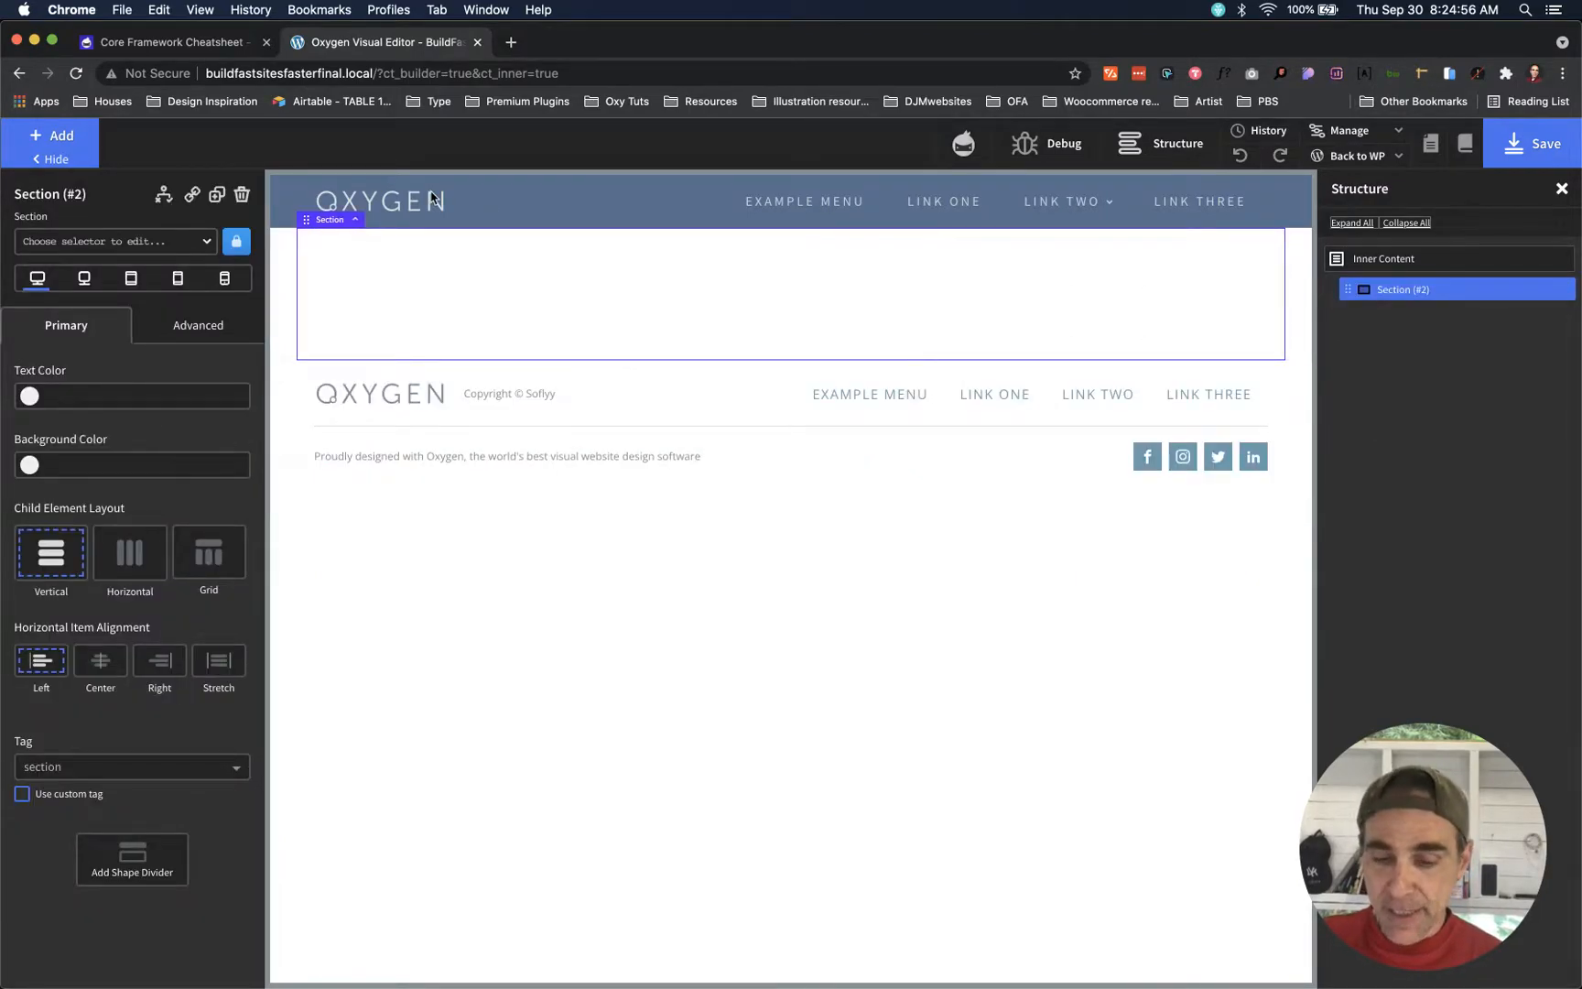
{"action": "key", "text": "h"}
{"action": "key", "text": "h"}
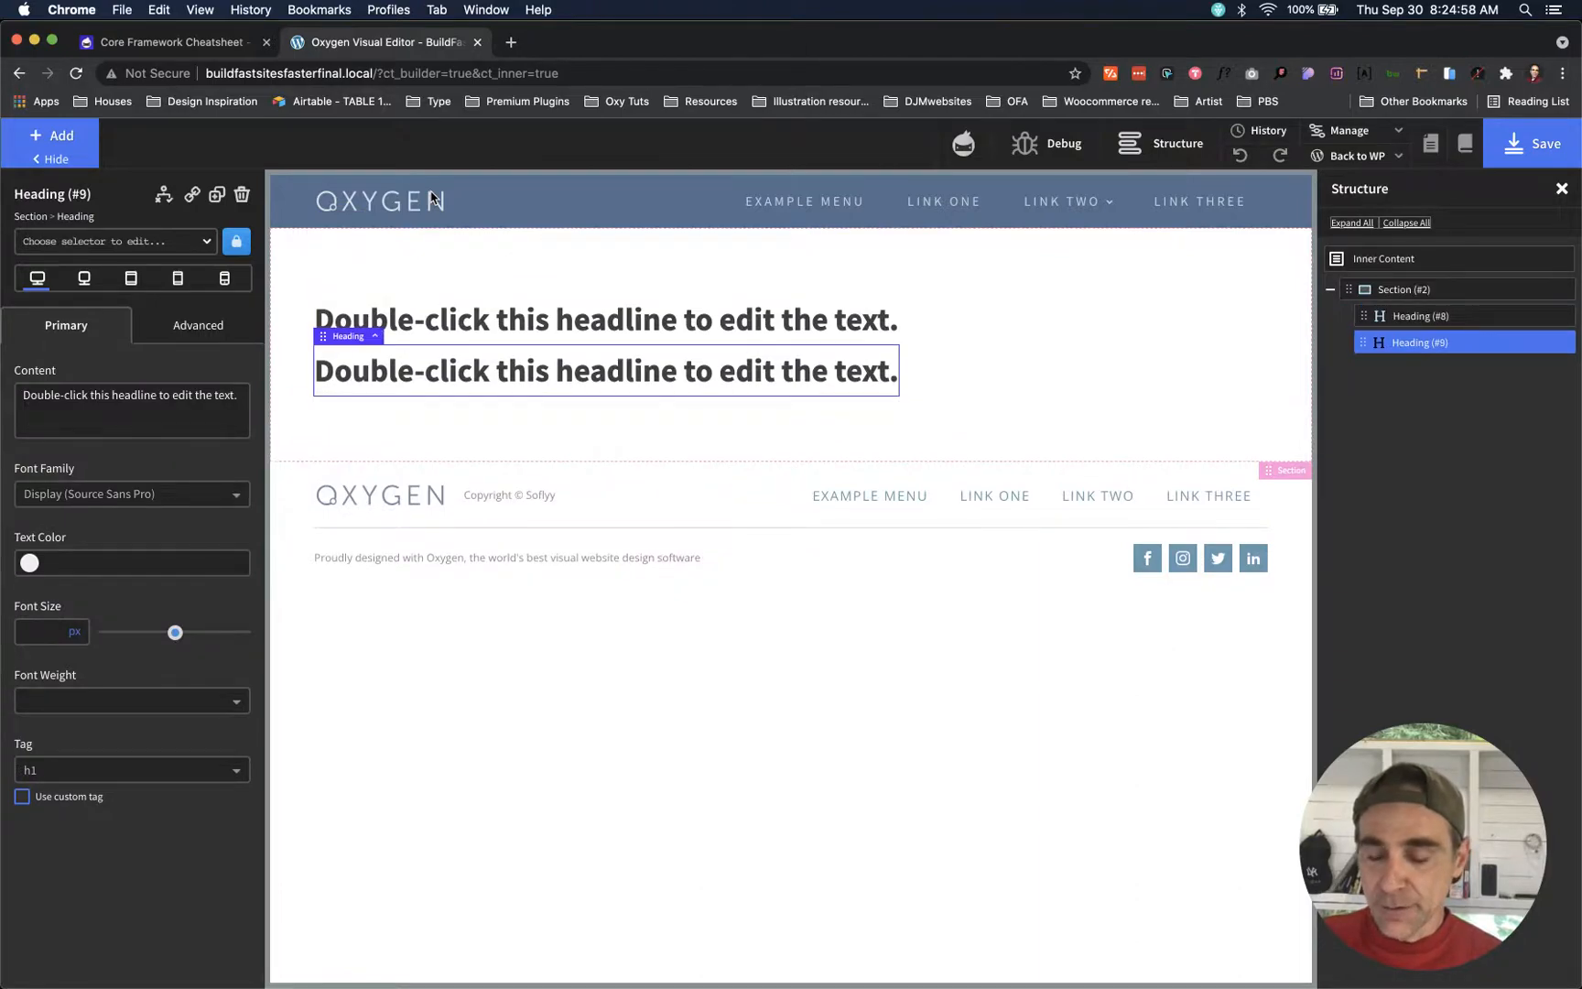
{"action": "key", "text": "h"}
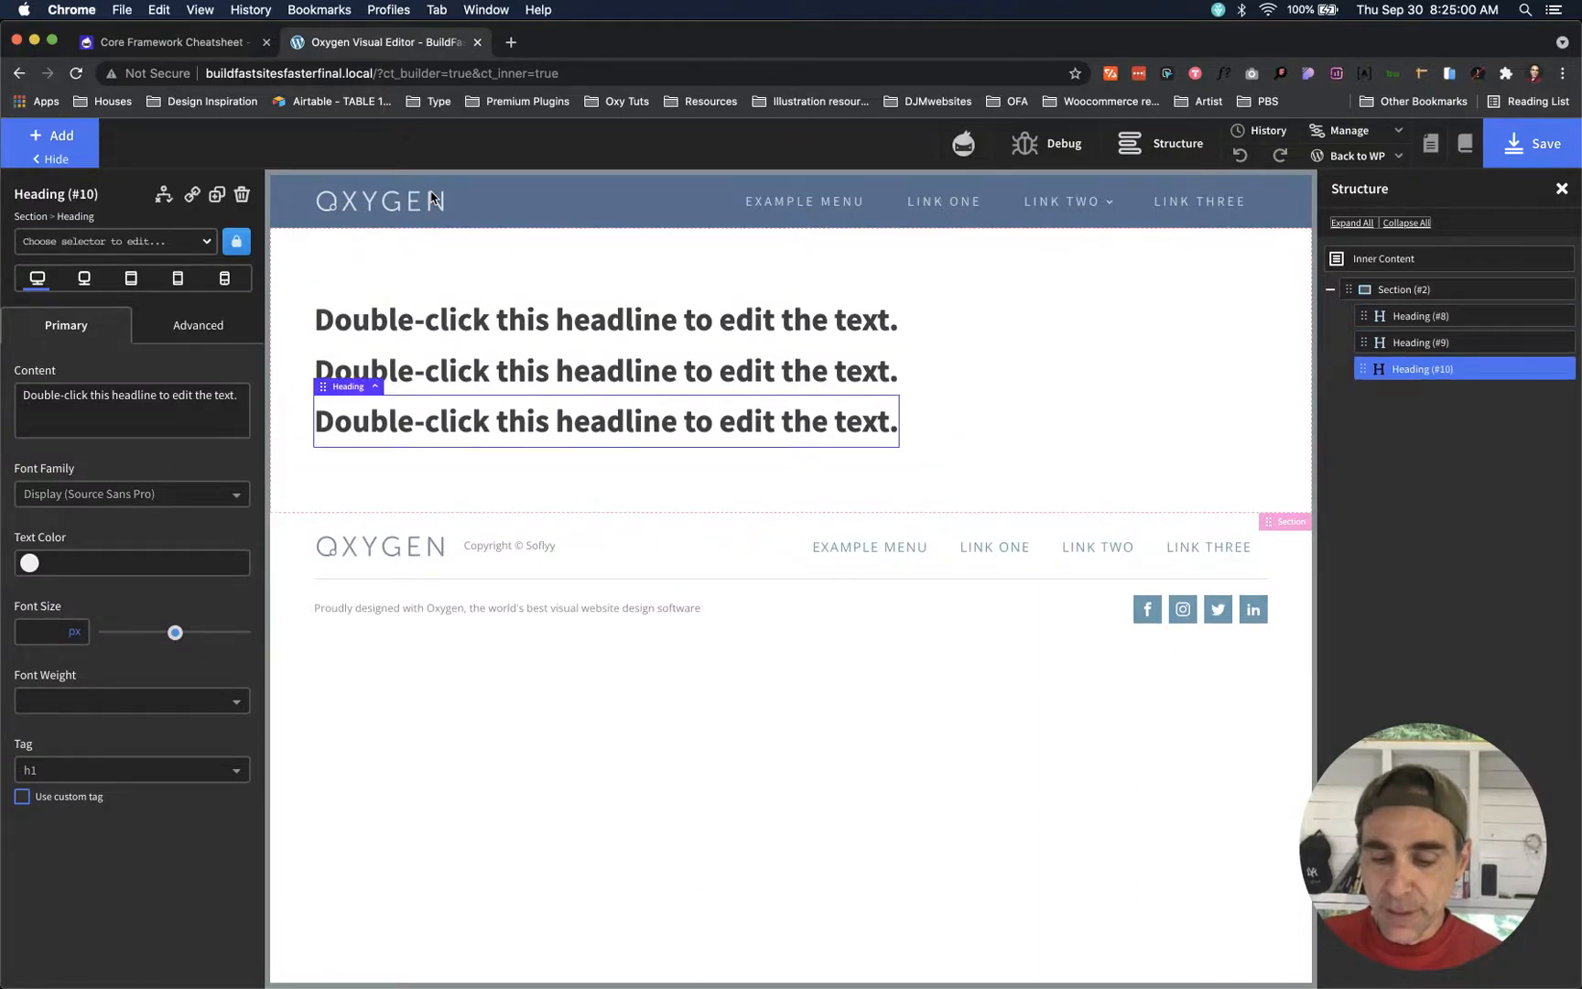
{"action": "key", "text": "t"}
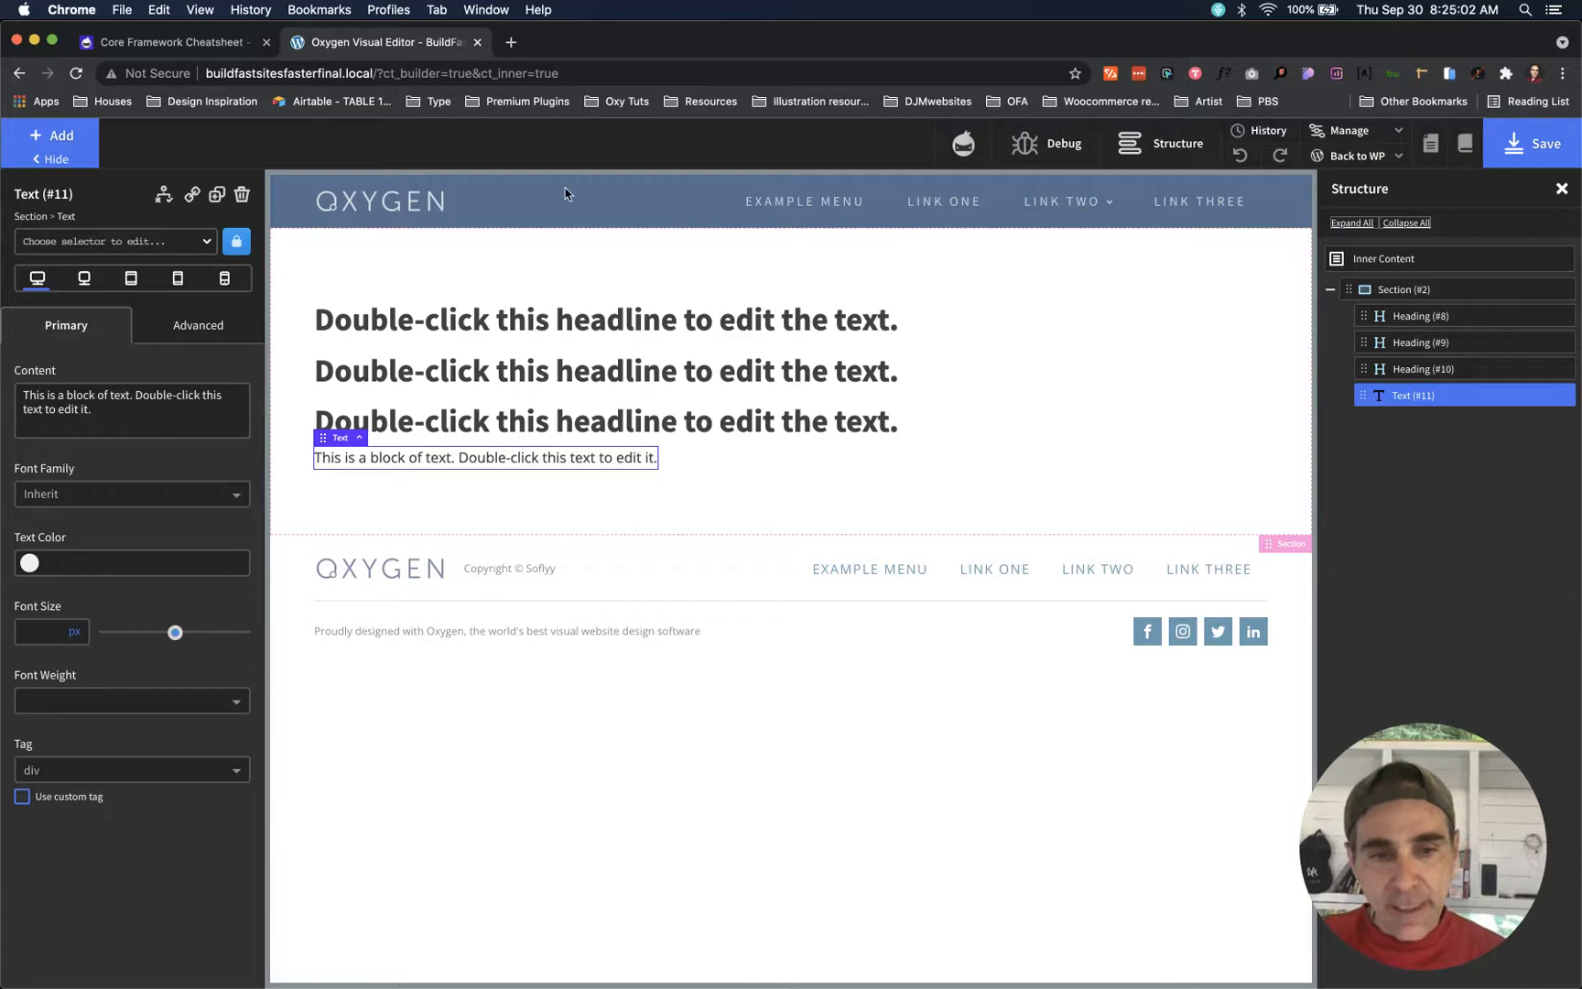
- Open the Core-Sizing stylesheet from the enabled Uncategorized folder and set the code editor theme to Dracula
{"action": "left_click", "coordinate": [1354, 138]}
{"action": "left_click", "coordinate": [1354, 199]}
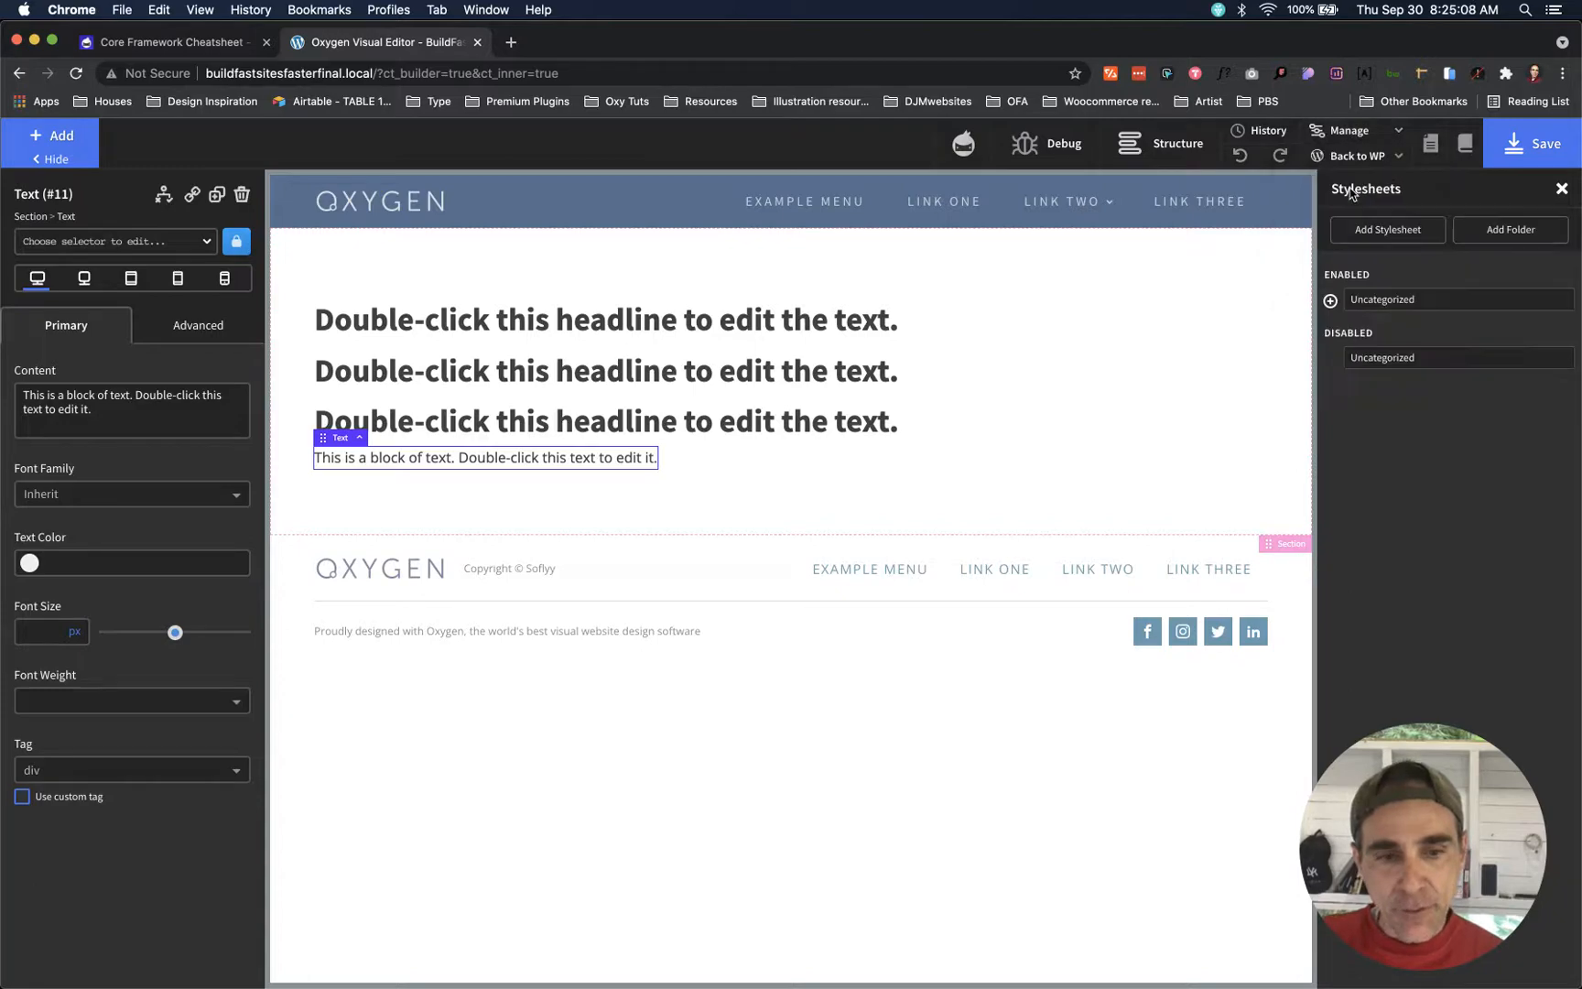
{"action": "left_click", "coordinate": [1330, 301]}
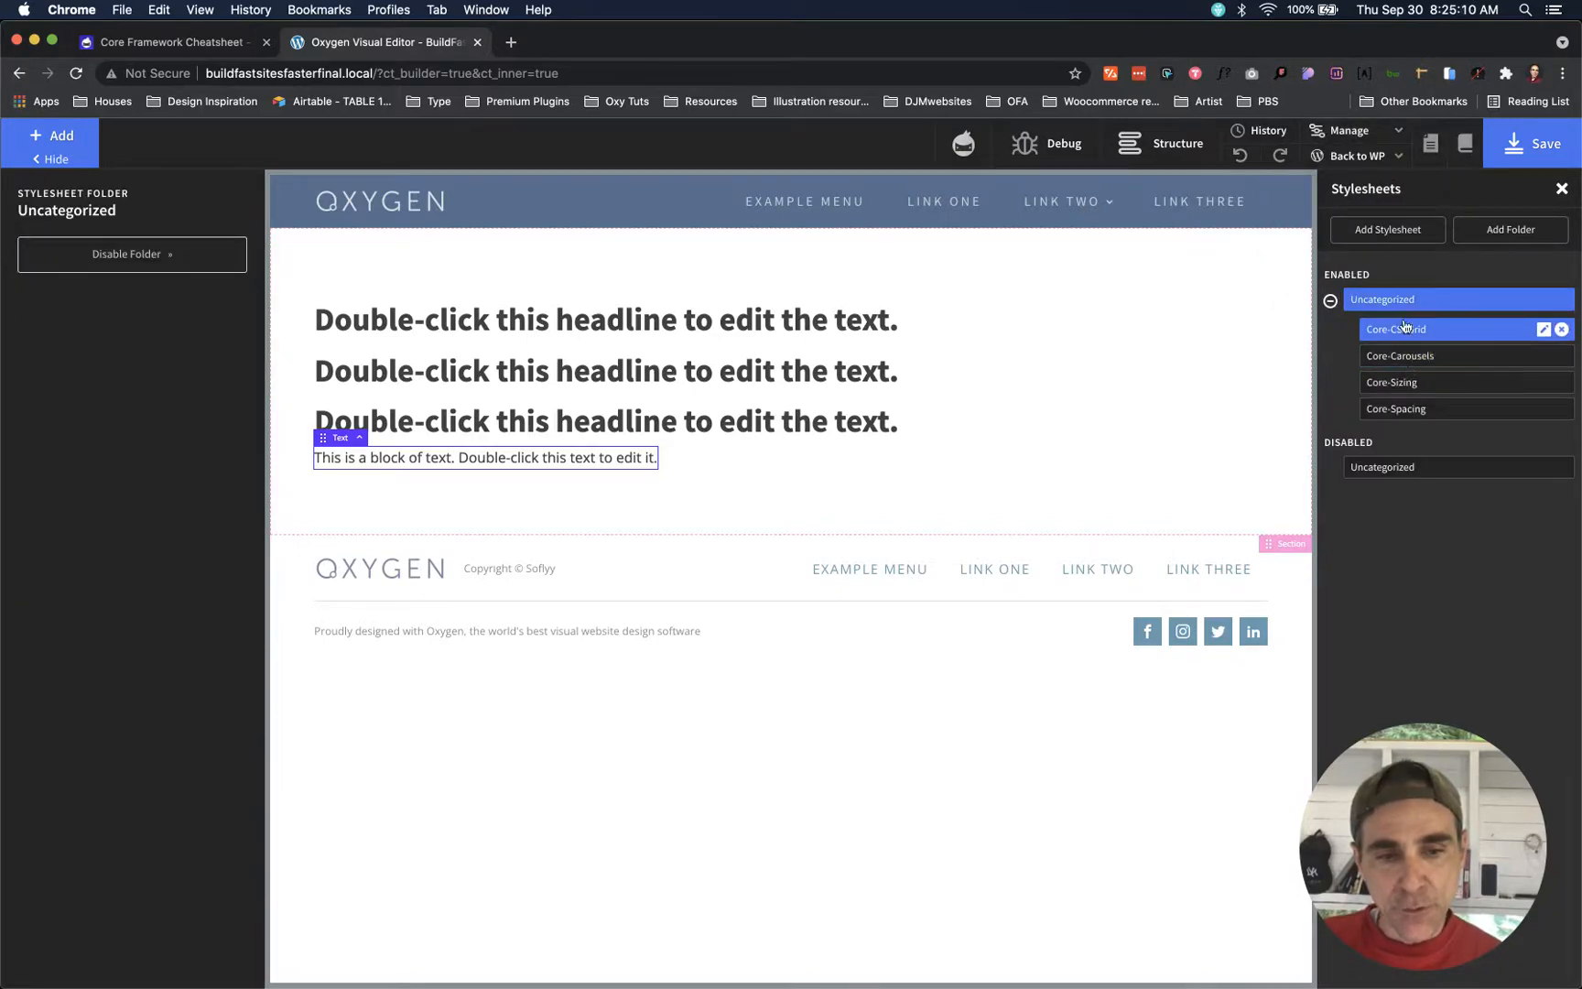
{"action": "left_click", "coordinate": [1410, 384]}
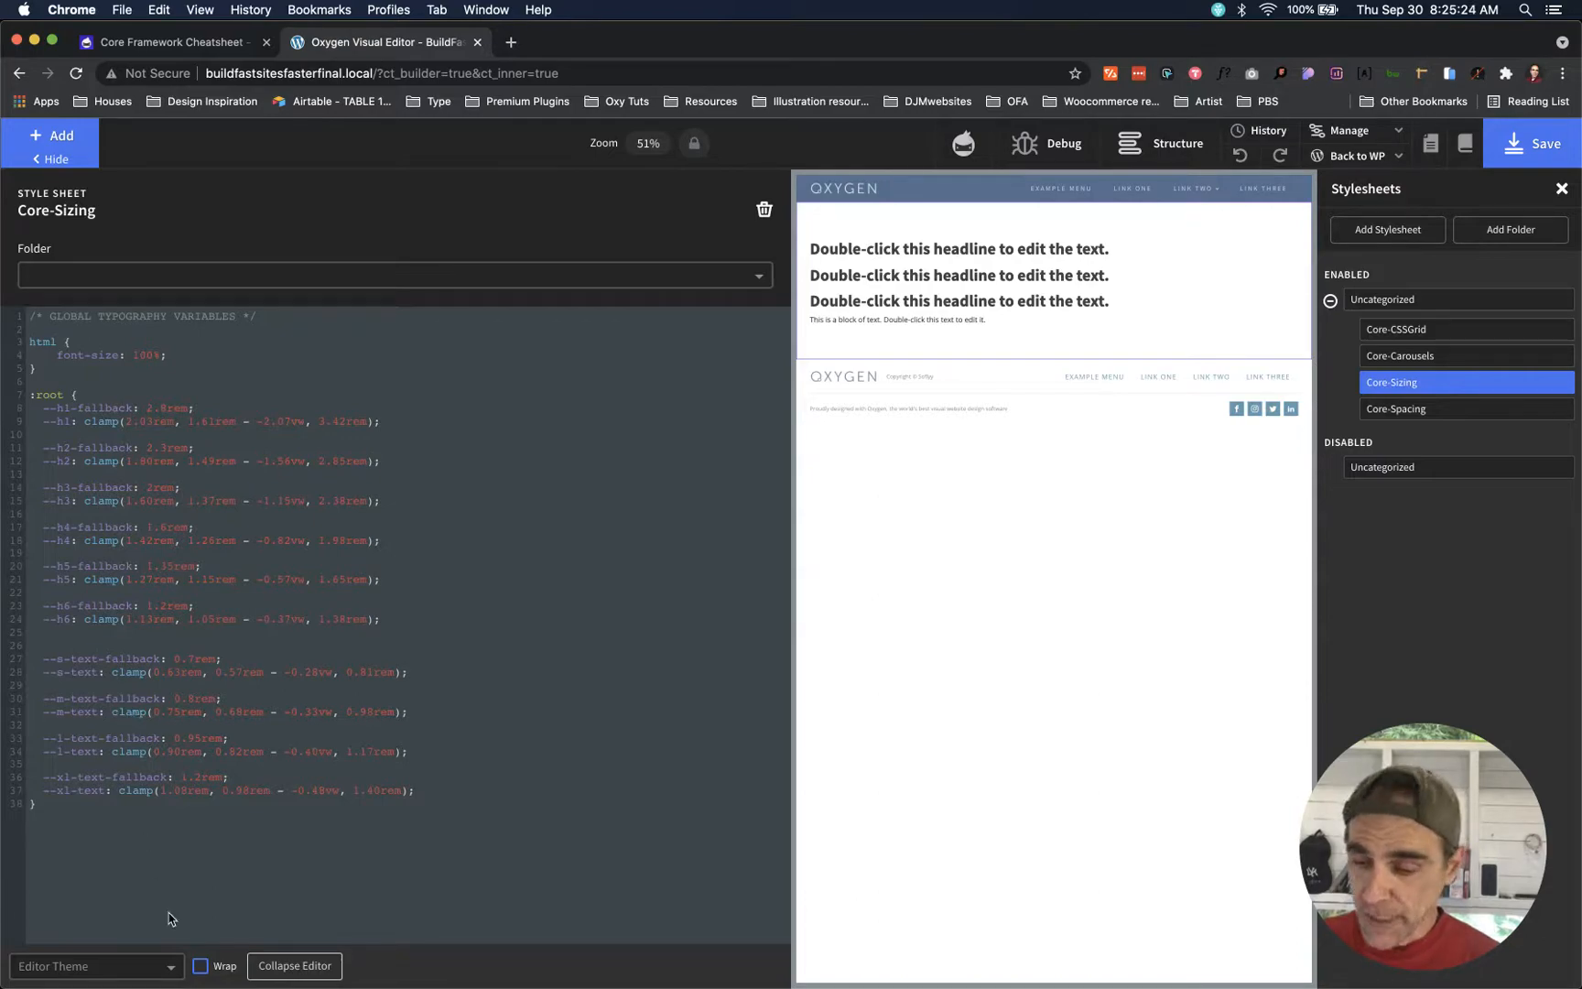
{"action": "left_click", "coordinate": [157, 969]}
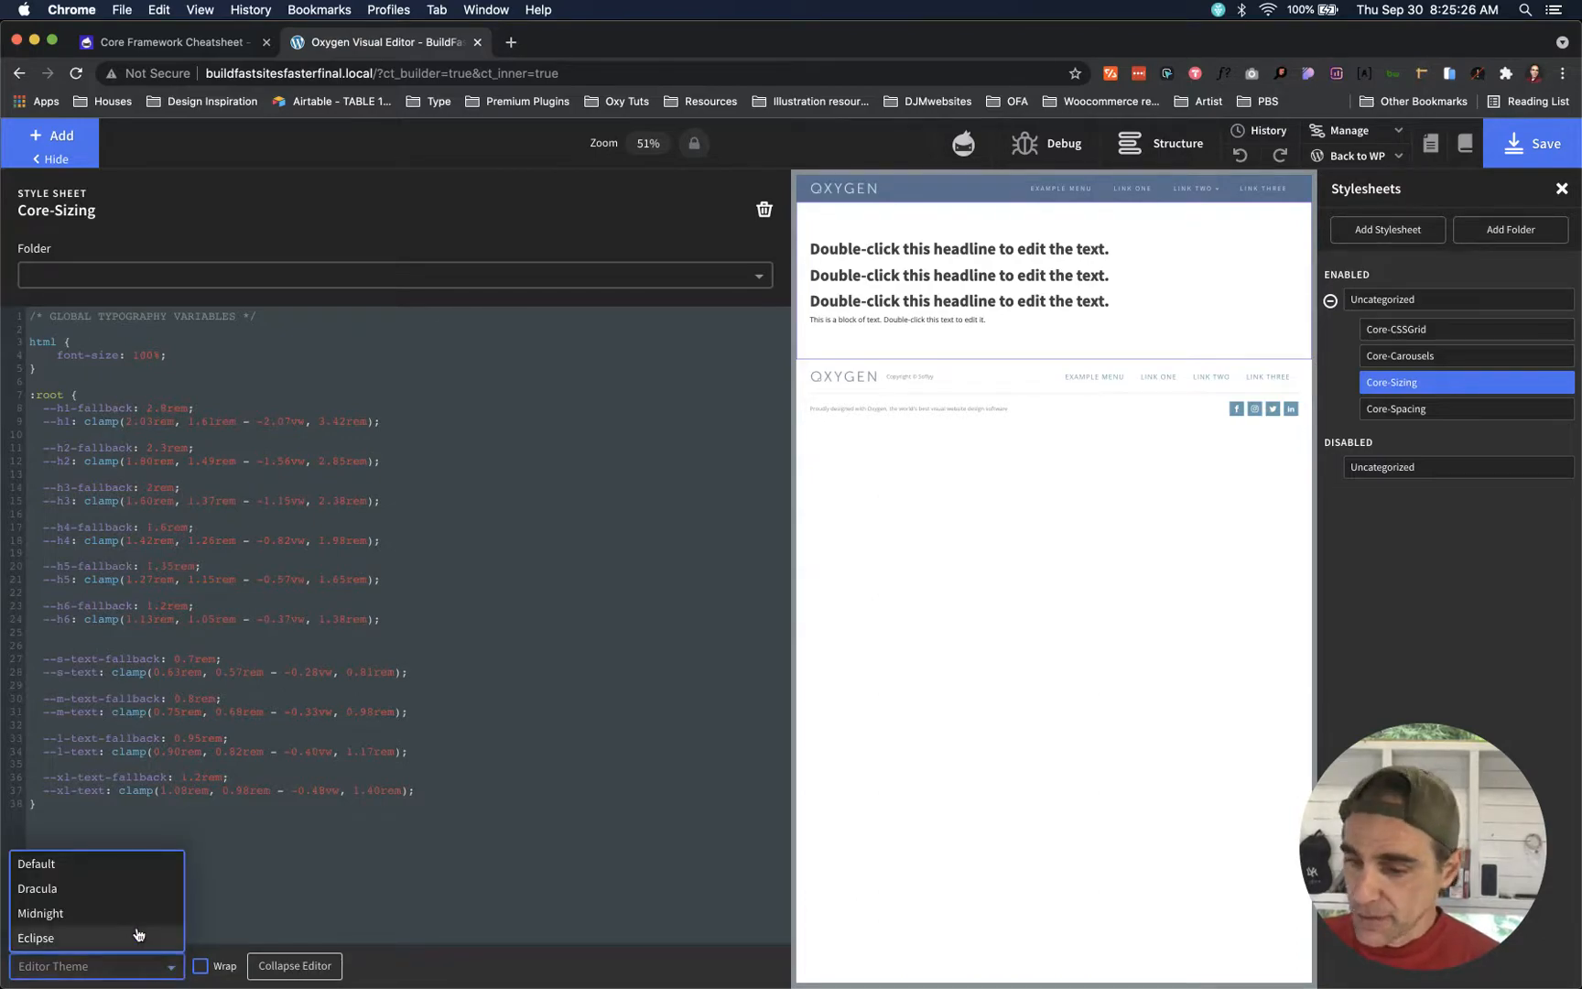
{"action": "left_click", "coordinate": [117, 890]}
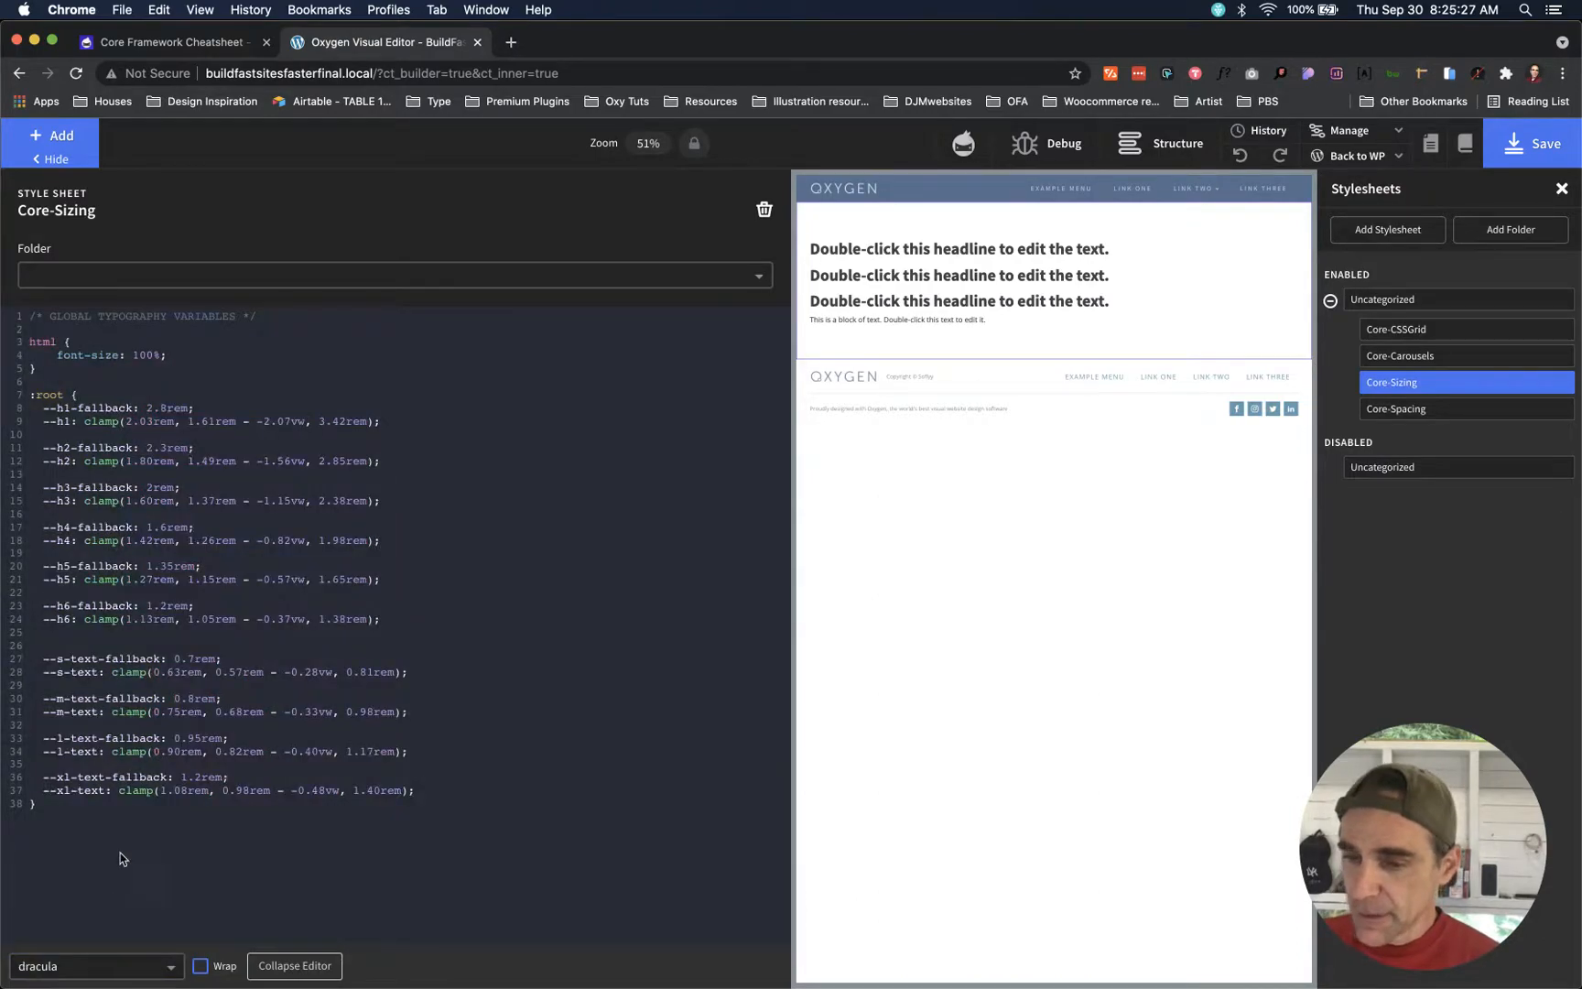
- Set the html font-size to 62.5% in the Core-Sizing stylesheet and collapse the code editor
{"action": "left_click", "coordinate": [137, 354]}
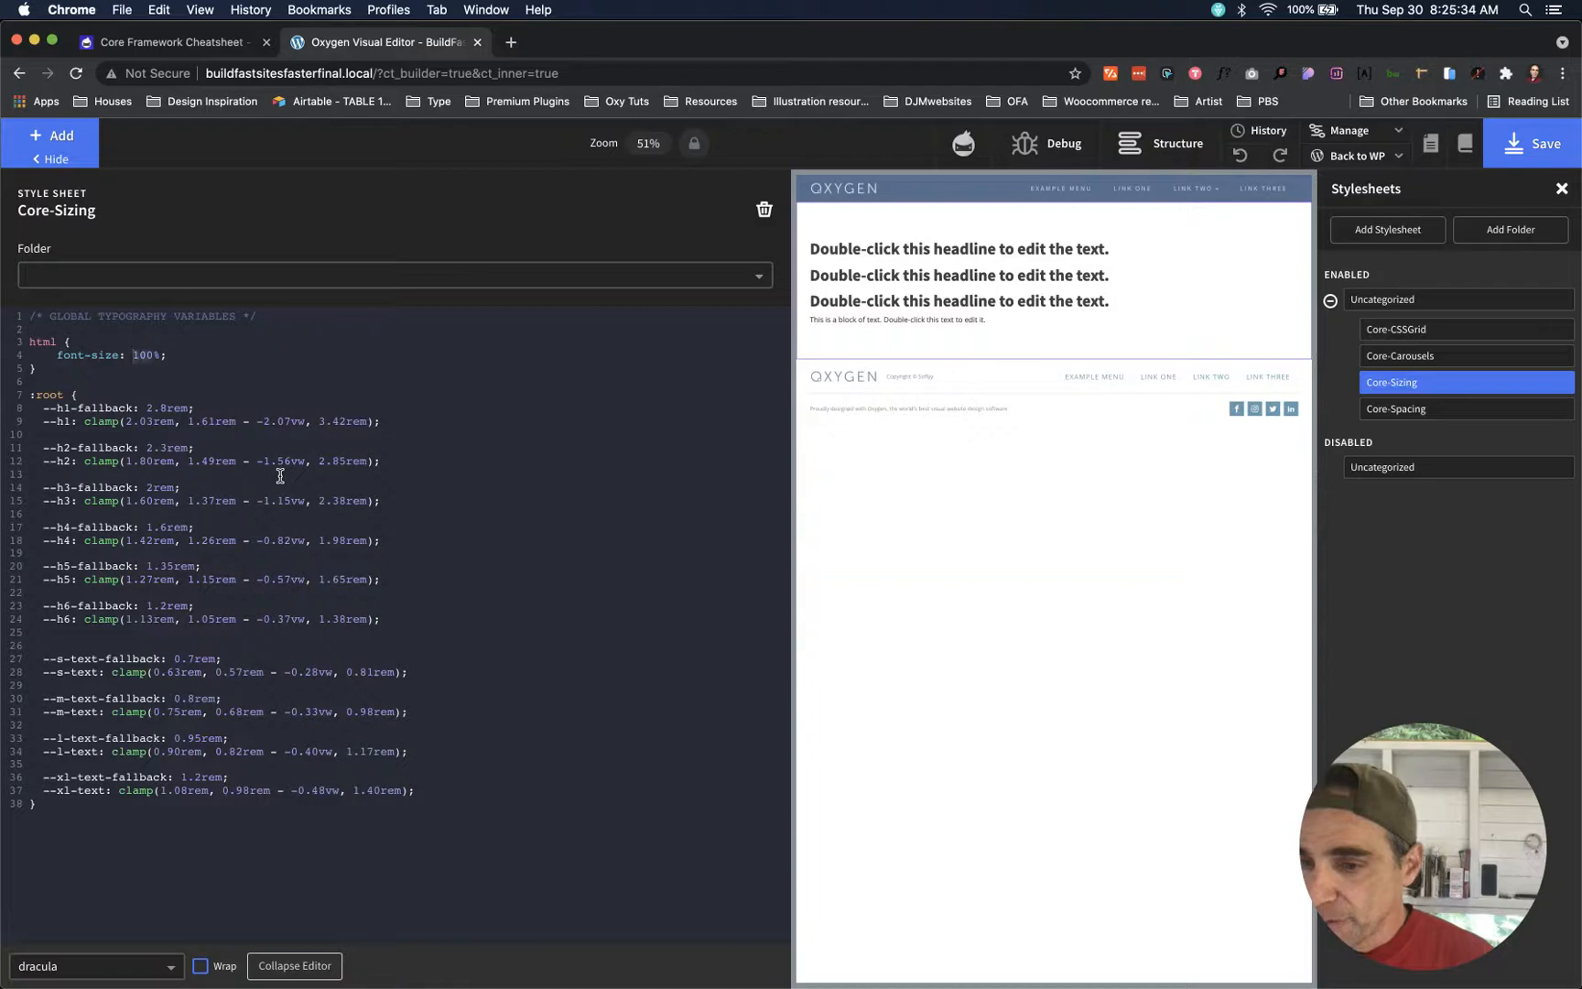
{"action": "type", "text": "62."}
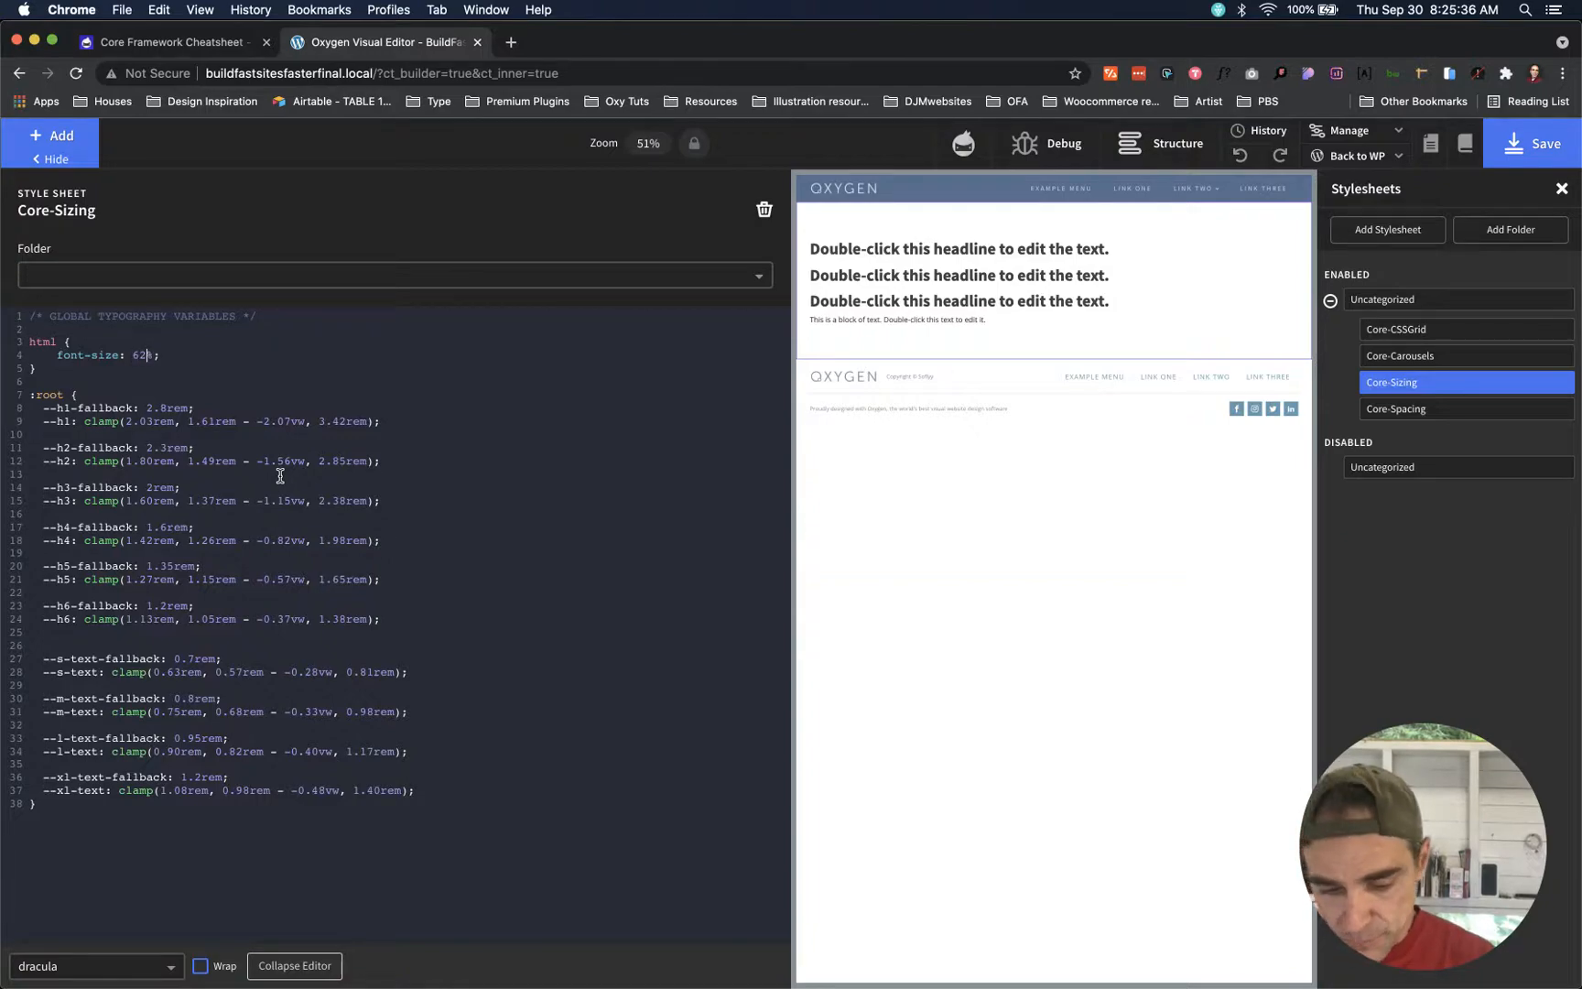
{"action": "type", "text": "5"}
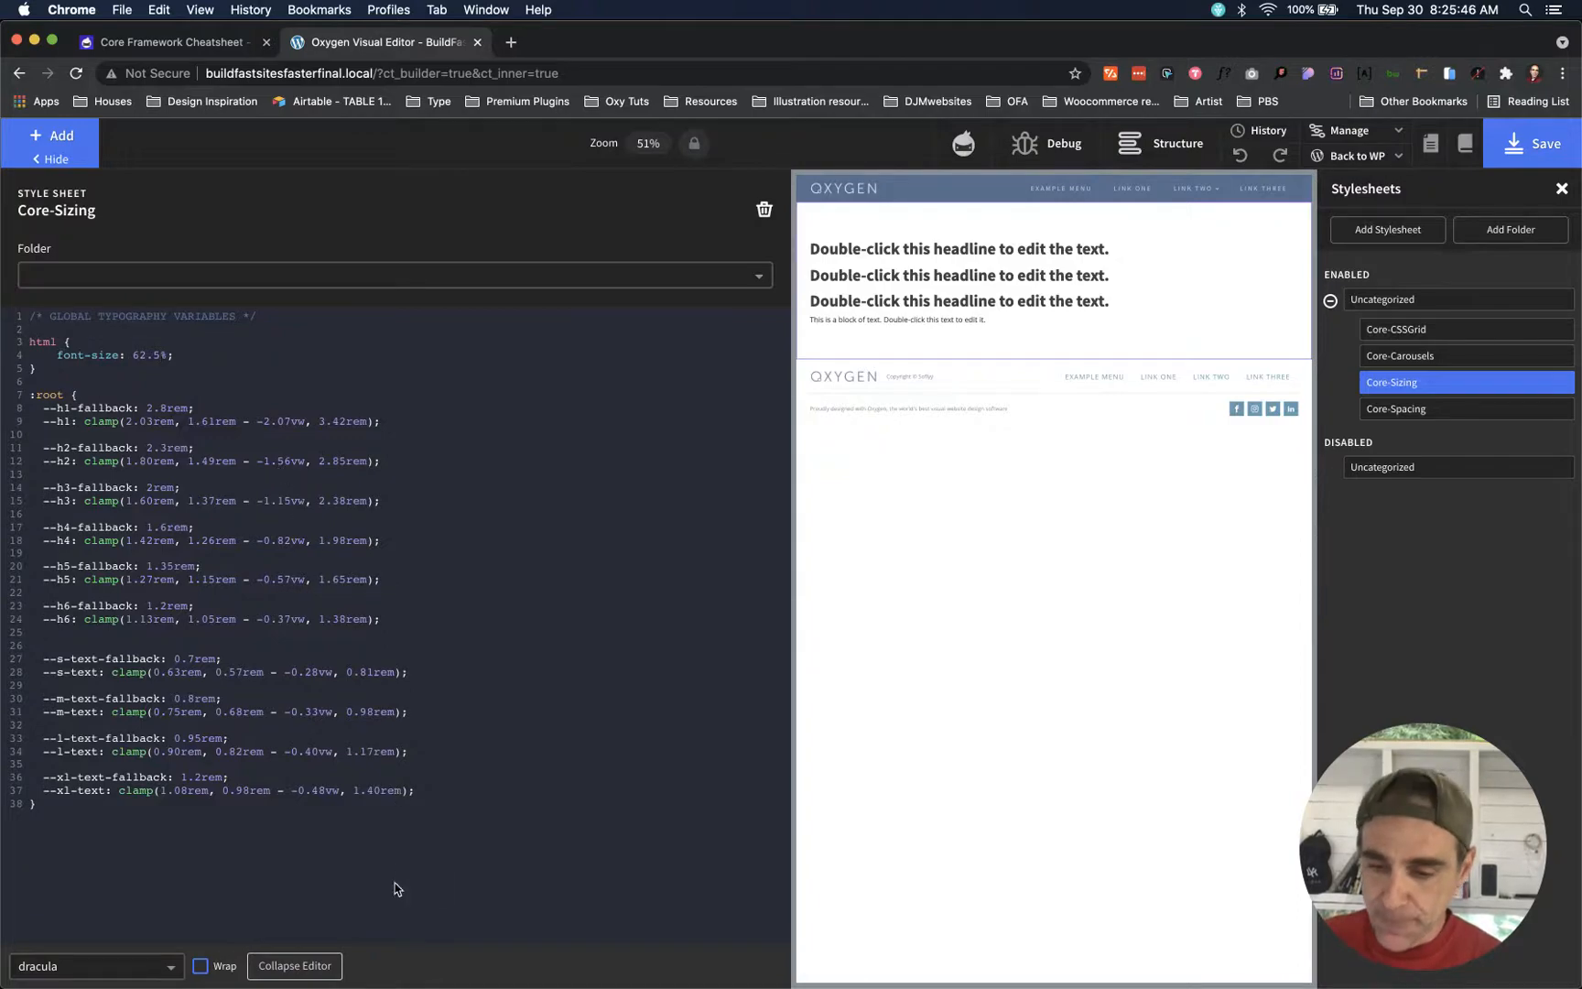
{"action": "left_click", "coordinate": [295, 966]}
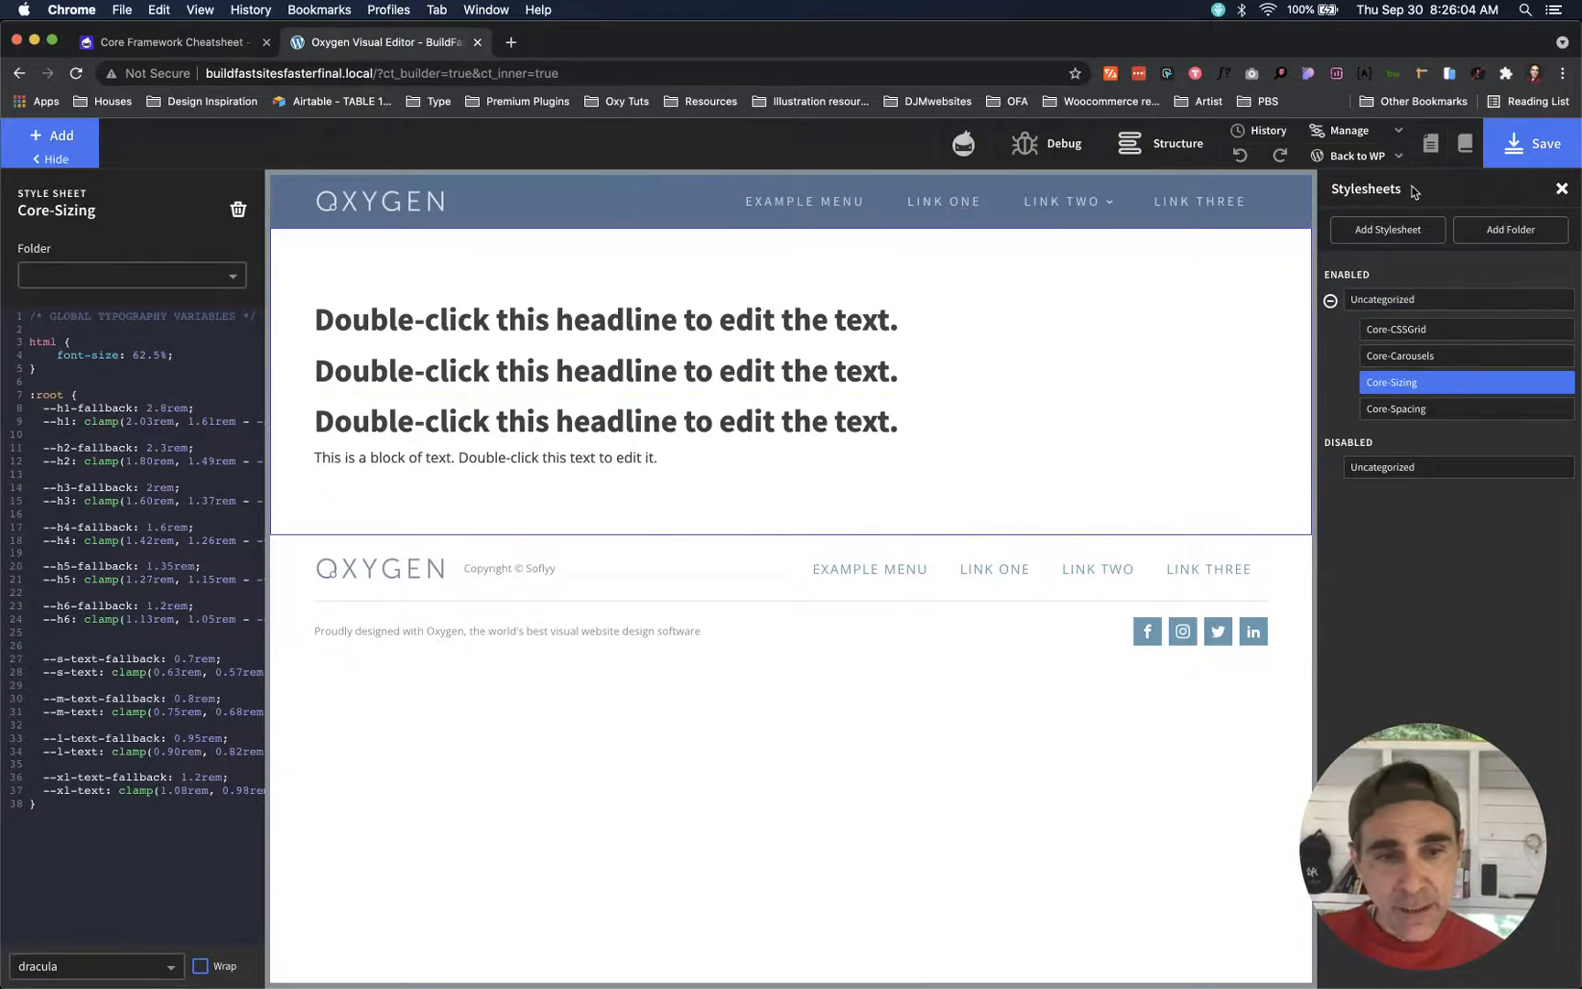
- Open the Headings settings in Global Styles to examine the heading font sizes
{"action": "left_click", "coordinate": [1363, 134]}
{"action": "left_click", "coordinate": [1354, 160]}
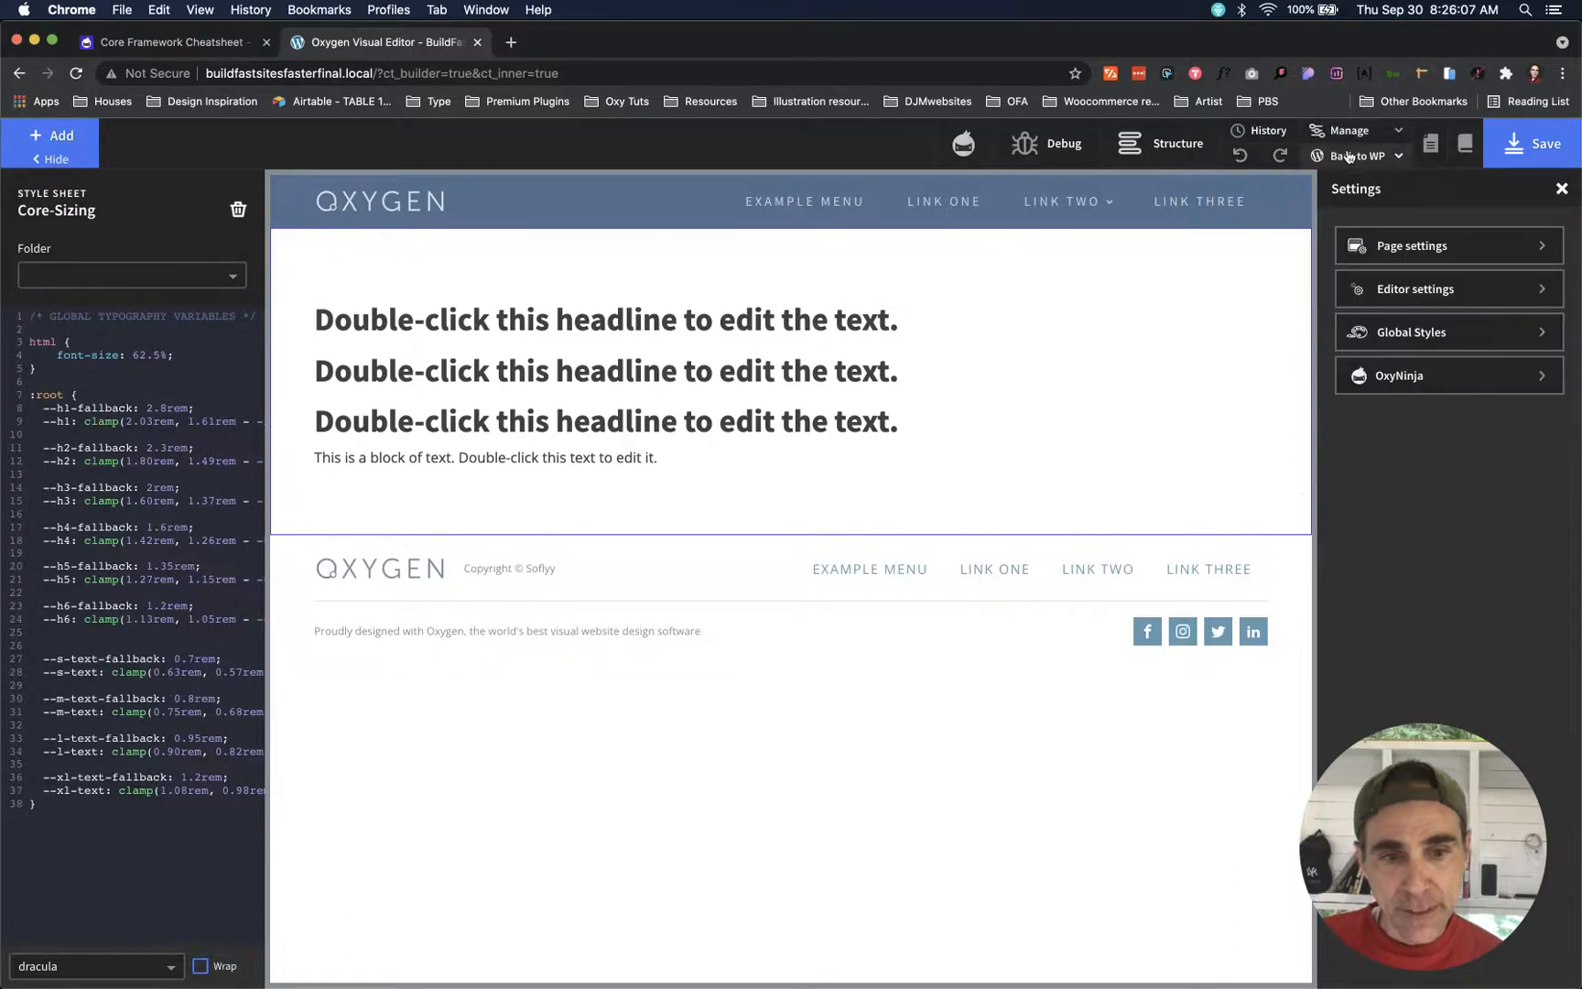
{"action": "left_click", "coordinate": [1415, 332]}
{"action": "left_click", "coordinate": [1387, 388]}
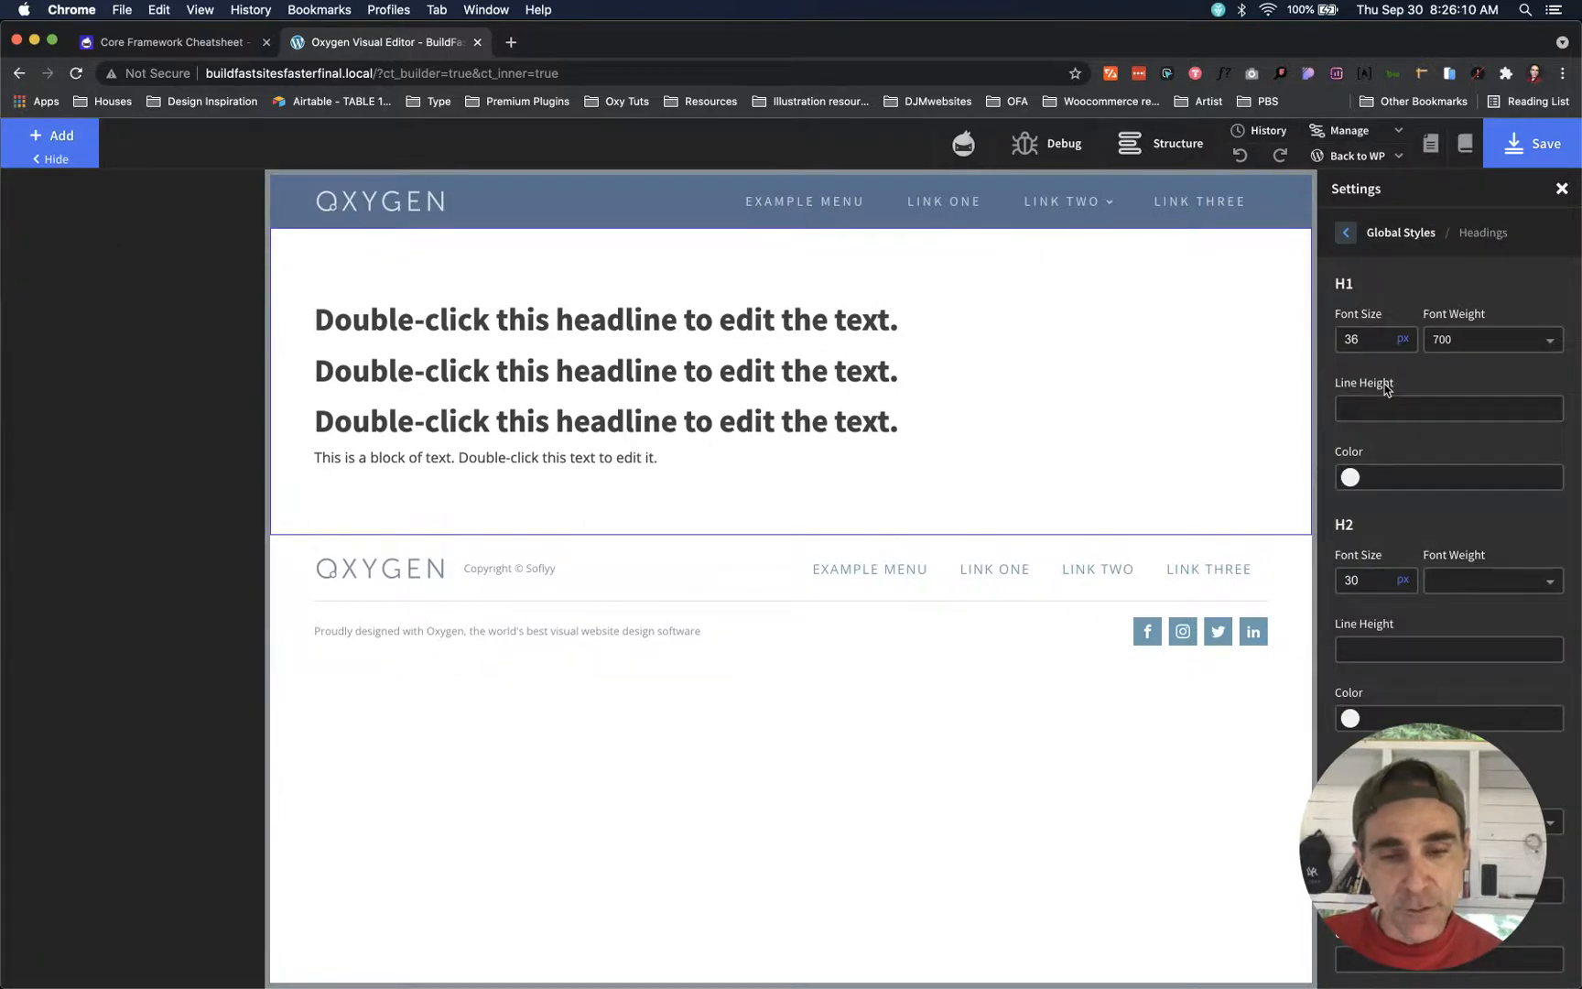
- Open the bookmarked Fluid-responsive font-size calculator in a new tab and review its range, viewport and CSS method options
{"action": "left_click", "coordinate": [705, 101]}
{"action": "middle_click", "coordinate": [711, 135]}
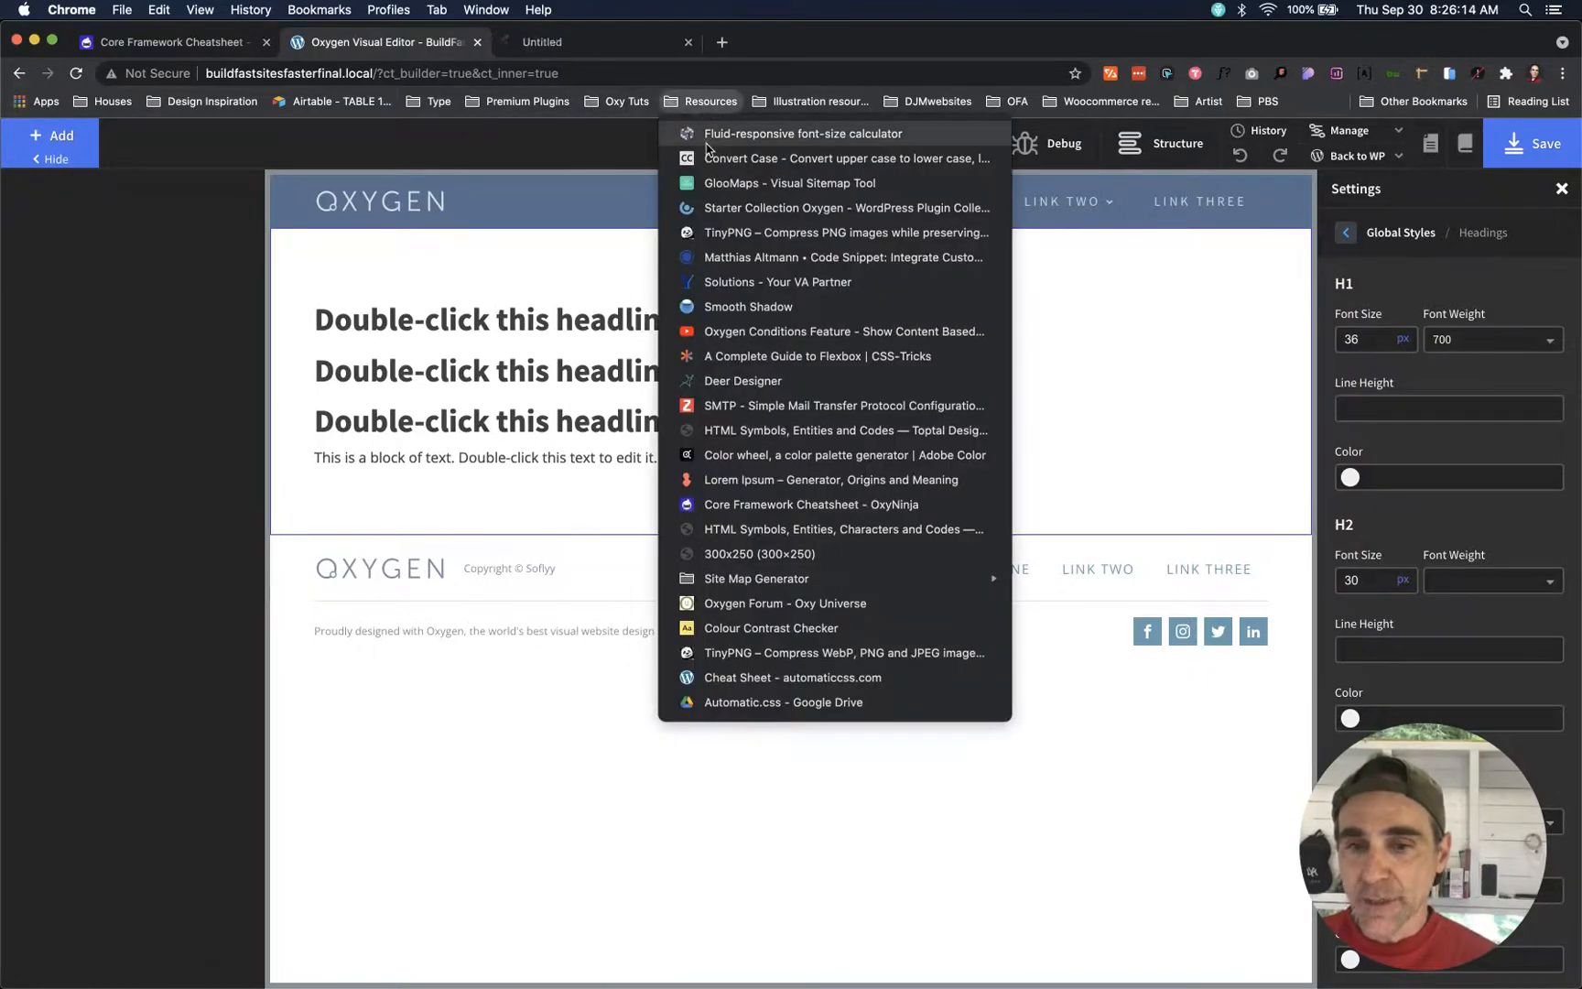
{"action": "left_click", "coordinate": [765, 48]}
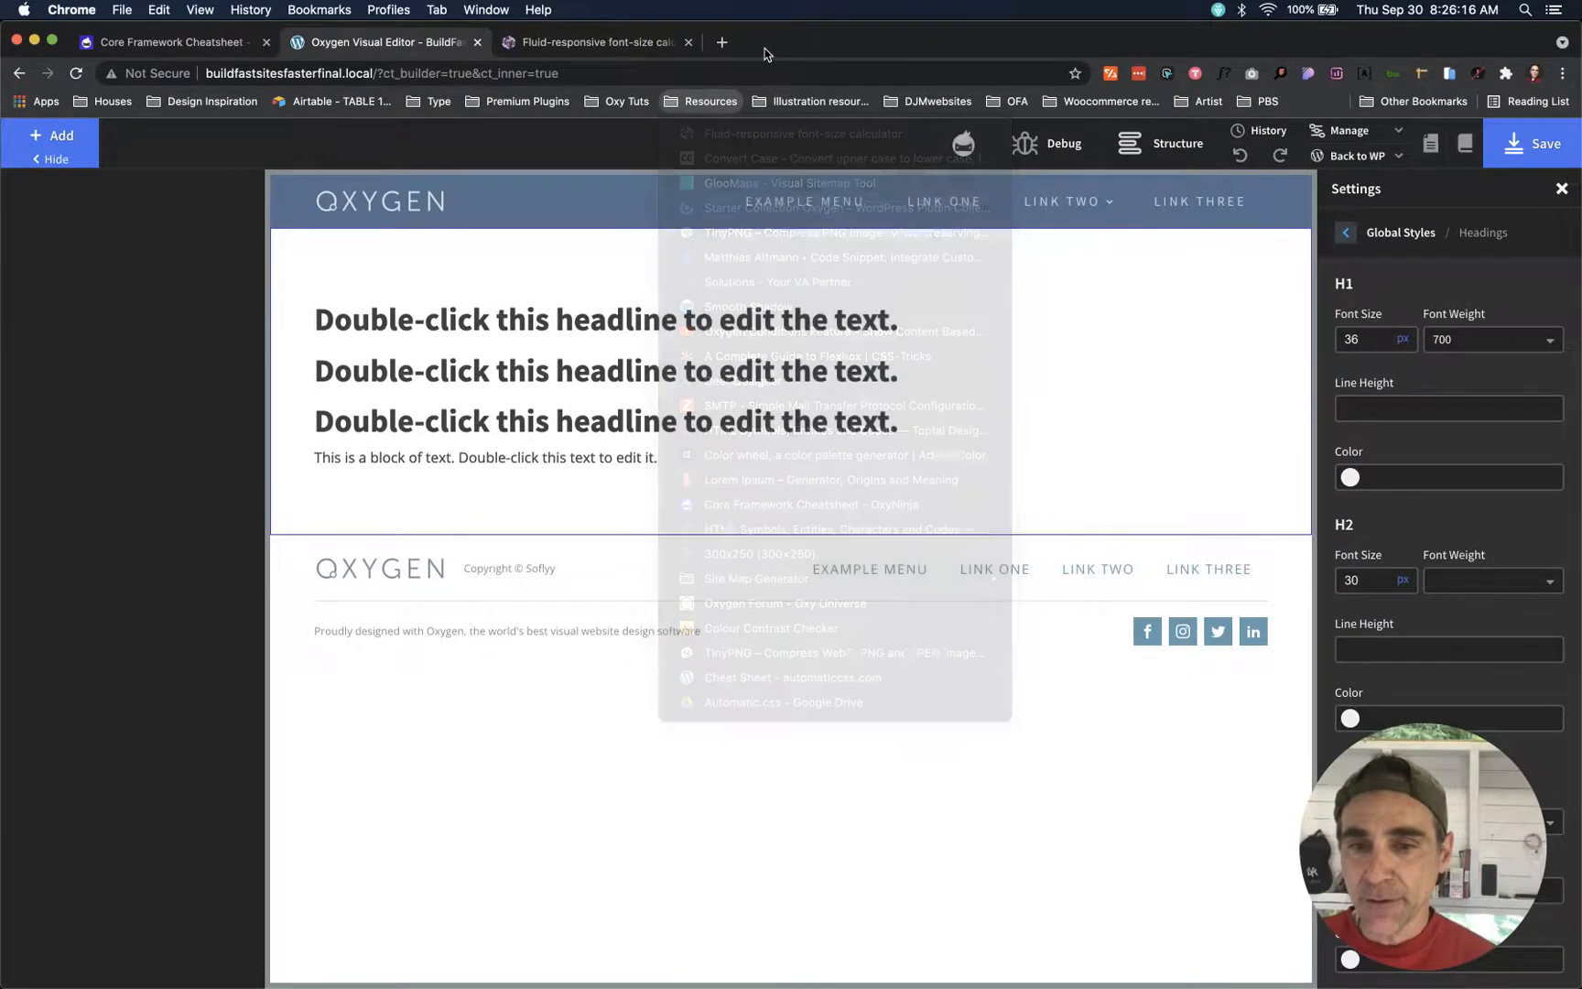
{"action": "left_click", "coordinate": [662, 50]}
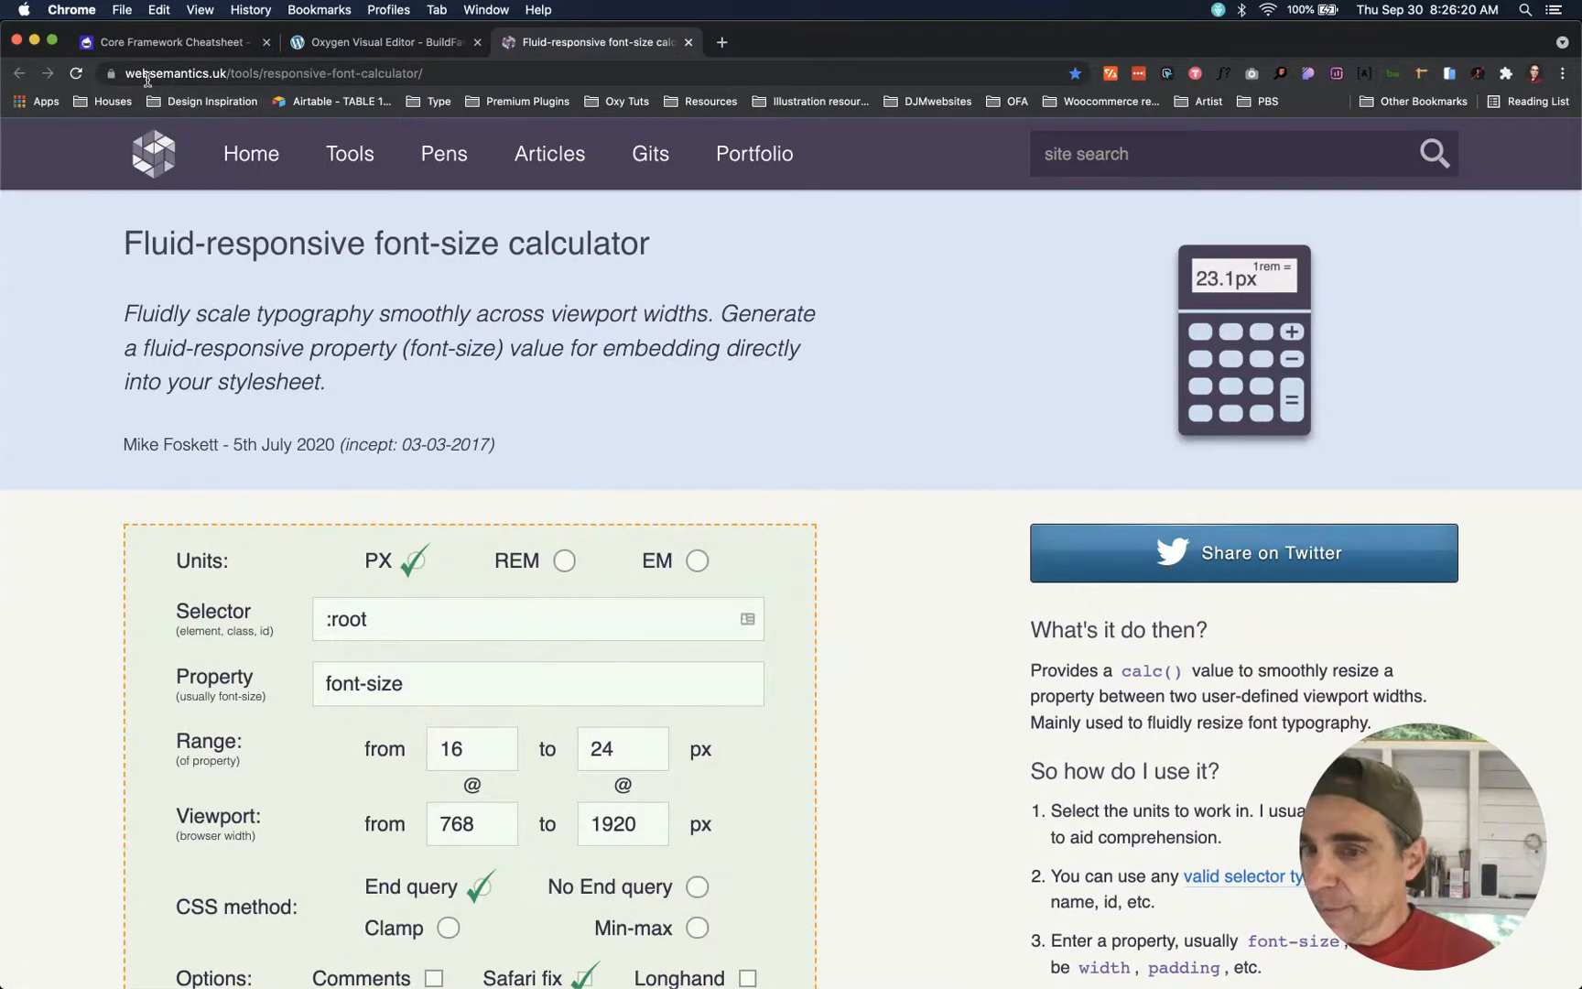
{"action": "scroll", "coordinate": [503, 316], "scroll_direction": "down", "scroll_amount": 2}
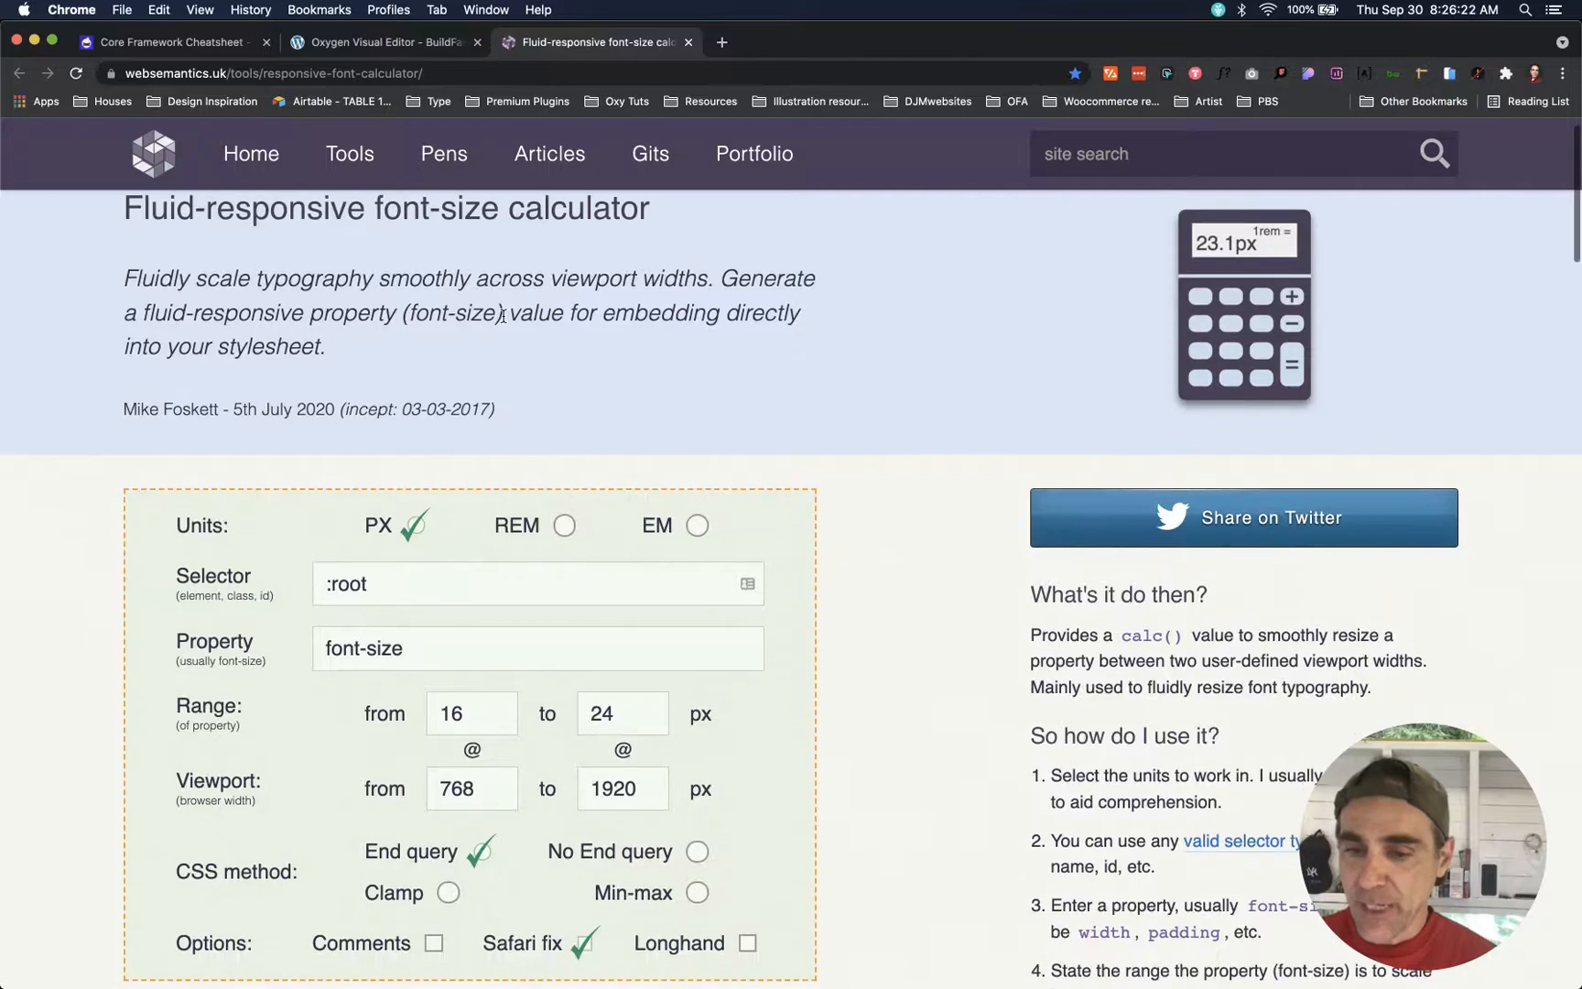
{"action": "scroll", "coordinate": [503, 316], "scroll_direction": "down", "scroll_amount": 5}
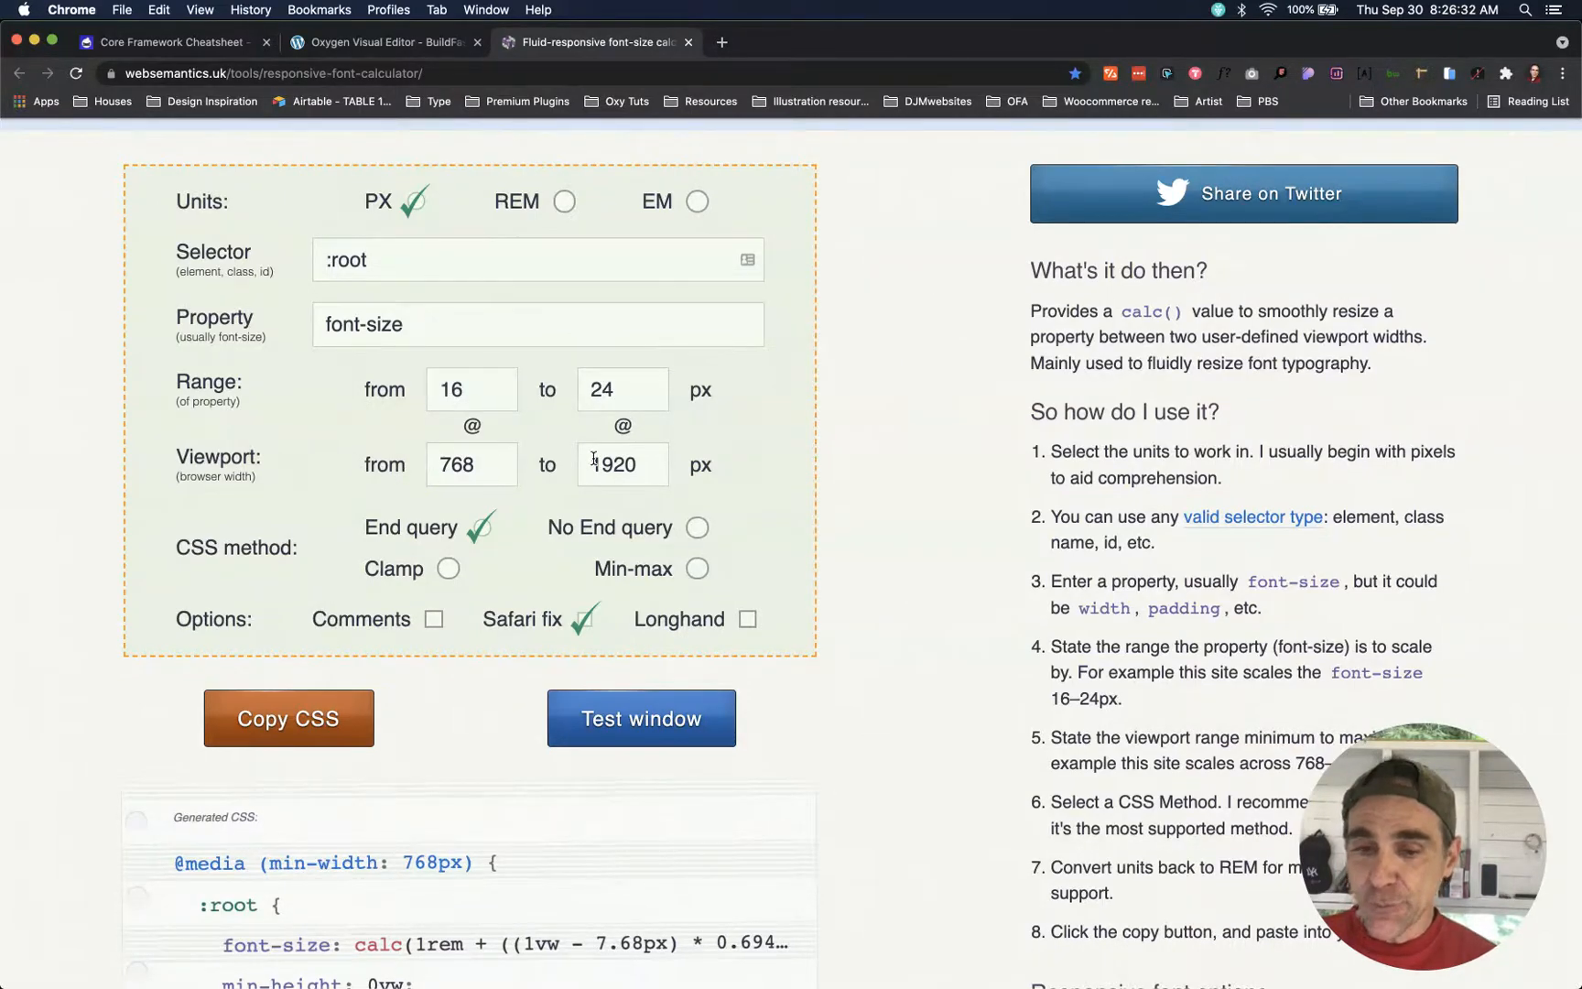
- Check the page width under Width & Breakpoints in Oxygen's Global Styles, then return to the font-size calculator
{"action": "left_click", "coordinate": [389, 43]}
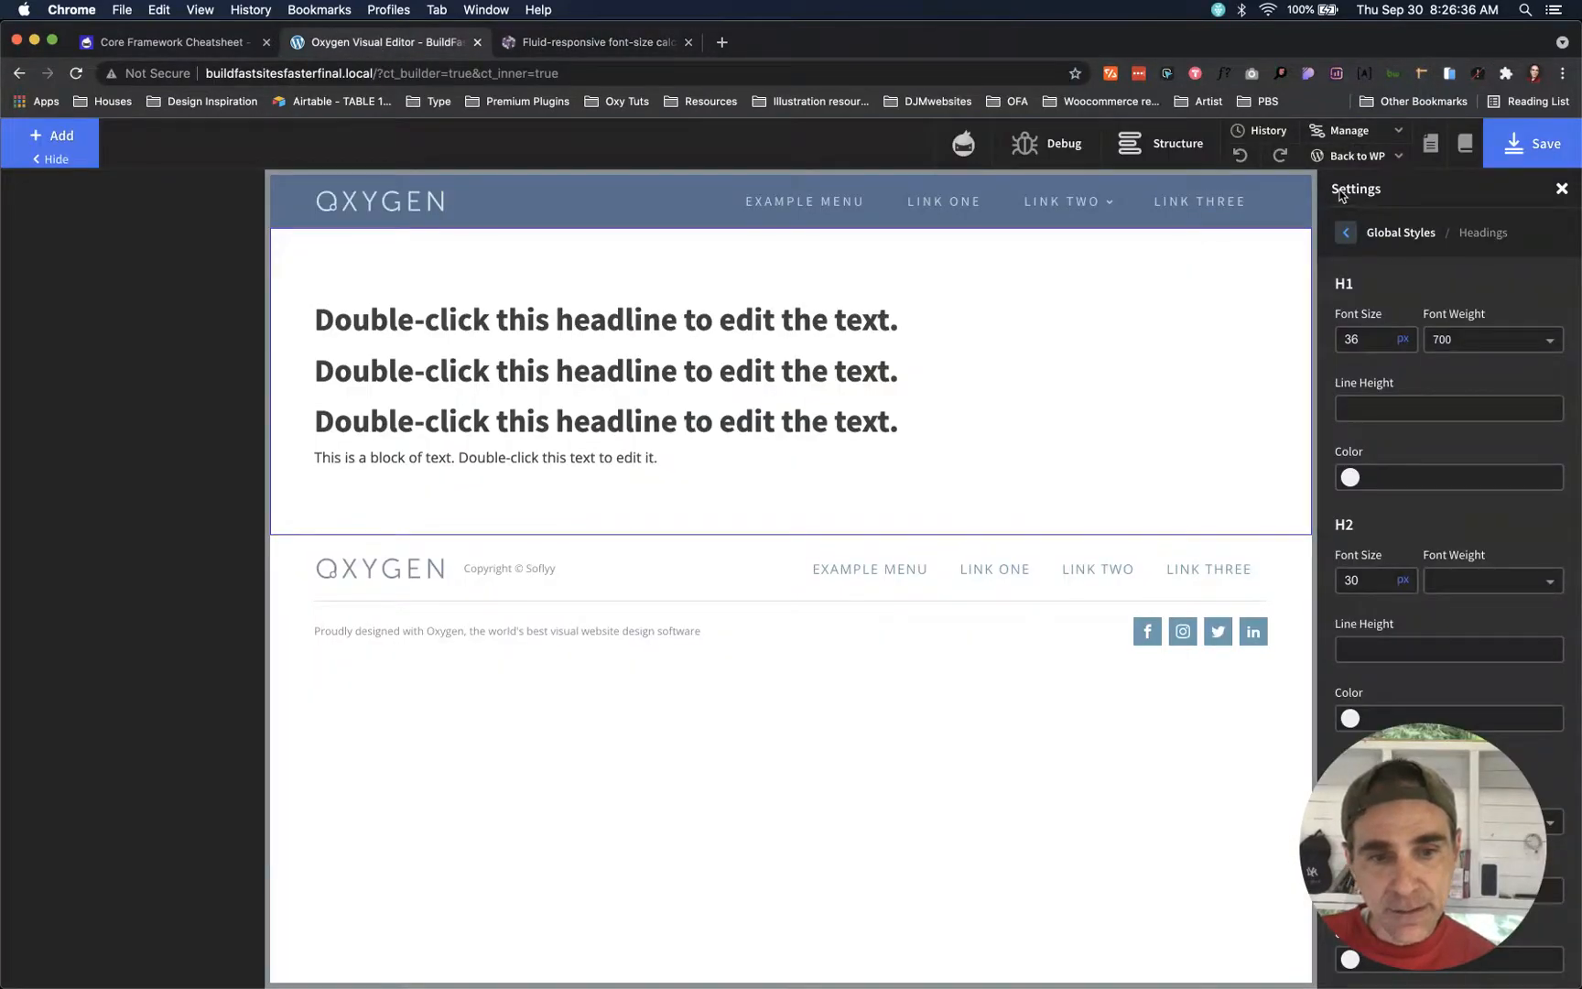
{"action": "left_click", "coordinate": [1346, 233]}
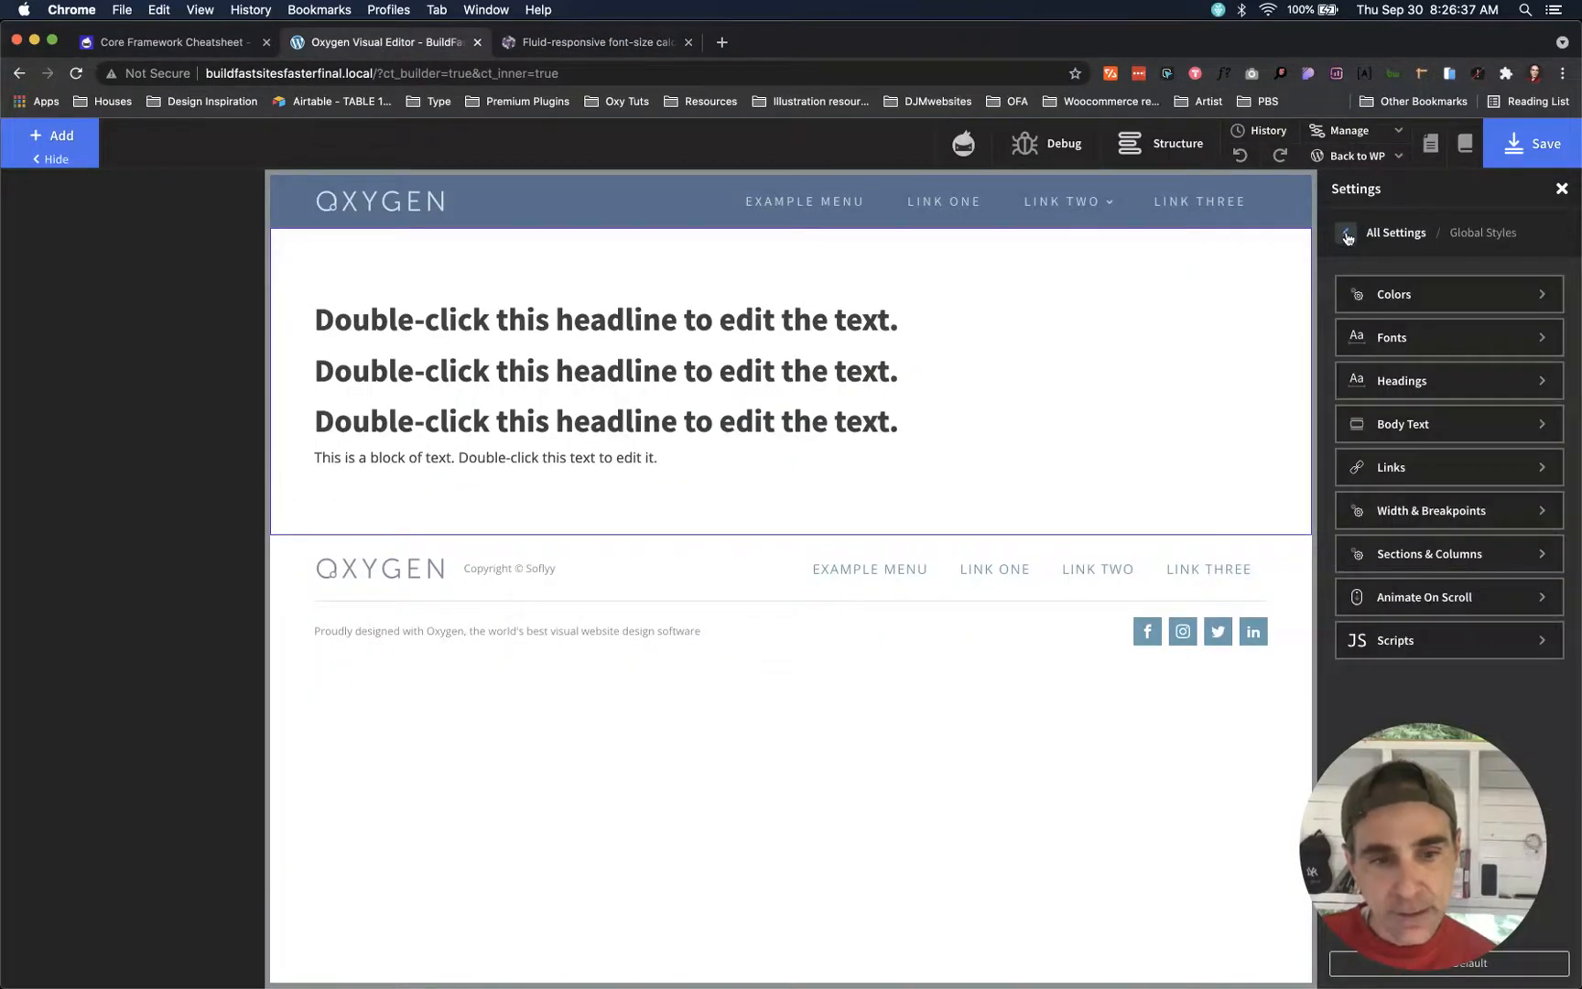
{"action": "left_click", "coordinate": [1443, 511]}
{"action": "left_click", "coordinate": [1376, 314]}
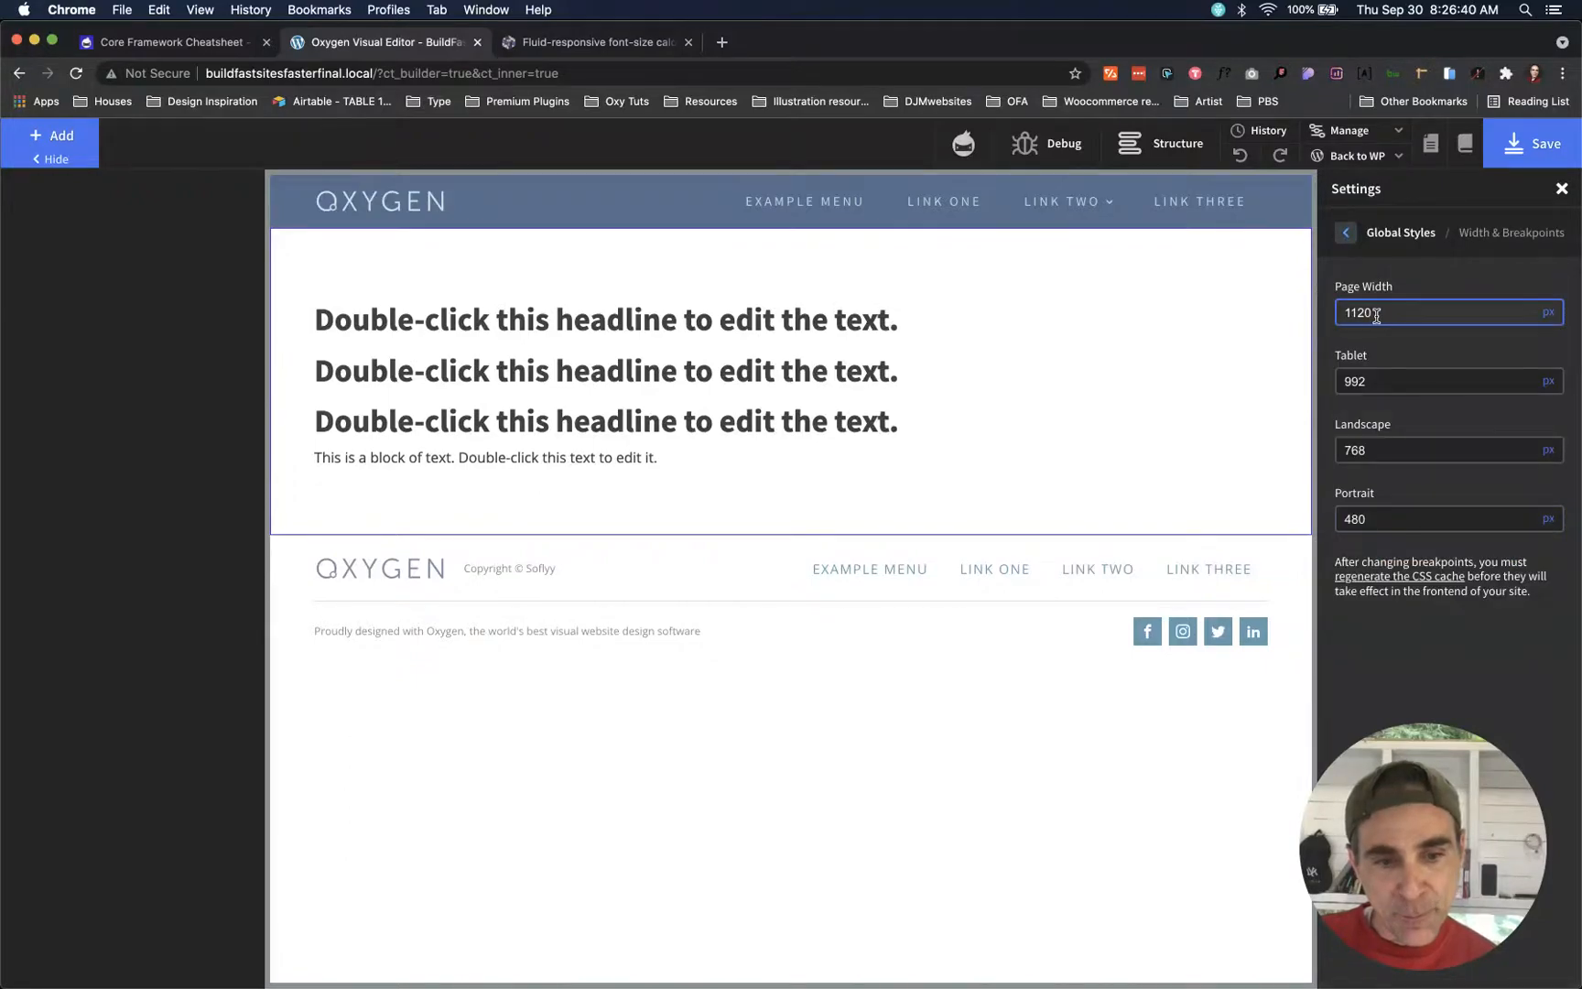
{"action": "left_click", "coordinate": [612, 42]}
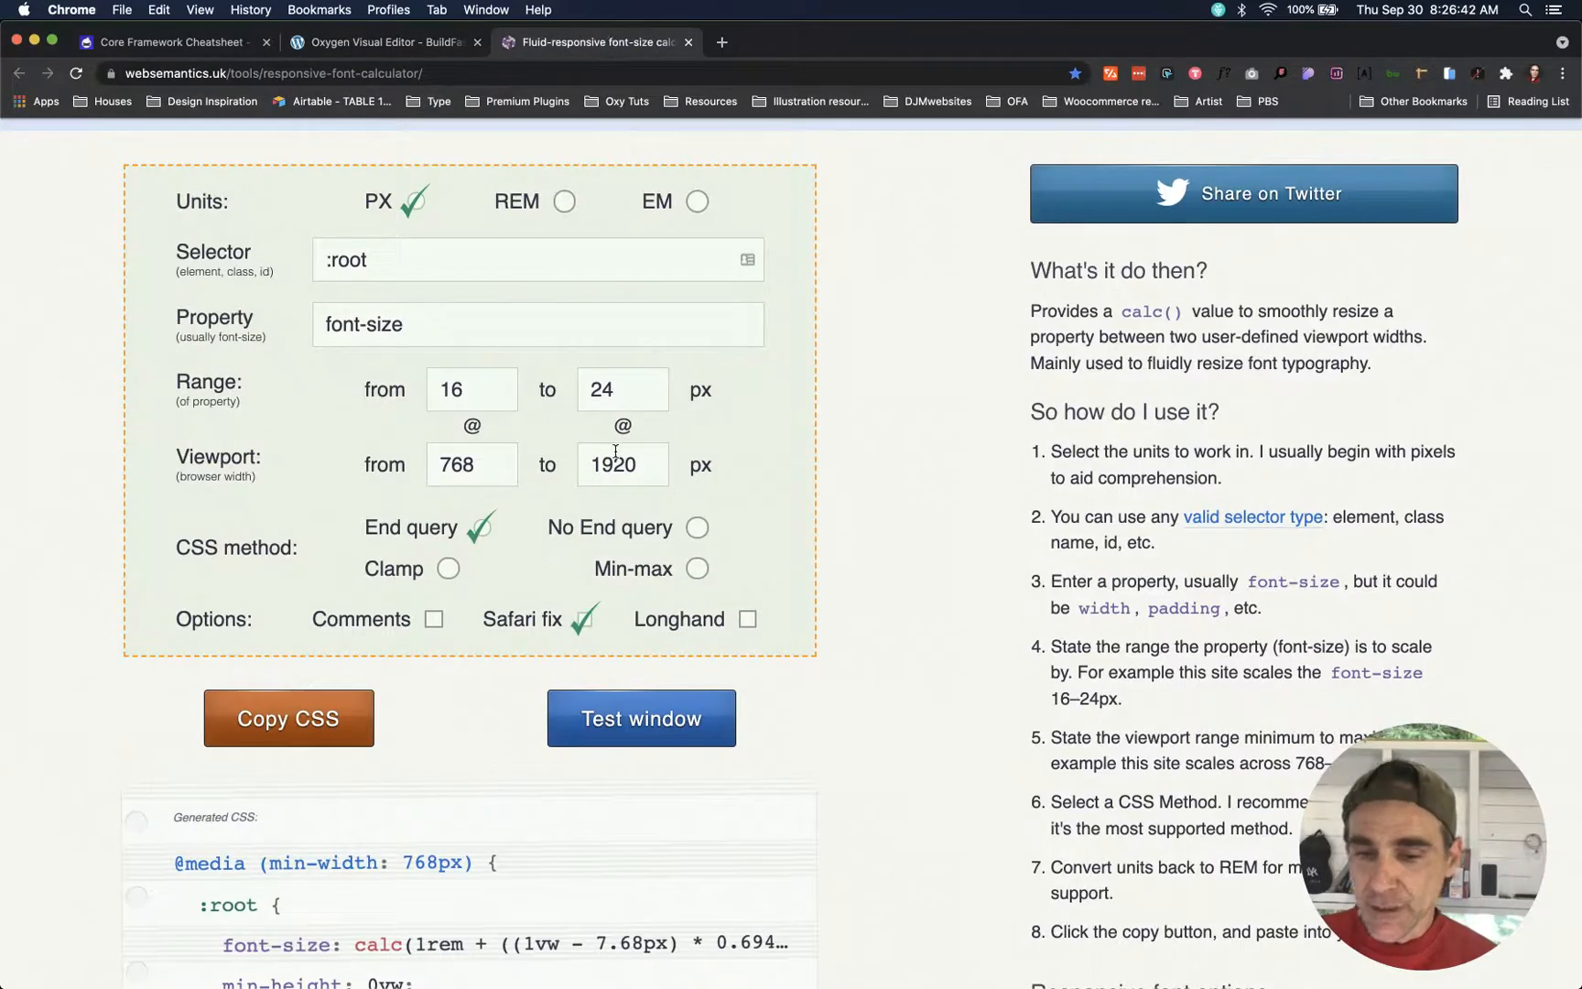
- Try to enter a viewport range from 32 to 112 with the calculator units in PX
{"action": "left_click_drag", "start_coordinate": [638, 465], "coordinate": [583, 459]}
{"action": "type", "text": "112"}
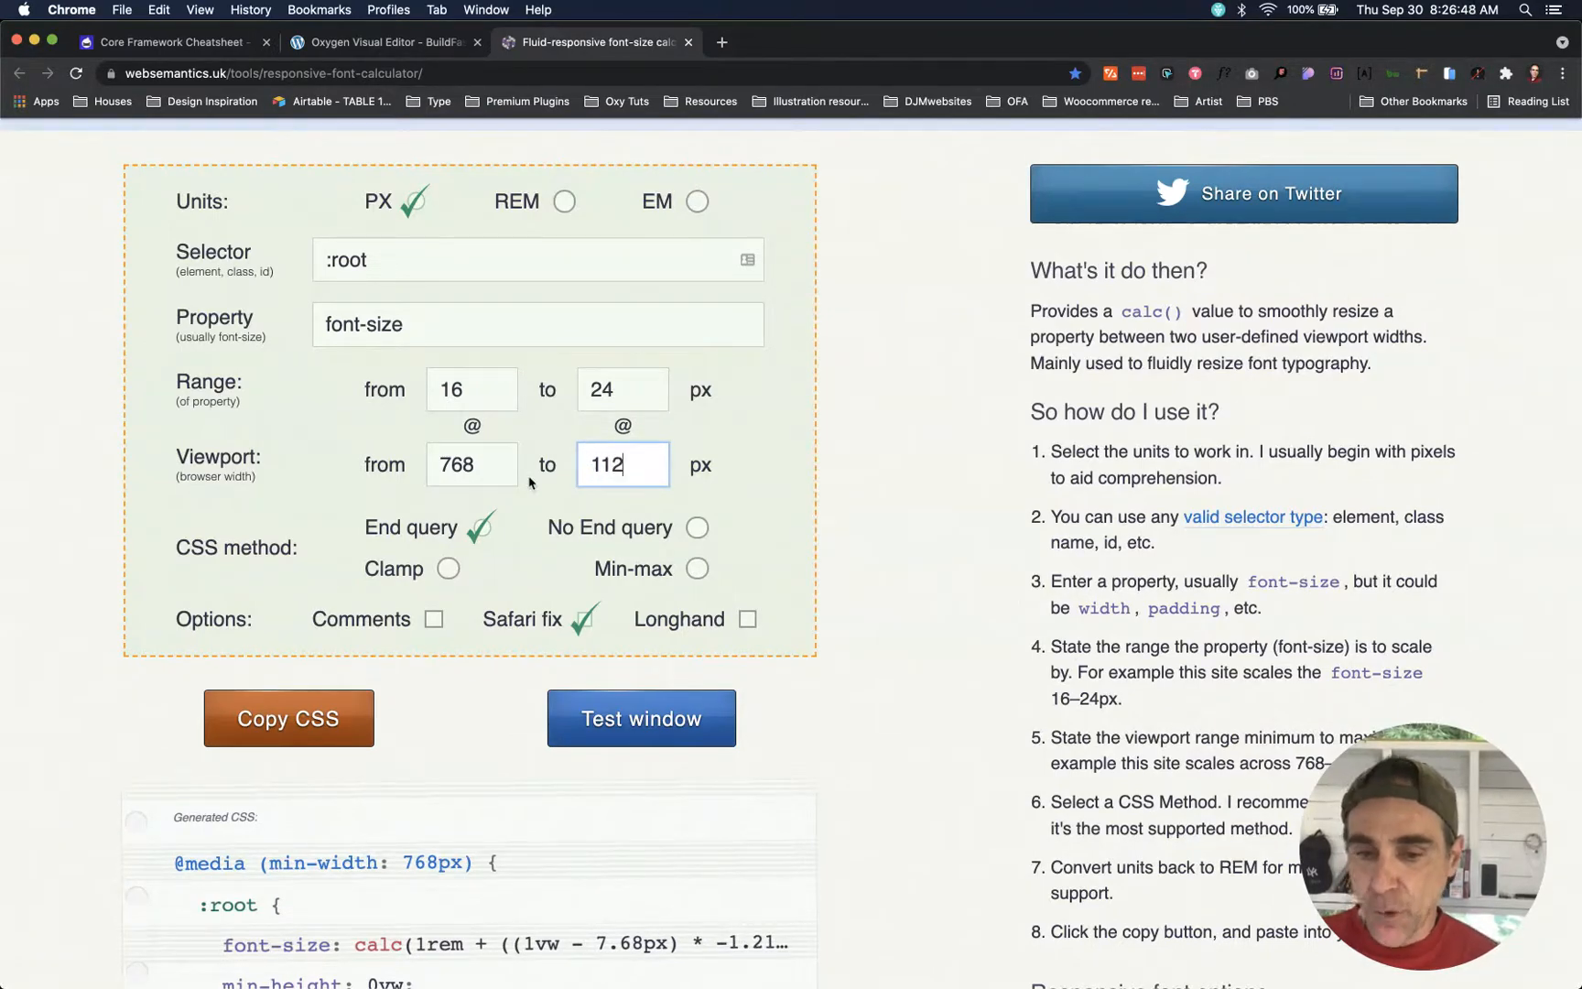
{"action": "left_click_drag", "start_coordinate": [483, 464], "coordinate": [420, 472]}
{"action": "type", "text": "32"}
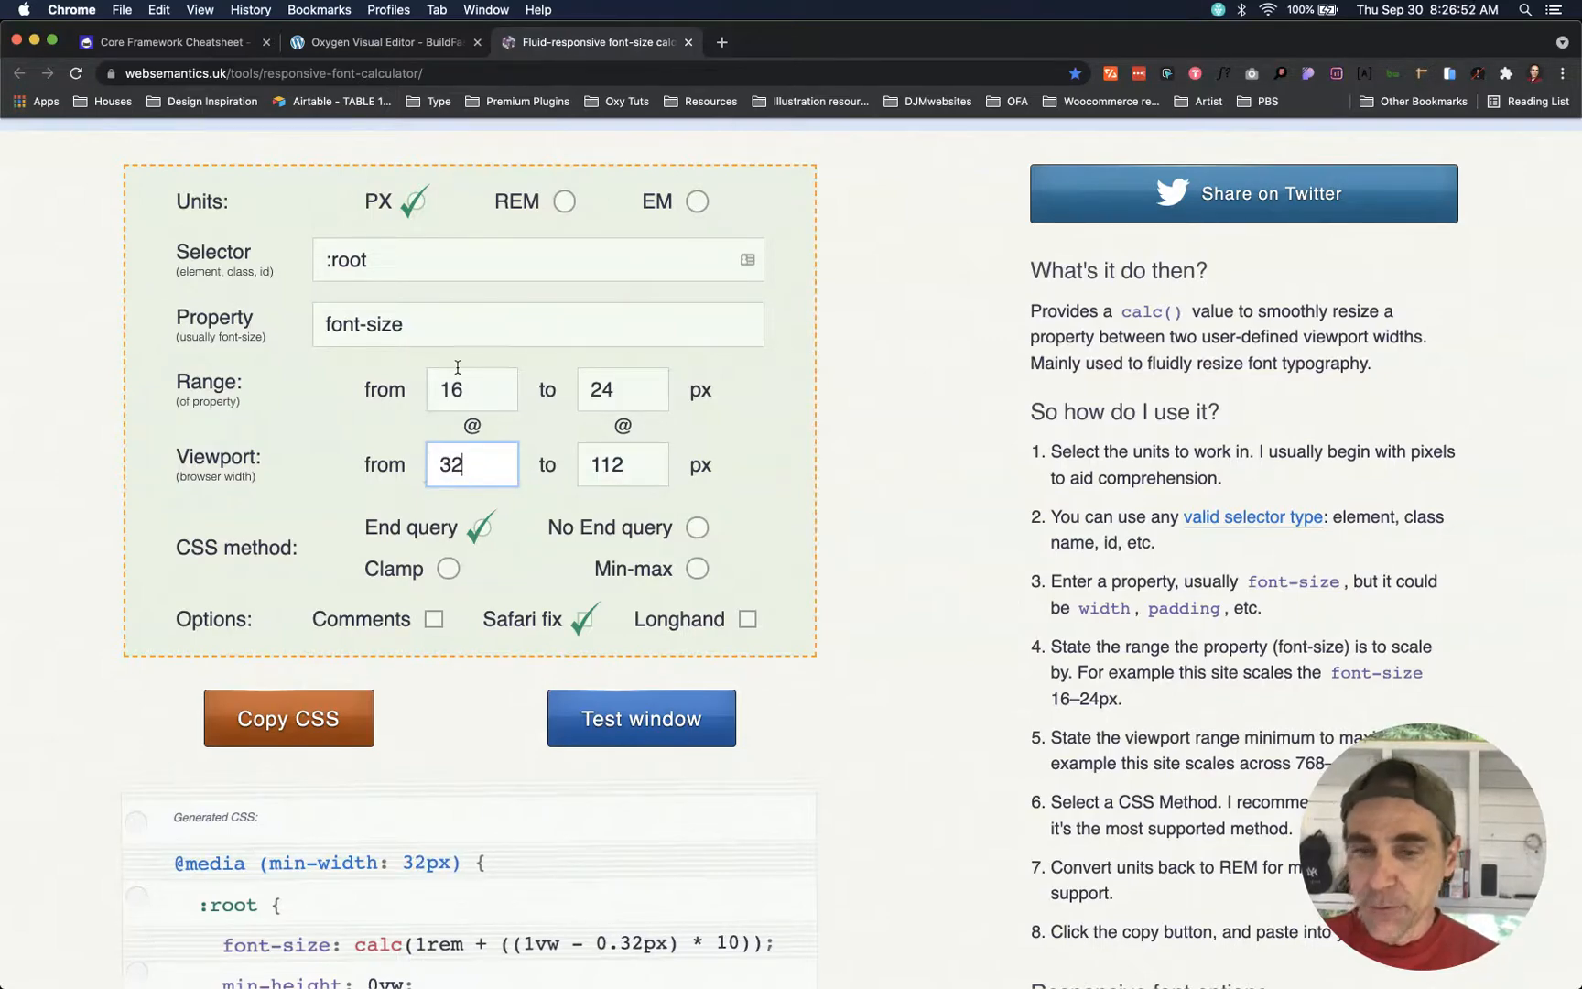
- Switch the calculator to REM units and the Clamp method, and set the font-size range from 4 to 4.8 rem
{"action": "left_click", "coordinate": [563, 203]}
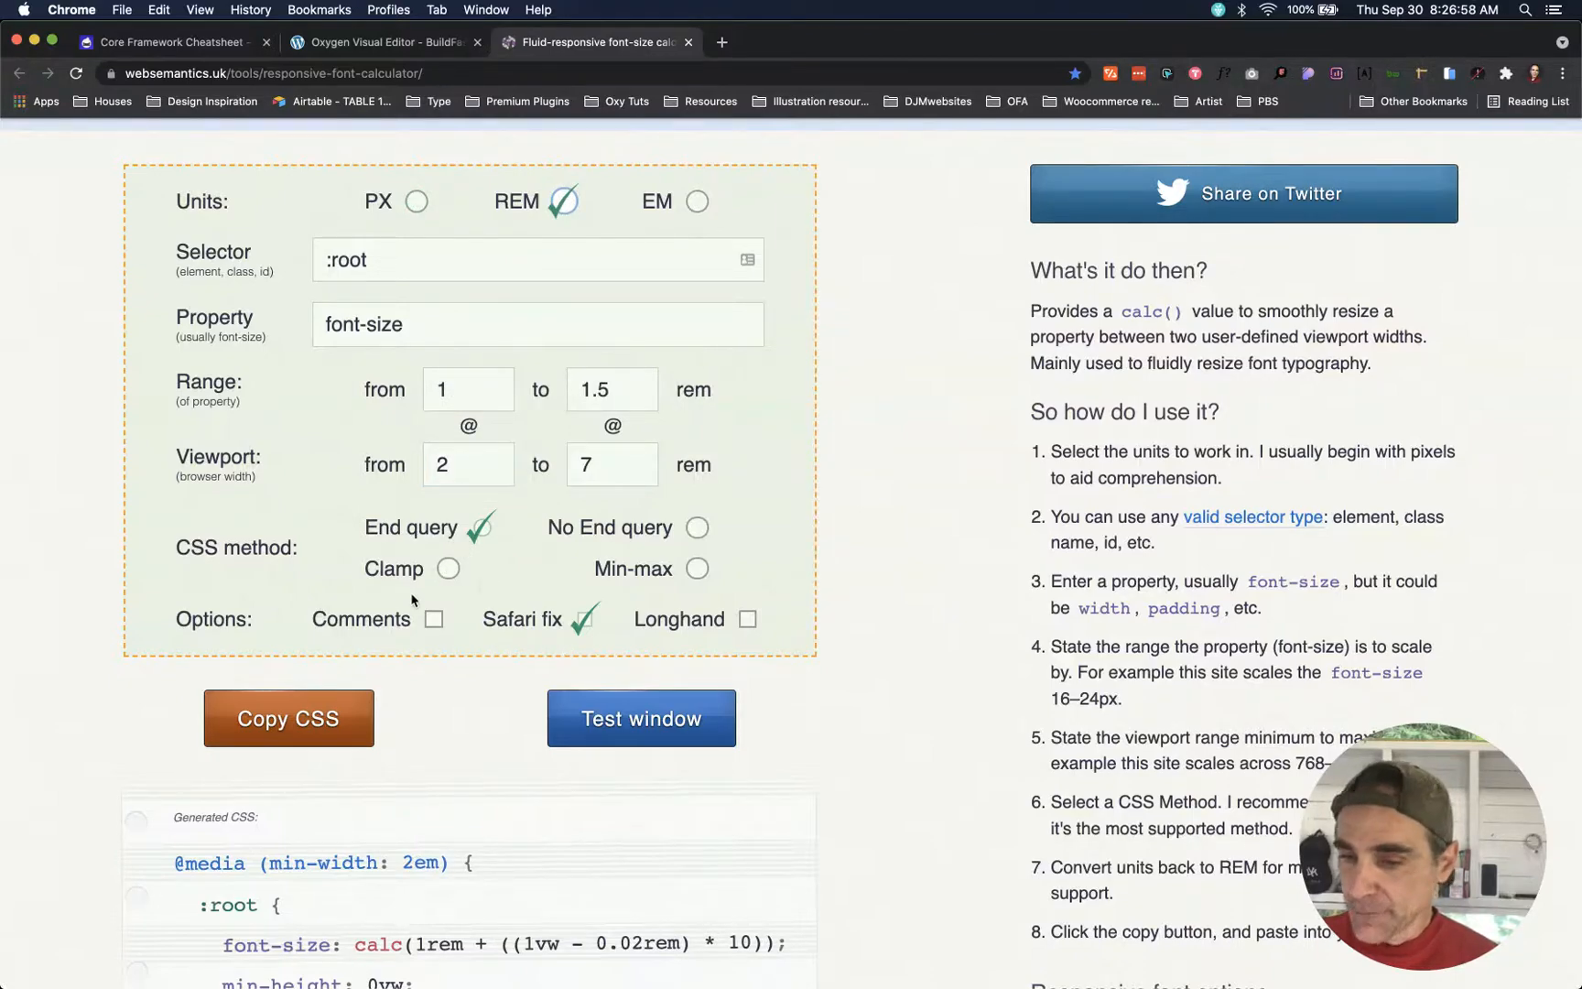
{"action": "left_click", "coordinate": [449, 572]}
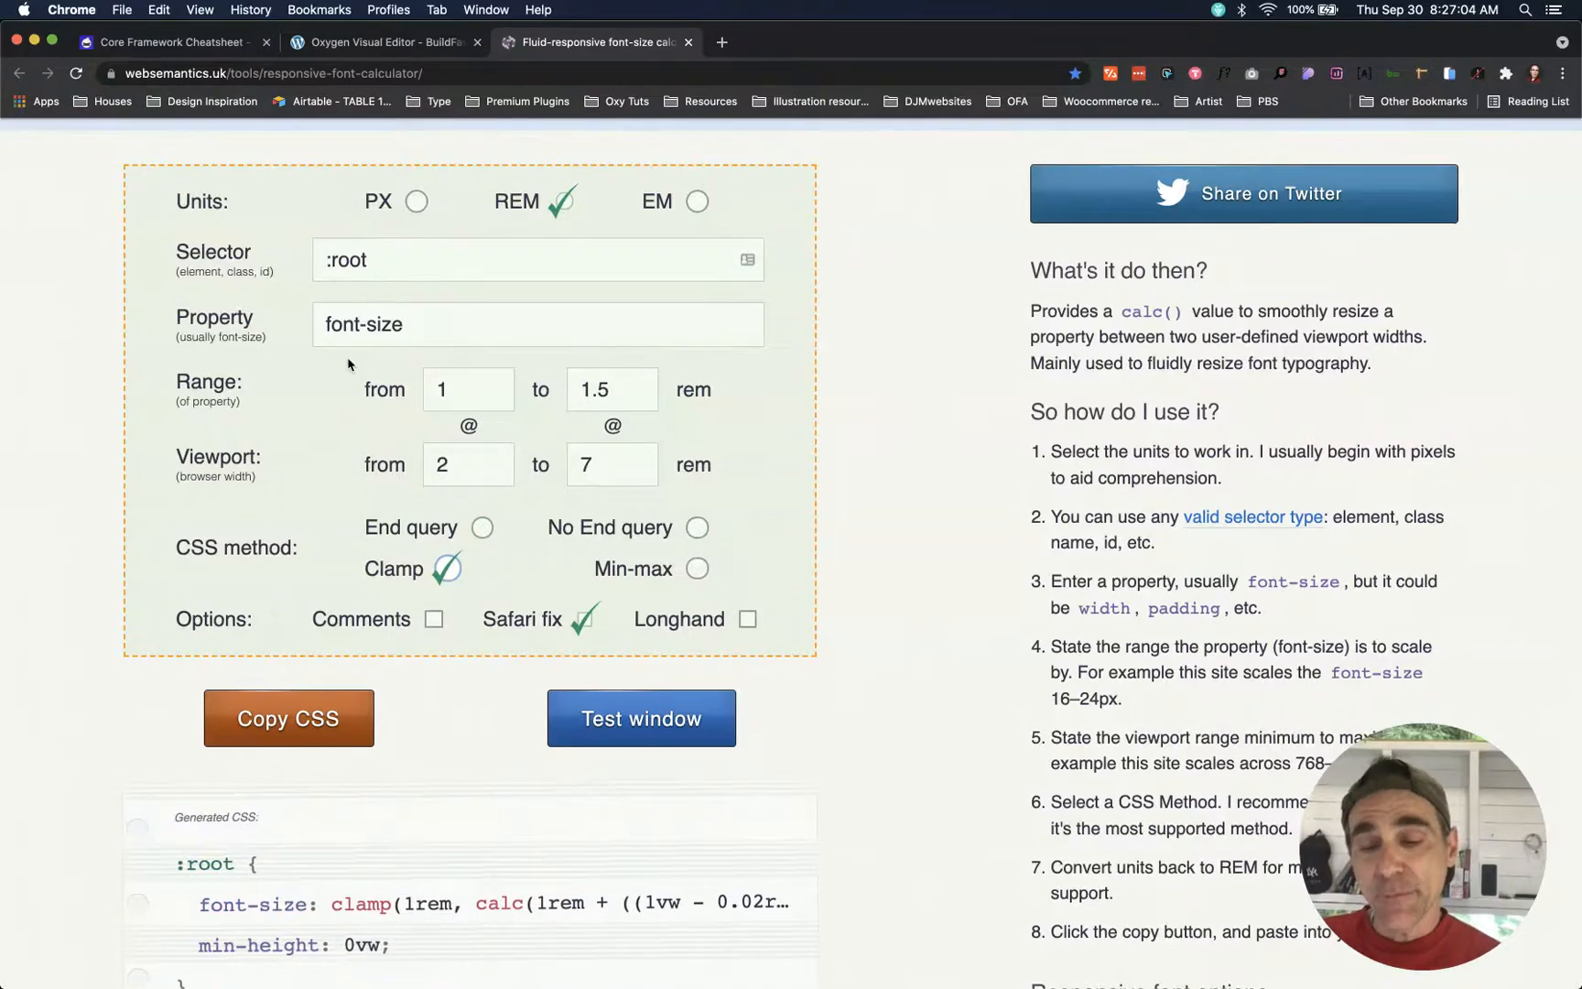
{"action": "left_click_drag", "start_coordinate": [622, 389], "coordinate": [548, 384]}
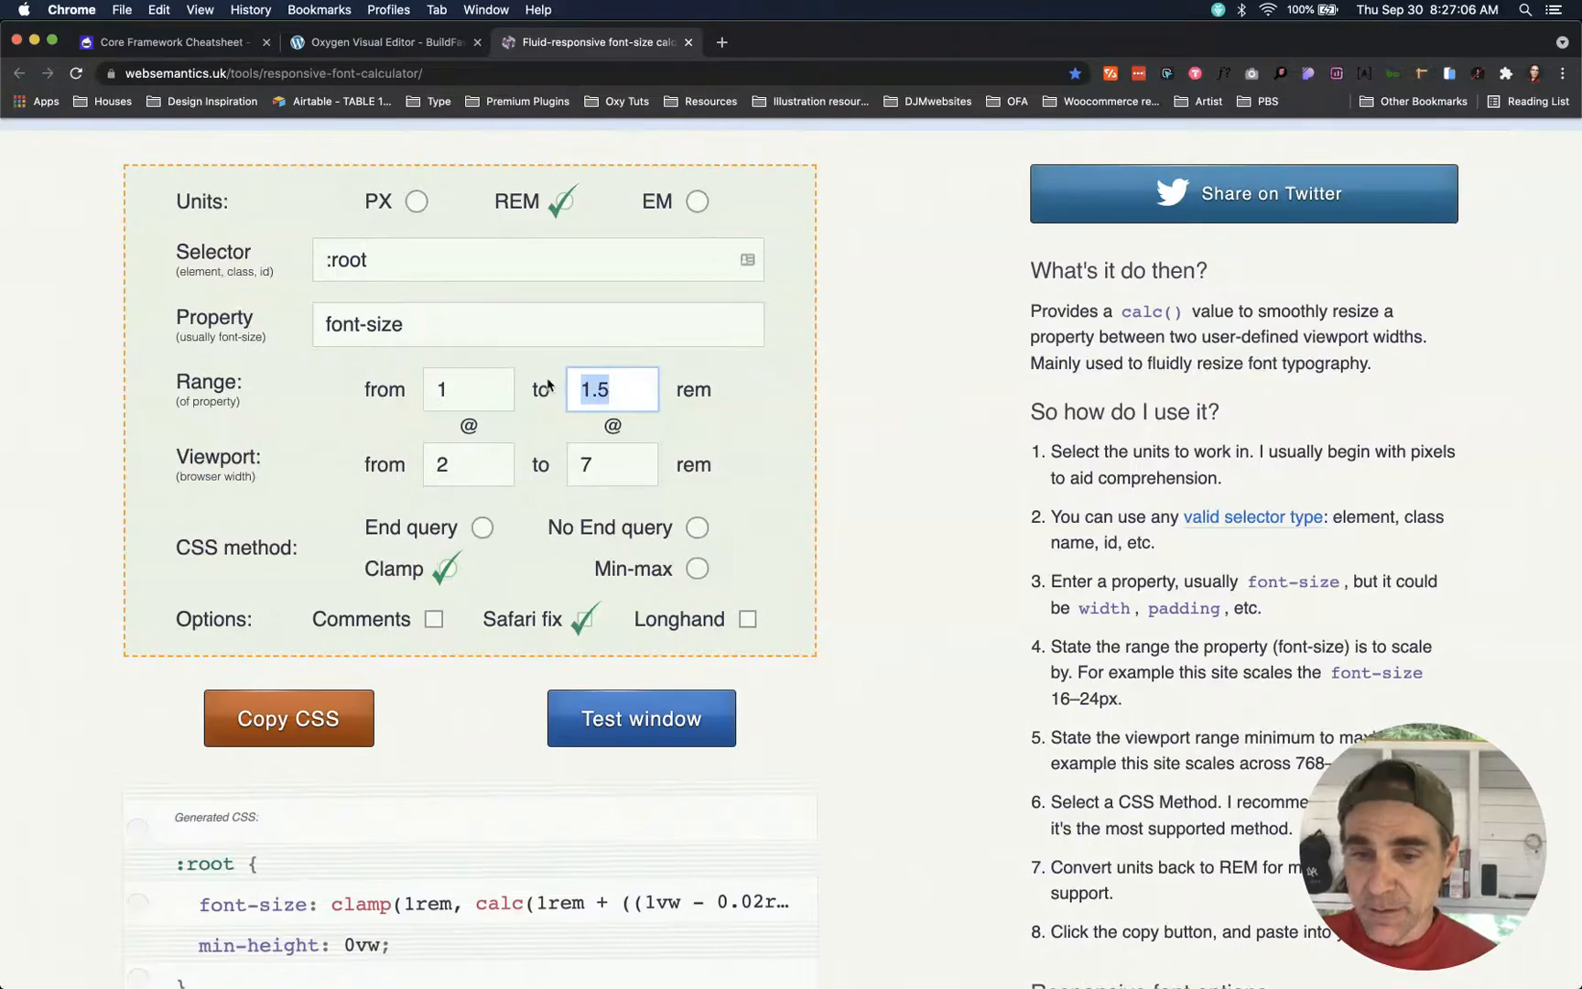
{"action": "type", "text": "4.8"}
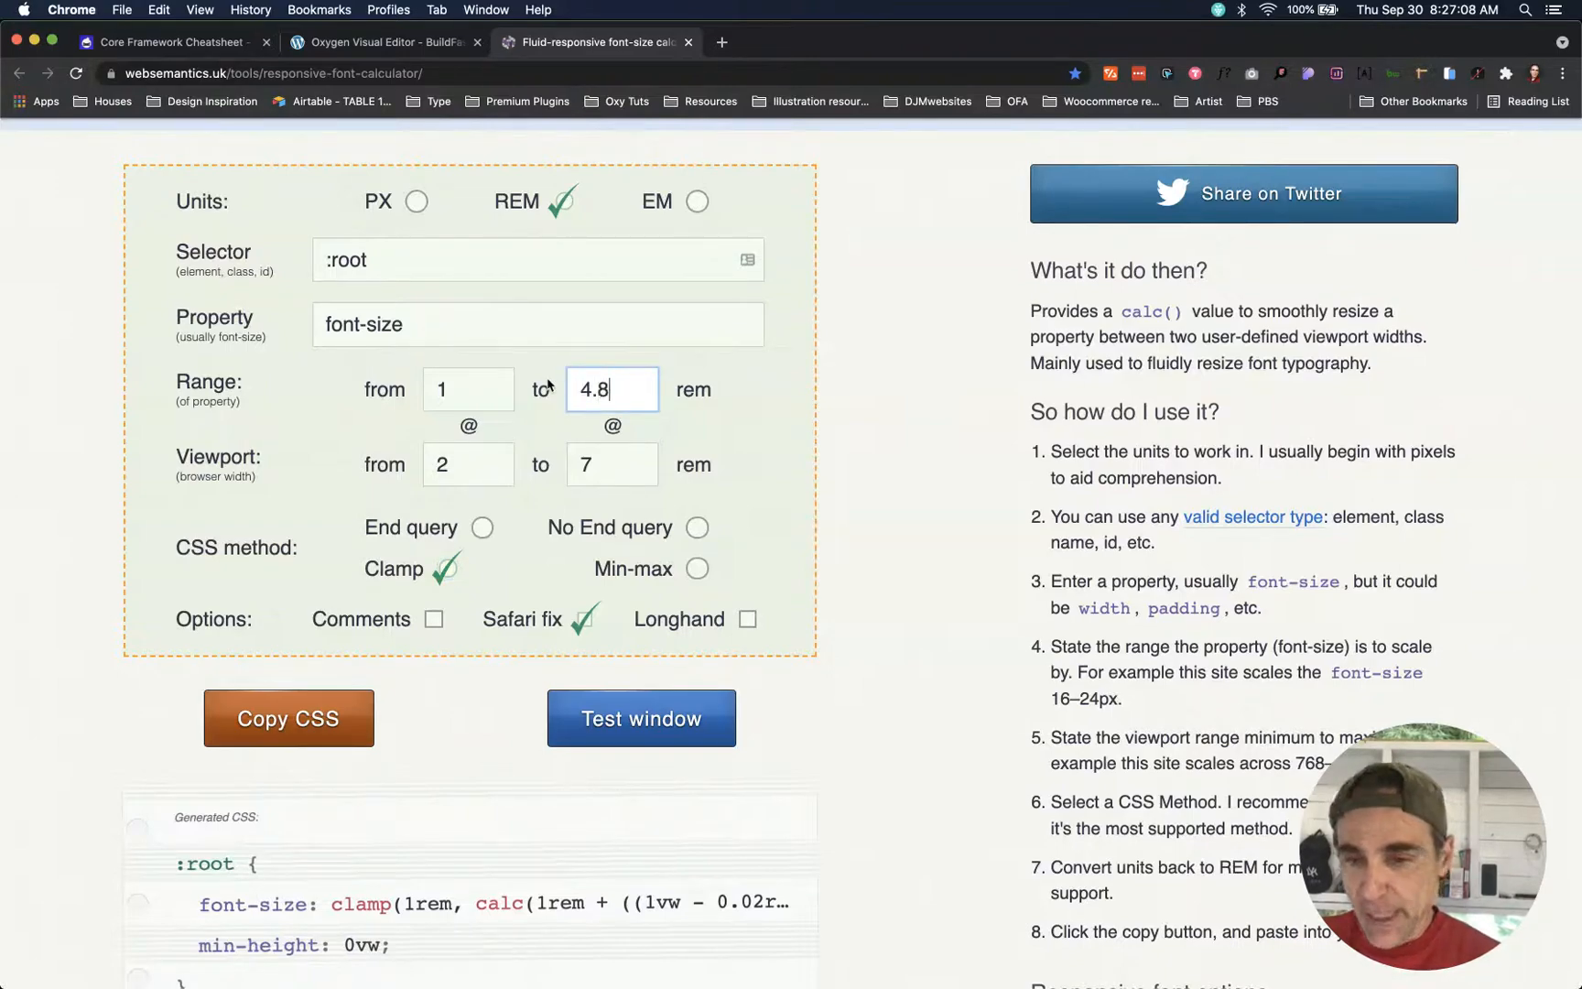
{"action": "double_click", "coordinate": [465, 387]}
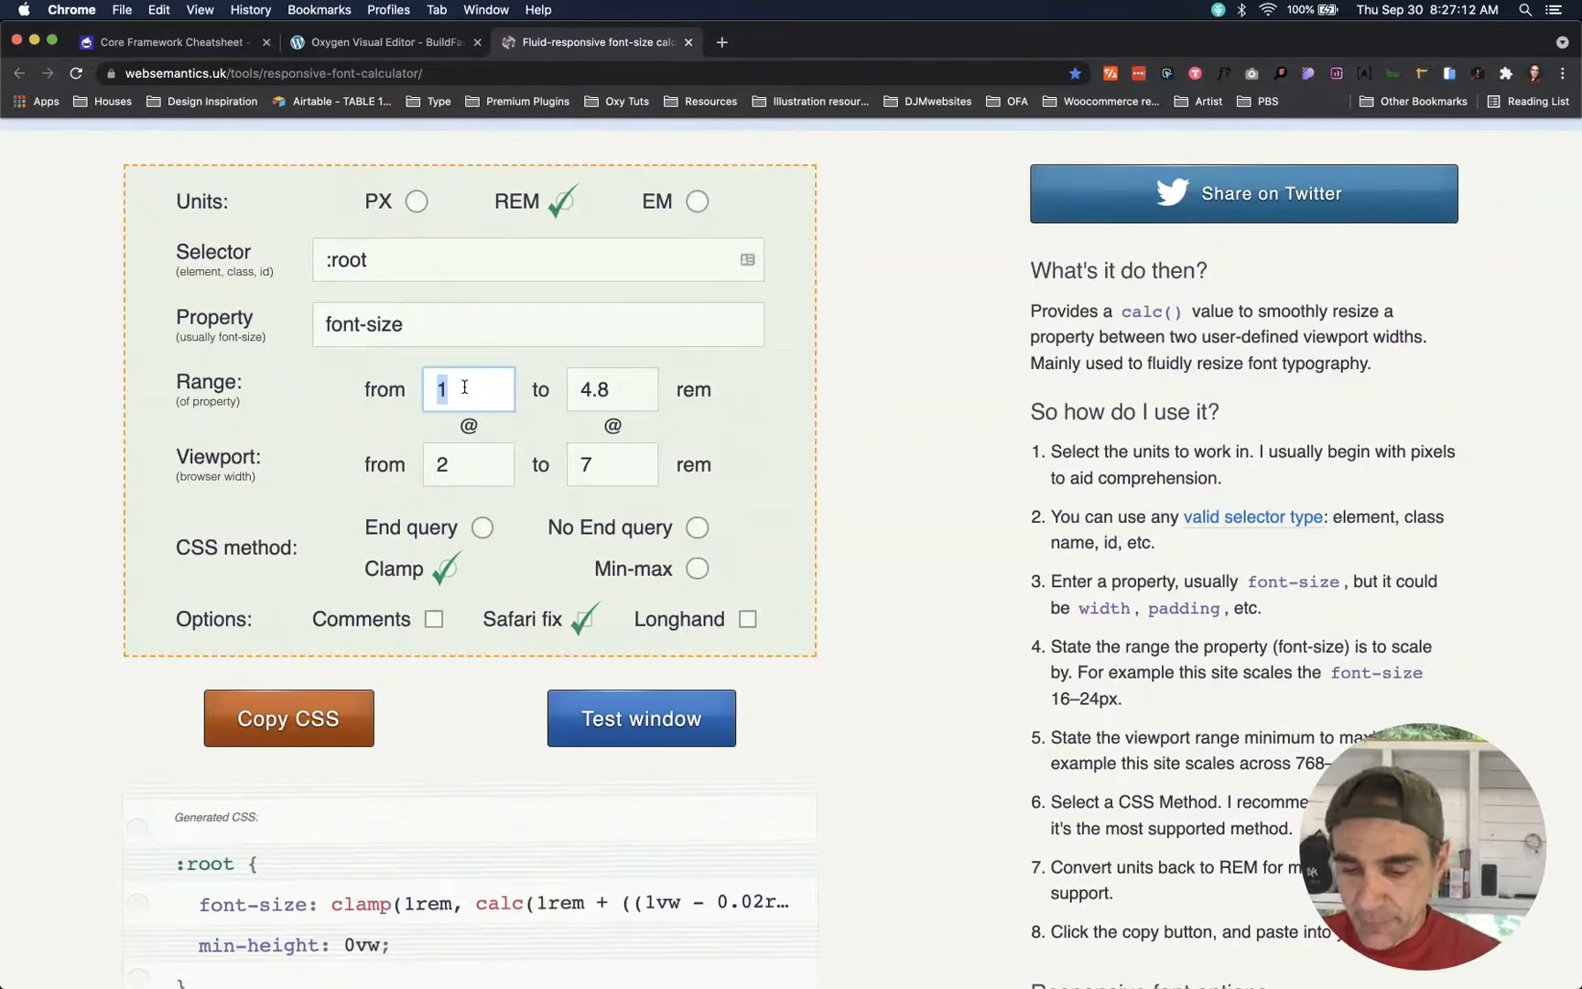
{"action": "type", "text": "4"}
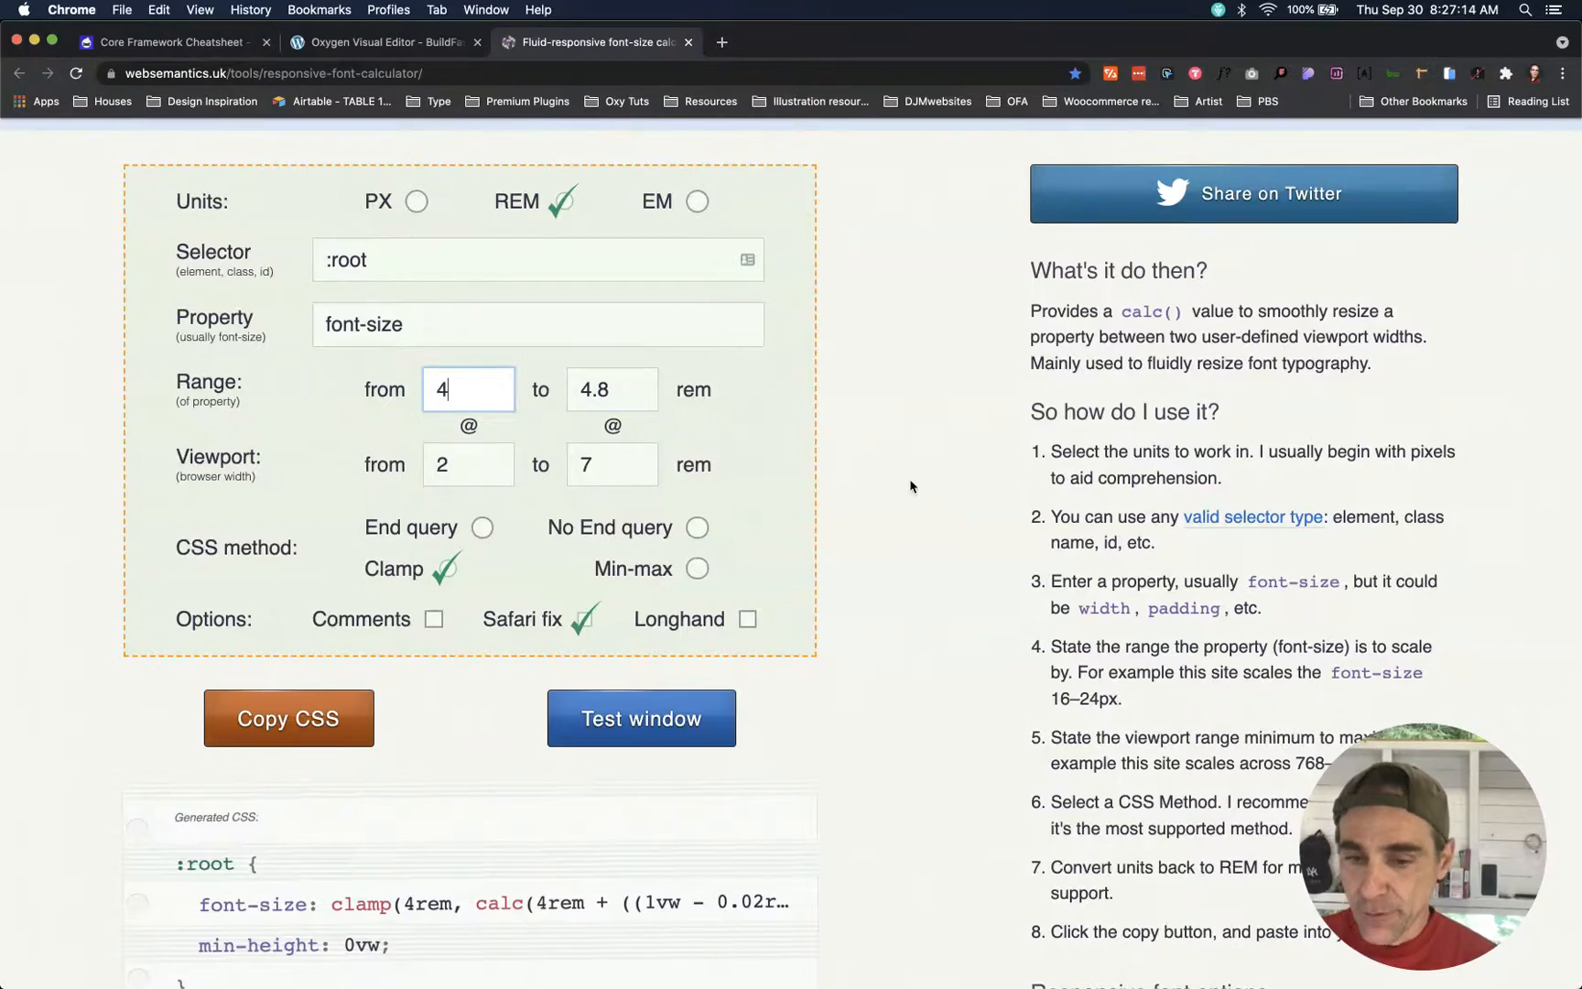
{"action": "left_click", "coordinate": [990, 505]}
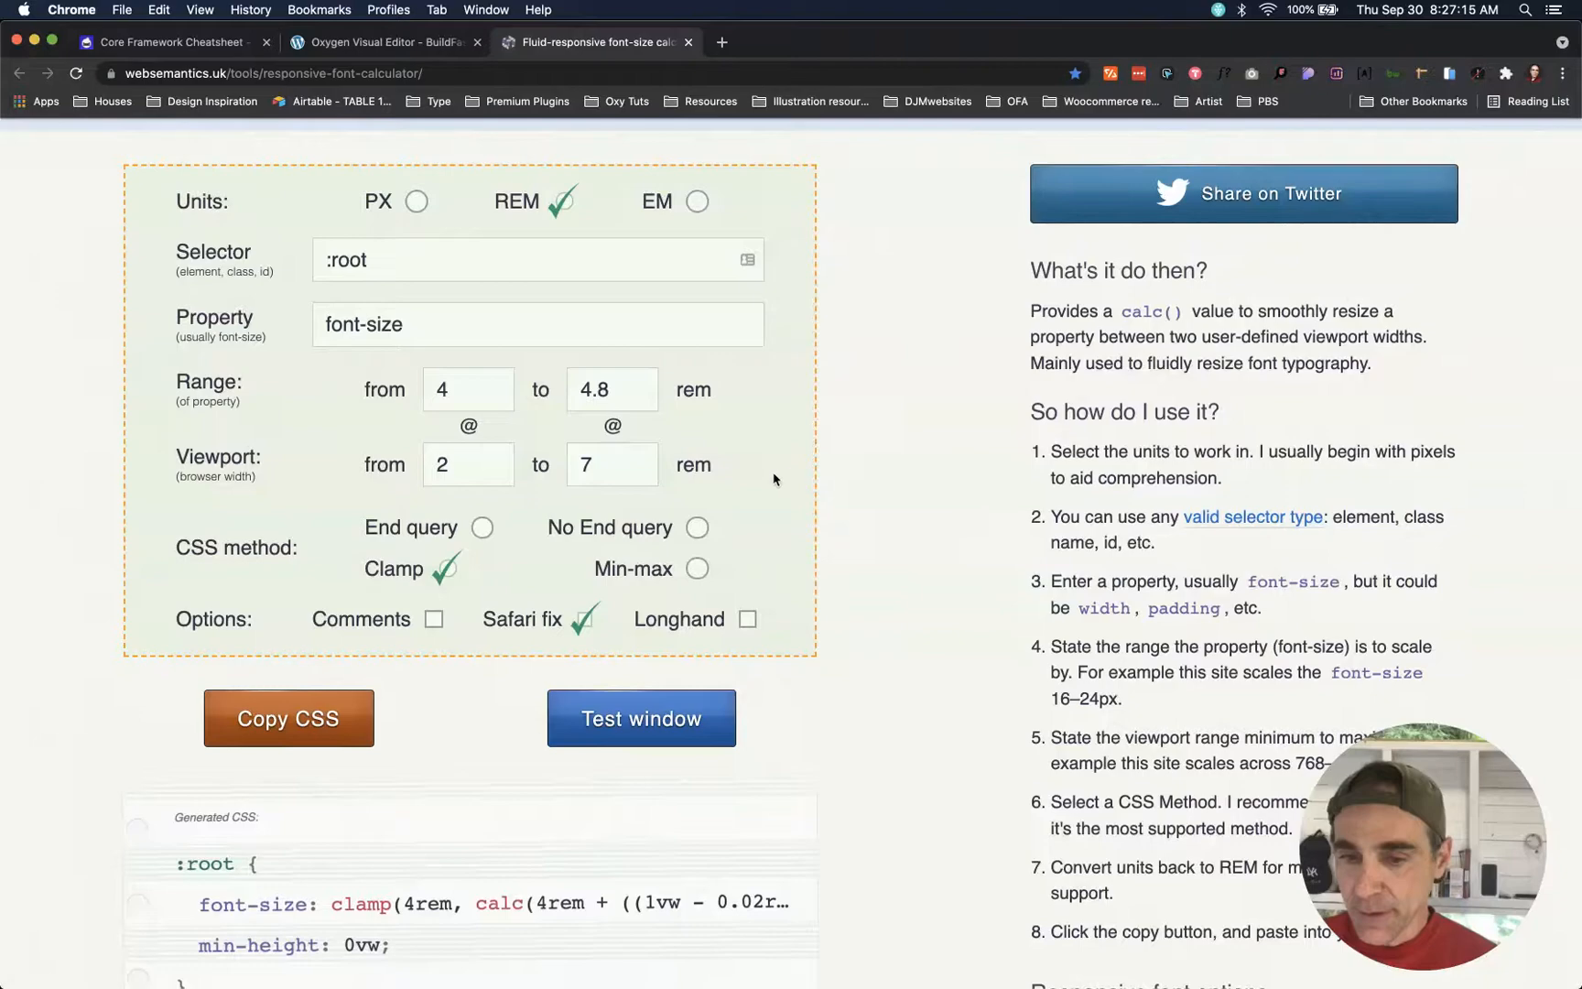
- Set the calculator's viewport range from 32 to 112 rem
{"action": "double_click", "coordinate": [609, 458]}
{"action": "type", "text": "112"}
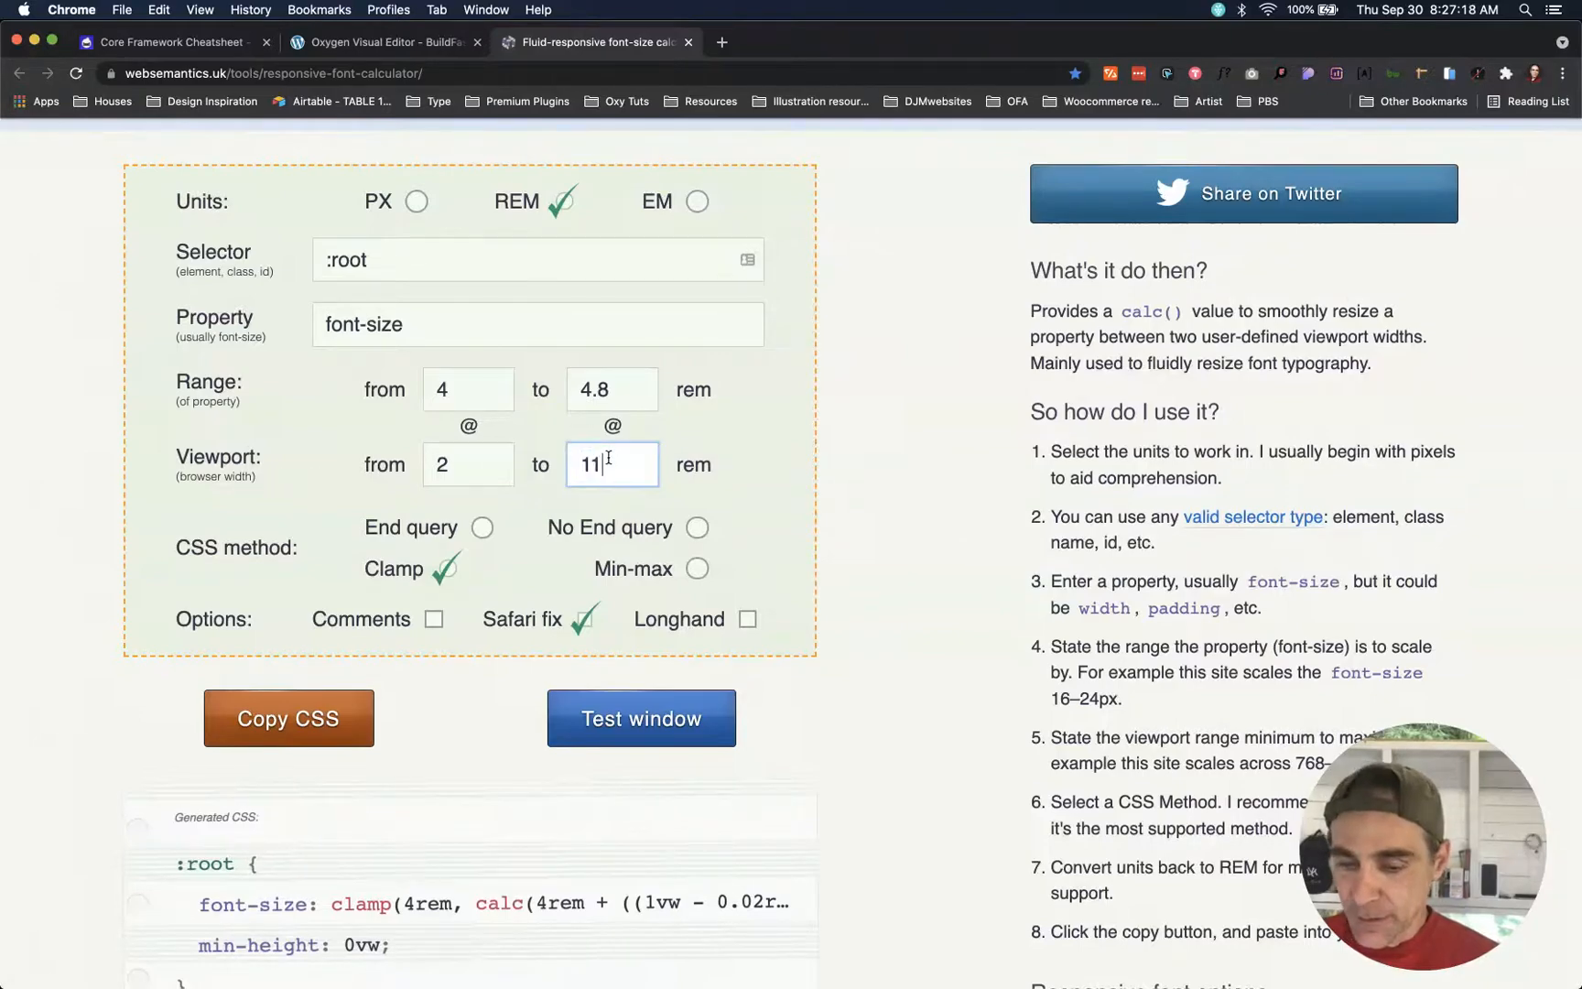
{"action": "left_click", "coordinate": [453, 462]}
{"action": "type", "text": "32"}
{"action": "key", "text": "BackSpace"}
{"action": "key", "text": "BackSpace"}
{"action": "type", "text": "32"}
{"action": "left_click", "coordinate": [927, 513]}
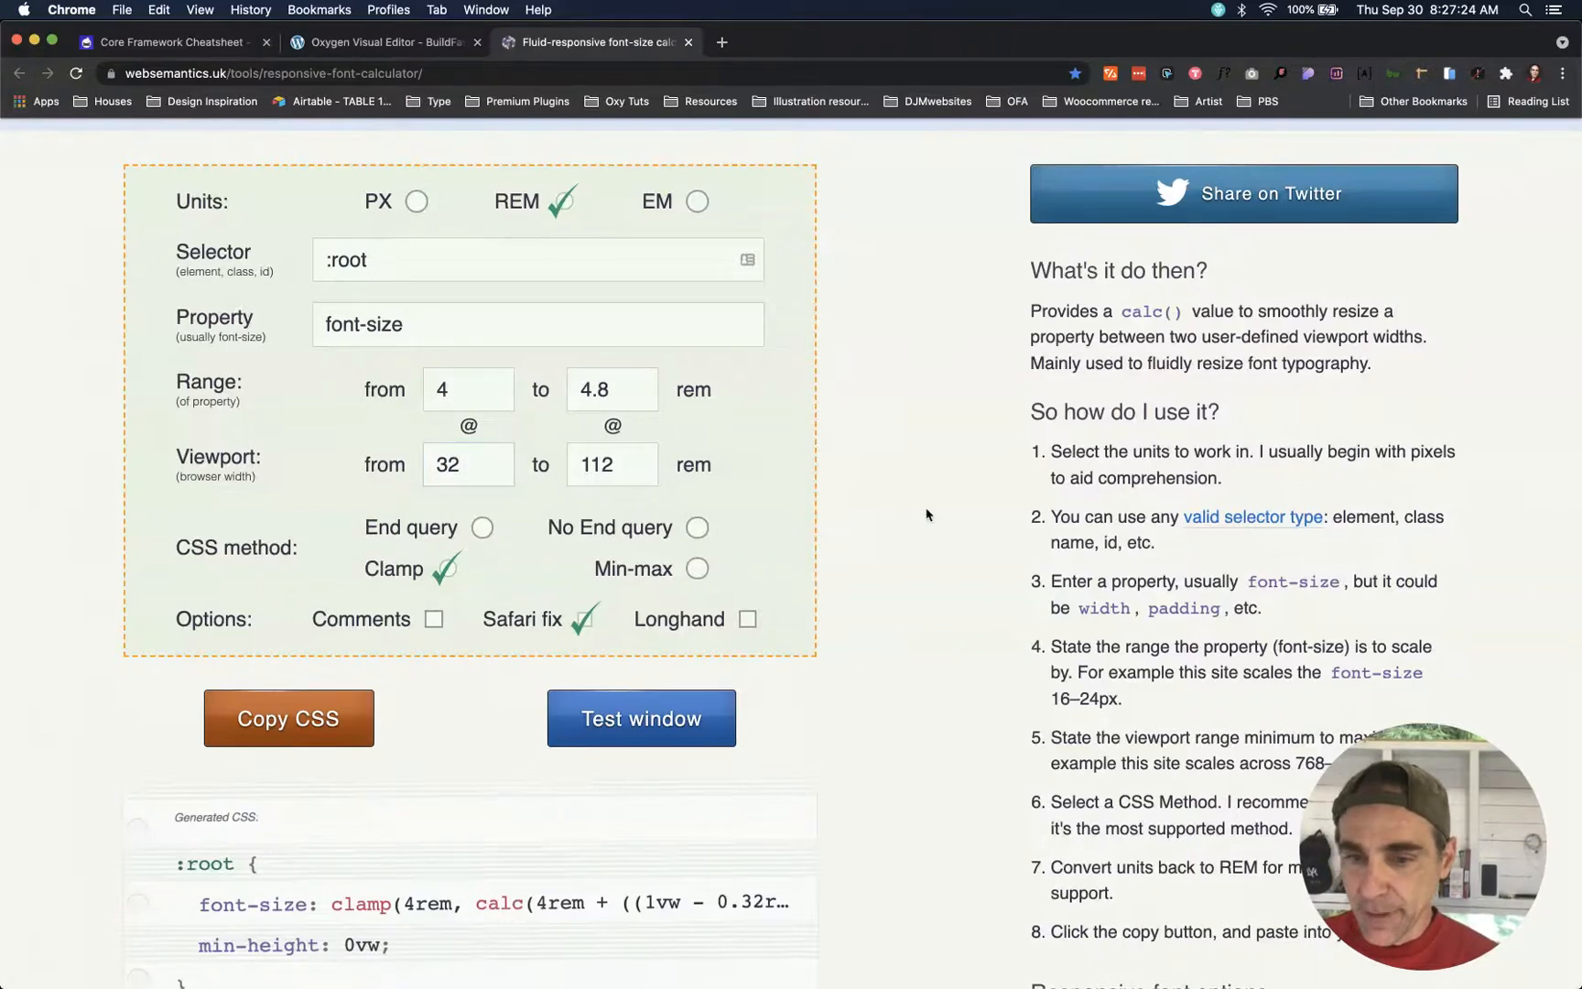
- Select and copy the full clamp() font-size value from the generated CSS, leaving out the trailing semicolon
{"action": "scroll", "coordinate": [316, 240], "scroll_direction": "up", "scroll_amount": 3}
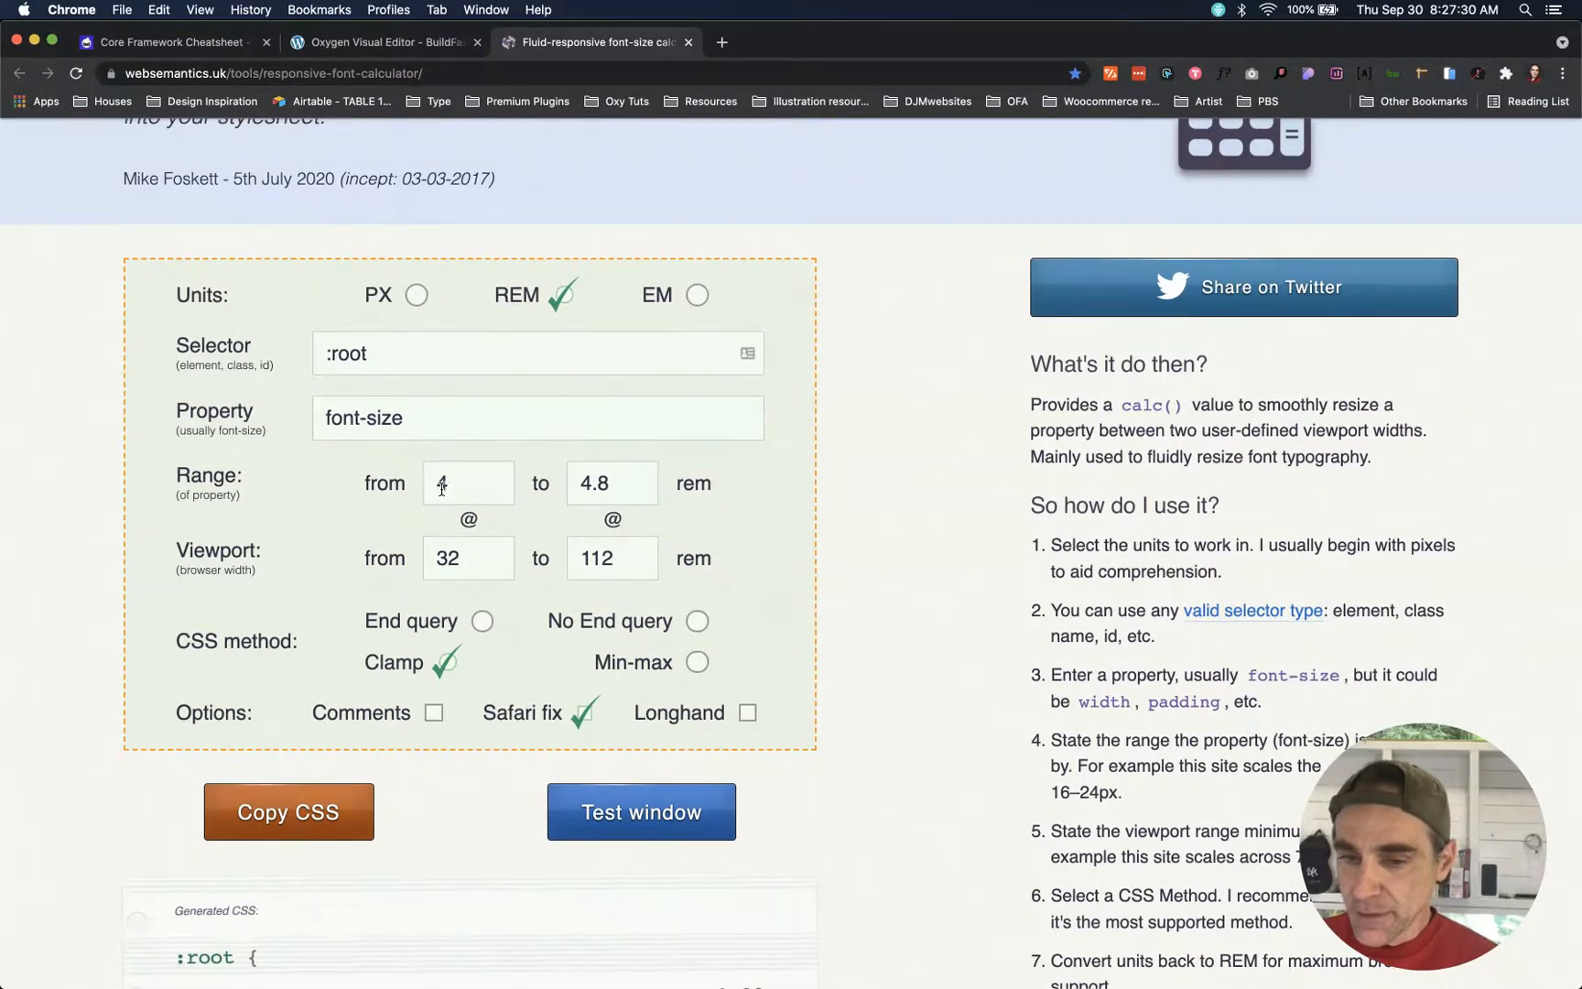
{"action": "scroll", "coordinate": [492, 519], "scroll_direction": "down", "scroll_amount": 1}
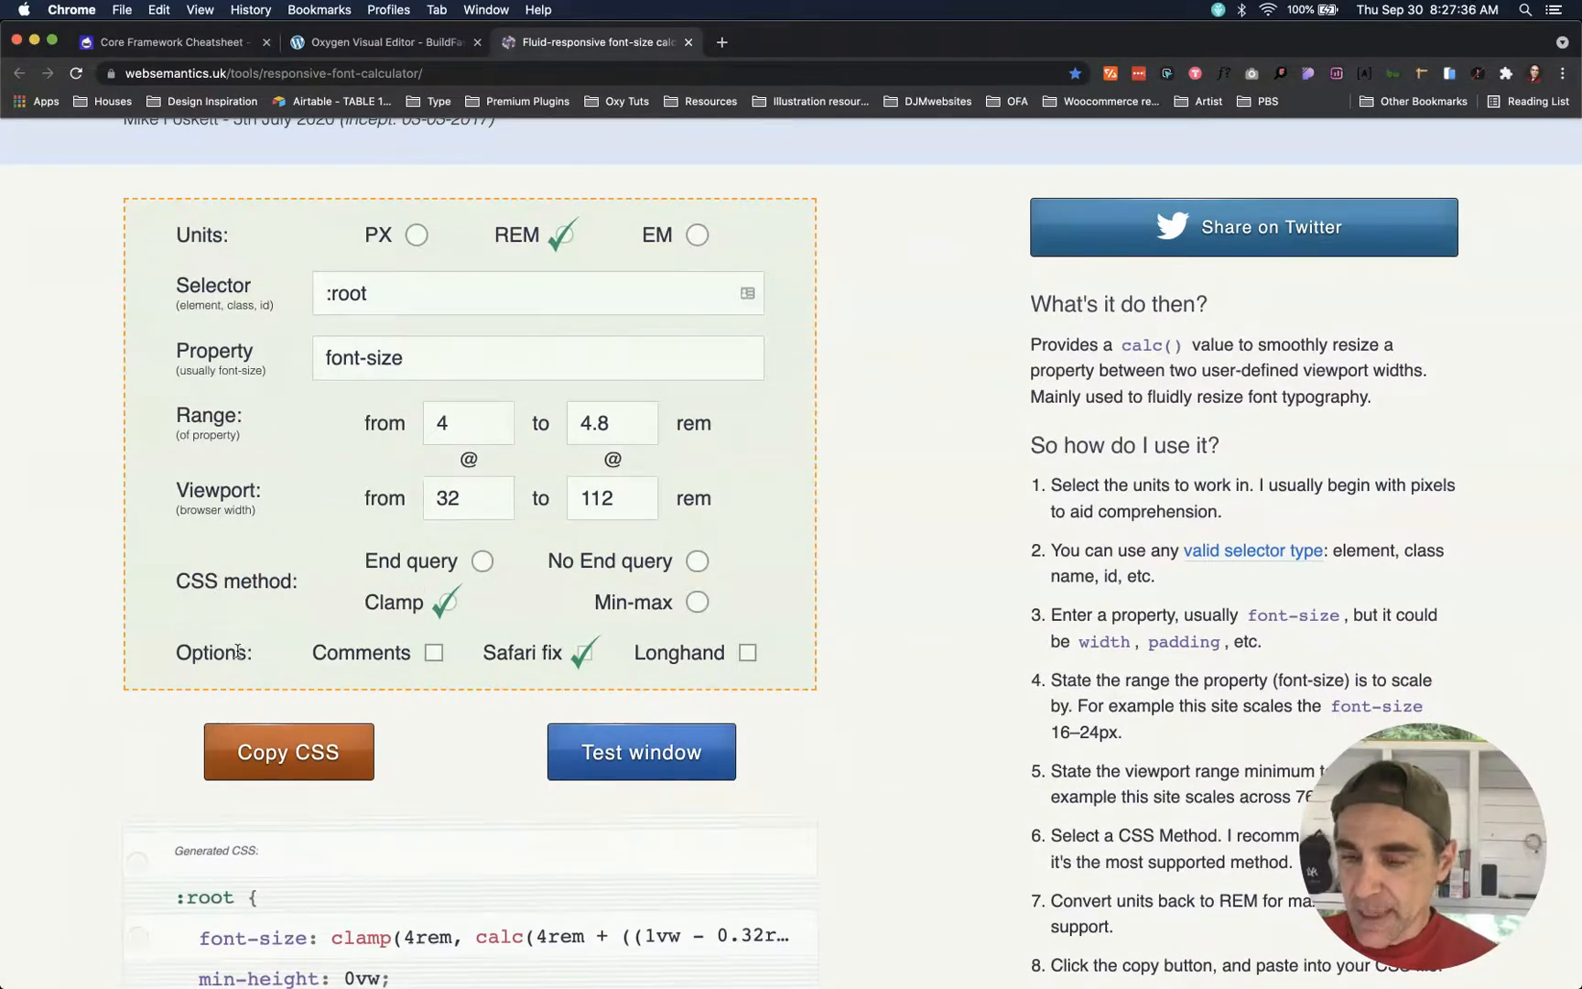
{"action": "scroll", "coordinate": [600, 665], "scroll_direction": "down", "scroll_amount": 1}
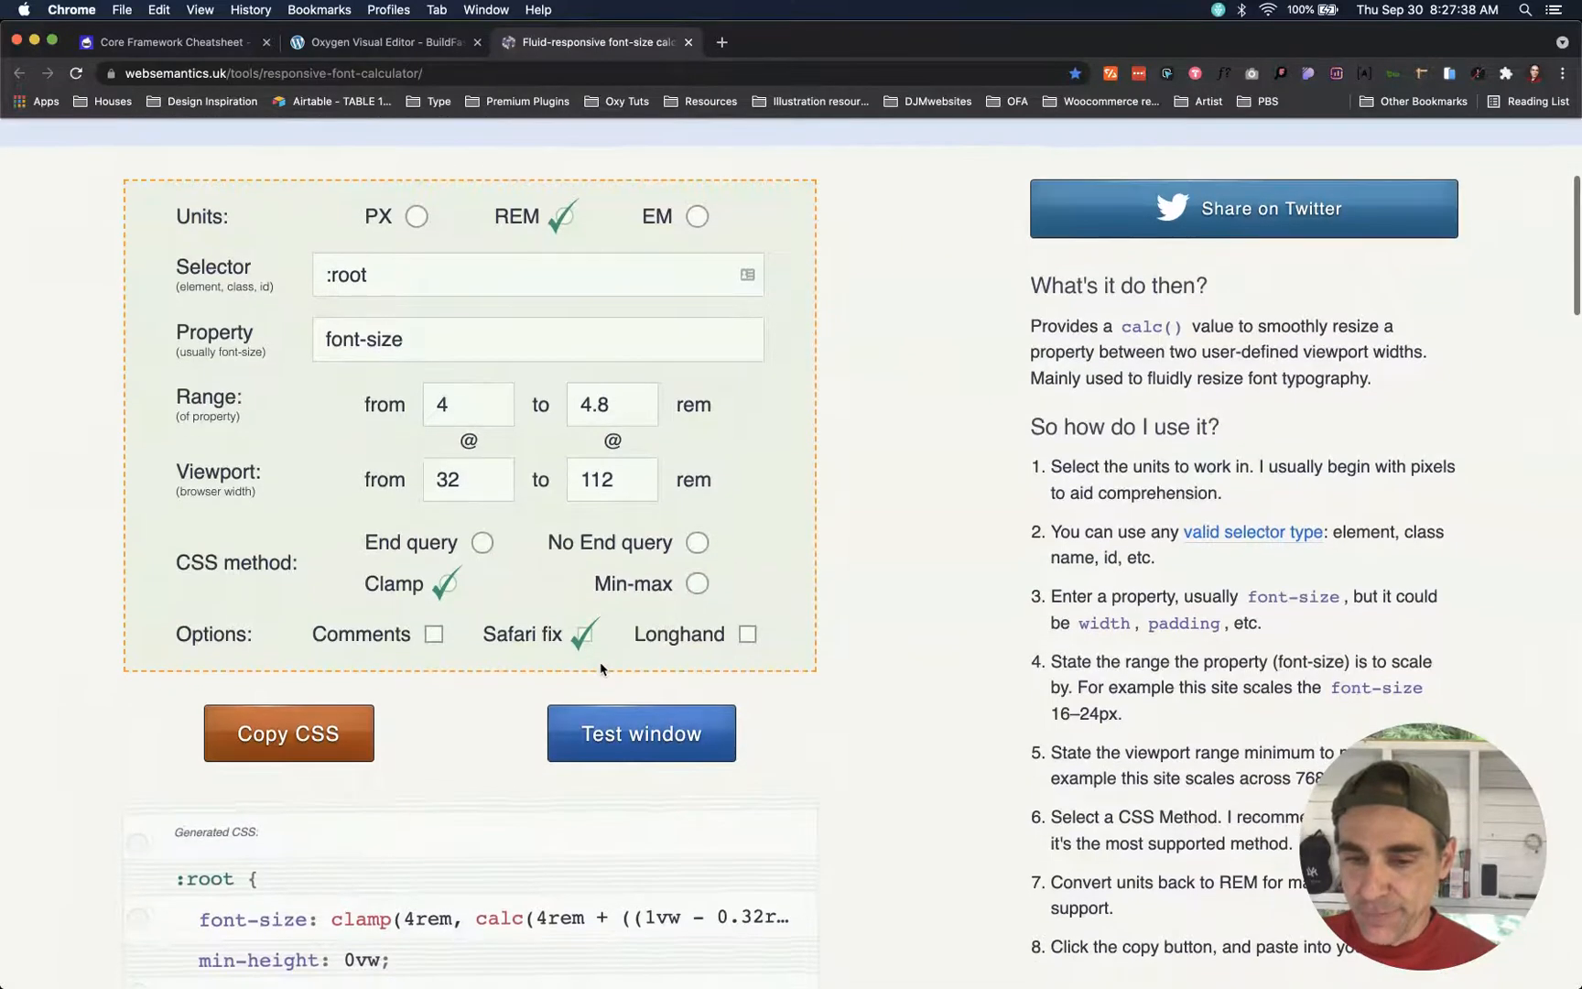
{"action": "scroll", "coordinate": [639, 500], "scroll_direction": "down", "scroll_amount": 5}
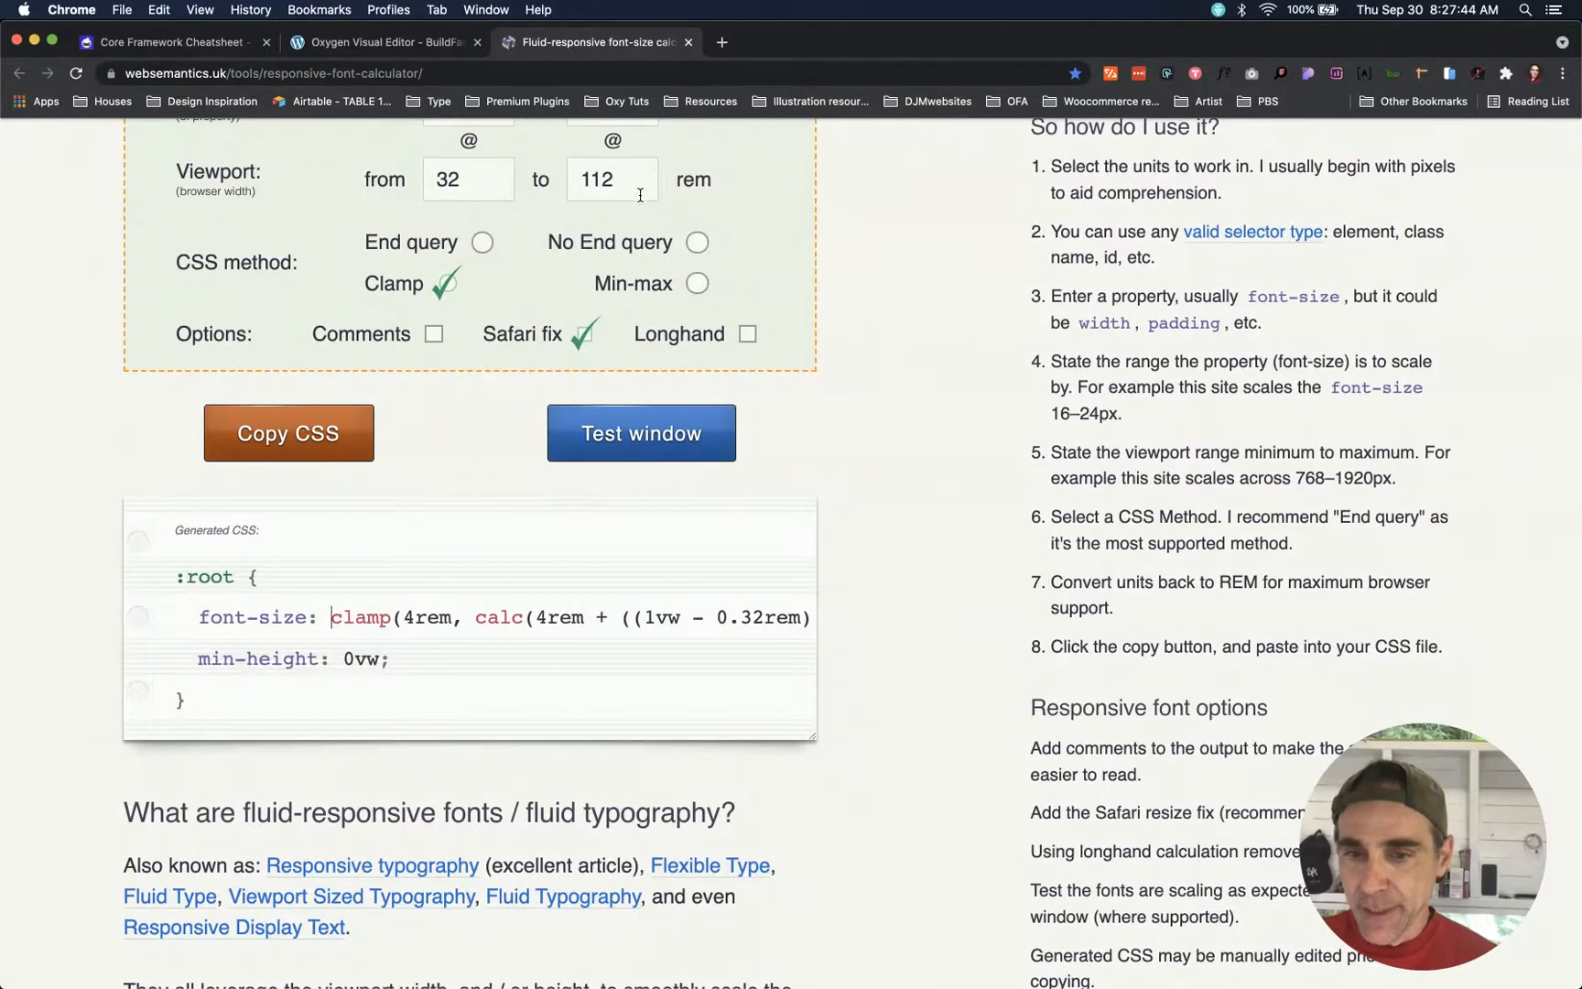
{"action": "scroll", "coordinate": [635, 212], "scroll_direction": "up", "scroll_amount": 2}
{"action": "scroll", "coordinate": [437, 536], "scroll_direction": "down", "scroll_amount": 1}
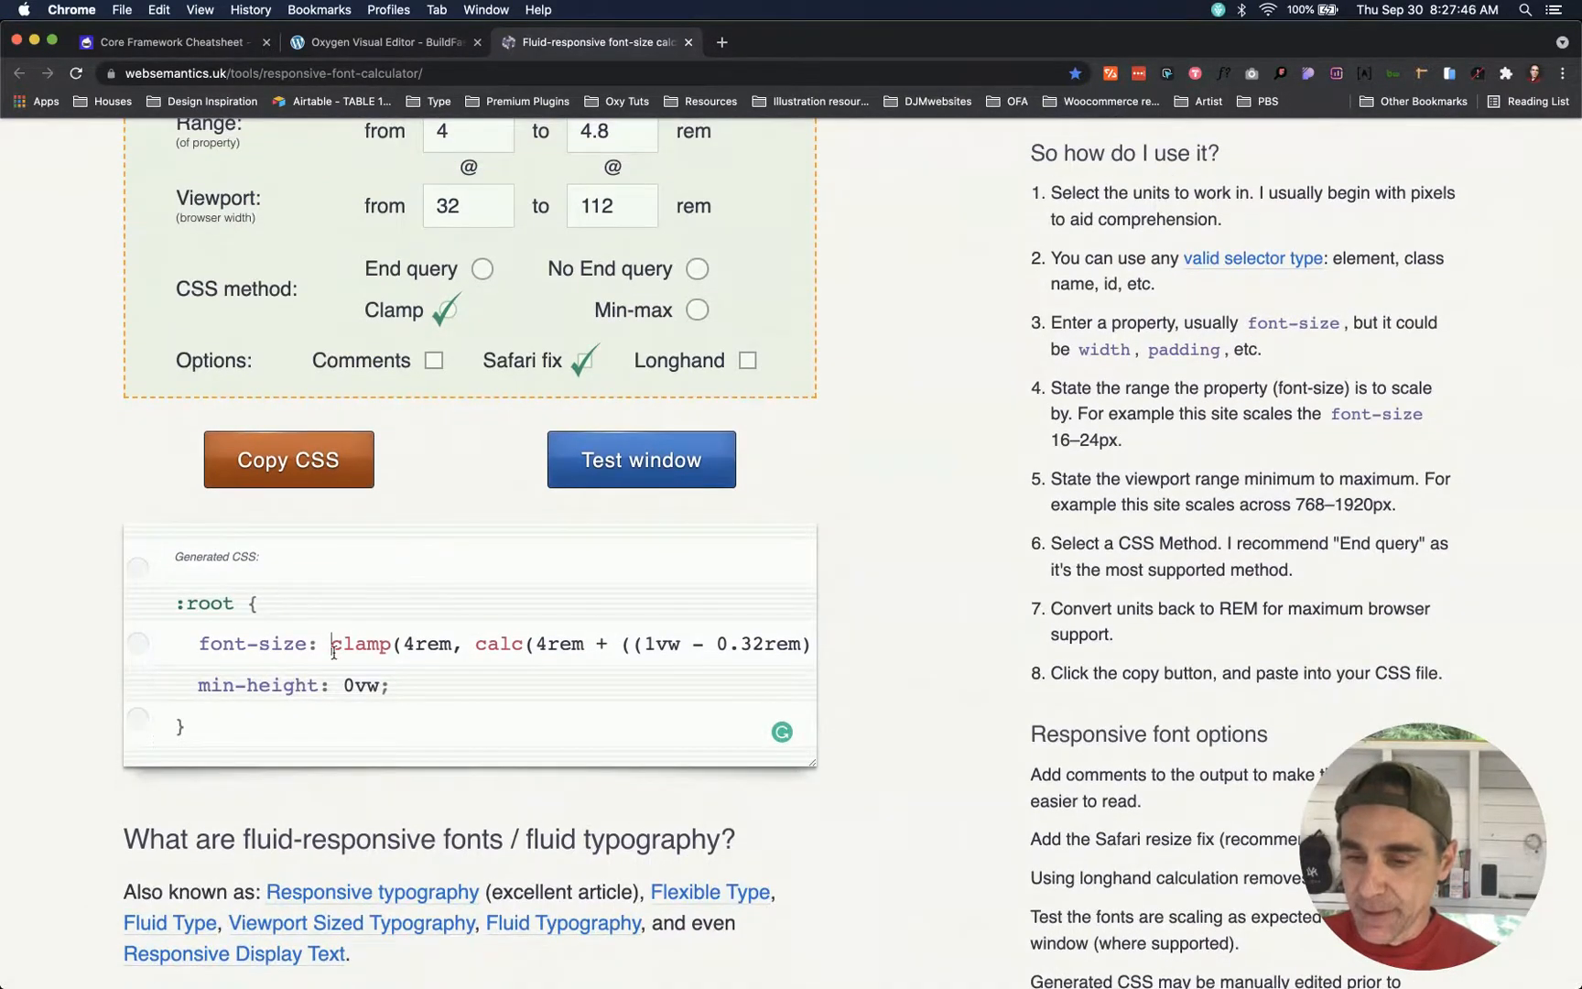
{"action": "left_click_drag", "start_coordinate": [329, 644], "coordinate": [470, 645]}
{"action": "left_click_drag", "start_coordinate": [657, 650], "coordinate": [783, 652]}
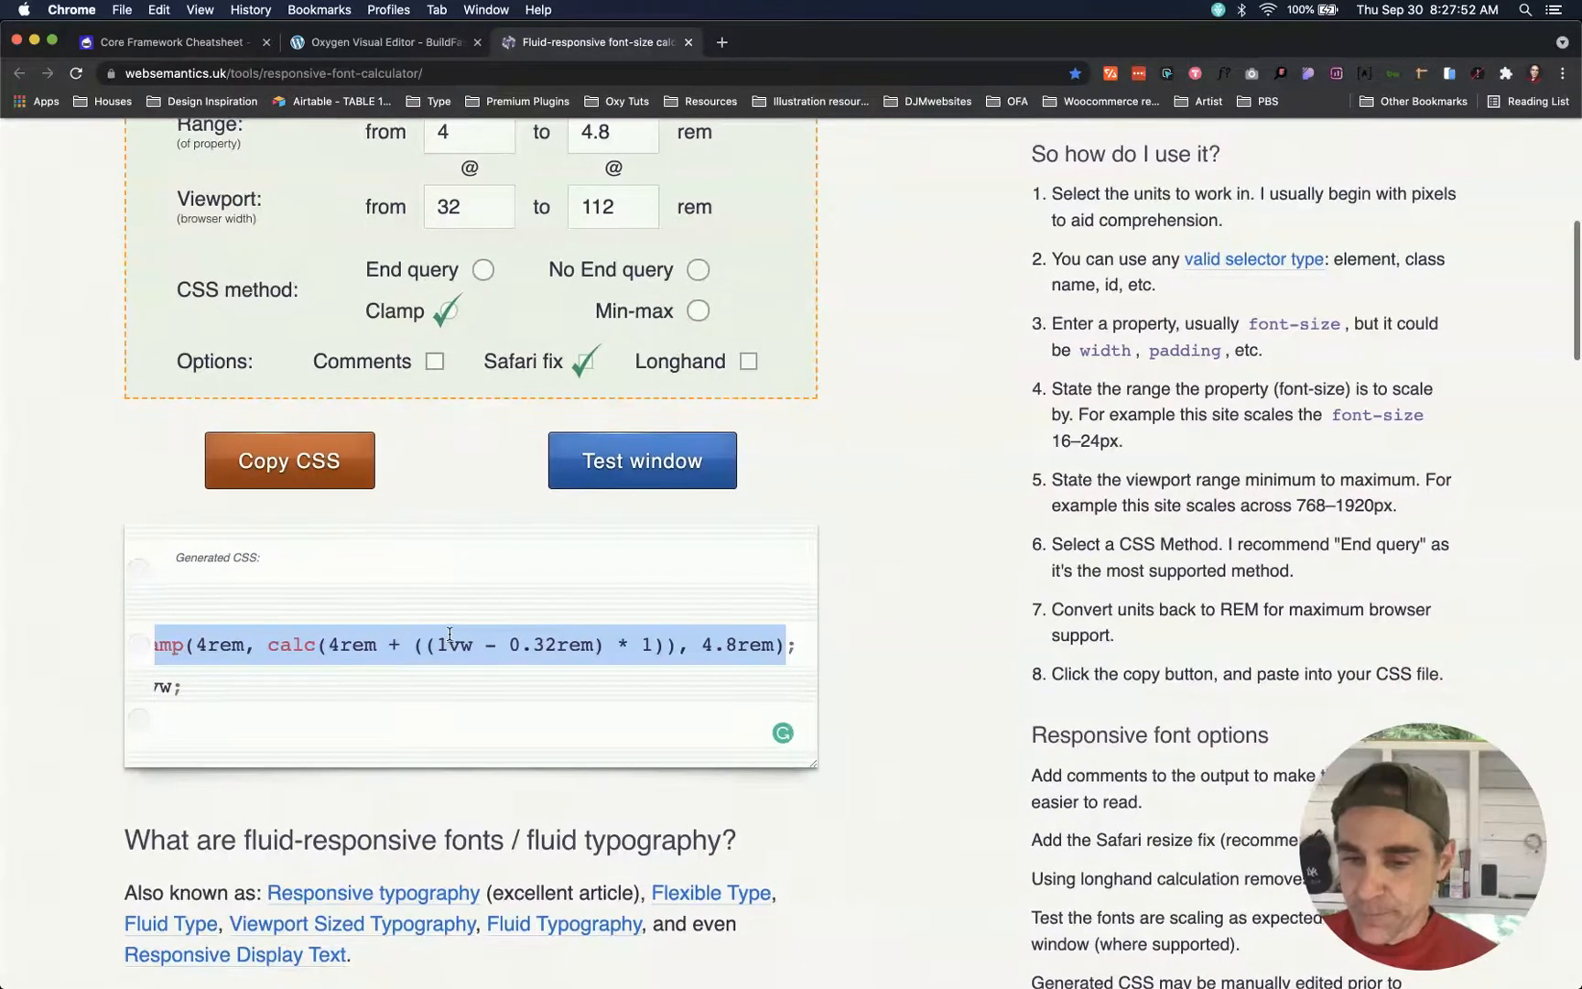
- Examine the minimum, calculated and maximum parts of the generated clamp() font-size value
{"action": "scroll", "coordinate": [450, 635], "scroll_direction": "left", "scroll_amount": 4}
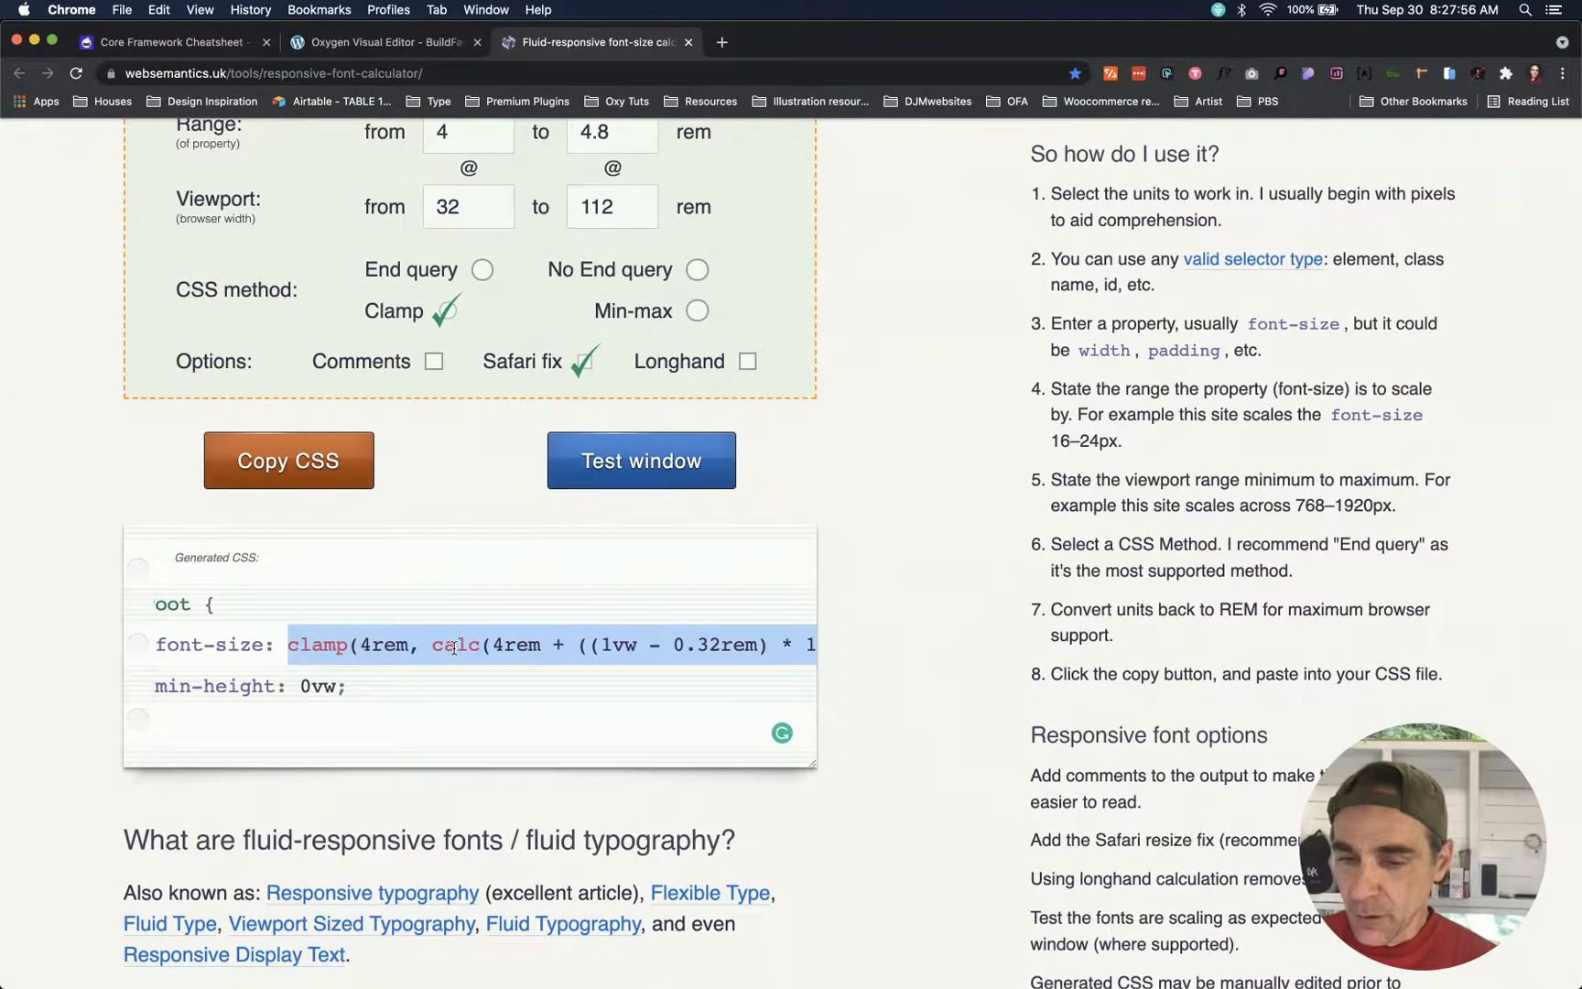
{"action": "scroll", "coordinate": [453, 648], "scroll_direction": "right", "scroll_amount": 4}
{"action": "scroll", "coordinate": [733, 646], "scroll_direction": "left", "scroll_amount": 4}
{"action": "scroll", "coordinate": [725, 646], "scroll_direction": "right", "scroll_amount": 4}
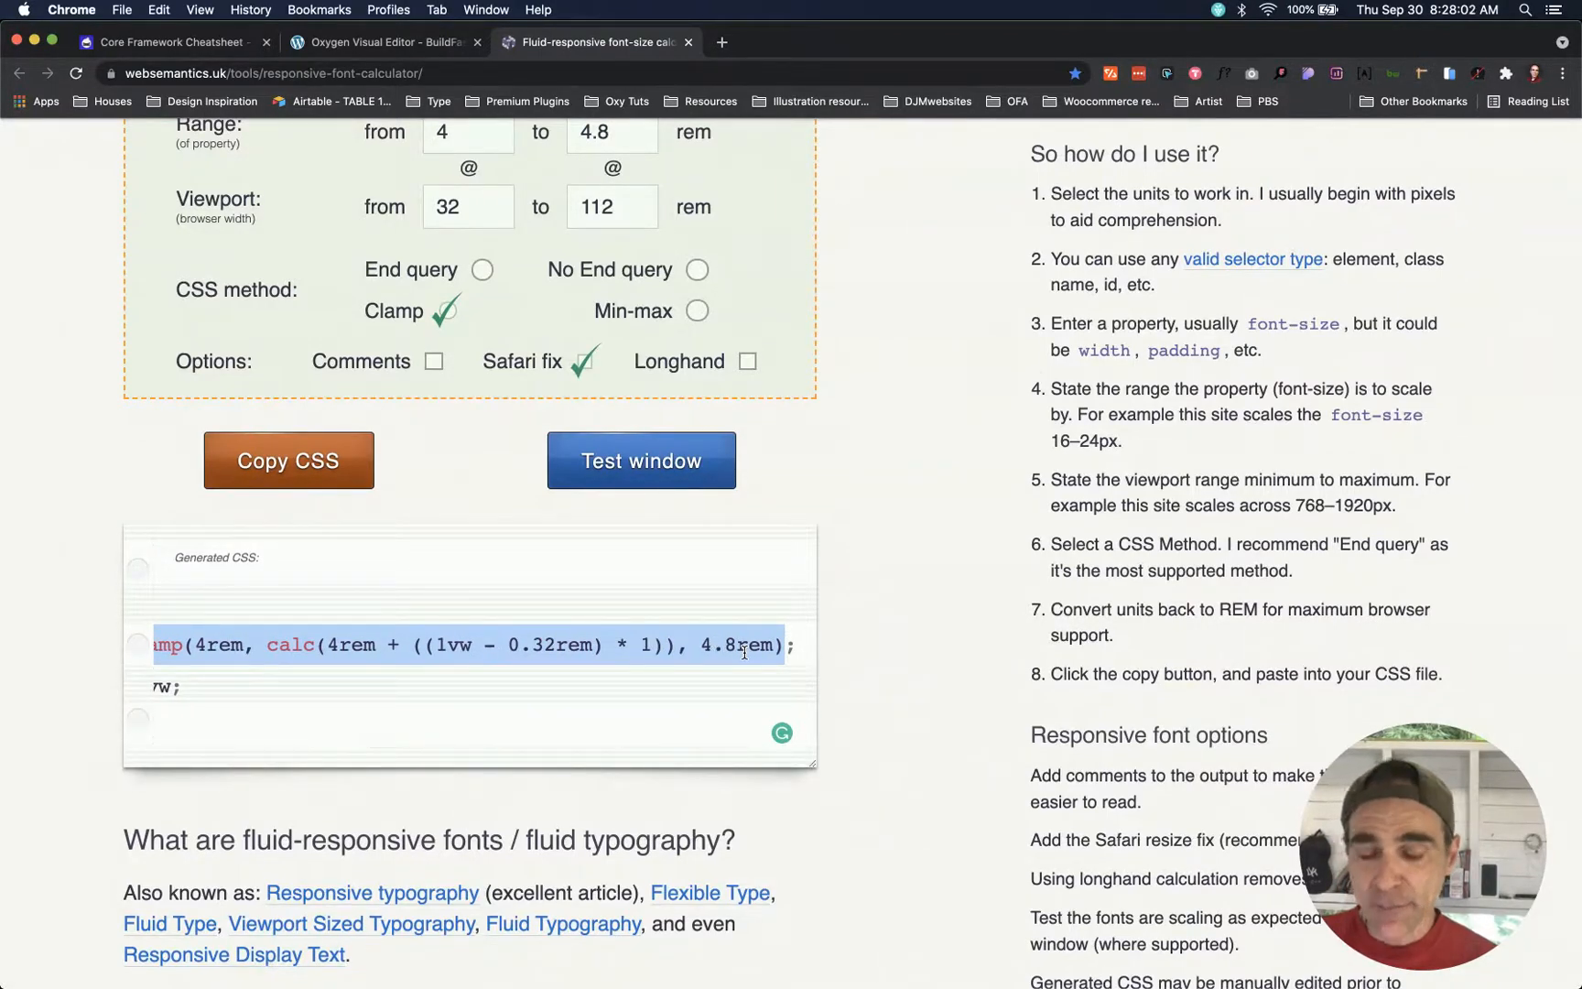
{"action": "scroll", "coordinate": [743, 651], "scroll_direction": "left", "scroll_amount": 4}
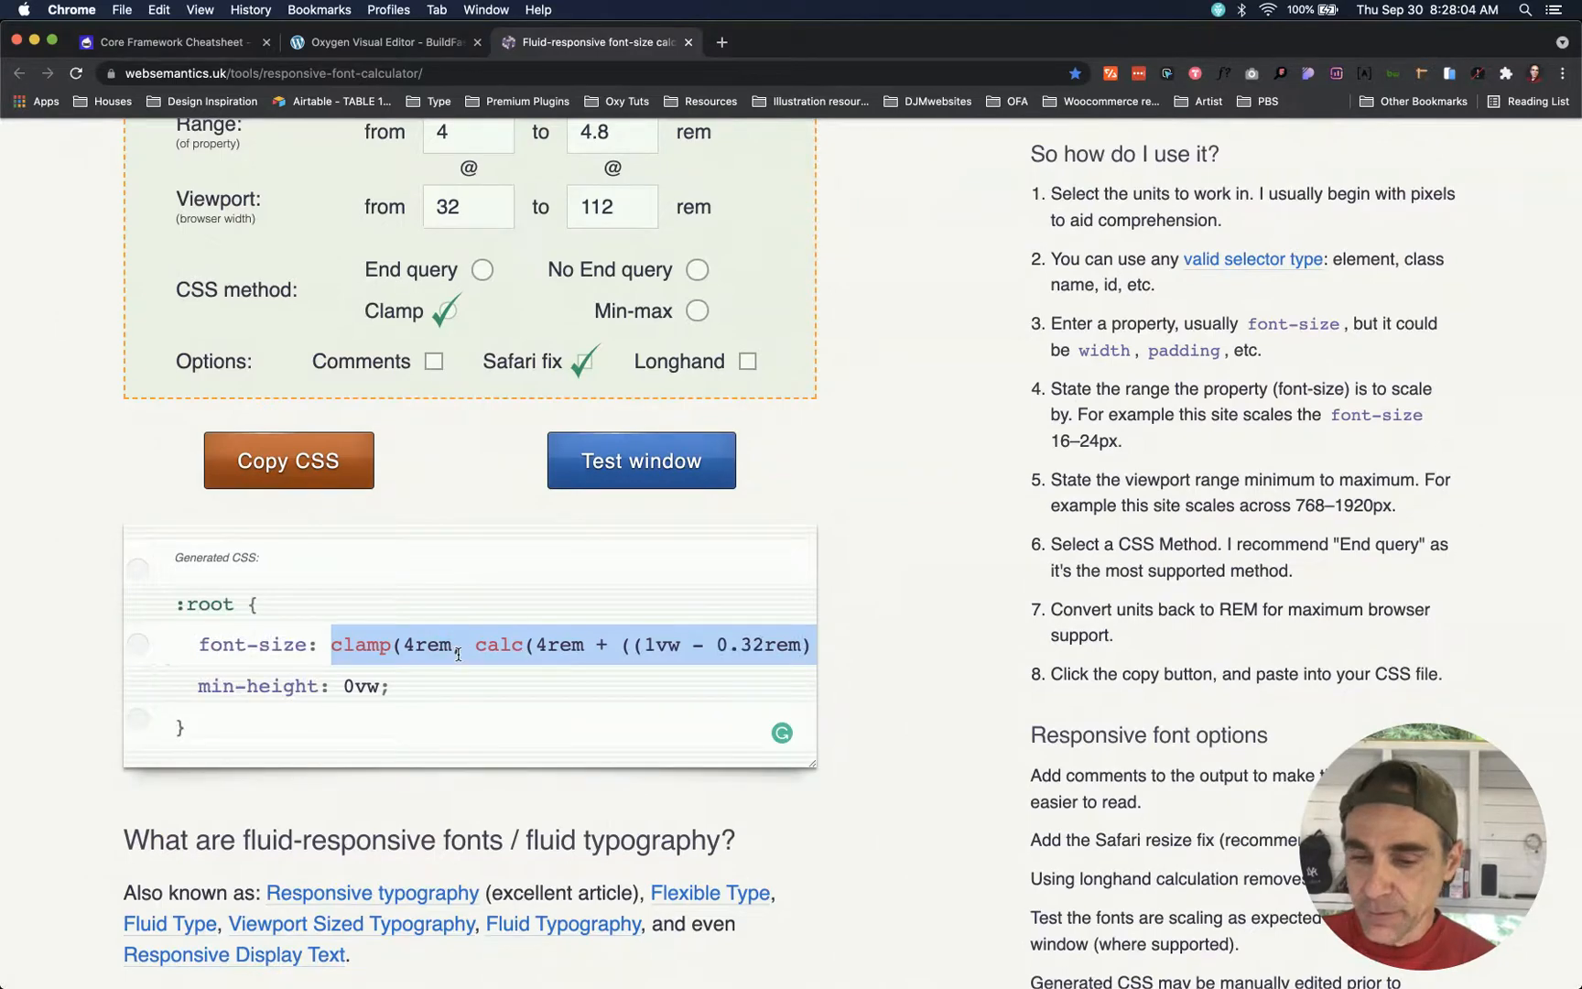
{"action": "scroll", "coordinate": [514, 654], "scroll_direction": "right", "scroll_amount": 3}
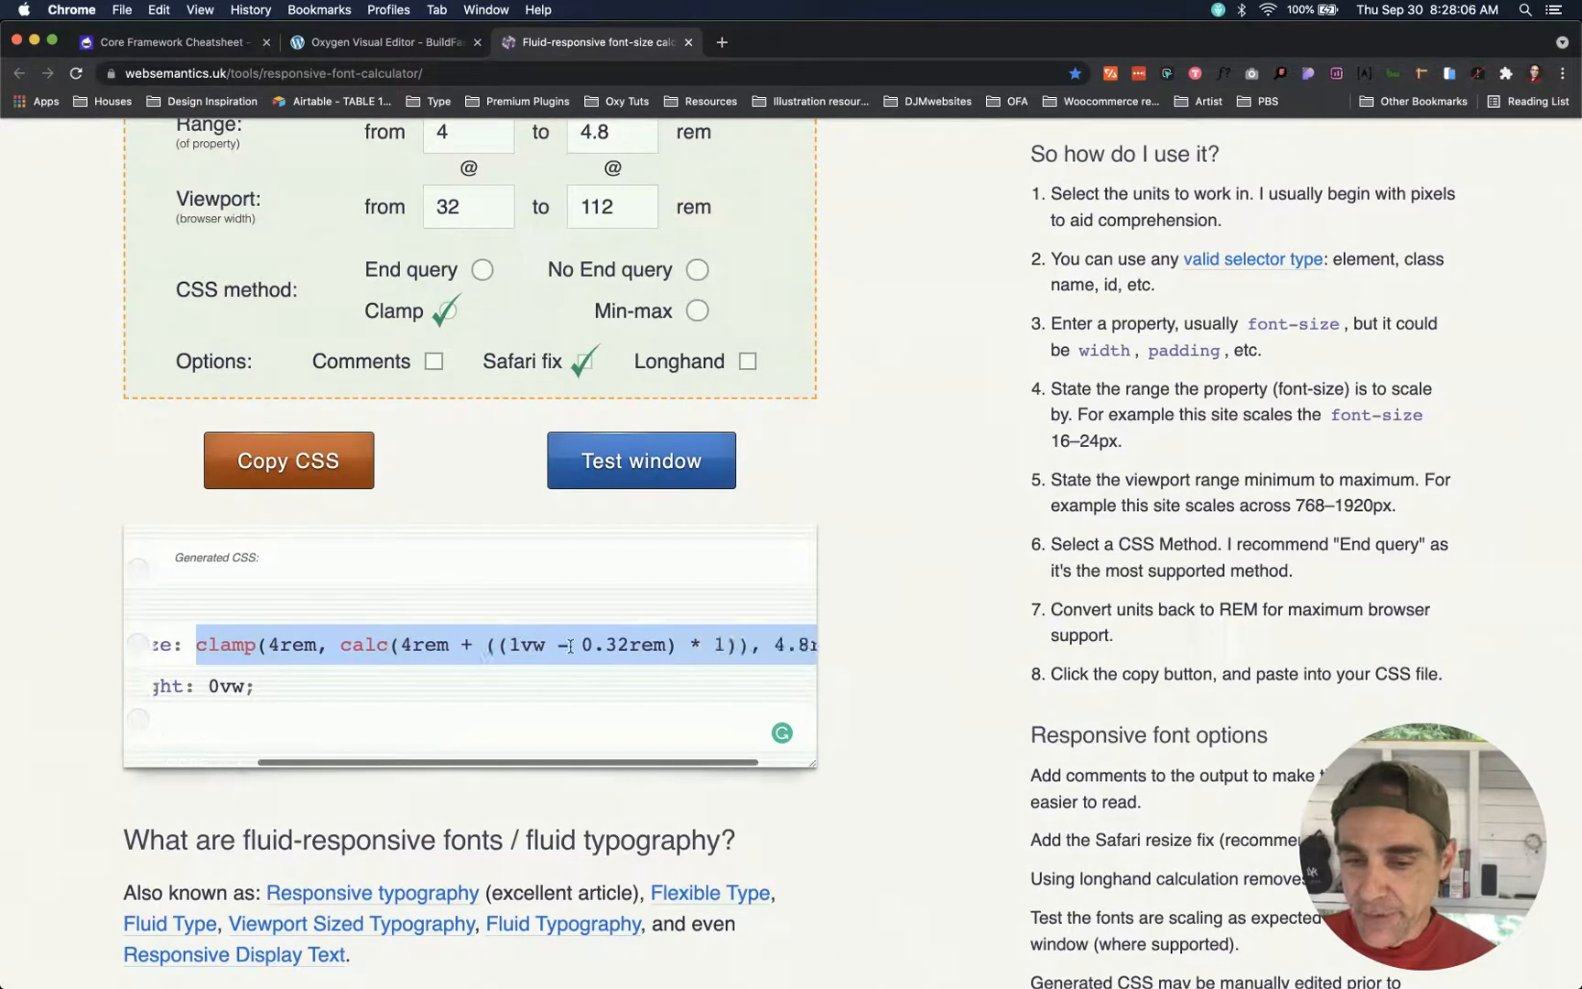
{"action": "scroll", "coordinate": [601, 659], "scroll_direction": "right", "scroll_amount": 2}
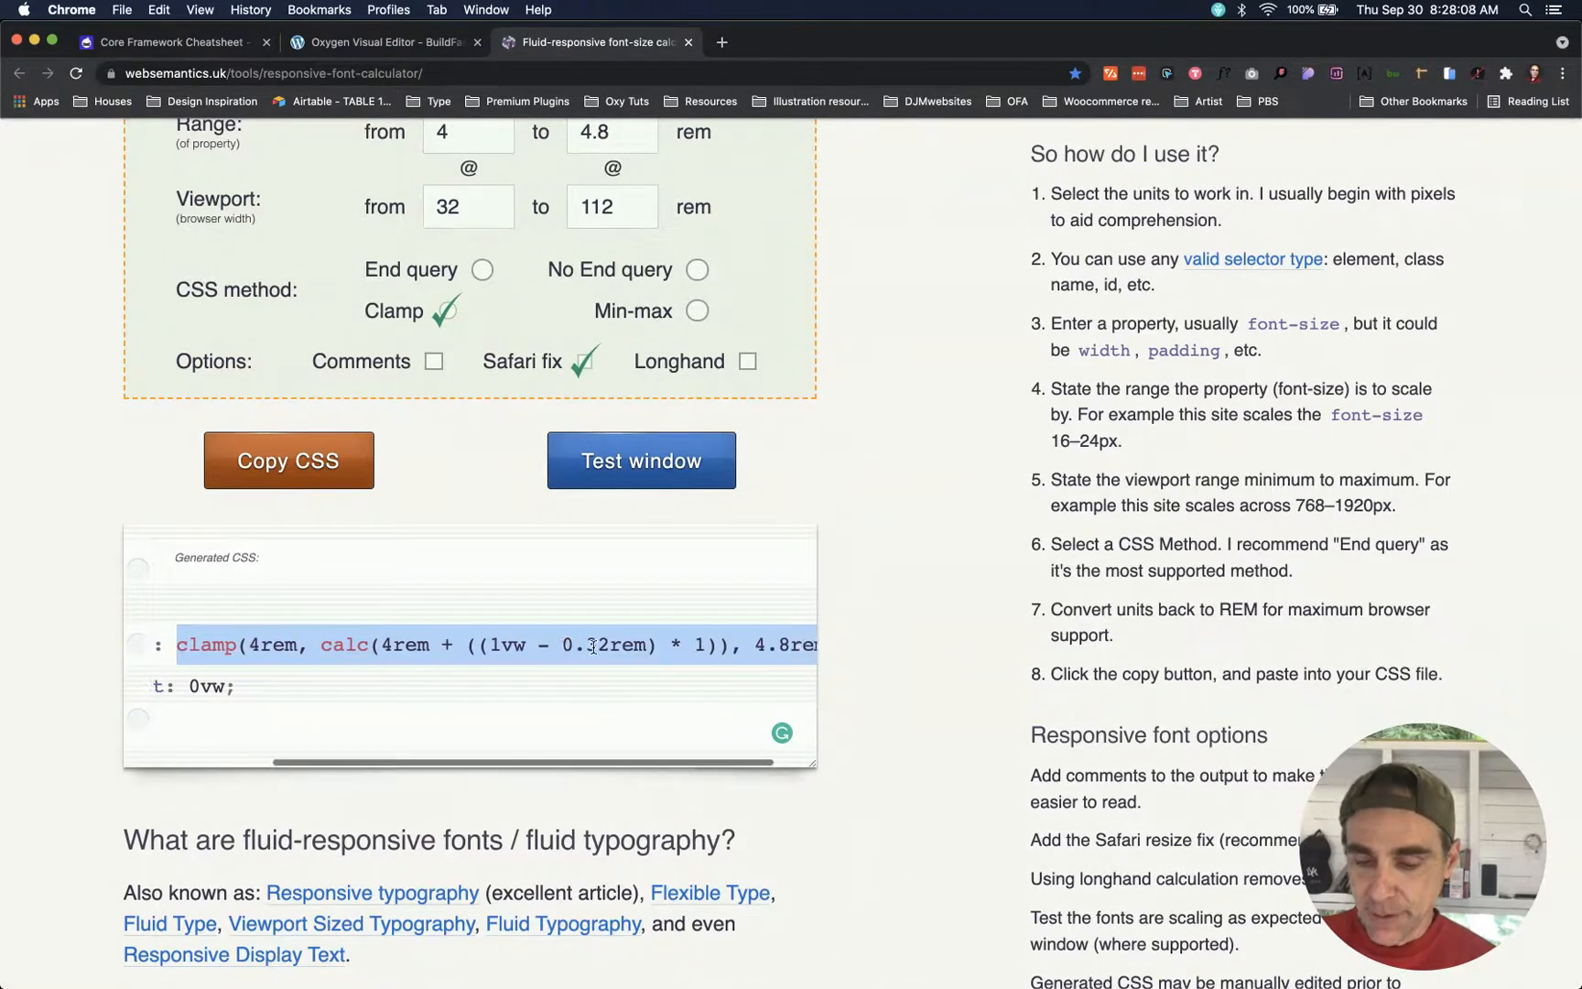
- In Oxygen's global Headings settings, set the H1 font-size unit to none and paste the copied clamp() value as its size
{"action": "left_click", "coordinate": [383, 46]}
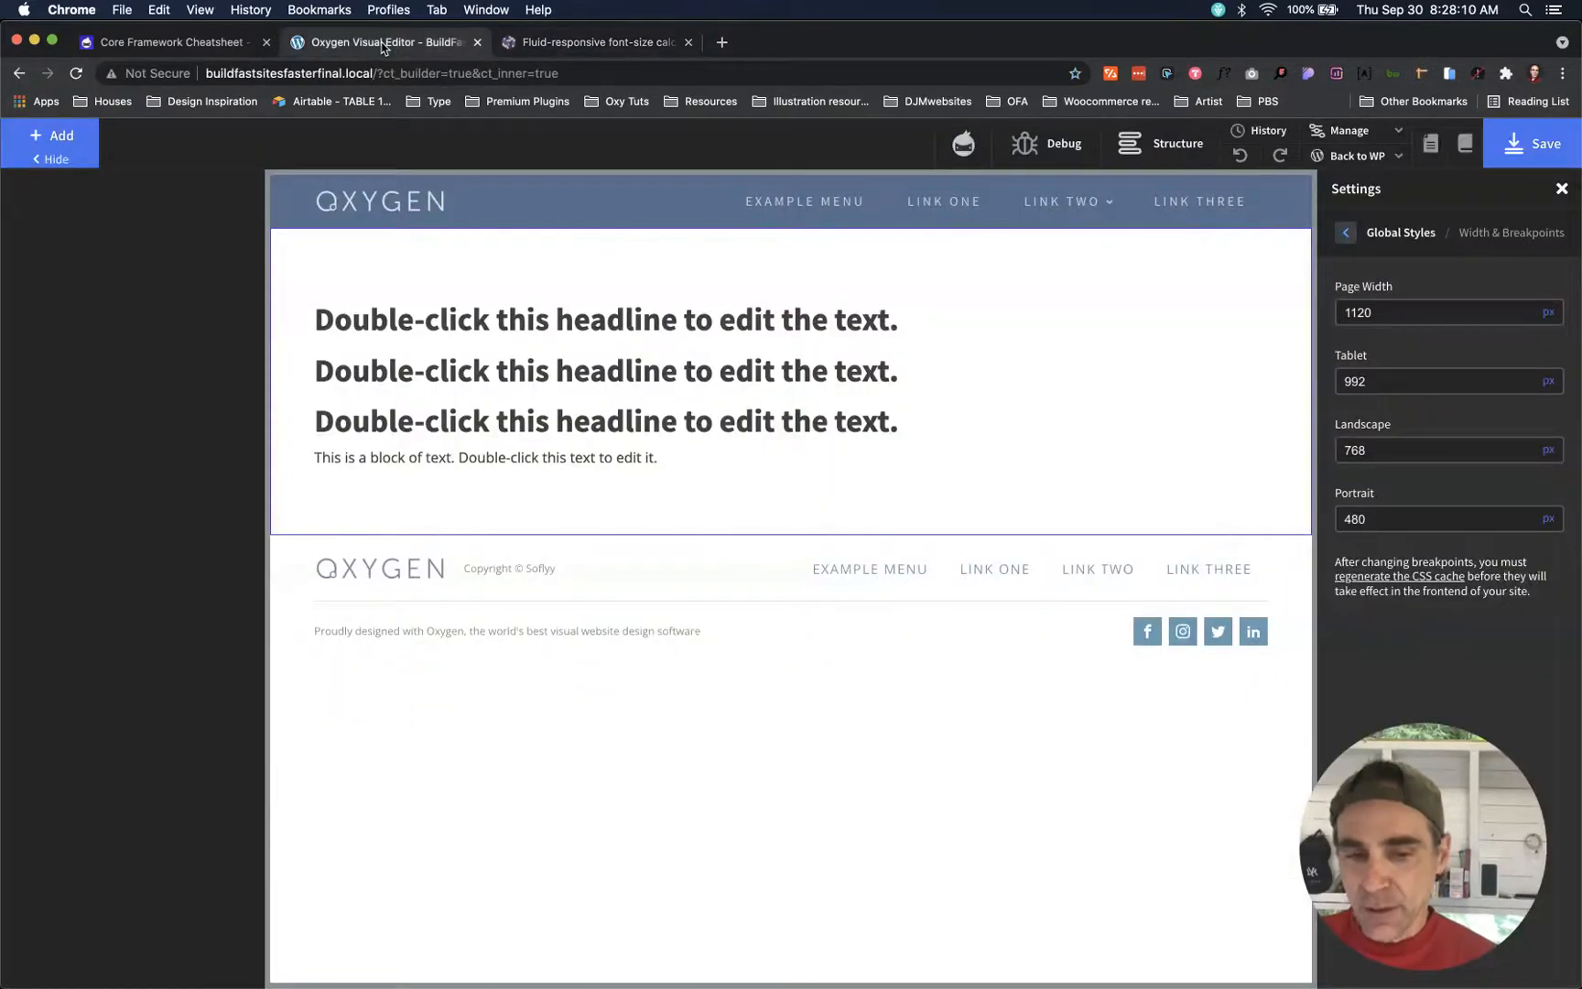
{"action": "left_click", "coordinate": [1346, 234]}
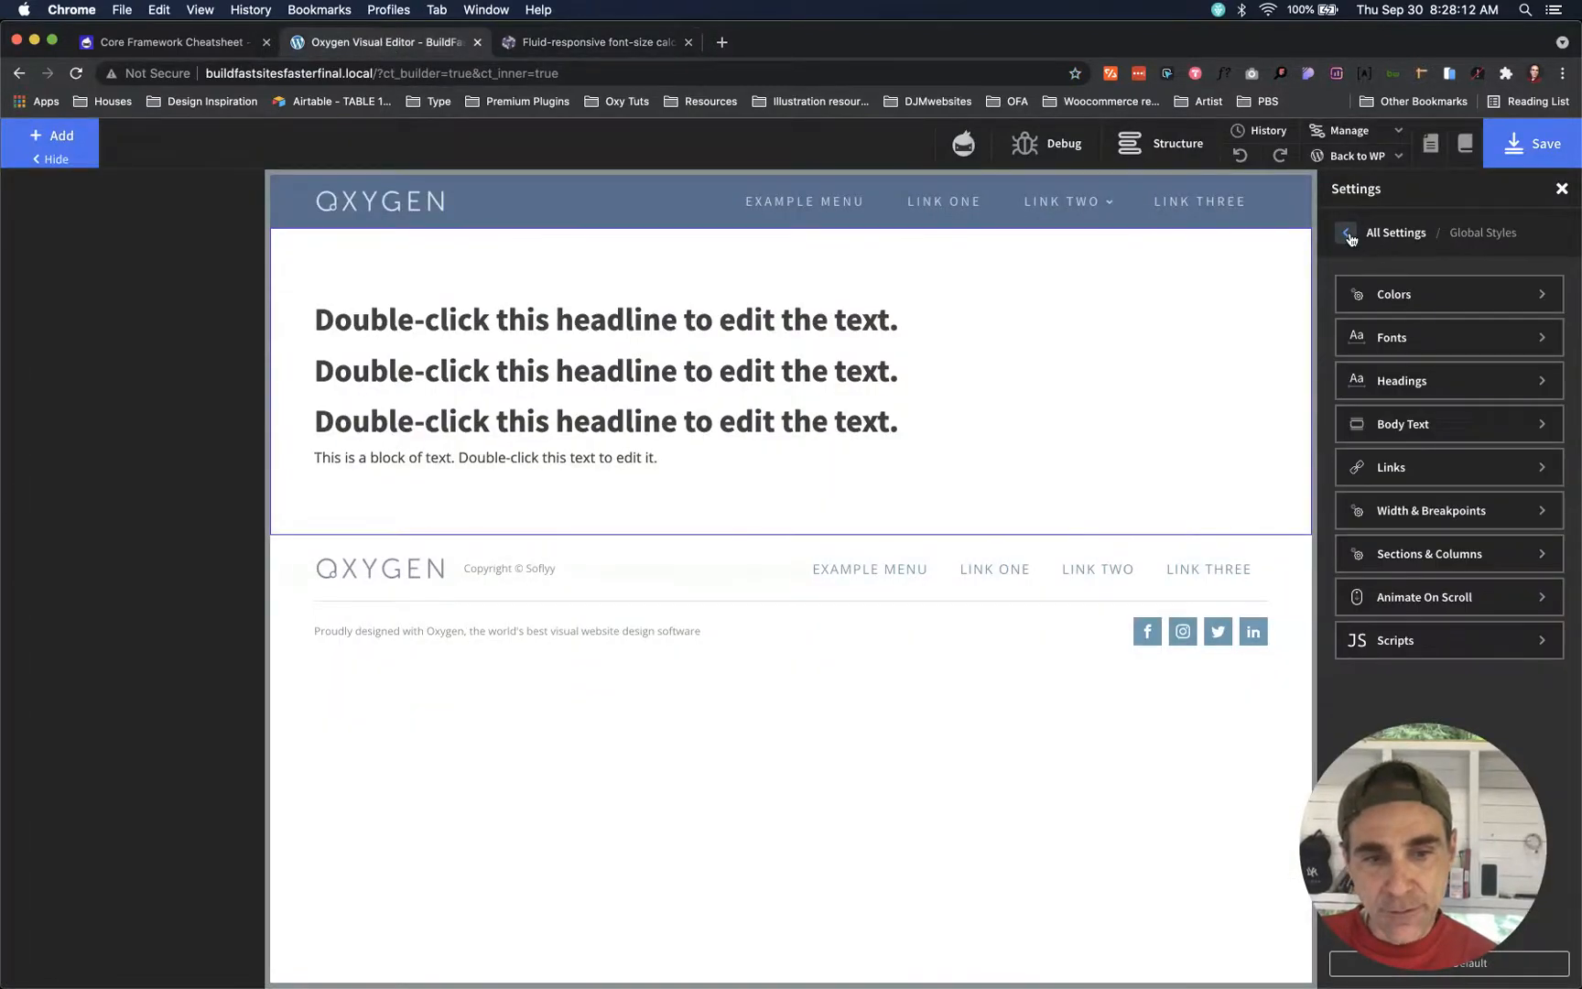
{"action": "left_click", "coordinate": [1415, 380]}
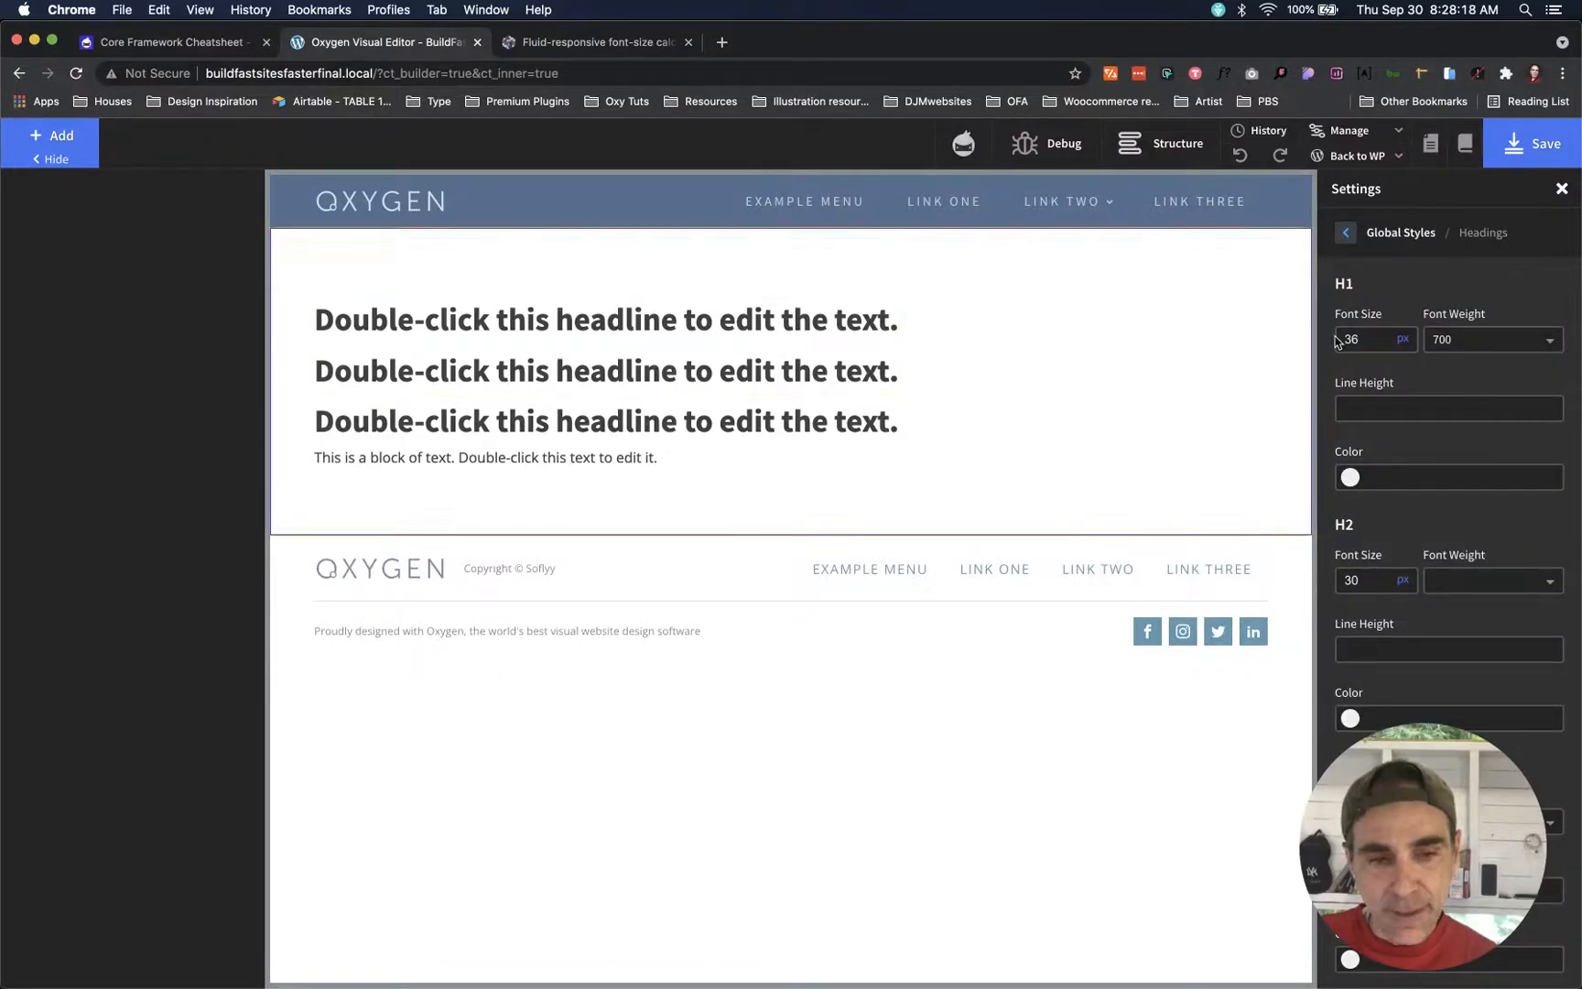
{"action": "left_click", "coordinate": [1399, 344]}
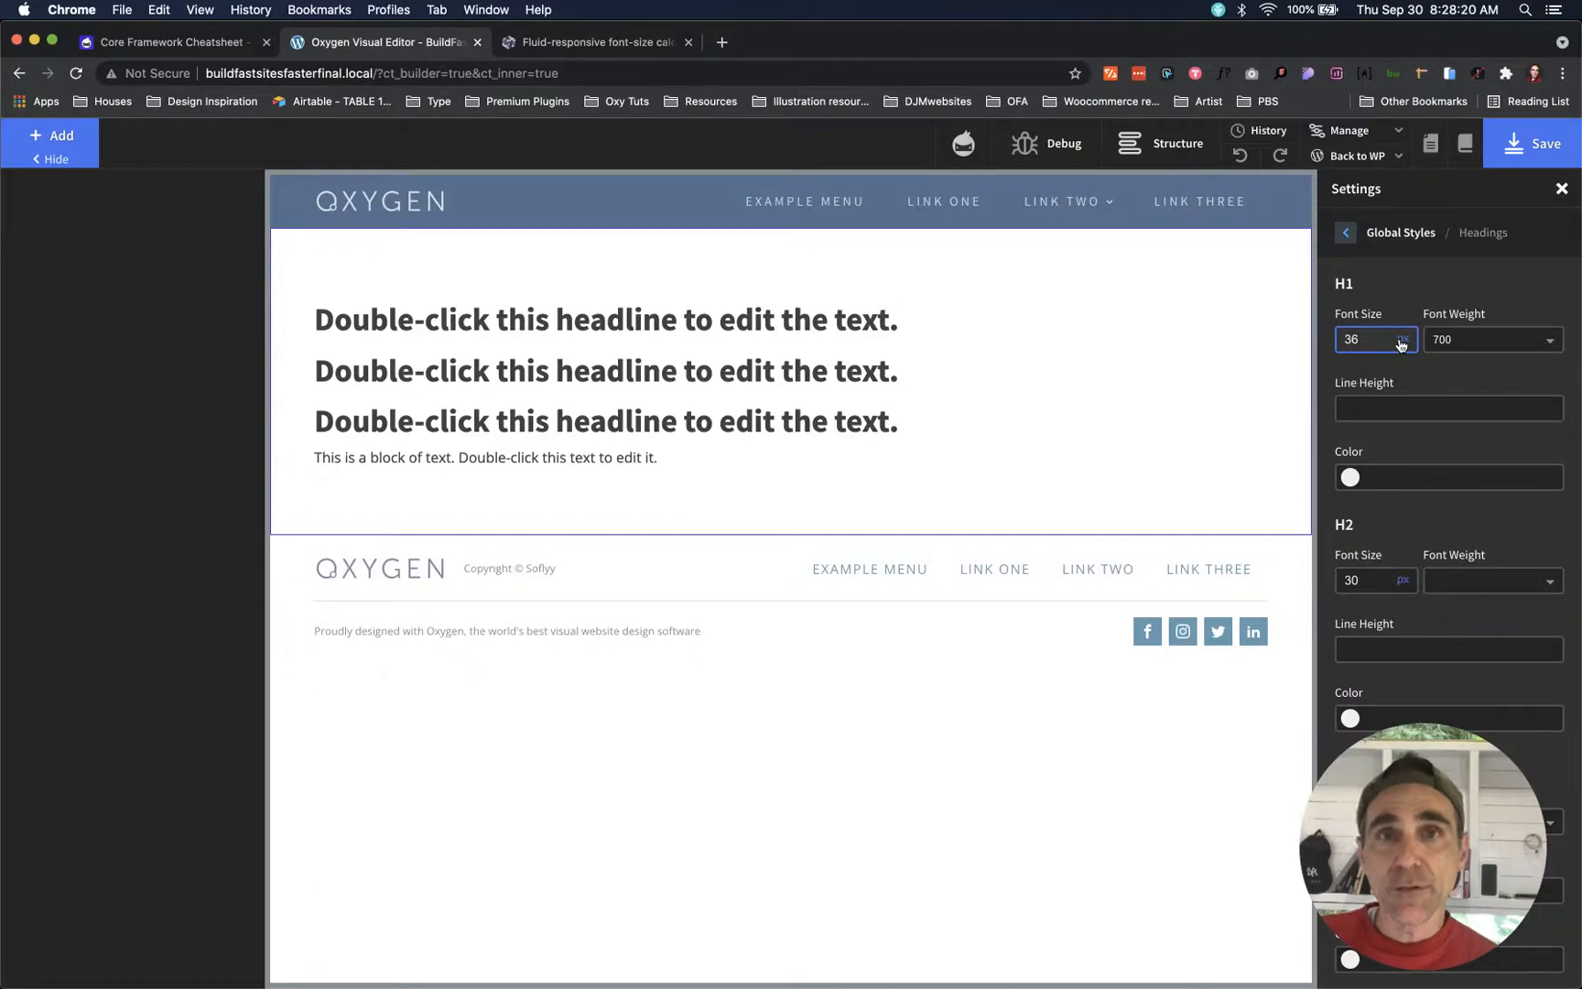
{"action": "left_click", "coordinate": [1401, 344]}
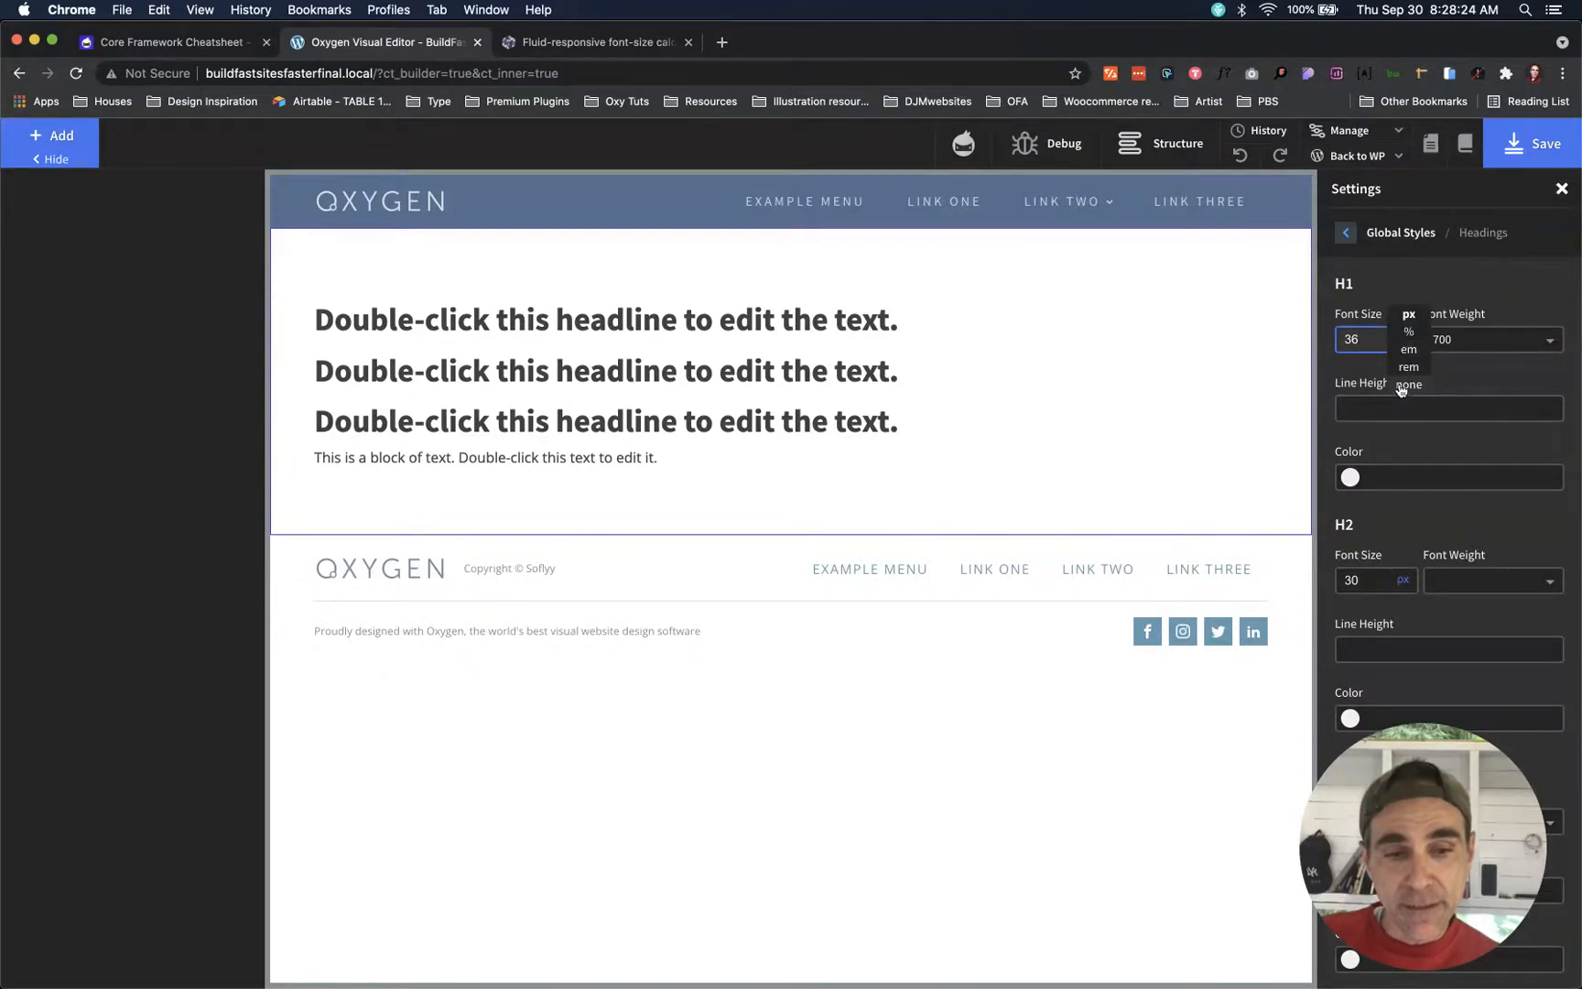
{"action": "left_click", "coordinate": [1401, 386]}
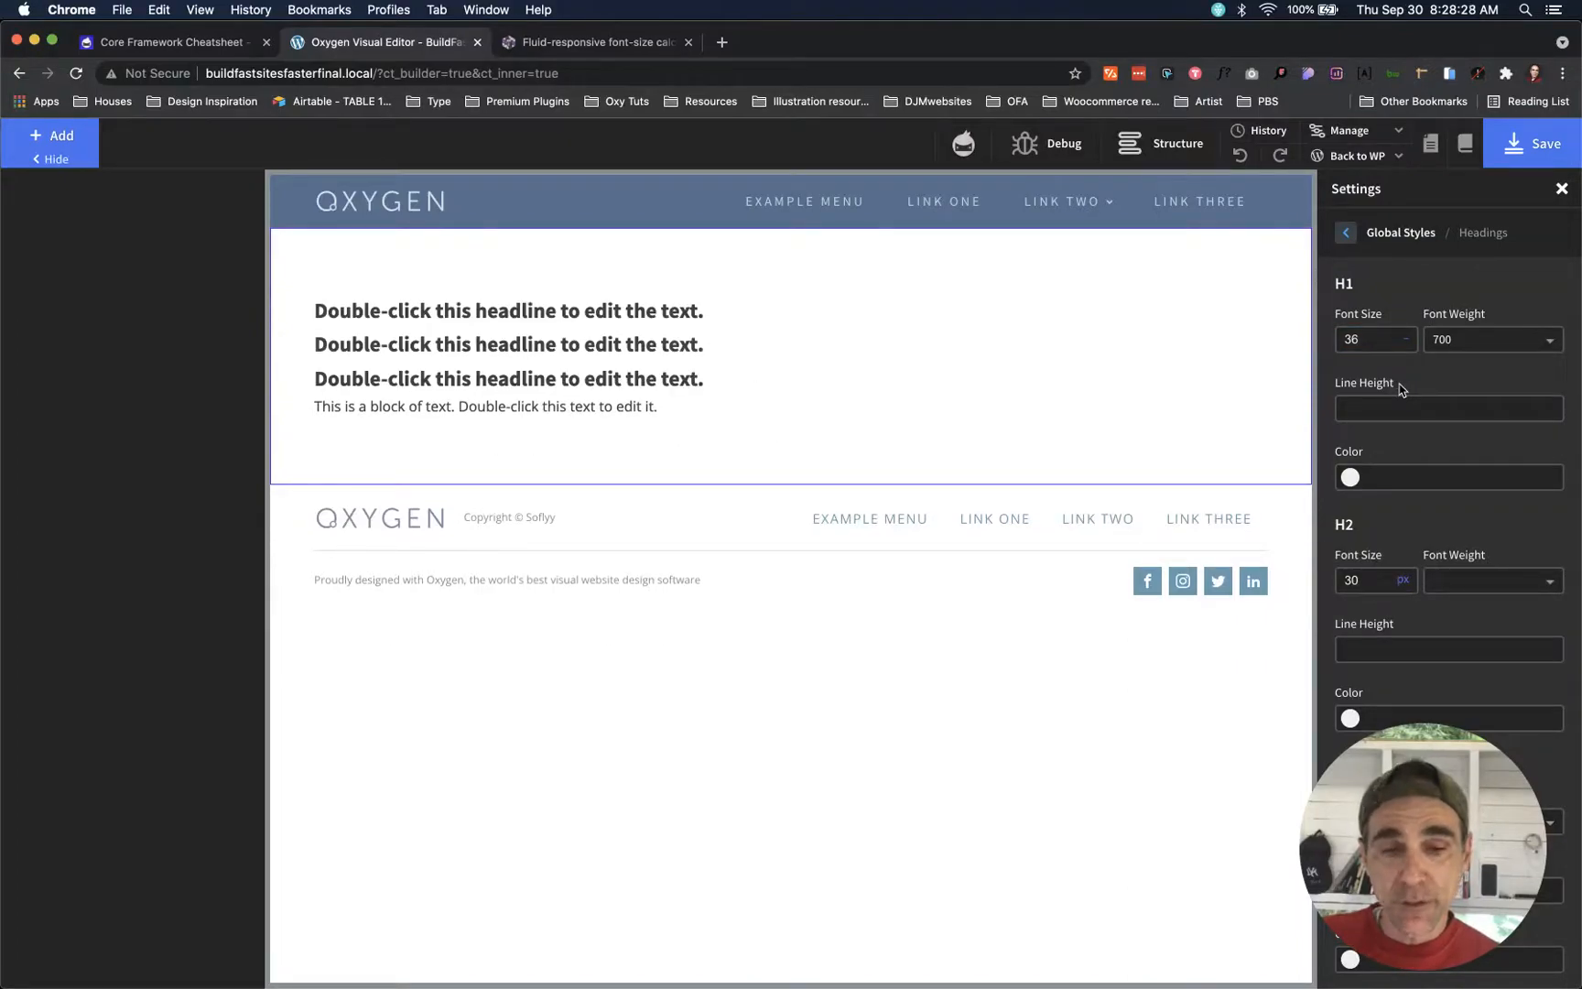
{"action": "double_click", "coordinate": [1359, 340]}
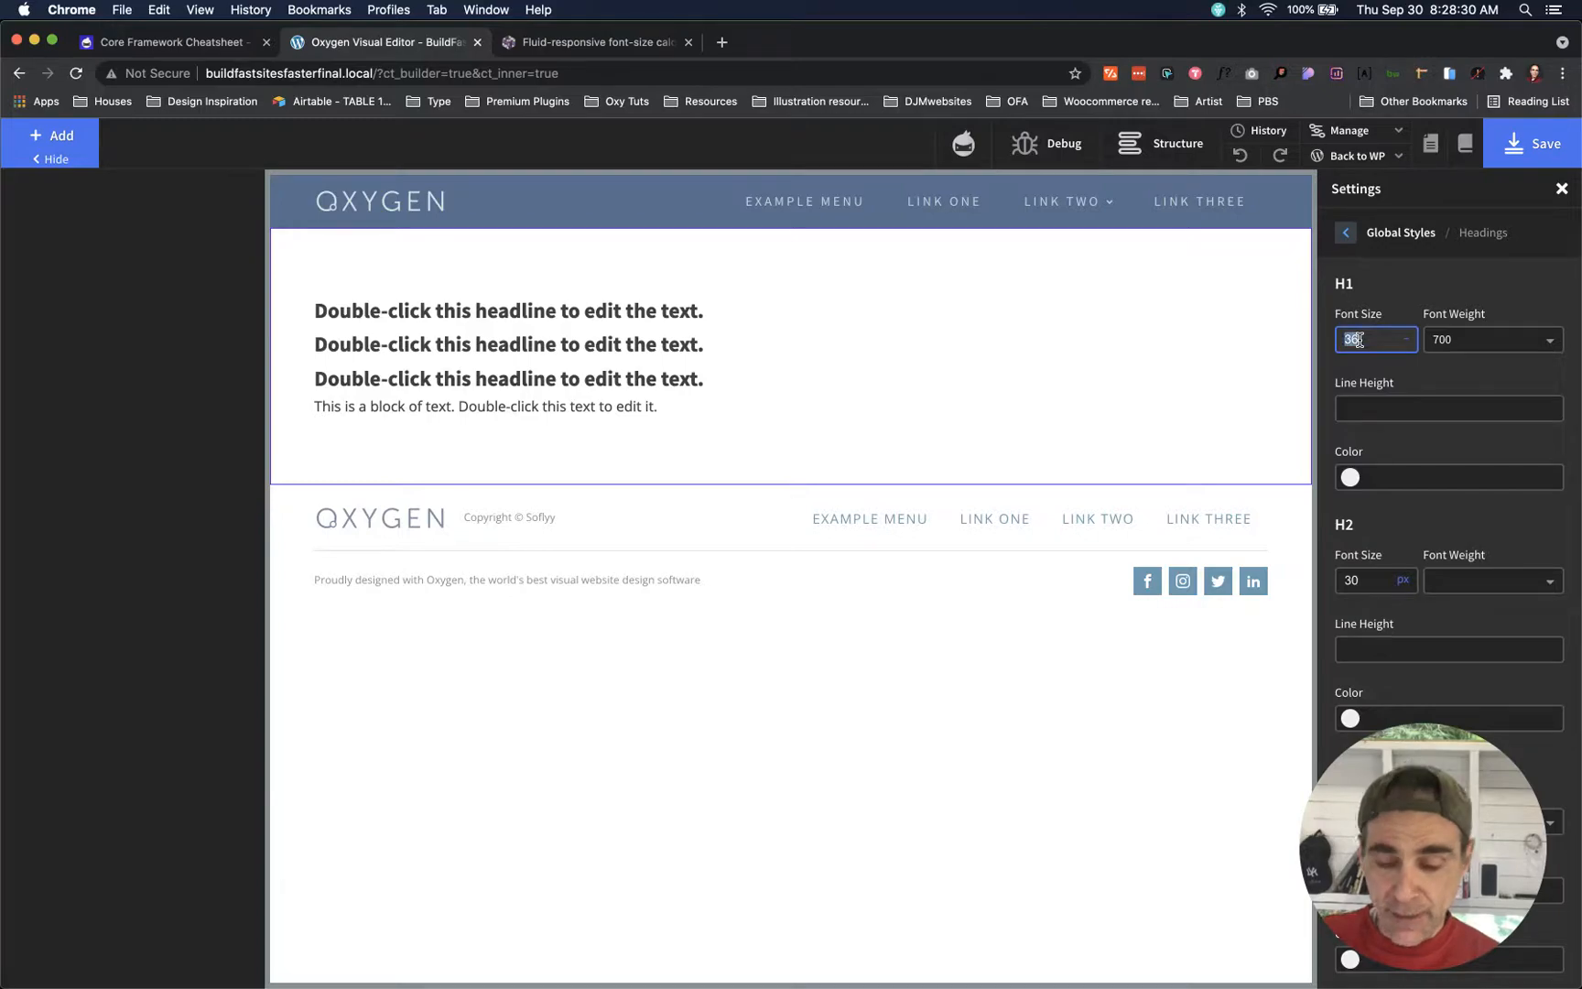
{"action": "key", "text": "super+v"}
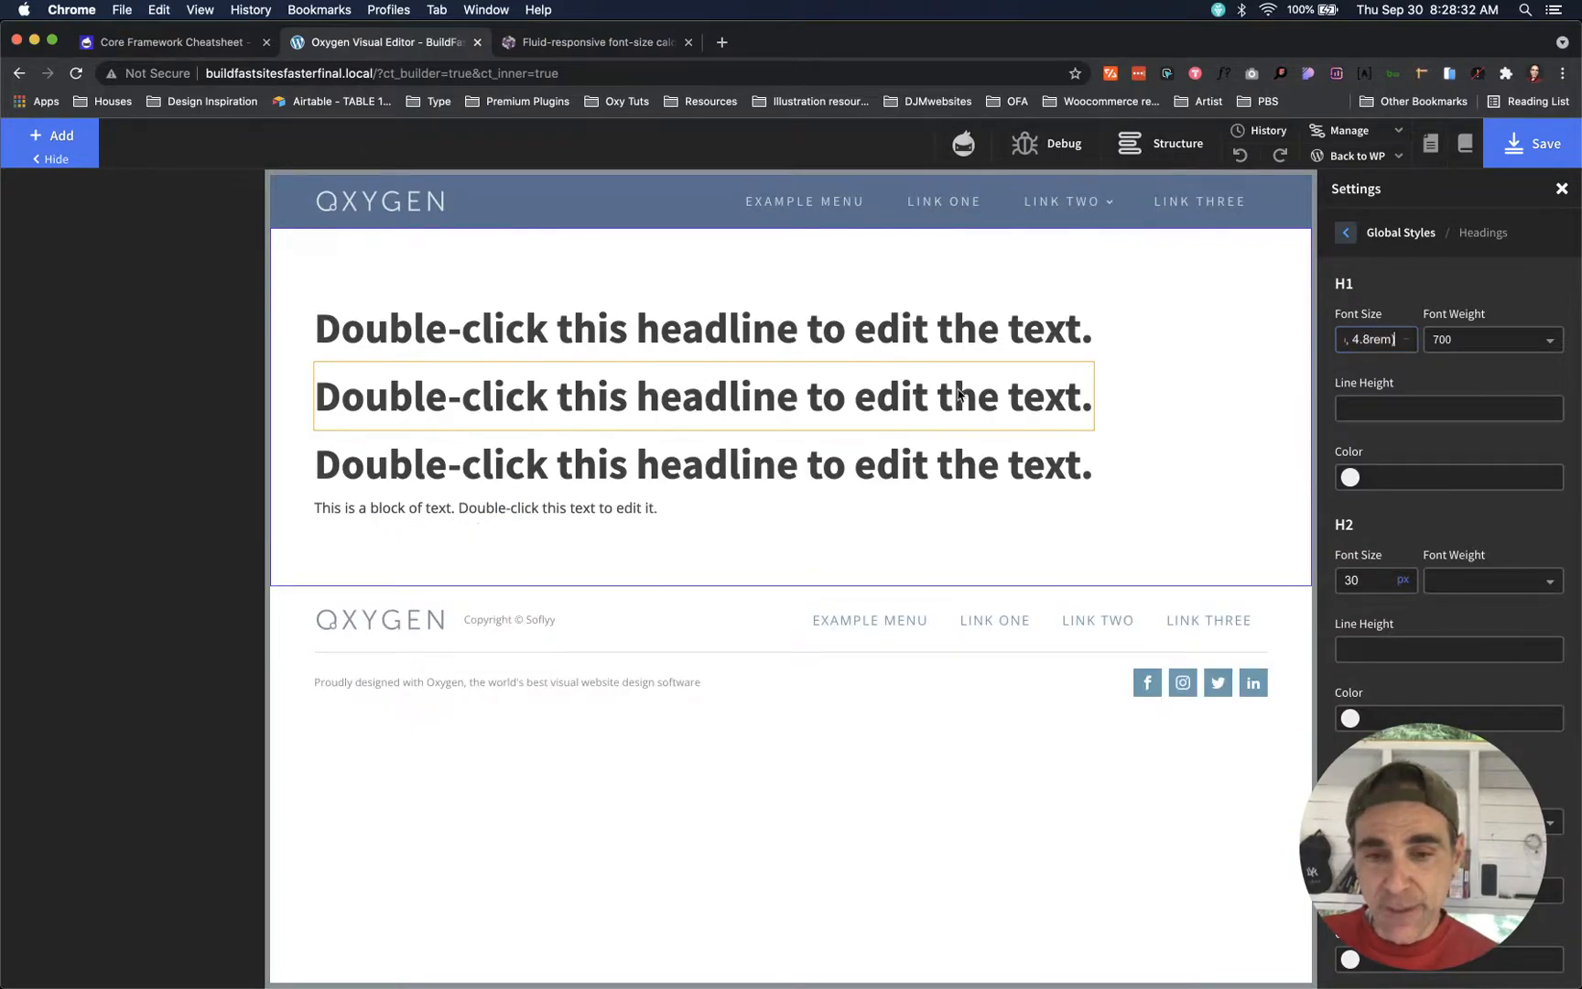
- Set the second headline's tag to h2 and the third headline's to h3, and preview the page at the smallest phone breakpoint
{"action": "left_click", "coordinate": [826, 403]}
{"action": "left_click", "coordinate": [128, 770]}
{"action": "left_click", "coordinate": [128, 824]}
{"action": "left_click", "coordinate": [499, 451]}
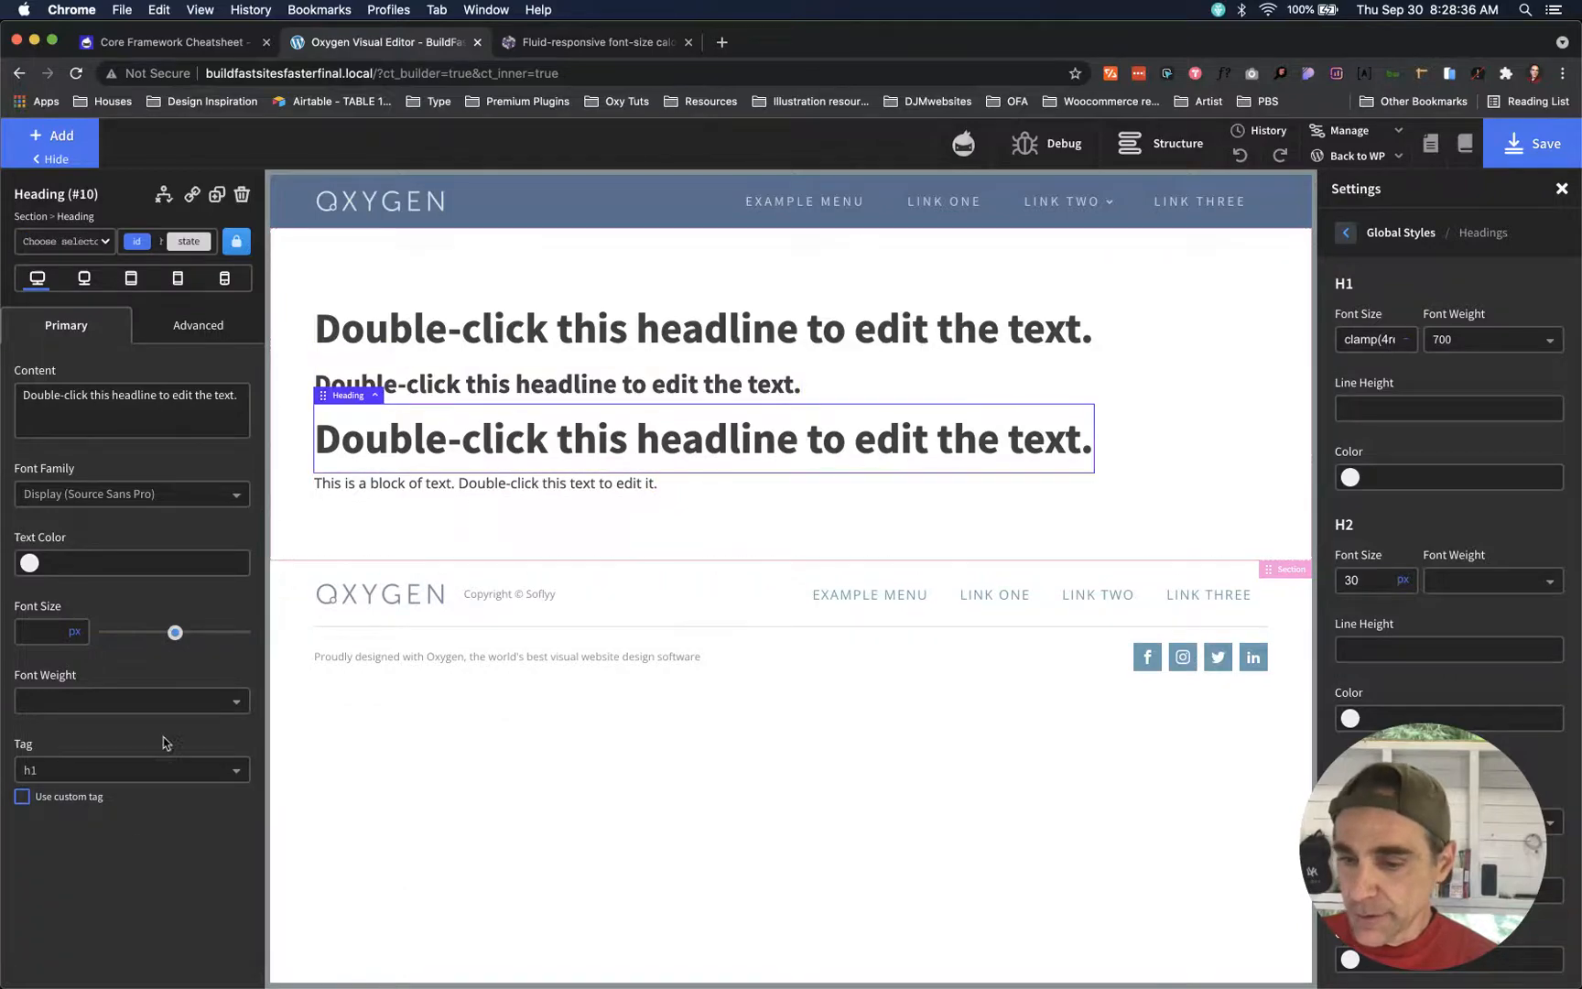
{"action": "left_click", "coordinate": [128, 770]}
{"action": "left_click", "coordinate": [95, 851]}
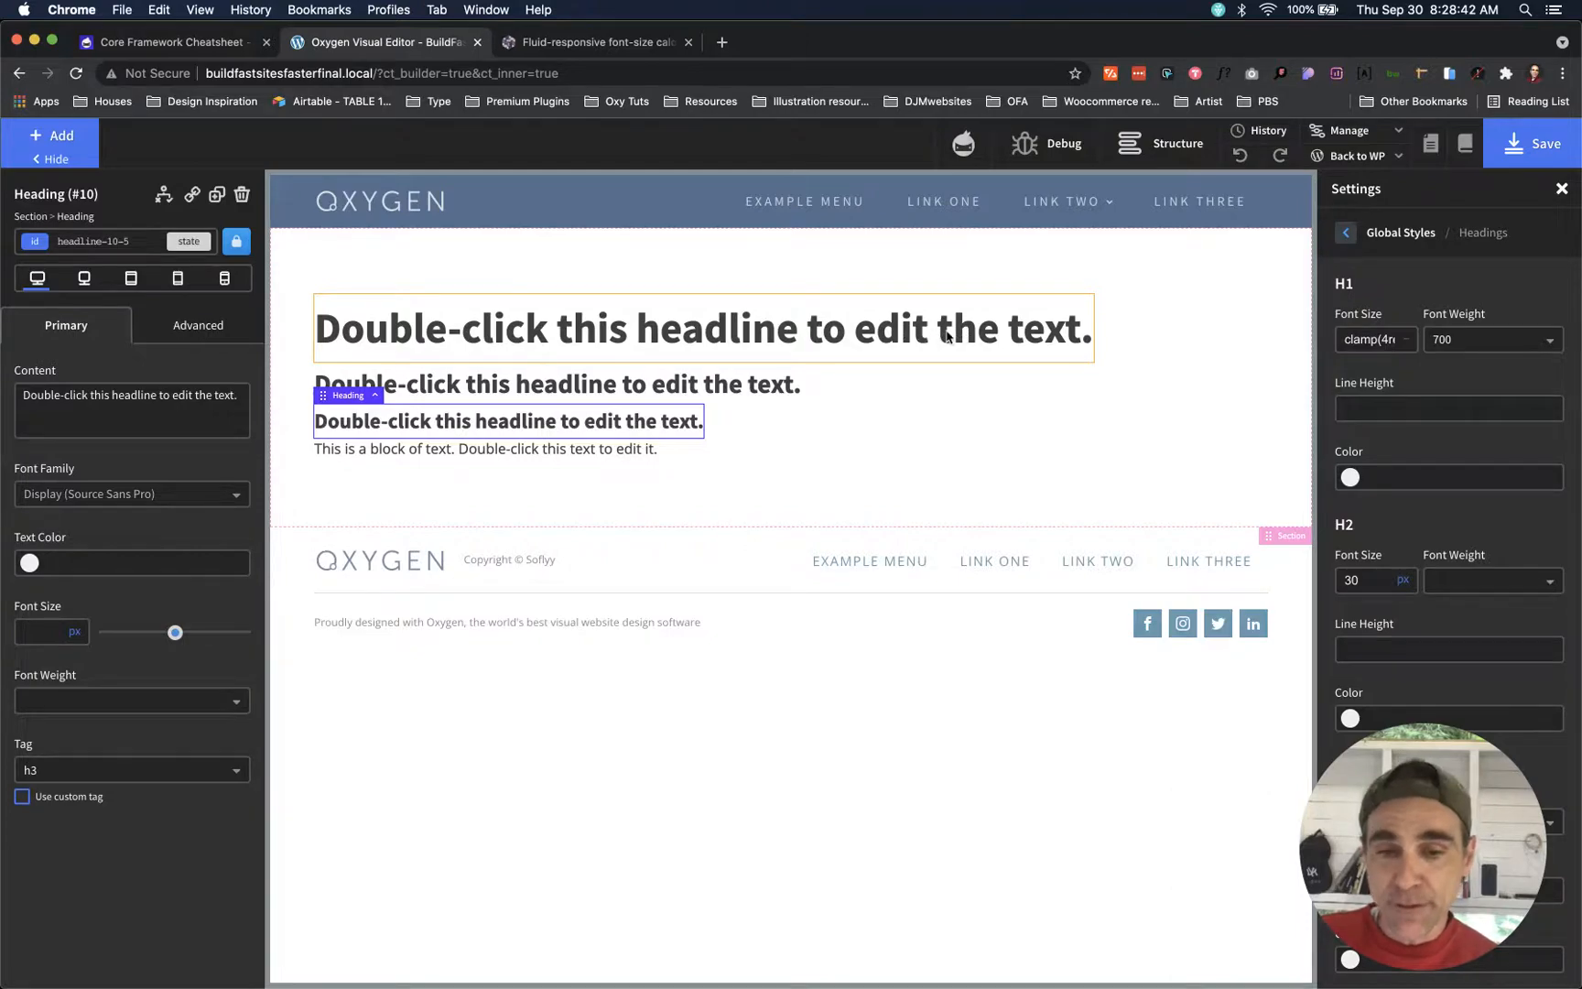
{"action": "left_click", "coordinate": [225, 286]}
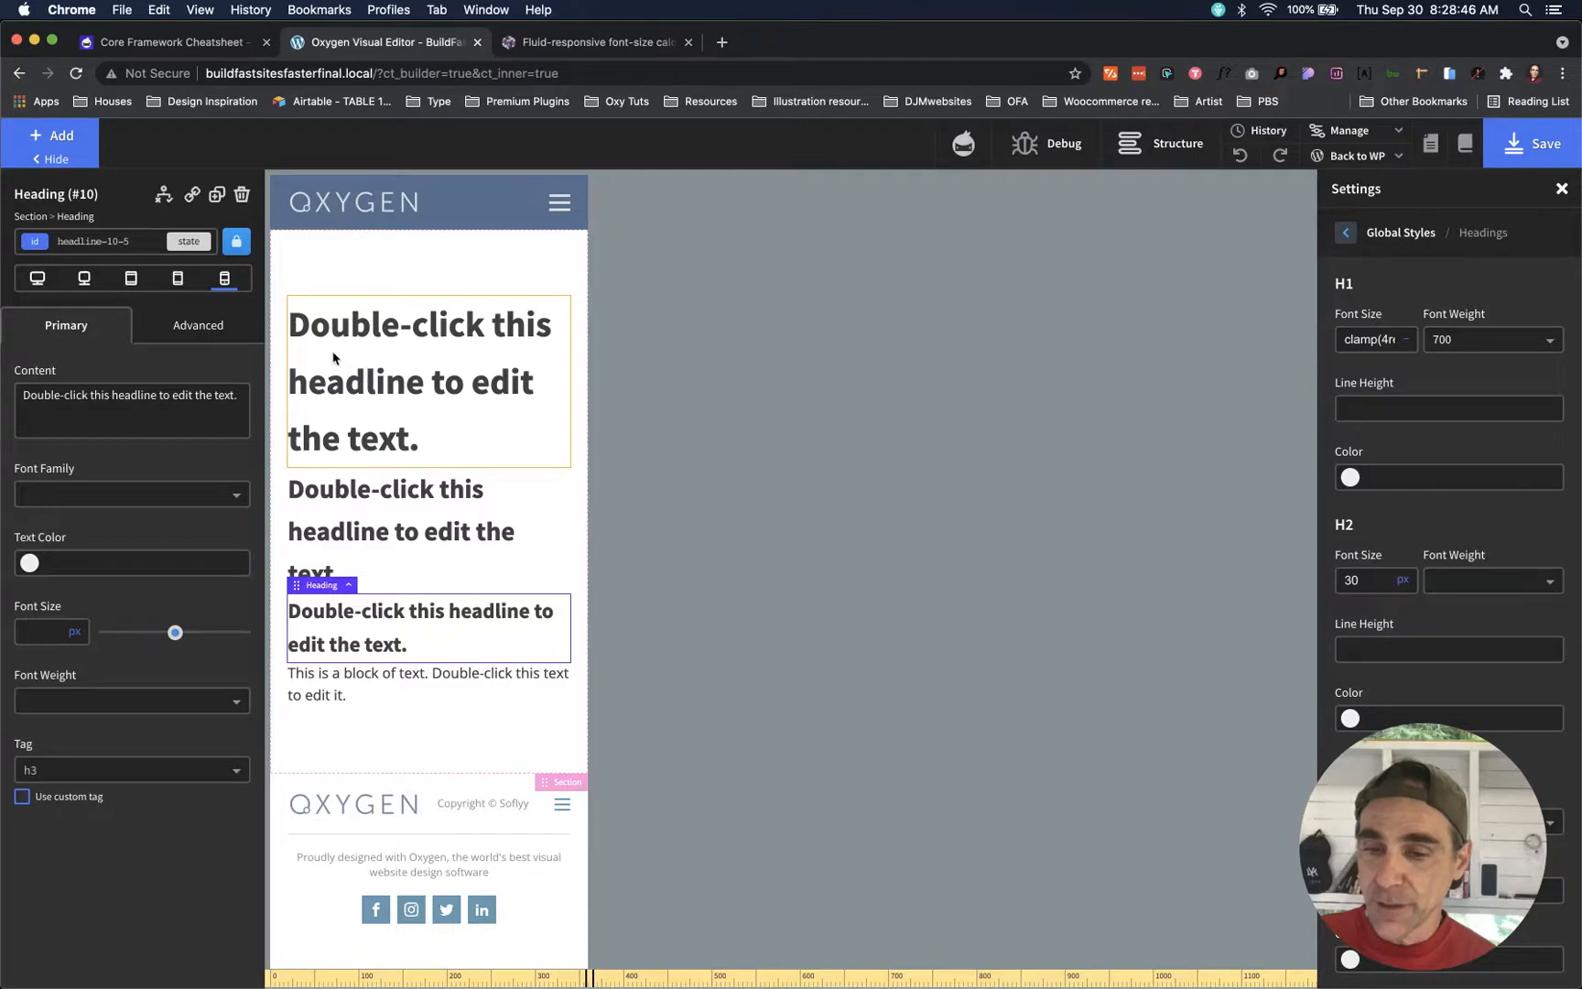
{"action": "left_click", "coordinate": [38, 277]}
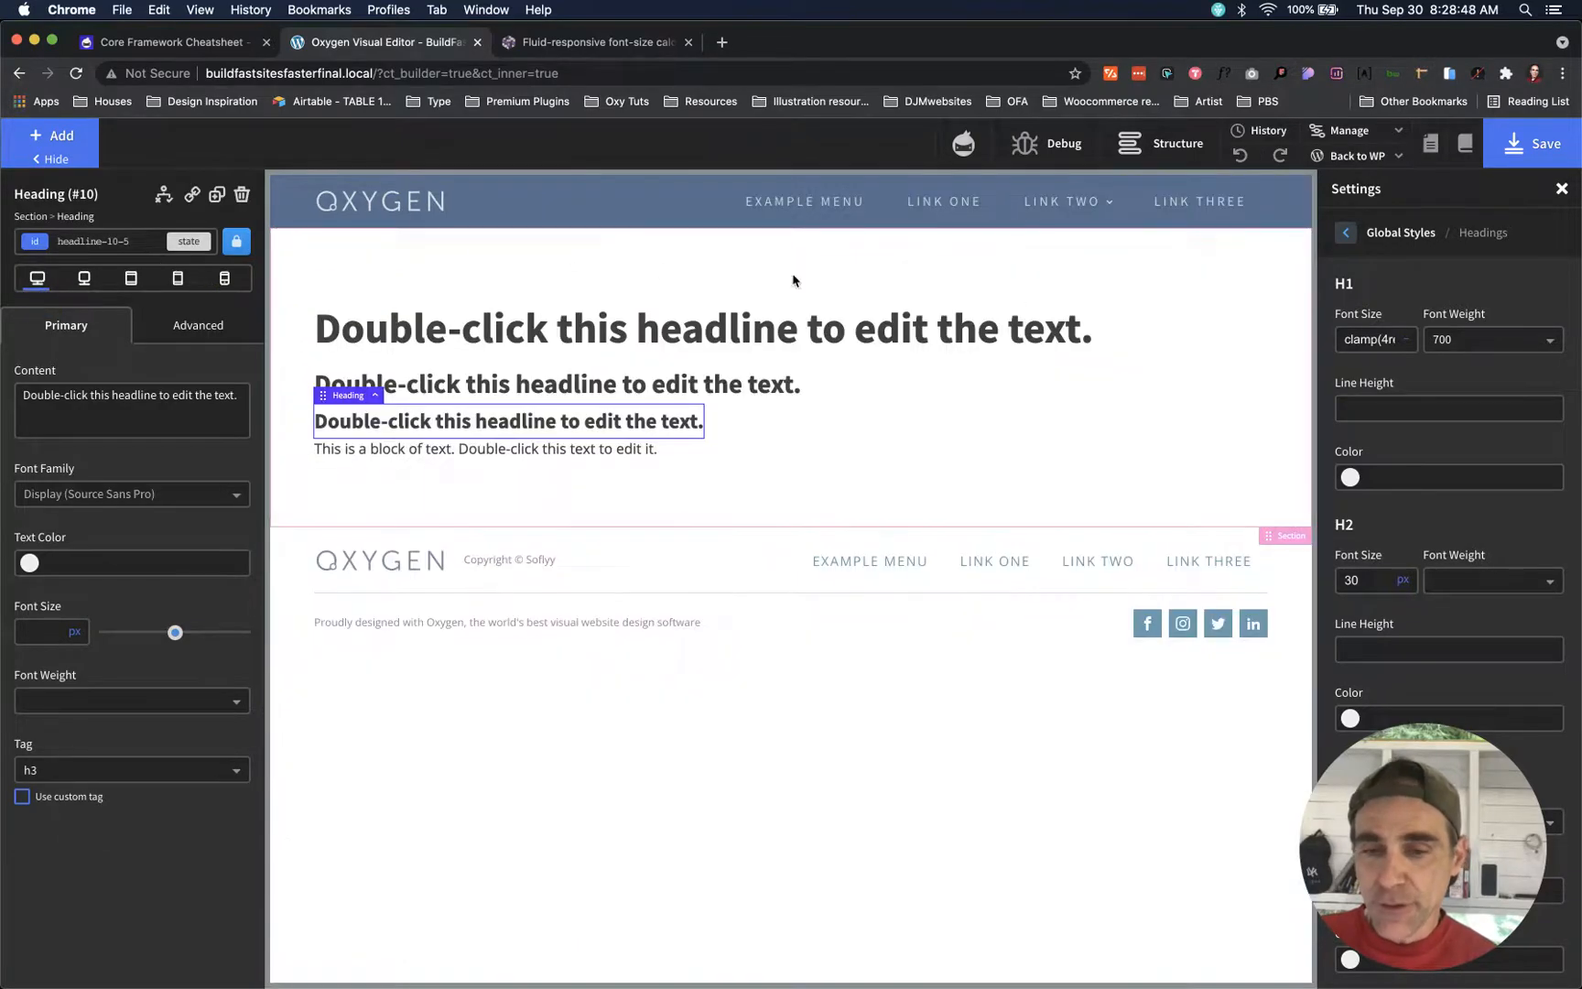
- Set the global H1 line height to 1.2 and save the changes
{"action": "left_click", "coordinate": [1418, 400]}
{"action": "type", "text": "1.2"}
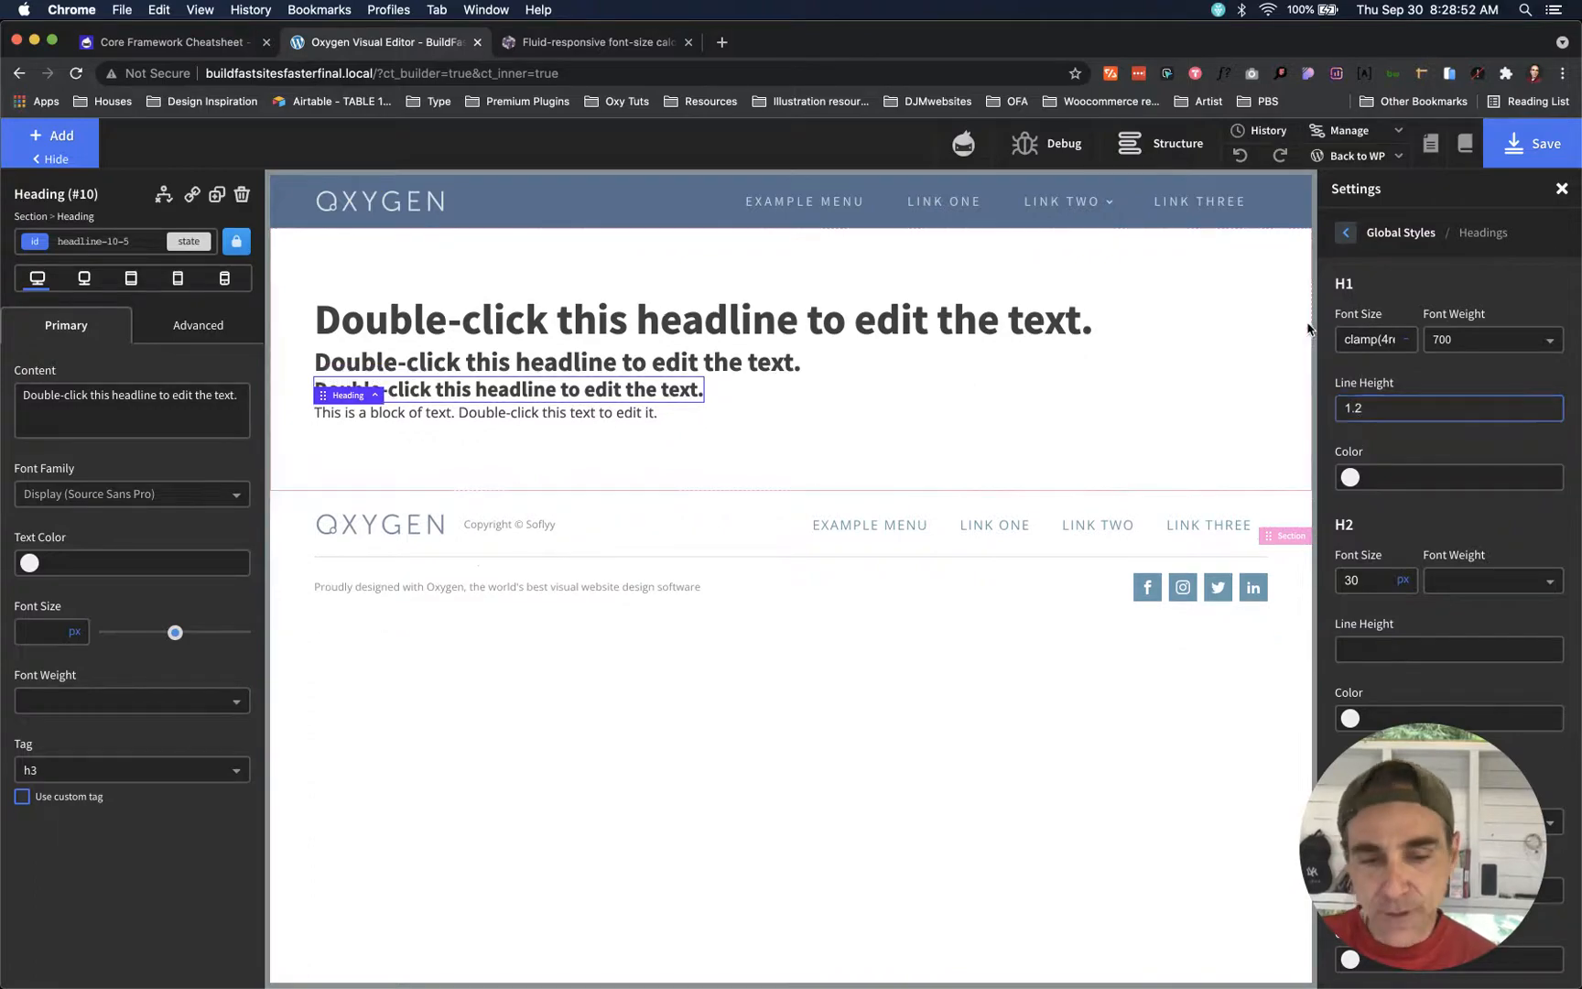
{"action": "left_click", "coordinate": [1502, 158]}
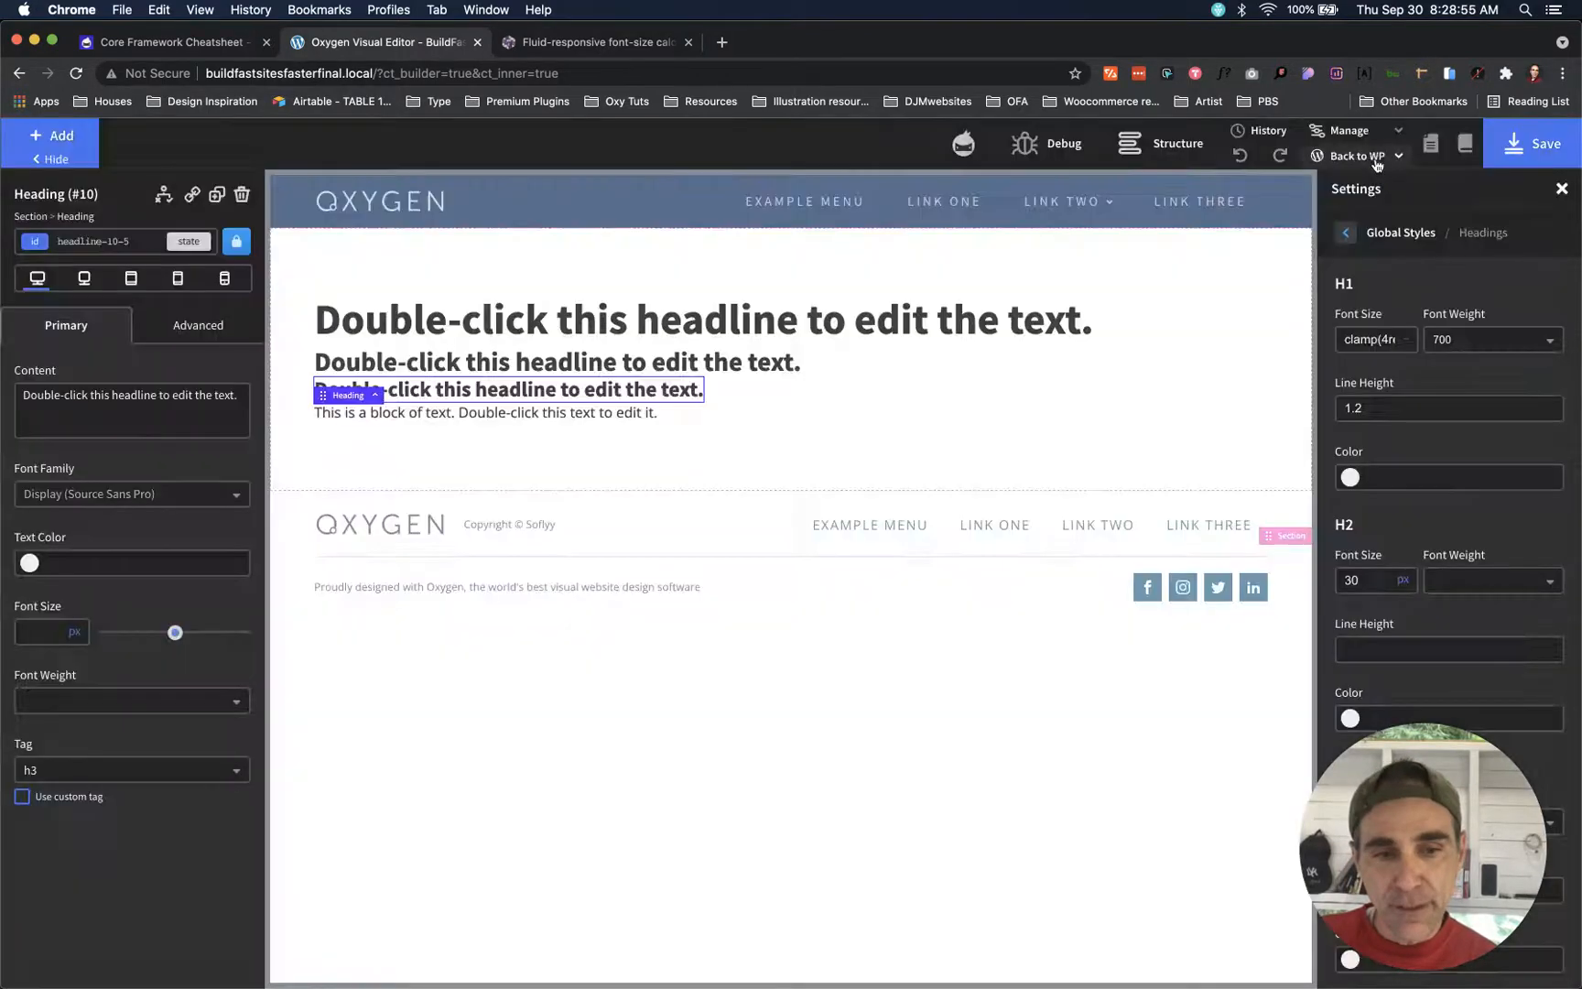
- Open the page's frontend in the browser and inspect the H1 headline's font size with the WhatFont extension
{"action": "mouse_move", "coordinate": [1366, 159]}
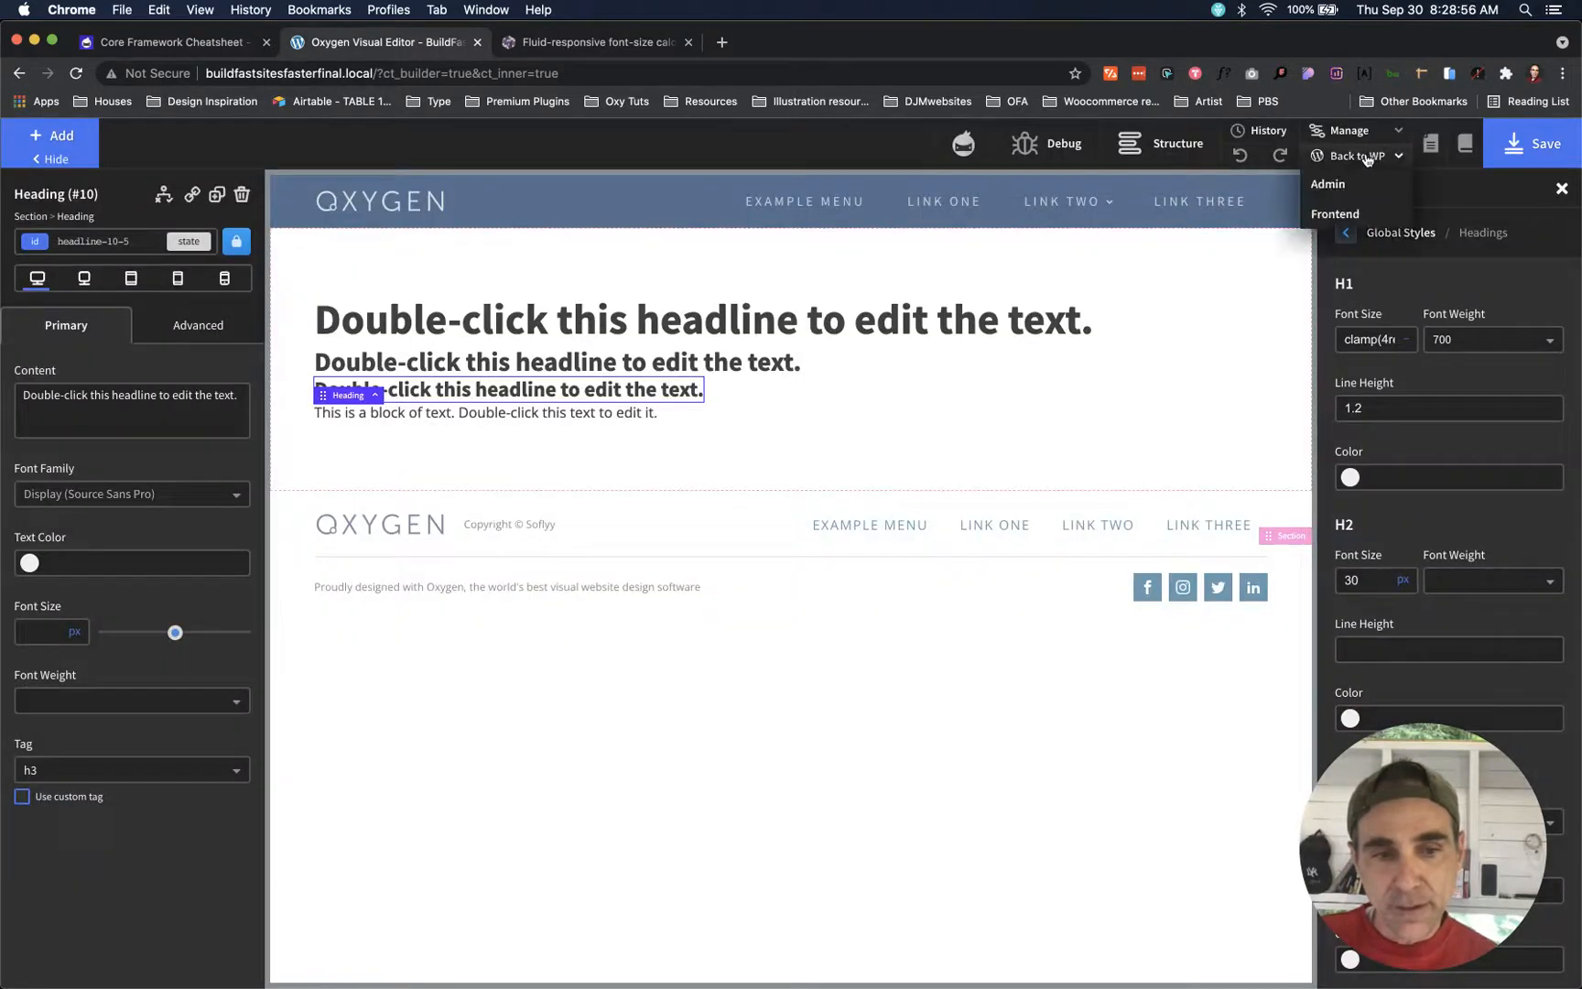
{"action": "left_click", "coordinate": [1335, 213]}
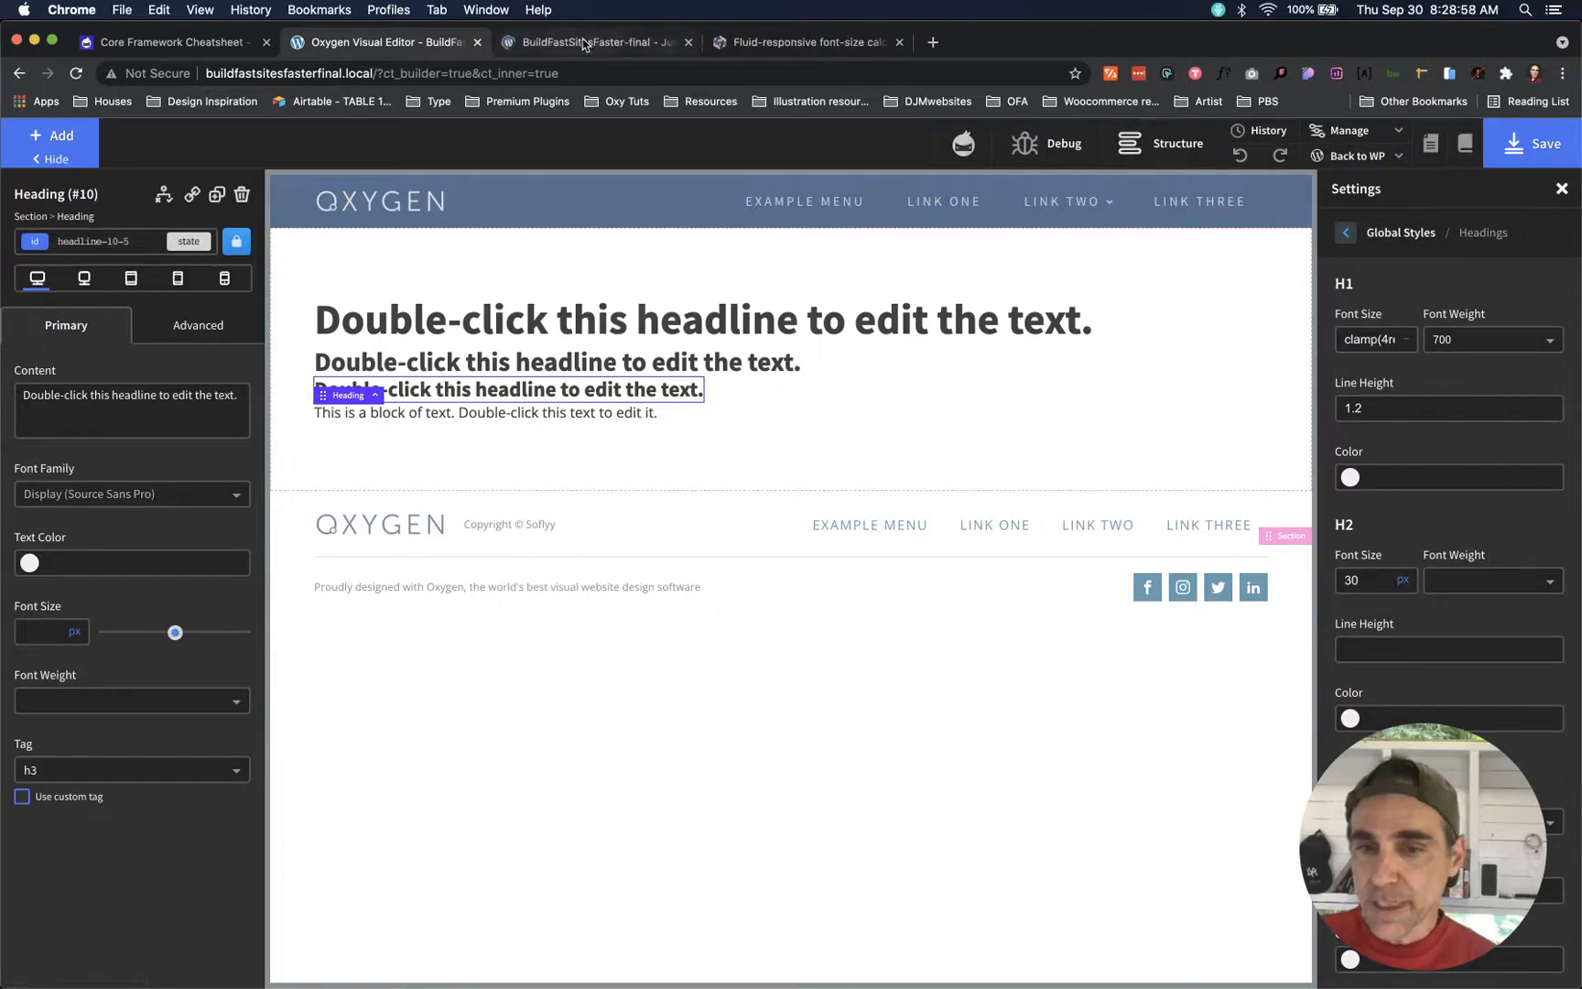
{"action": "left_click", "coordinate": [583, 44]}
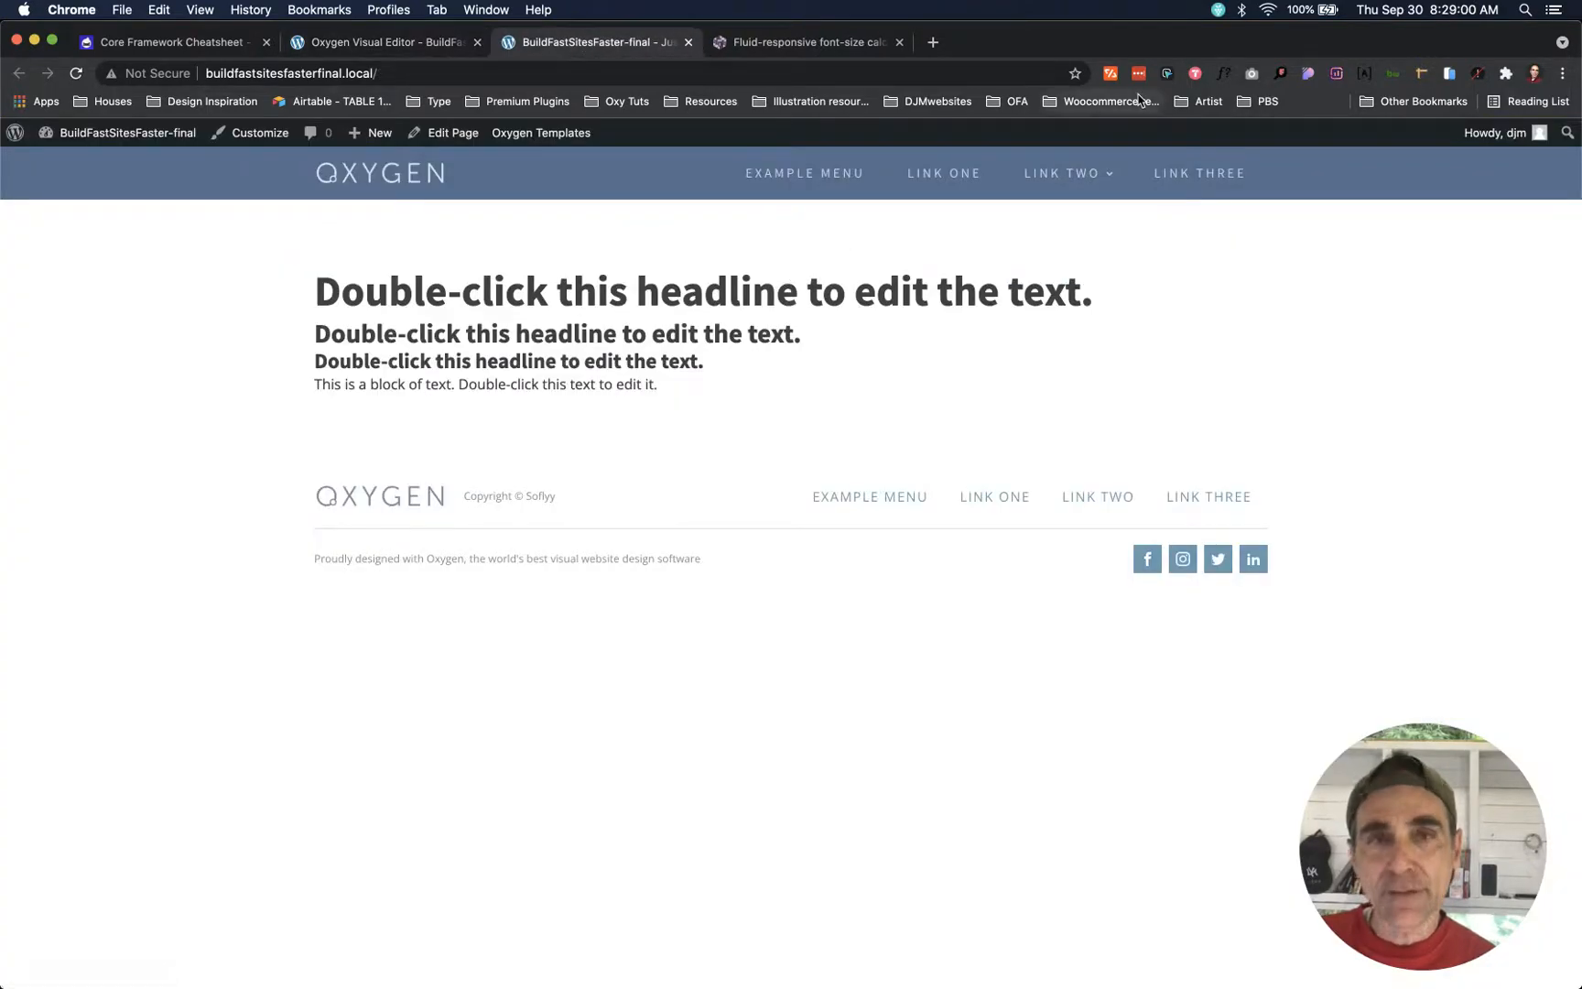
{"action": "left_click", "coordinate": [1223, 73]}
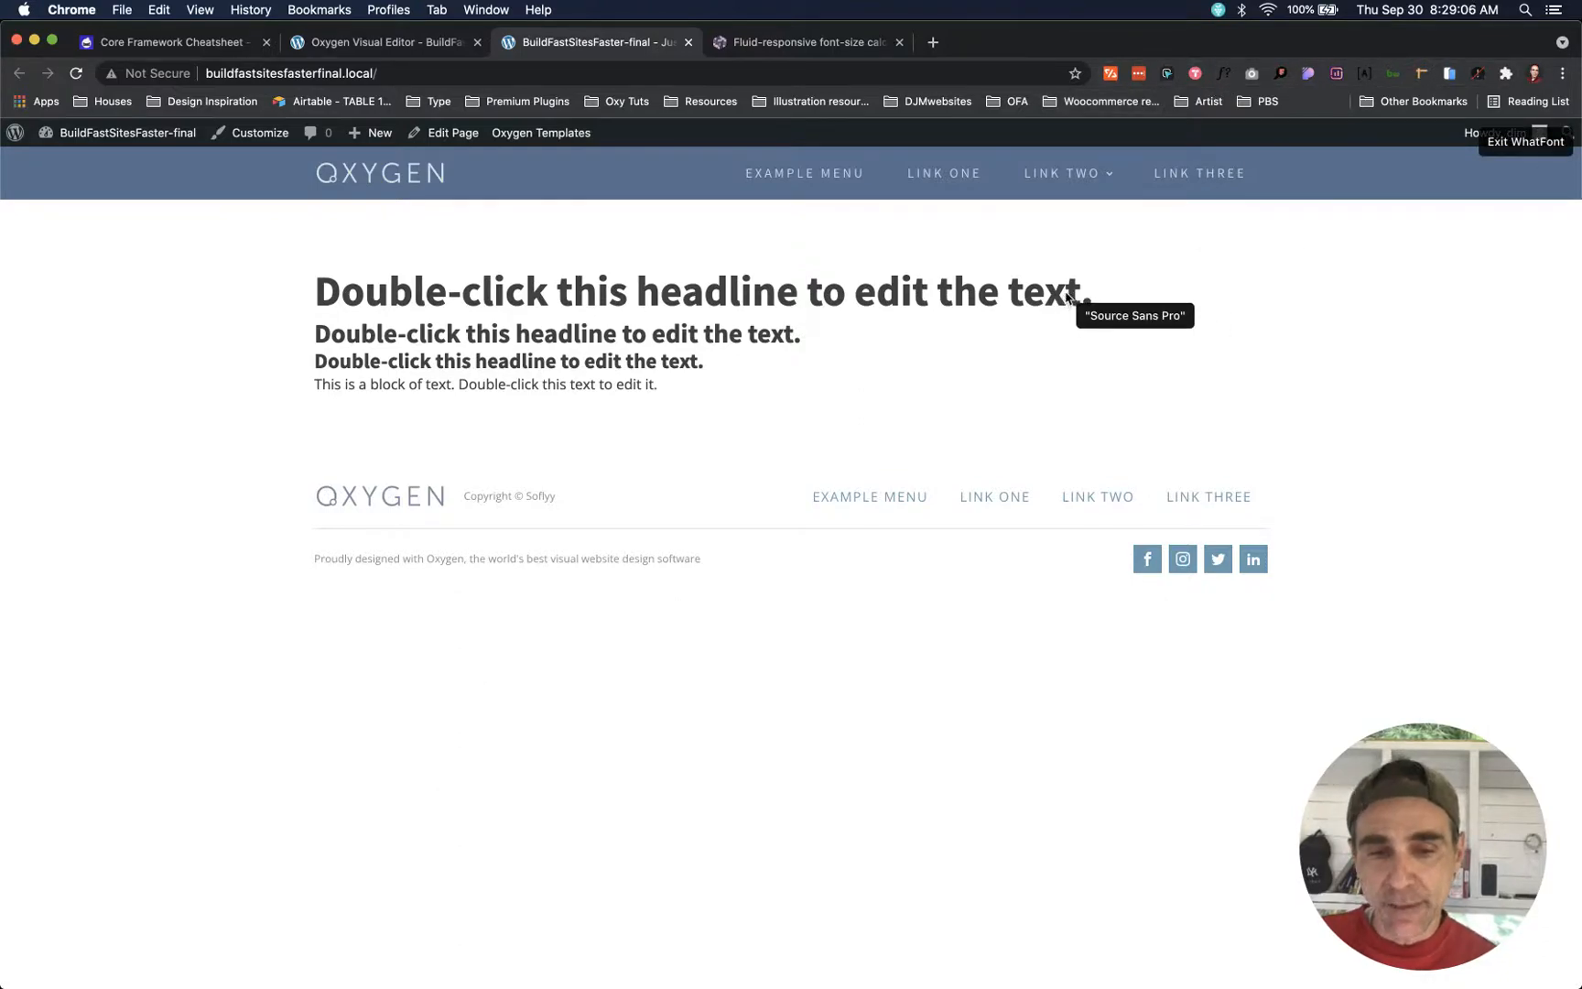
{"action": "left_click", "coordinate": [1068, 296]}
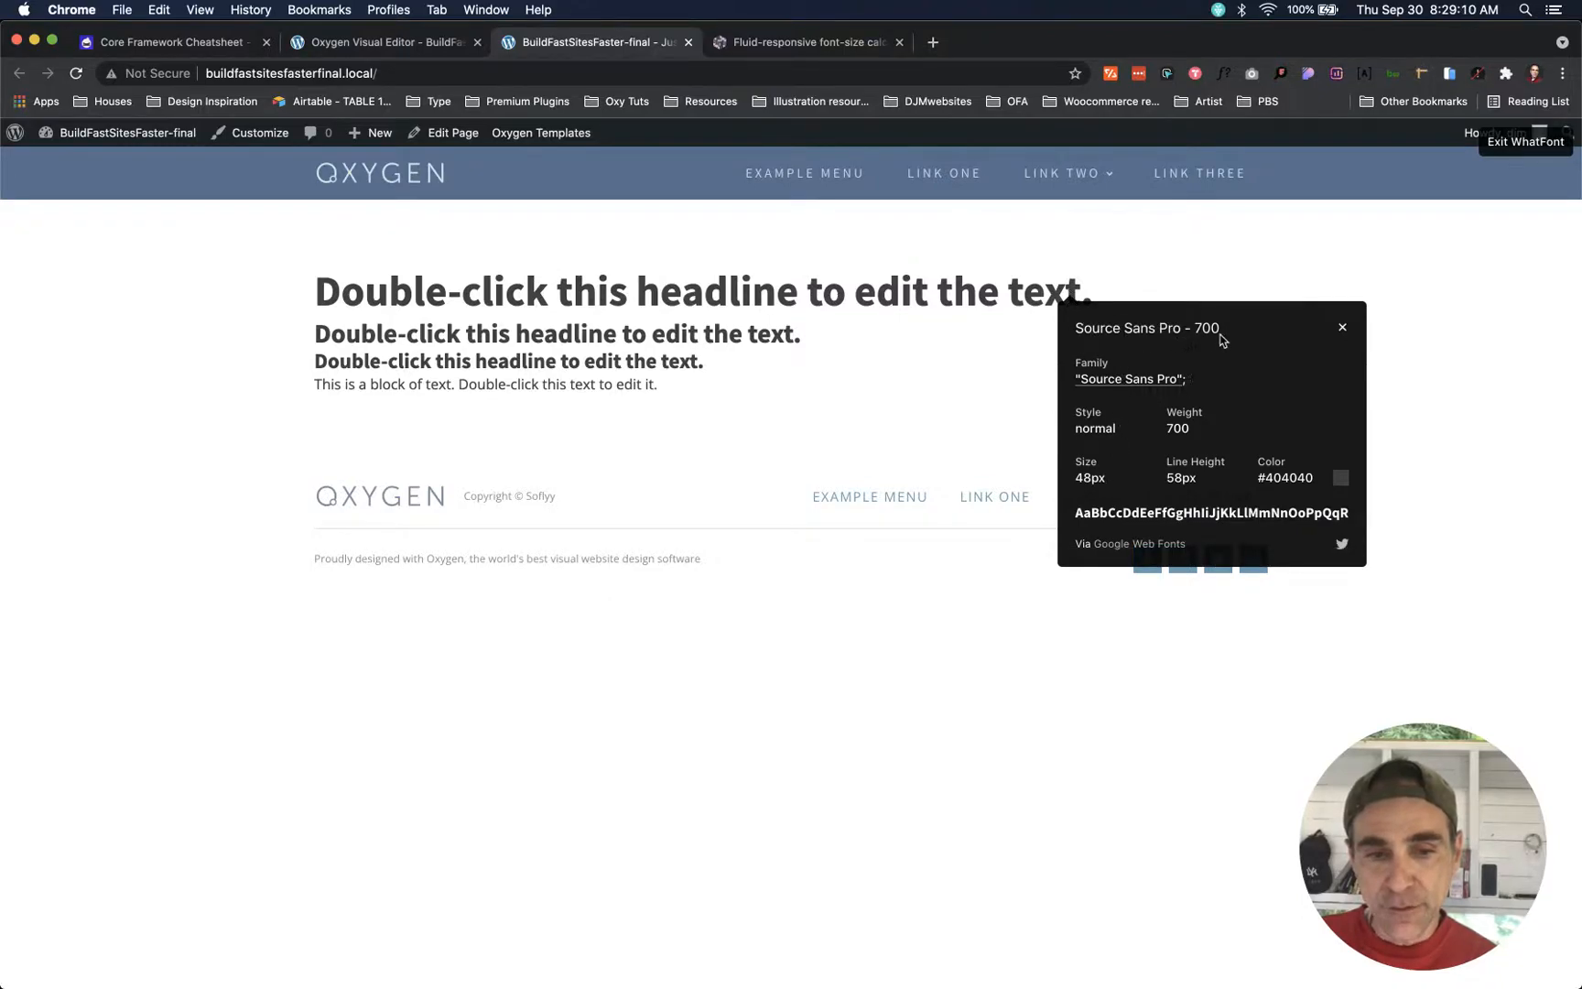
- Inspect the H1 font with WhatFont at phone and tablet browser widths, exit WhatFont and restore the window to full width
{"action": "left_click_drag", "start_coordinate": [1579, 317], "coordinate": [442, 311]}
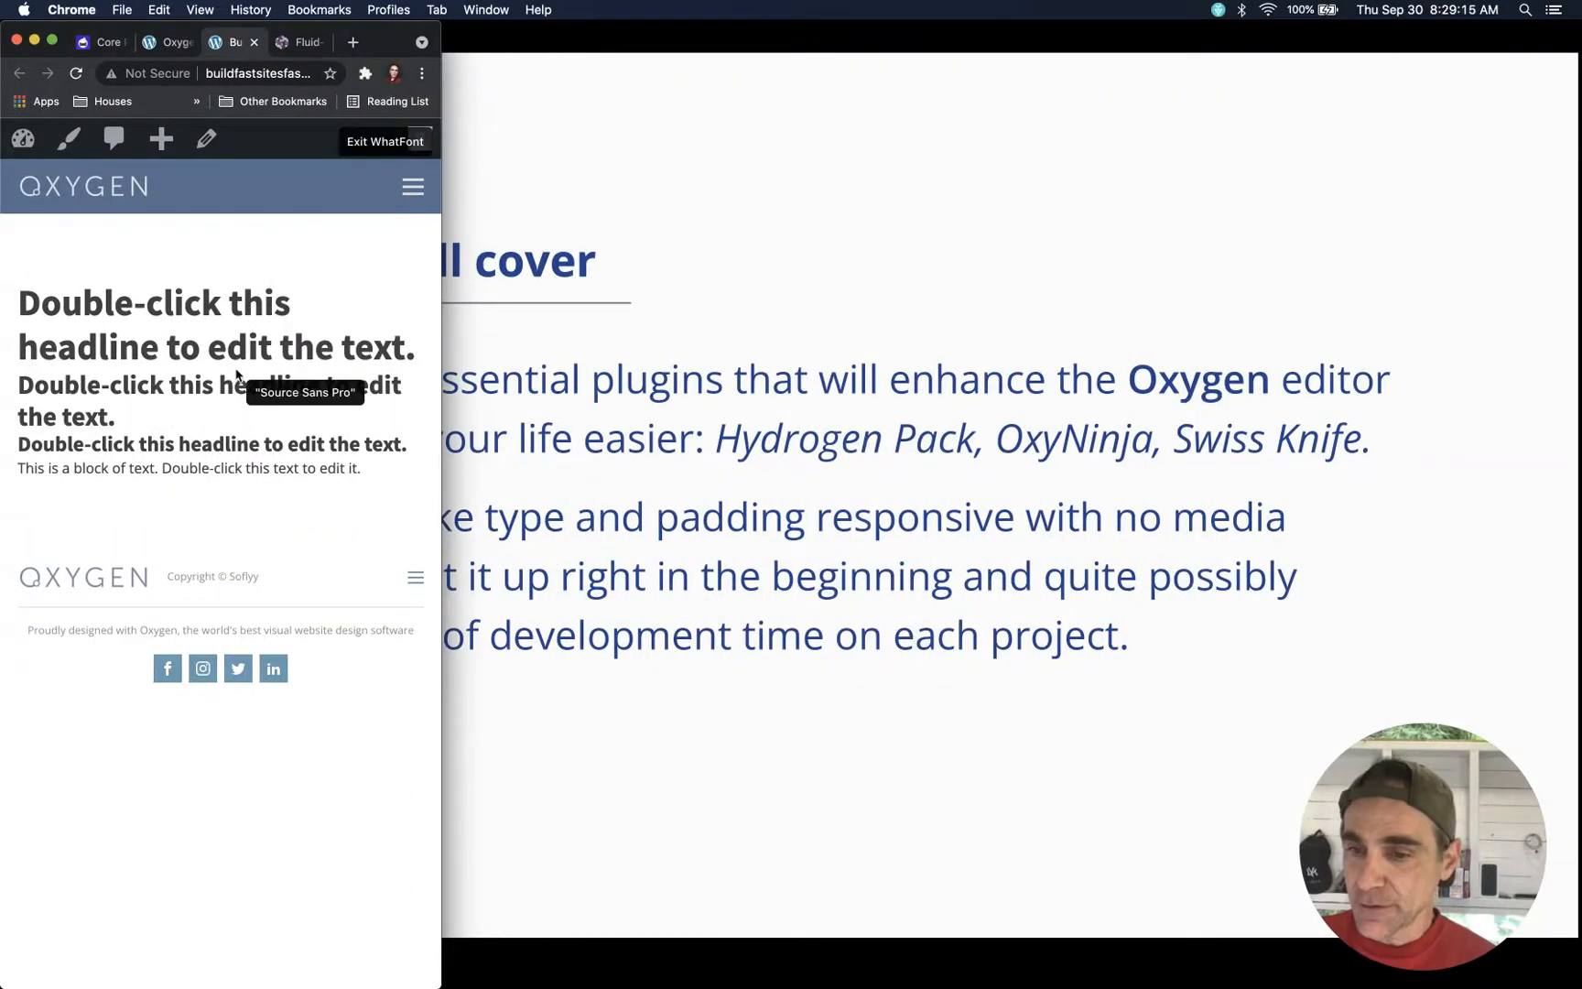
{"action": "left_click", "coordinate": [206, 312]}
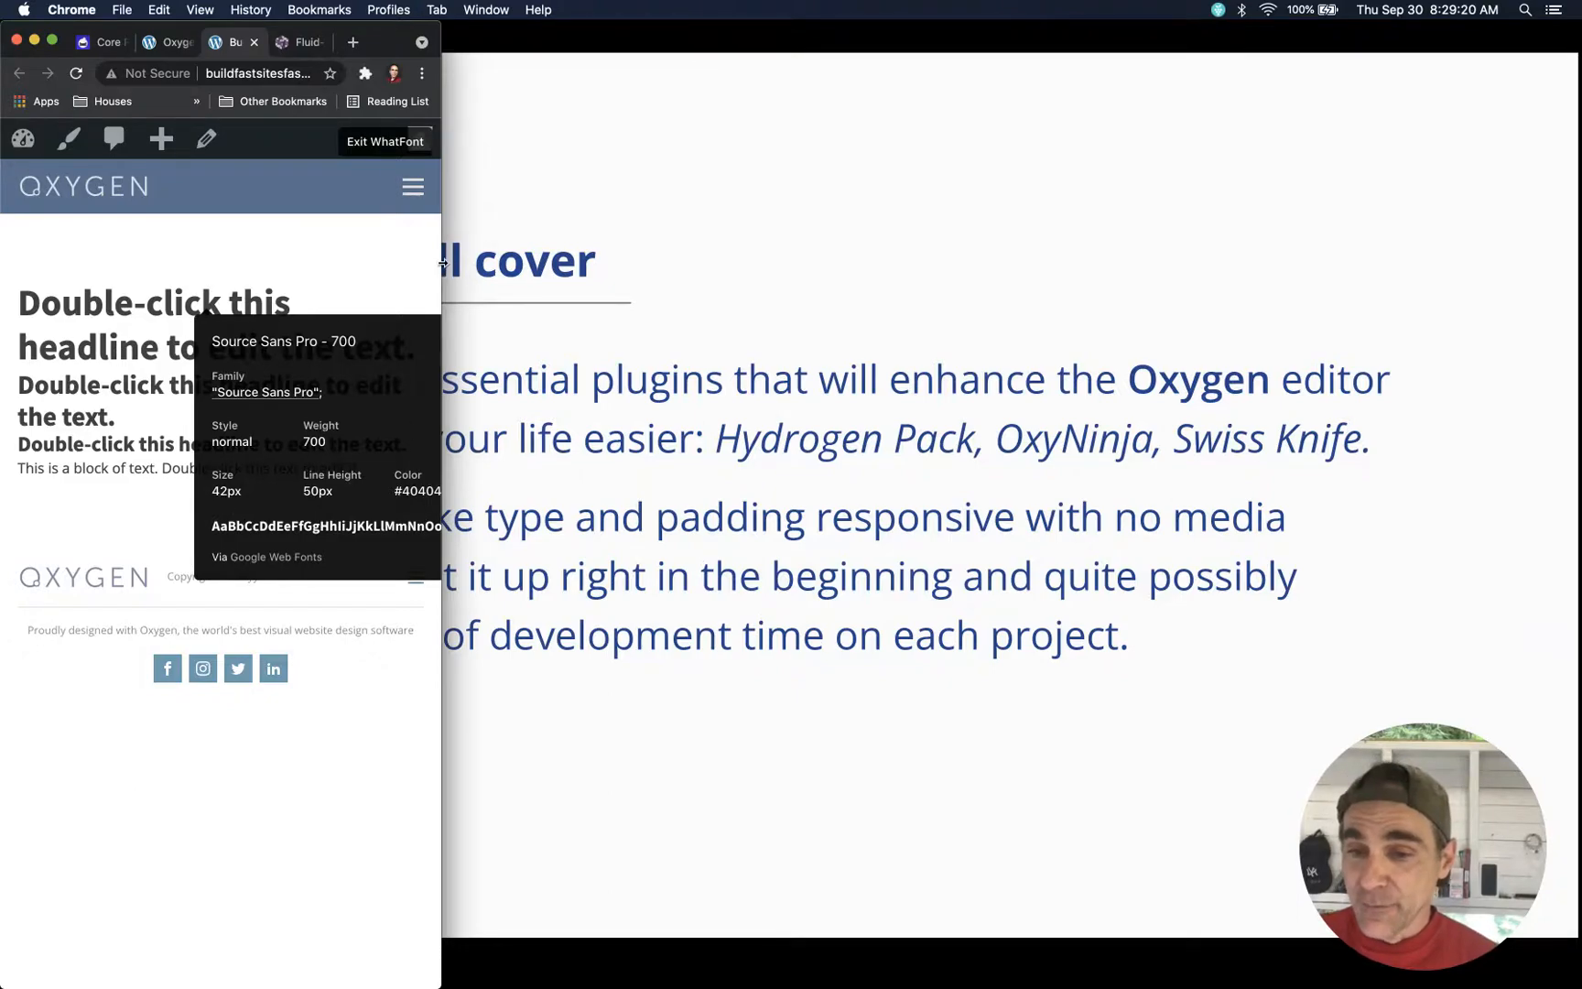
{"action": "left_click_drag", "start_coordinate": [440, 264], "coordinate": [721, 270]}
{"action": "left_click", "coordinate": [582, 304]}
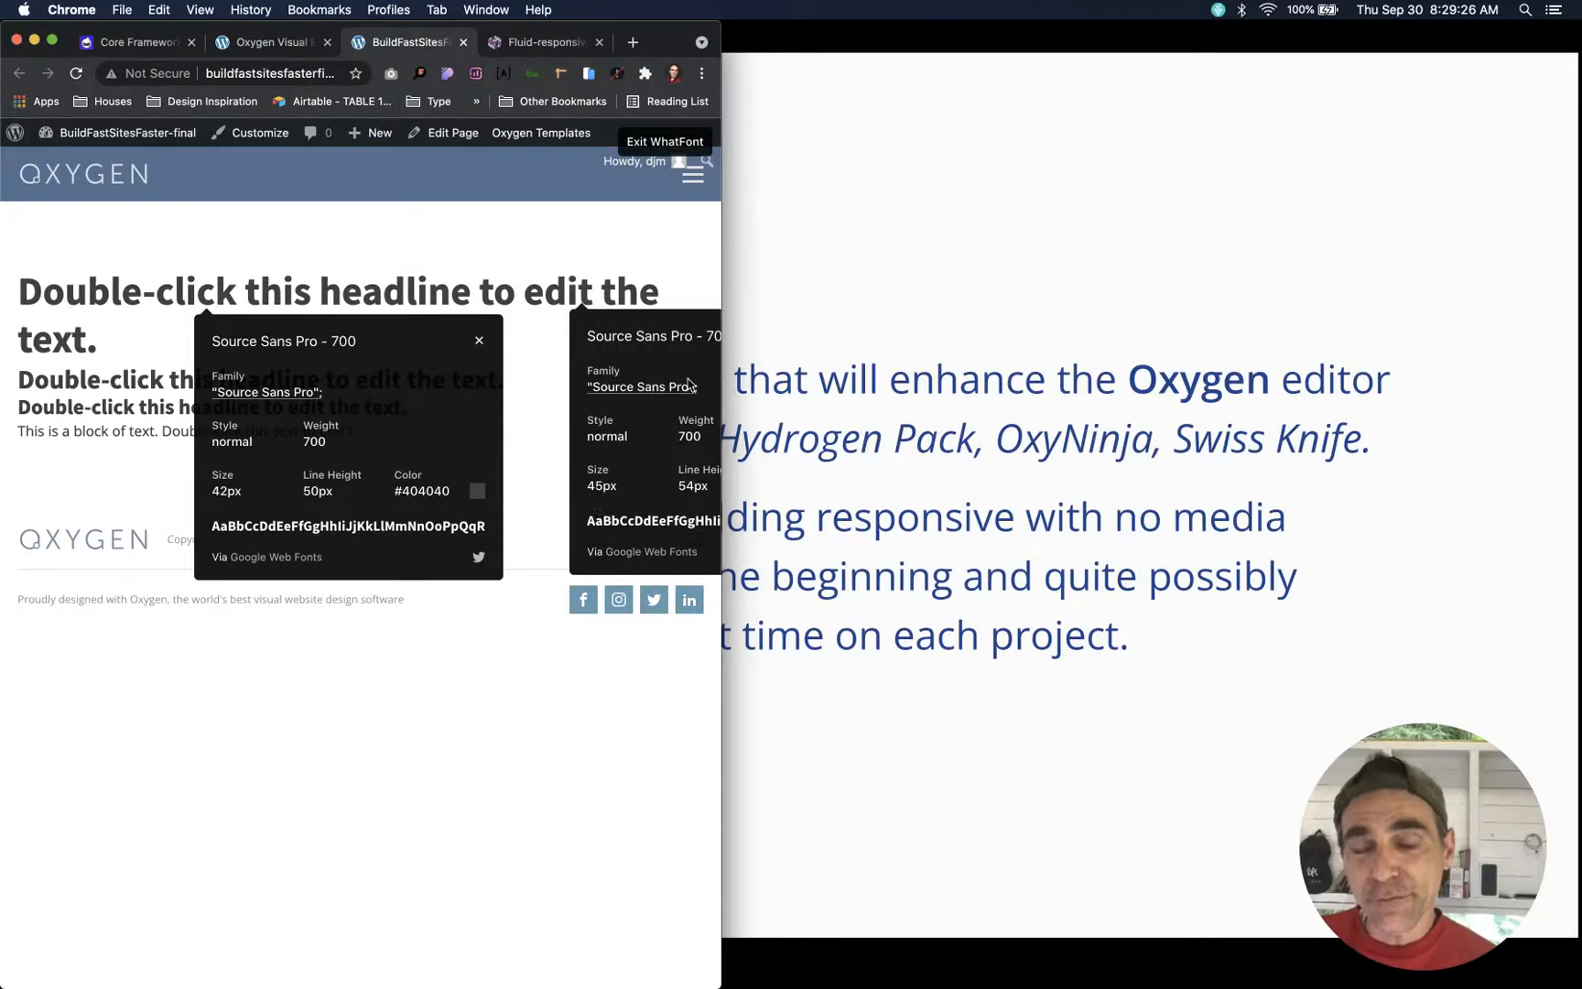
{"action": "left_click_drag", "start_coordinate": [723, 264], "coordinate": [1186, 266]}
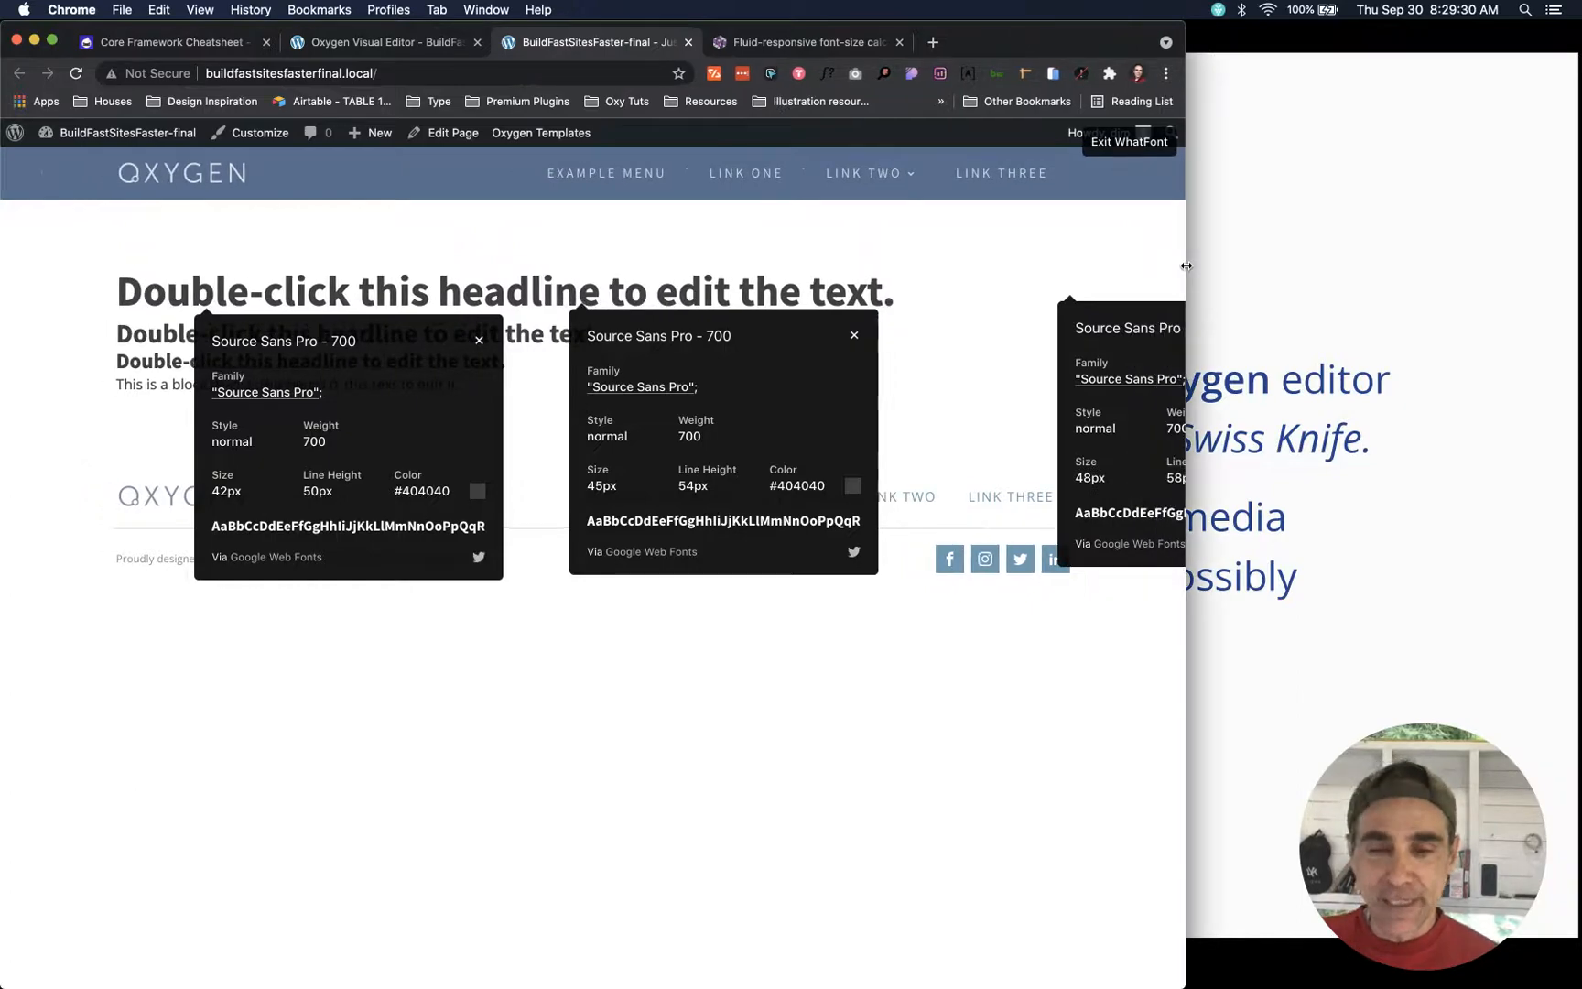
{"action": "left_click", "coordinate": [1179, 262]}
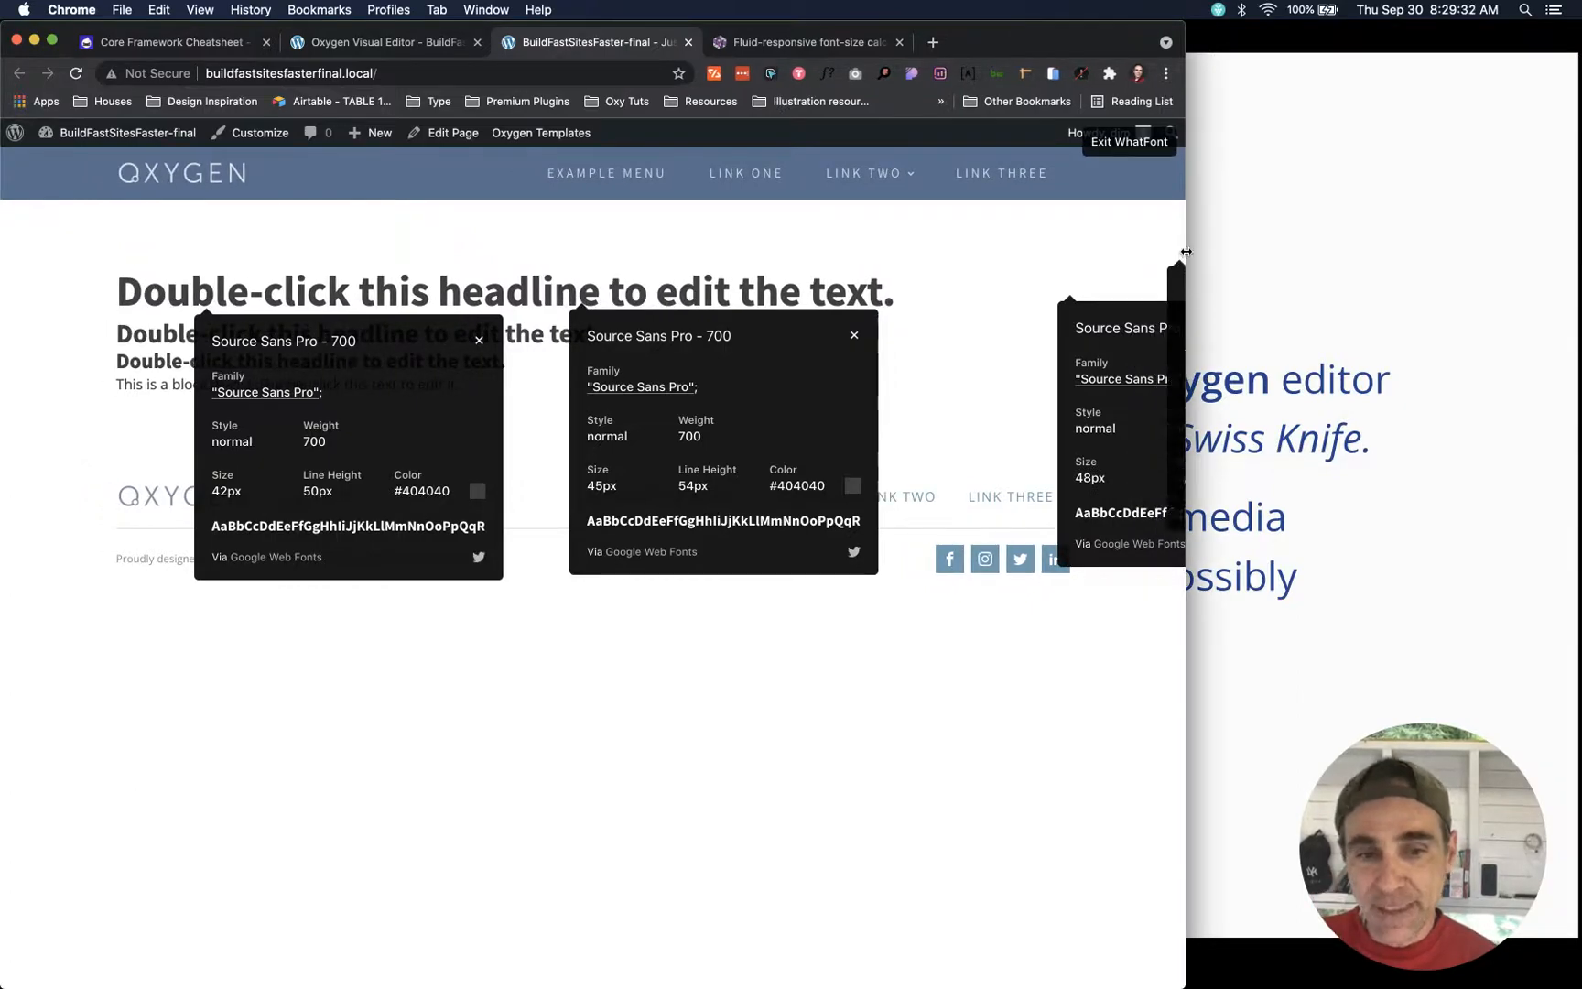
{"action": "left_click", "coordinate": [968, 80]}
{"action": "left_click_drag", "start_coordinate": [1188, 227], "coordinate": [1578, 227]}
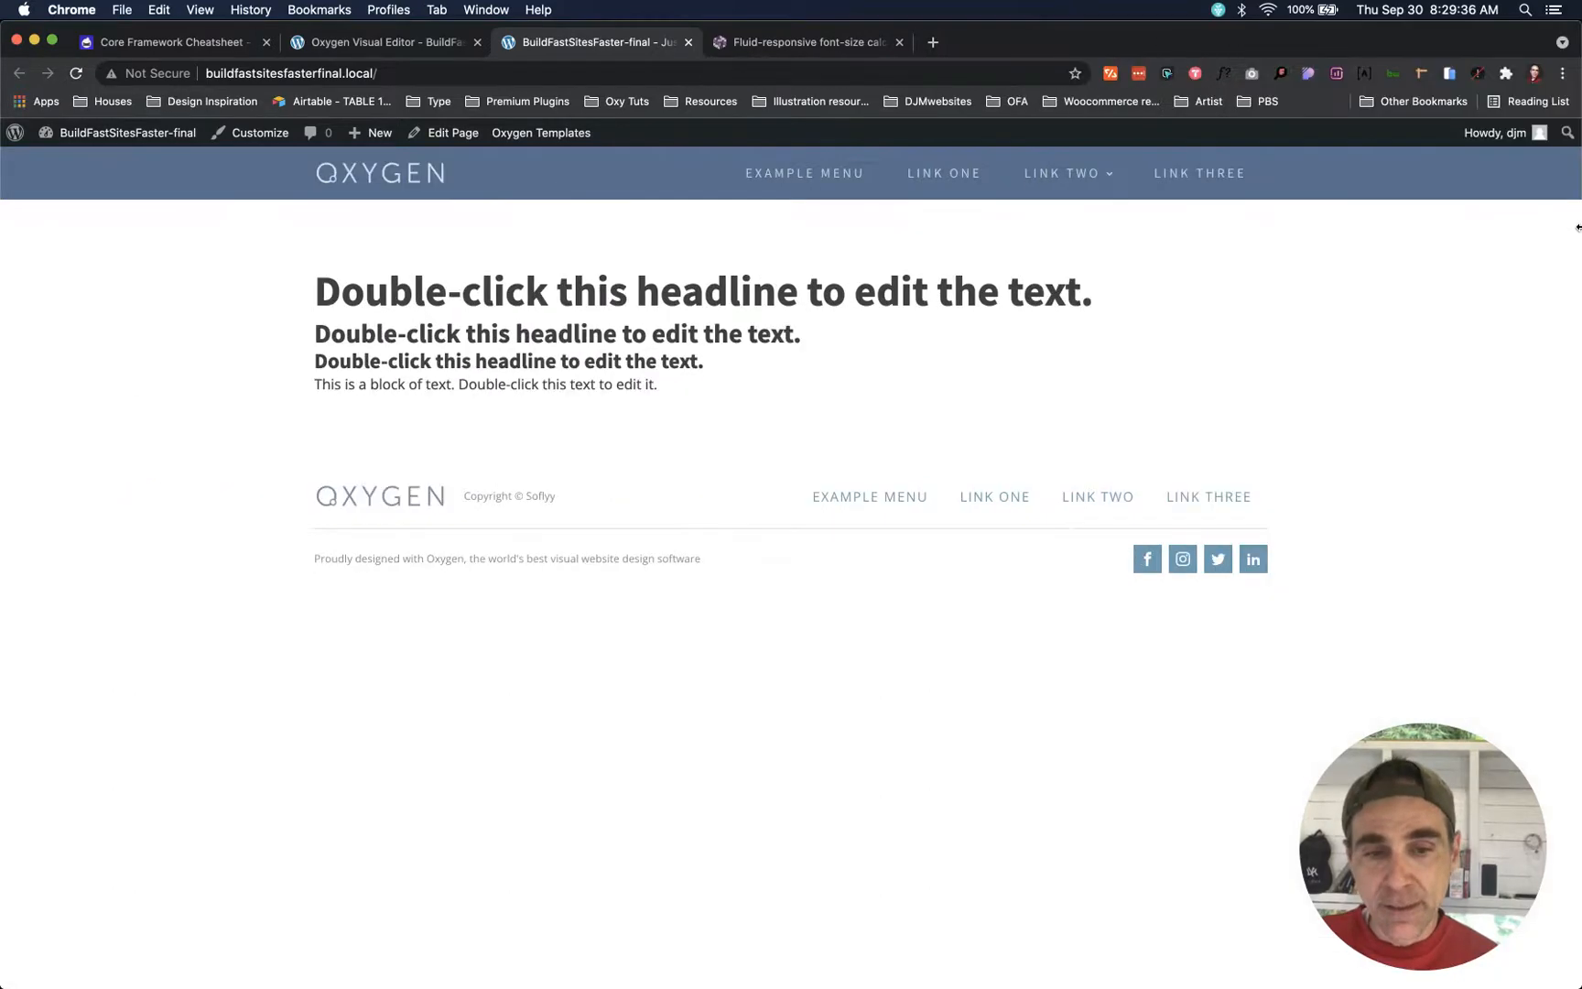
- In the fluid-responsive font-size calculator, set the property range from 3 to 3.8 rem
{"action": "left_click", "coordinate": [755, 44]}
{"action": "scroll", "coordinate": [578, 413], "scroll_direction": "up", "scroll_amount": 5}
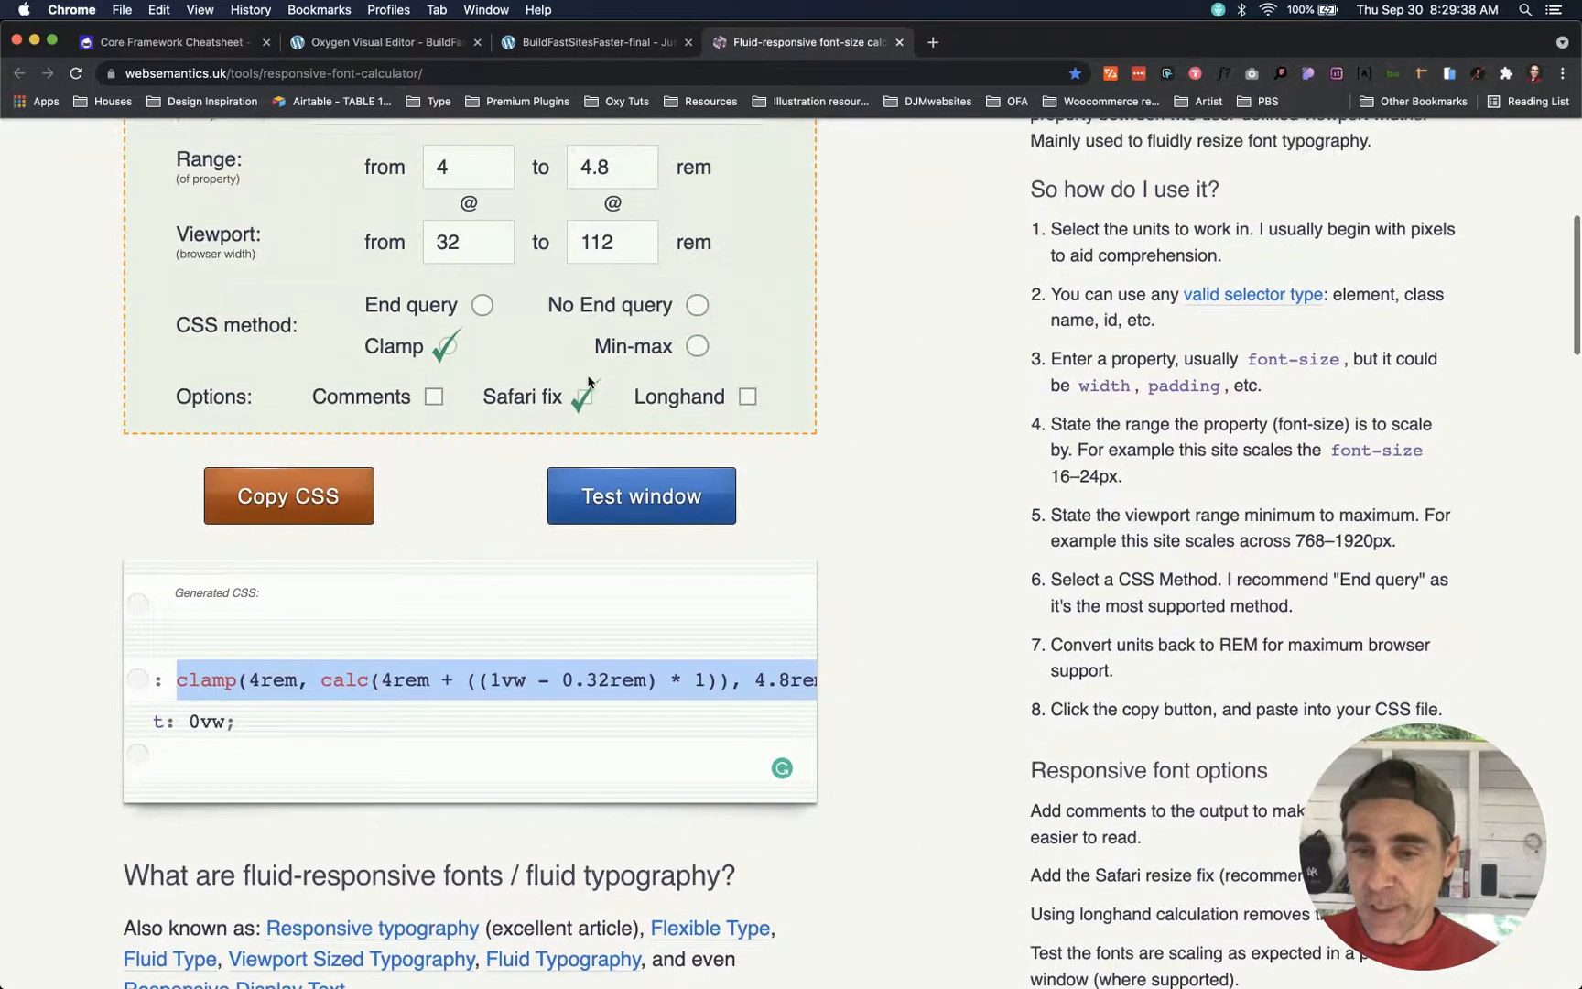
{"action": "scroll", "coordinate": [577, 413], "scroll_direction": "down", "scroll_amount": 1}
{"action": "left_click", "coordinate": [569, 513]}
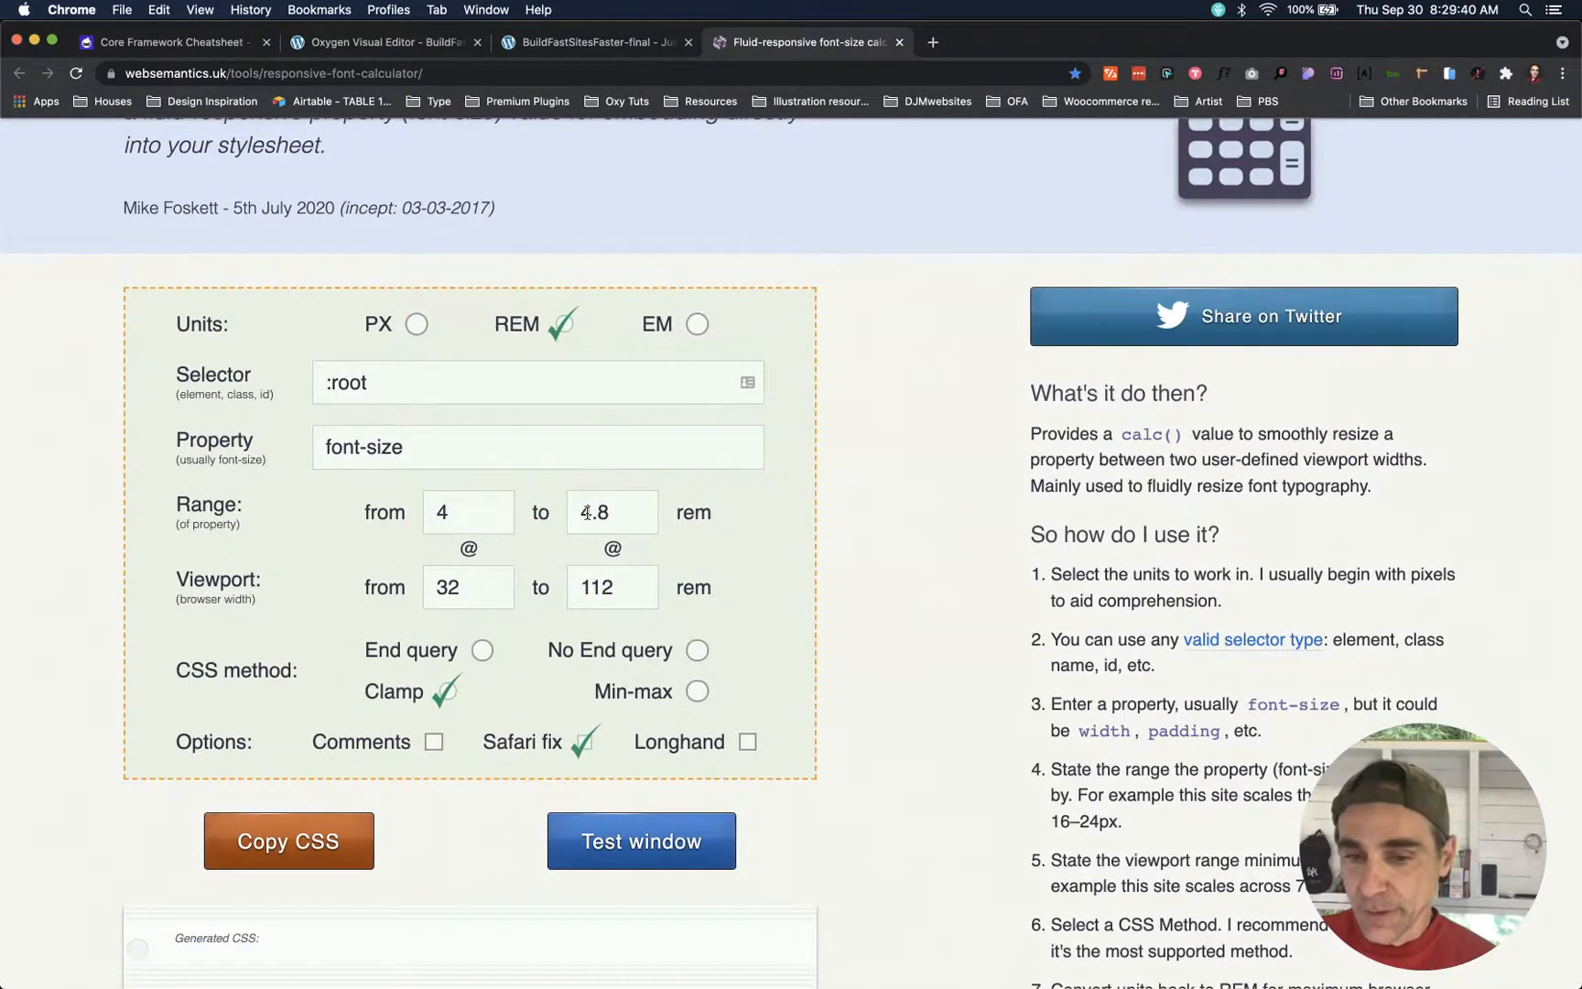
{"action": "type", "text": "3"}
{"action": "left_click_drag", "start_coordinate": [453, 500], "coordinate": [425, 506]}
{"action": "type", "text": "3"}
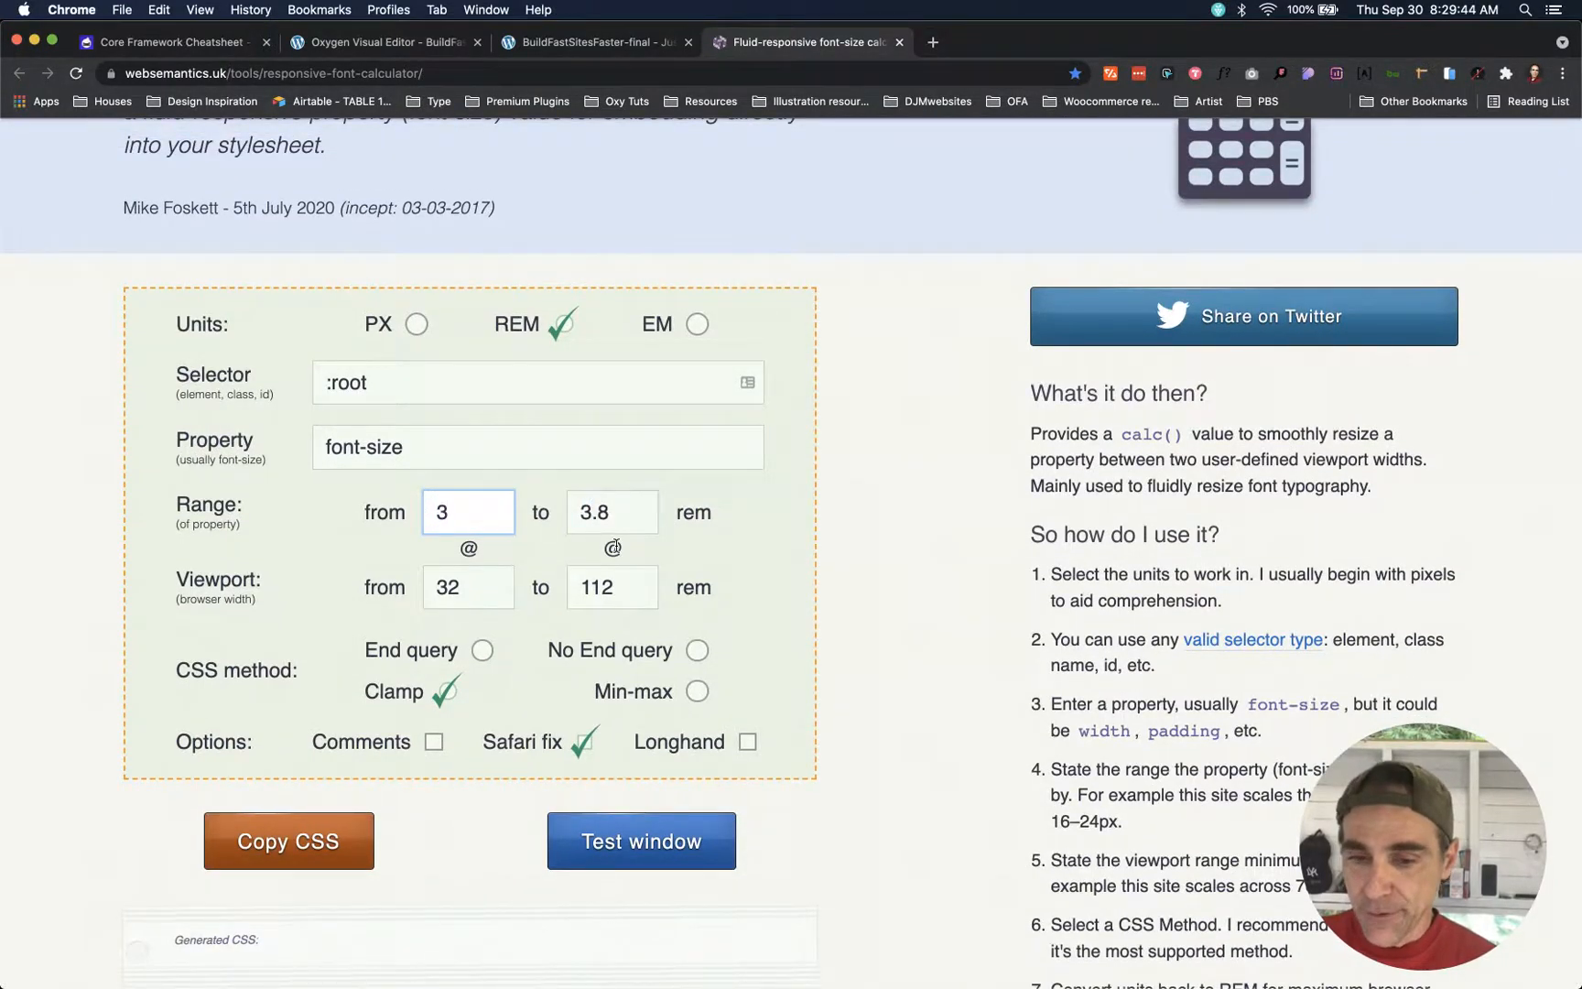
{"action": "scroll", "coordinate": [614, 547], "scroll_direction": "down", "scroll_amount": 4}
{"action": "left_click", "coordinate": [909, 529]}
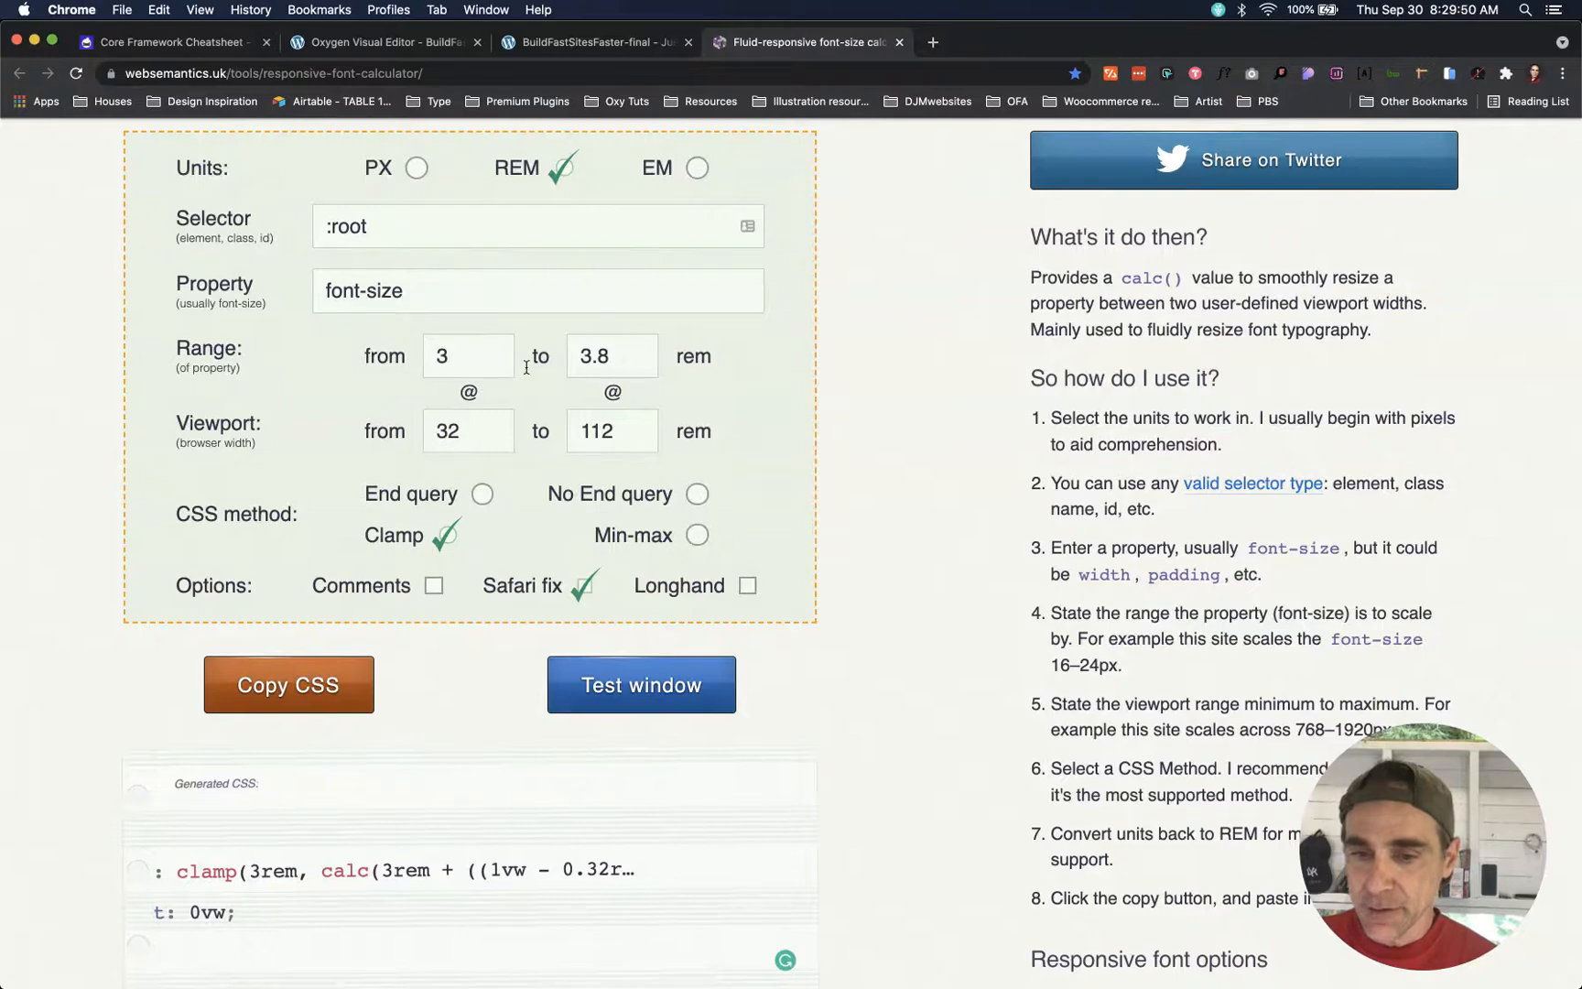
- Select and copy the complete 3rem to 3.8rem clamp() value from the generated CSS, excluding the semicolon
{"action": "scroll", "coordinate": [605, 369], "scroll_direction": "down", "scroll_amount": 5}
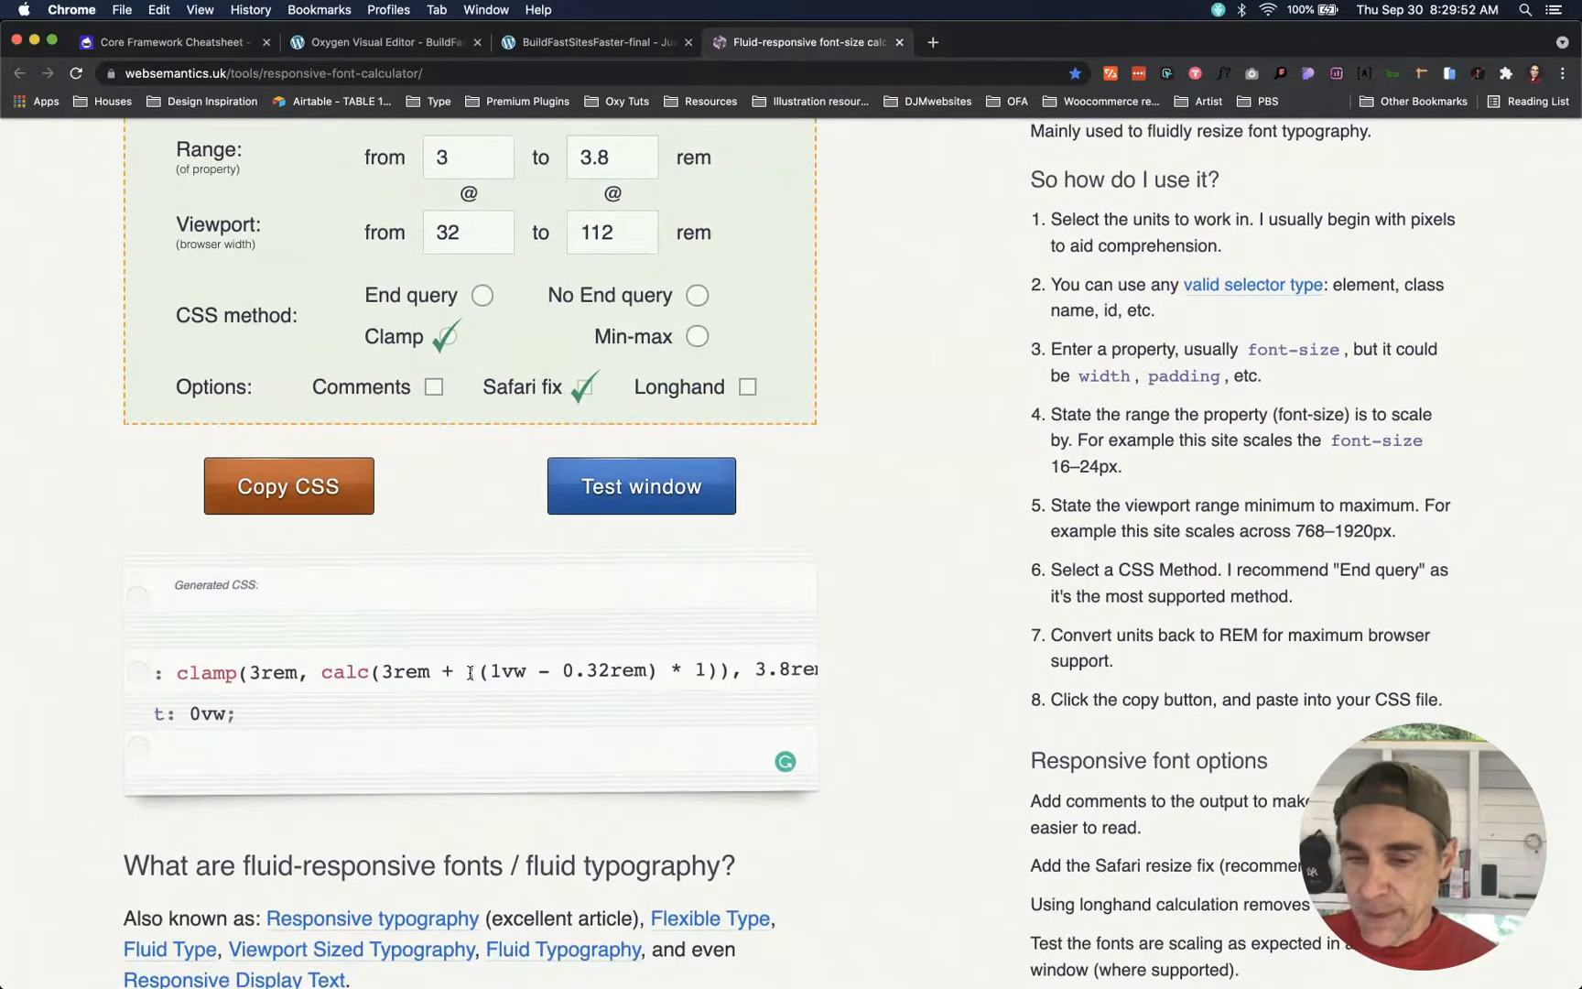
{"action": "scroll", "coordinate": [392, 675], "scroll_direction": "left", "scroll_amount": 3}
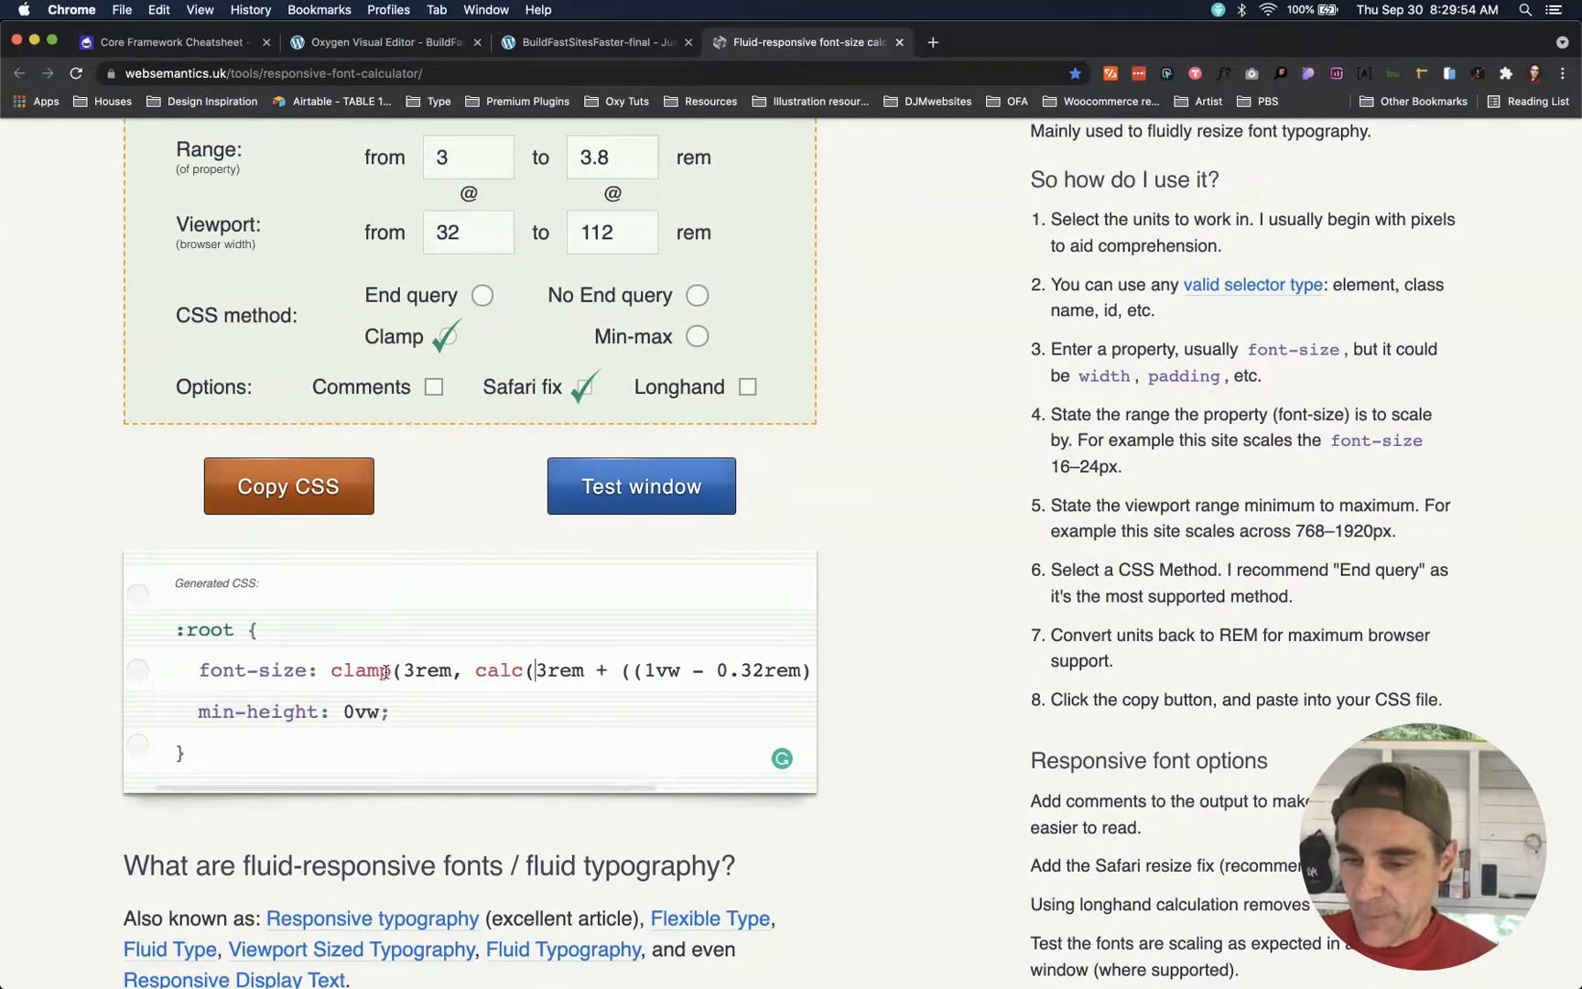
{"action": "left_click_drag", "start_coordinate": [331, 673], "coordinate": [782, 676]}
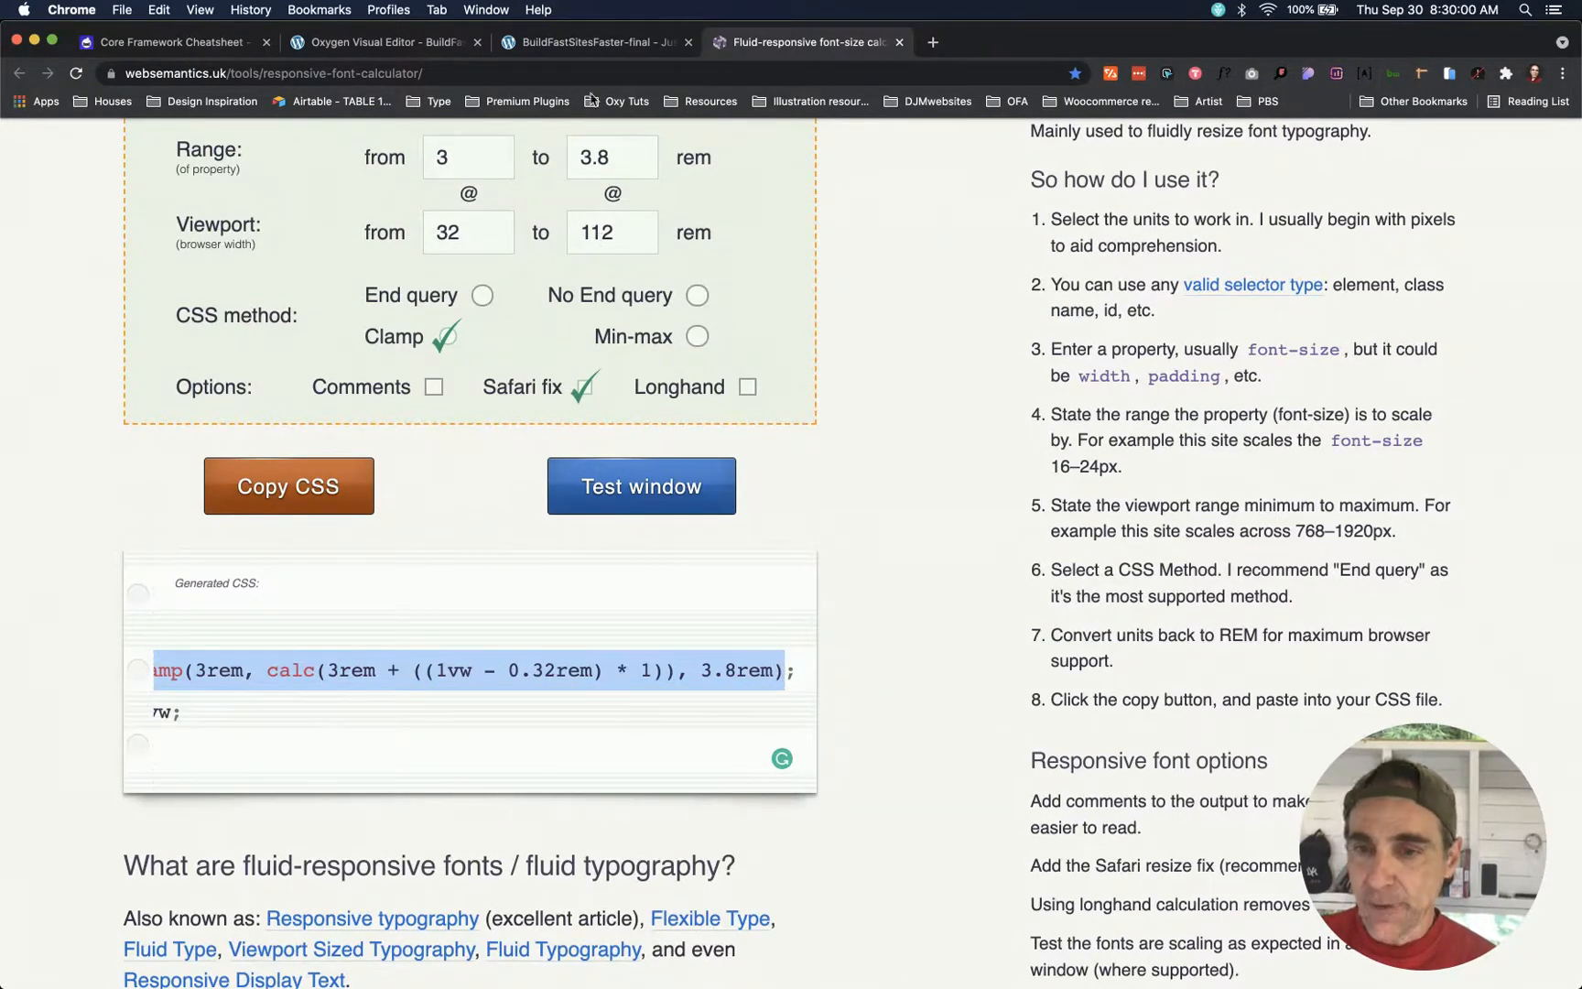
- In Oxygen's global Headings settings, set the H2 font-size unit to none and paste the copied clamp() value as its size
{"action": "left_click", "coordinate": [587, 46]}
{"action": "left_click", "coordinate": [410, 50]}
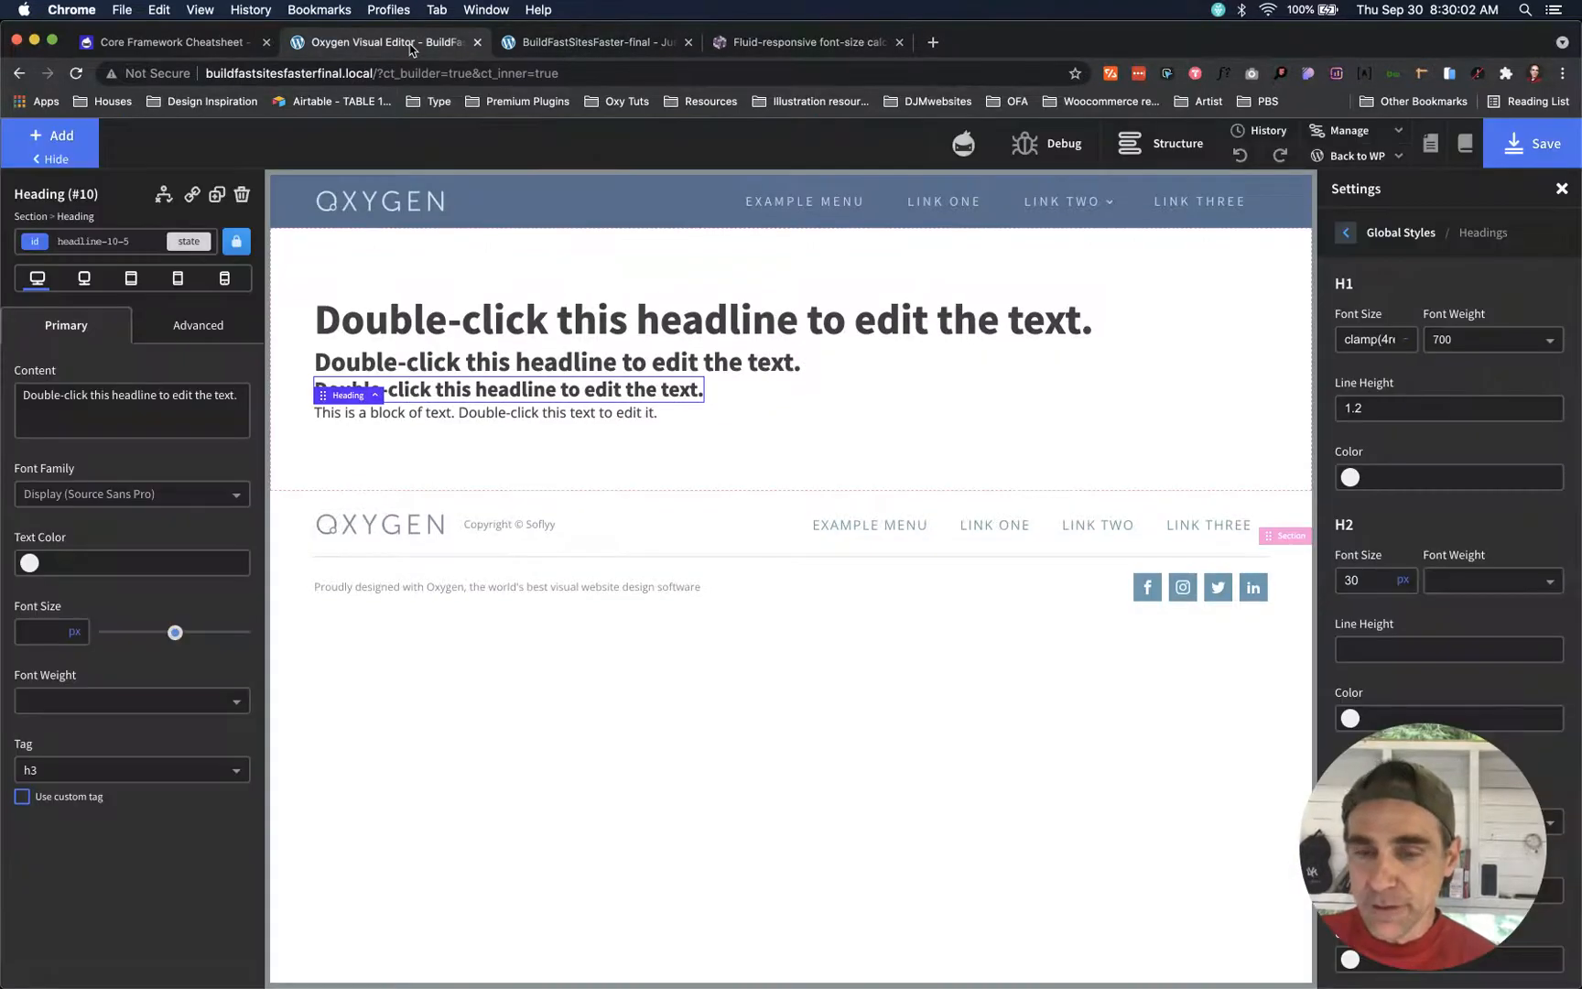
{"action": "scroll", "coordinate": [1399, 462], "scroll_direction": "down", "scroll_amount": 2}
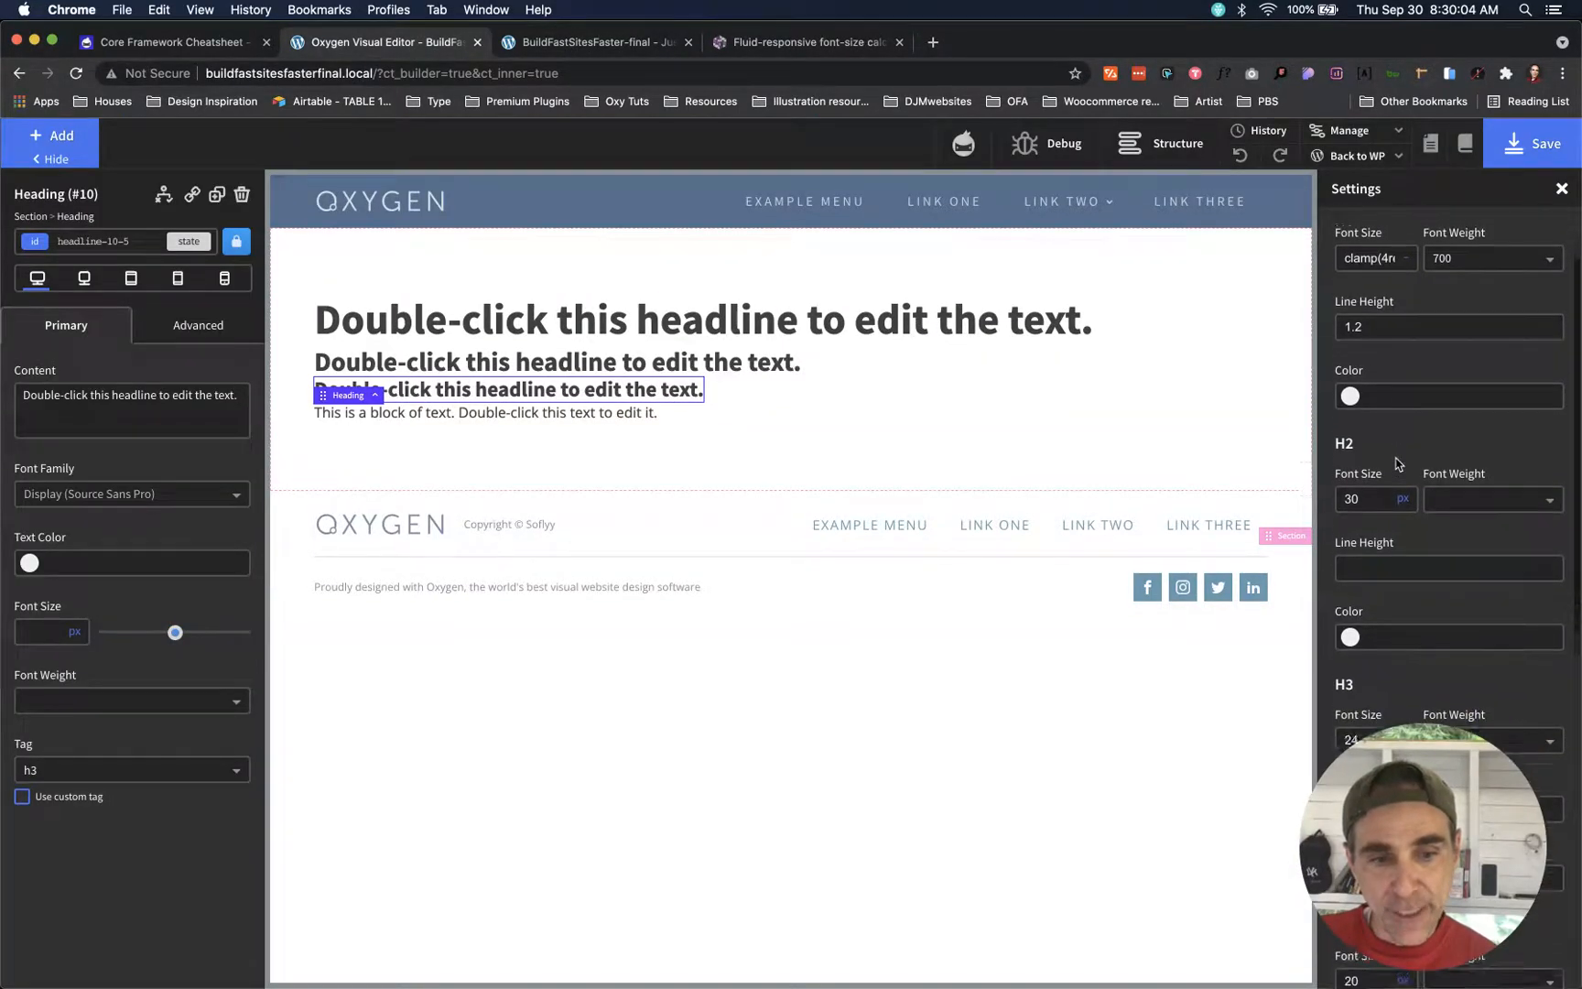
{"action": "scroll", "coordinate": [1399, 463], "scroll_direction": "down", "scroll_amount": 1}
{"action": "left_click", "coordinate": [1403, 467]}
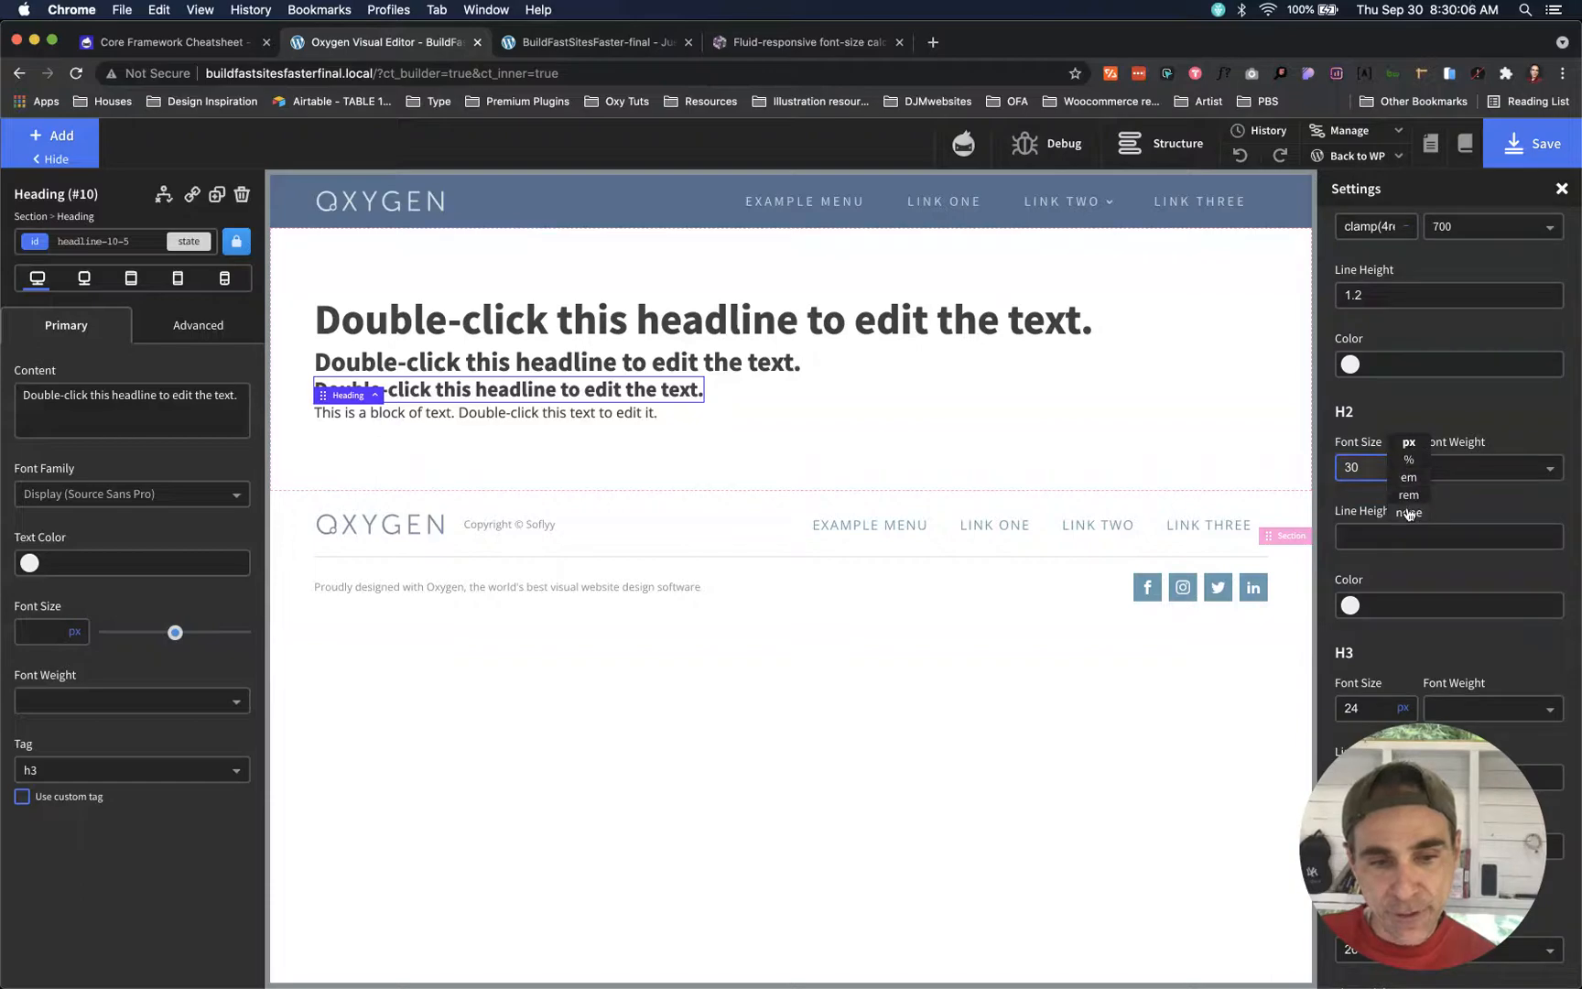
{"action": "left_click", "coordinate": [1408, 512]}
{"action": "double_click", "coordinate": [1367, 465]}
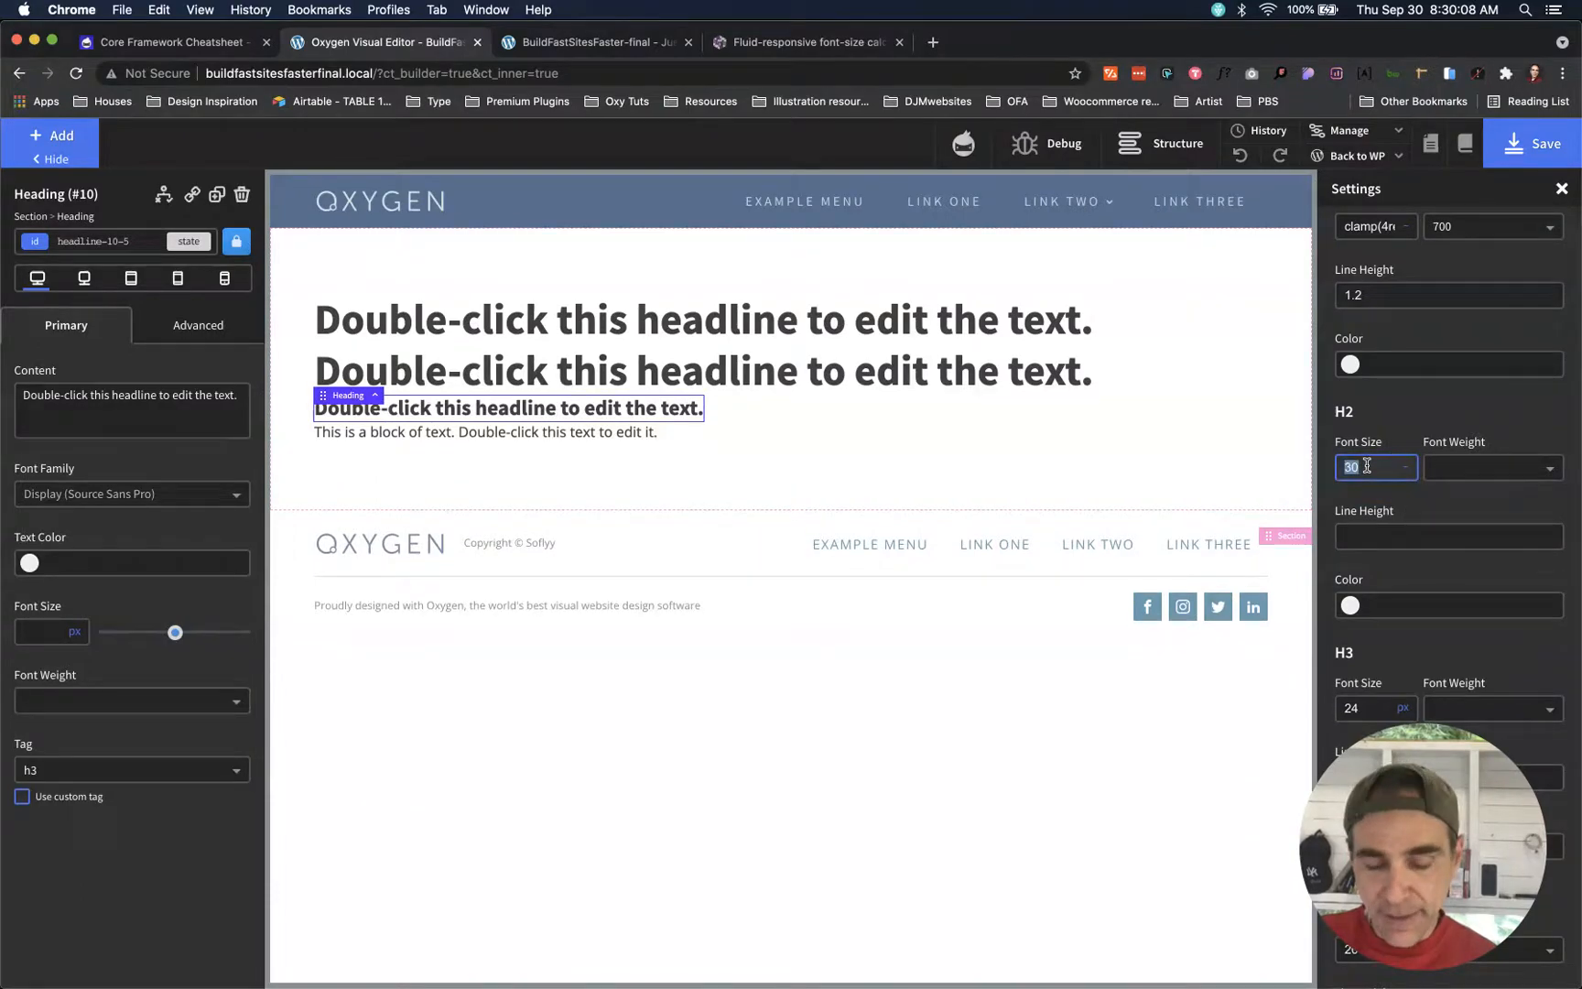
{"action": "key", "text": "super+v"}
{"action": "left_click", "coordinate": [987, 382]}
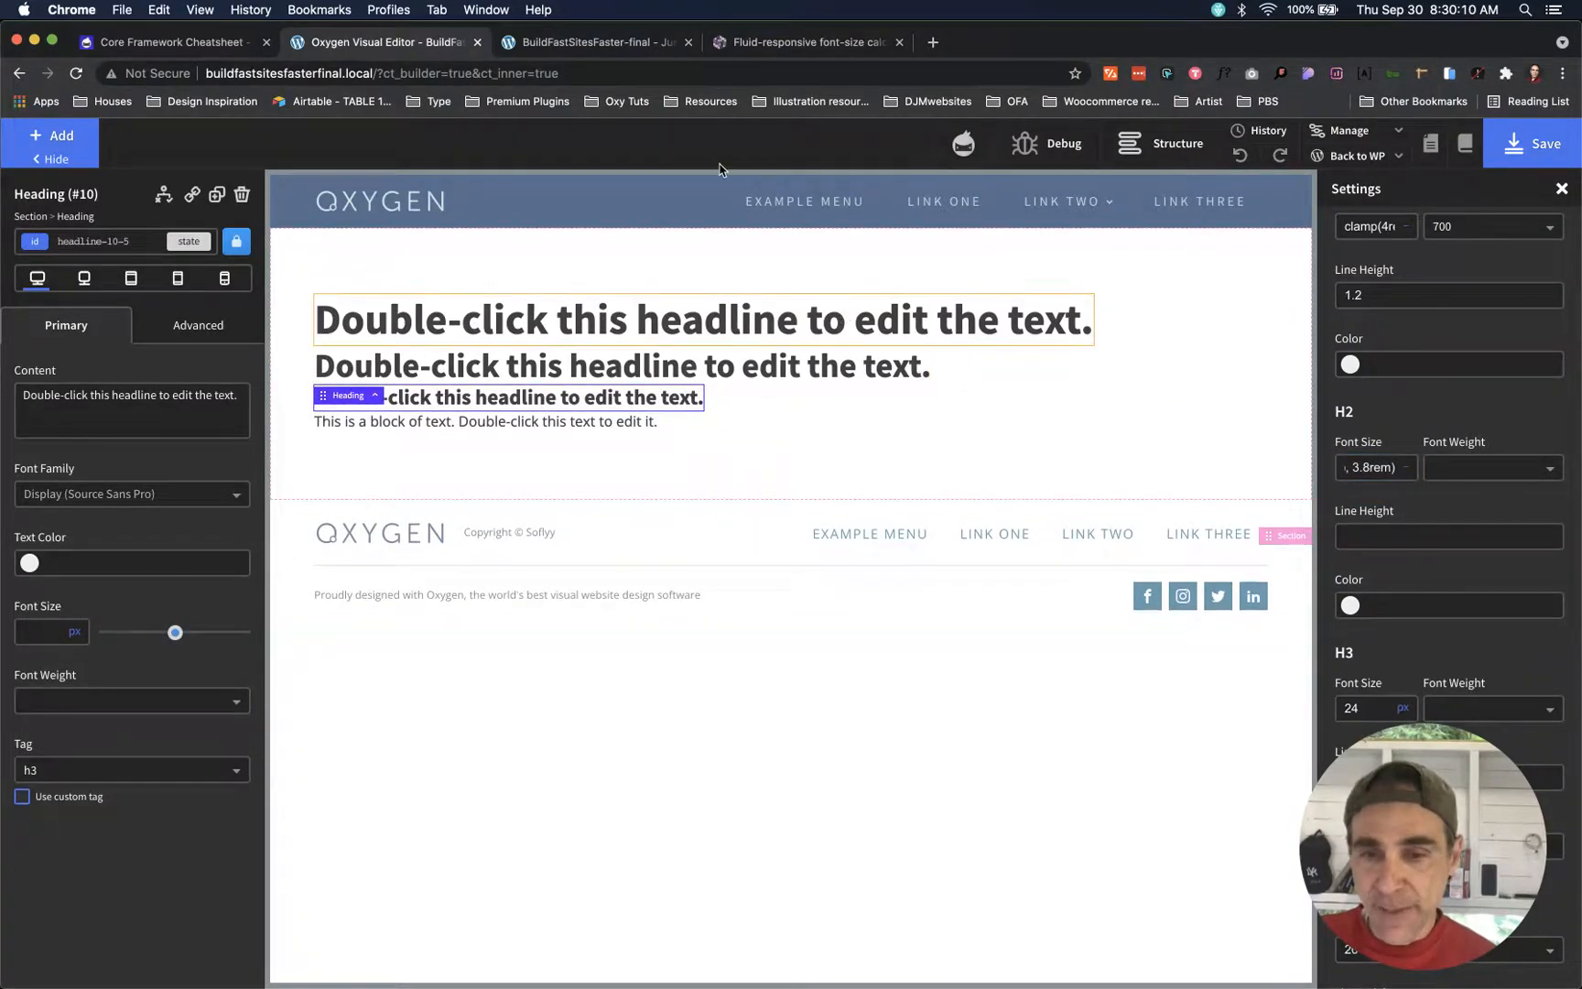
- Return to the font-size calculator and set the property range from 2.2 to 2.8 rem
{"action": "left_click", "coordinate": [777, 42]}
{"action": "scroll", "coordinate": [640, 364], "scroll_direction": "up", "scroll_amount": 2}
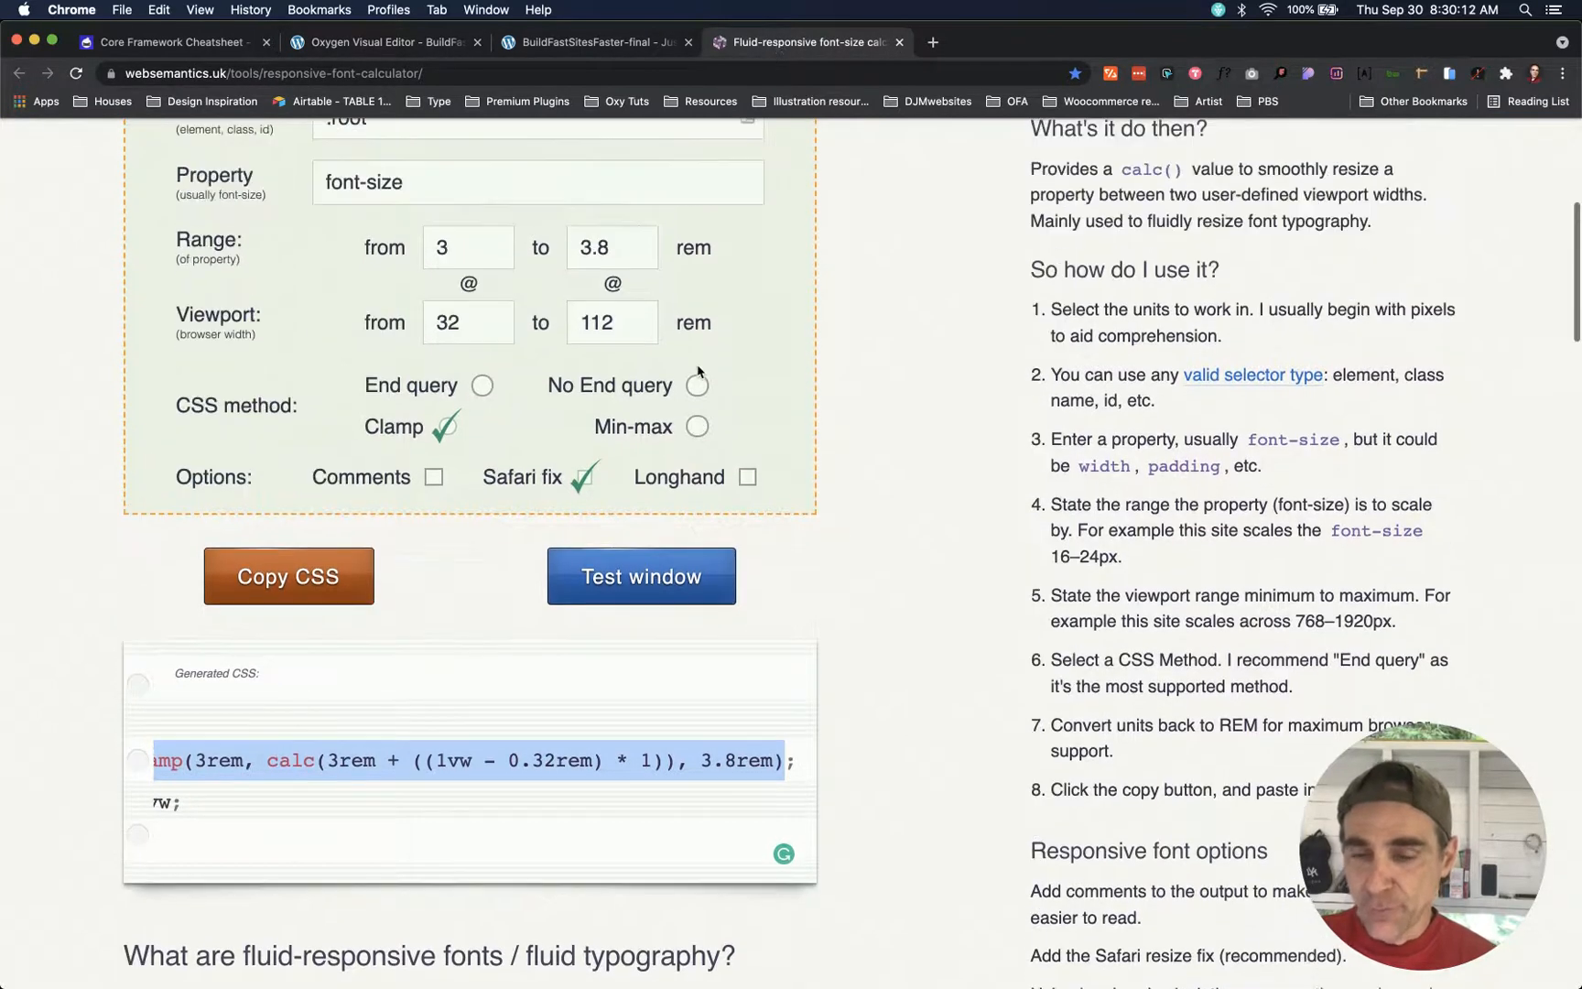
{"action": "scroll", "coordinate": [641, 364], "scroll_direction": "up", "scroll_amount": 2}
{"action": "left_click_drag", "start_coordinate": [611, 356], "coordinate": [571, 354]}
{"action": "type", "text": "2.8"}
{"action": "scroll", "coordinate": [463, 337], "scroll_direction": "up", "scroll_amount": 1}
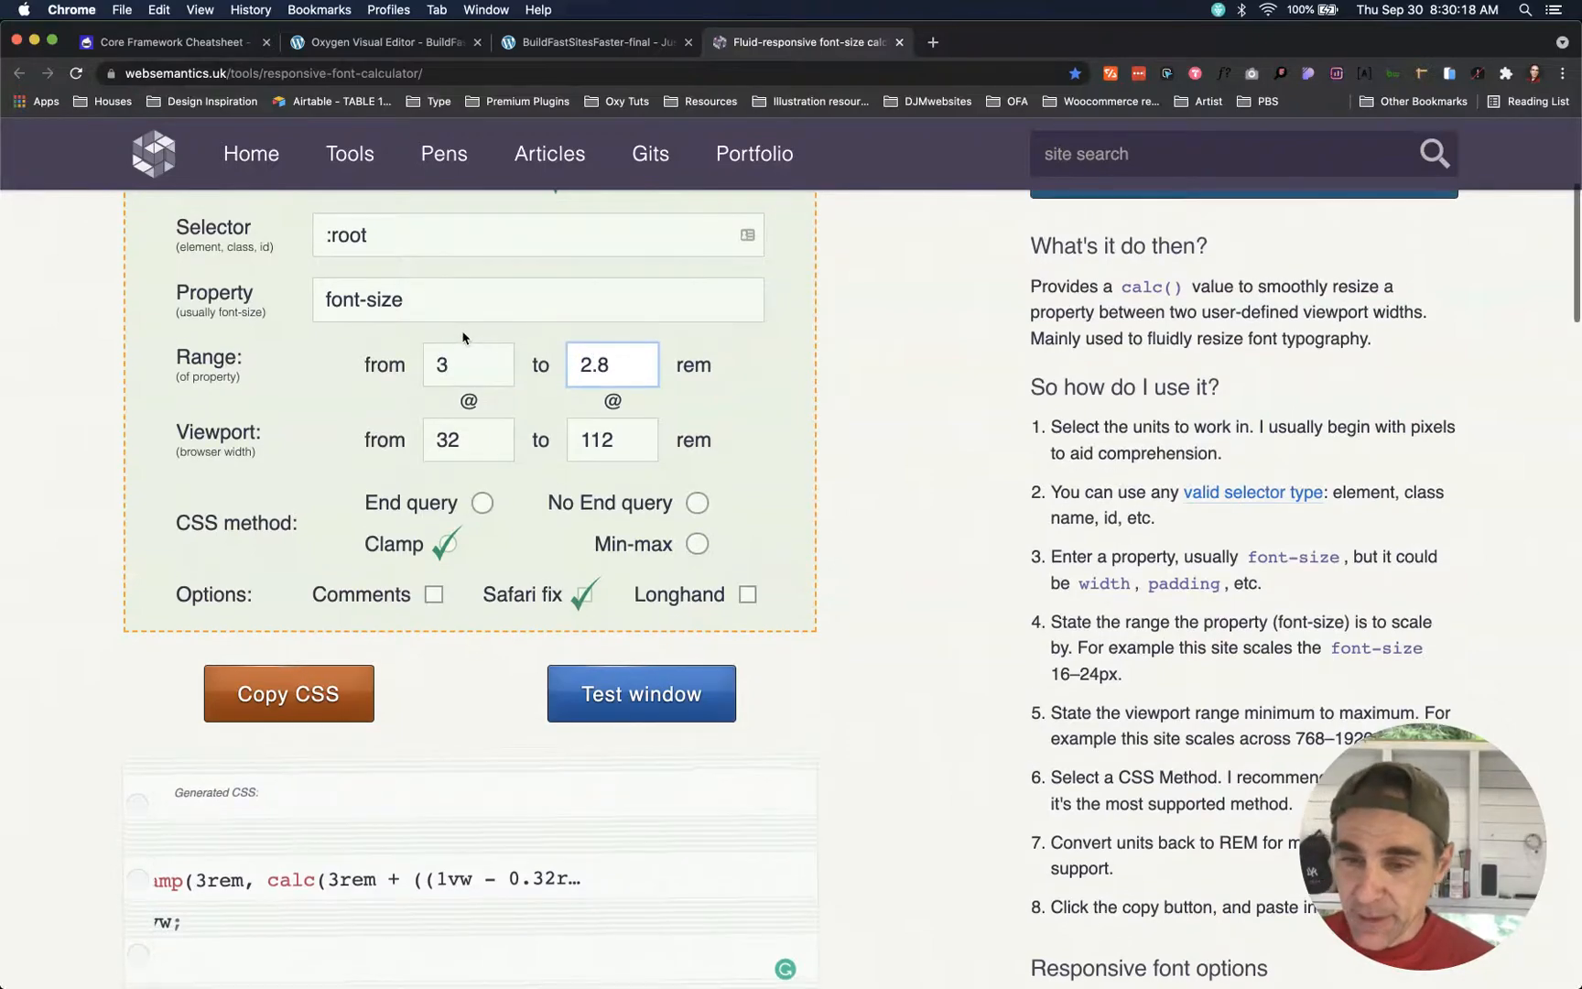
{"action": "left_click", "coordinate": [455, 362]}
{"action": "double_click", "coordinate": [453, 365]}
{"action": "type", "text": "2"}
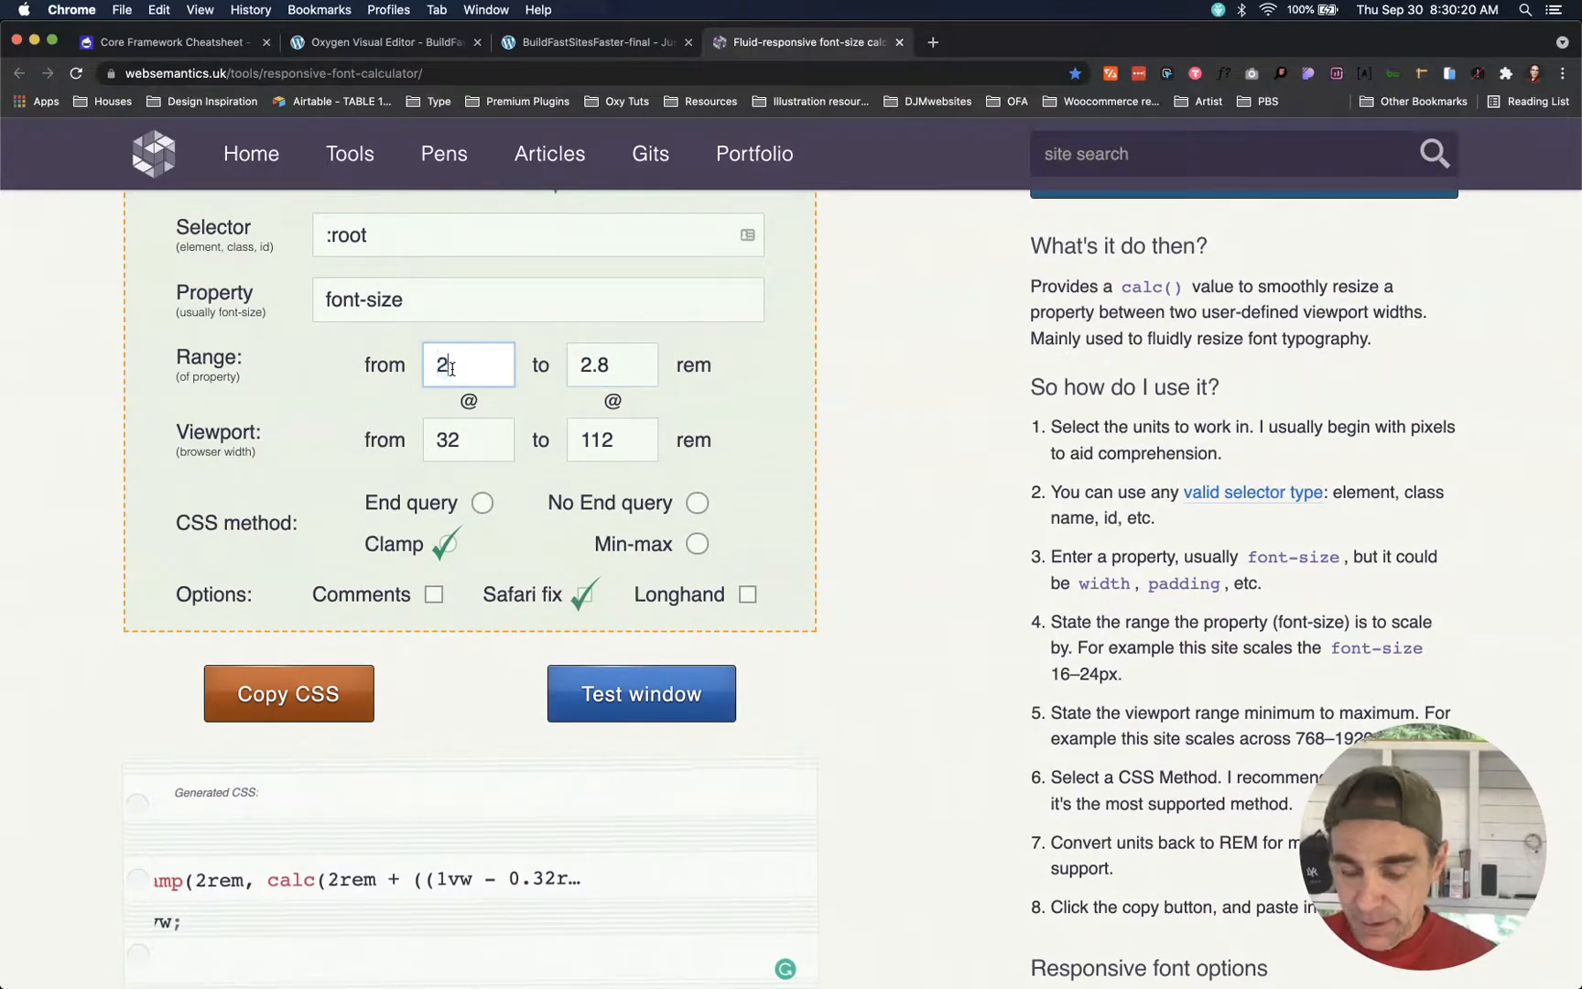
{"action": "type", "text": ".4"}
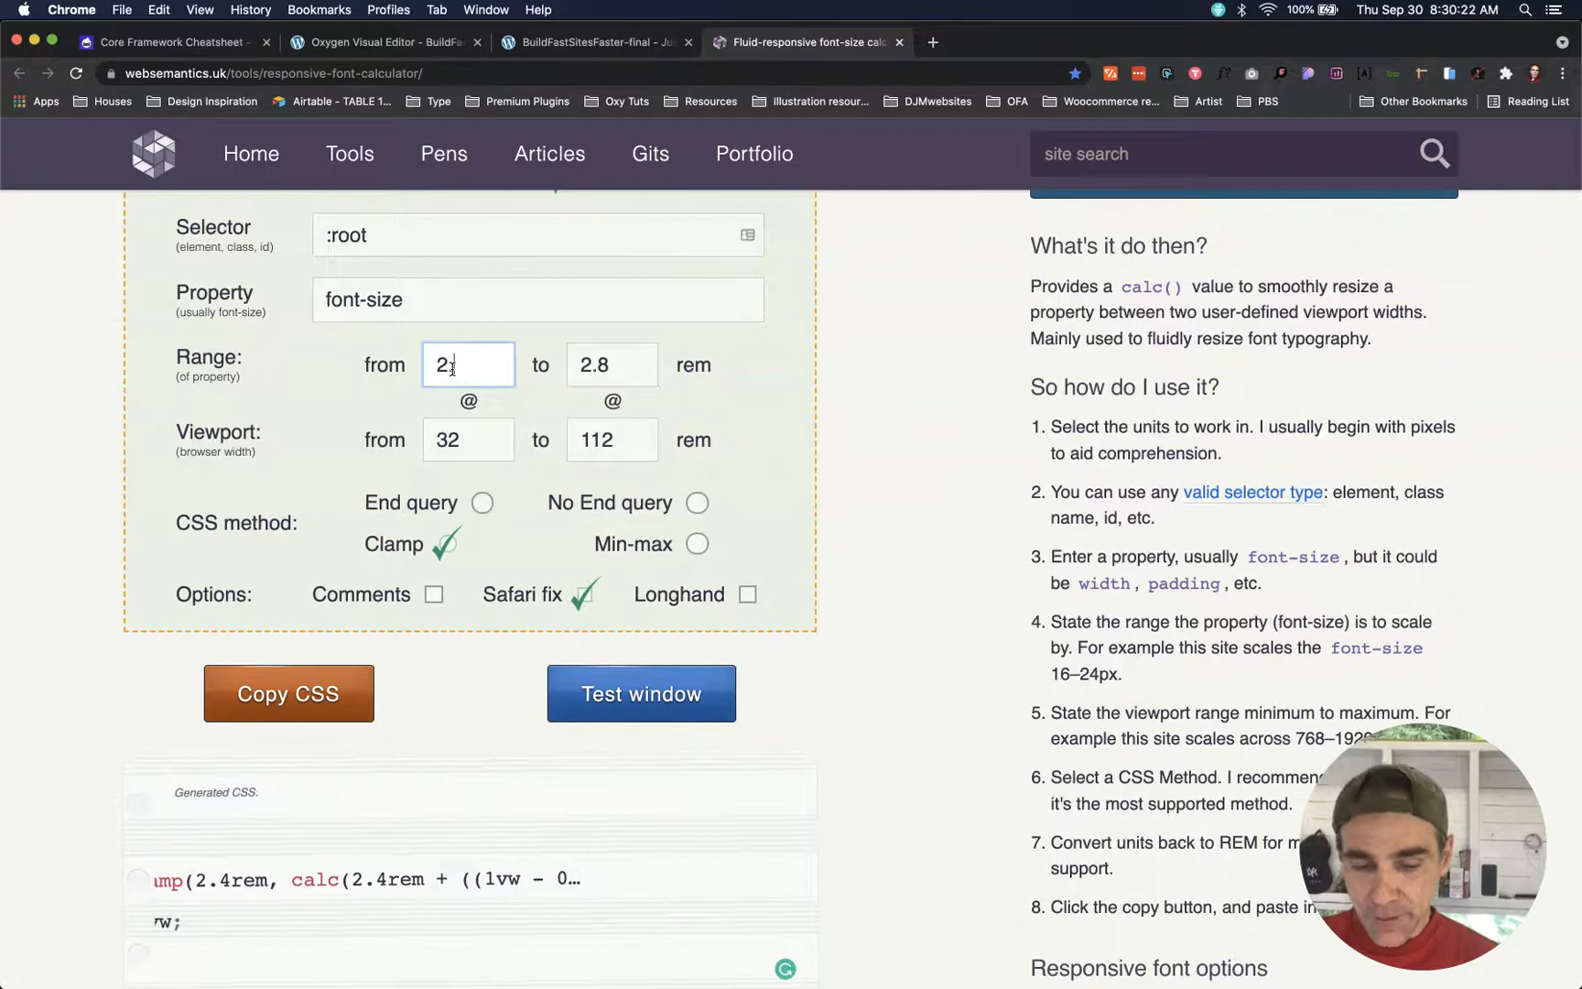
{"action": "type", "text": "2"}
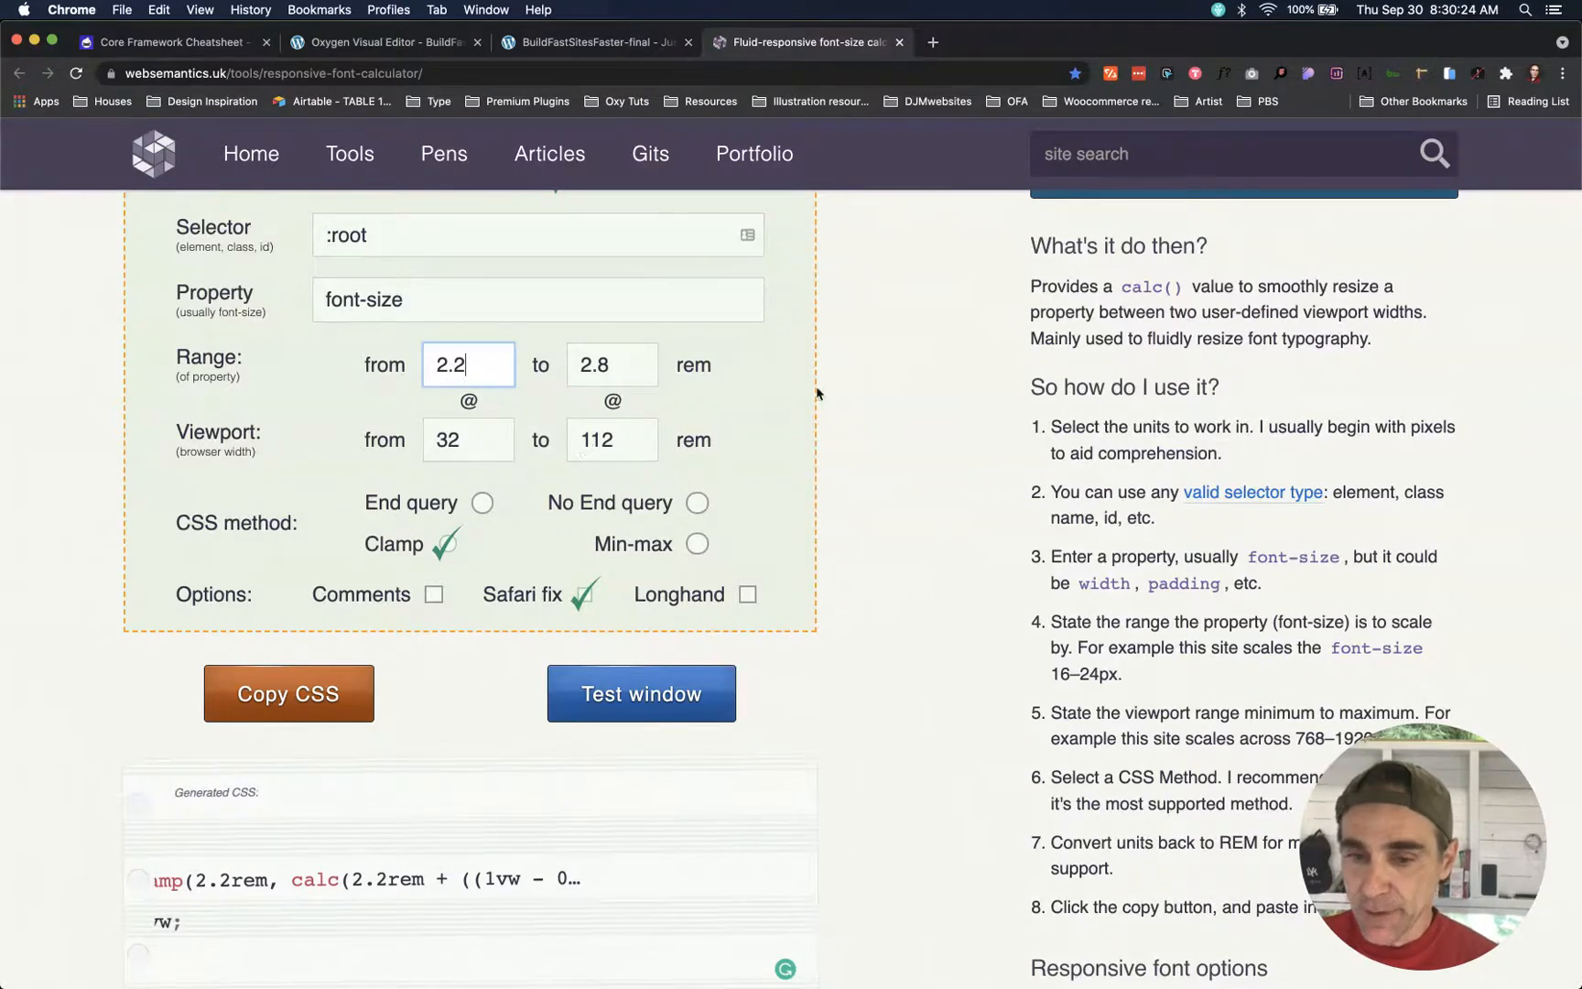
{"action": "left_click", "coordinate": [847, 442]}
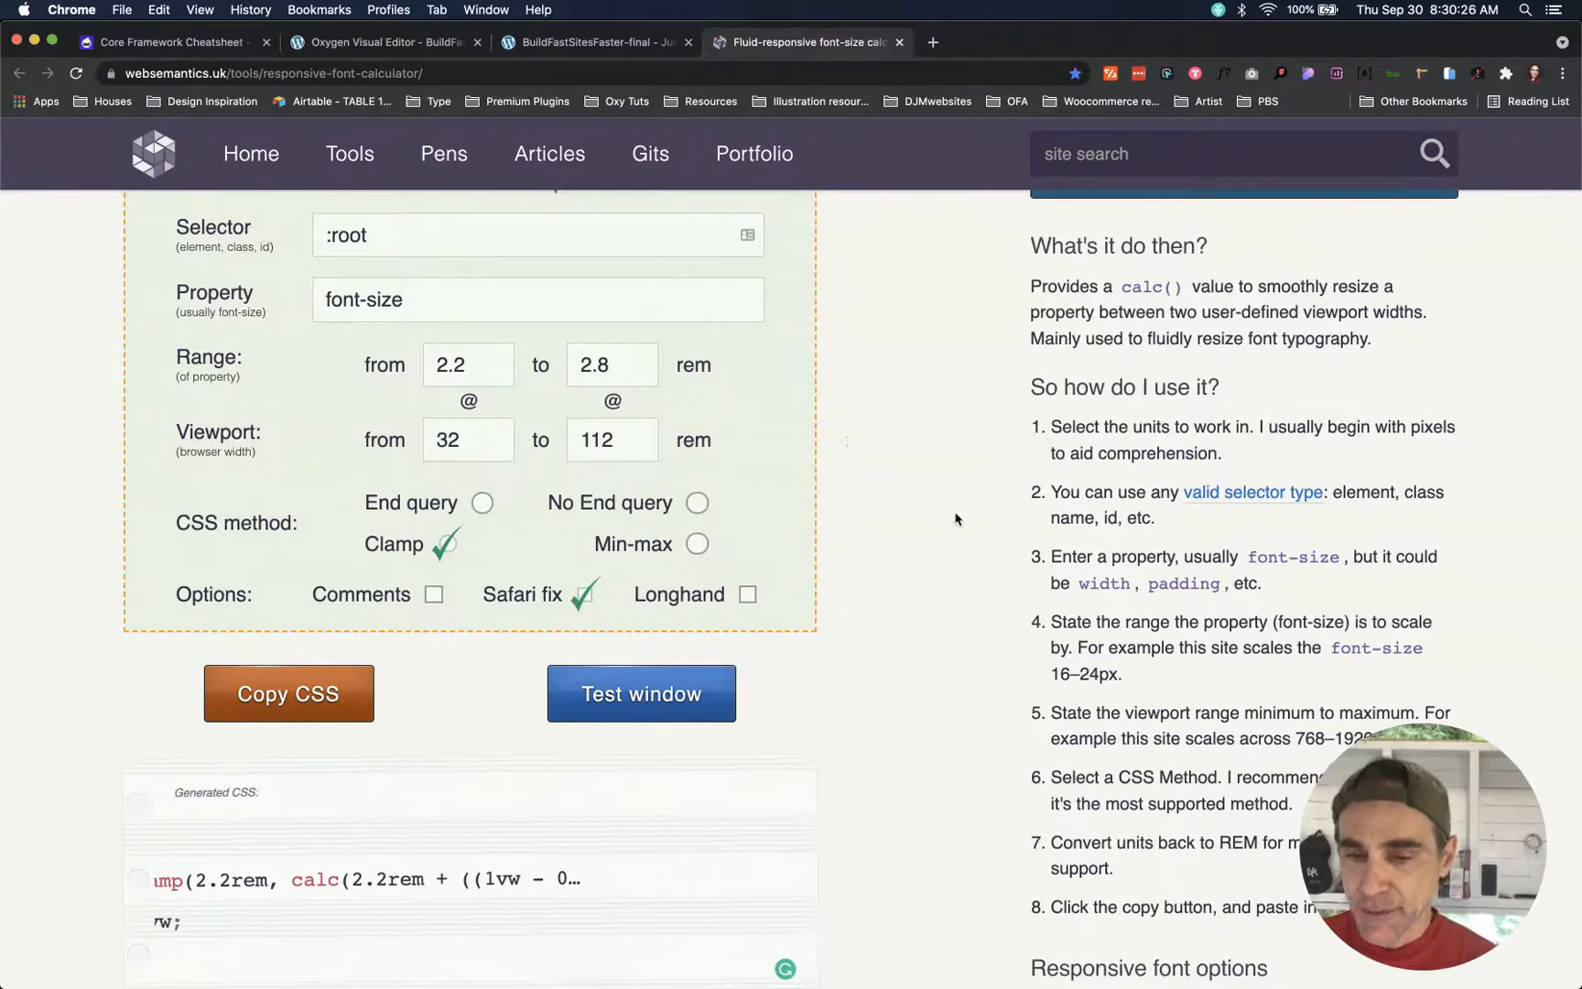
- Select and copy the complete 2.2rem to 2.8rem clamp() value from the generated CSS, excluding the semicolon
{"action": "scroll", "coordinate": [955, 519], "scroll_direction": "down", "scroll_amount": 3}
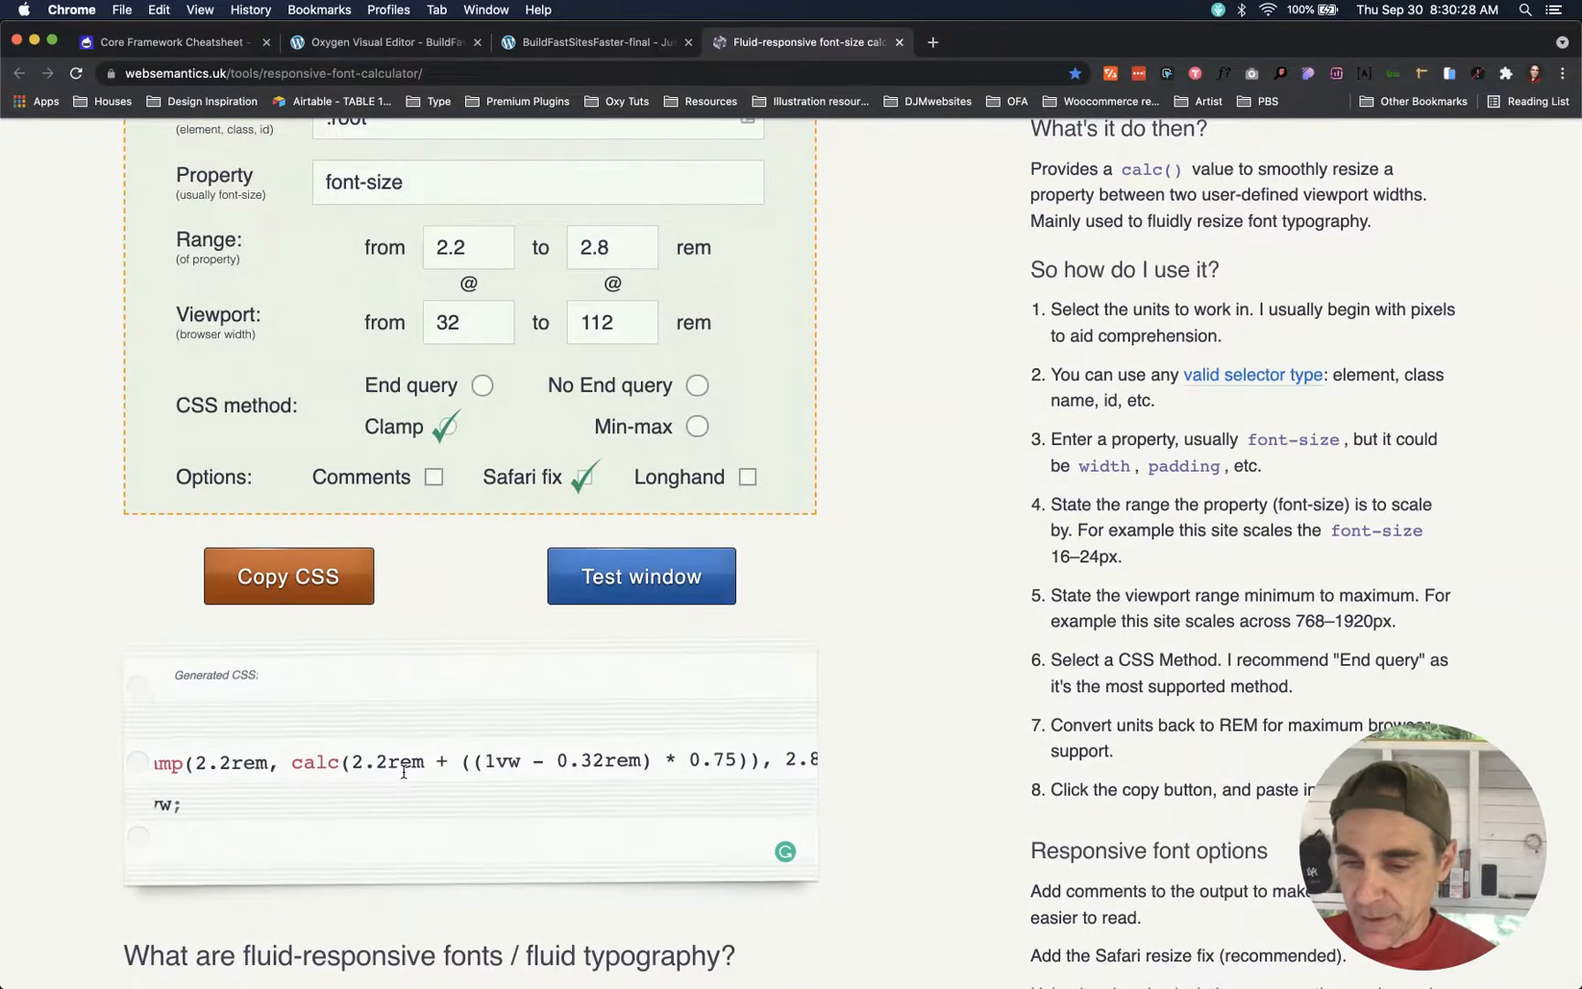
{"action": "scroll", "coordinate": [404, 772], "scroll_direction": "left", "scroll_amount": 5}
{"action": "left_click_drag", "start_coordinate": [331, 763], "coordinate": [839, 771]}
{"action": "key", "text": "super+c"}
- In Oxygen's global Headings settings, set the H3 font-size unit to none and paste the copied clamp() value as its size
{"action": "left_click", "coordinate": [417, 46]}
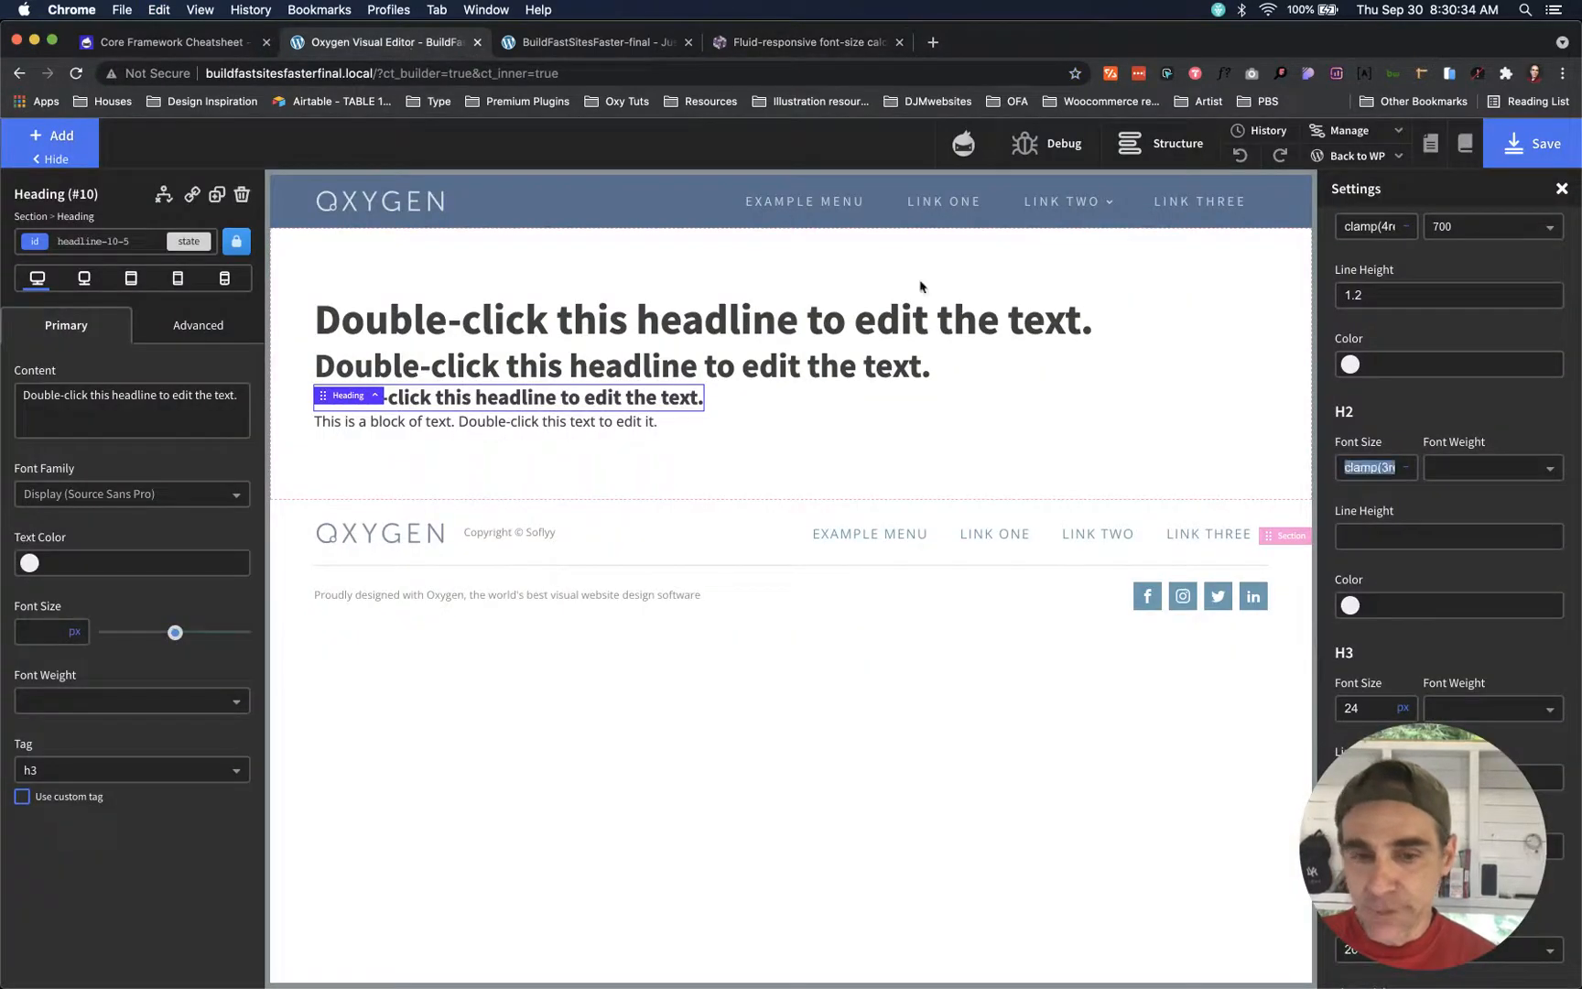
{"action": "scroll", "coordinate": [1441, 467], "scroll_direction": "down", "scroll_amount": 5}
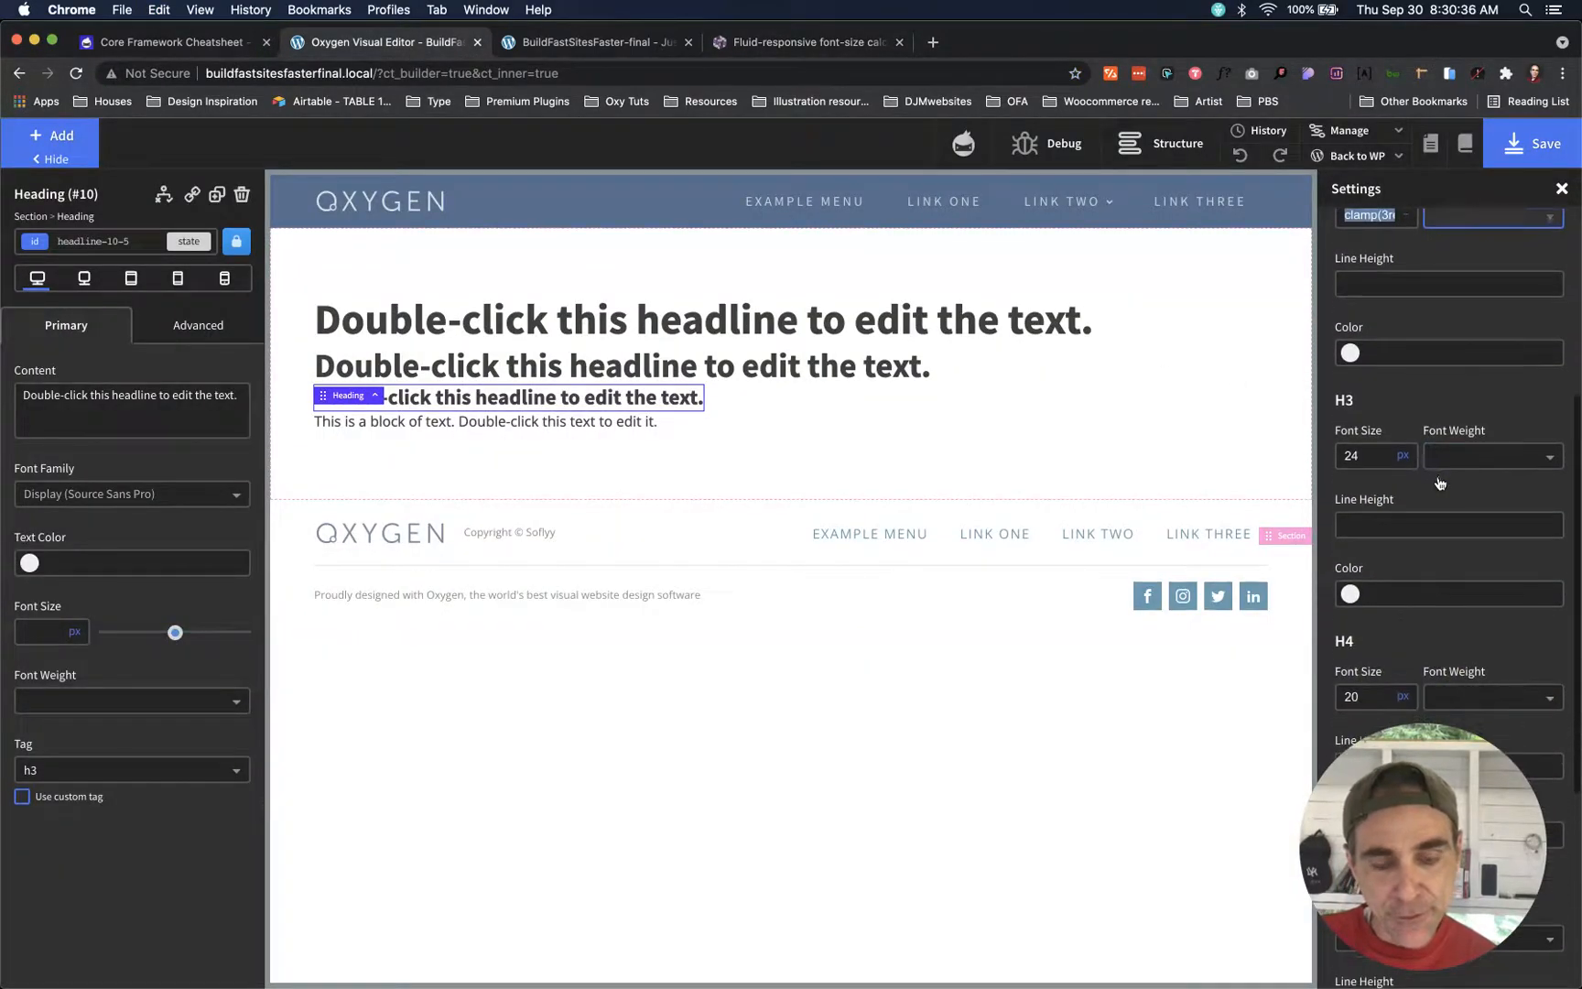
{"action": "left_click", "coordinate": [1402, 458]}
{"action": "left_click", "coordinate": [1409, 509]}
{"action": "left_click", "coordinate": [1366, 455]}
{"action": "key", "text": "super+v"}
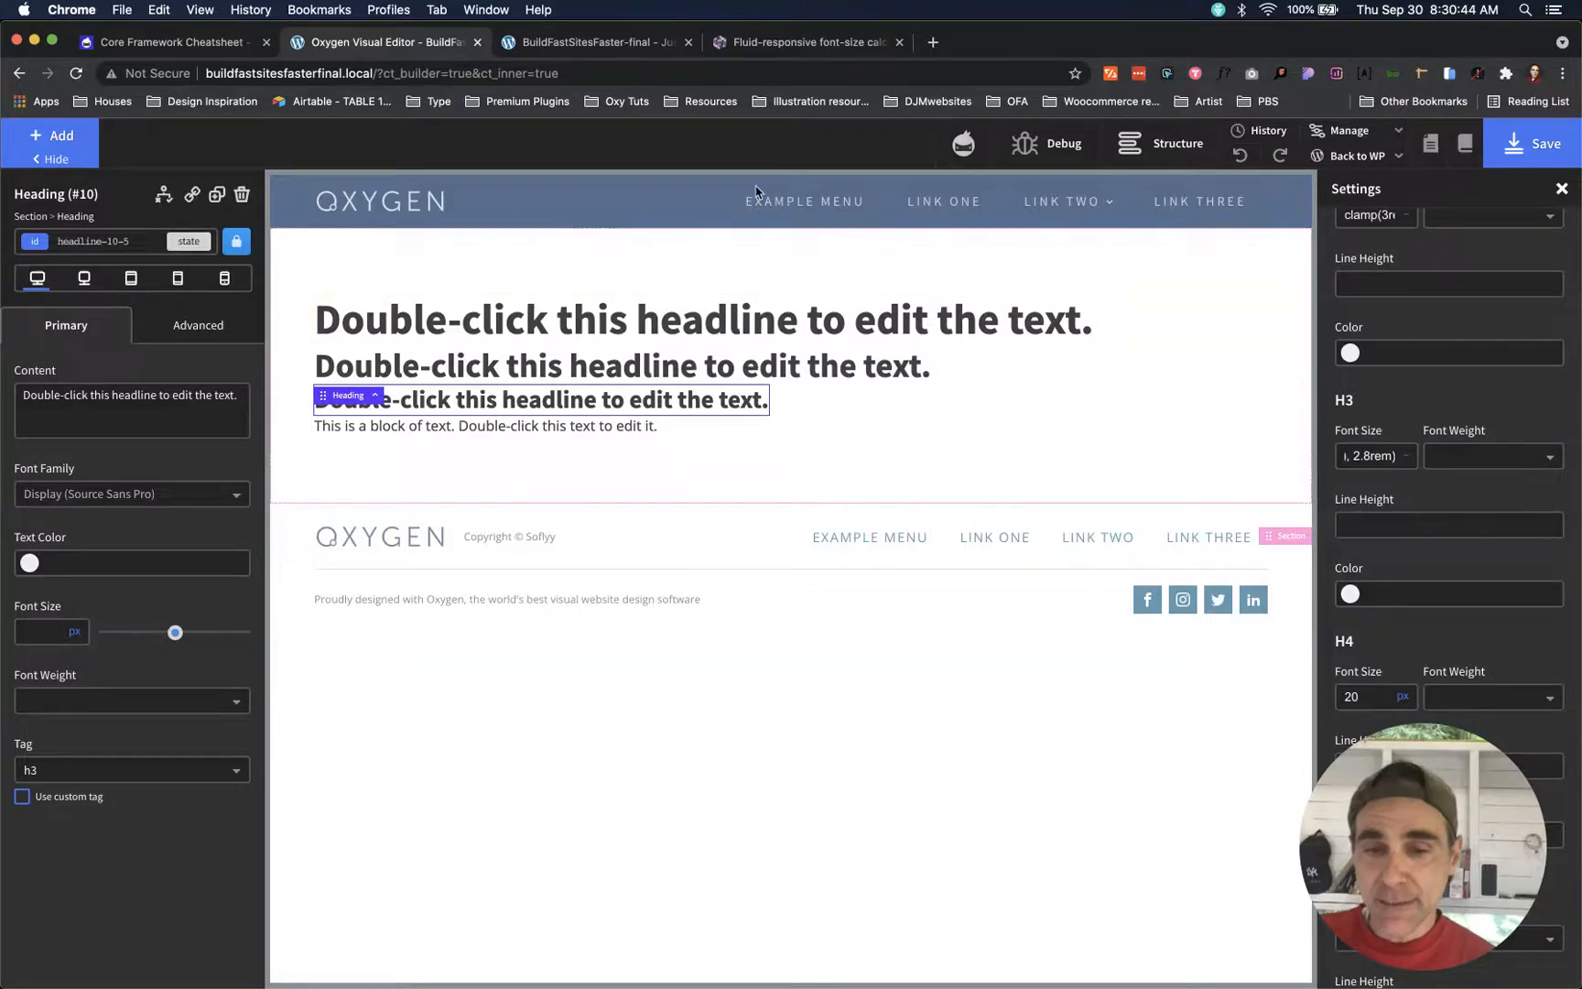
- Return to the font-size calculator and set the property range from 1.4 to 1.8 rem
{"action": "left_click", "coordinate": [583, 42]}
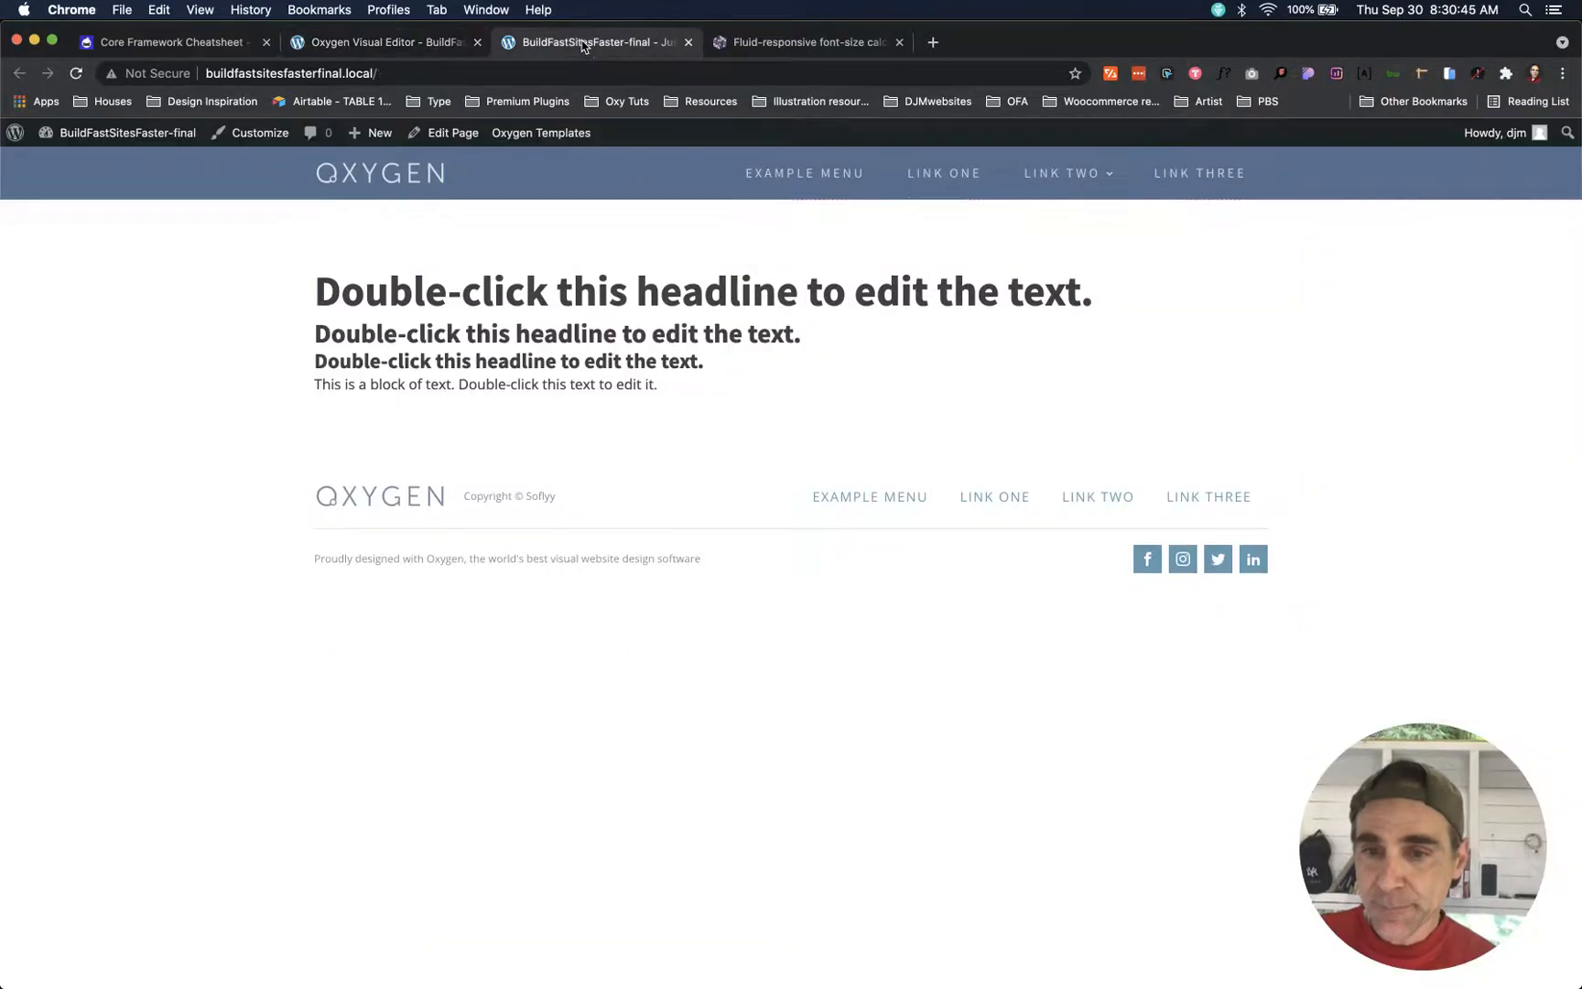
{"action": "left_click", "coordinate": [769, 44]}
{"action": "double_click", "coordinate": [610, 249]}
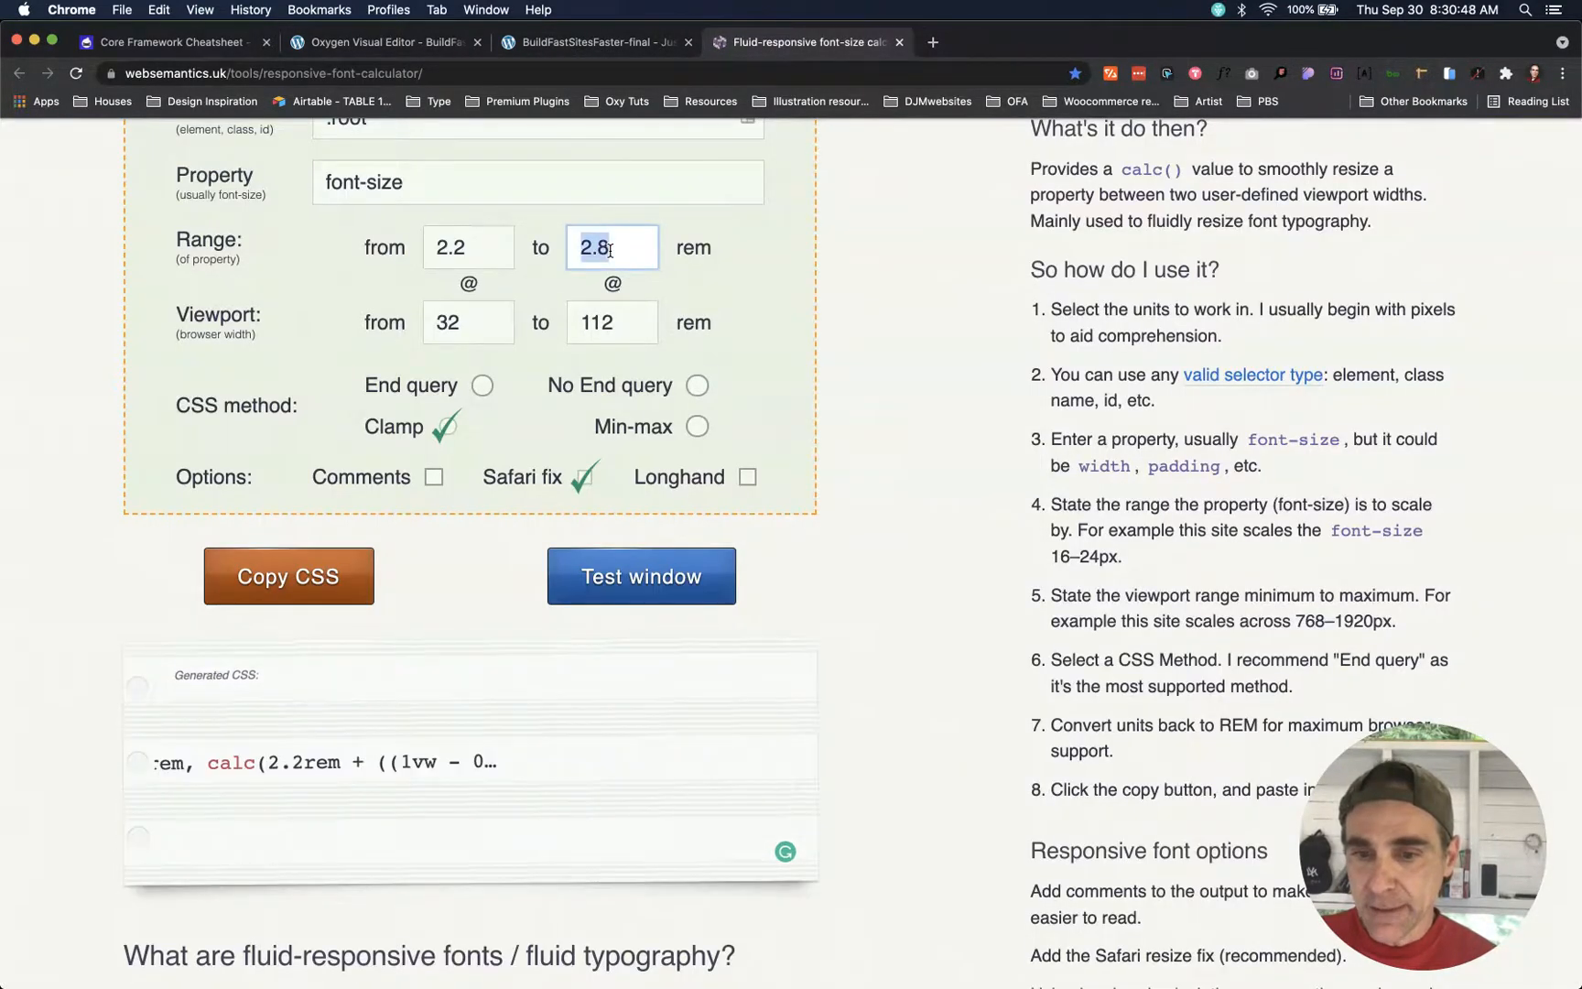
{"action": "type", "text": "1.8"}
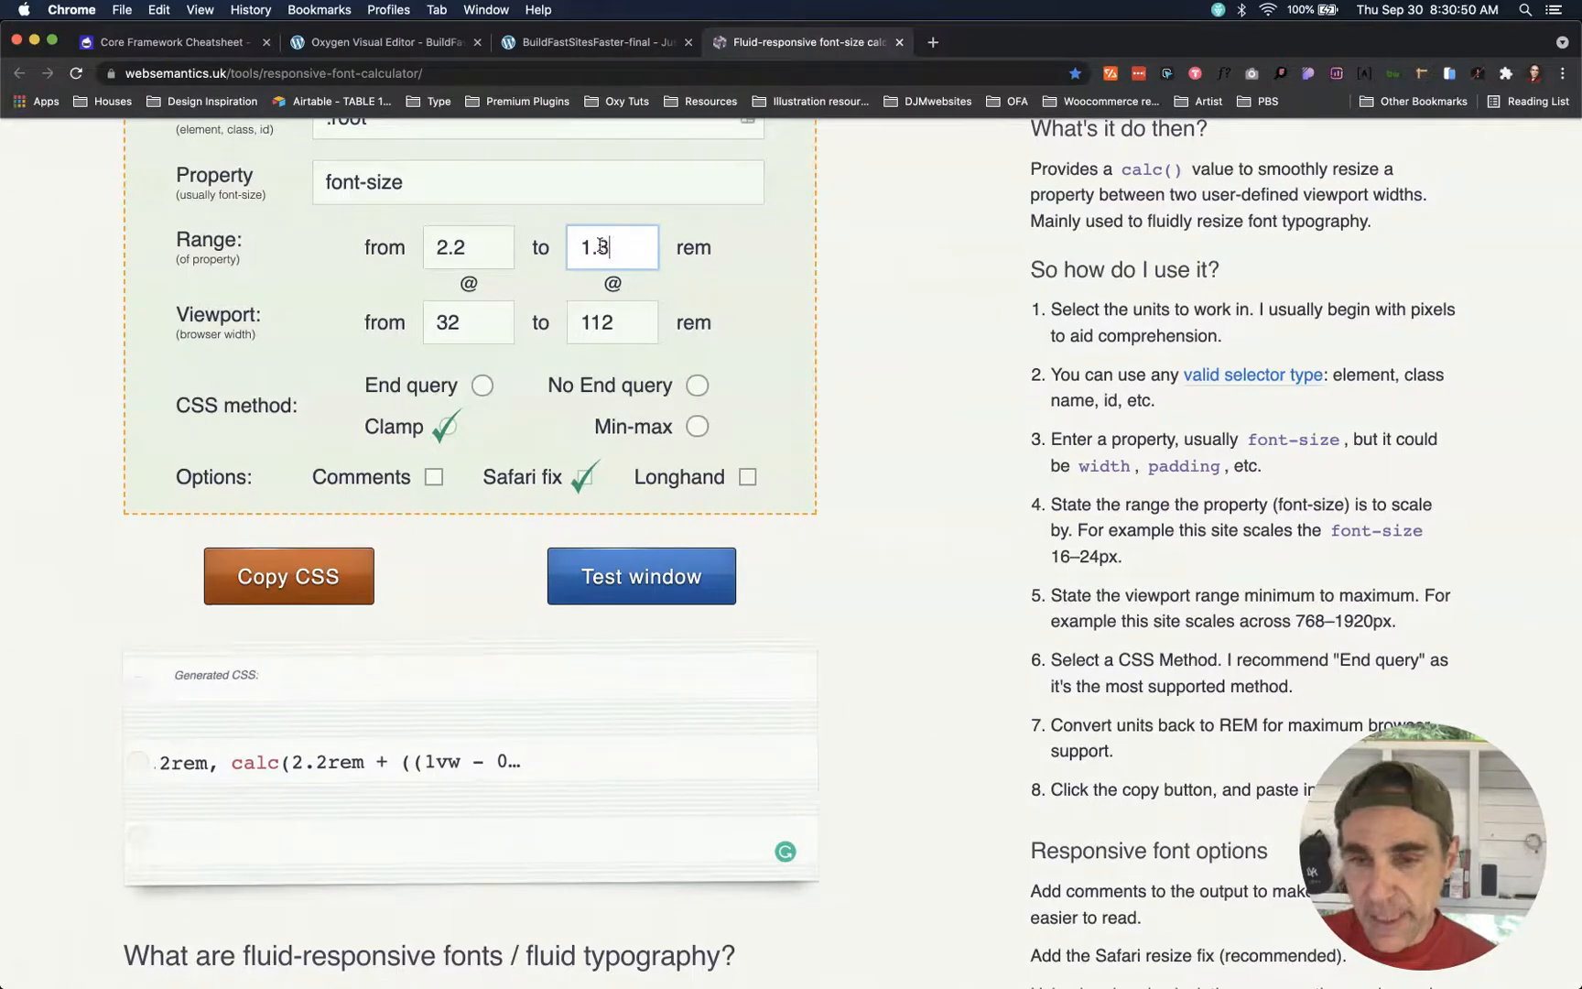
{"action": "double_click", "coordinate": [474, 240]}
{"action": "type", "text": "1.4"}
{"action": "left_click", "coordinate": [894, 465]}
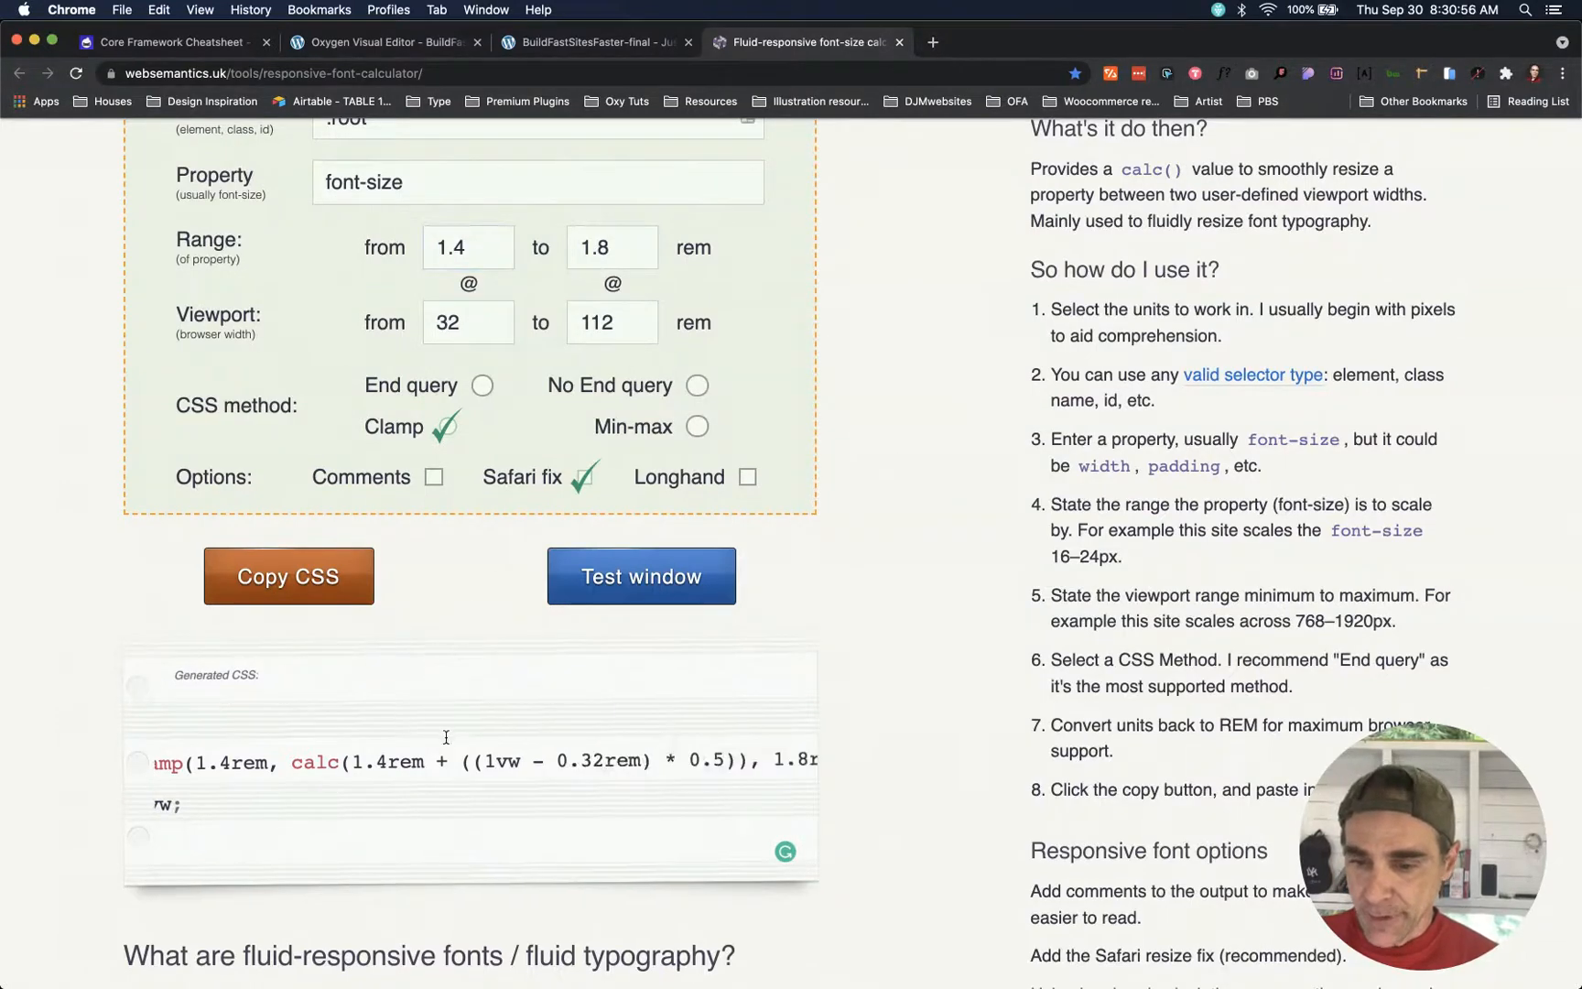
- Select and copy the complete 1.4rem to 1.8rem clamp() value from the generated CSS, excluding the semicolon
{"action": "scroll", "coordinate": [385, 786], "scroll_direction": "left", "scroll_amount": 3}
{"action": "scroll", "coordinate": [220, 765], "scroll_direction": "right", "scroll_amount": 1}
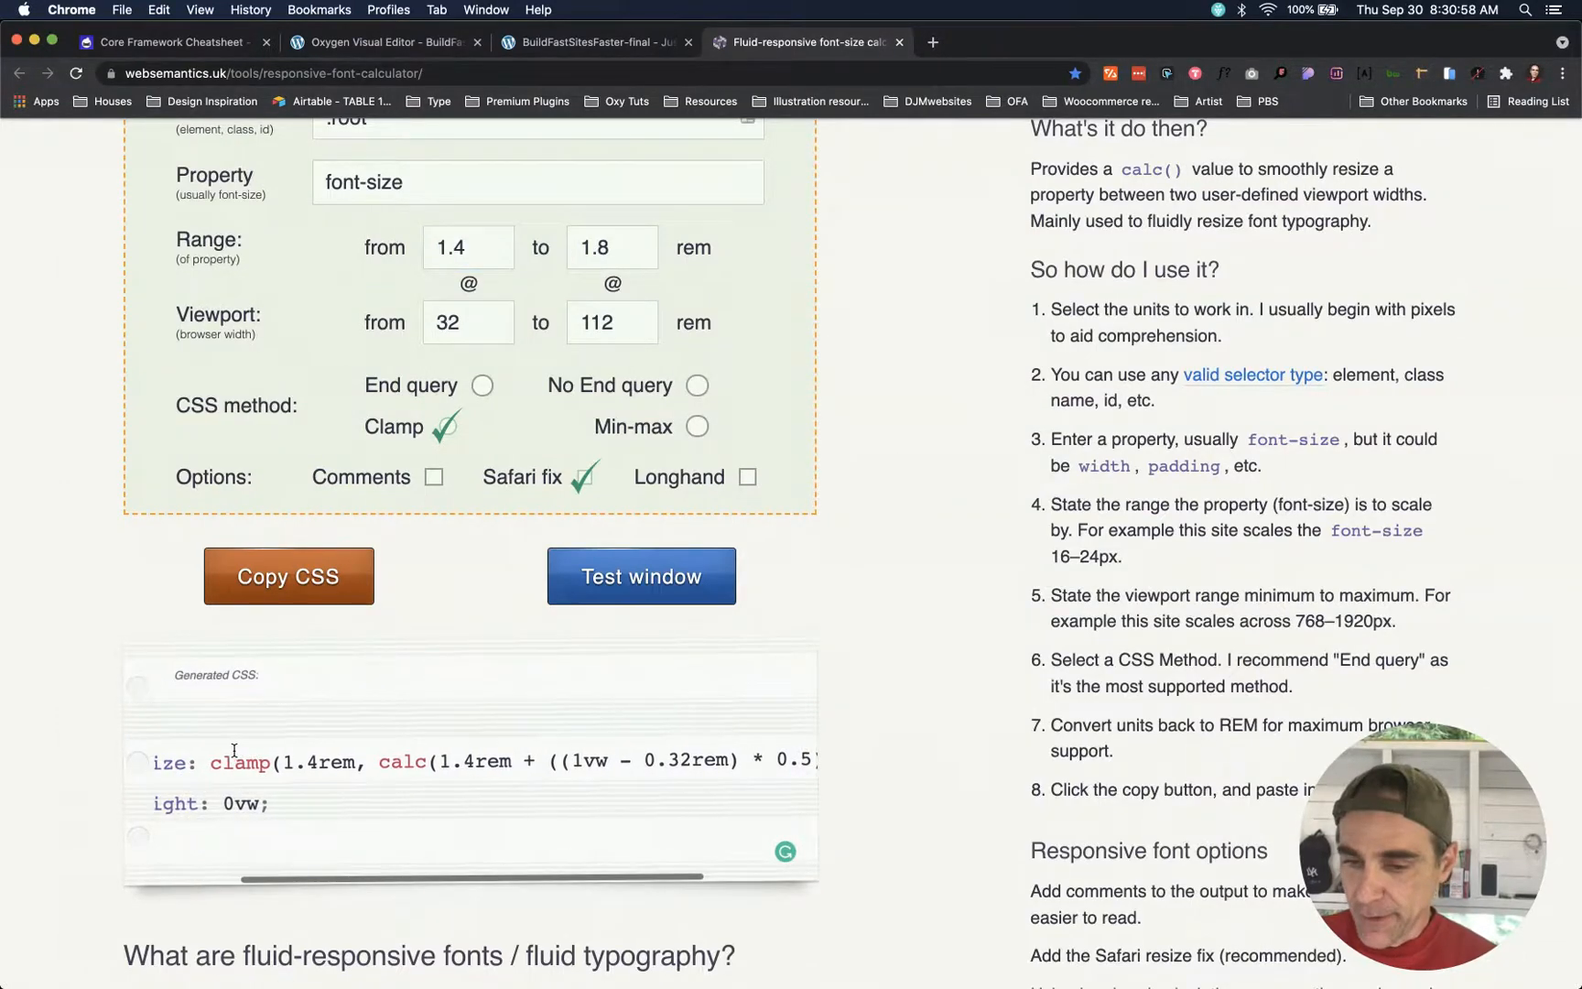
{"action": "left_click_drag", "start_coordinate": [214, 761], "coordinate": [788, 762]}
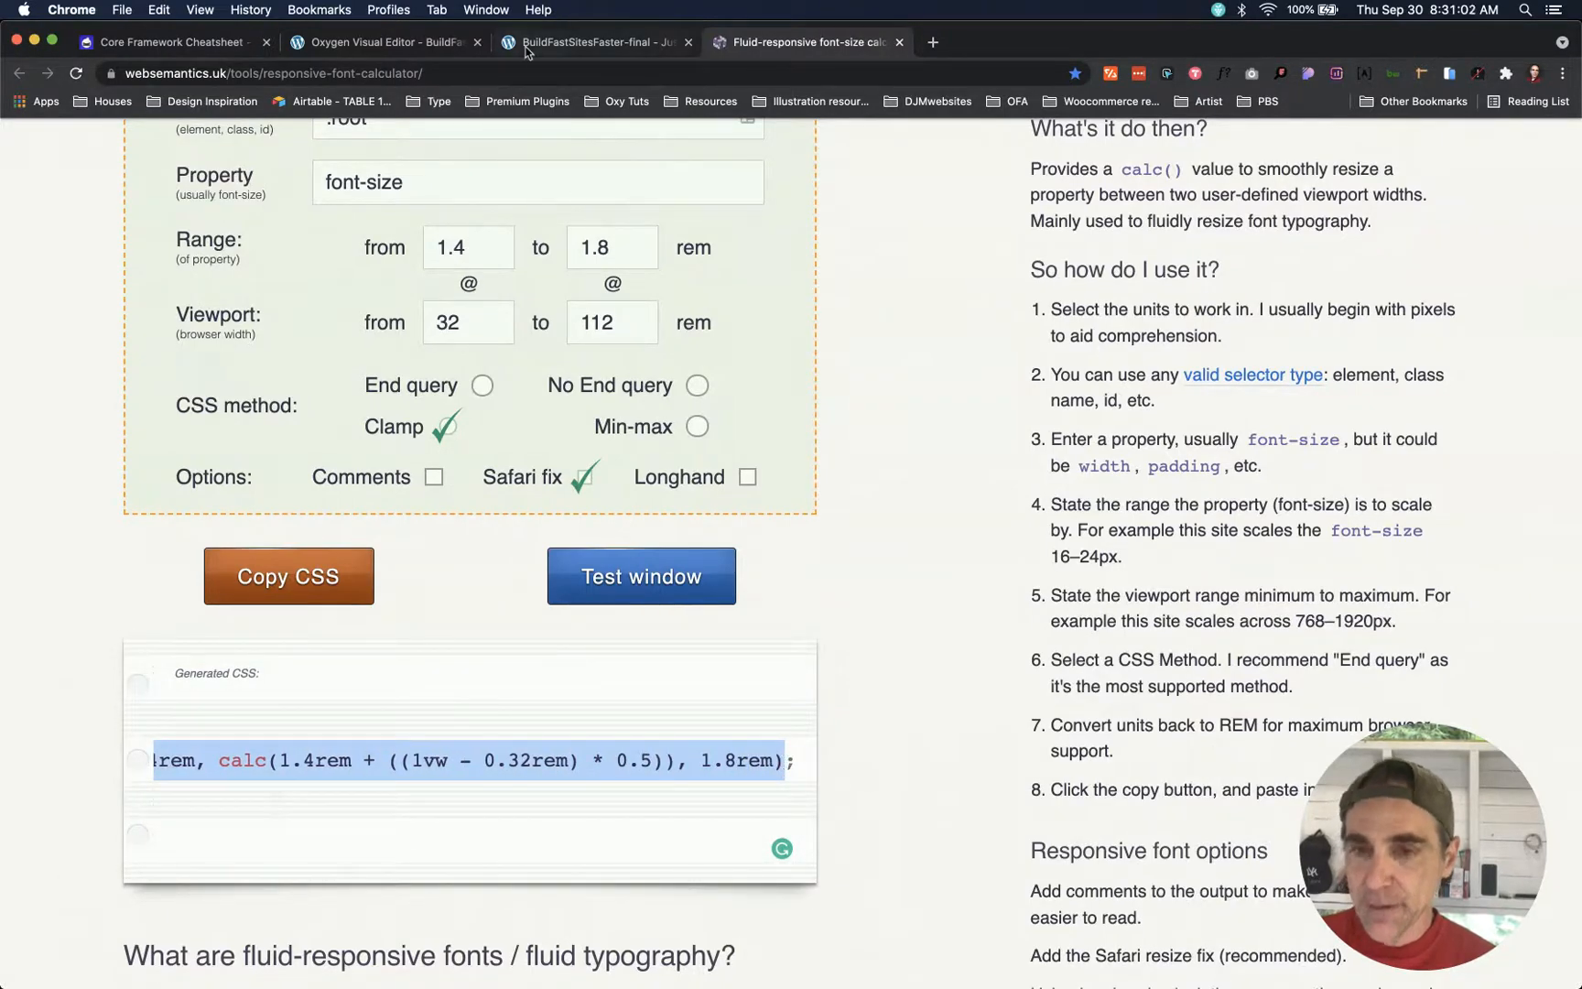
- In Oxygen's global Body Text settings, set the font-size unit to none and paste the copied clamp() value as the size
{"action": "left_click", "coordinate": [384, 42]}
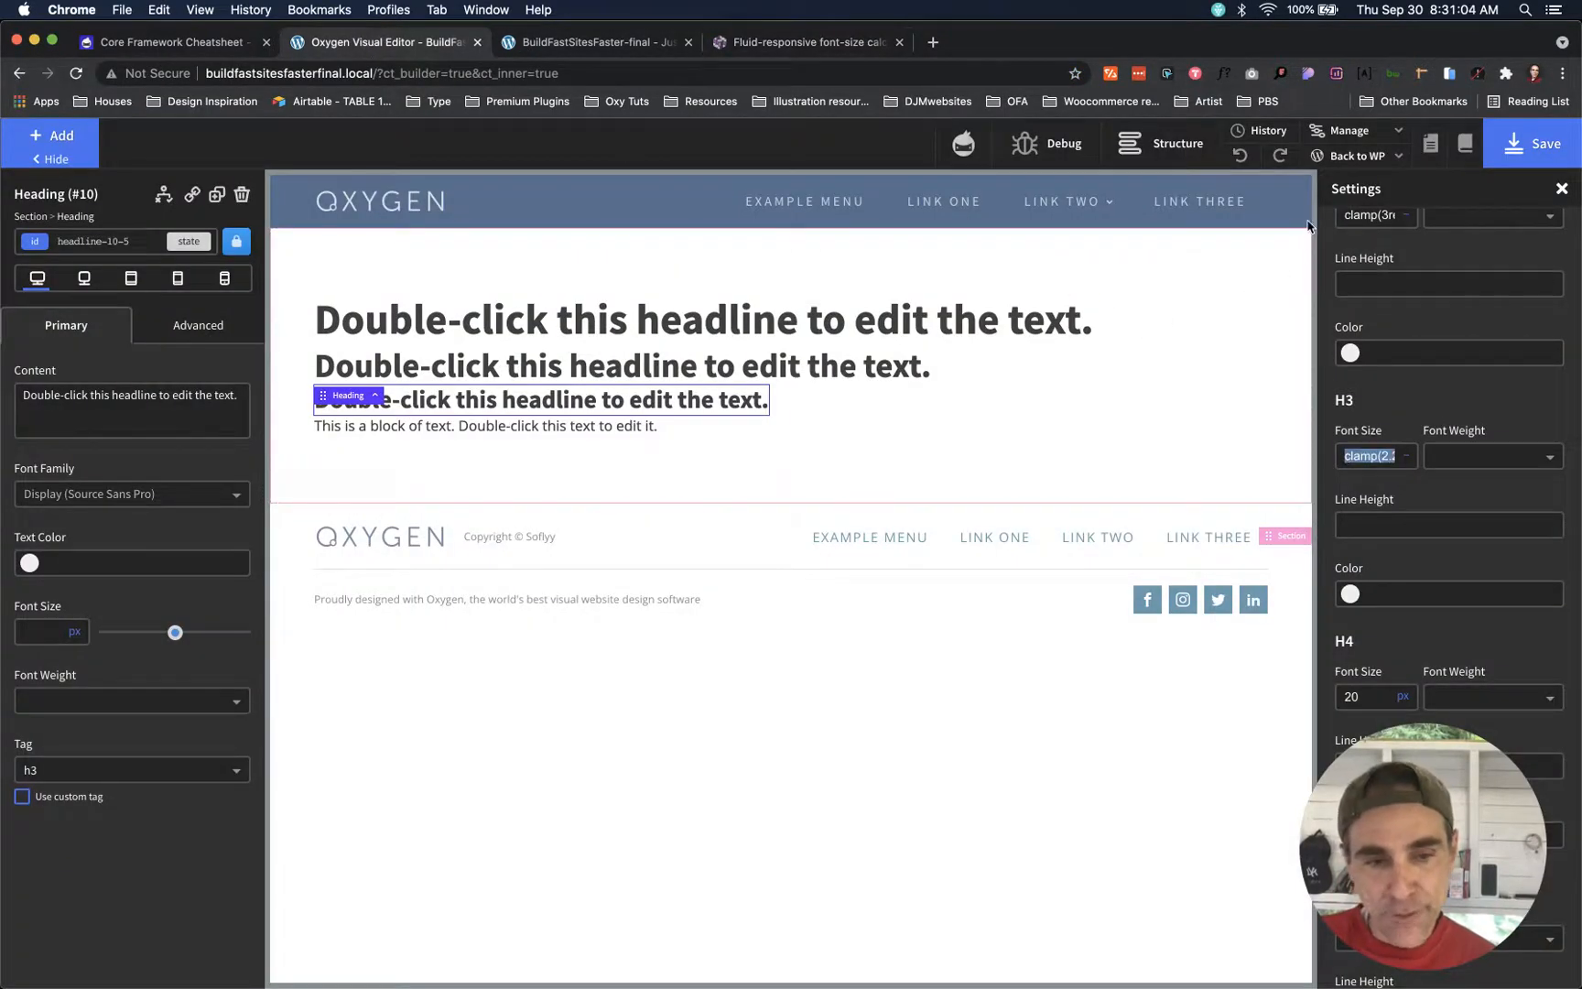
{"action": "scroll", "coordinate": [1356, 289], "scroll_direction": "up", "scroll_amount": 5}
{"action": "left_click", "coordinate": [1342, 236]}
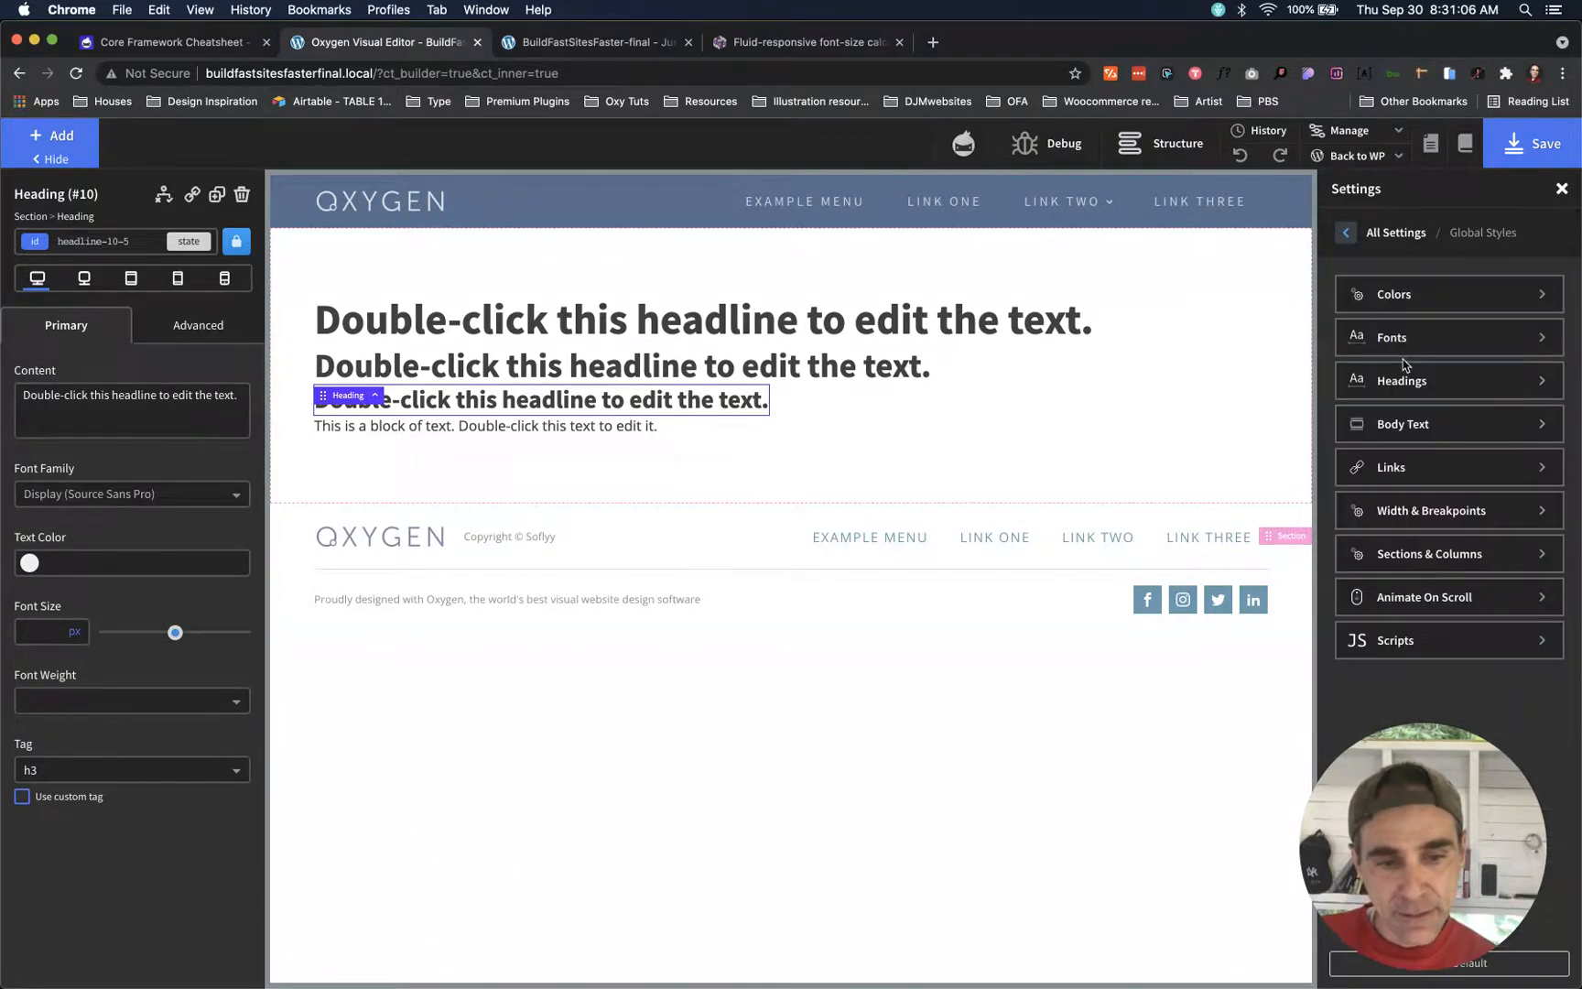
{"action": "left_click", "coordinate": [1430, 431]}
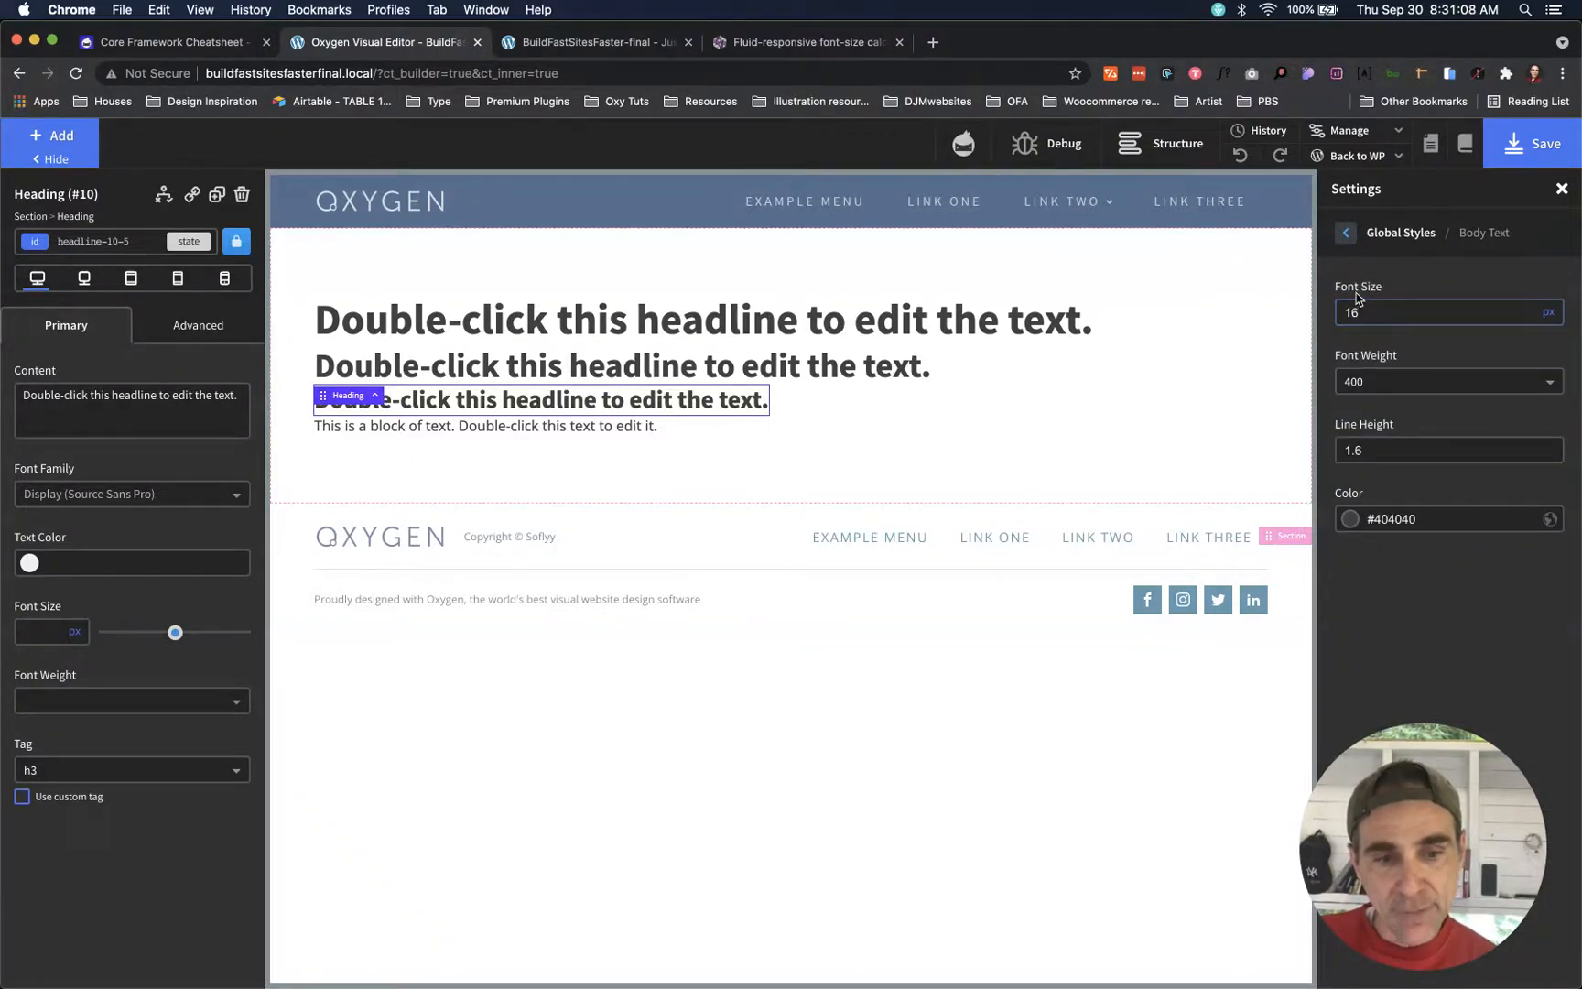
{"action": "mouse_move", "coordinate": [1548, 316]}
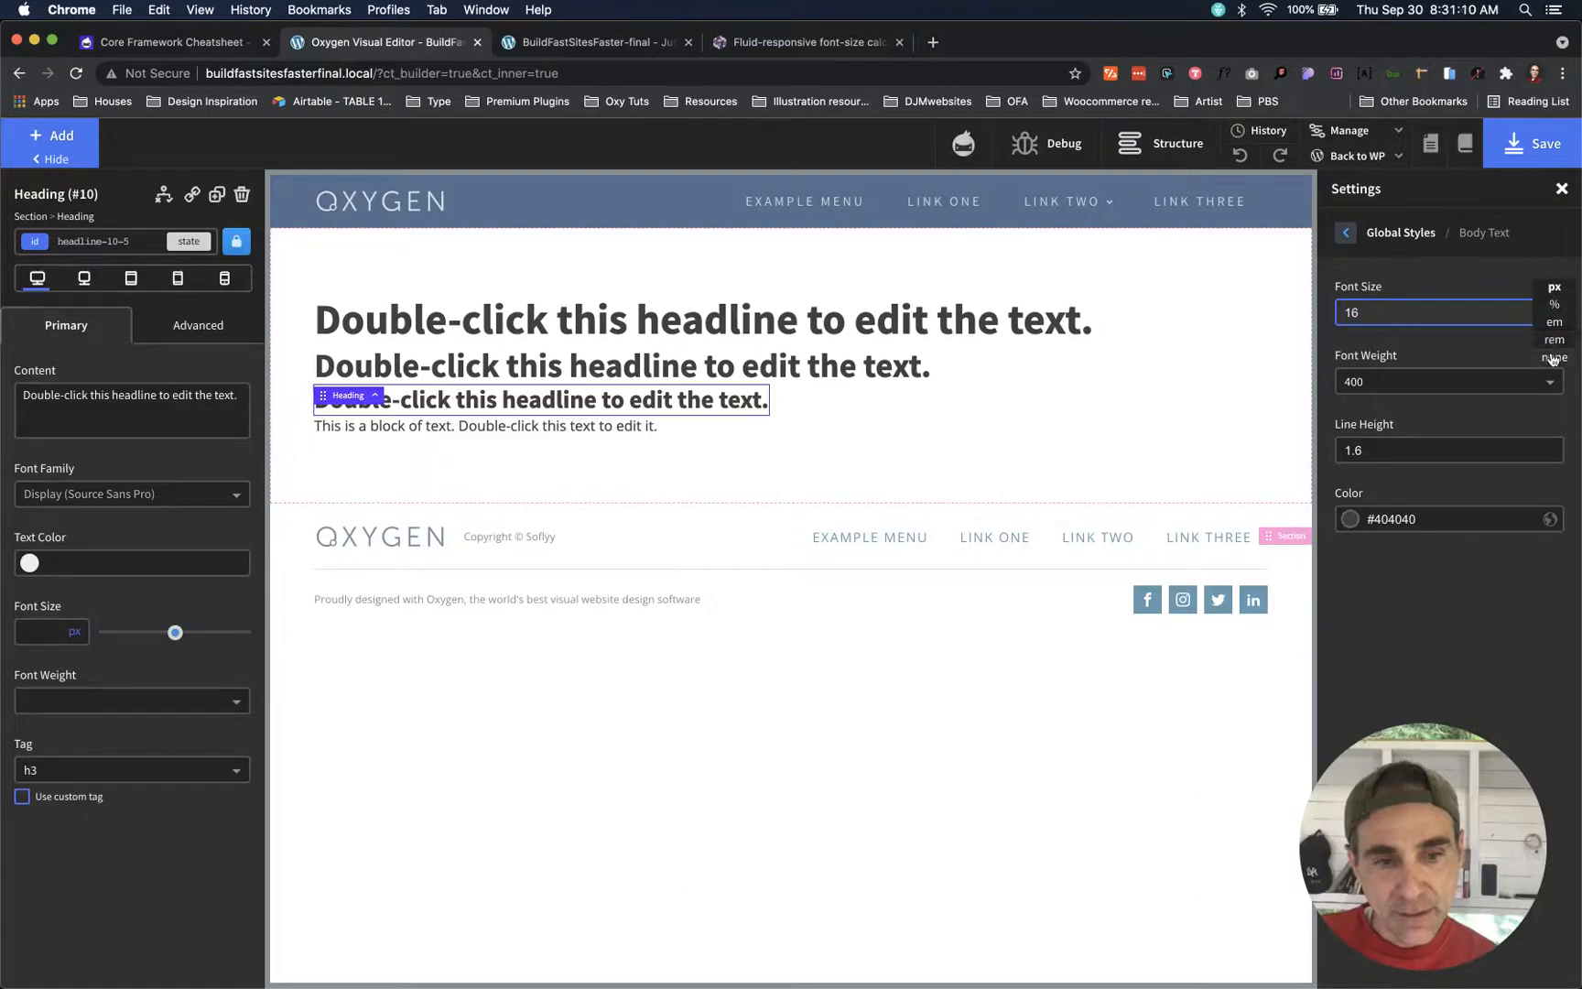
{"action": "double_click", "coordinate": [1418, 315]}
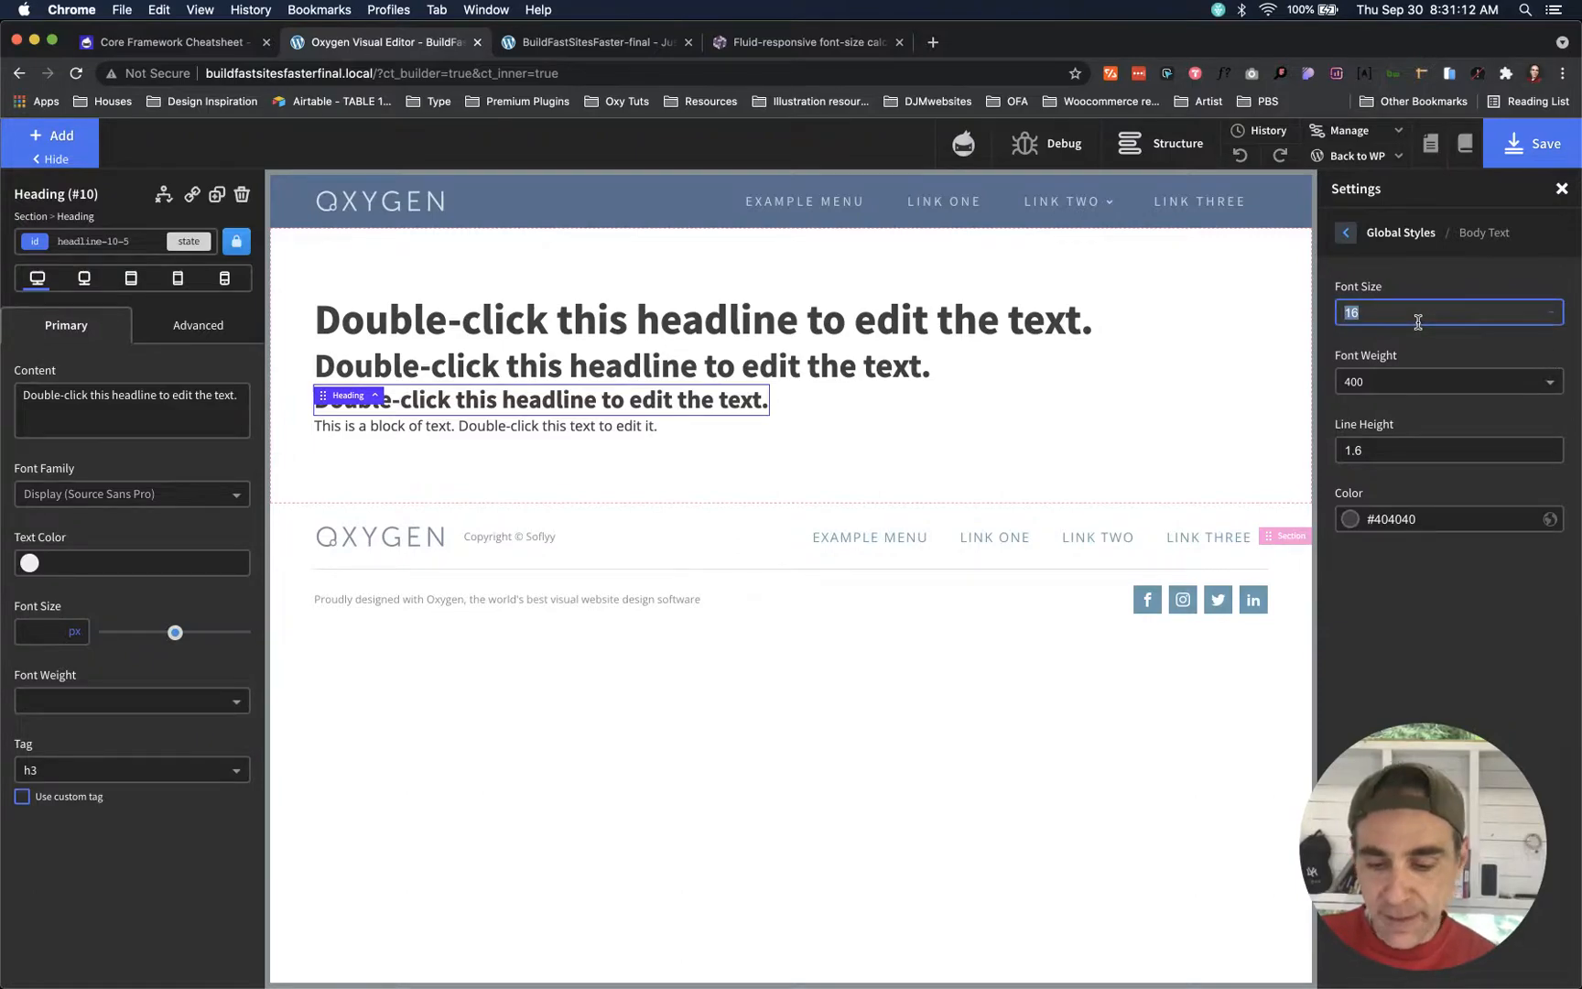
{"action": "key", "text": "cmd+v"}
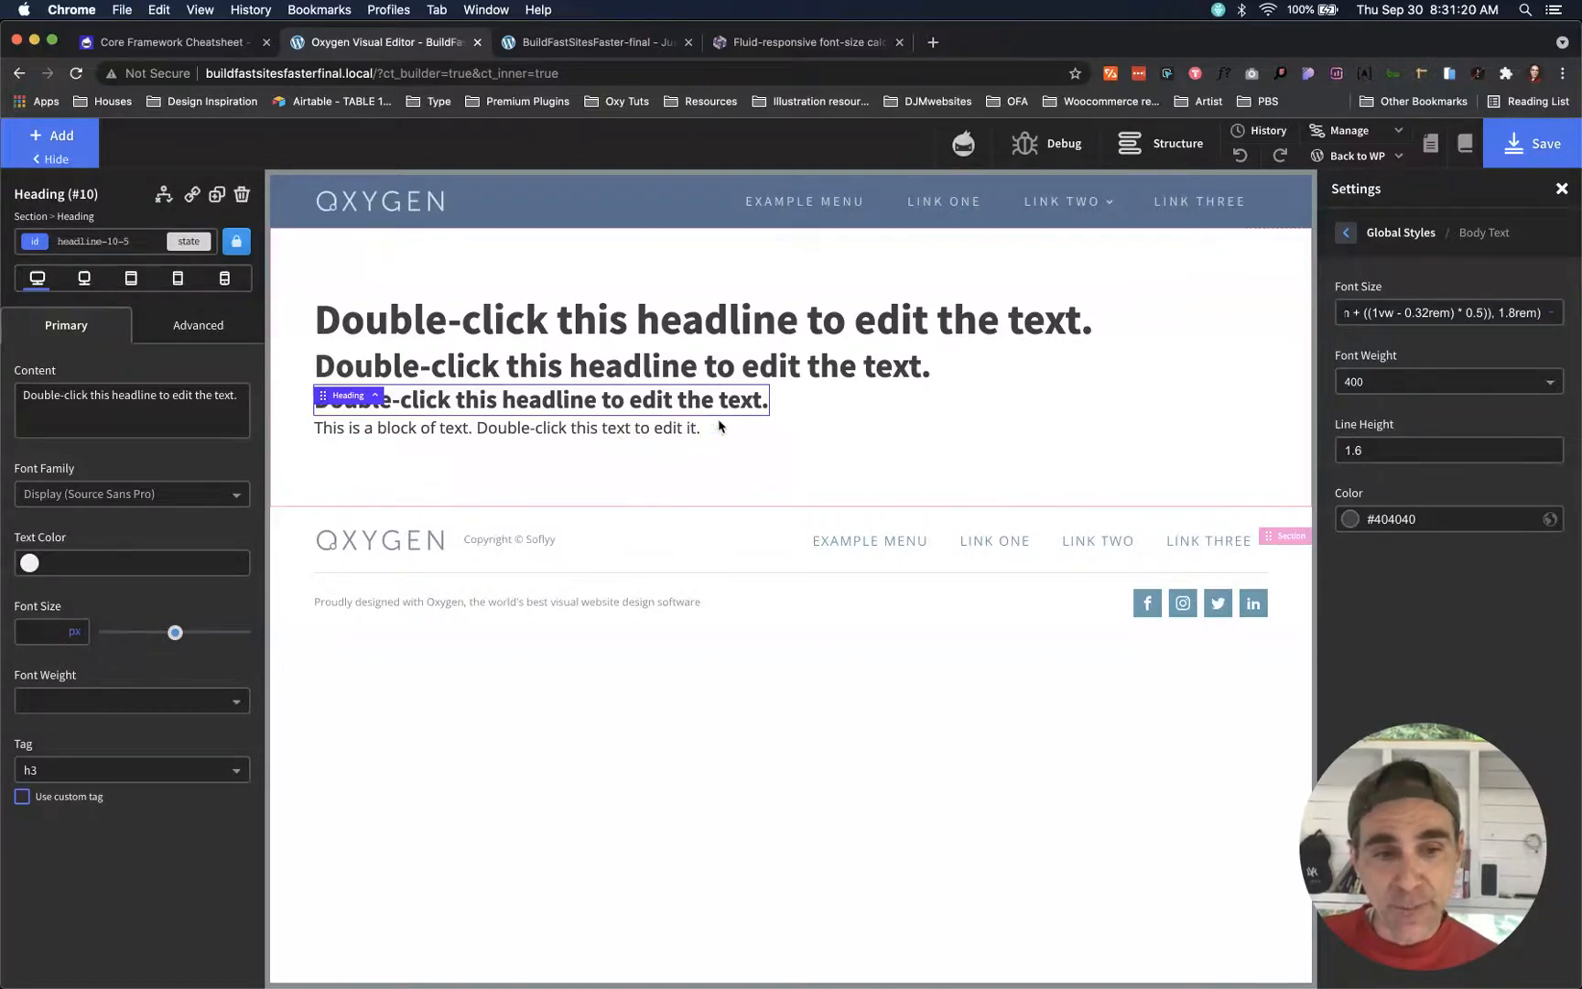
- Save the Oxygen changes and reload the site's front-end page
{"action": "left_click", "coordinate": [1509, 158]}
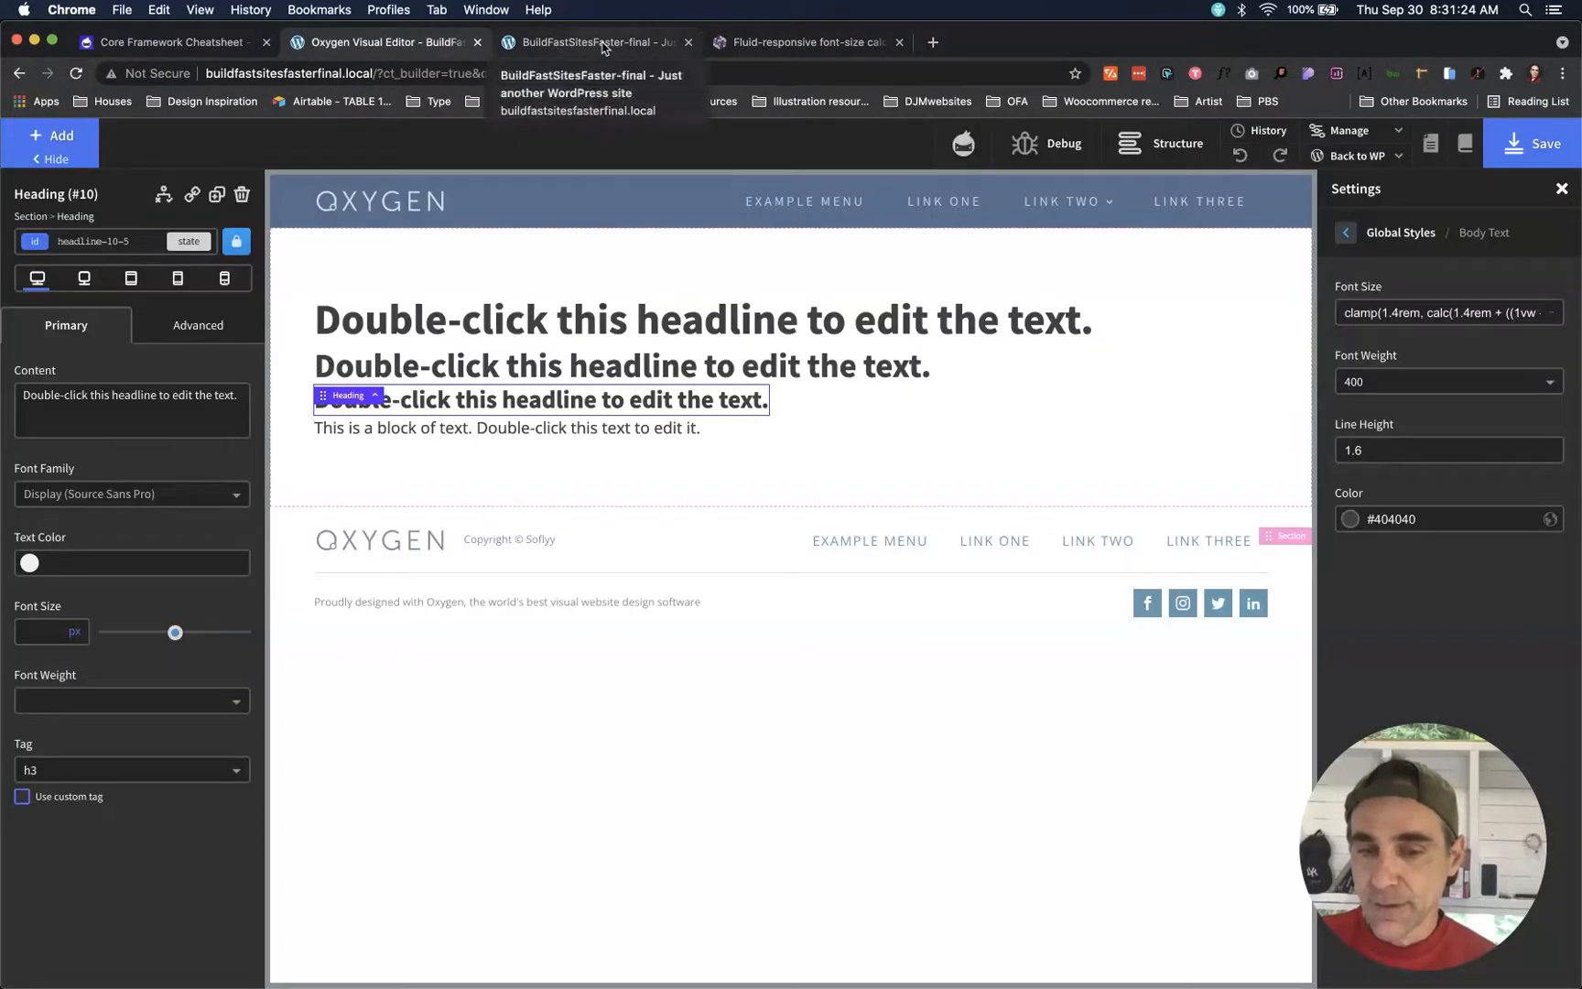
{"action": "left_click", "coordinate": [603, 42]}
{"action": "key", "text": "super+r"}
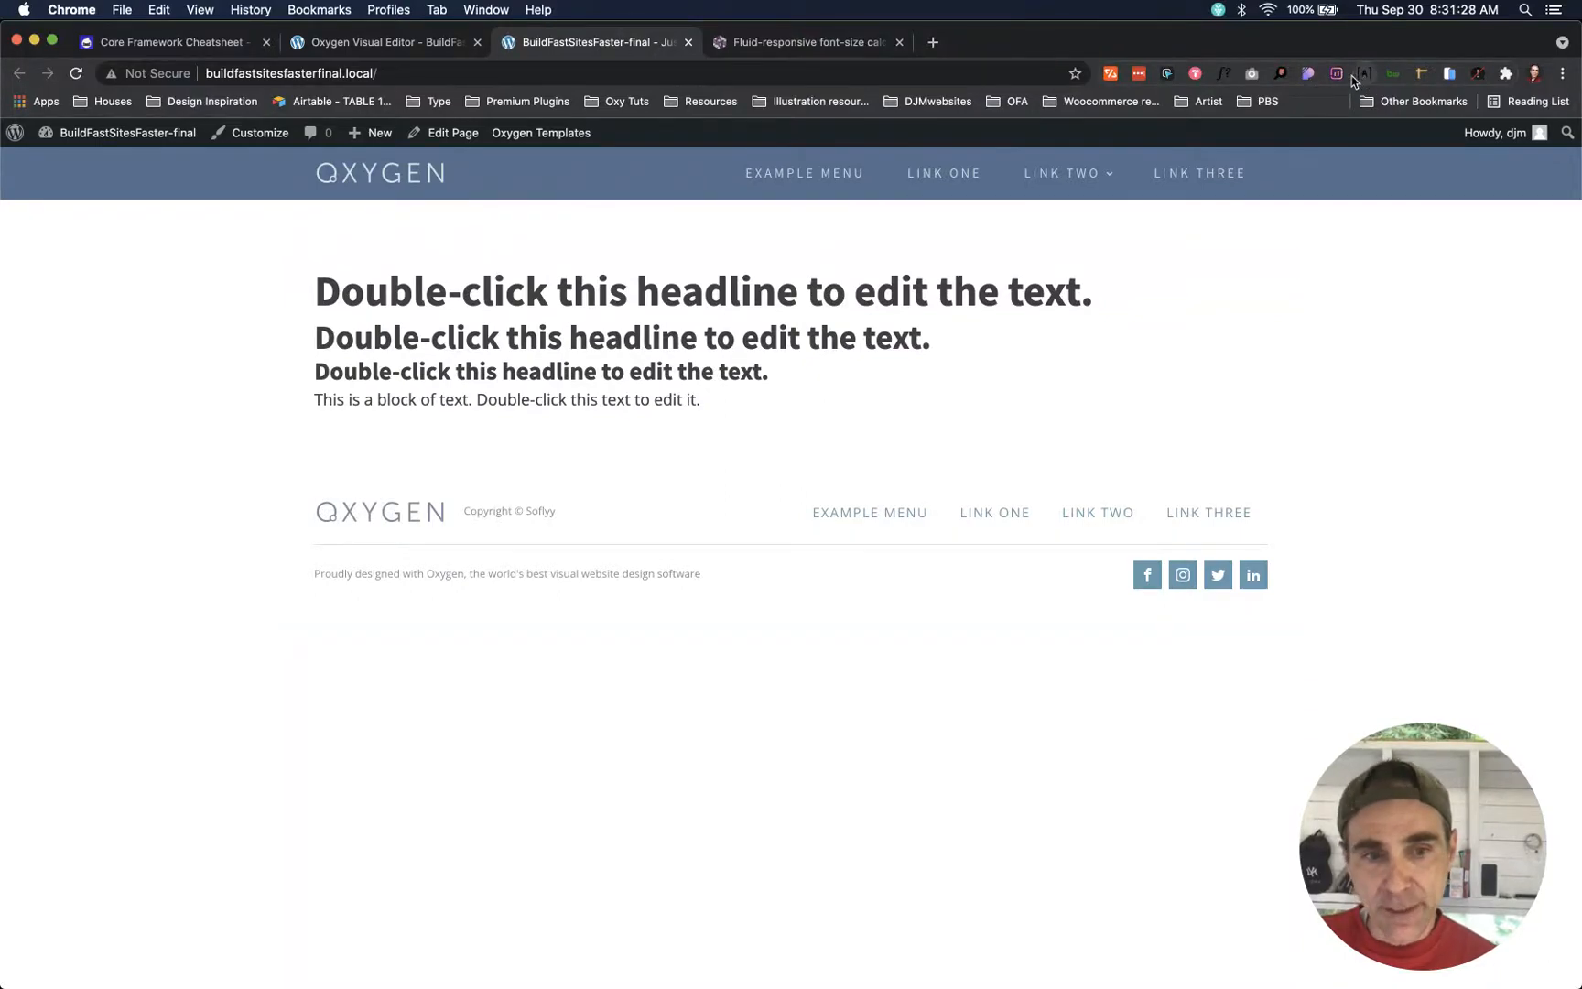
- Use WhatFont to inspect the font sizes of the three headlines and the text block at full browser width
{"action": "left_click", "coordinate": [1224, 73]}
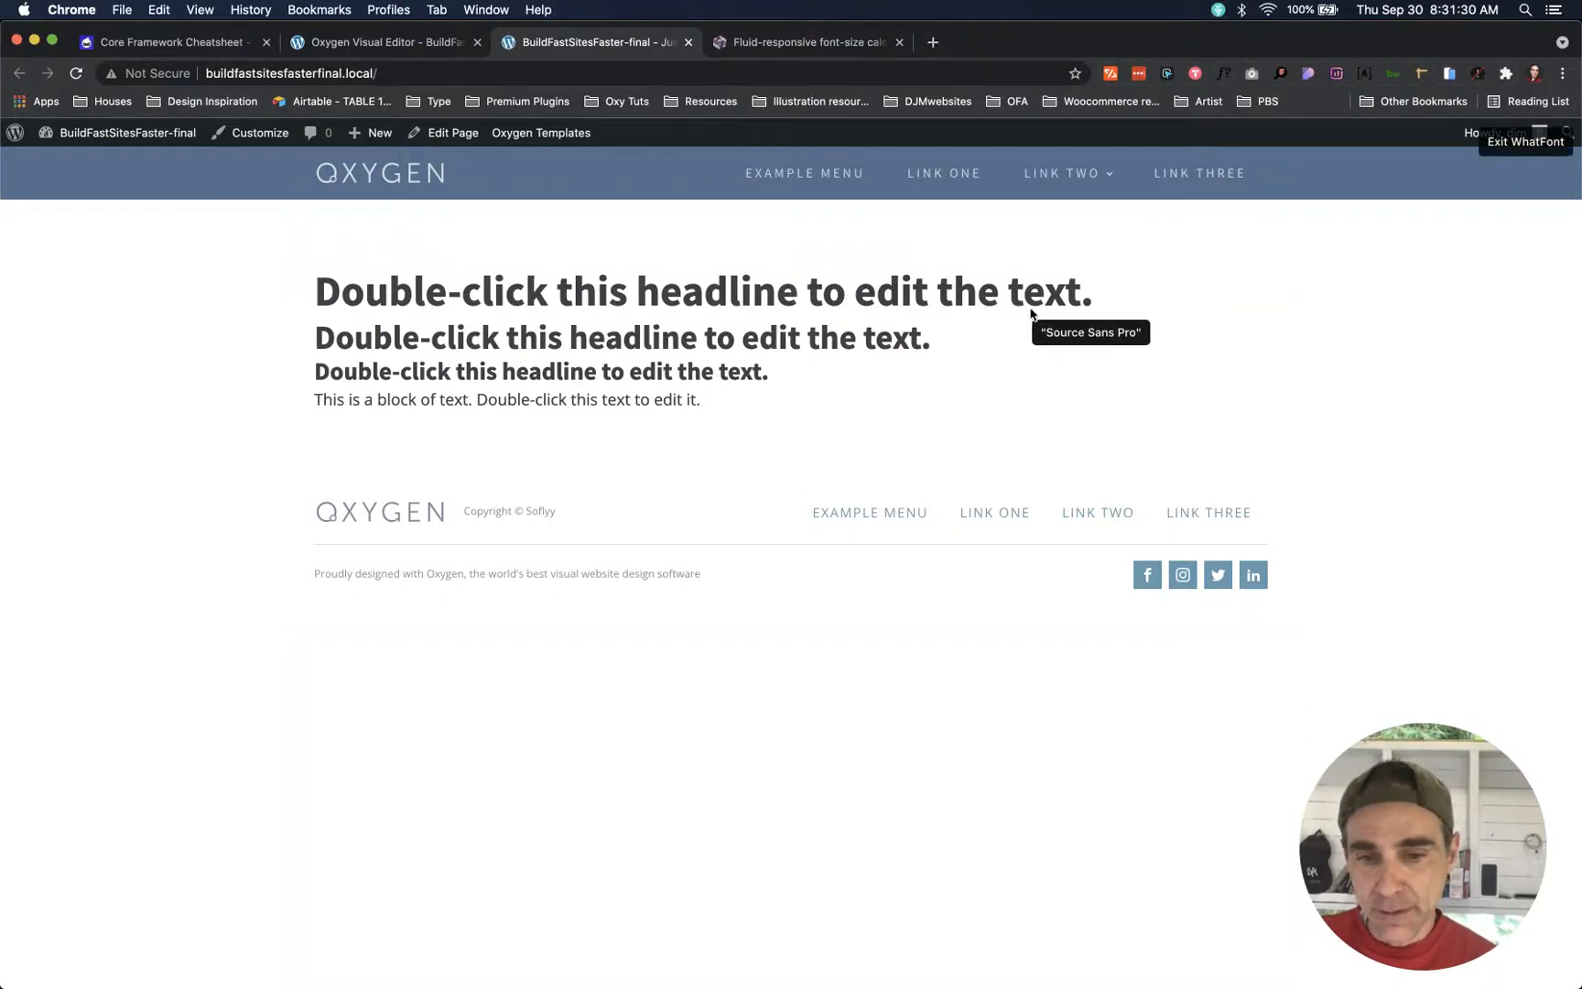
{"action": "left_click", "coordinate": [1062, 300]}
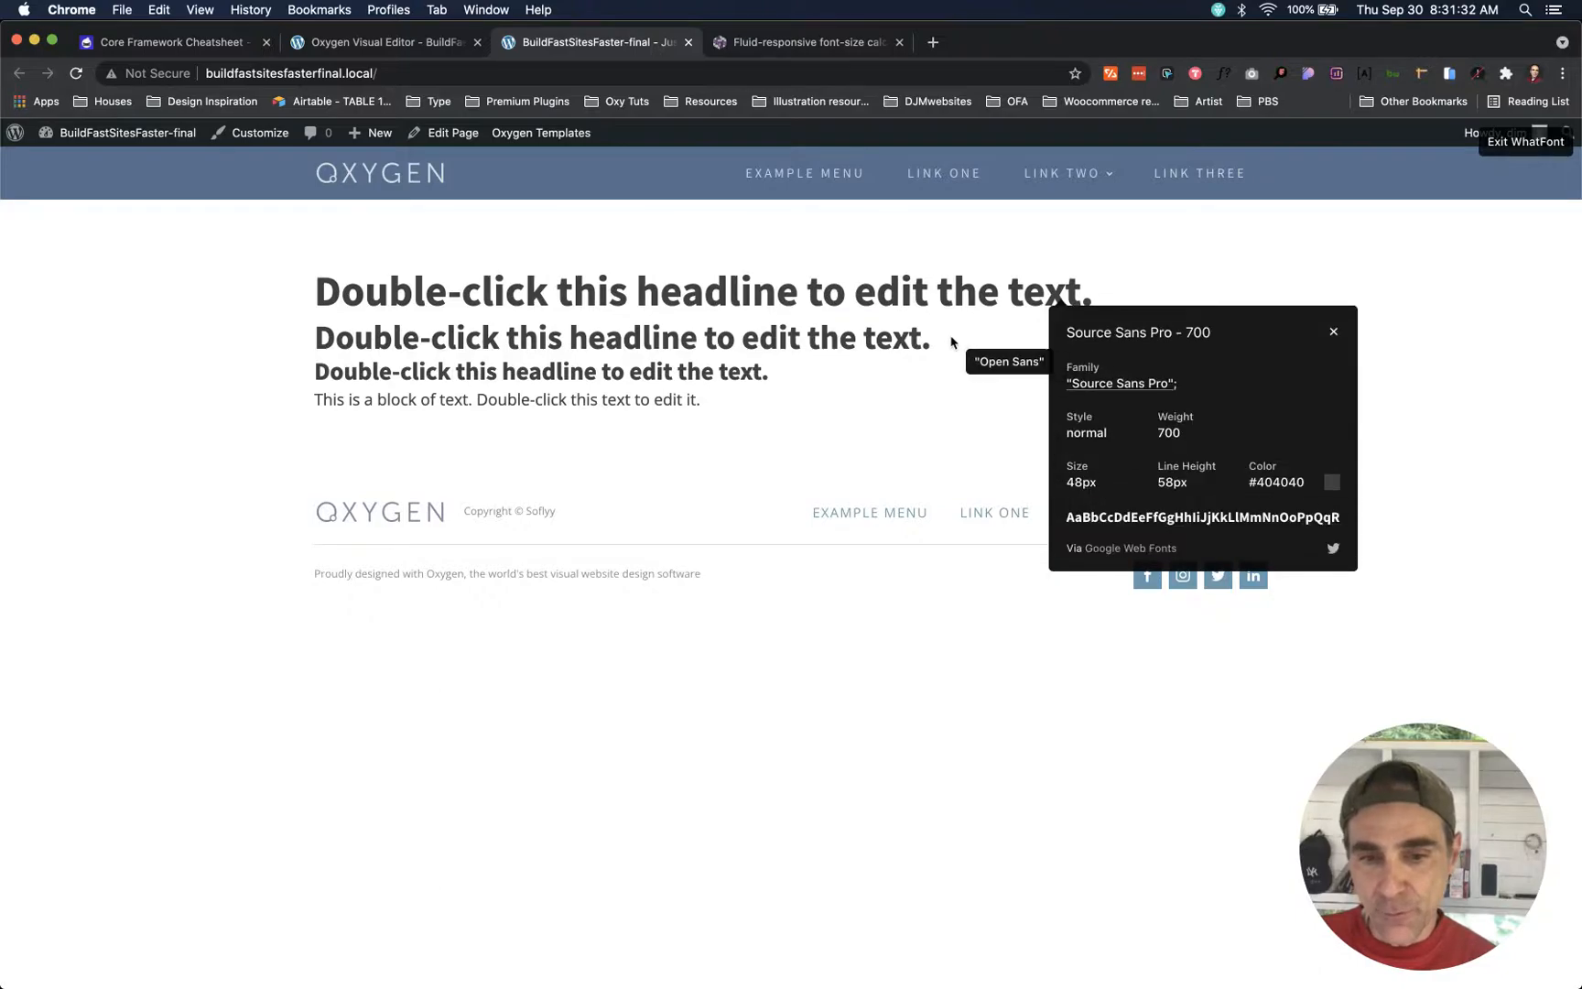
{"action": "left_click", "coordinate": [915, 347]}
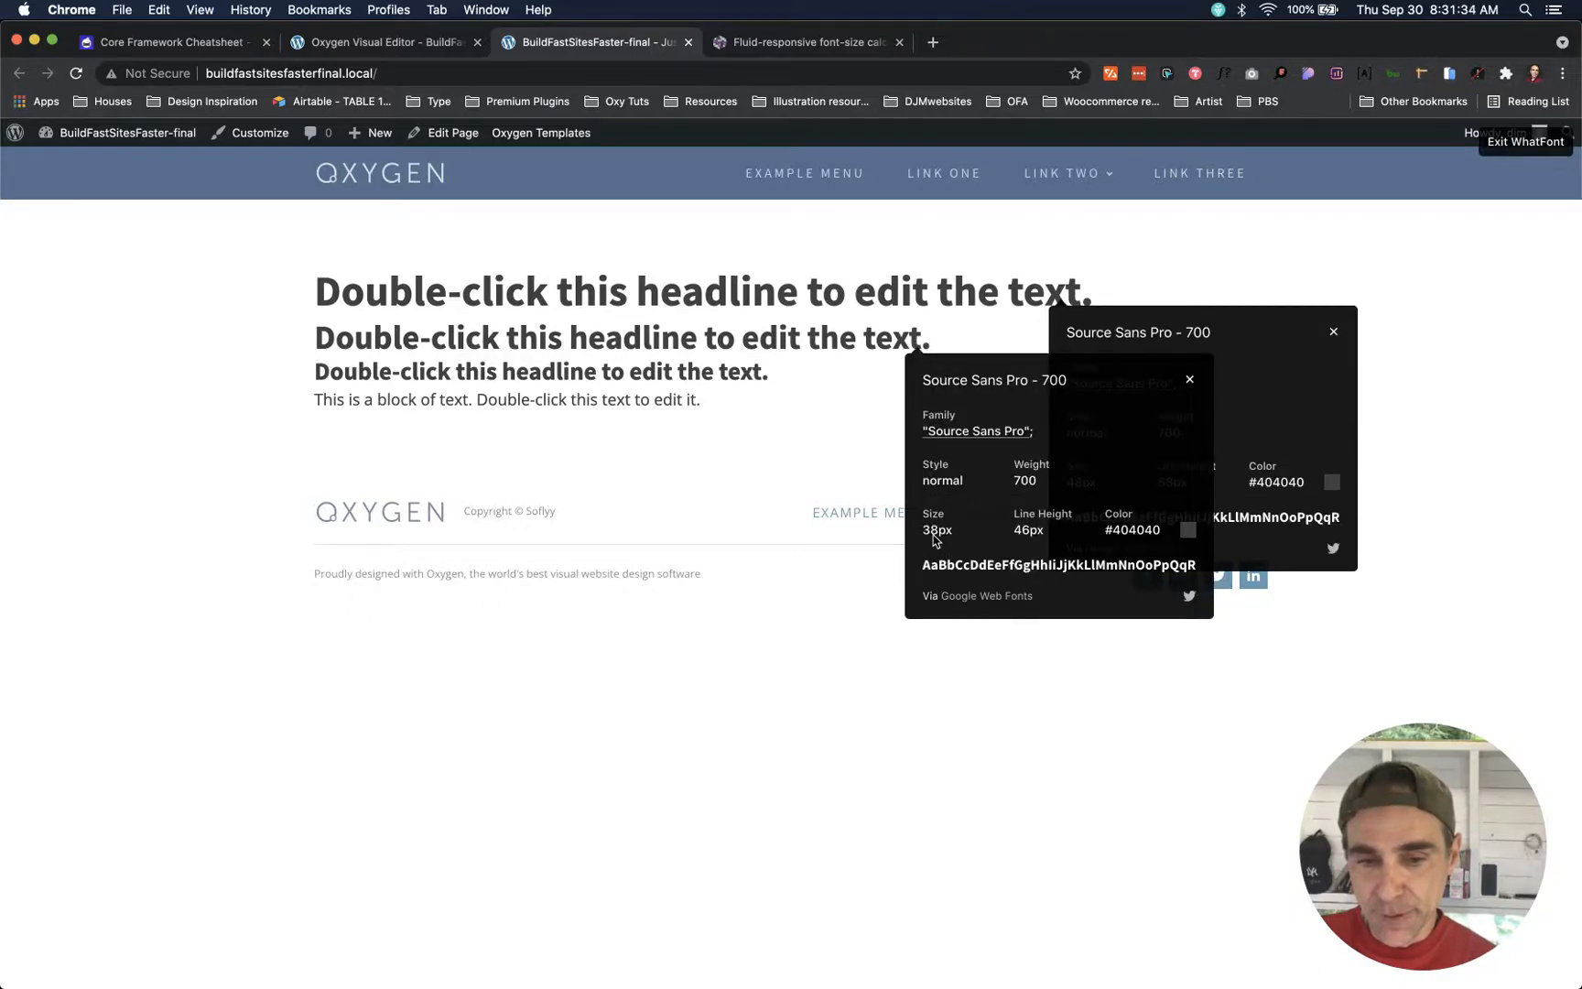
{"action": "left_click", "coordinate": [747, 371]}
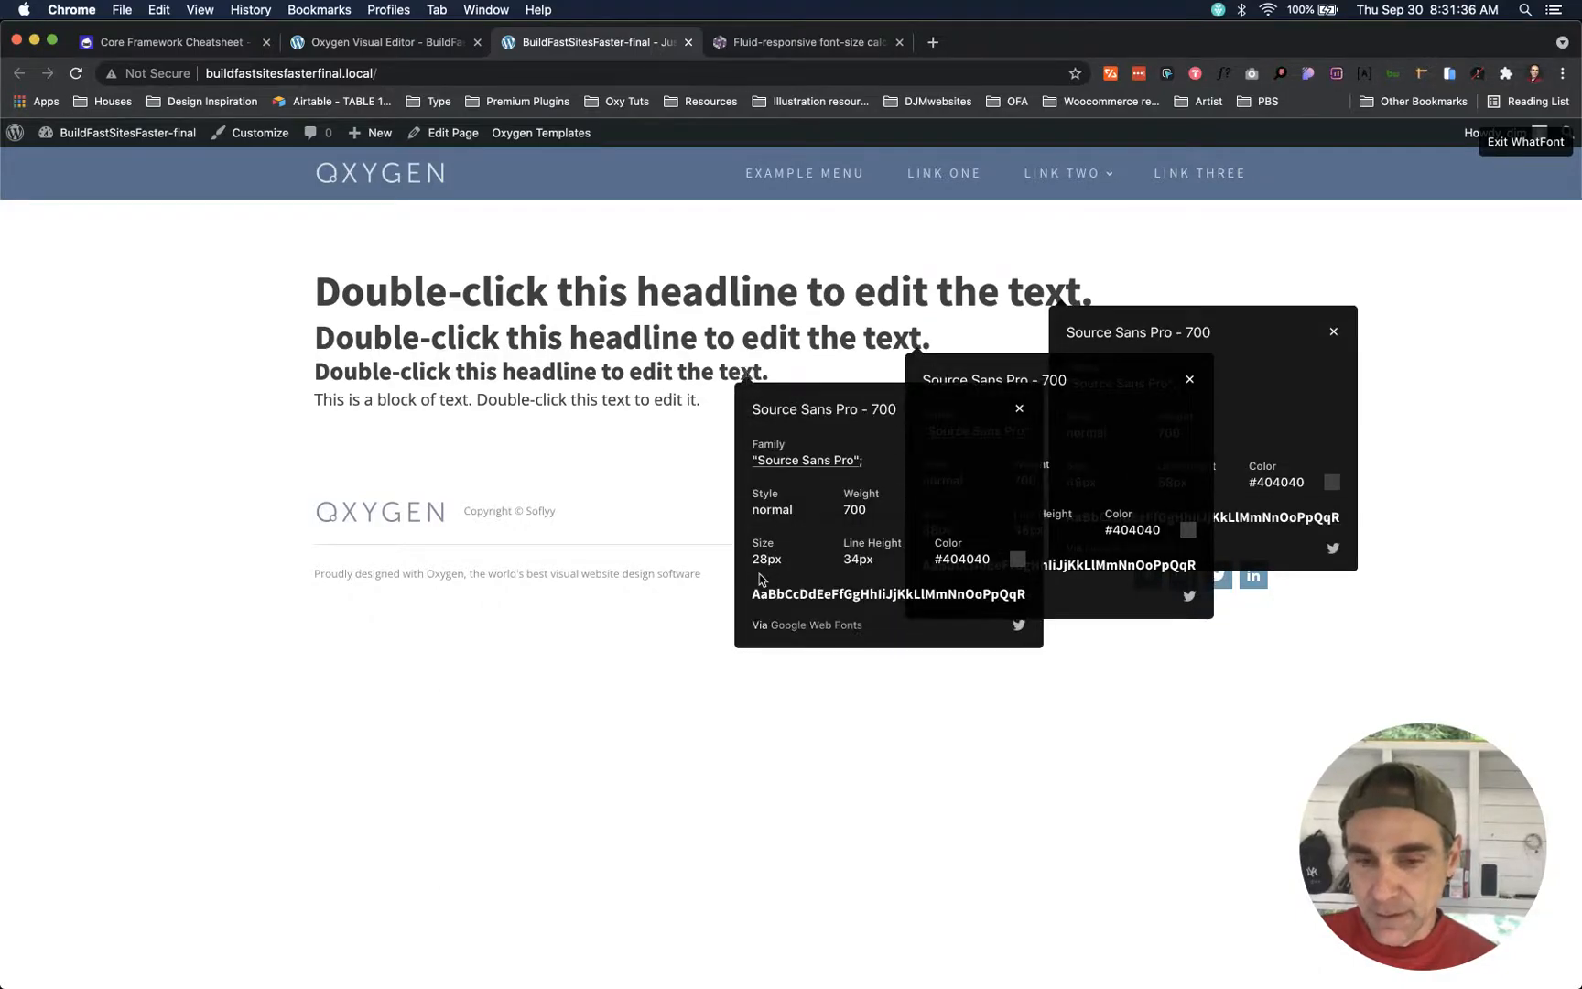
{"action": "left_click", "coordinate": [550, 409]}
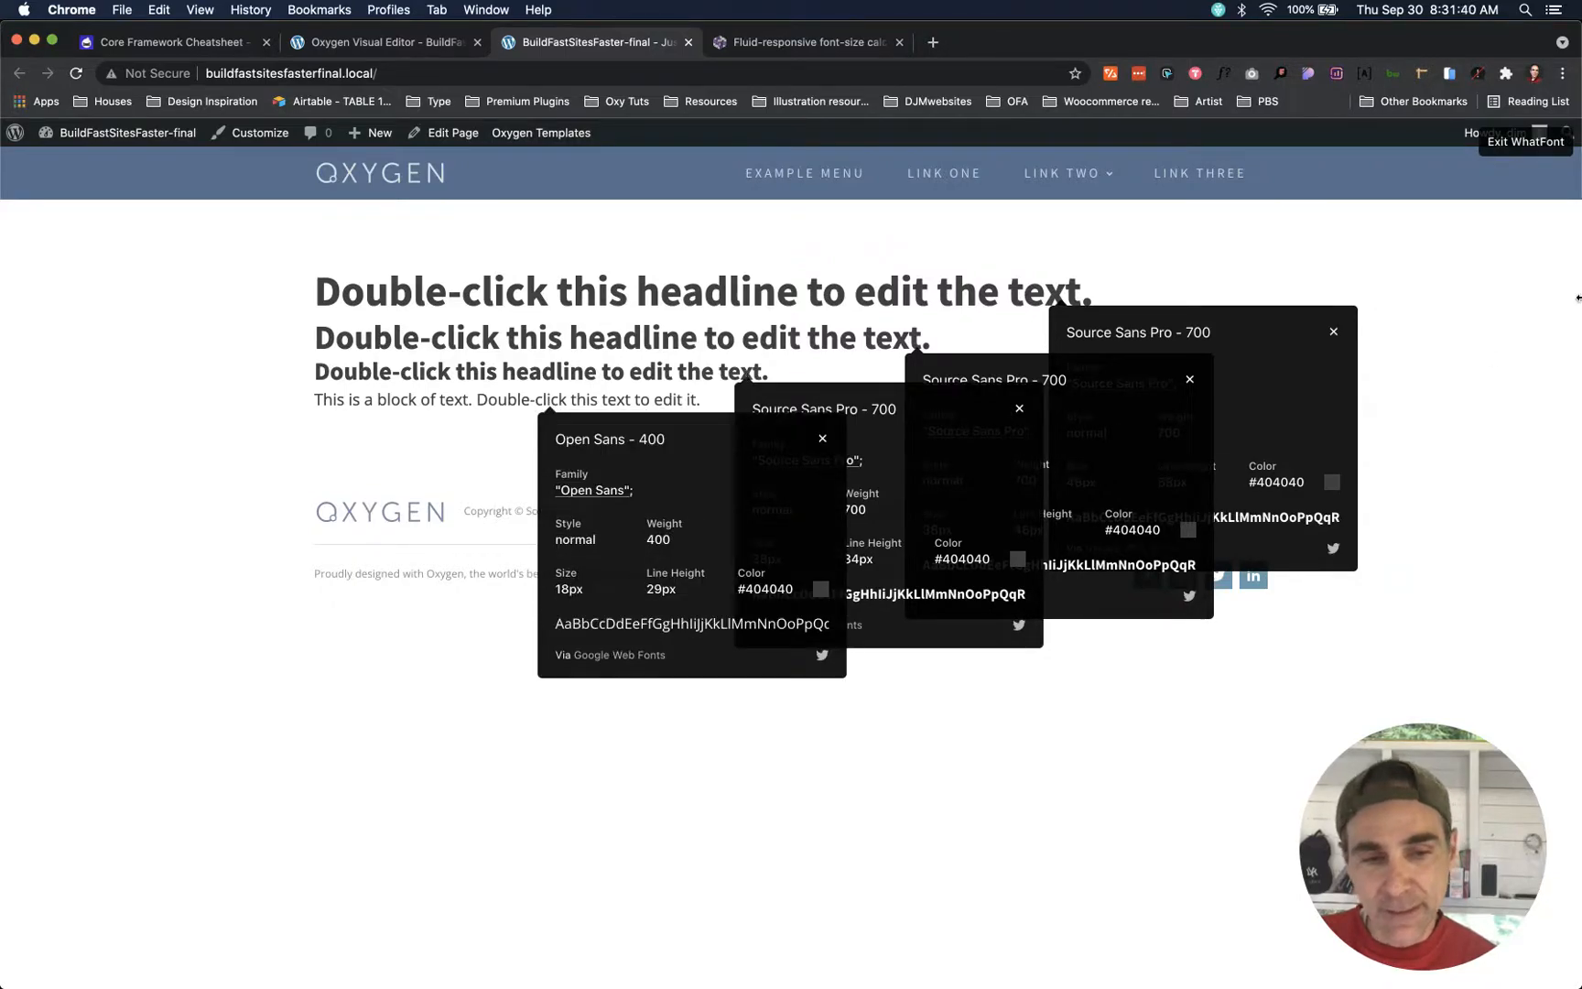
- Narrow the browser window to mobile width, inspect the headline and body text sizes with WhatFont, and restore the full window width
{"action": "left_click_drag", "start_coordinate": [1577, 298], "coordinate": [441, 307]}
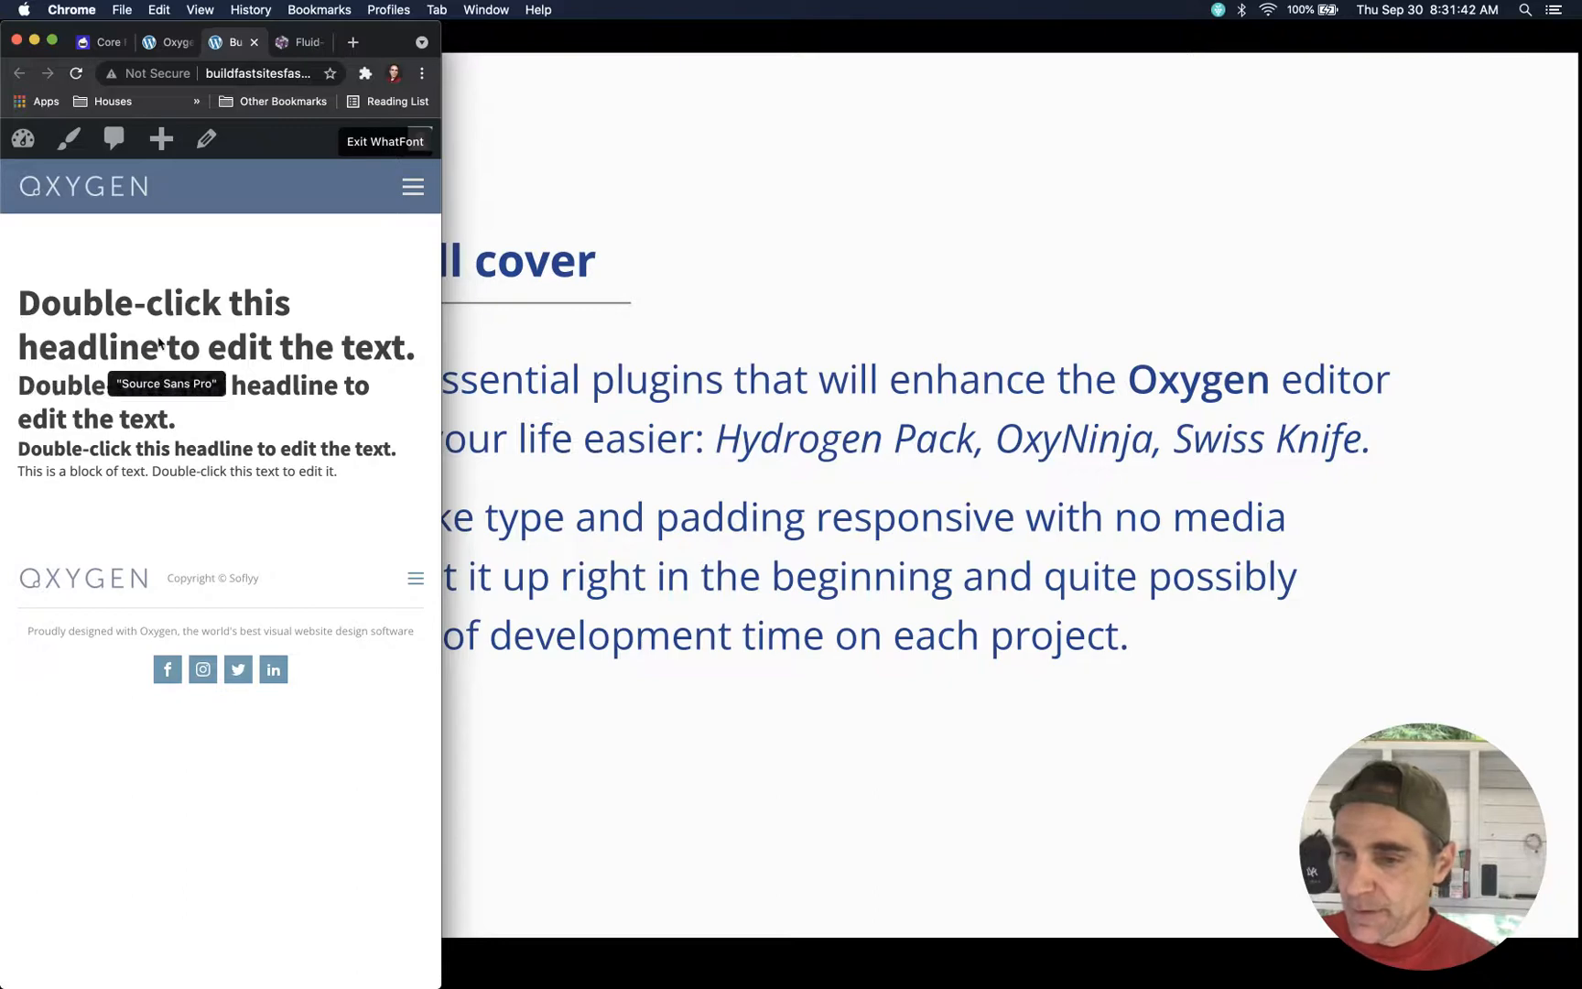
{"action": "left_click", "coordinate": [221, 313]}
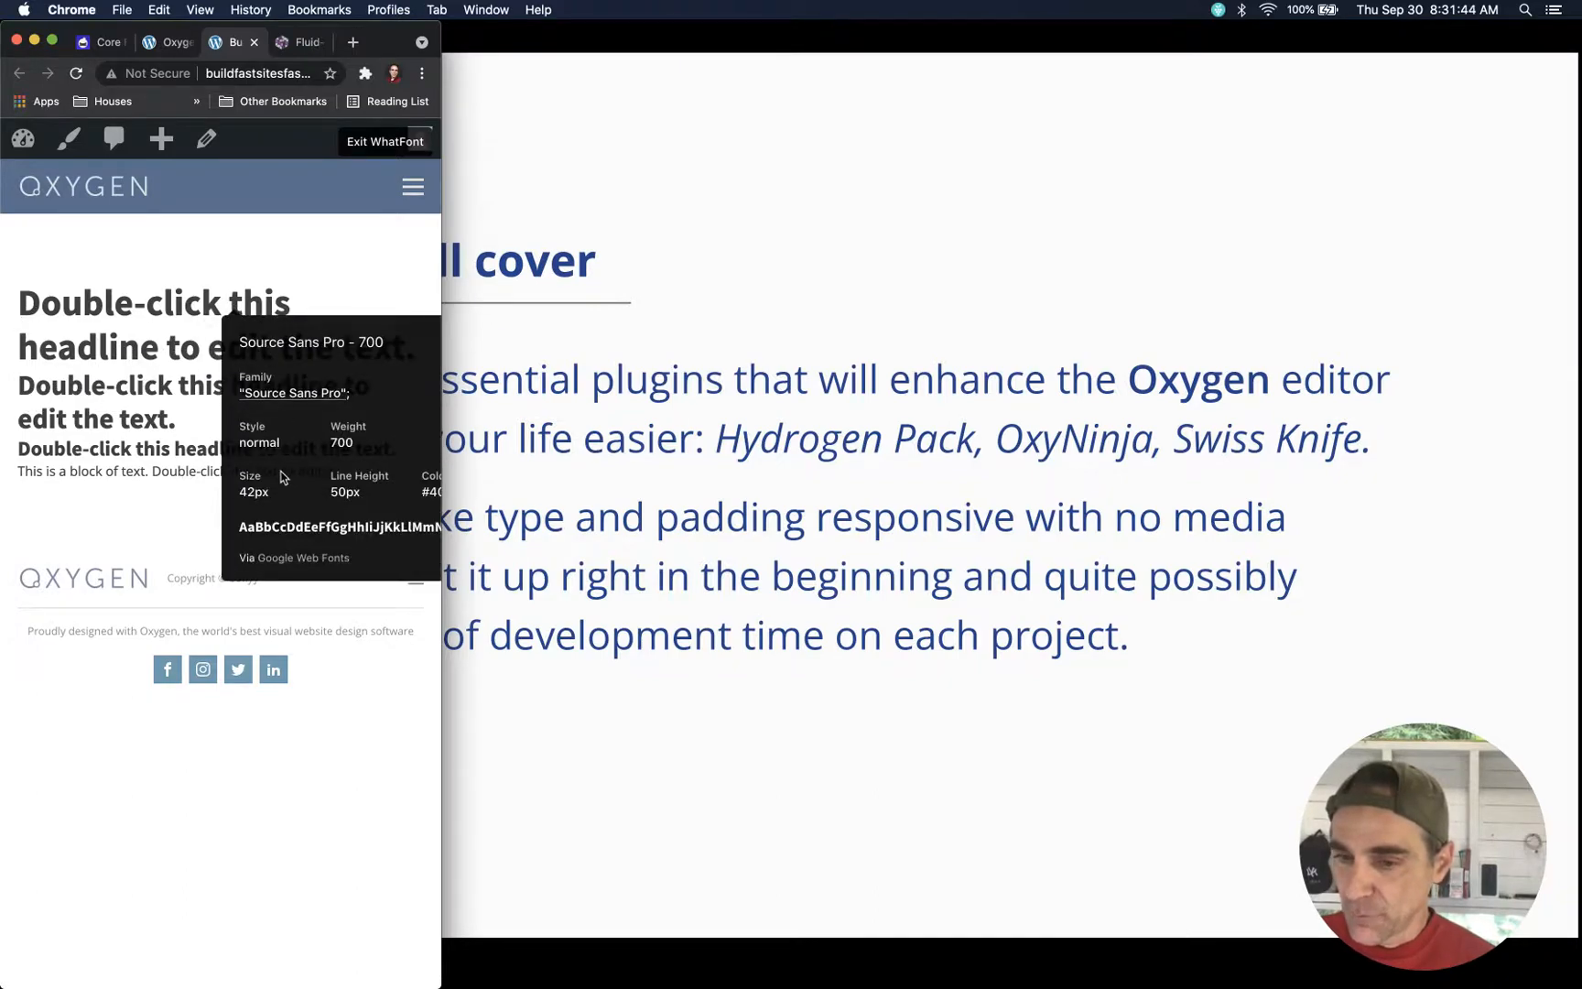
{"action": "left_click", "coordinate": [181, 393]}
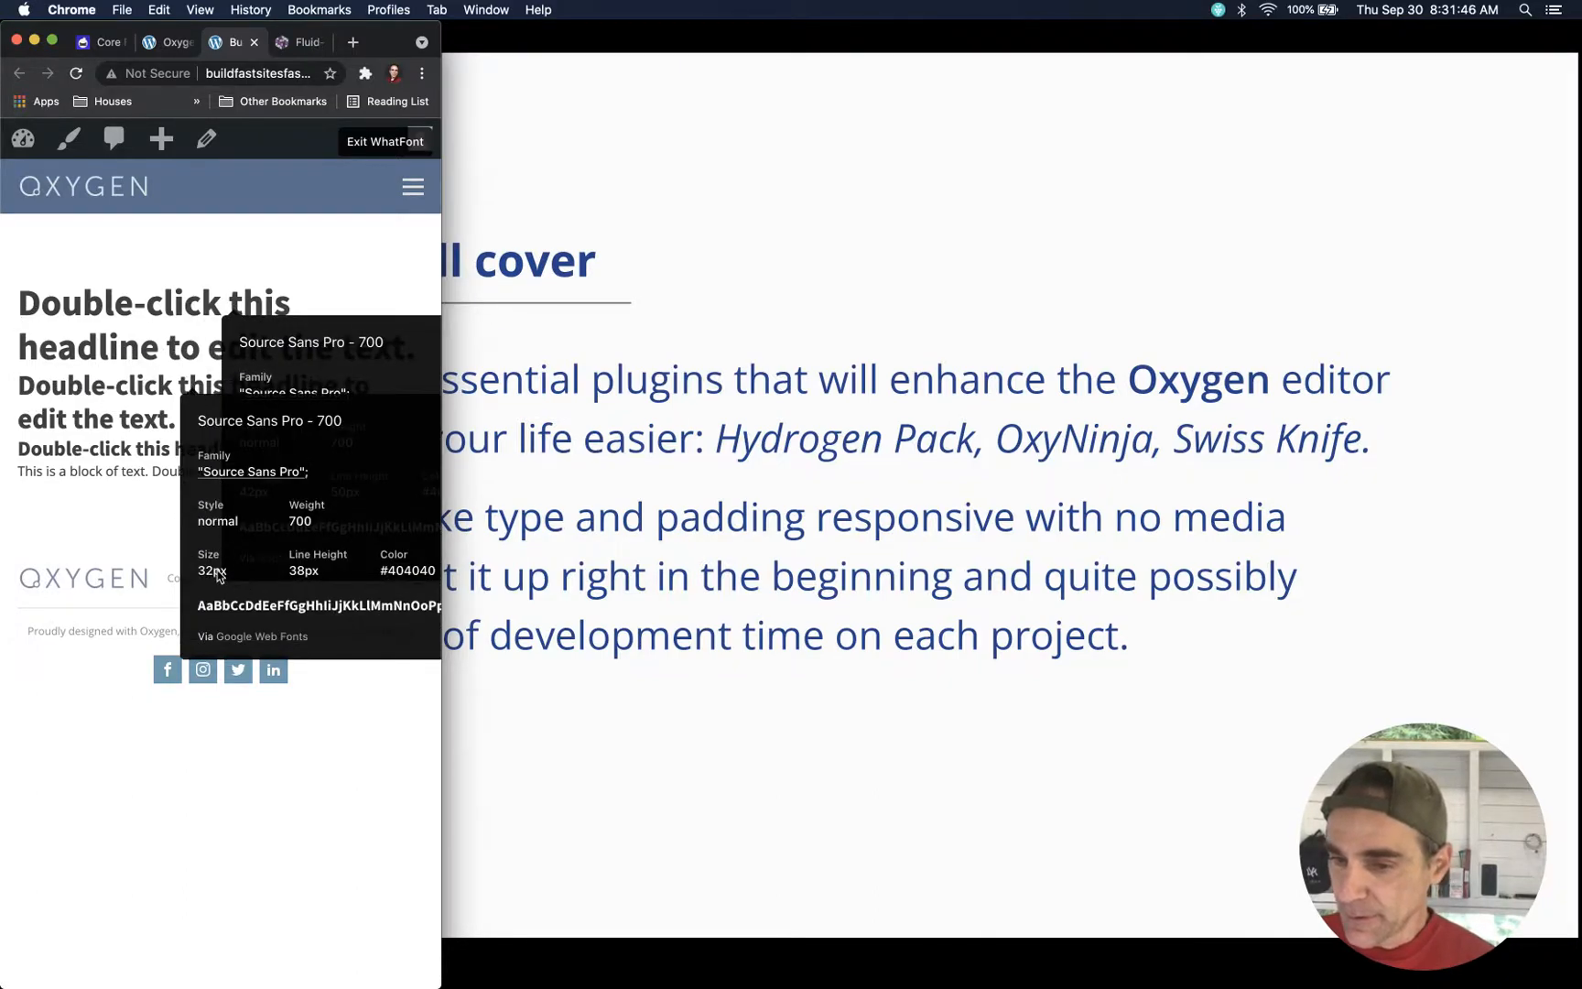
{"action": "left_click", "coordinate": [142, 453]}
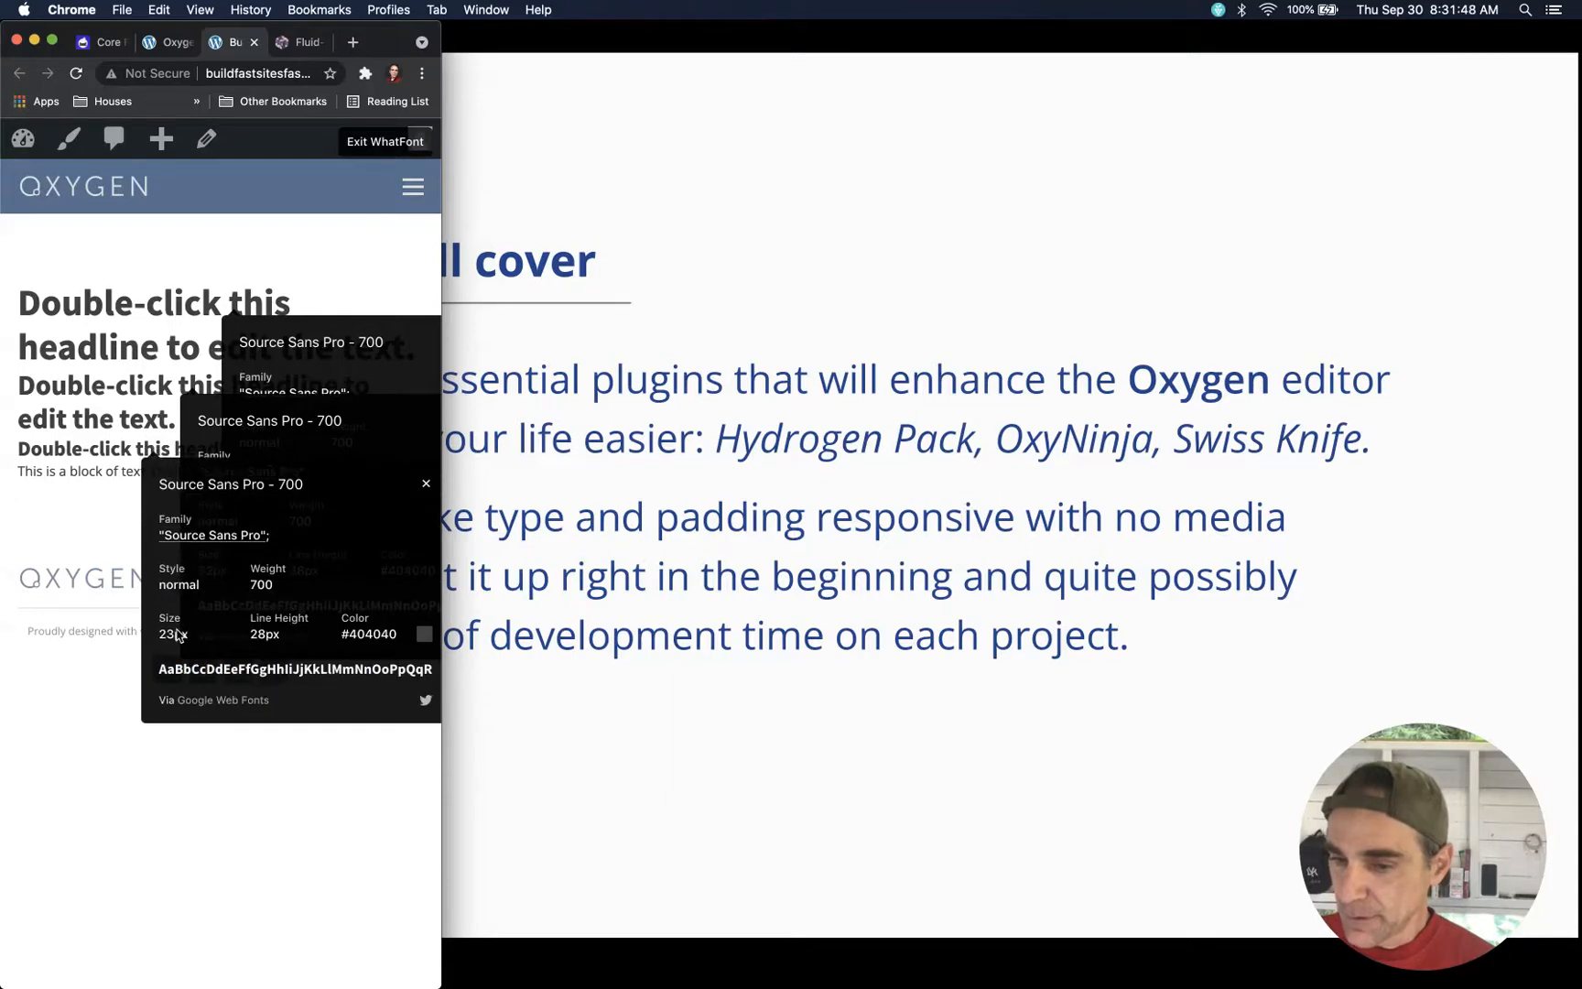
{"action": "left_click", "coordinate": [79, 474]}
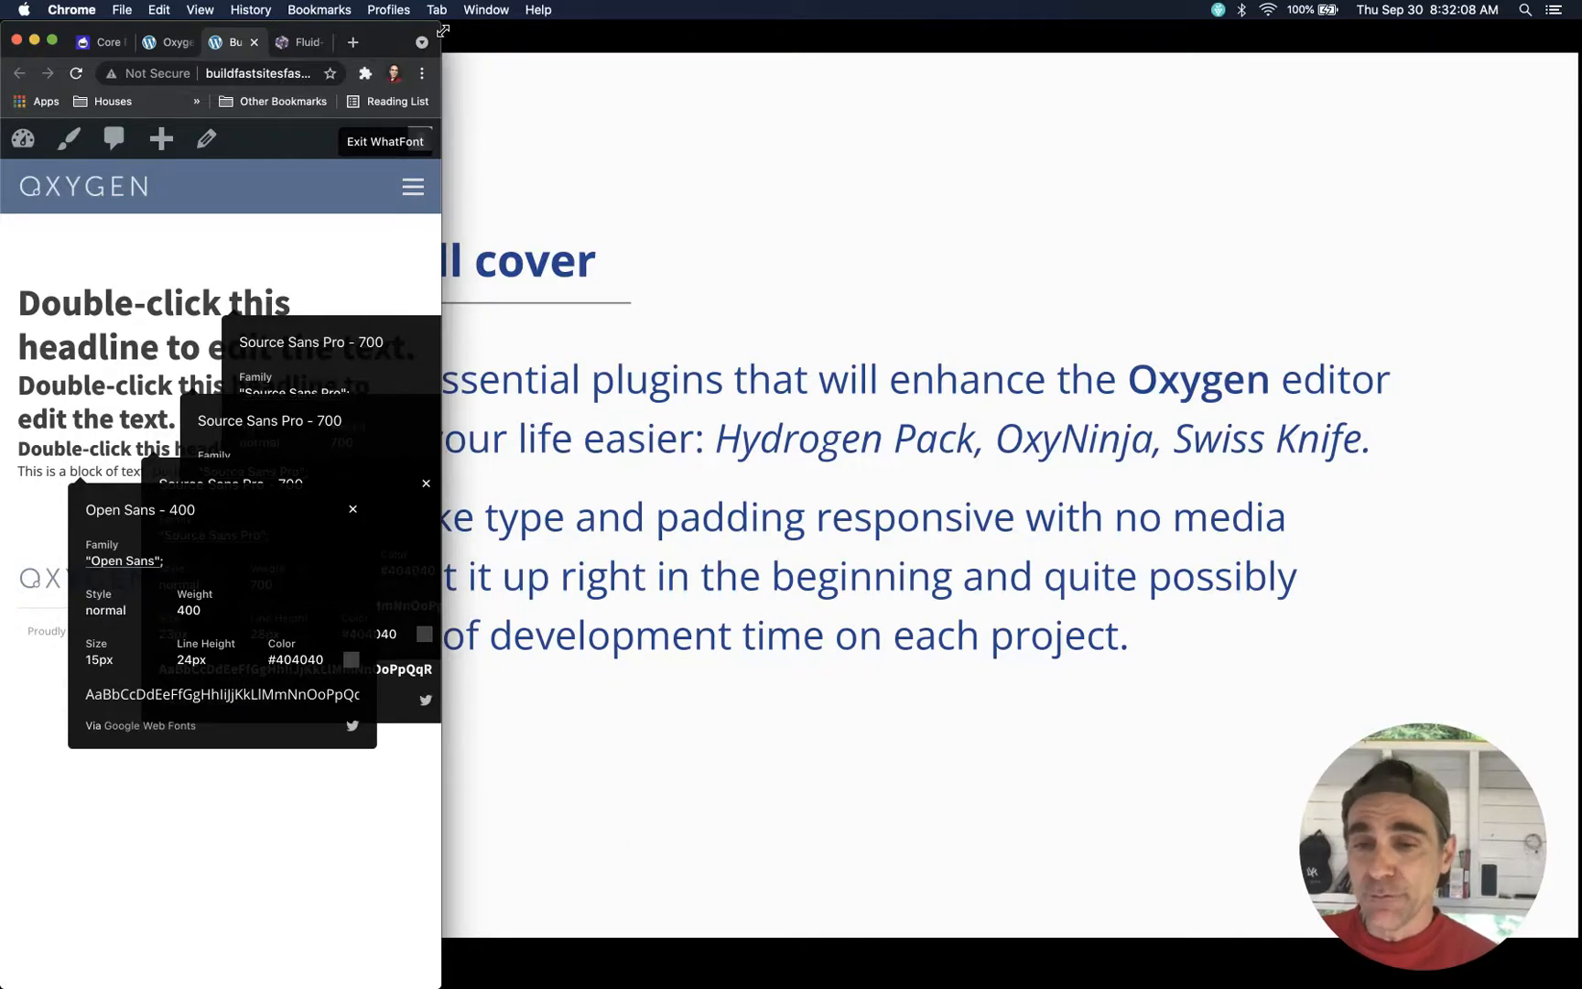
{"action": "left_click_drag", "start_coordinate": [443, 31], "coordinate": [1581, 23]}
{"action": "key", "text": "Escape"}
- Open Oxygen's global Sections & Columns settings and examine the section container padding
{"action": "left_click", "coordinate": [384, 42]}
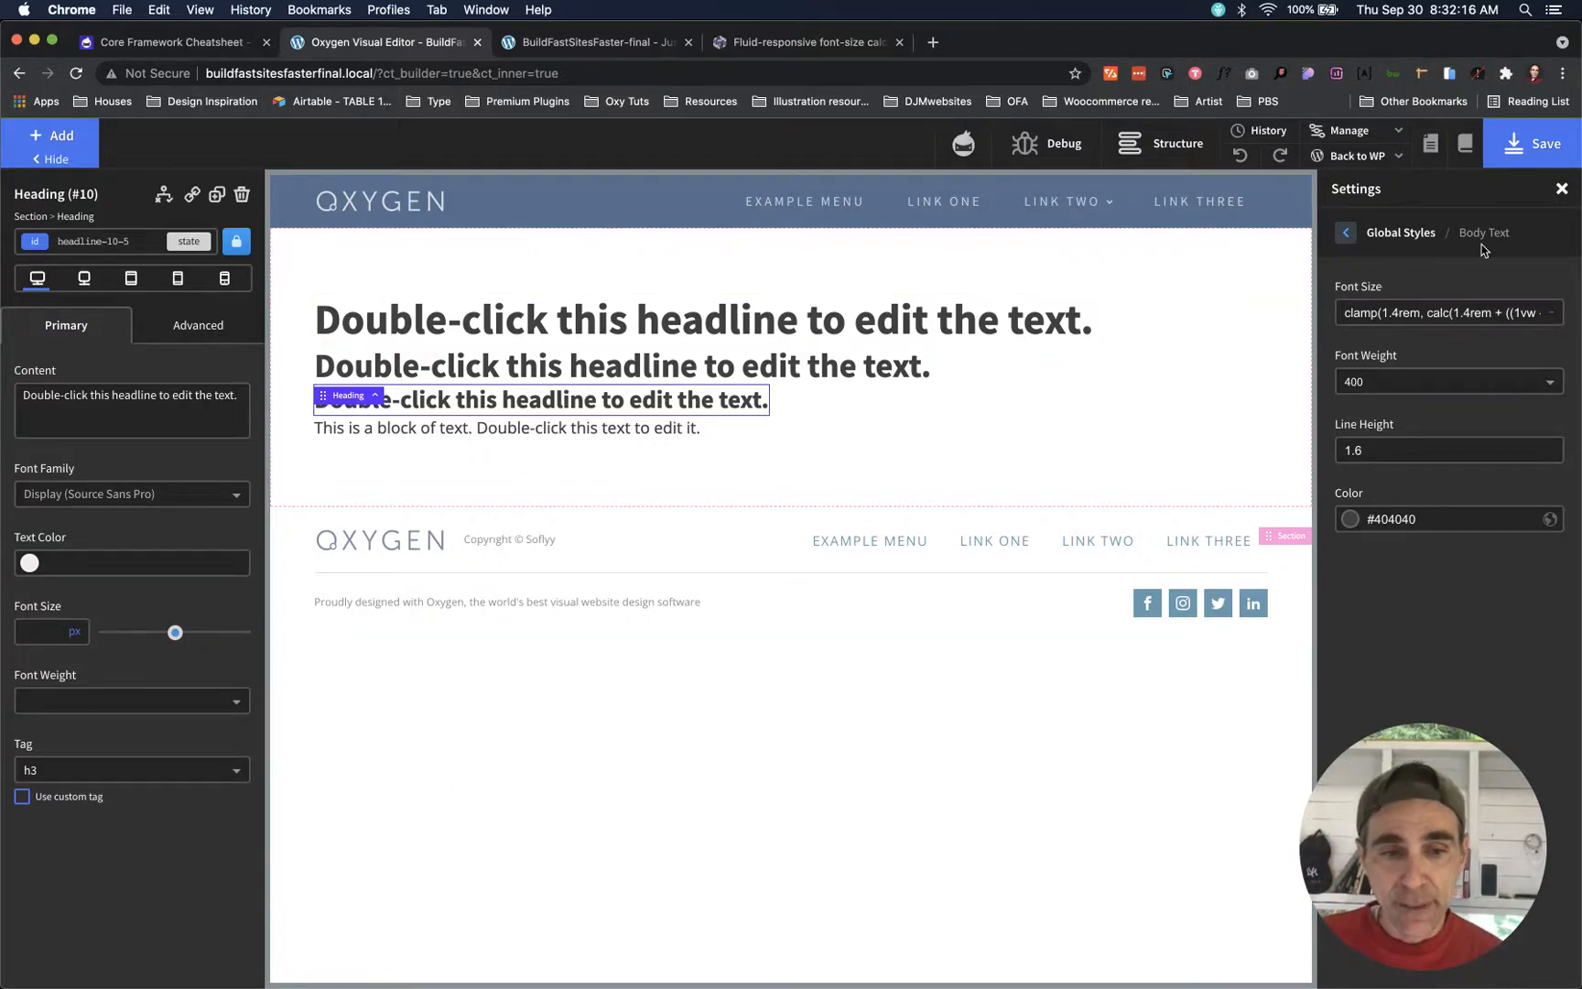
{"action": "left_click", "coordinate": [1347, 233]}
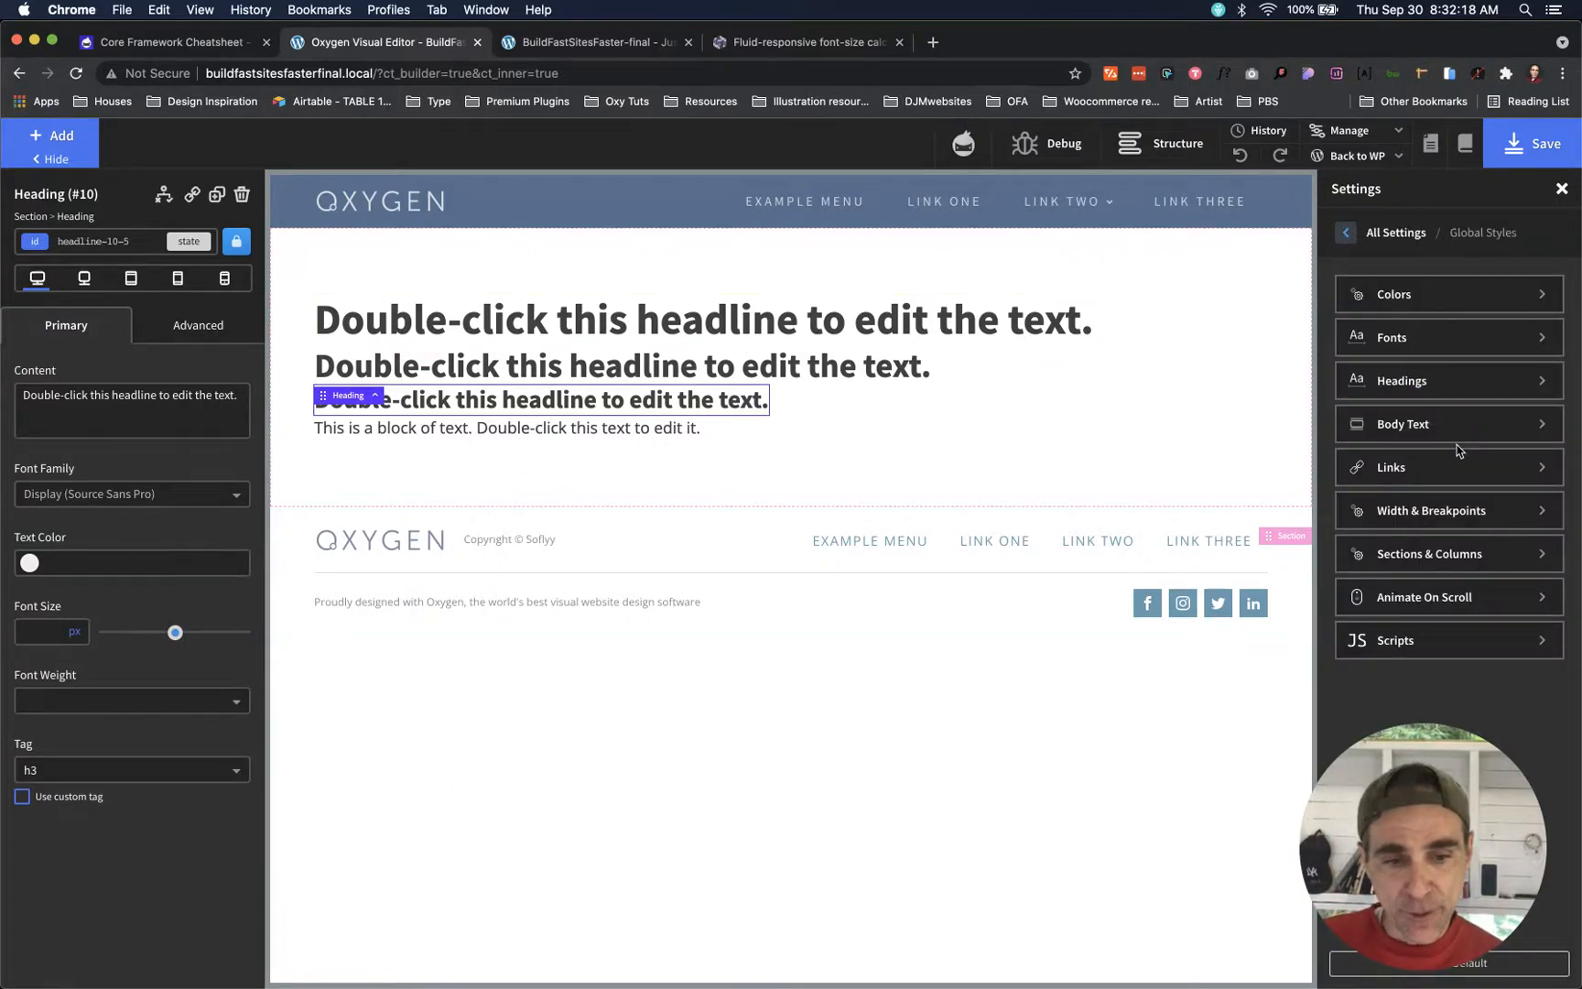
{"action": "left_click", "coordinate": [1446, 557]}
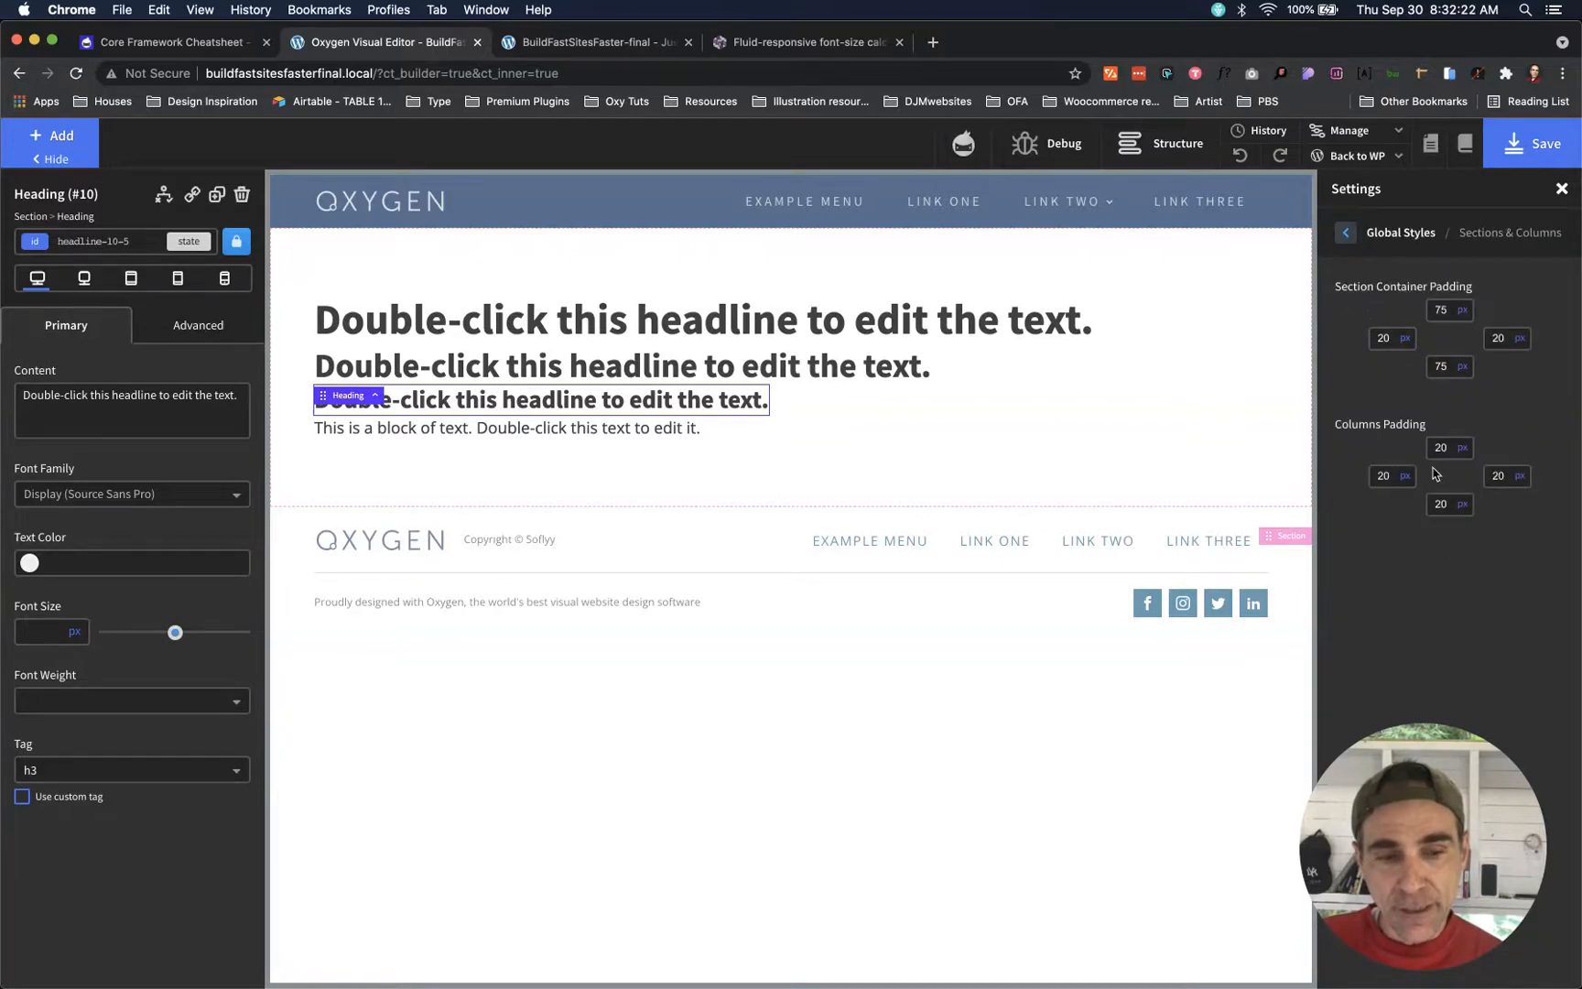
{"action": "left_click", "coordinate": [1392, 337]}
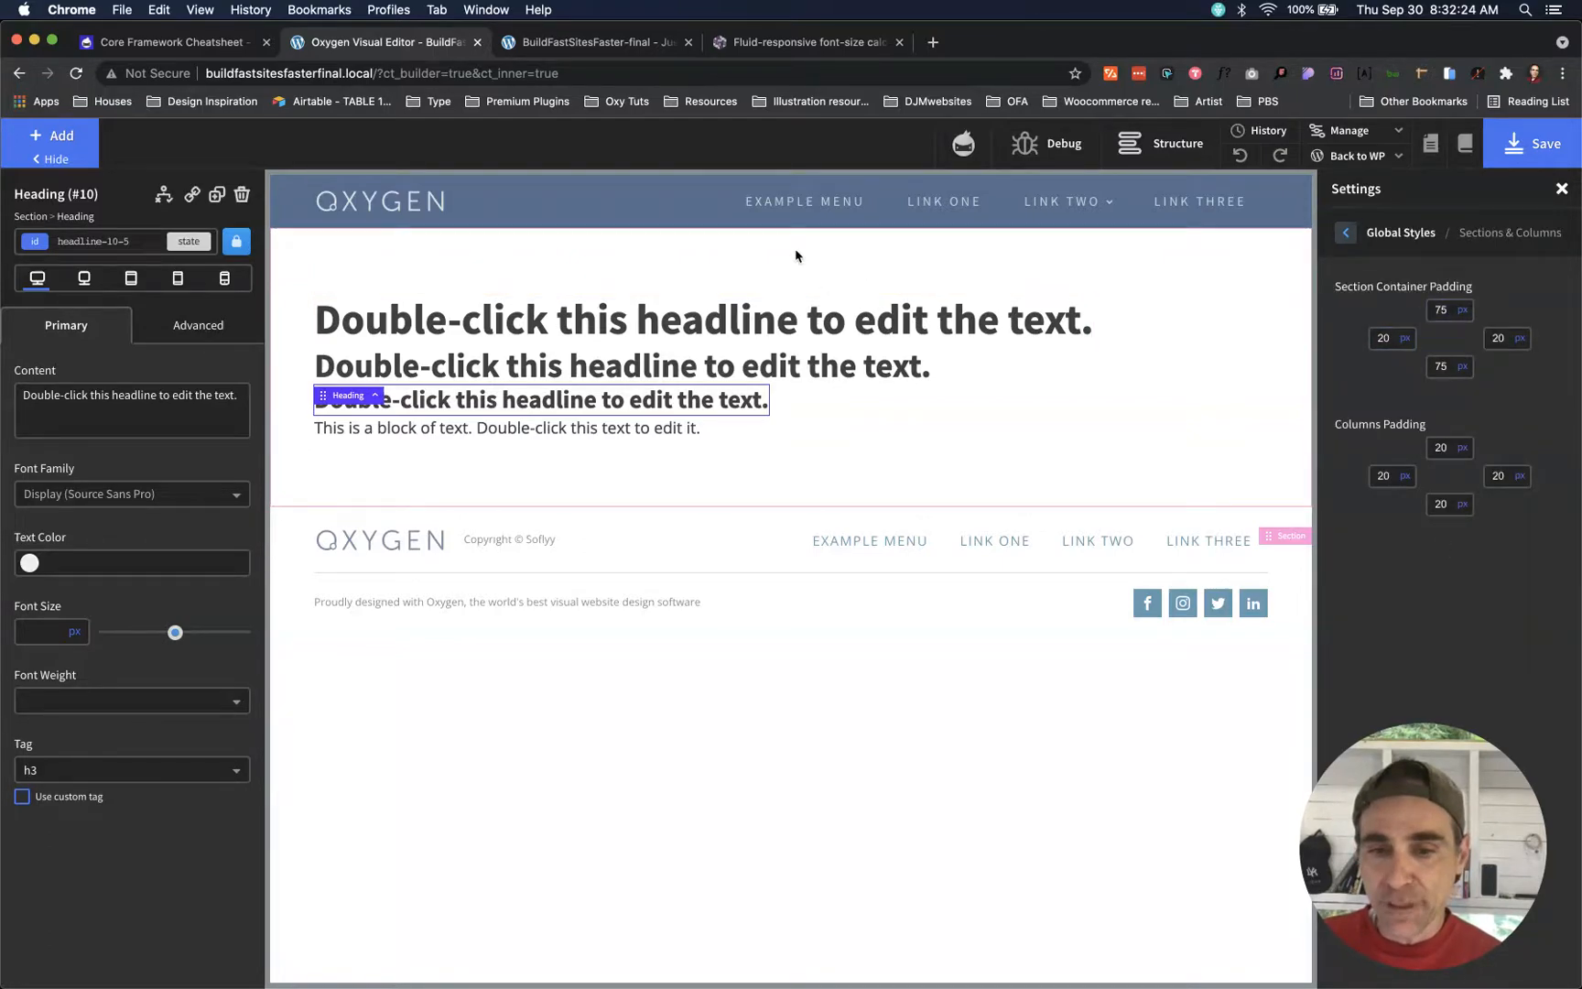
- In the fluid-responsive font-size calculator, set the range from 2 to 10 rem and copy the generated clamp() expression
{"action": "left_click", "coordinate": [763, 47]}
{"action": "double_click", "coordinate": [613, 246]}
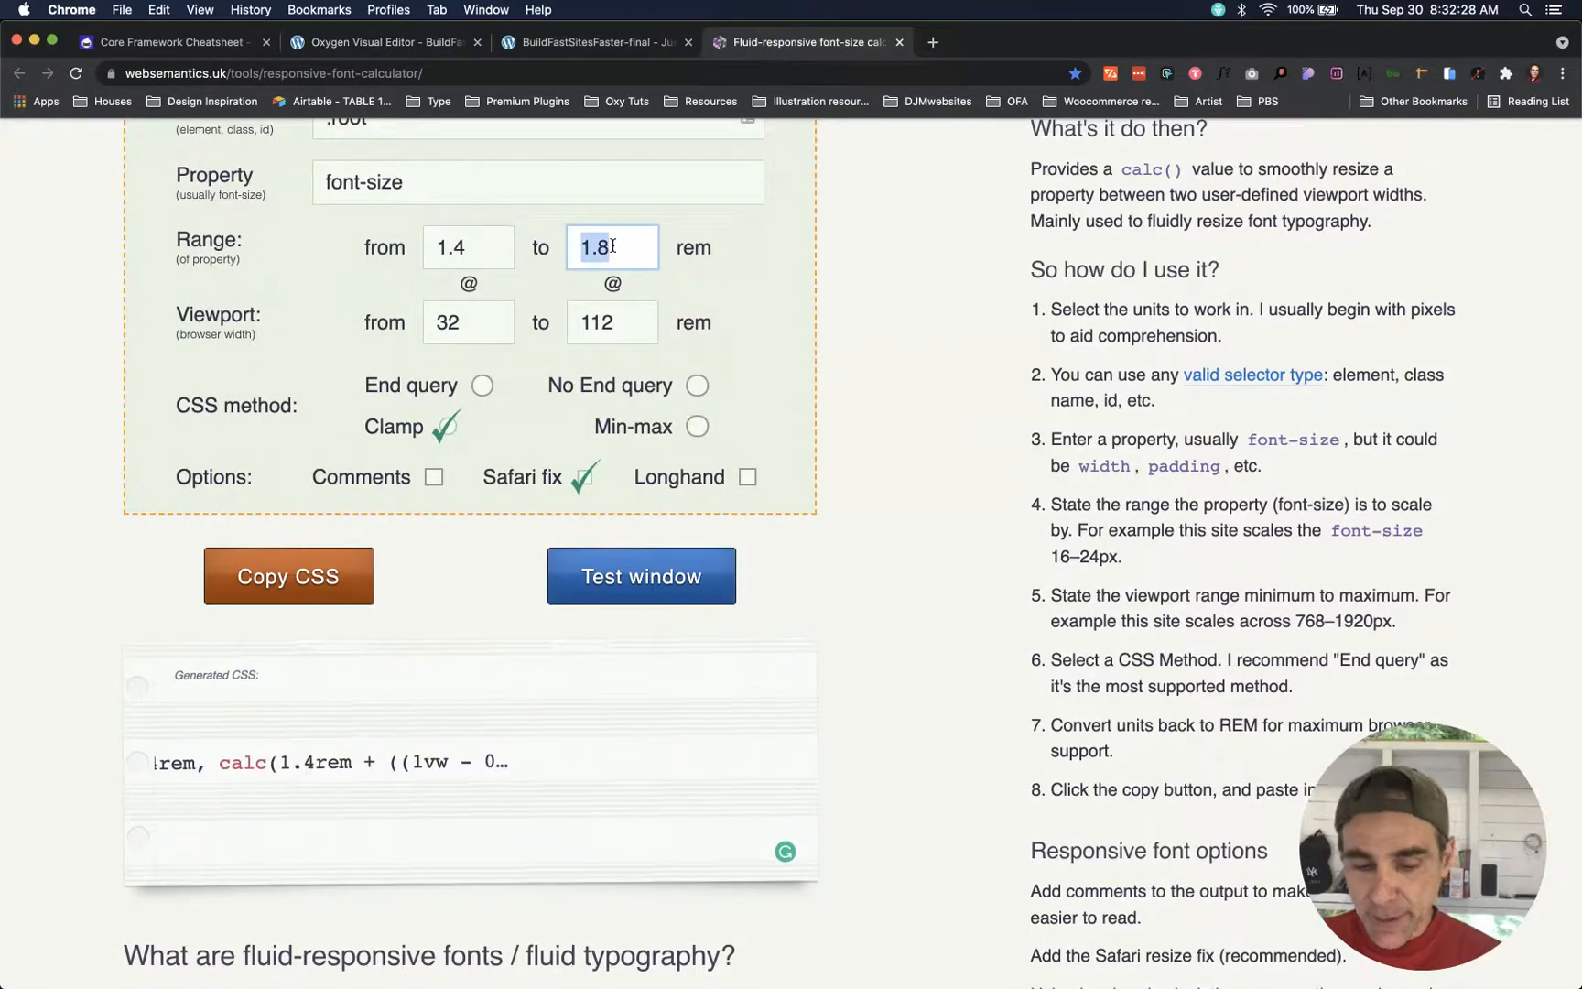
{"action": "type", "text": "10"}
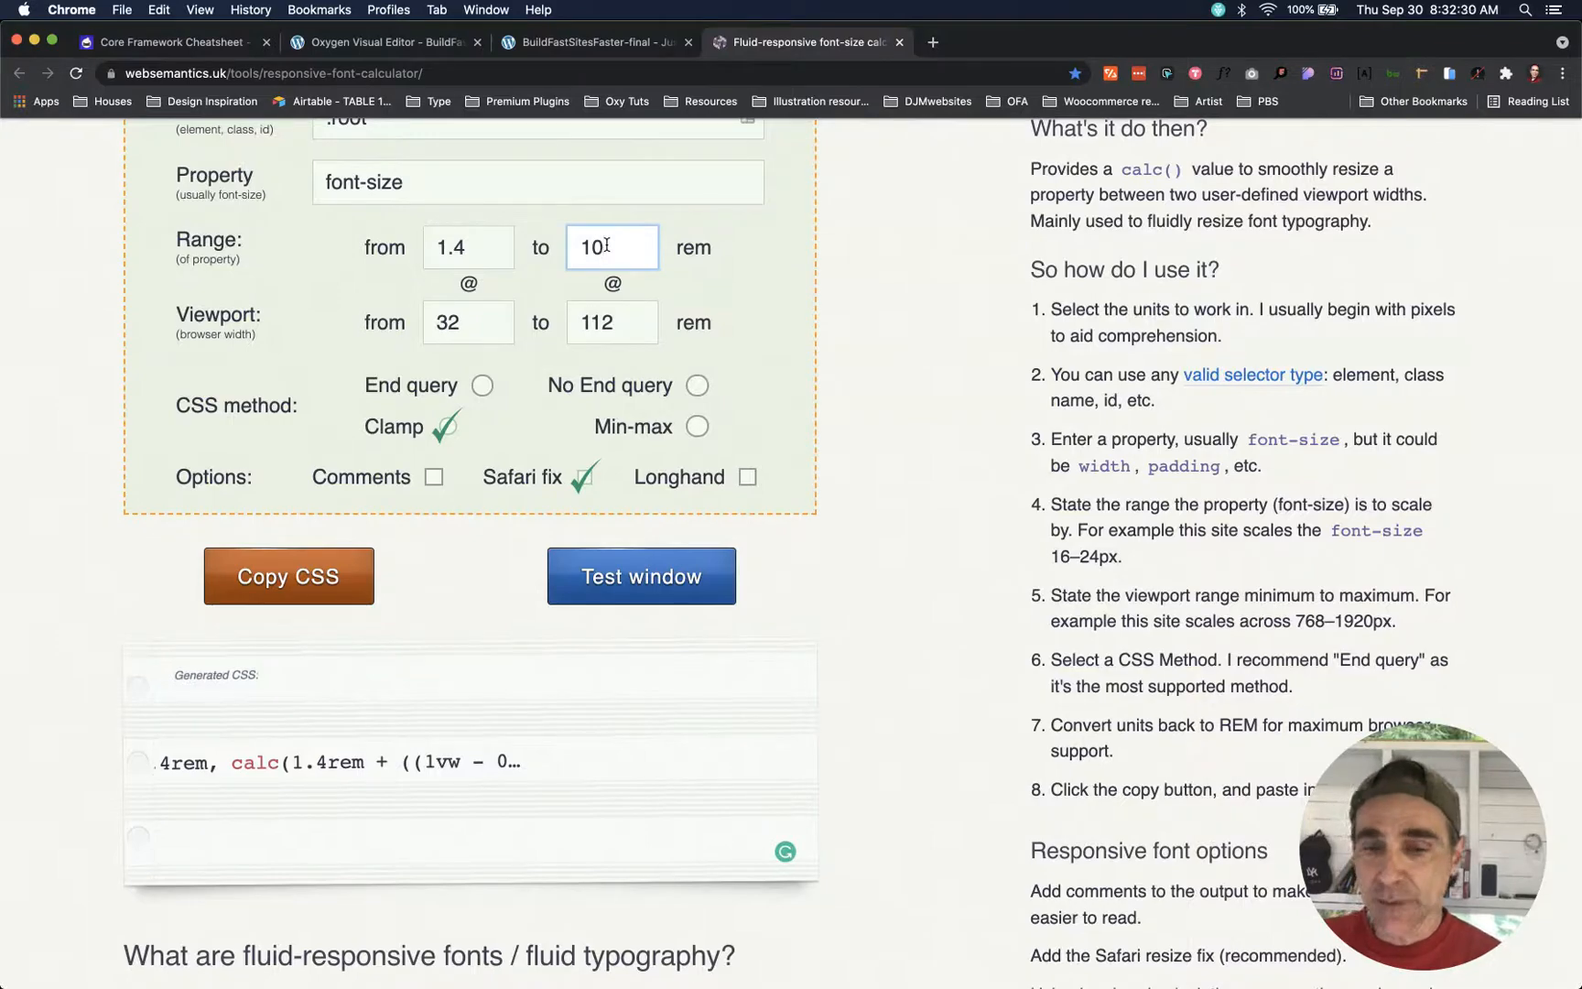
{"action": "double_click", "coordinate": [472, 242]}
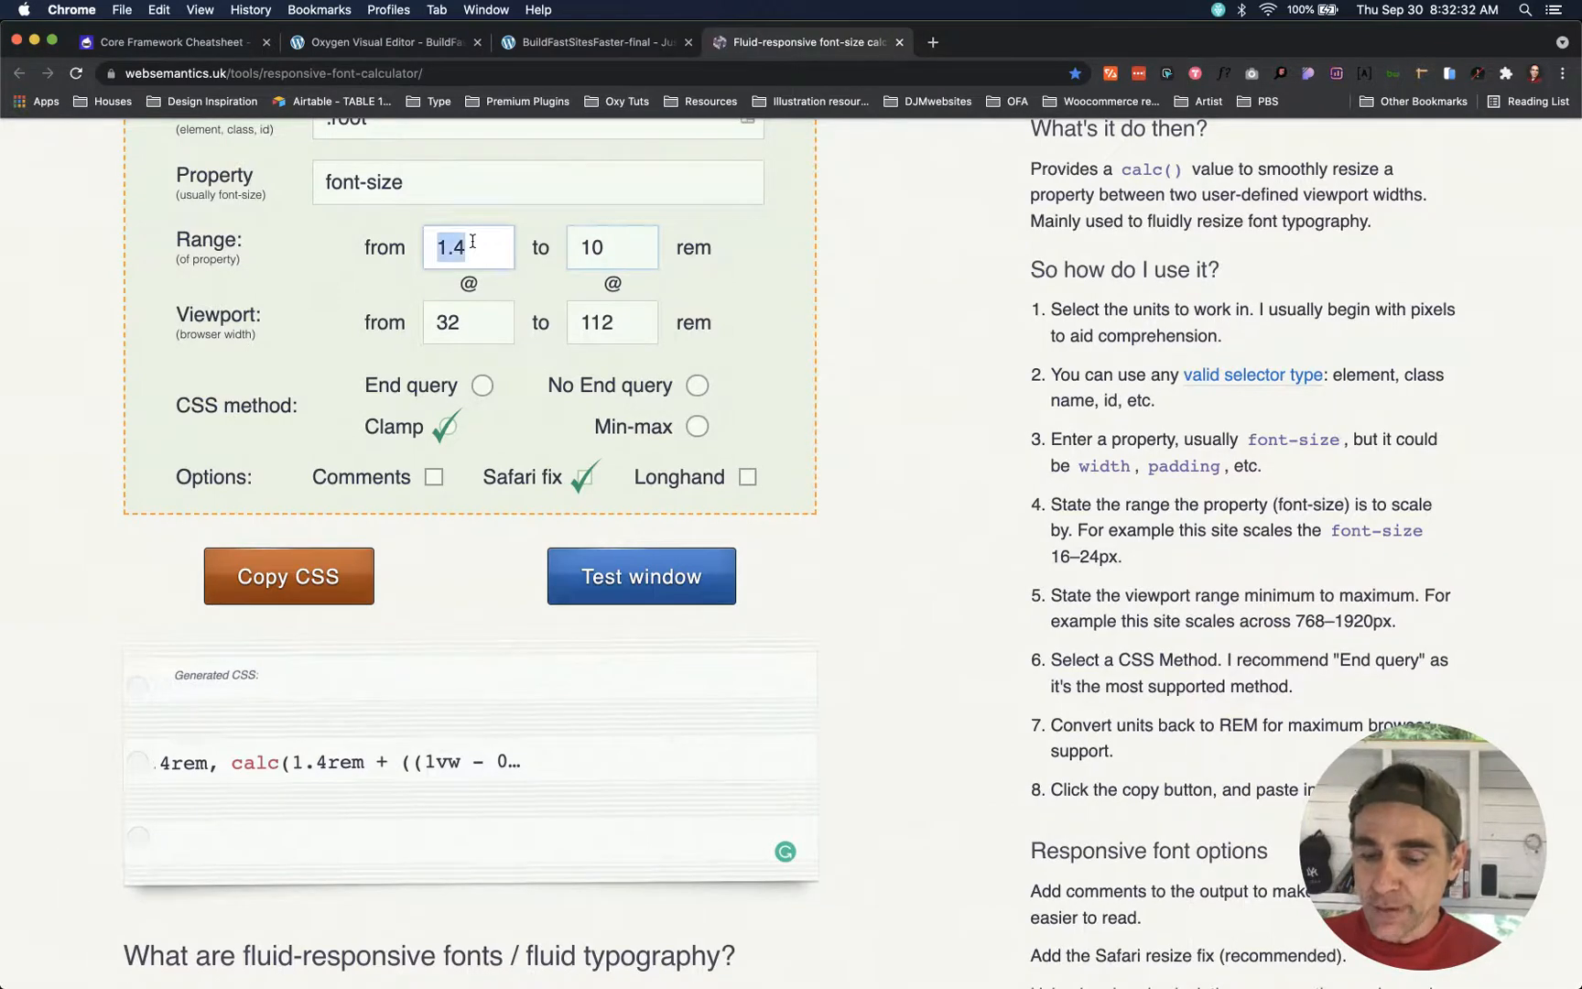
{"action": "type", "text": "2"}
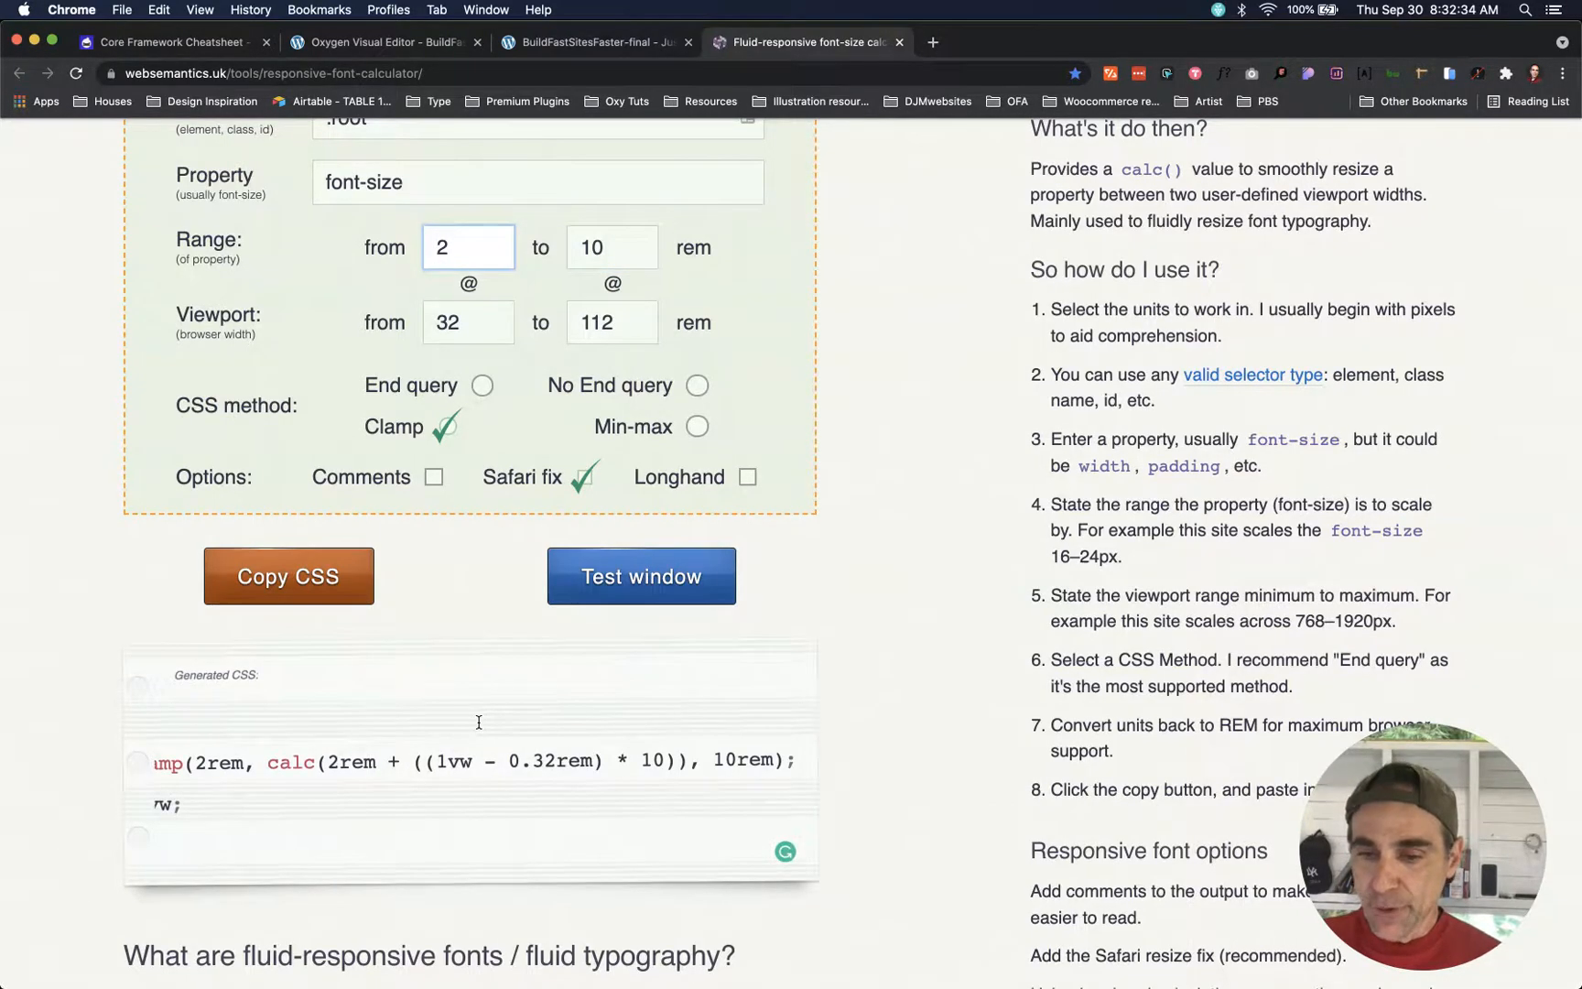
{"action": "left_click", "coordinate": [859, 574]}
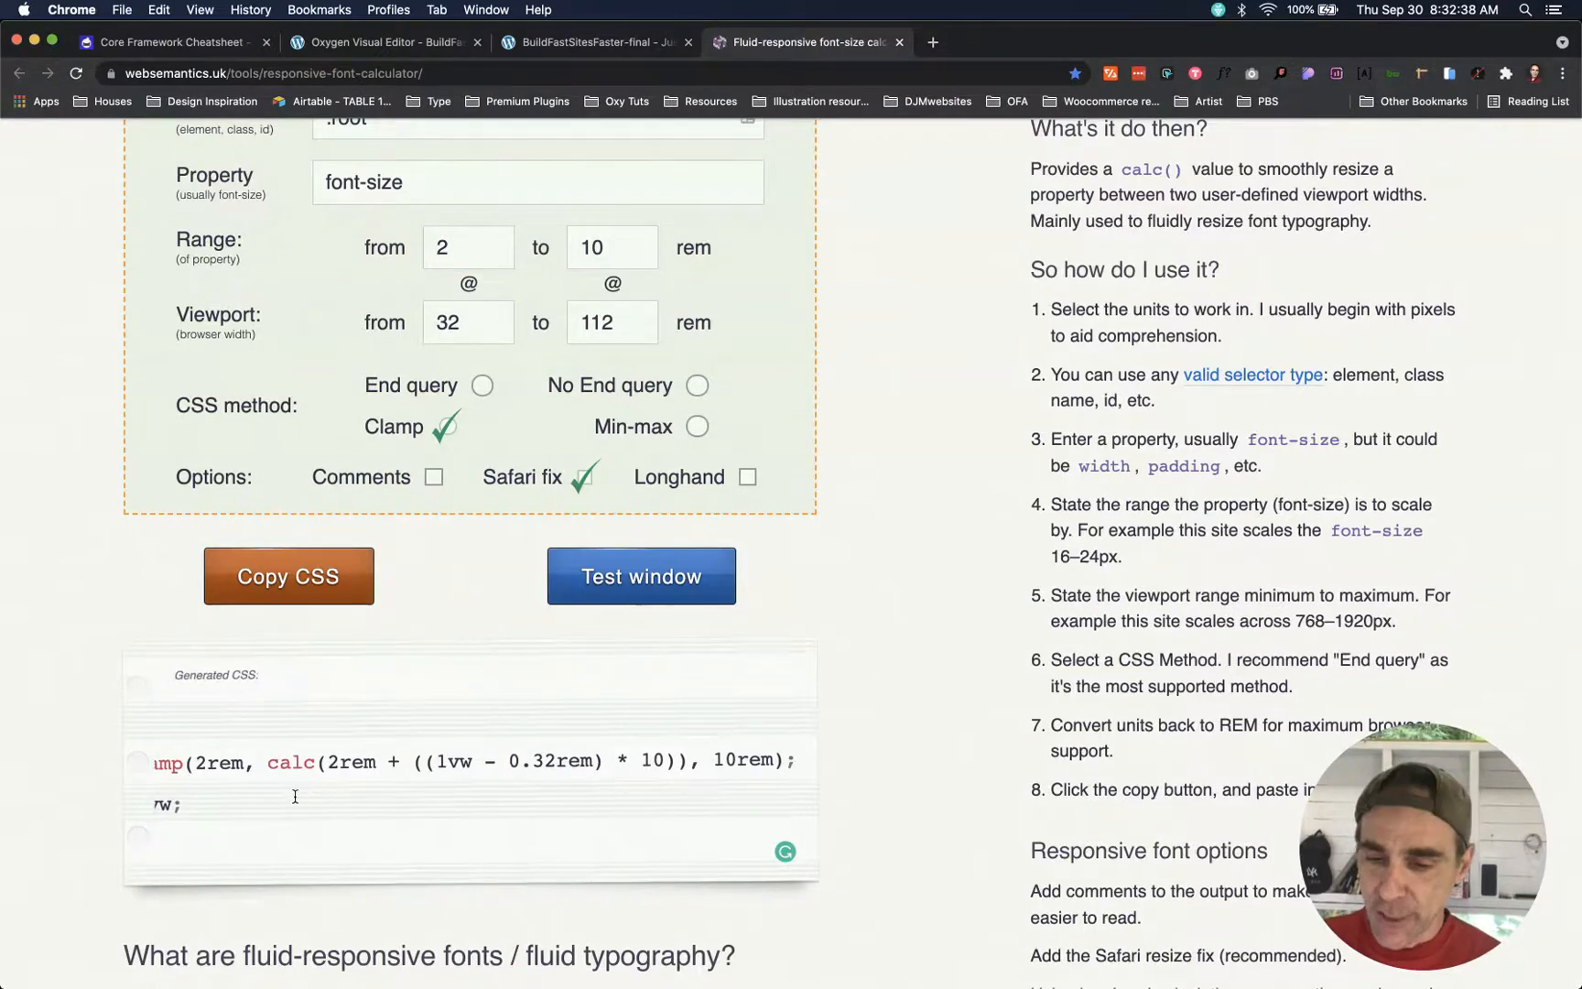
{"action": "scroll", "coordinate": [295, 793], "scroll_direction": "left", "scroll_amount": 5}
{"action": "left_click_drag", "start_coordinate": [331, 764], "coordinate": [785, 760]}
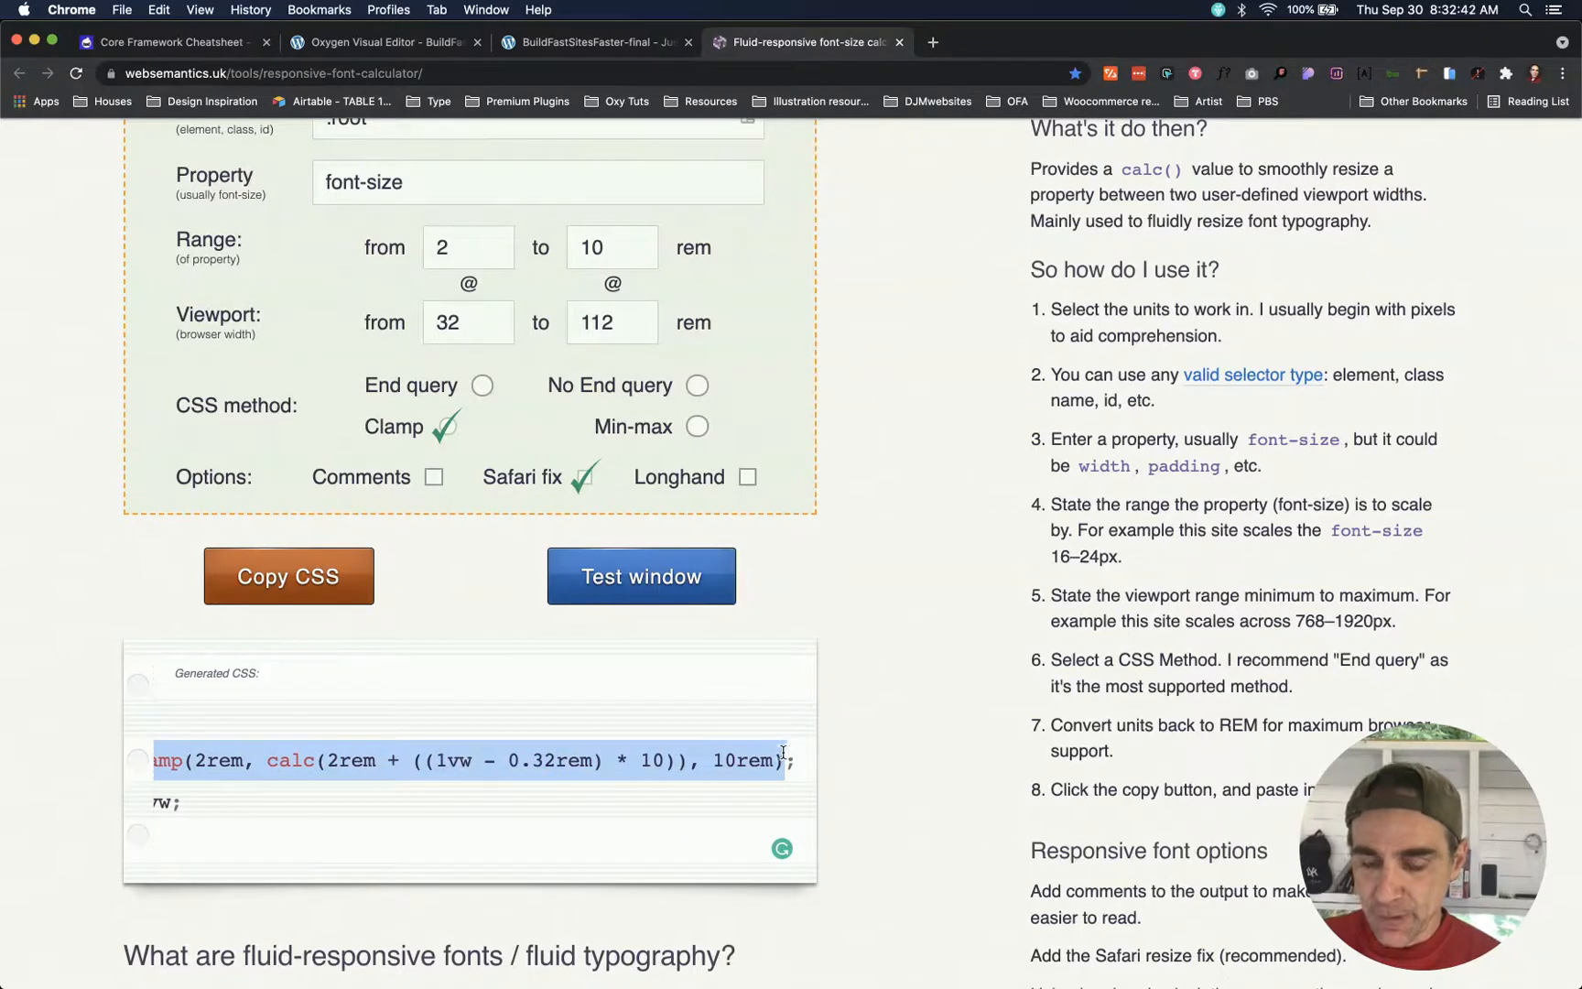
- Back in Oxygen, set the section container's top and bottom padding to the unitless clamp(2rem, calc(2rem + ((1vw - 0.32rem) * 10)), 10rem) and save
{"action": "left_click", "coordinate": [375, 44]}
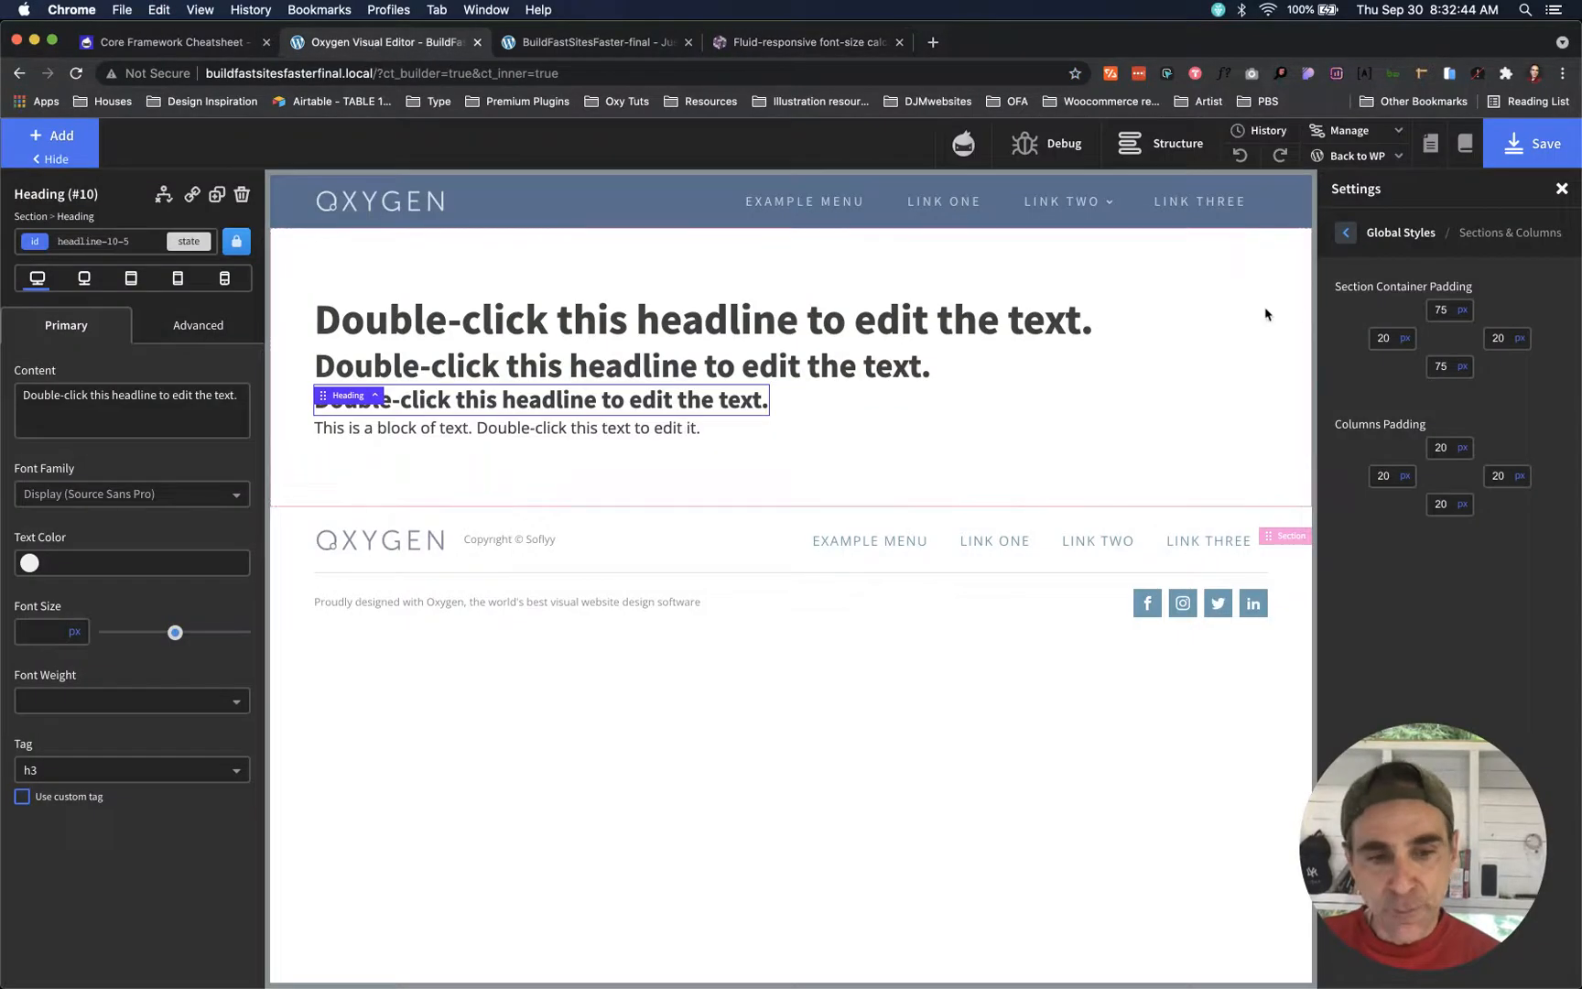
{"action": "left_click", "coordinate": [1463, 309]}
{"action": "left_click", "coordinate": [1464, 349]}
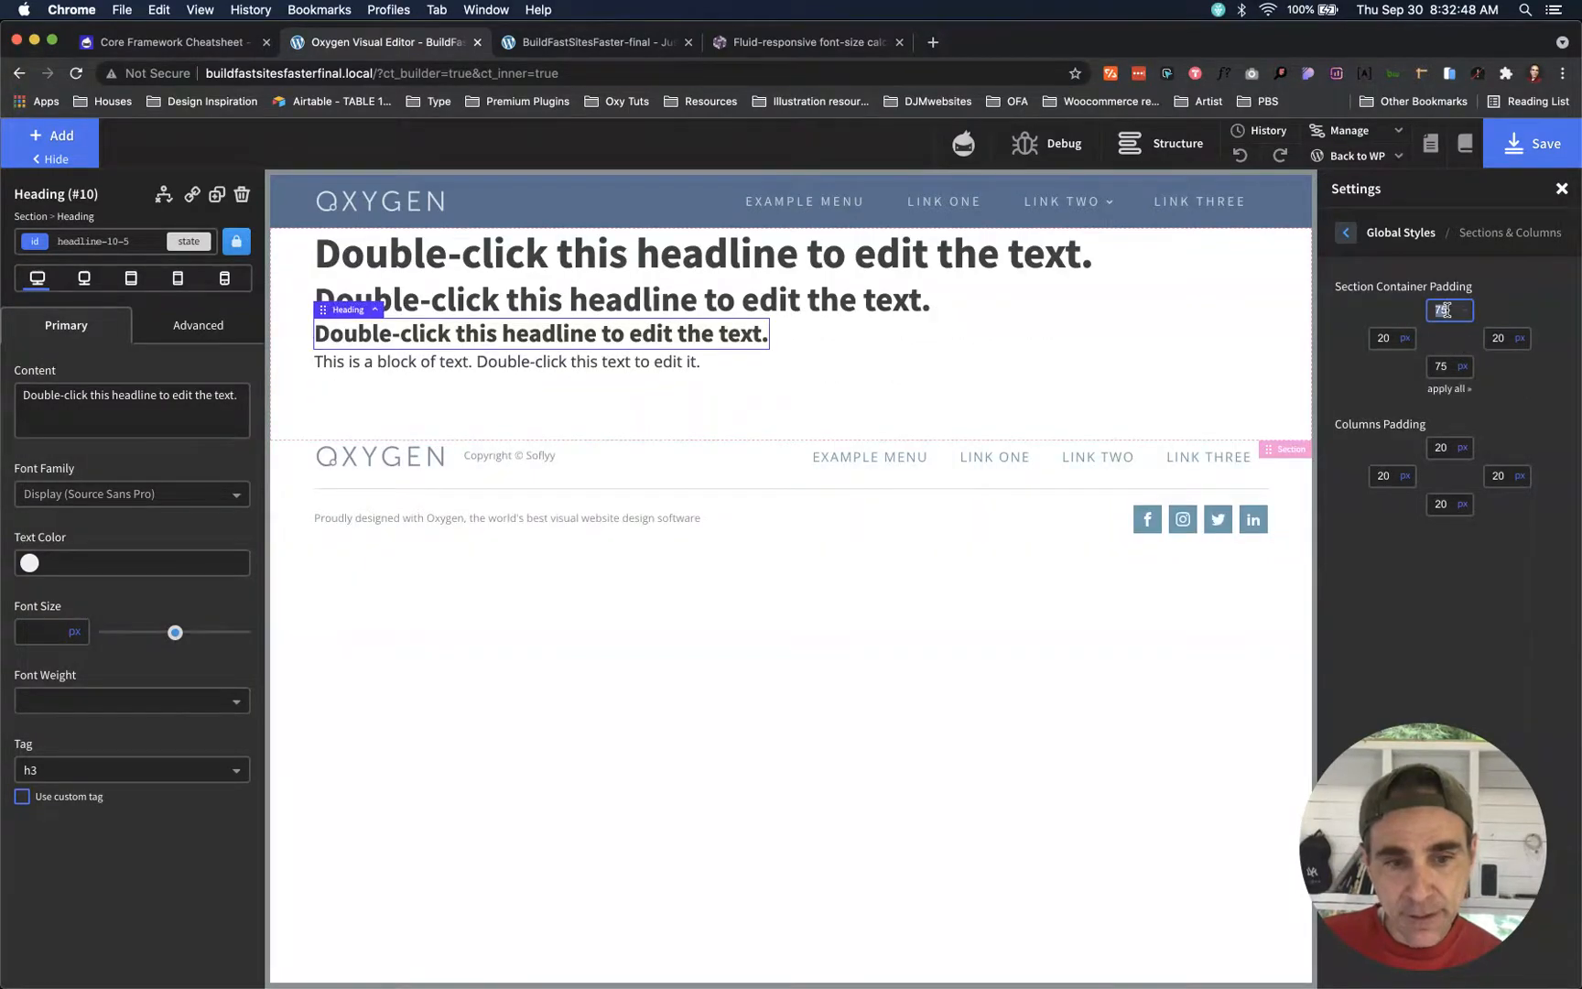
{"action": "key", "text": "super+v"}
{"action": "left_click", "coordinate": [1462, 366]}
{"action": "left_click", "coordinate": [1464, 404]}
{"action": "double_click", "coordinate": [1442, 368]}
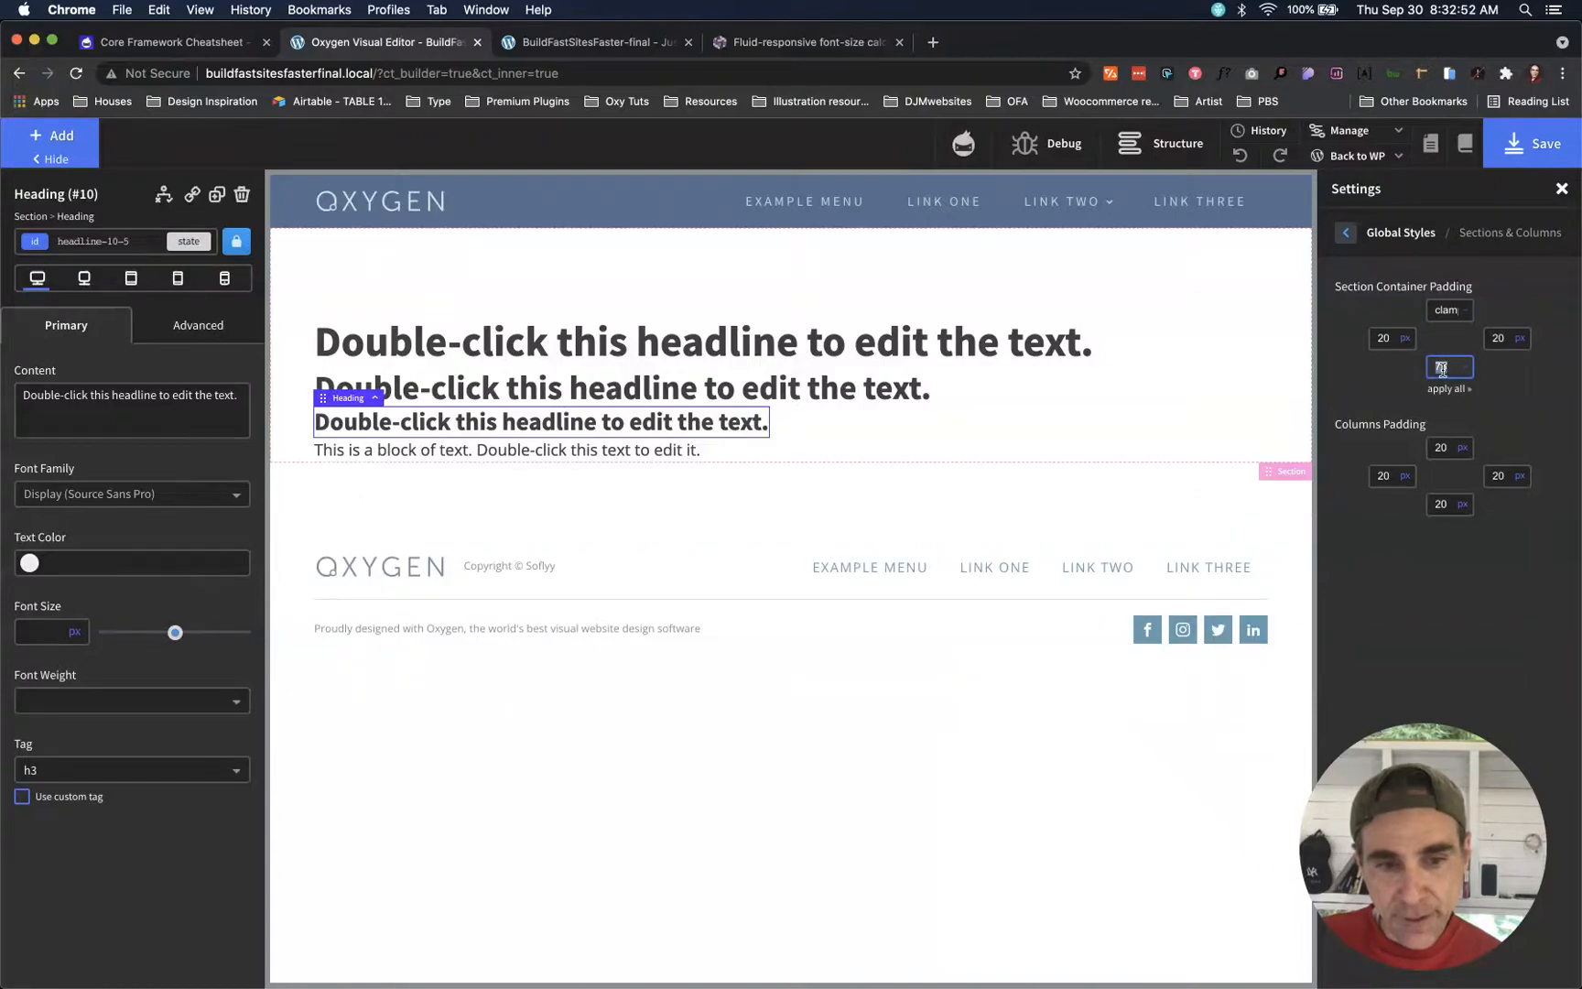
{"action": "key", "text": "super+v"}
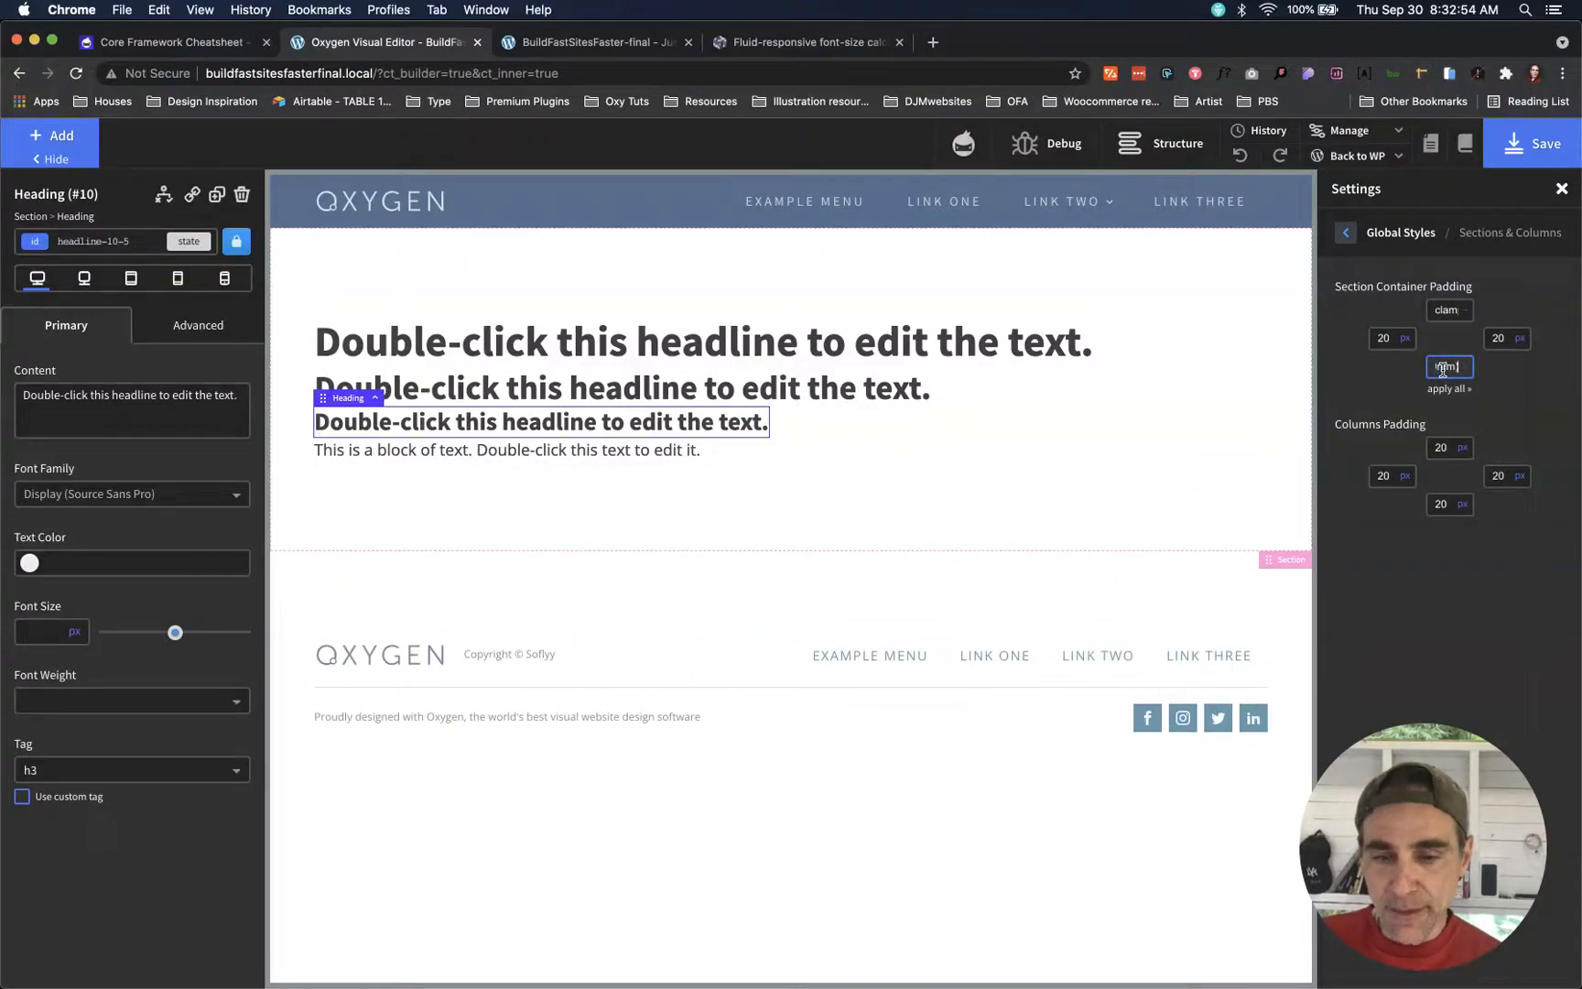
{"action": "left_click", "coordinate": [1519, 157]}
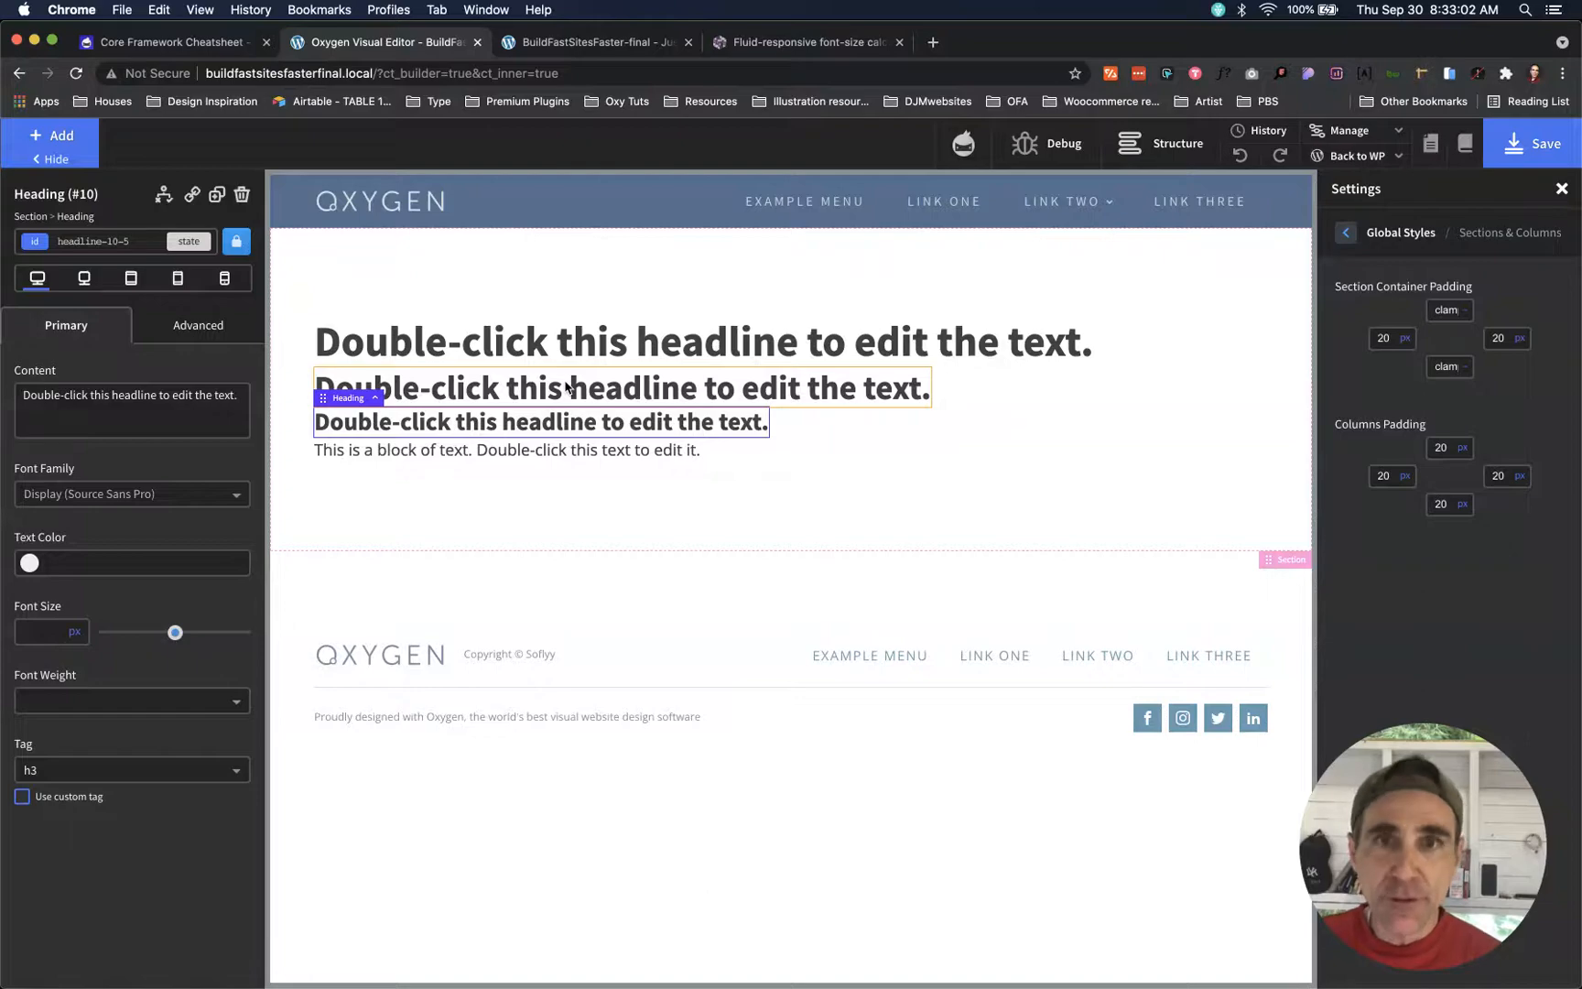
- Preview the page at each breakpoint from 1120px down to phone width to examine the section padding, and return to full width
{"action": "left_click", "coordinate": [84, 280]}
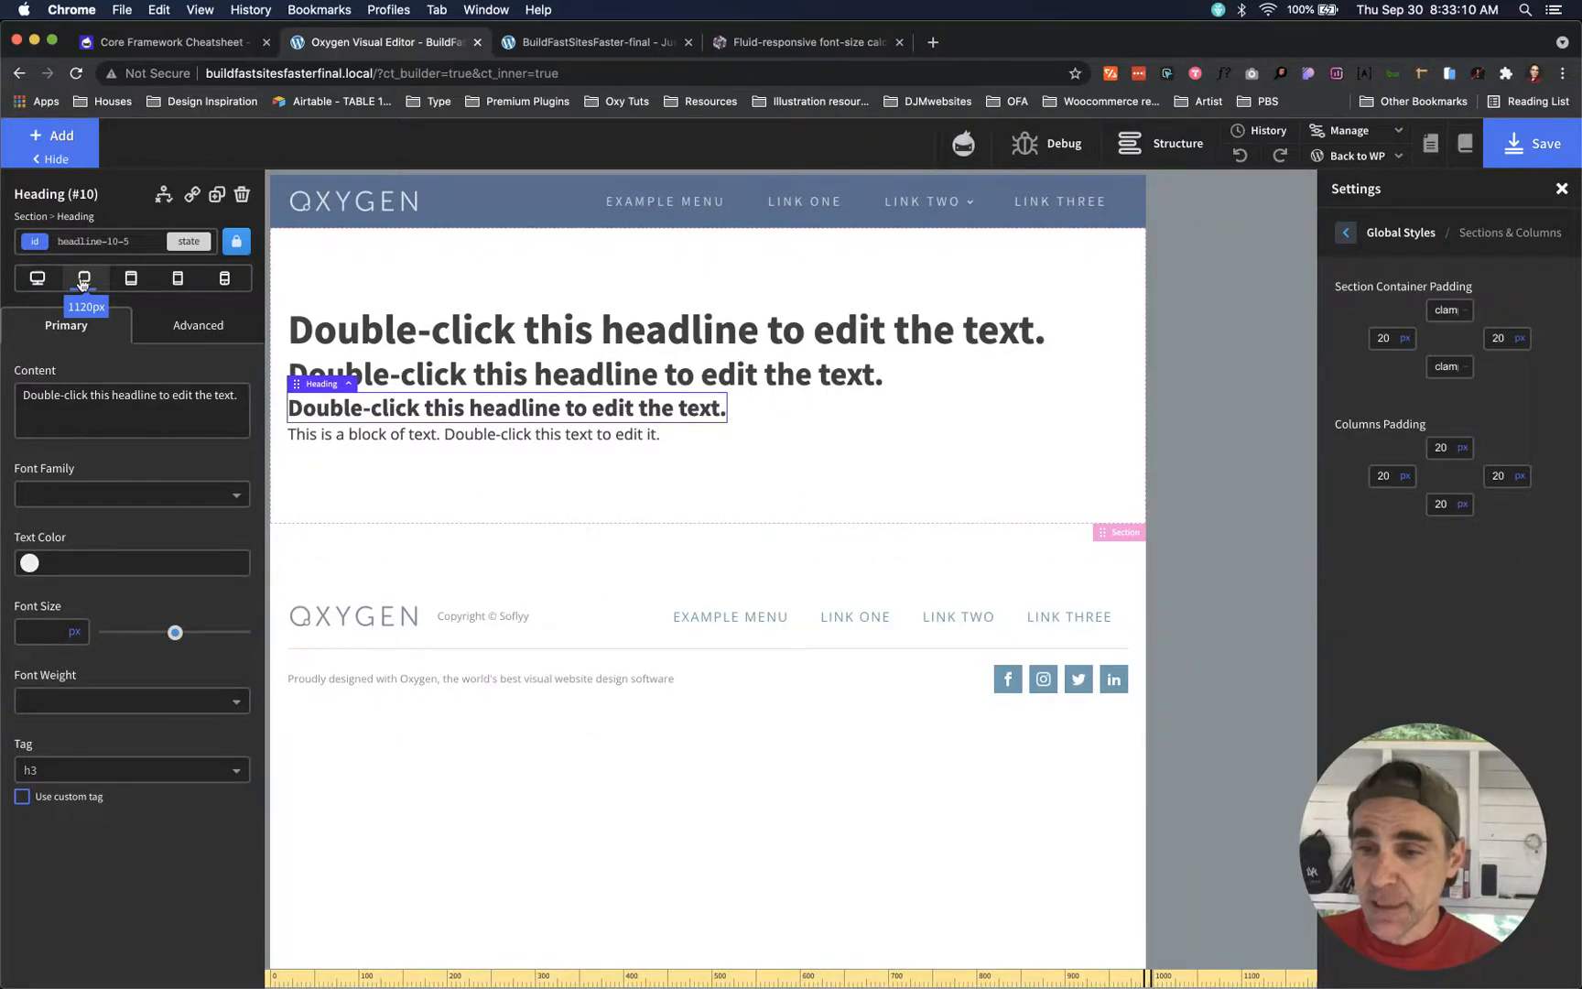
{"action": "left_click", "coordinate": [130, 280]}
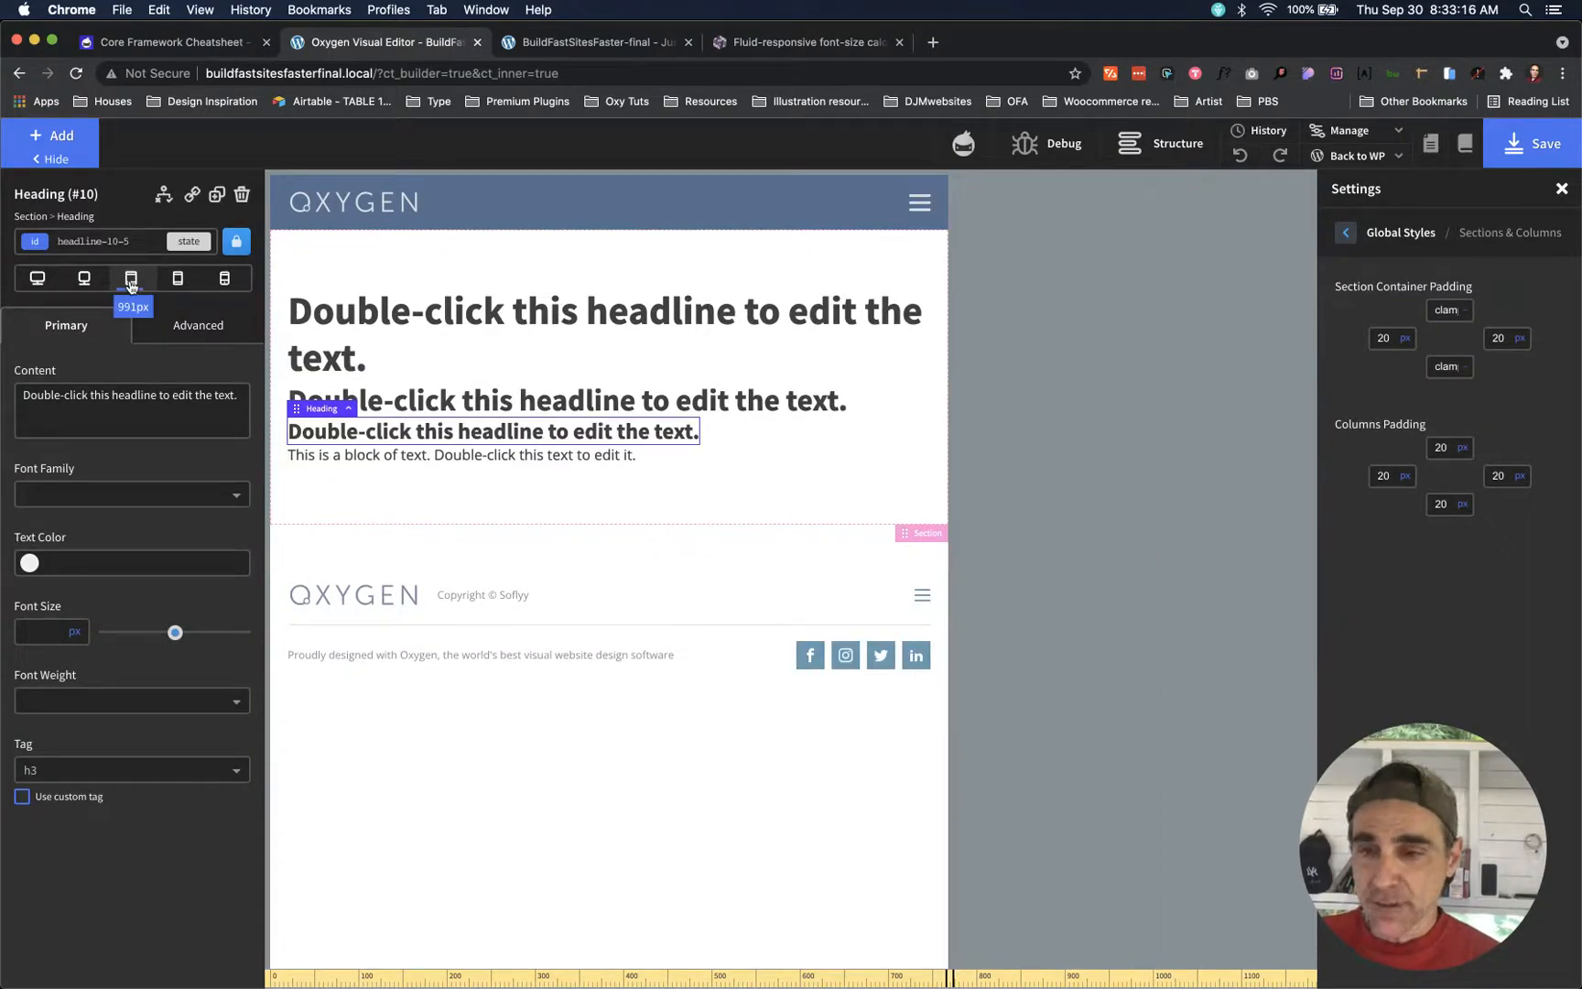
{"action": "left_click", "coordinate": [177, 280]}
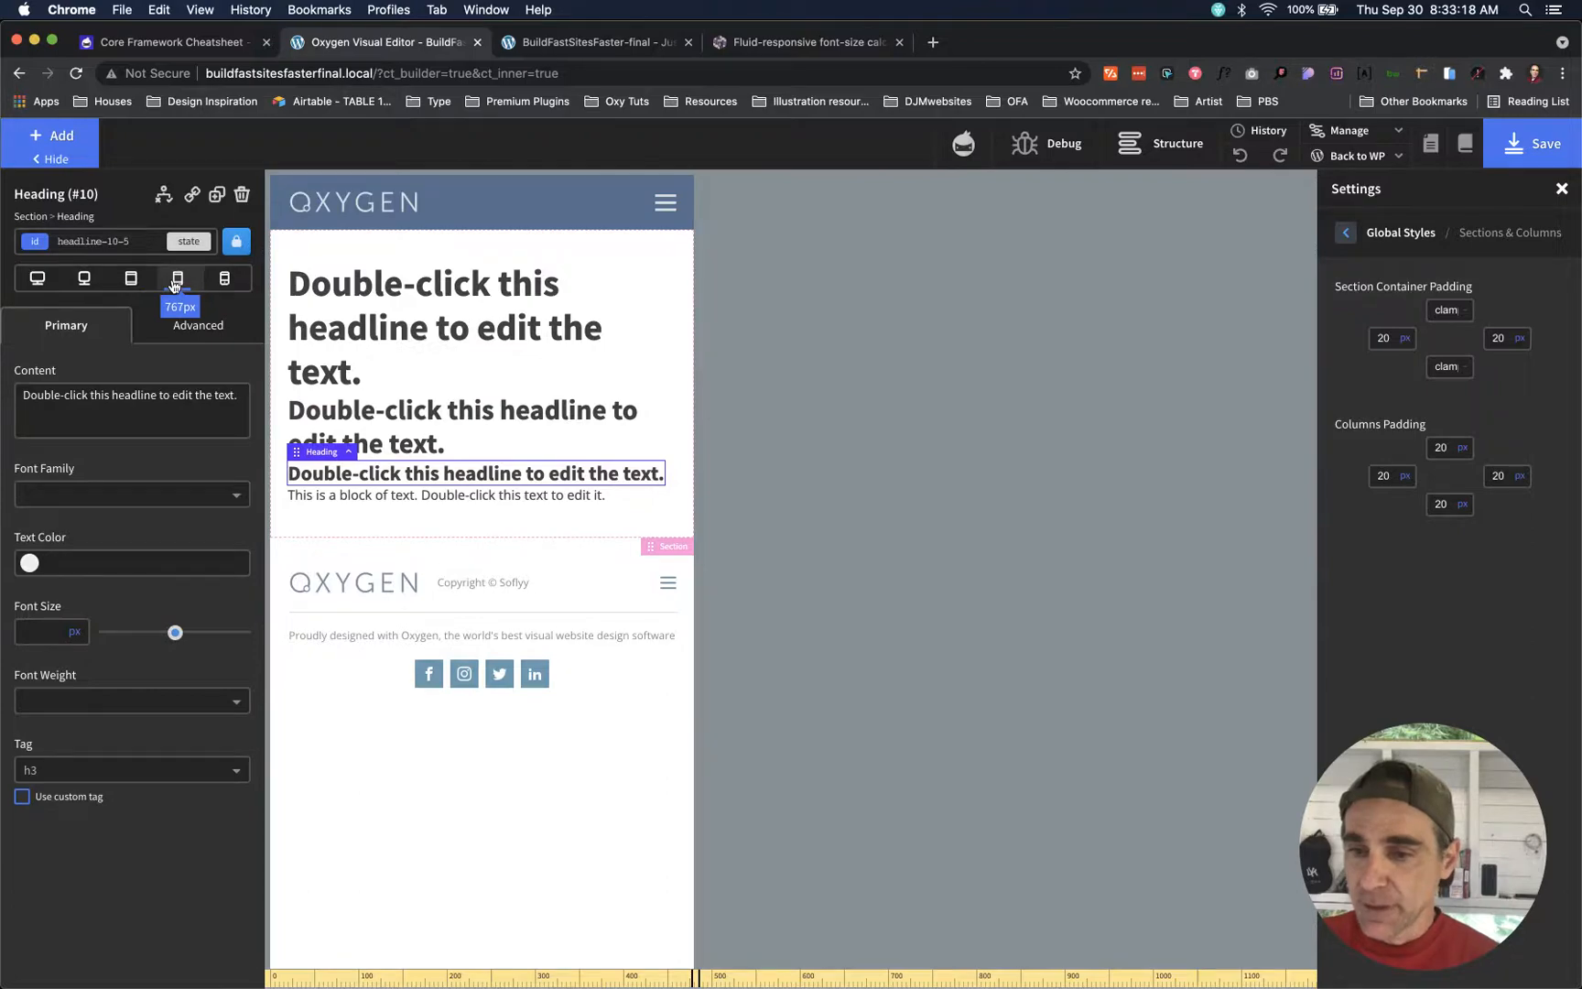
{"action": "left_click", "coordinate": [224, 278]}
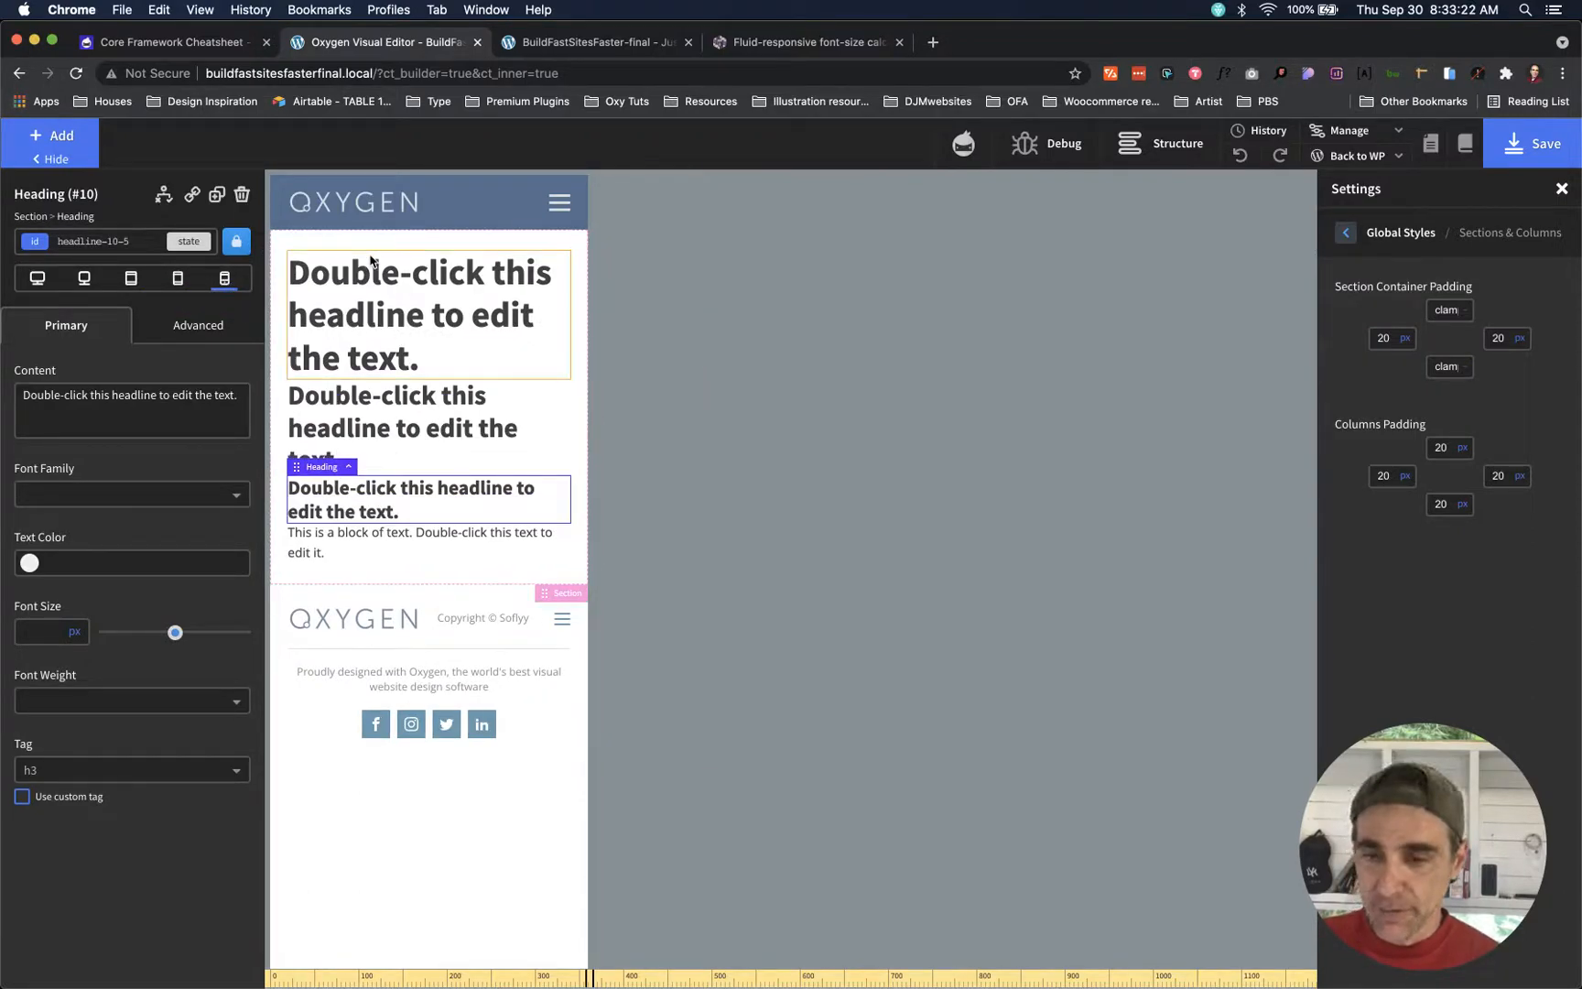
{"action": "left_click", "coordinate": [37, 280]}
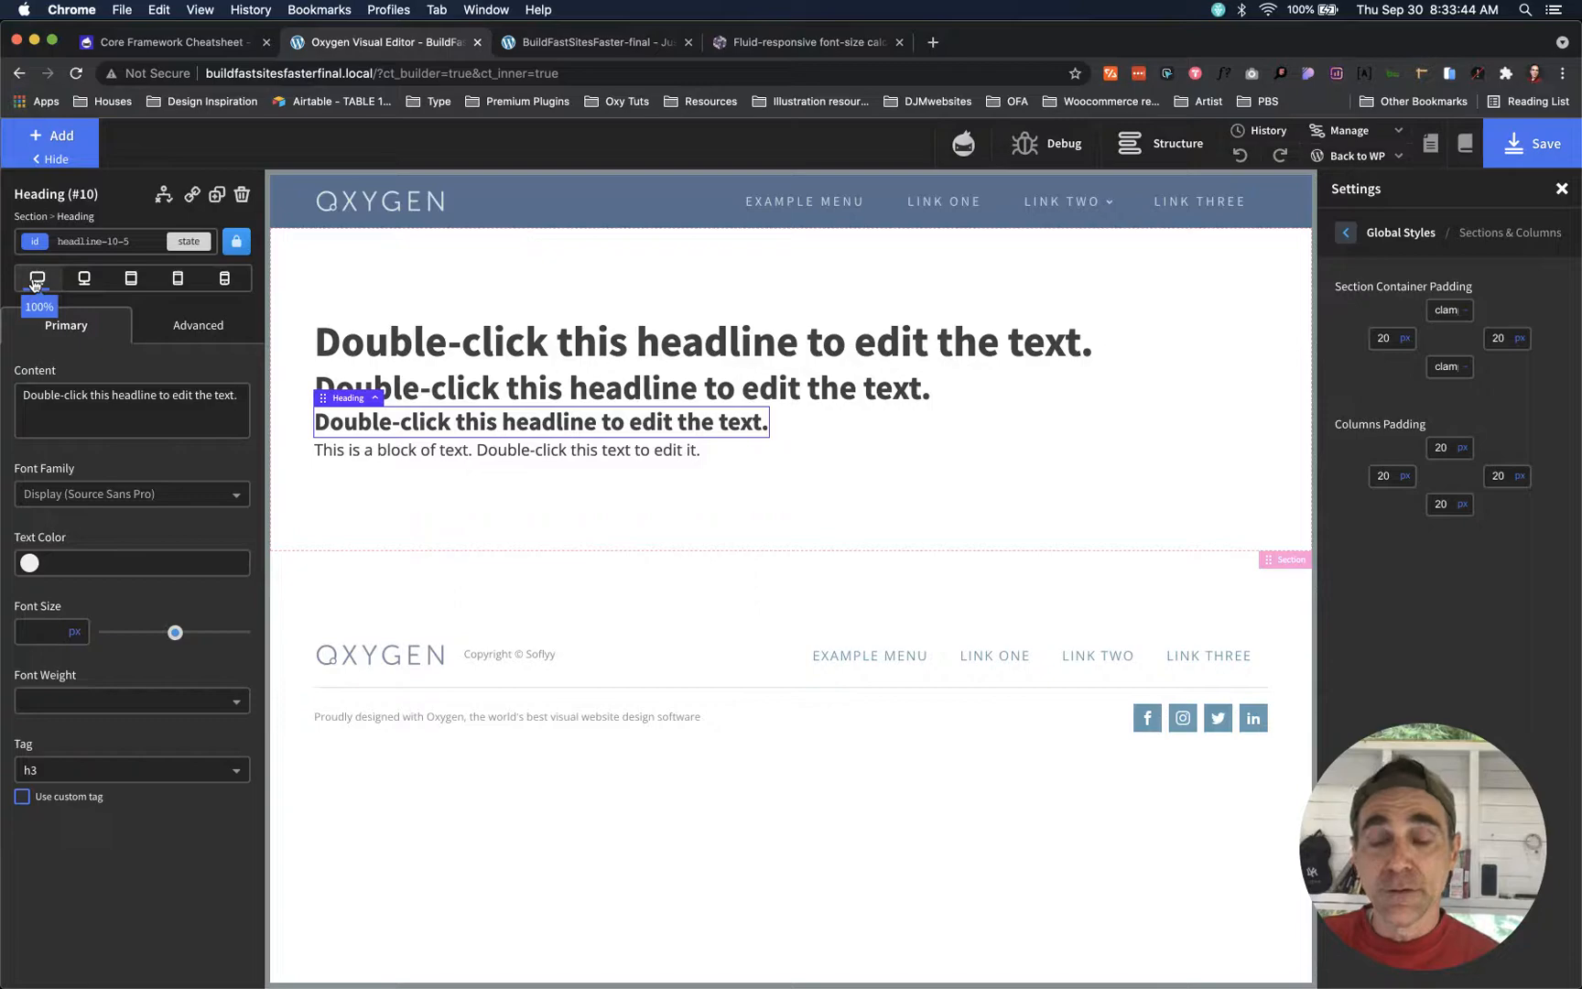
{"action": "left_click", "coordinate": [81, 280]}
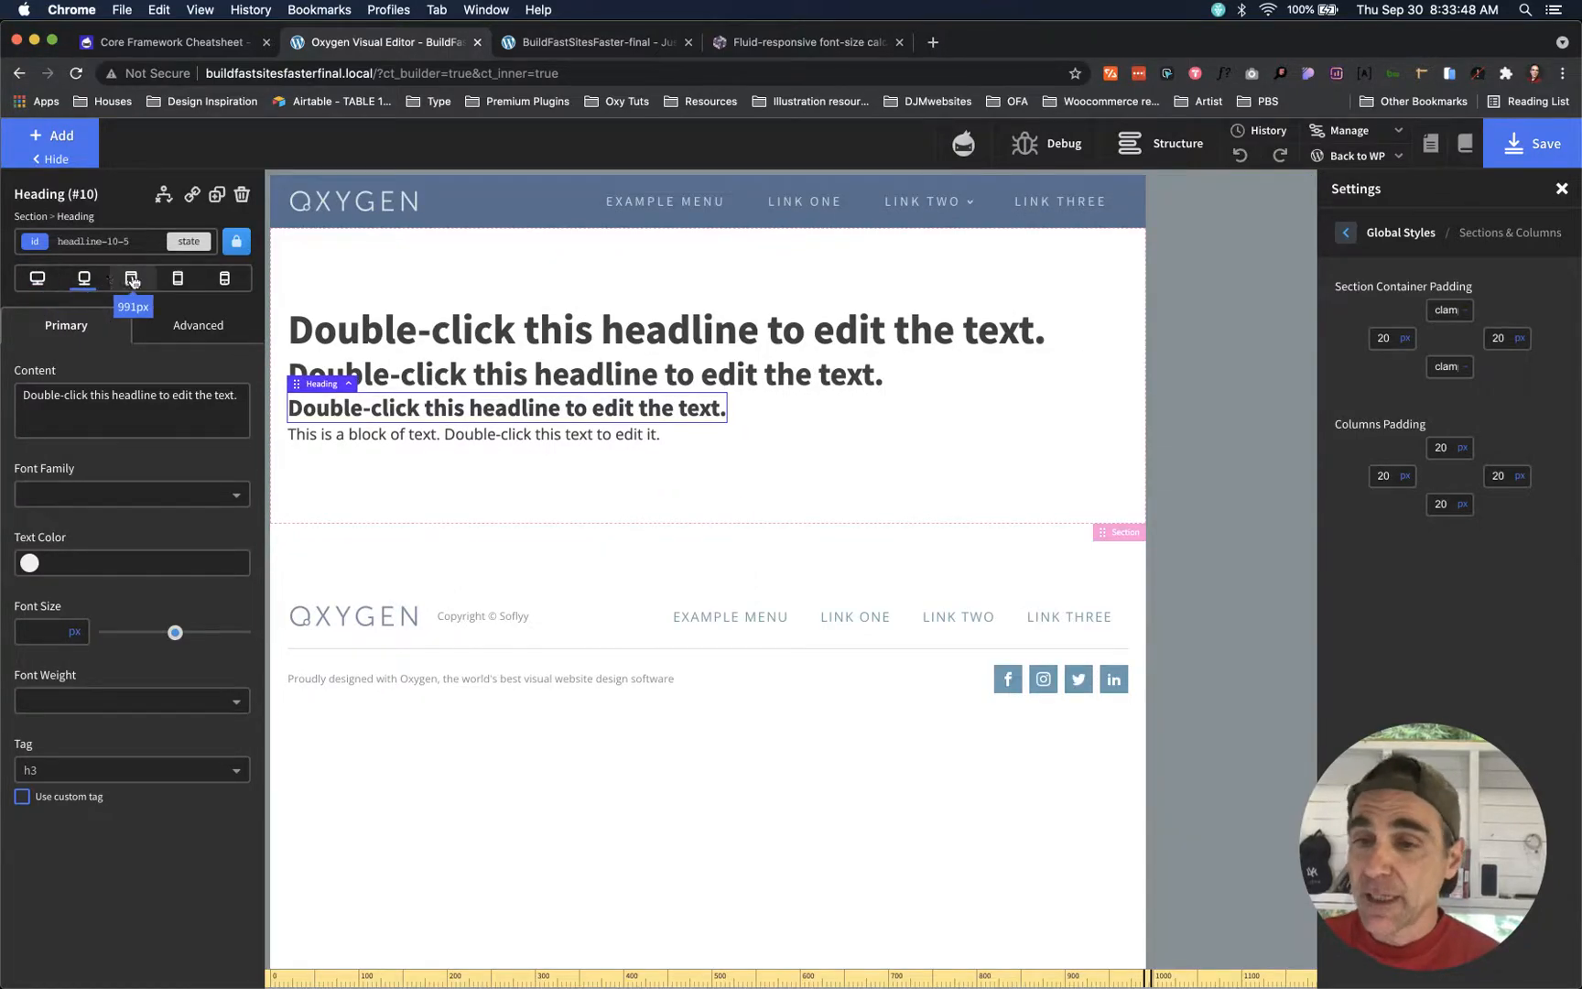
{"action": "left_click", "coordinate": [132, 279]}
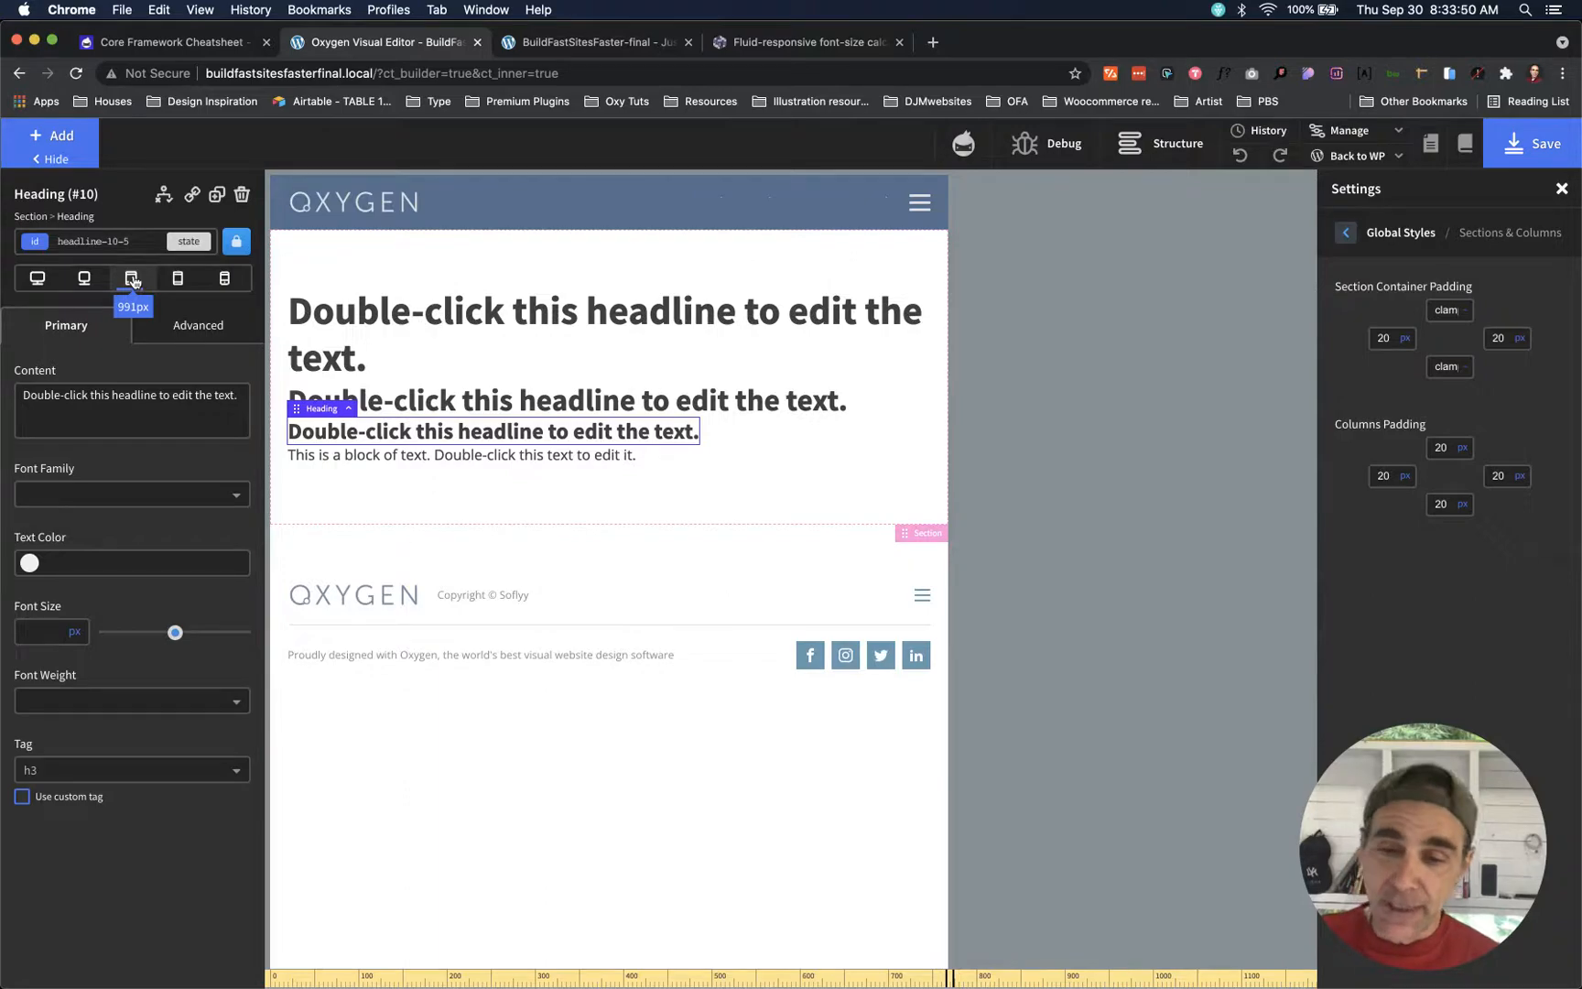
{"action": "left_click", "coordinate": [177, 280]}
{"action": "left_click", "coordinate": [224, 279]}
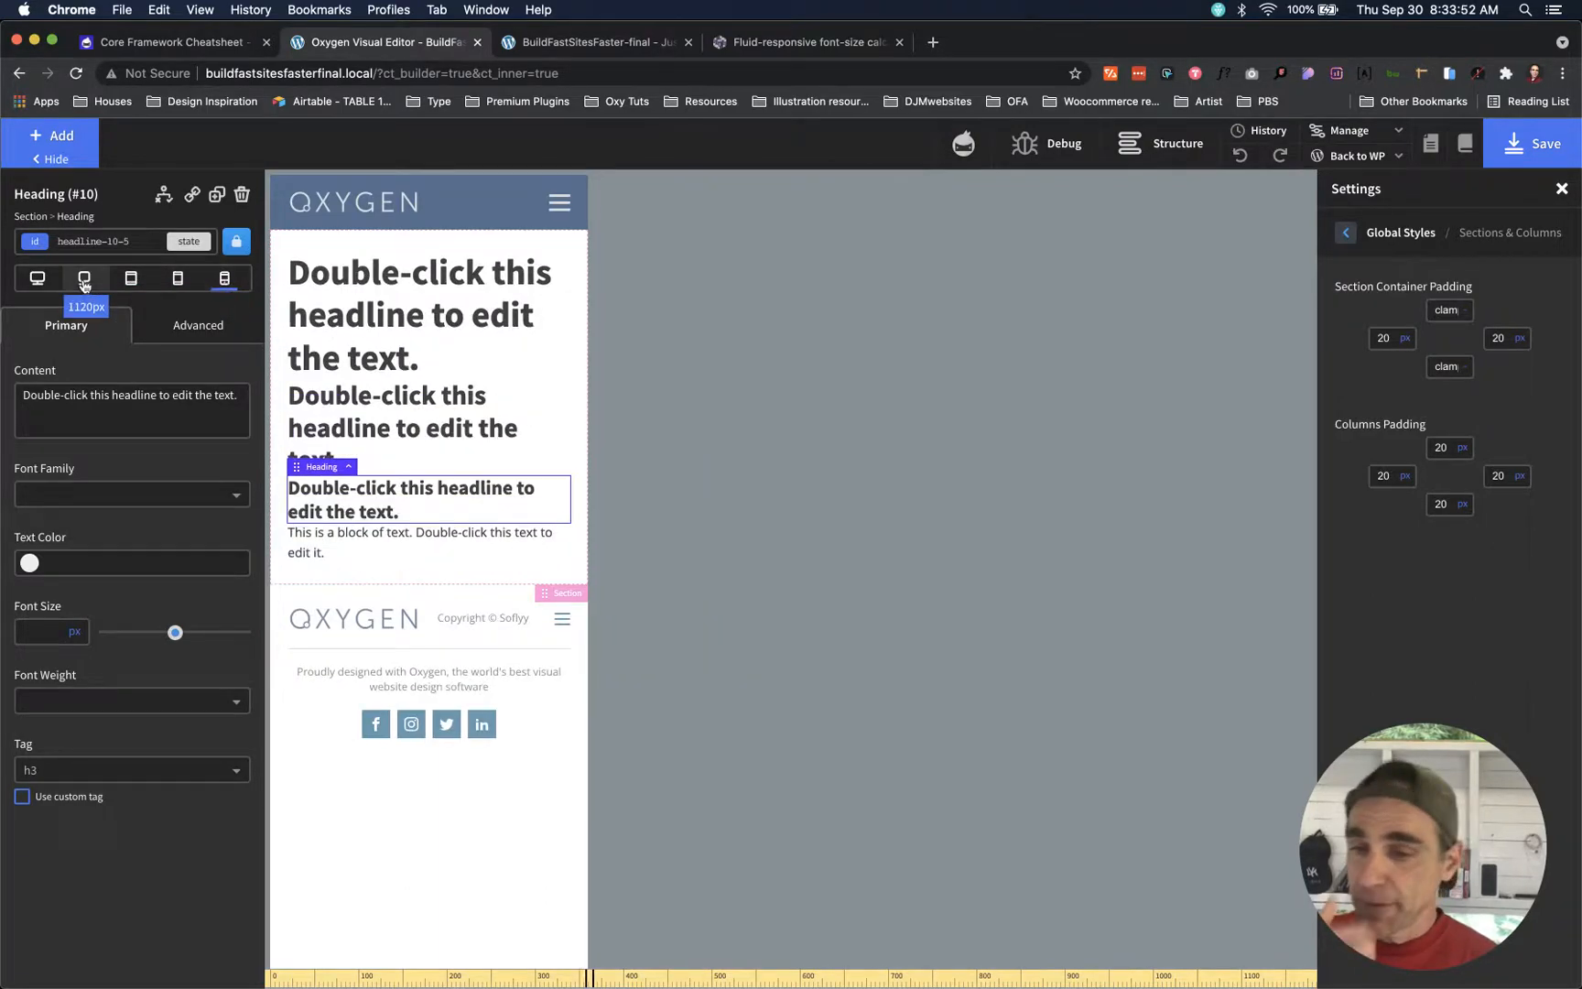
{"action": "left_click", "coordinate": [27, 282]}
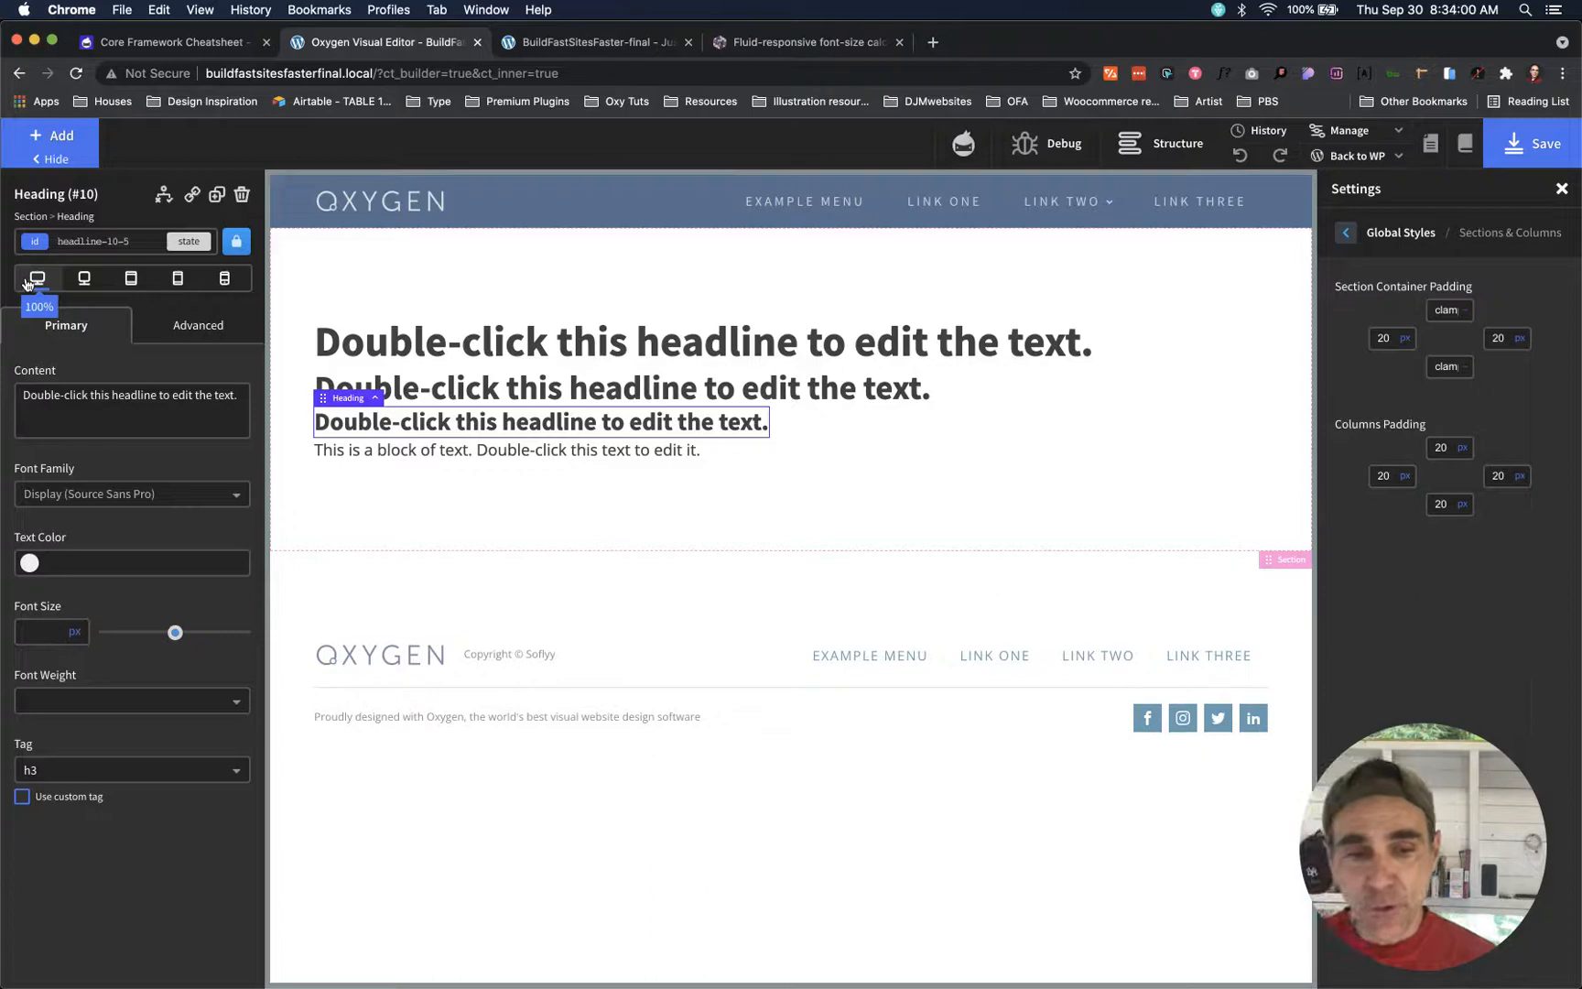
- Collapse the existing section in the page structure, add a new section below it and insert a div inside
{"action": "left_click", "coordinate": [1121, 147]}
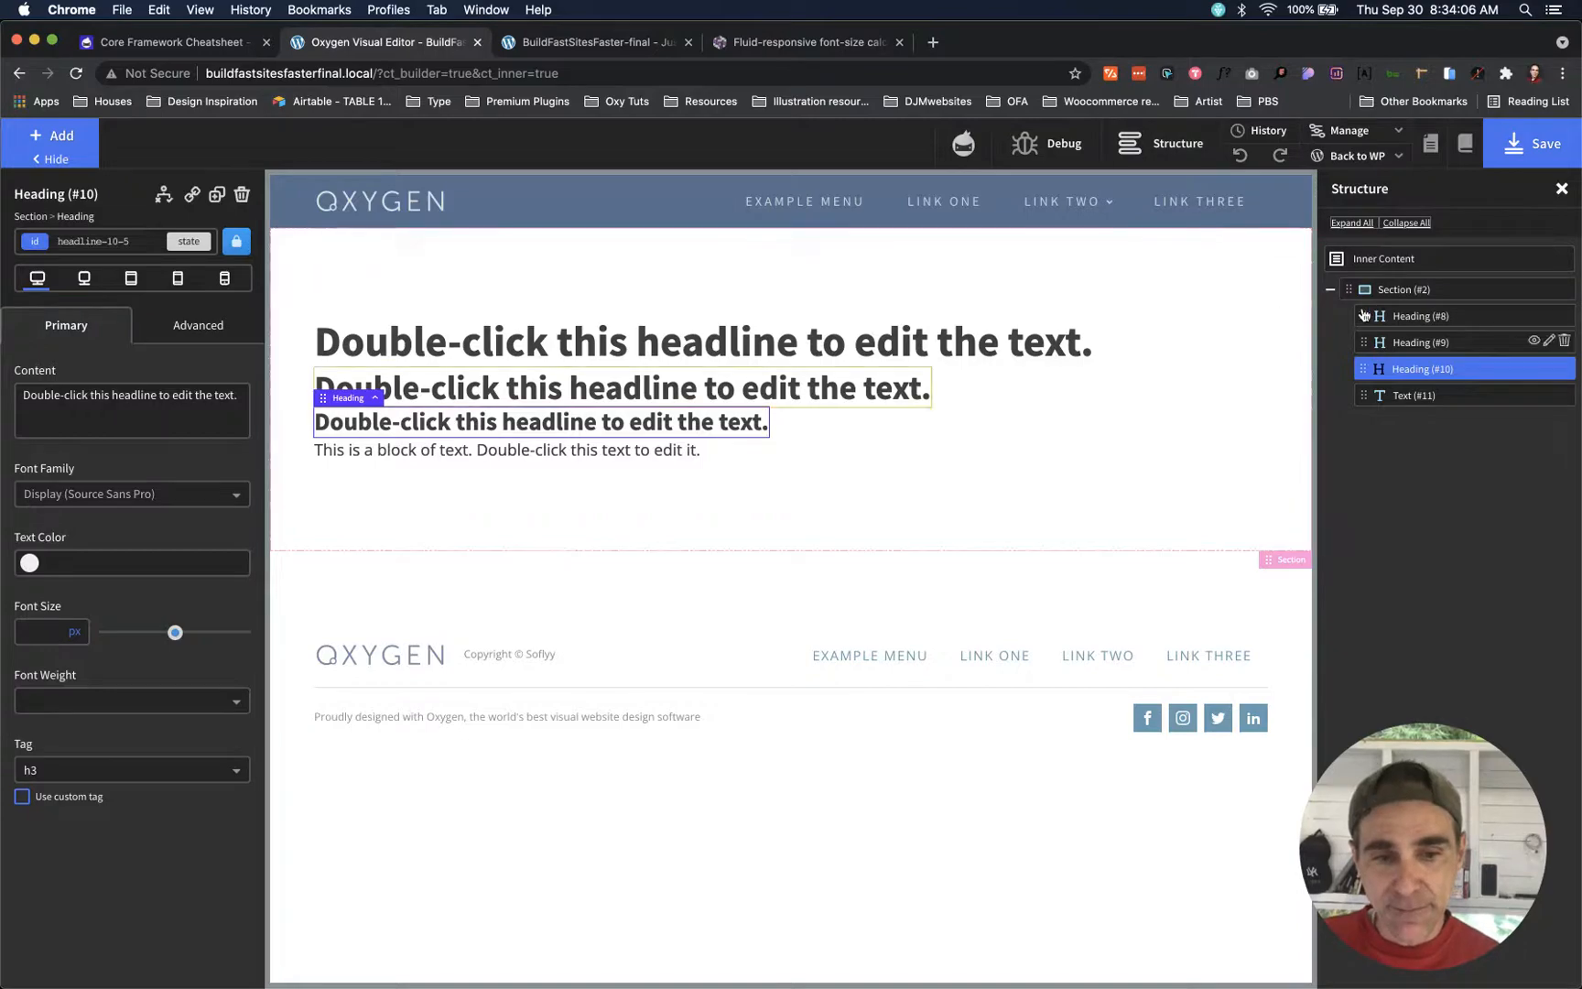
{"action": "left_click", "coordinate": [1329, 289]}
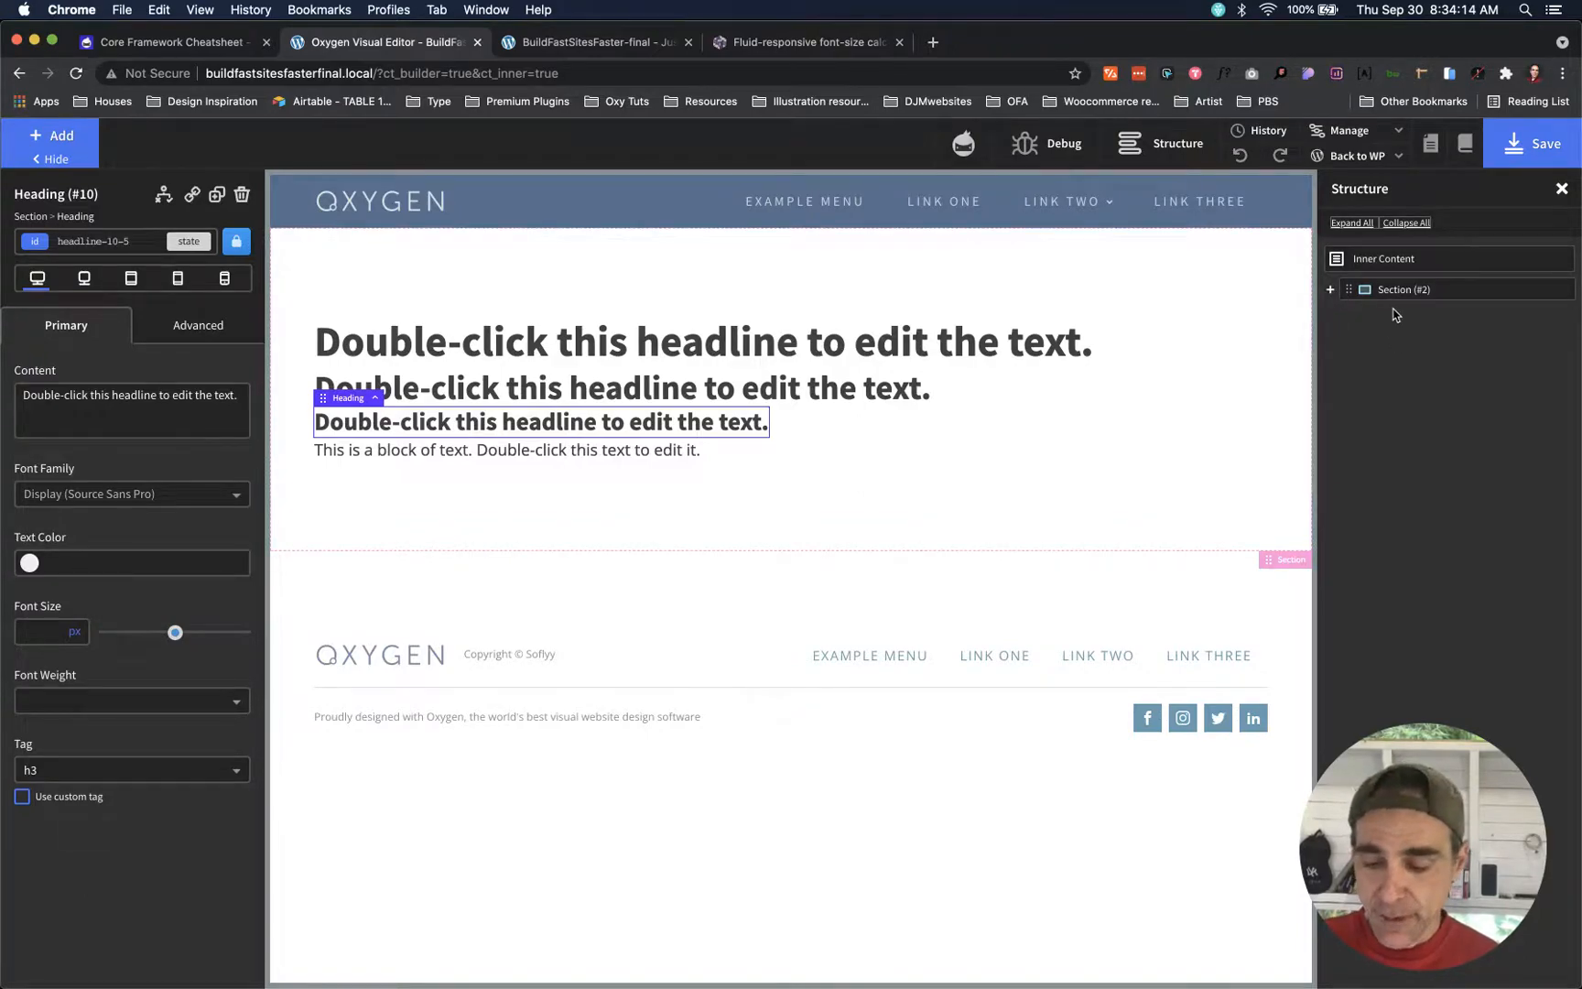
{"action": "key", "text": "shift+s"}
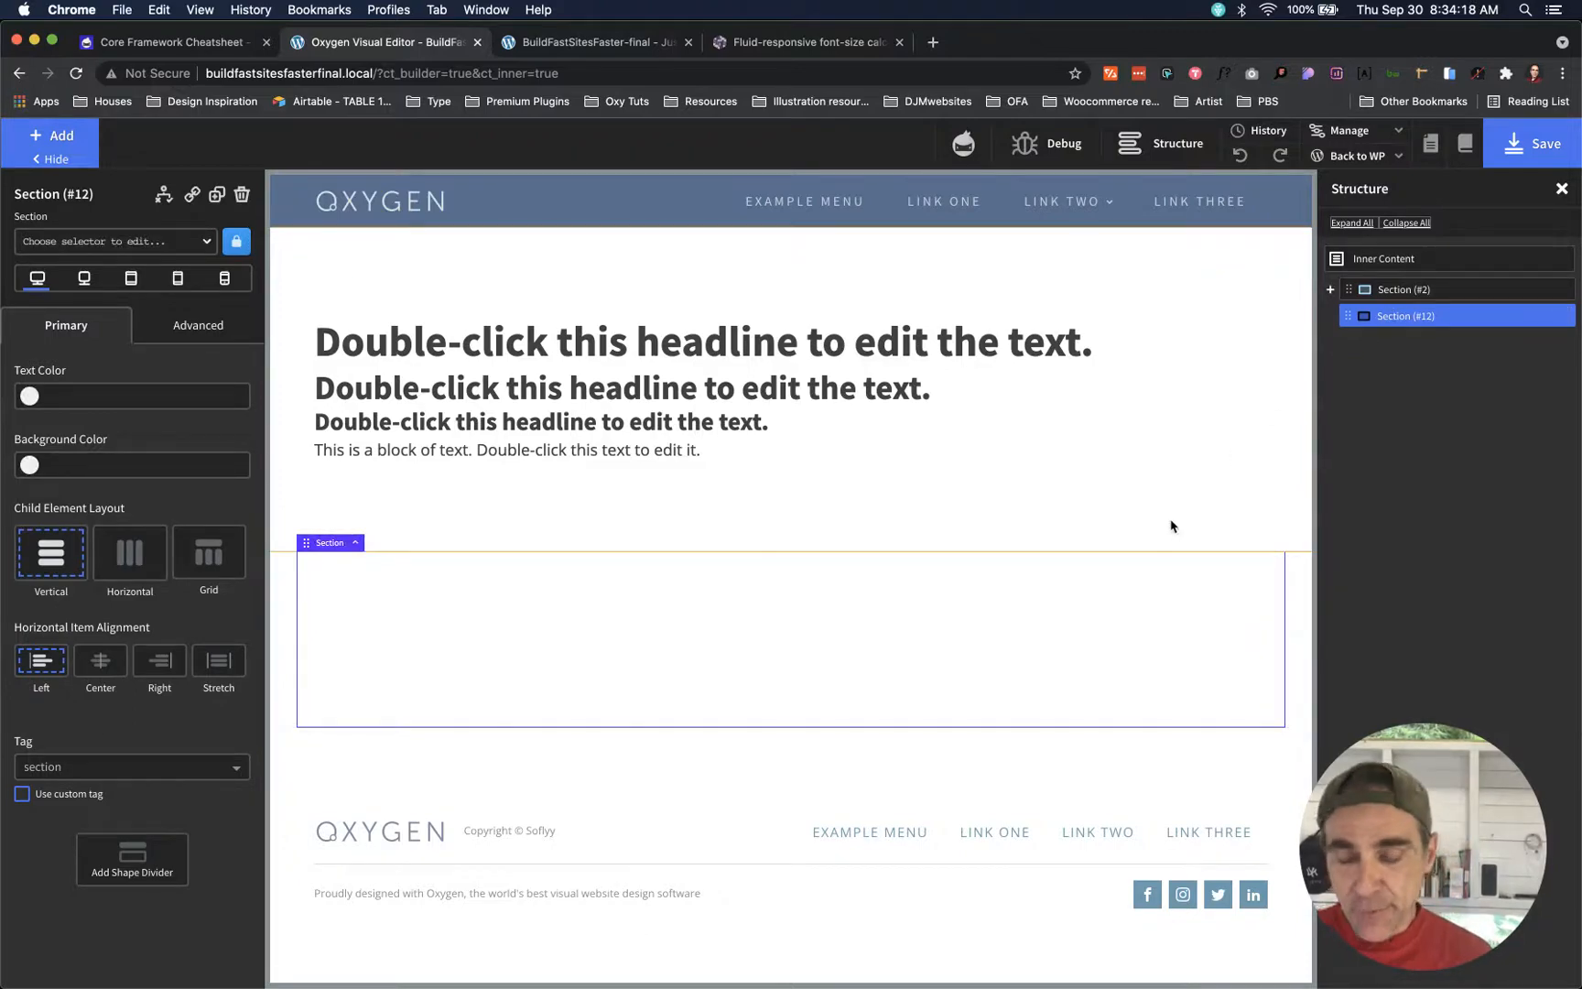
{"action": "key", "text": "shift+d"}
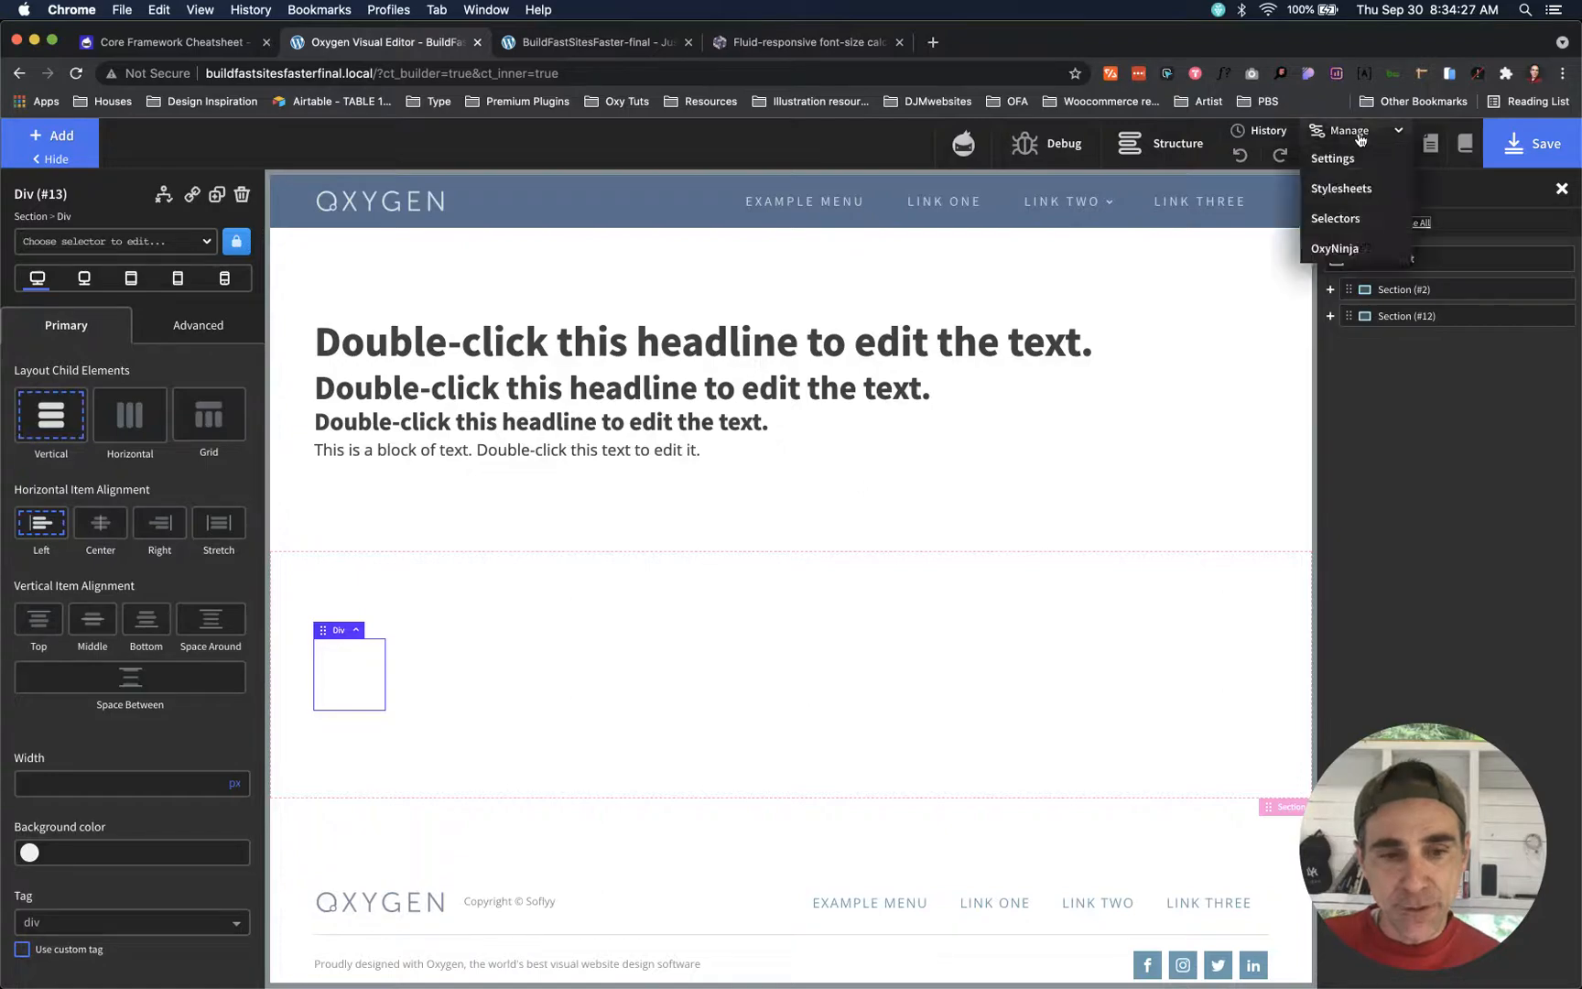
- Review the Core Framework stylesheets and the list of class selectors in the core folder
{"action": "left_click", "coordinate": [1354, 192]}
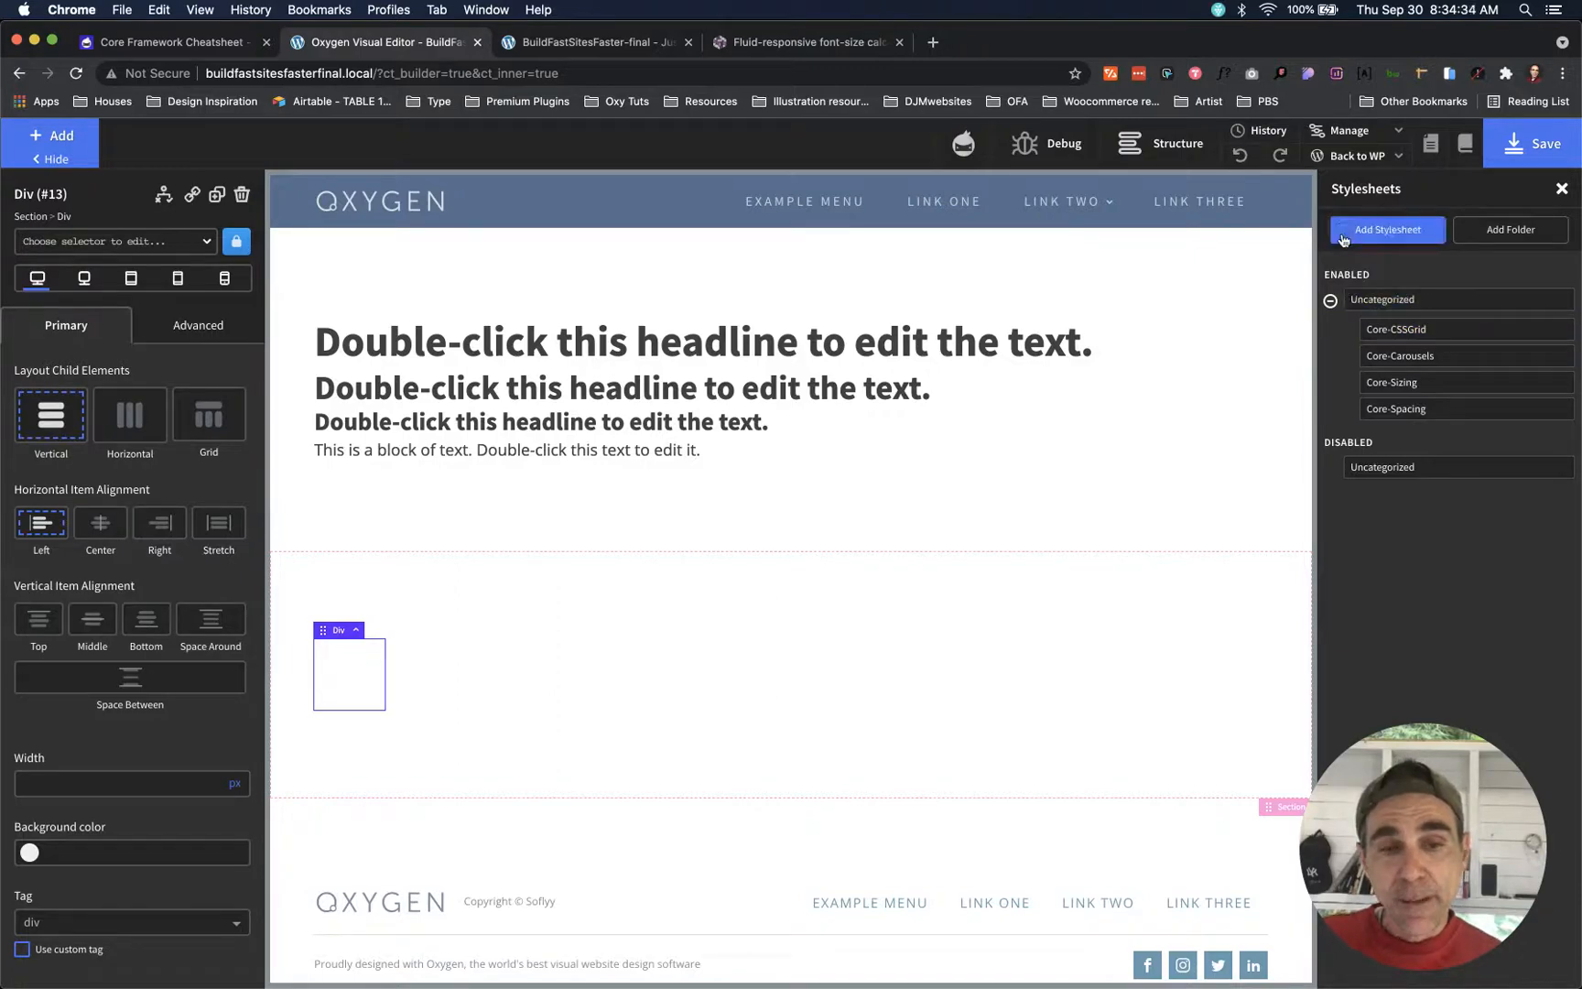
{"action": "left_click", "coordinate": [1339, 137]}
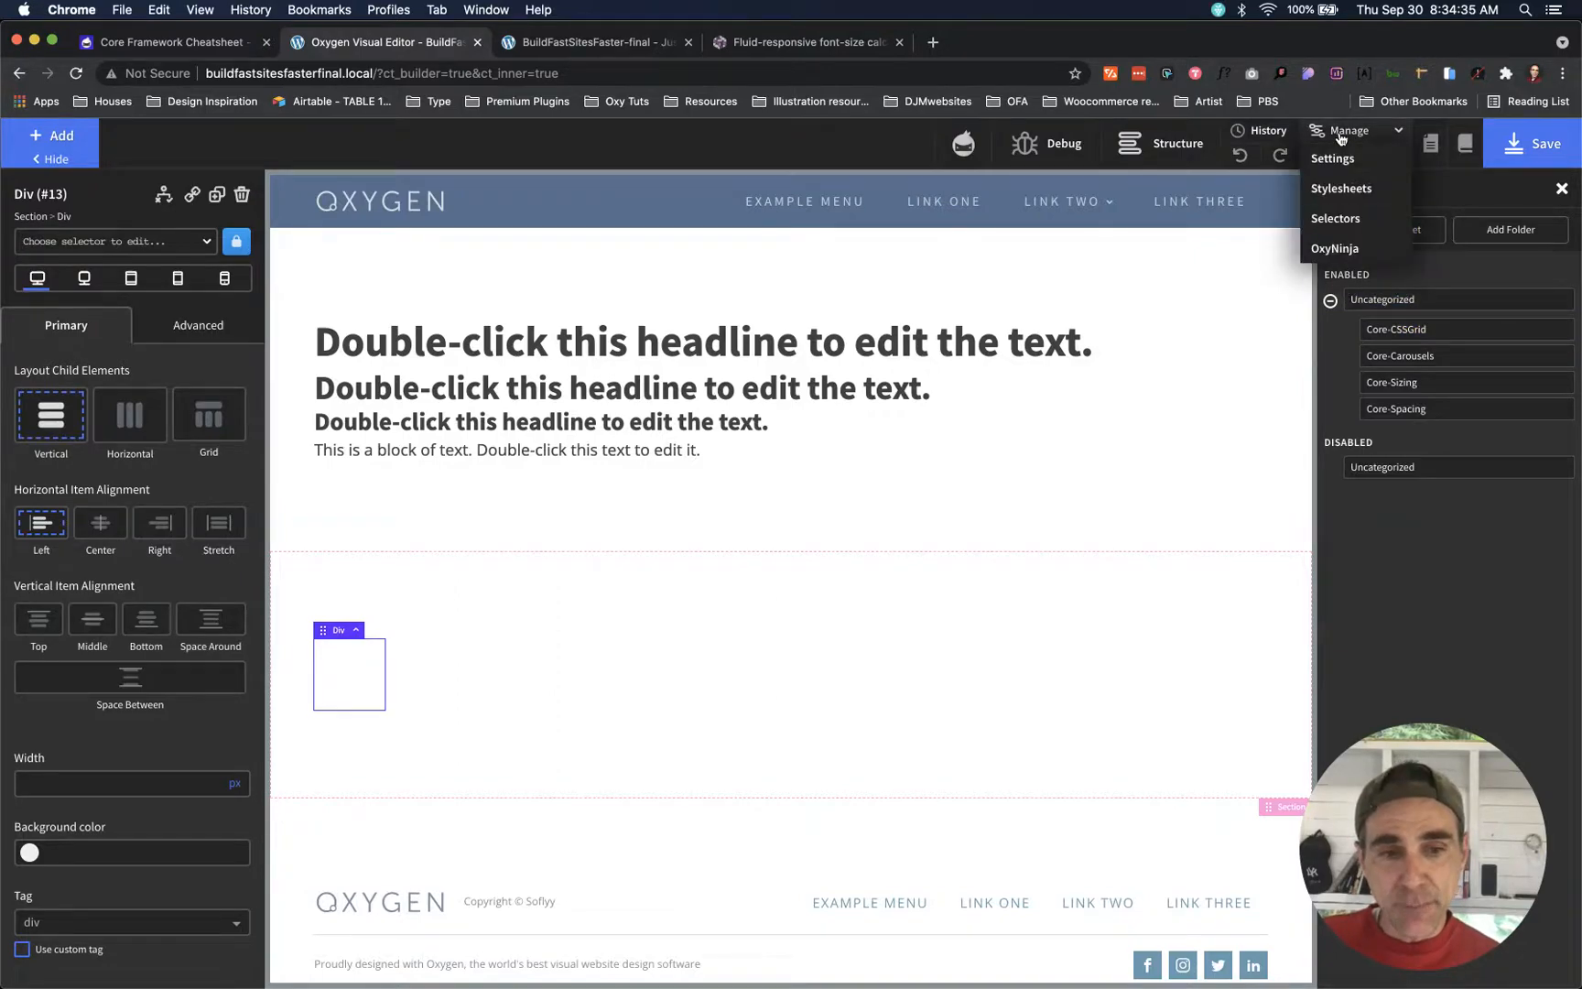
{"action": "left_click", "coordinate": [1348, 223]}
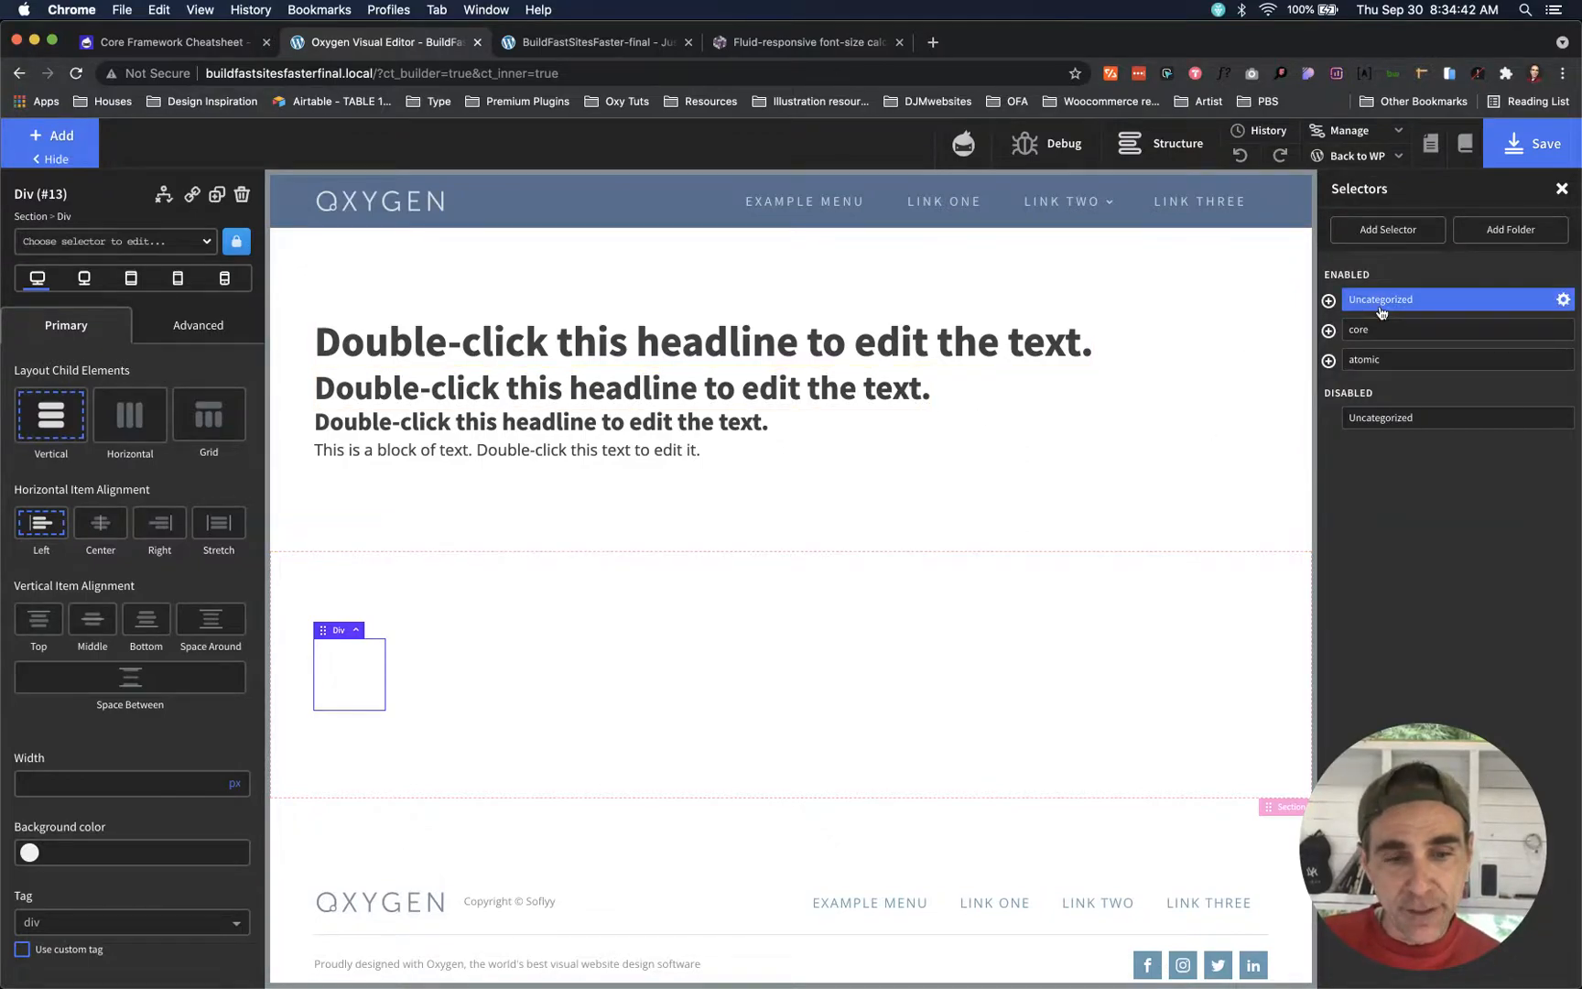
{"action": "left_click", "coordinate": [1329, 330]}
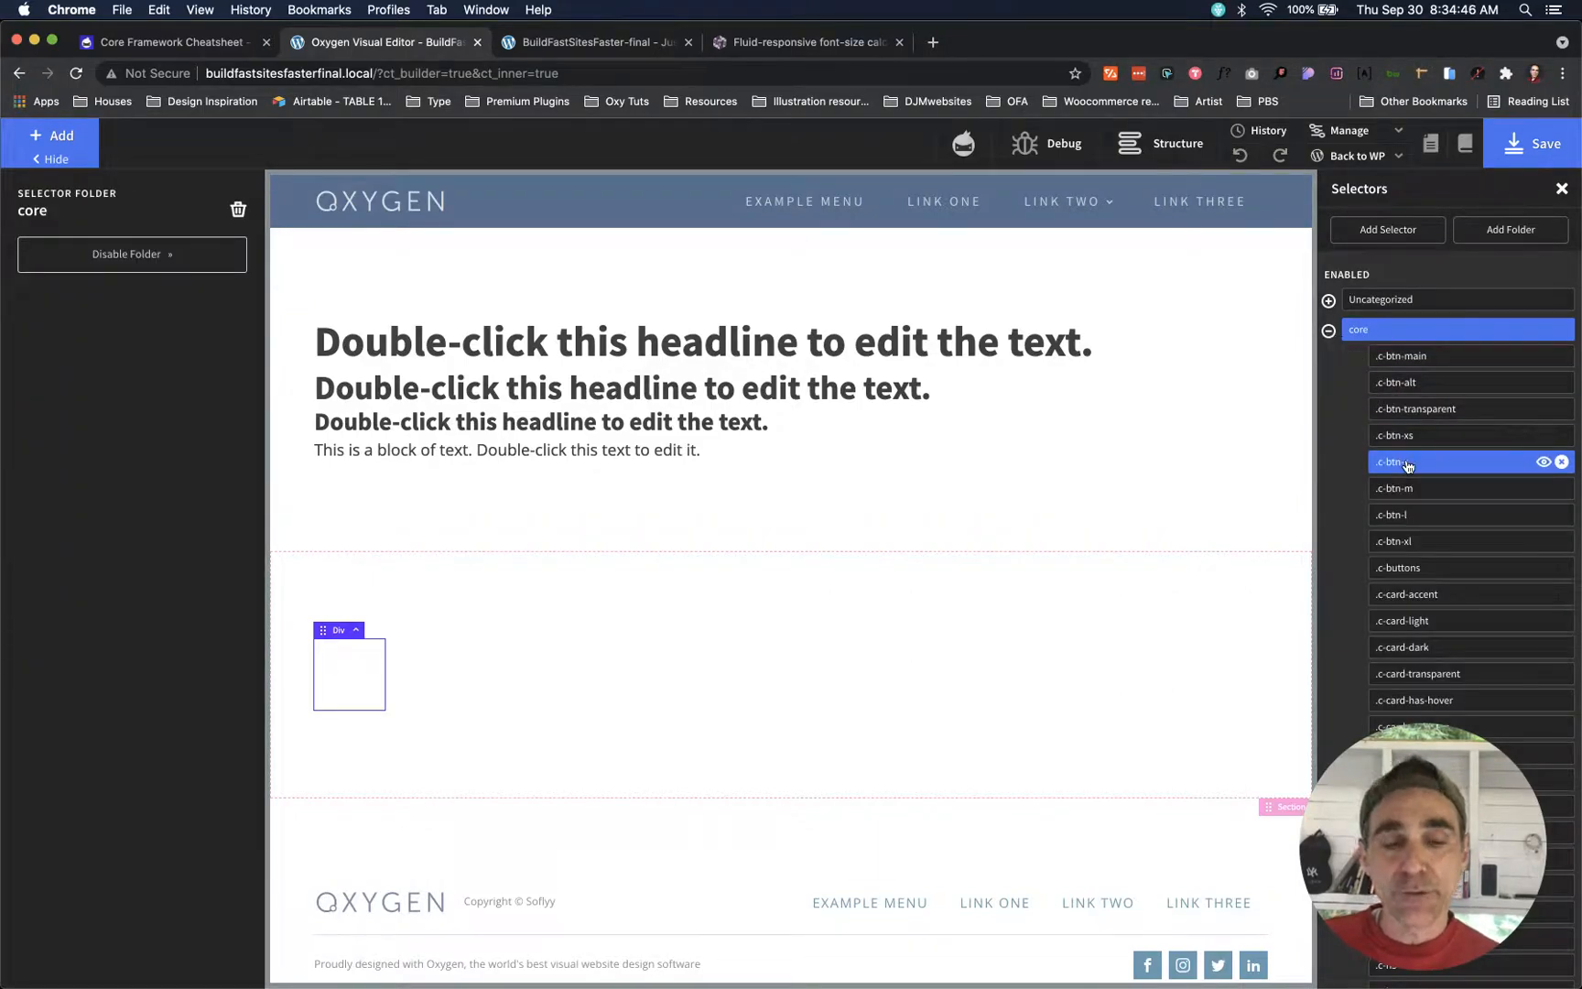
{"action": "scroll", "coordinate": [1447, 539], "scroll_direction": "down", "scroll_amount": 10}
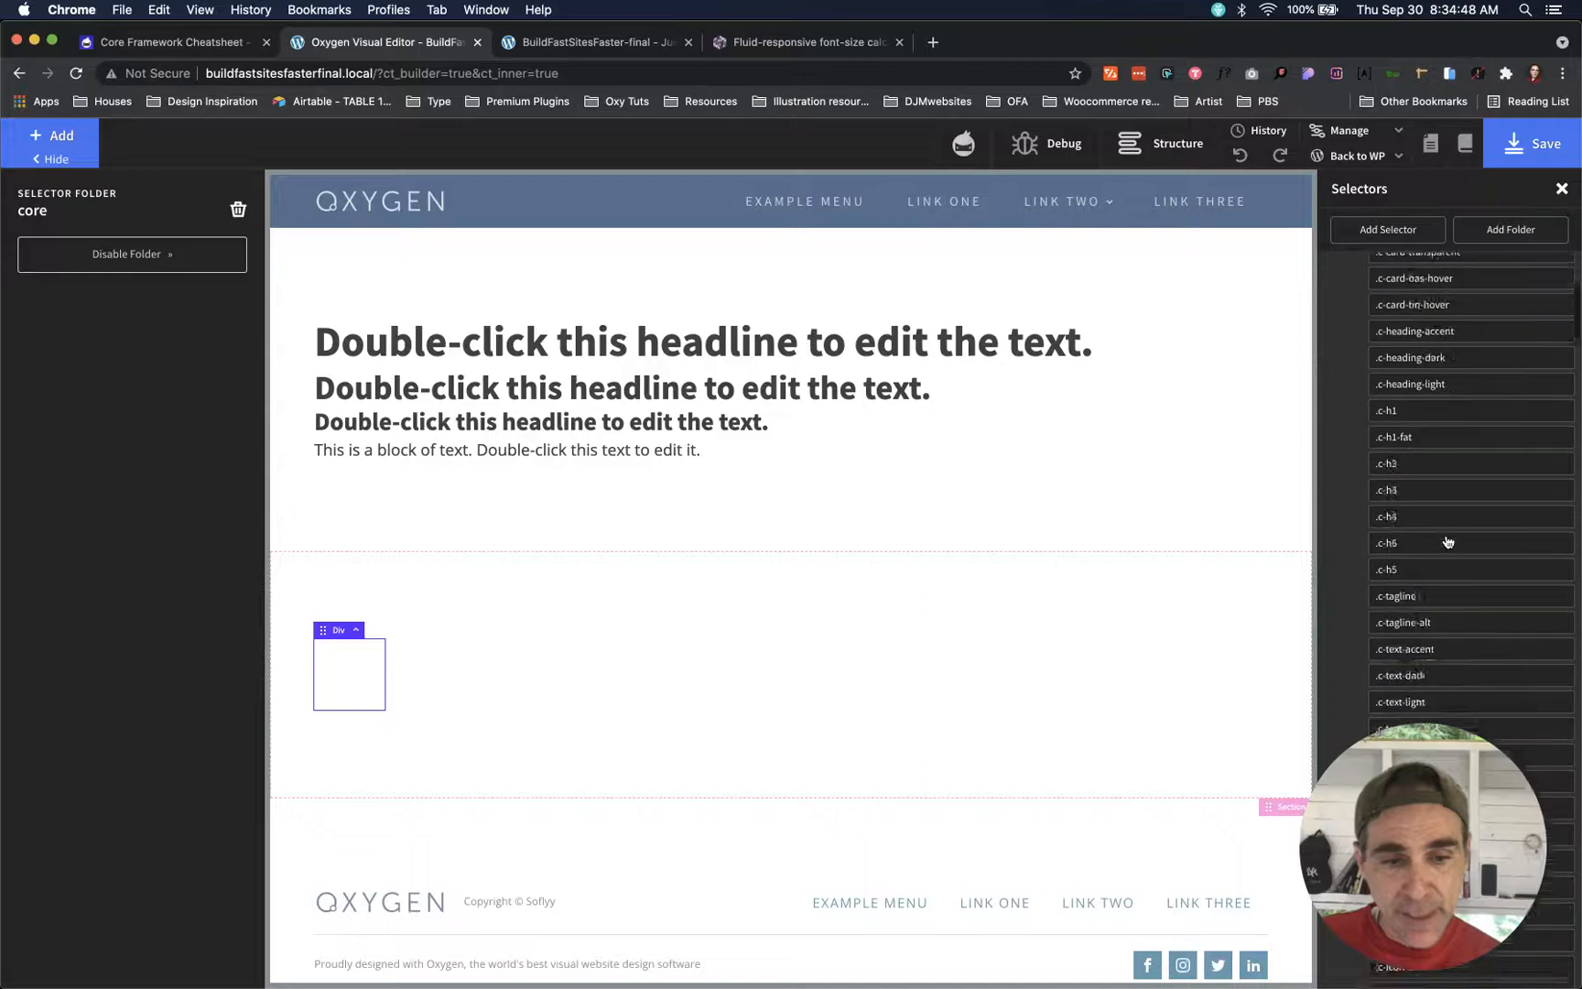
{"action": "scroll", "coordinate": [1447, 541], "scroll_direction": "down", "scroll_amount": 10}
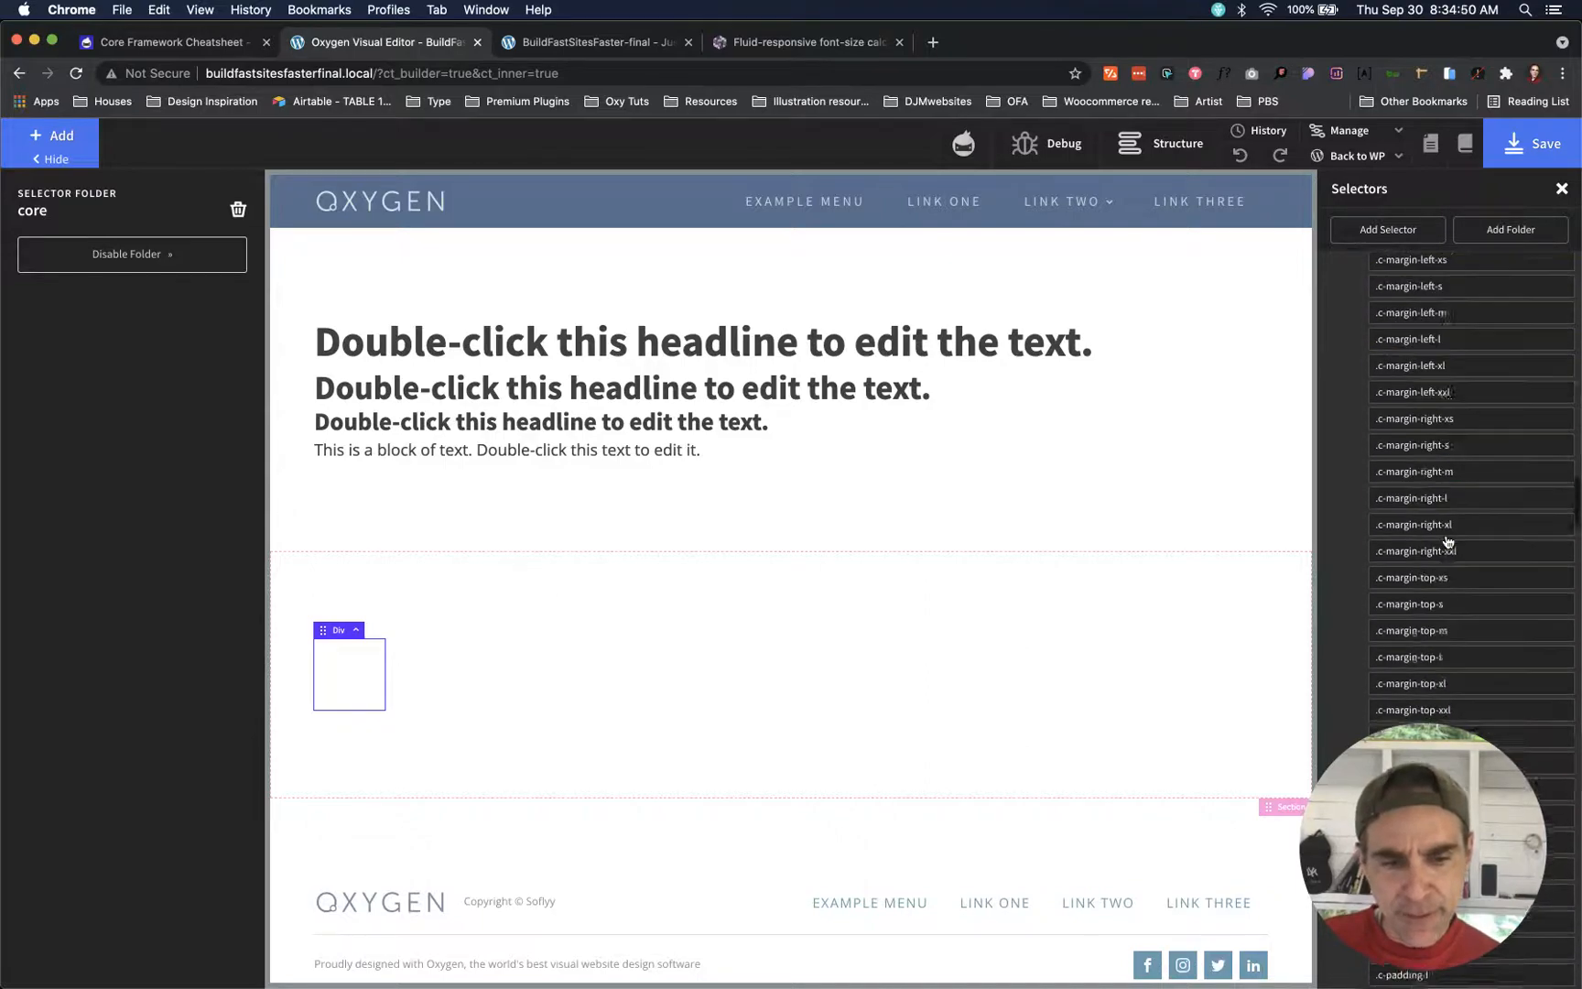
- Switch to the Core Framework Cheatsheet and examine its column classes, column and row sizing, and column start position classes
{"action": "left_click", "coordinate": [170, 42]}
{"action": "scroll", "coordinate": [376, 470], "scroll_direction": "up", "scroll_amount": 20}
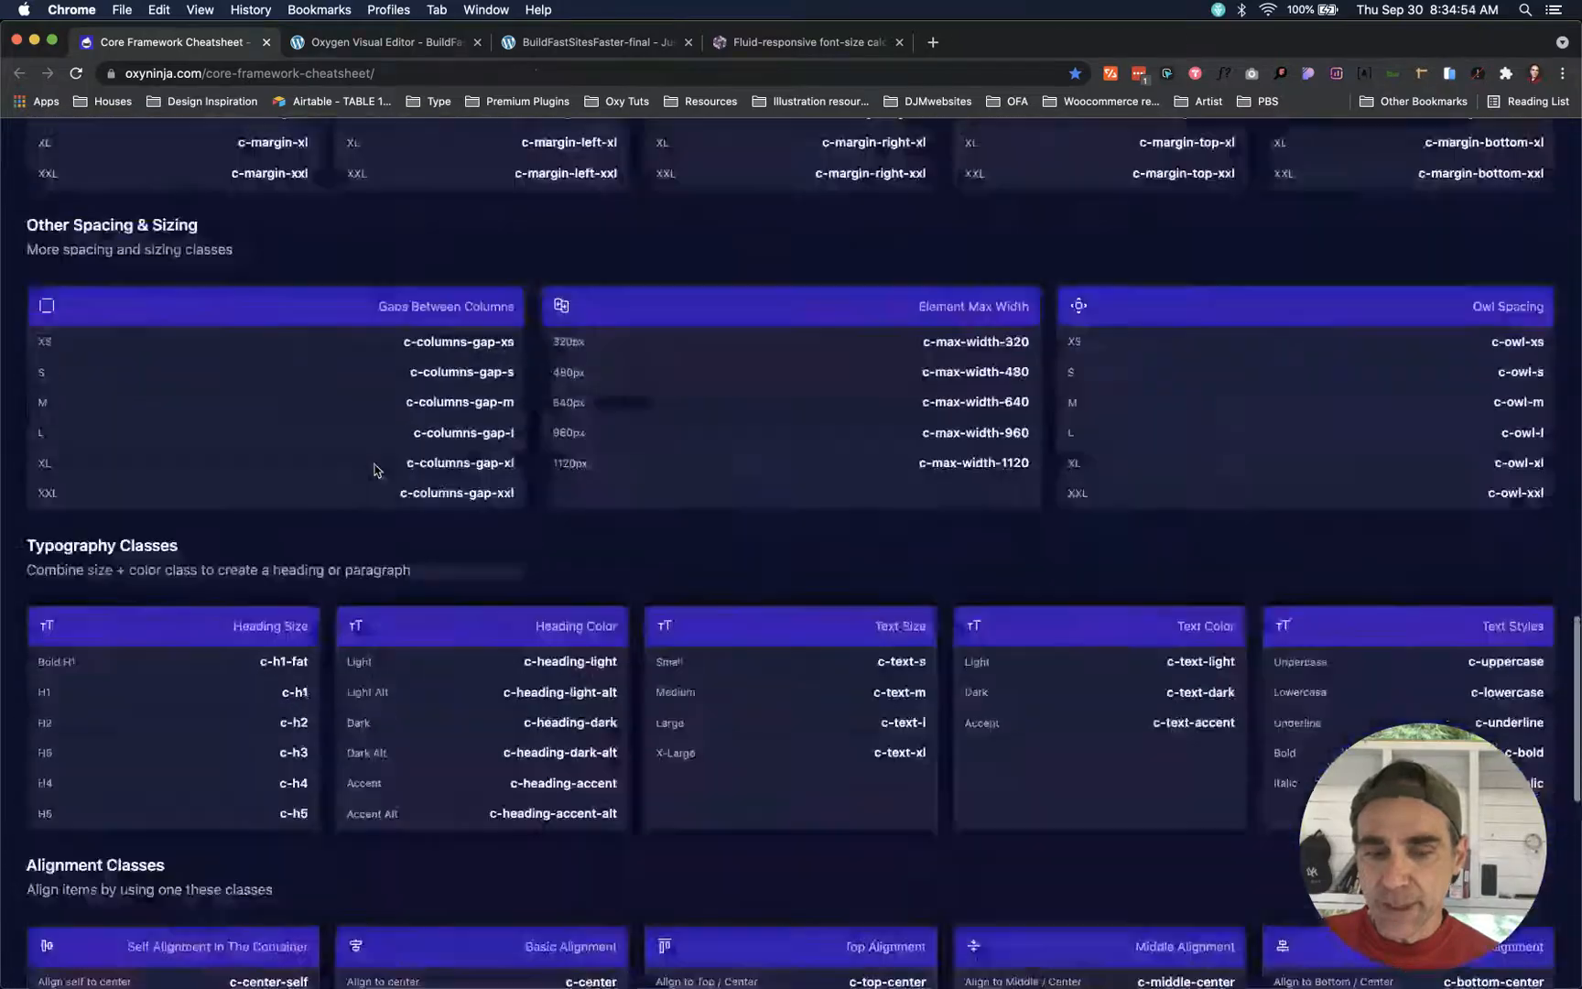
{"action": "scroll", "coordinate": [375, 470], "scroll_direction": "up", "scroll_amount": 15}
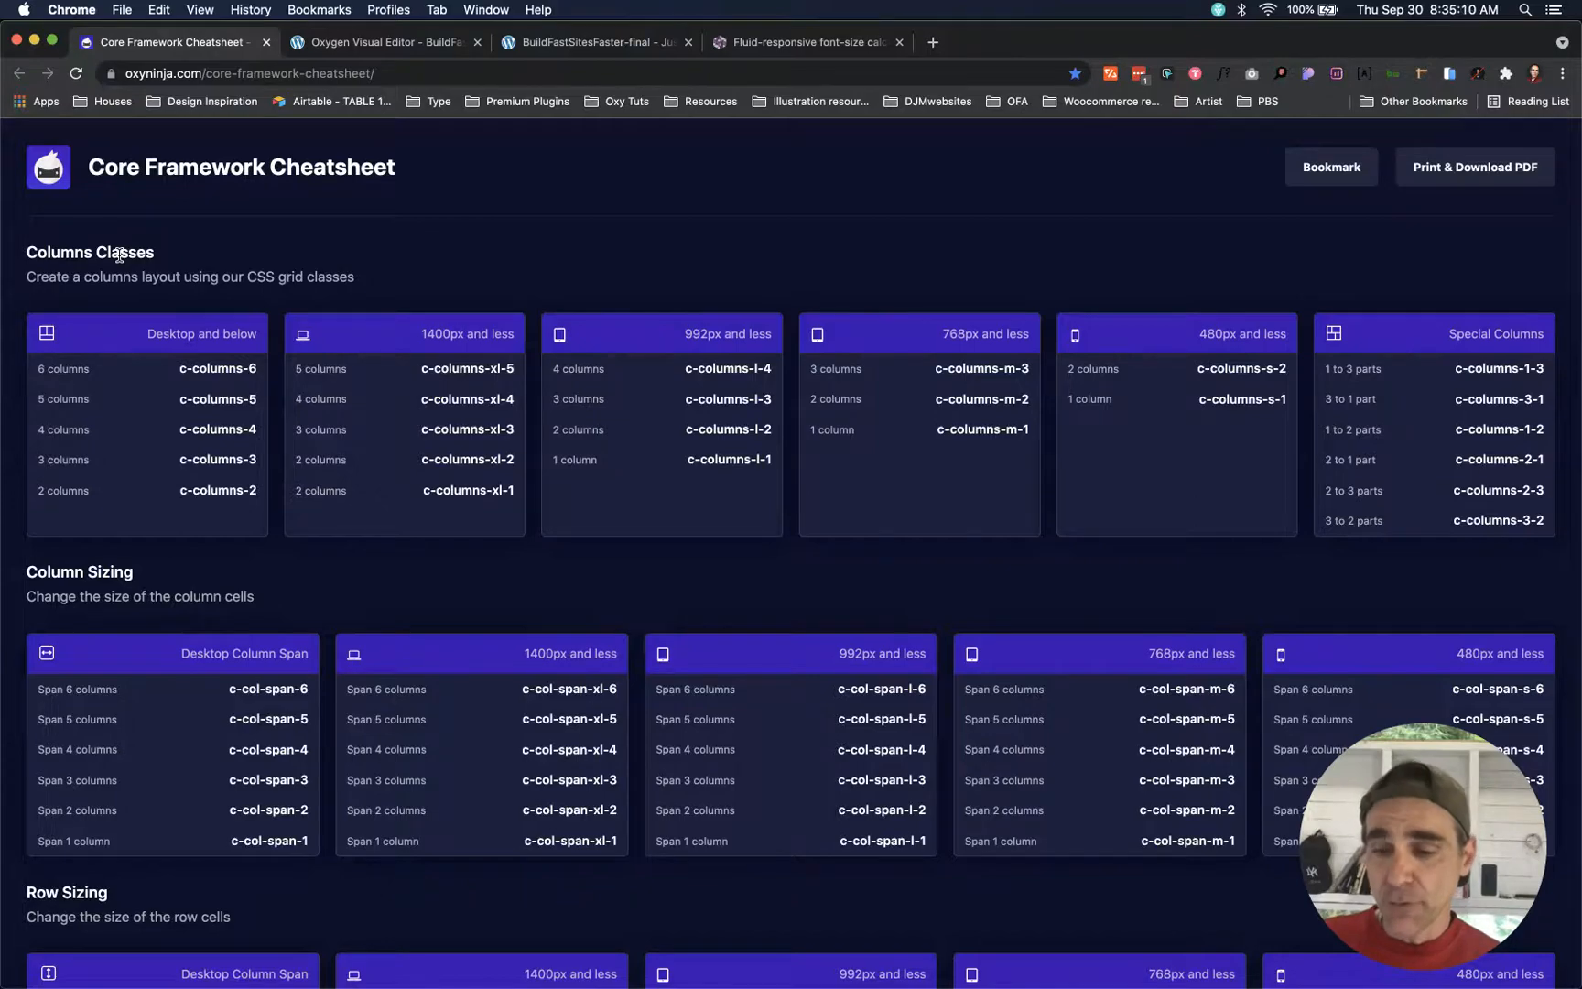
{"action": "scroll", "coordinate": [145, 456], "scroll_direction": "down", "scroll_amount": 2}
{"action": "scroll", "coordinate": [137, 511], "scroll_direction": "down", "scroll_amount": 7}
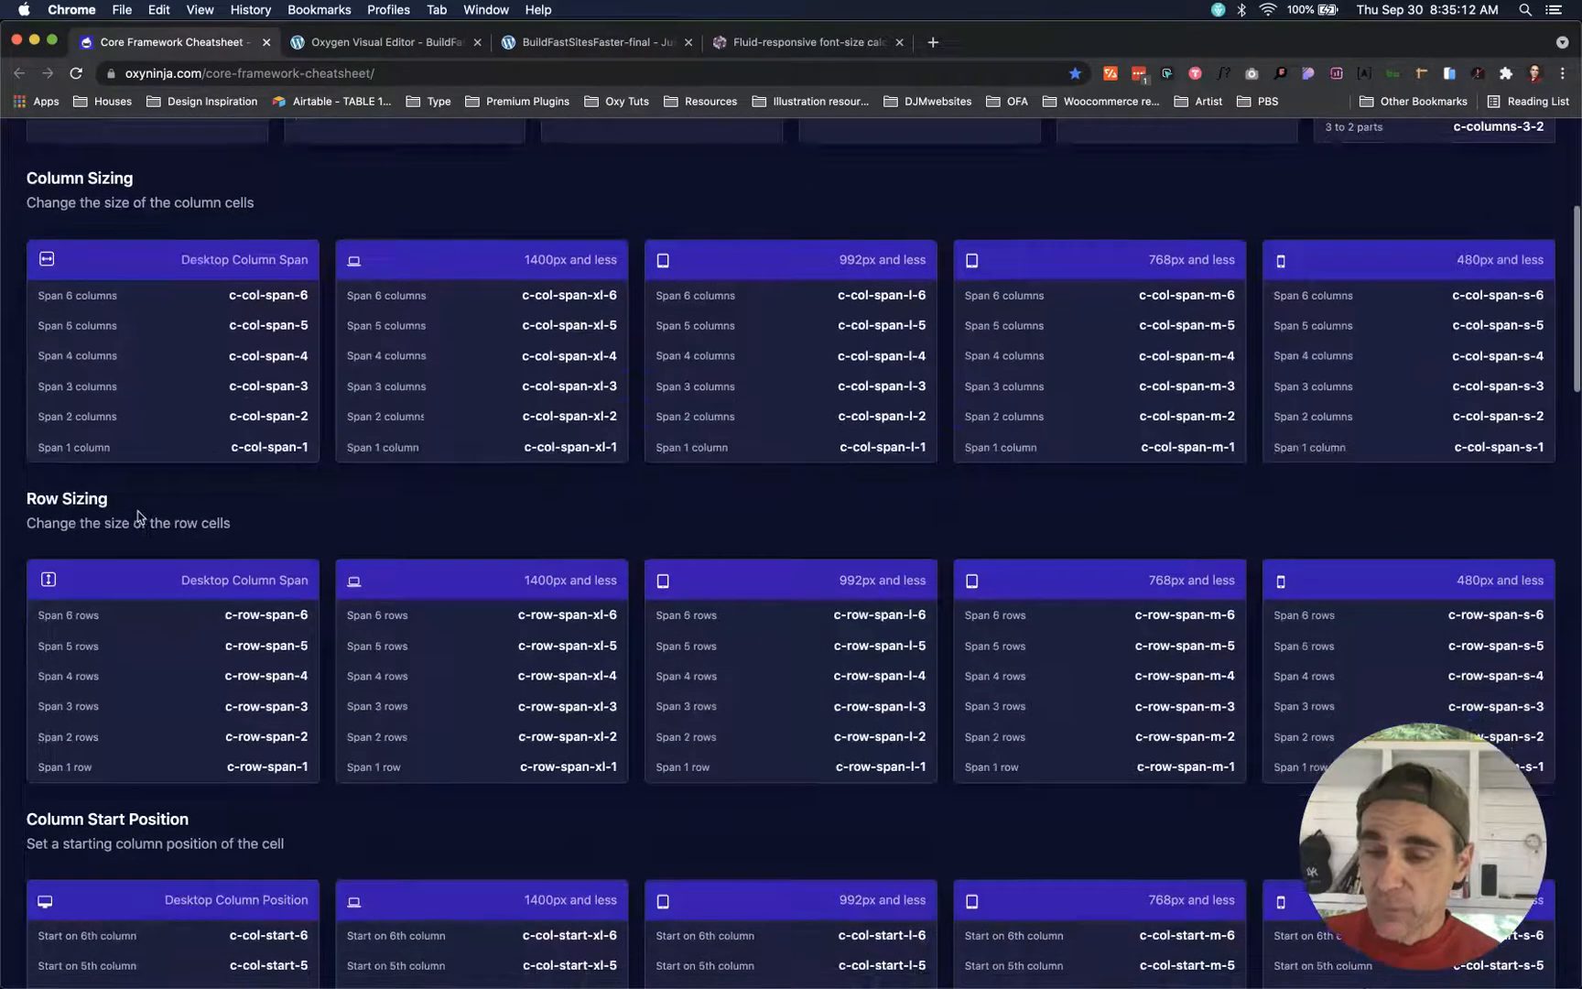
{"action": "scroll", "coordinate": [165, 550], "scroll_direction": "down", "scroll_amount": 8}
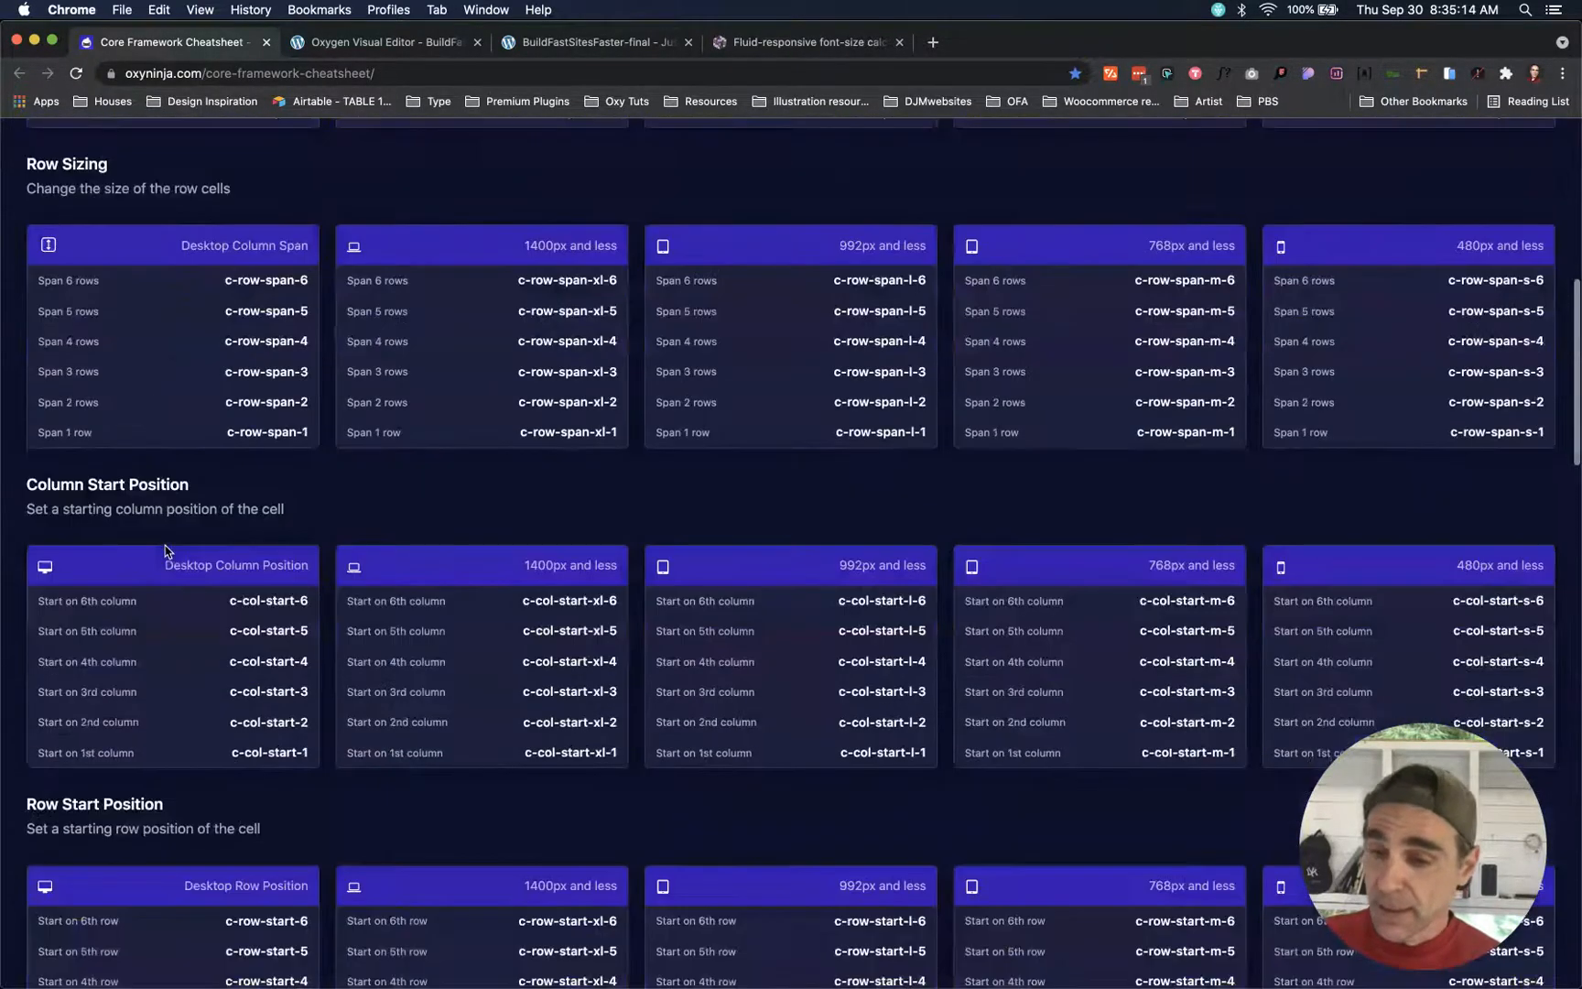
{"action": "scroll", "coordinate": [167, 553], "scroll_direction": "down", "scroll_amount": 1}
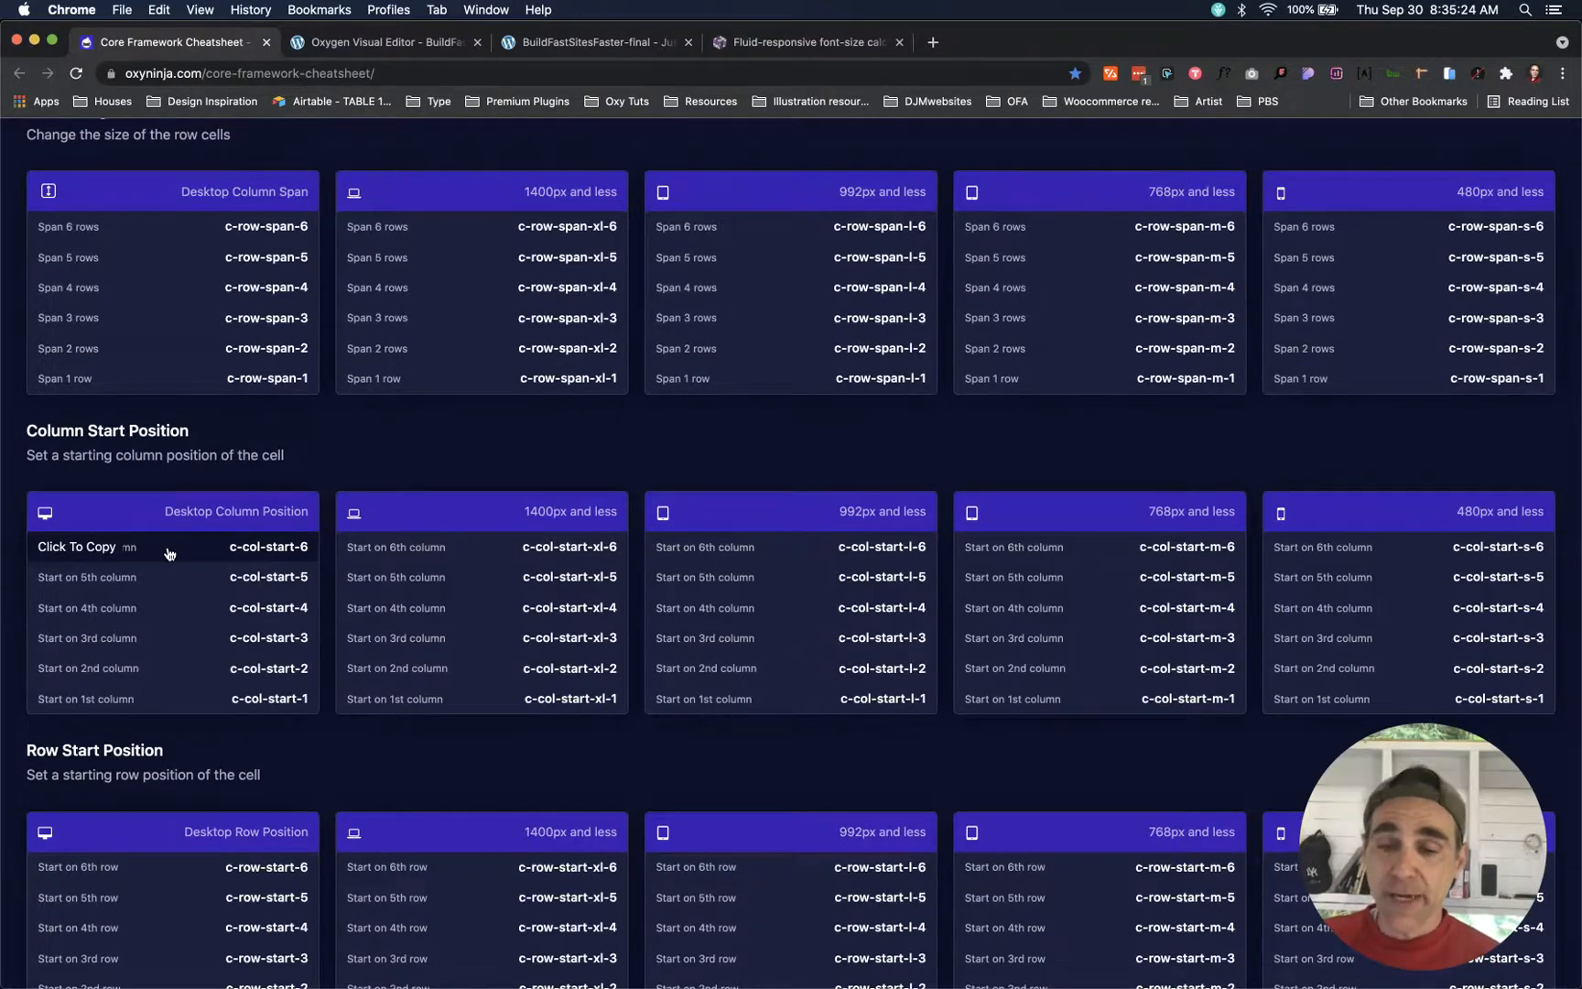
- Examine the cheatsheet's row start, padding, margin, spacing and sizing, typography, alignment, design and icon classes
{"action": "scroll", "coordinate": [169, 553], "scroll_direction": "down", "scroll_amount": 6}
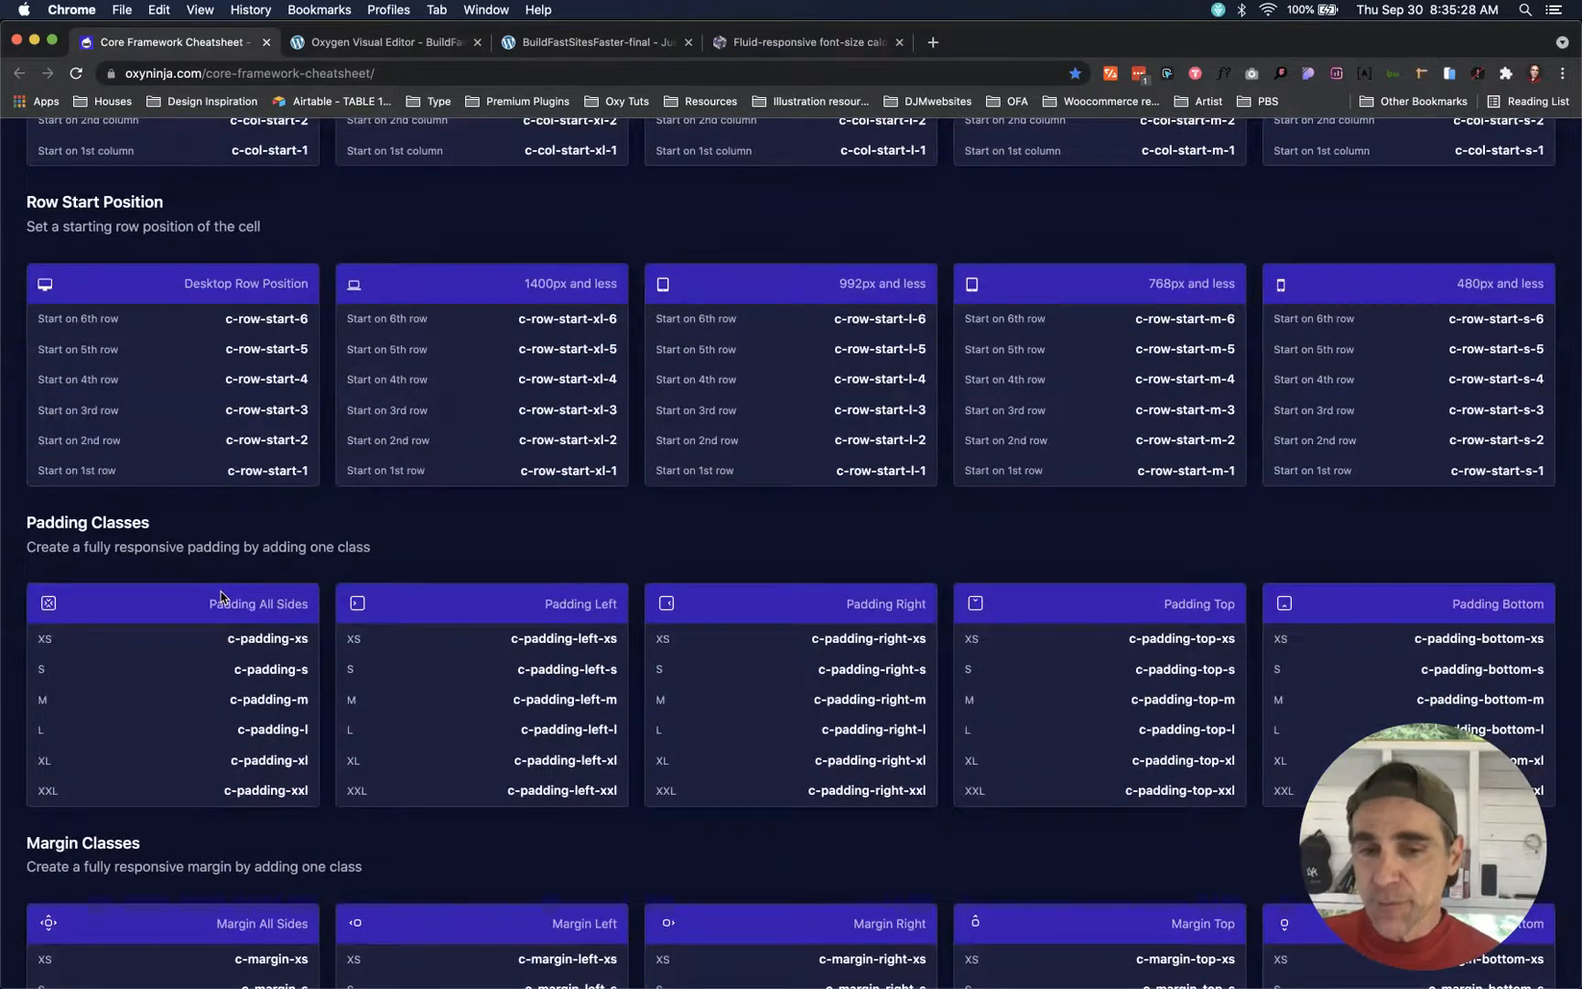
{"action": "scroll", "coordinate": [220, 596], "scroll_direction": "down", "scroll_amount": 3}
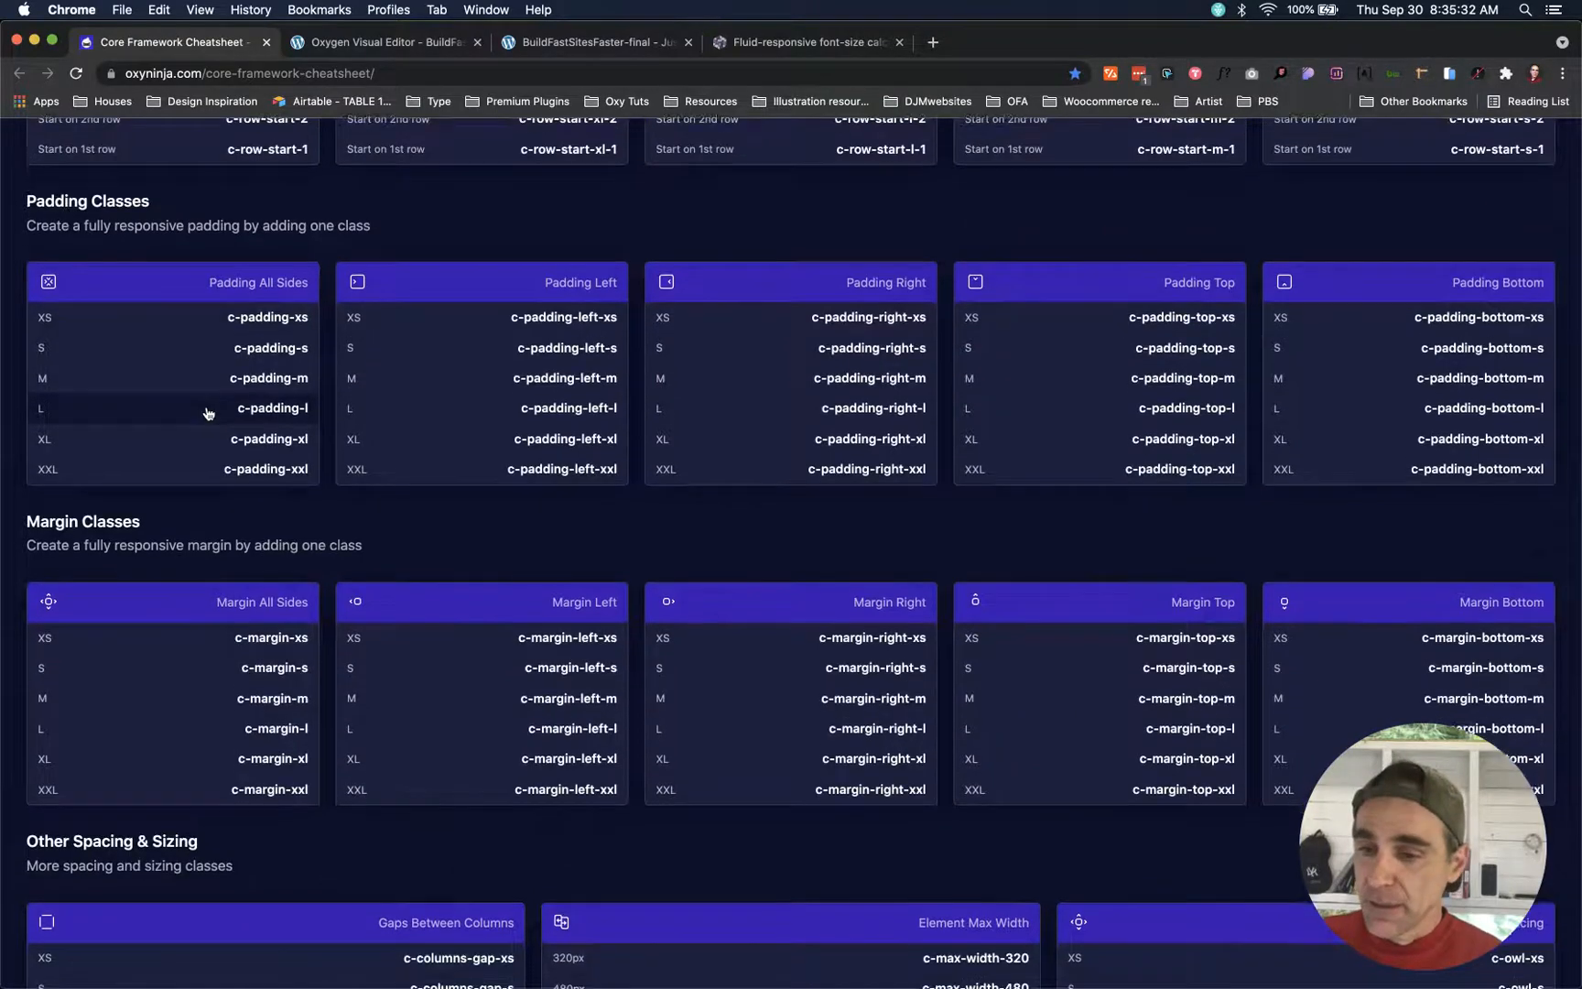
{"action": "scroll", "coordinate": [228, 394], "scroll_direction": "down", "scroll_amount": 1}
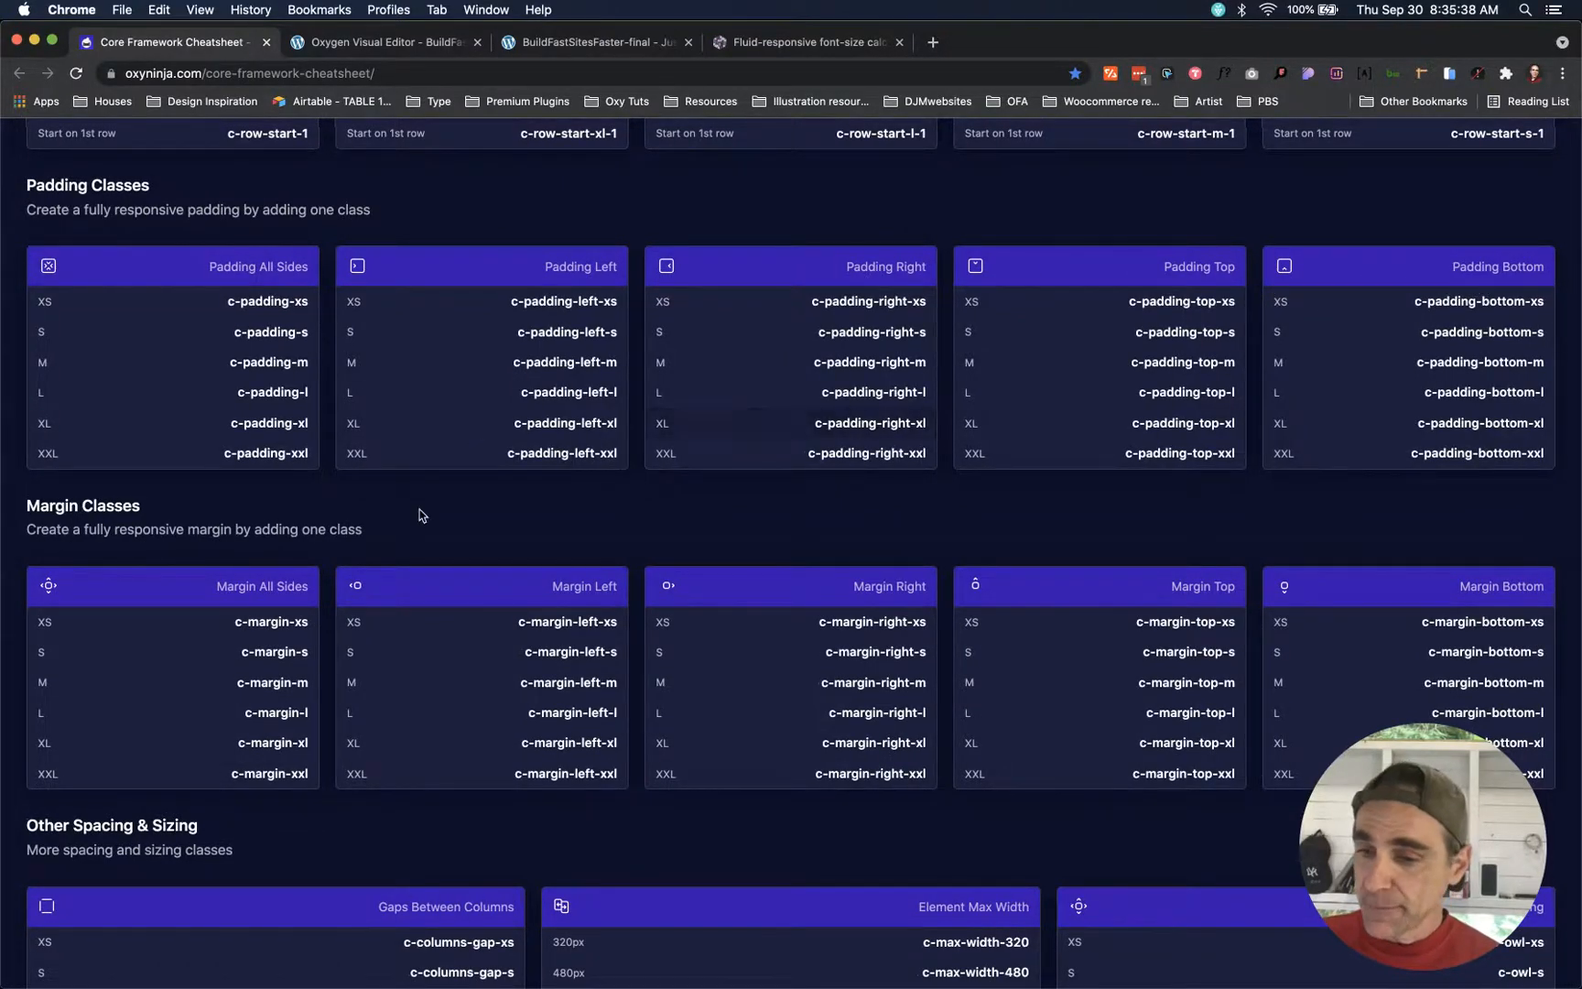
{"action": "scroll", "coordinate": [416, 517], "scroll_direction": "down", "scroll_amount": 5}
{"action": "scroll", "coordinate": [243, 489], "scroll_direction": "down", "scroll_amount": 10}
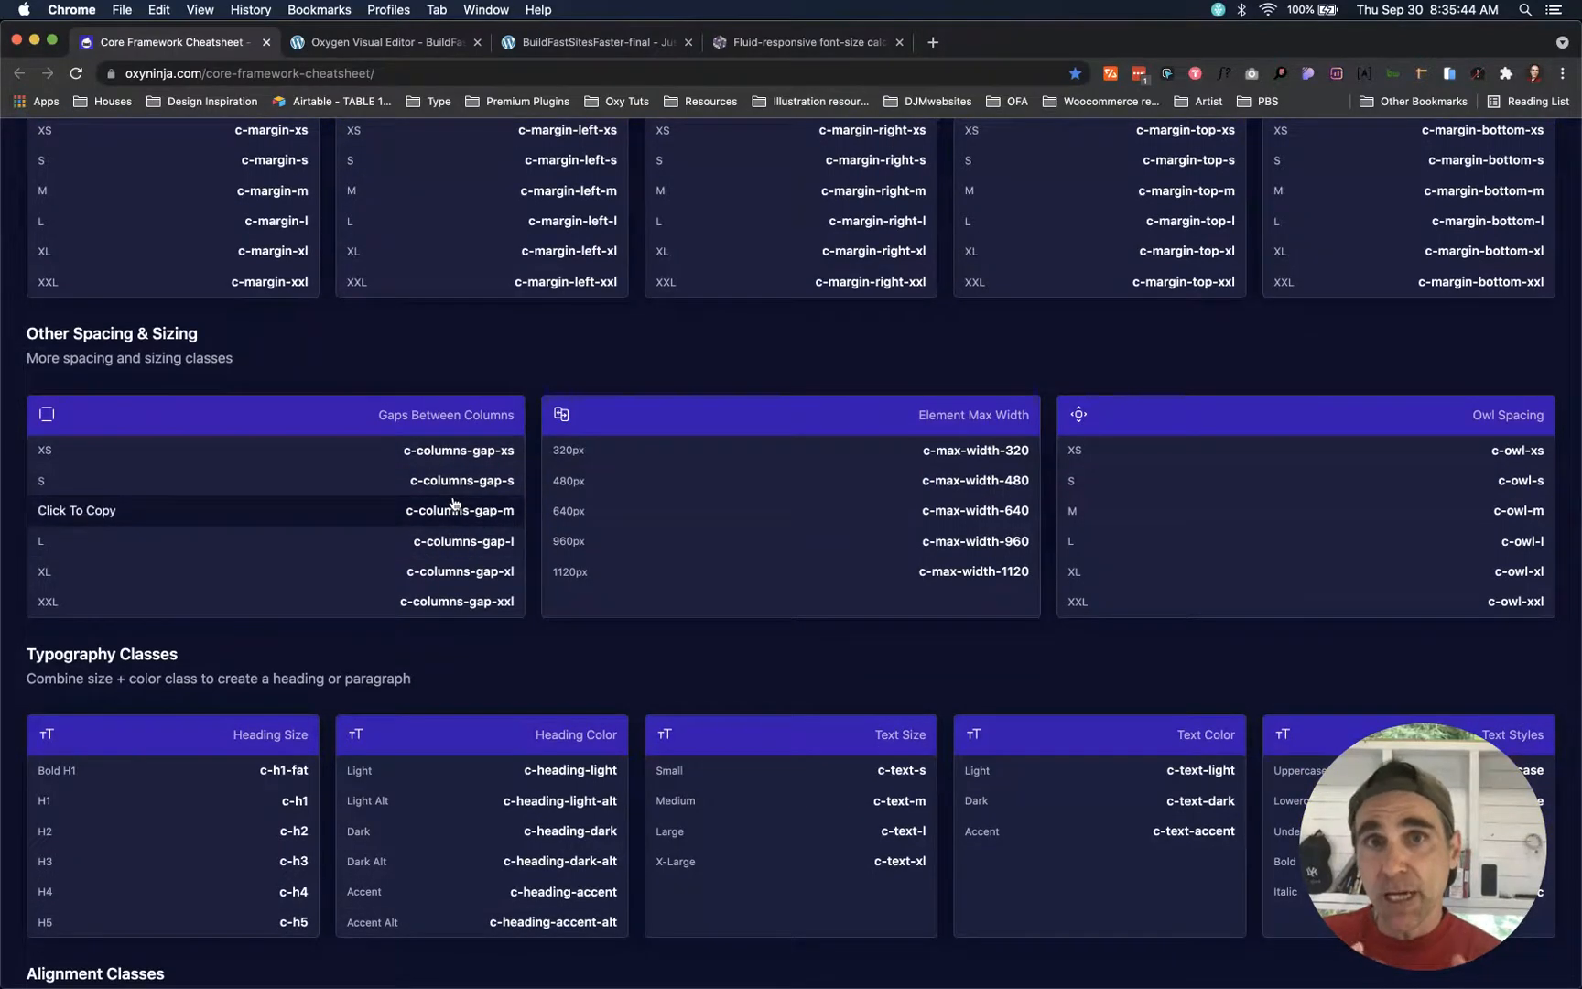
{"action": "scroll", "coordinate": [455, 504], "scroll_direction": "down", "scroll_amount": 10}
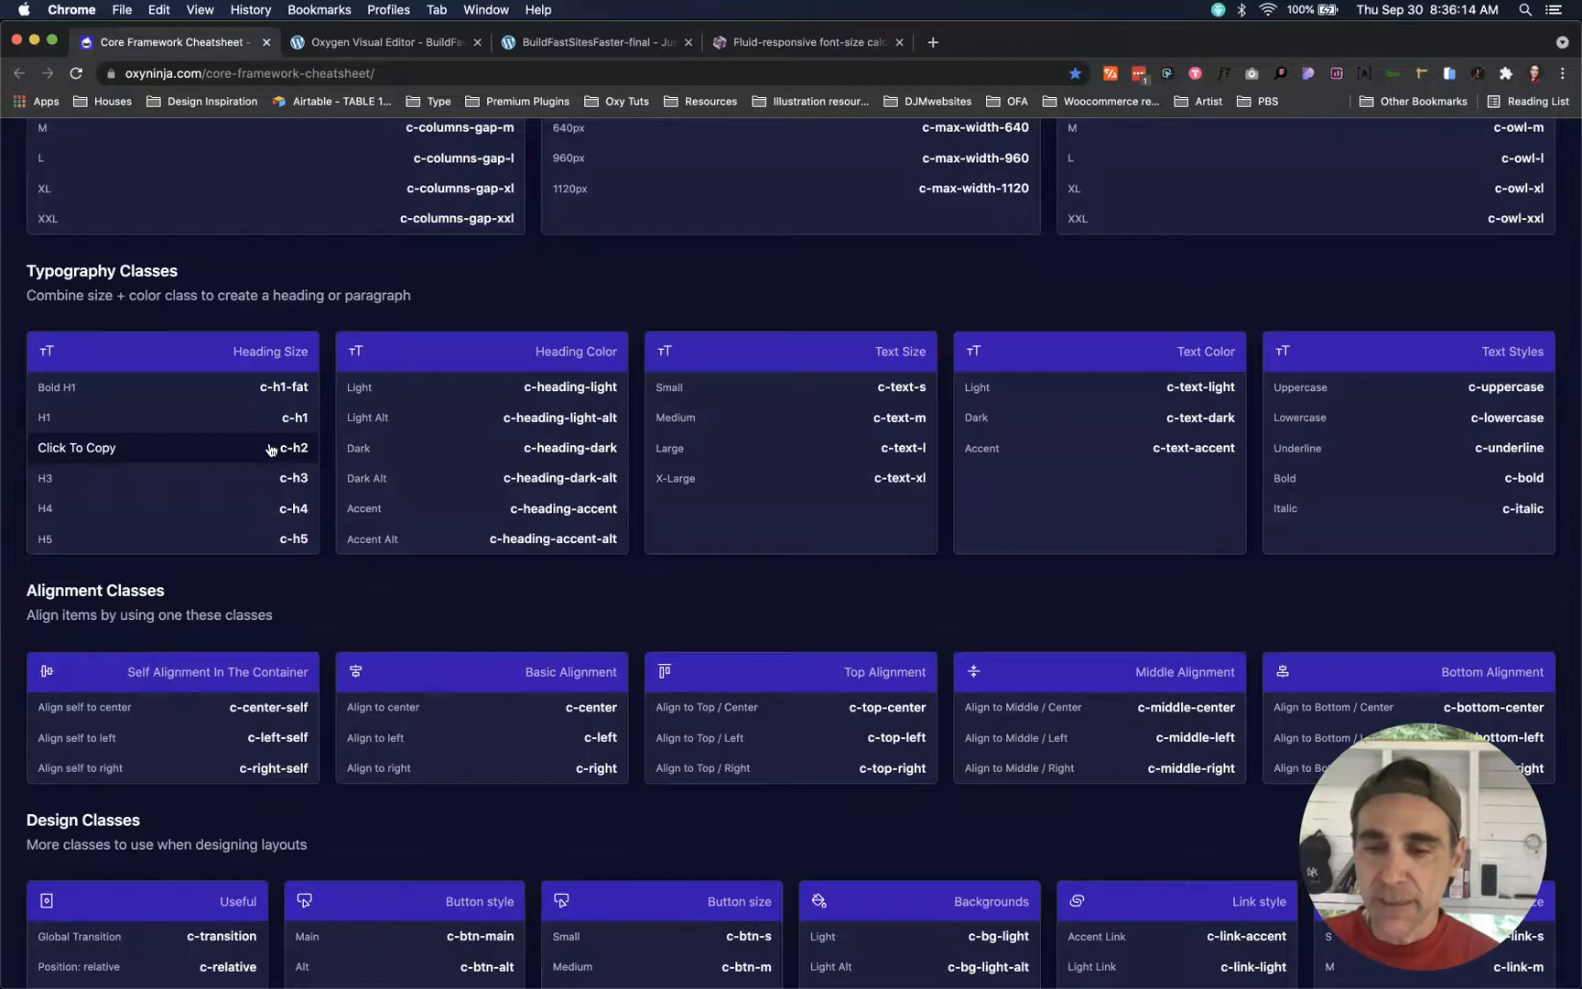
{"action": "scroll", "coordinate": [270, 449], "scroll_direction": "down", "scroll_amount": 5}
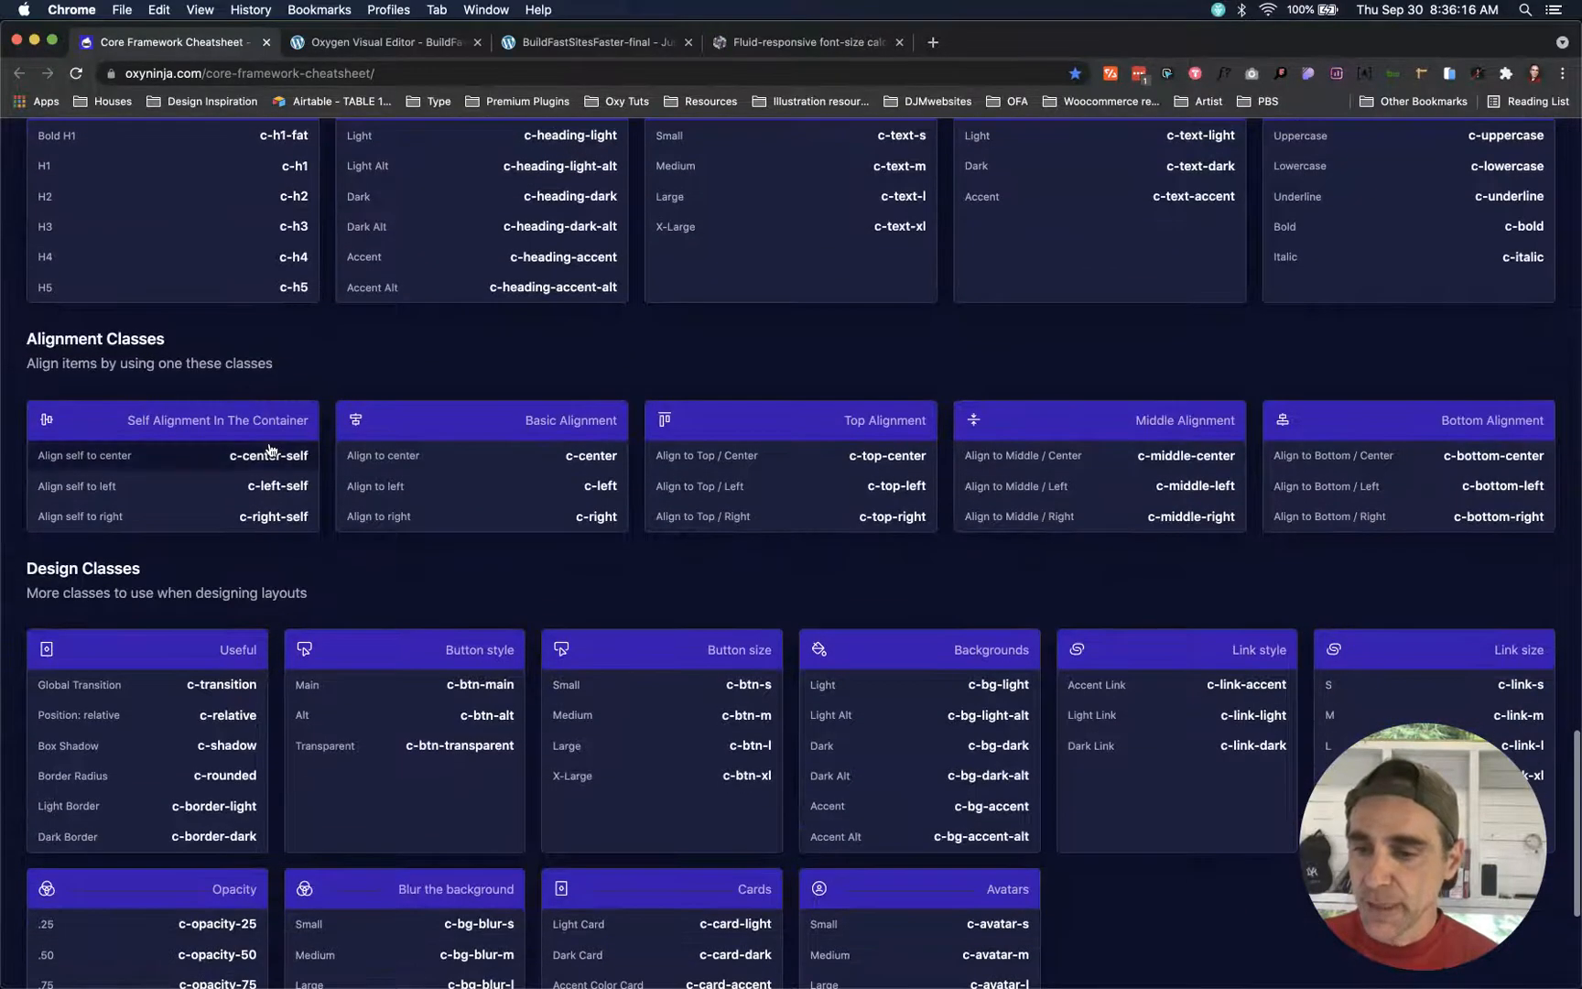
{"action": "scroll", "coordinate": [298, 495], "scroll_direction": "down", "scroll_amount": 5}
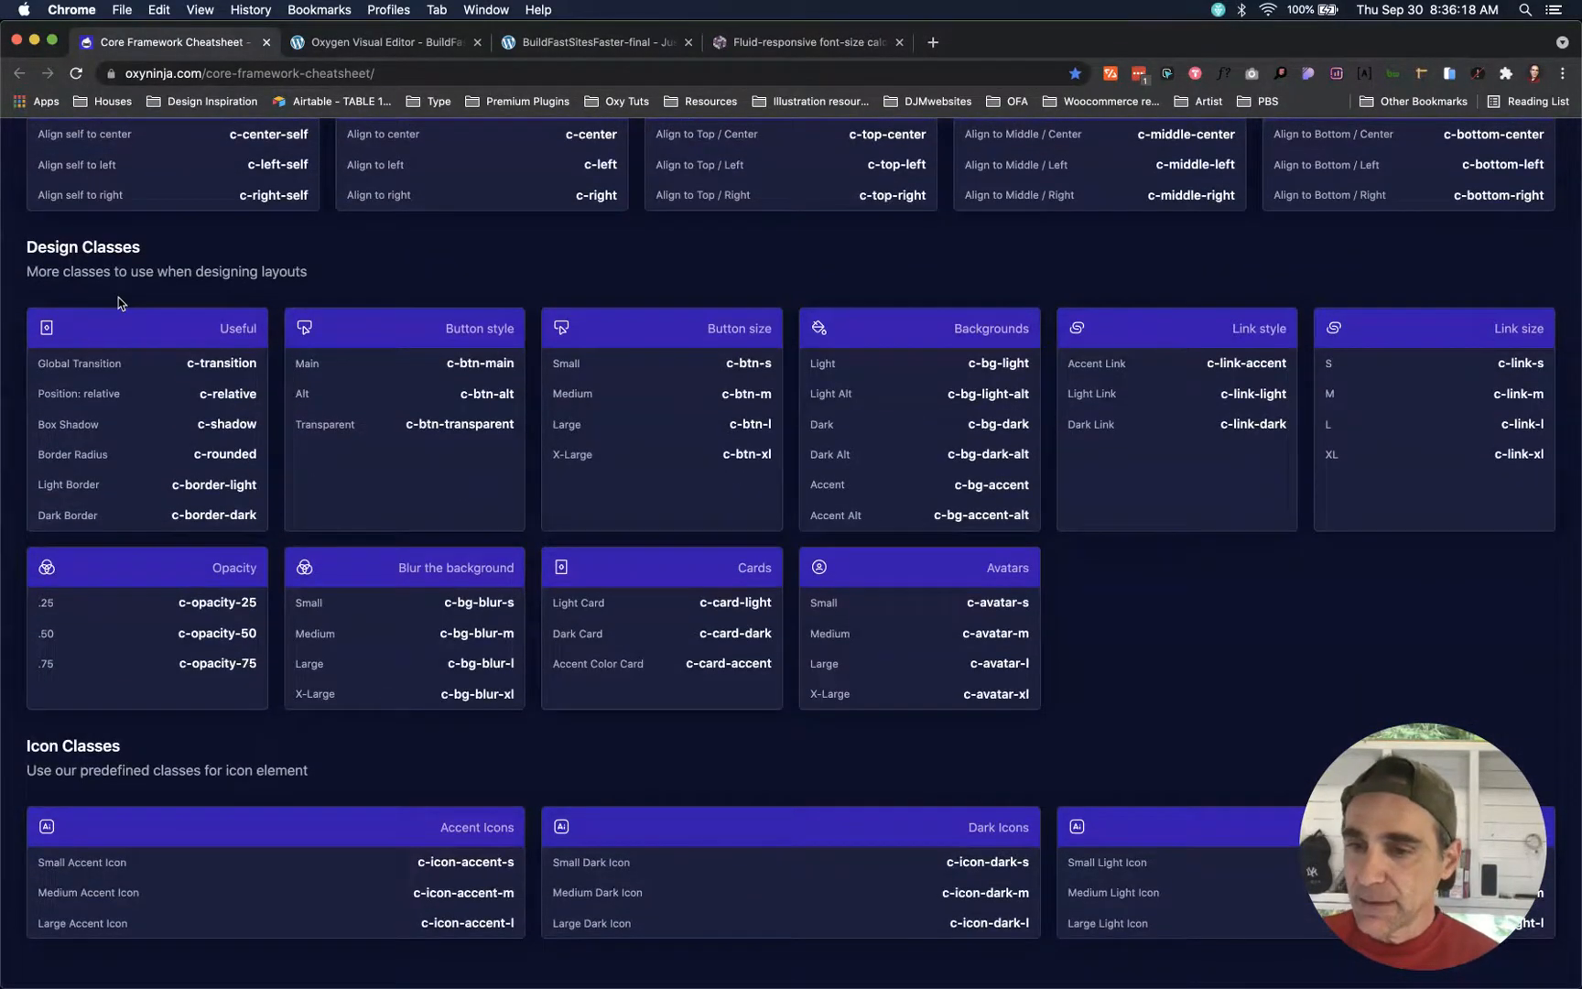
{"action": "scroll", "coordinate": [236, 492], "scroll_direction": "up", "scroll_amount": 15}
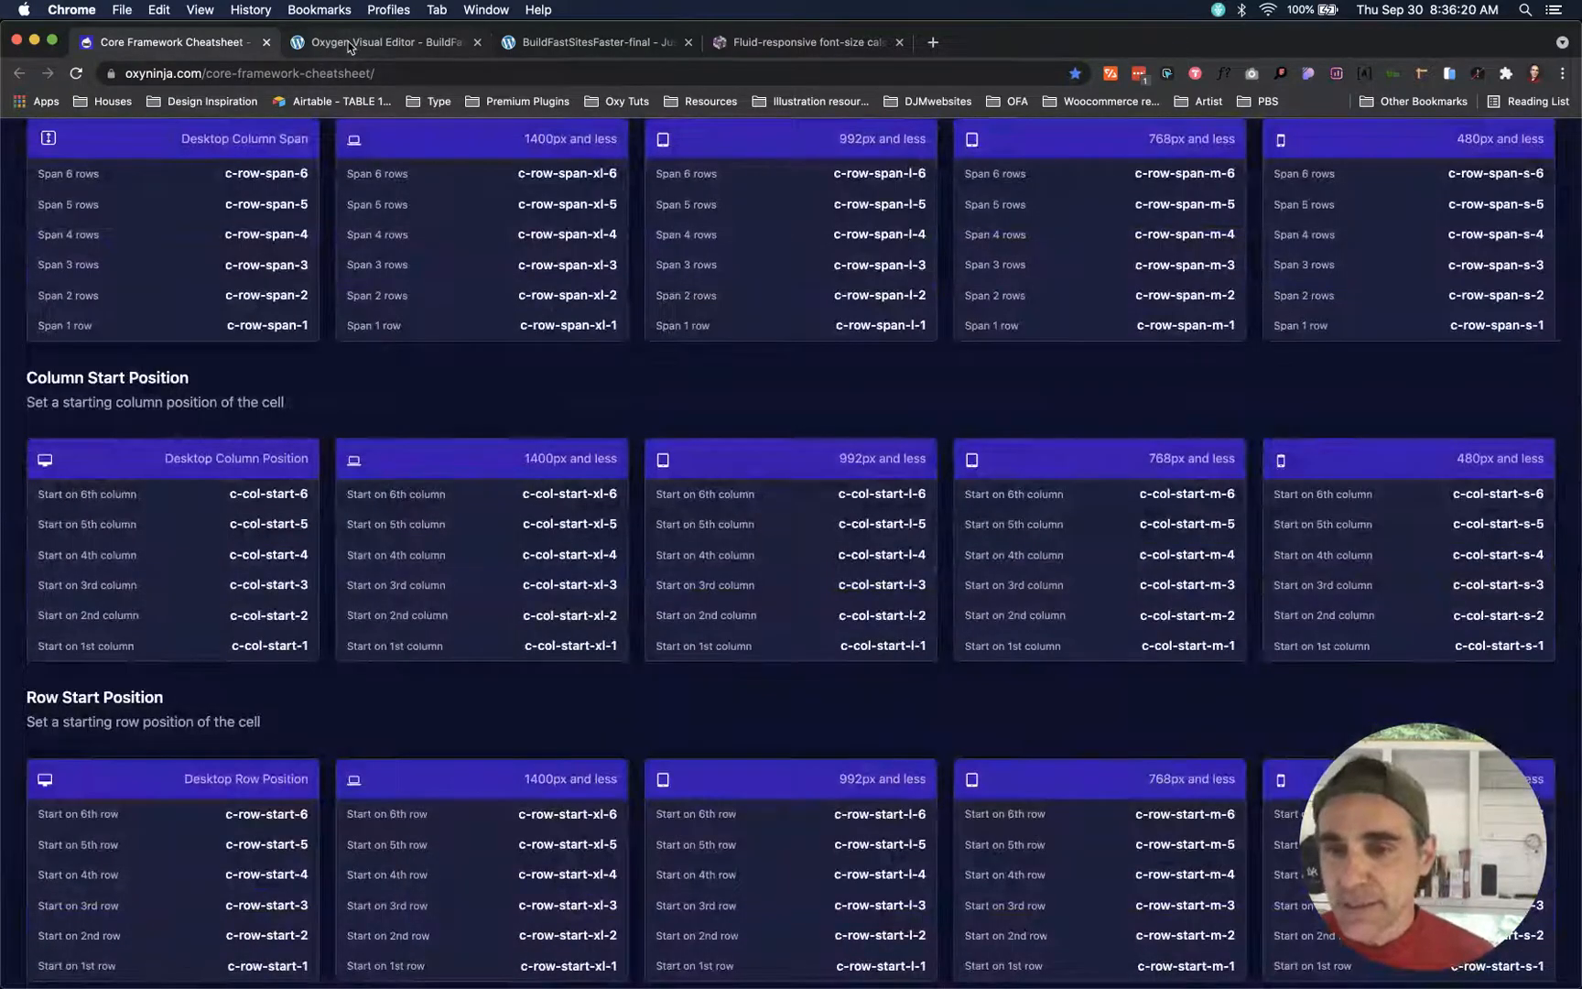
- Switch back to the Oxygen editor and set the Class Suggestions Limit to 20 in the editor settings
{"action": "left_click", "coordinate": [349, 44]}
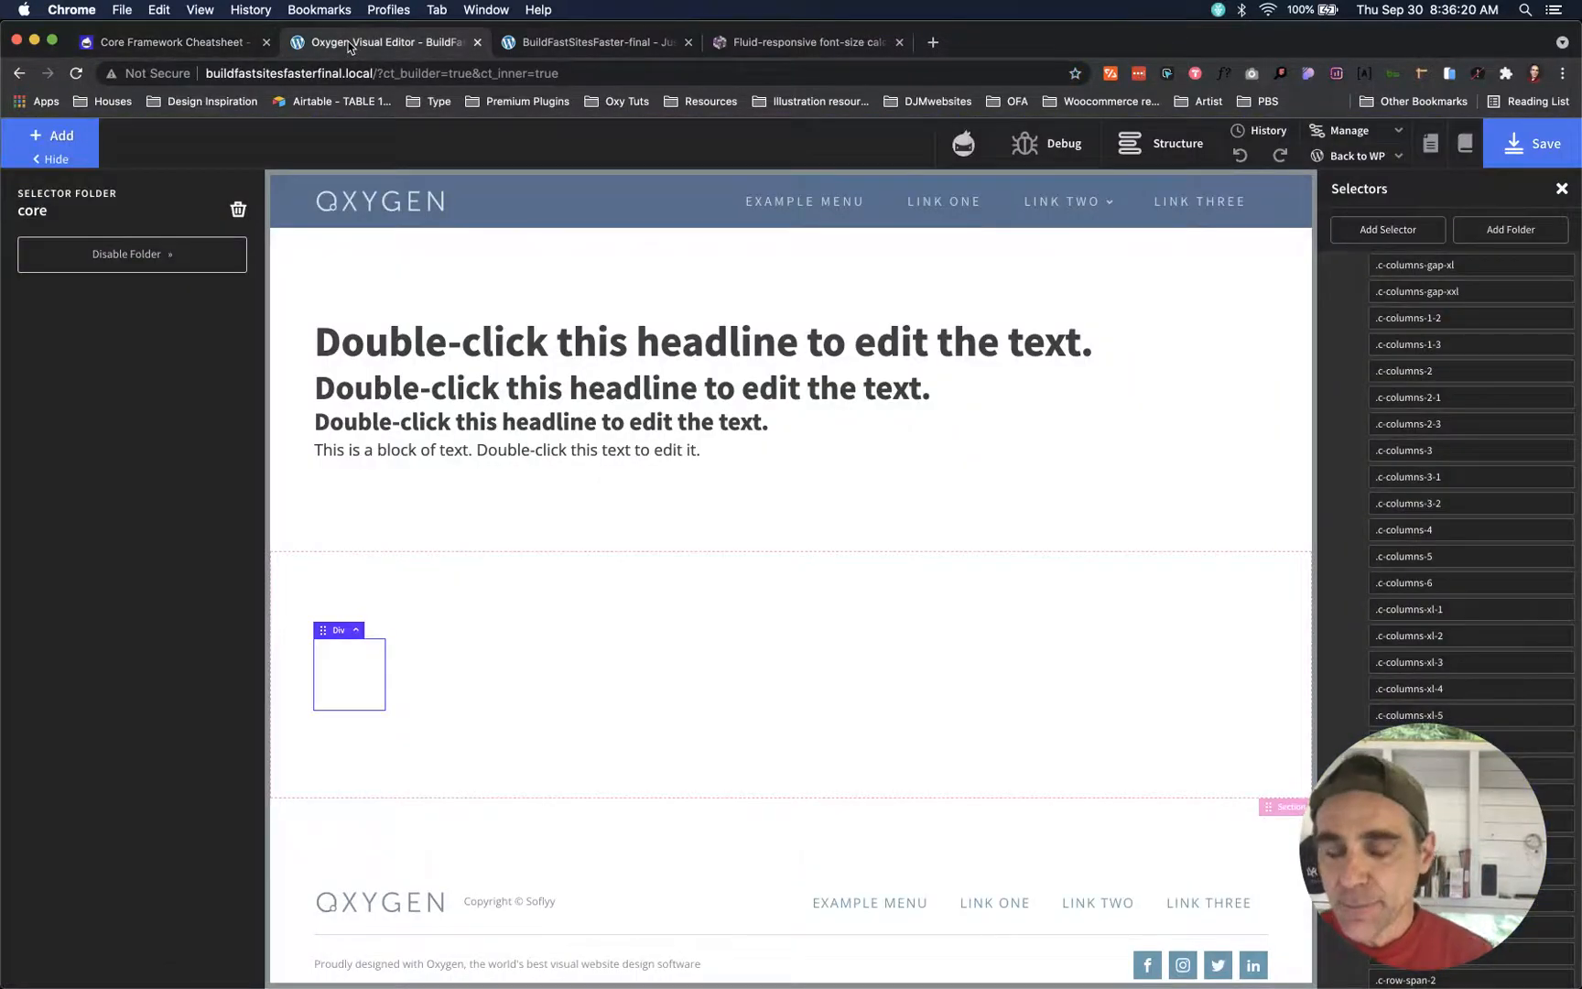
{"action": "left_click", "coordinate": [364, 672]}
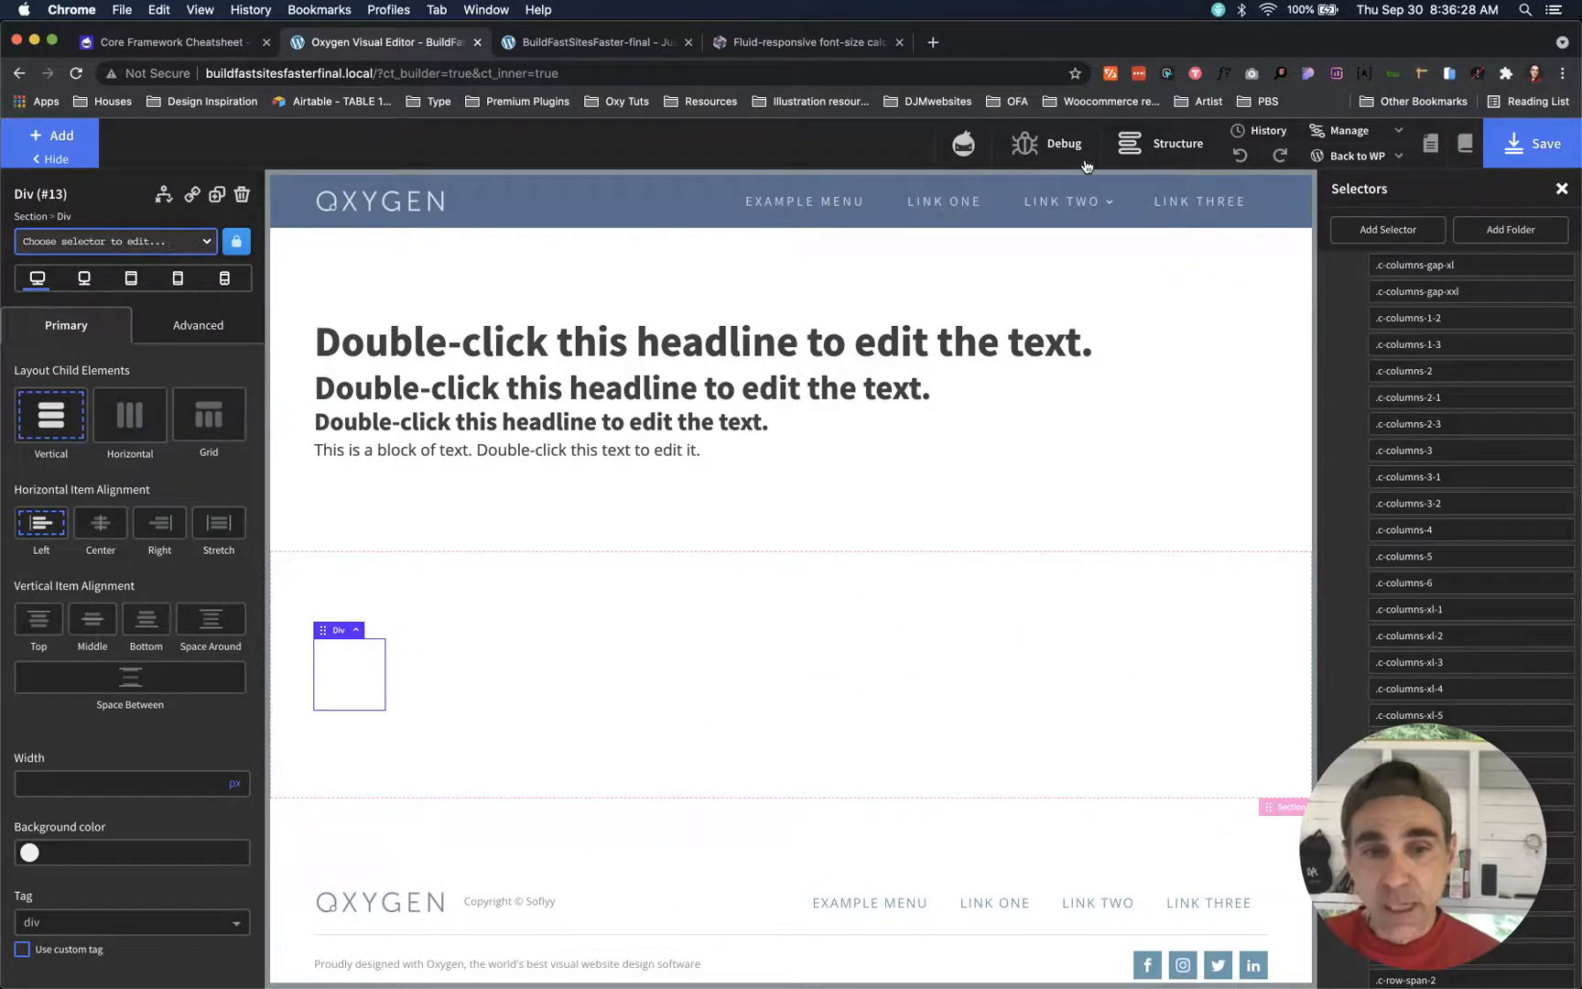
{"action": "left_click", "coordinate": [1380, 133]}
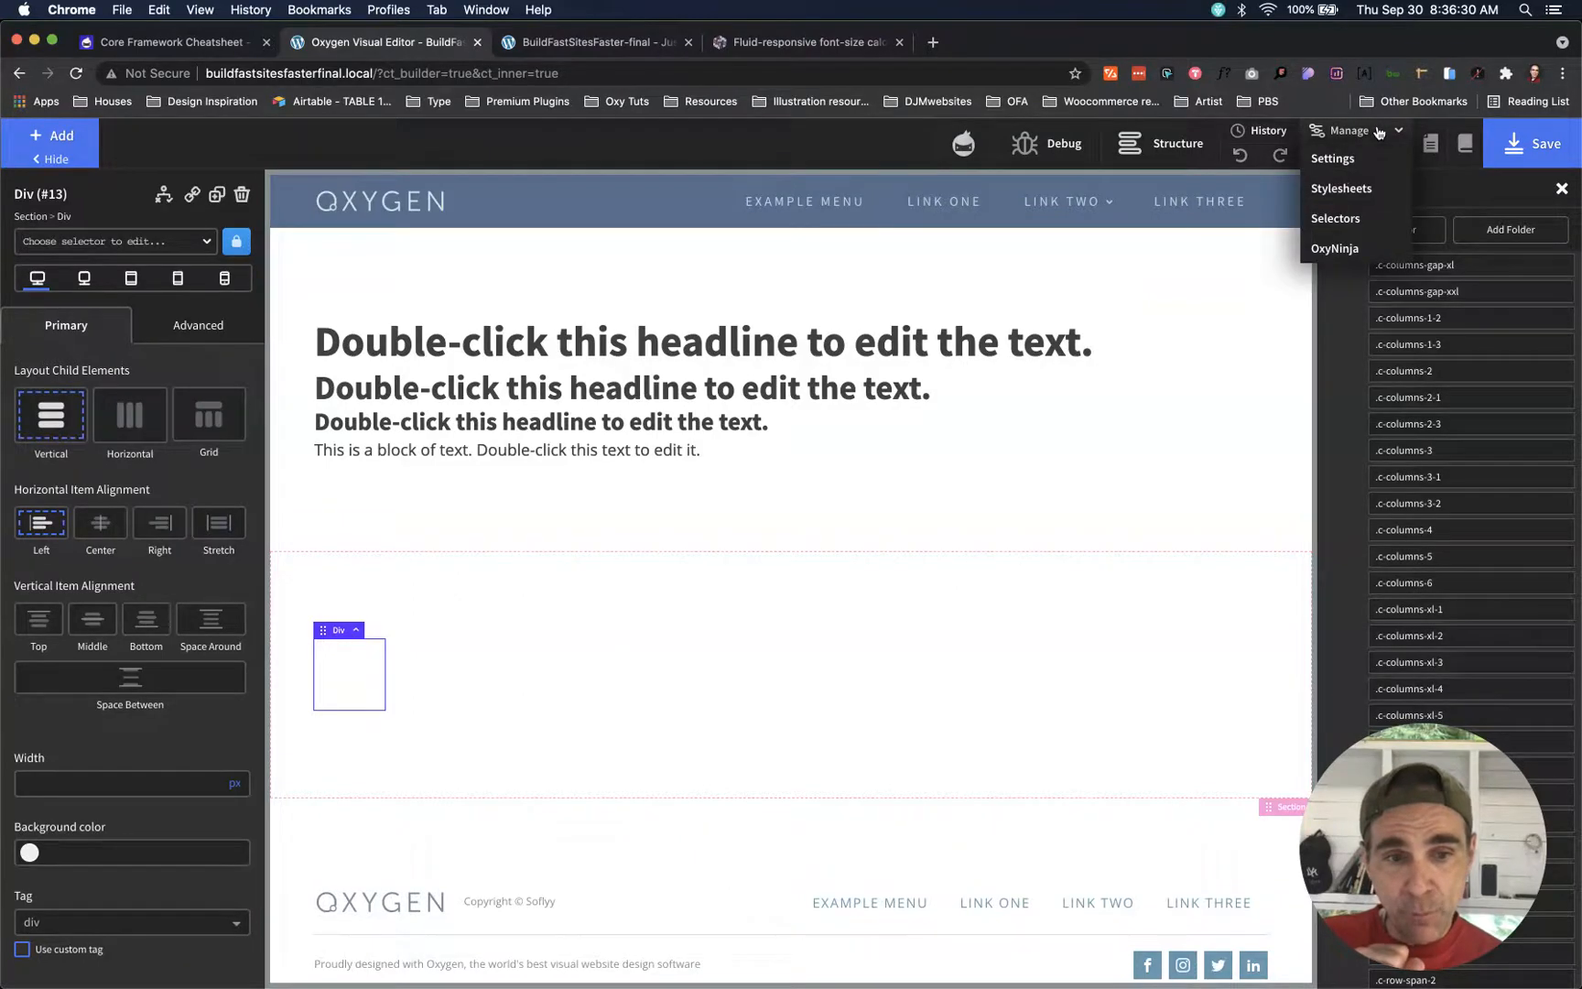
{"action": "left_click", "coordinate": [1333, 161]}
{"action": "left_click", "coordinate": [1346, 233]}
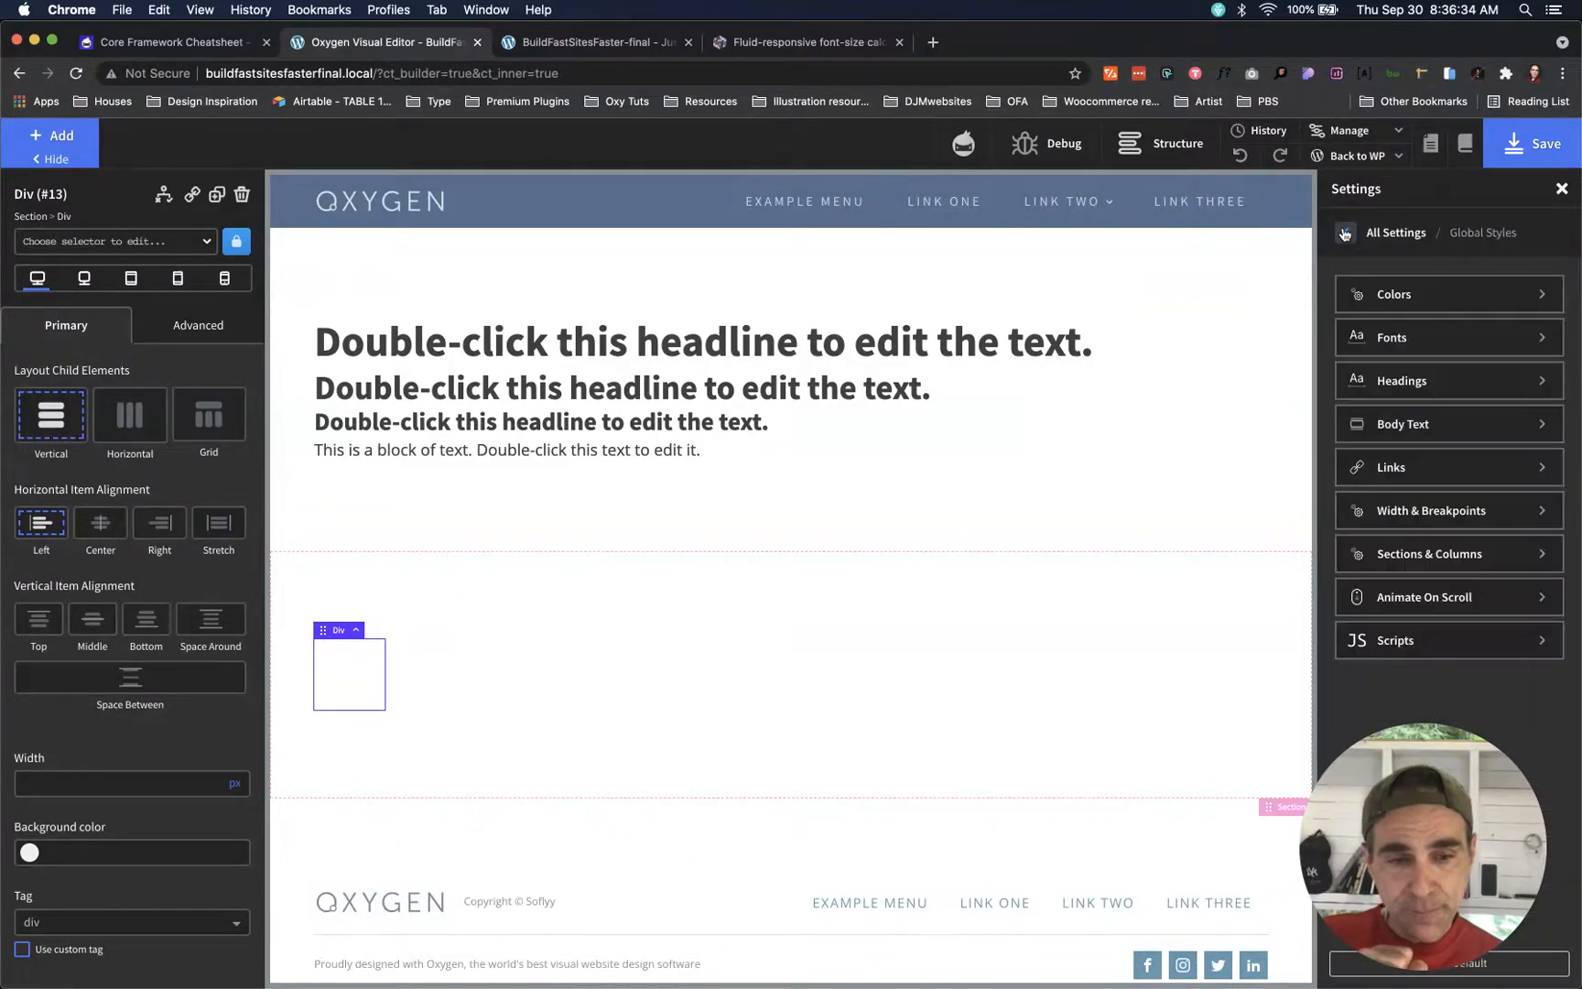
{"action": "left_click", "coordinate": [1344, 234]}
{"action": "left_click", "coordinate": [1369, 289]}
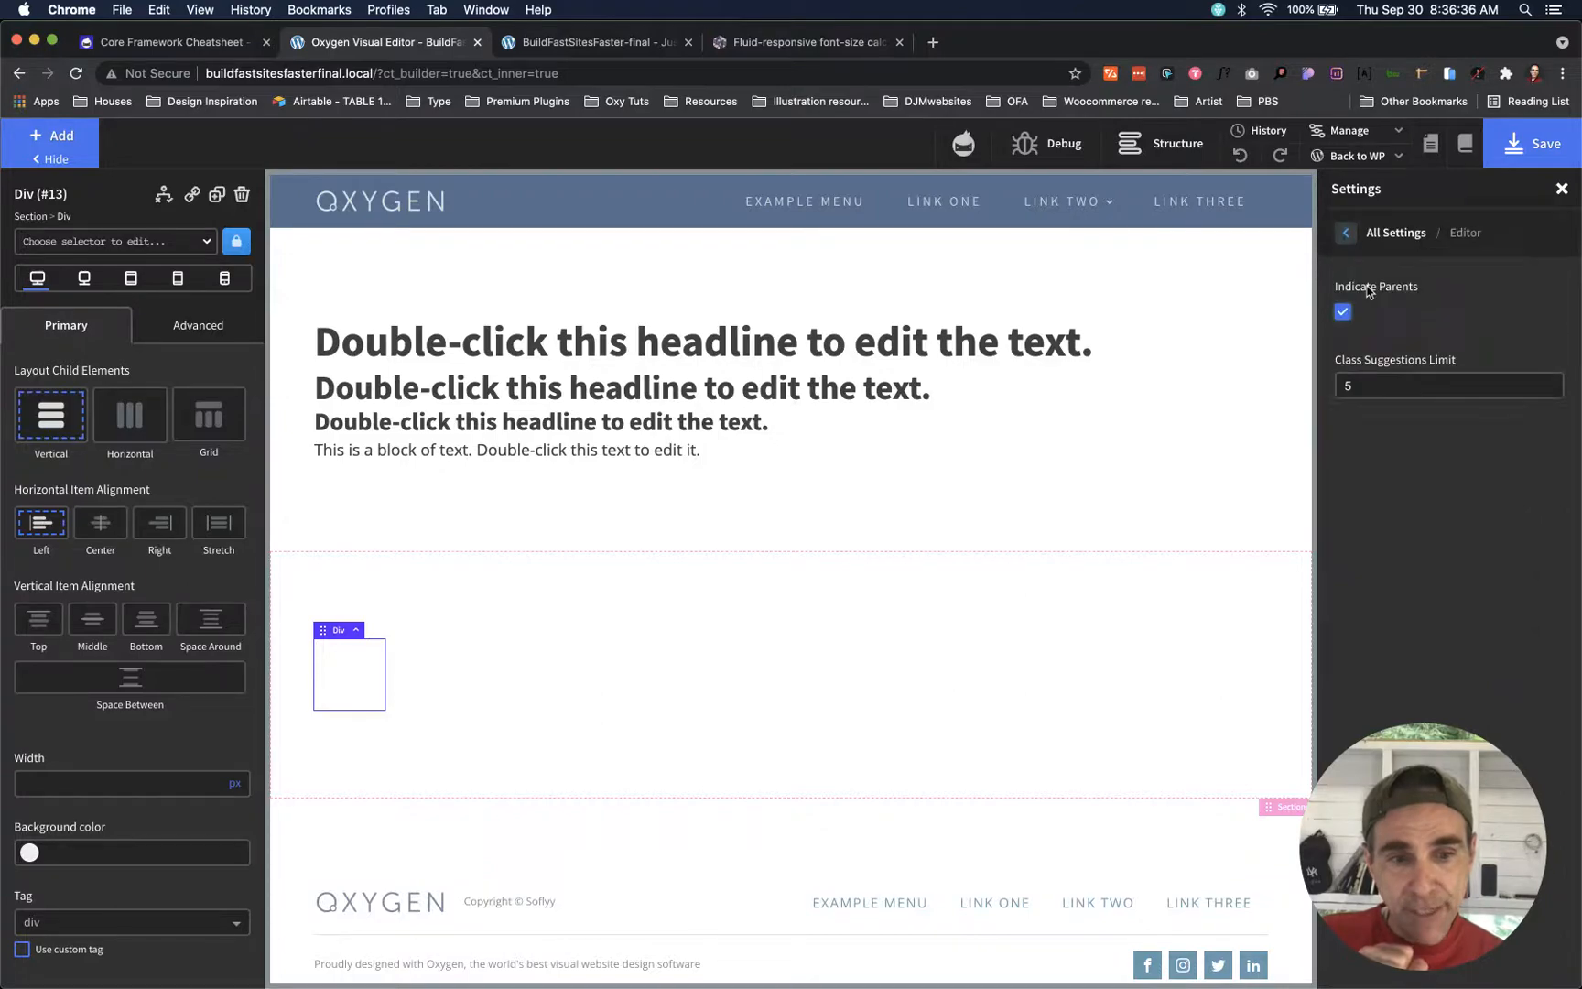
{"action": "left_click", "coordinate": [1385, 385]}
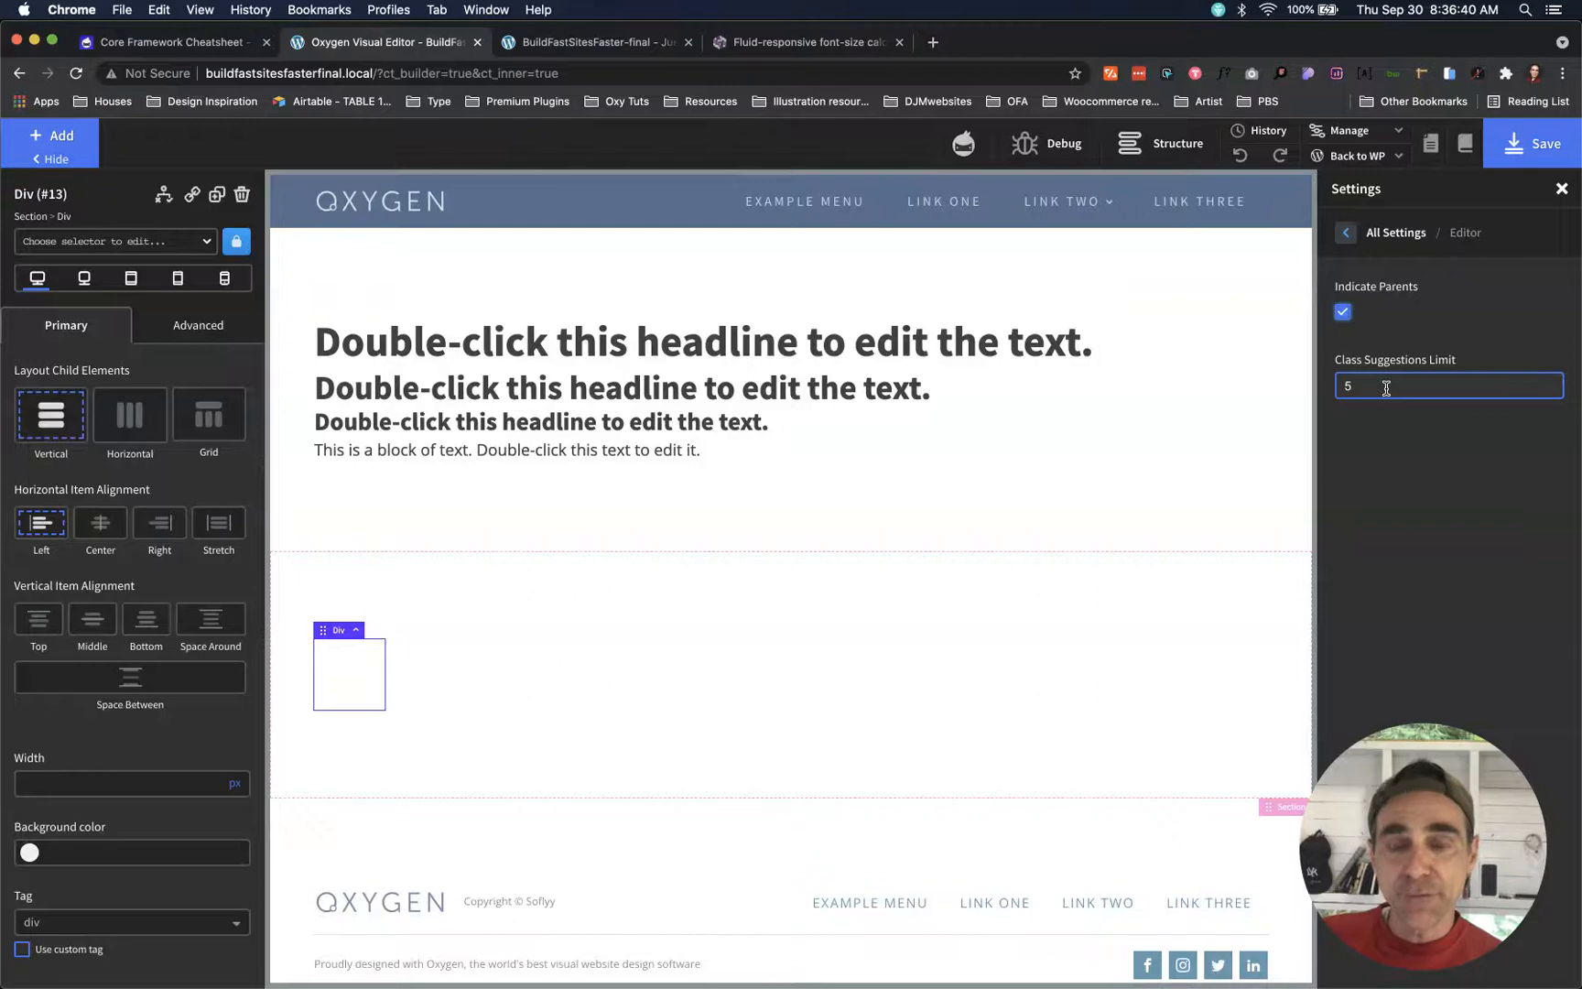
{"action": "double_click", "coordinate": [1363, 389]}
{"action": "type", "text": "20"}
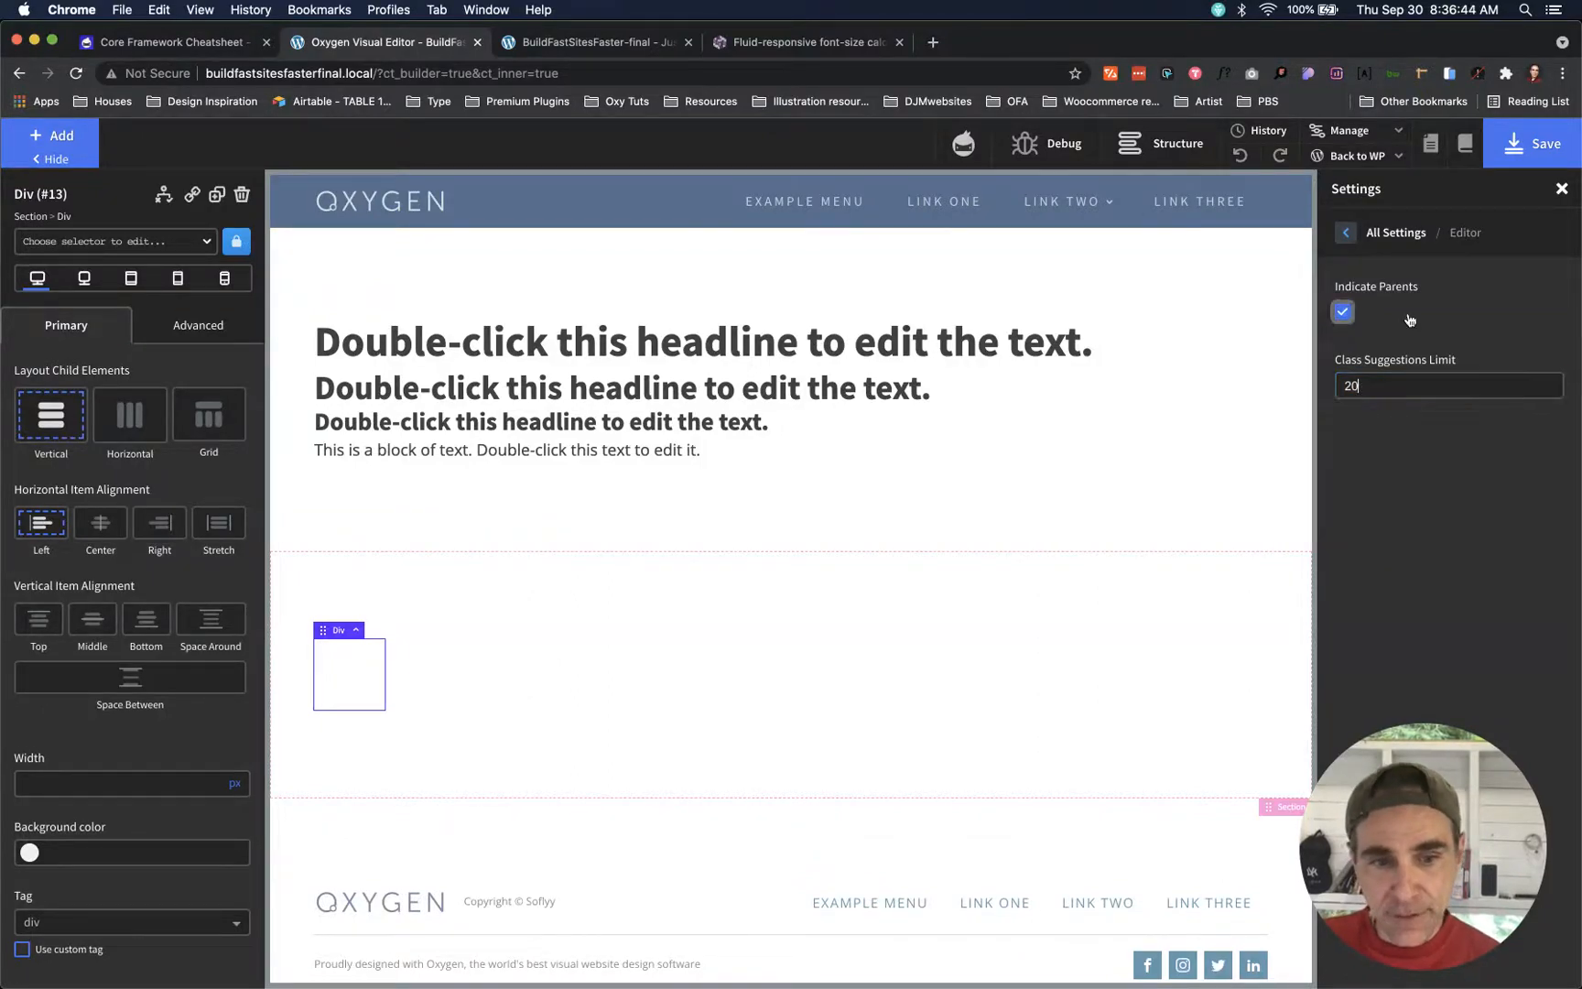
- Rename the new lower section in the page structure as CARD SECTION
{"action": "left_click", "coordinate": [1126, 146]}
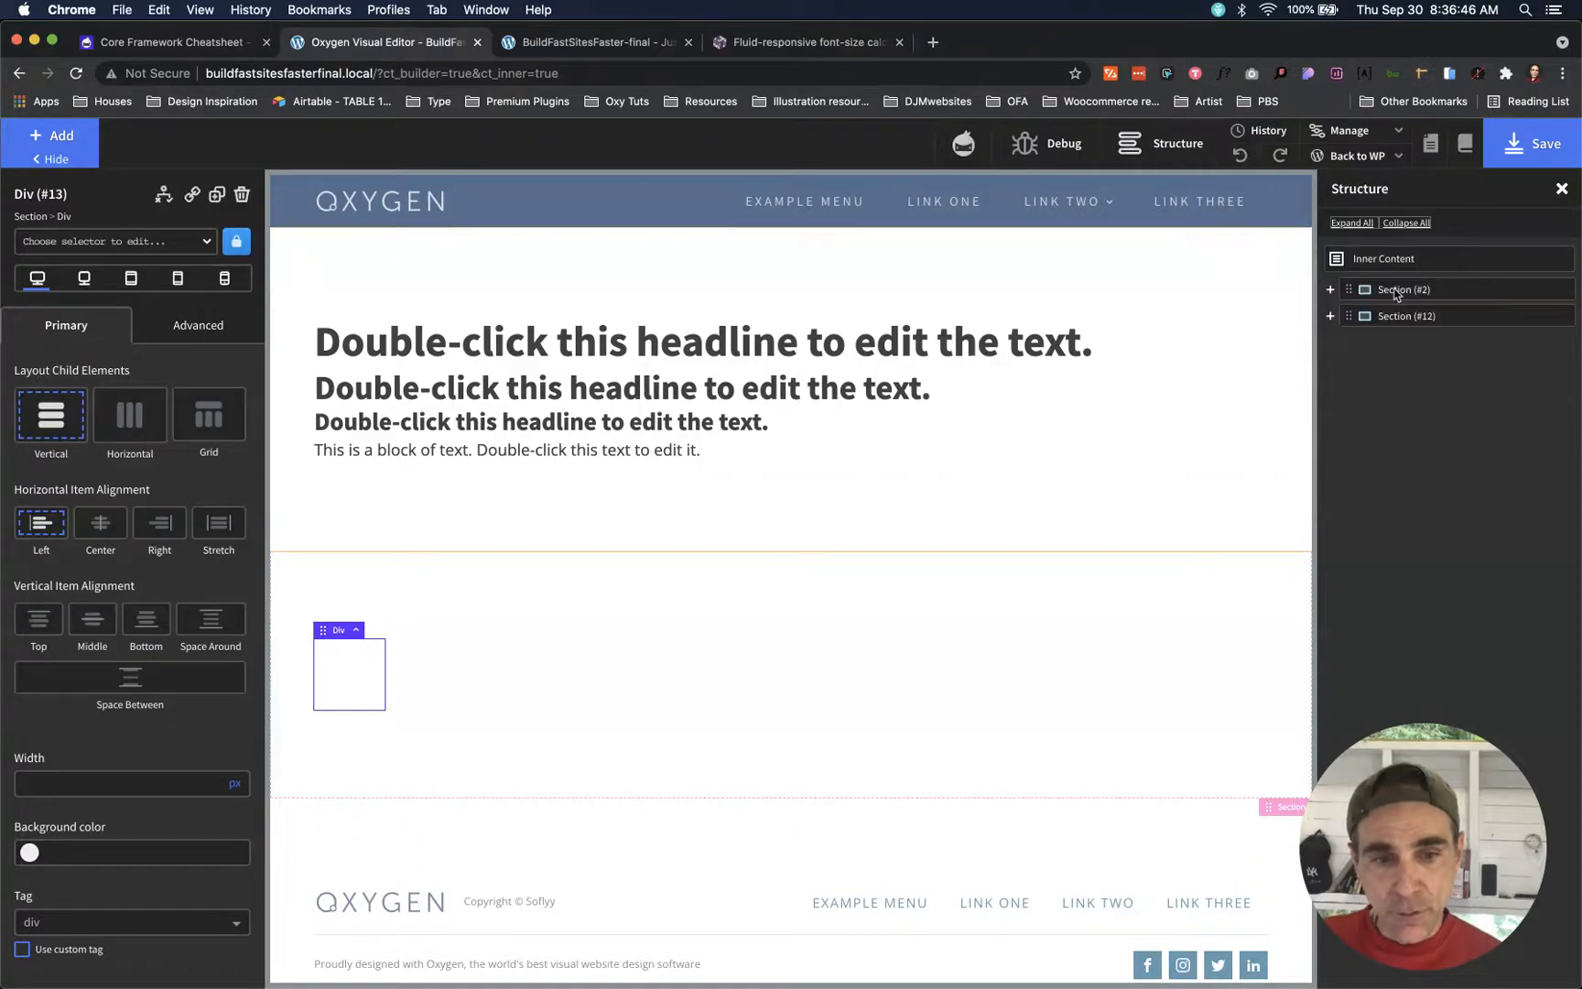
{"action": "left_click", "coordinate": [1408, 318]}
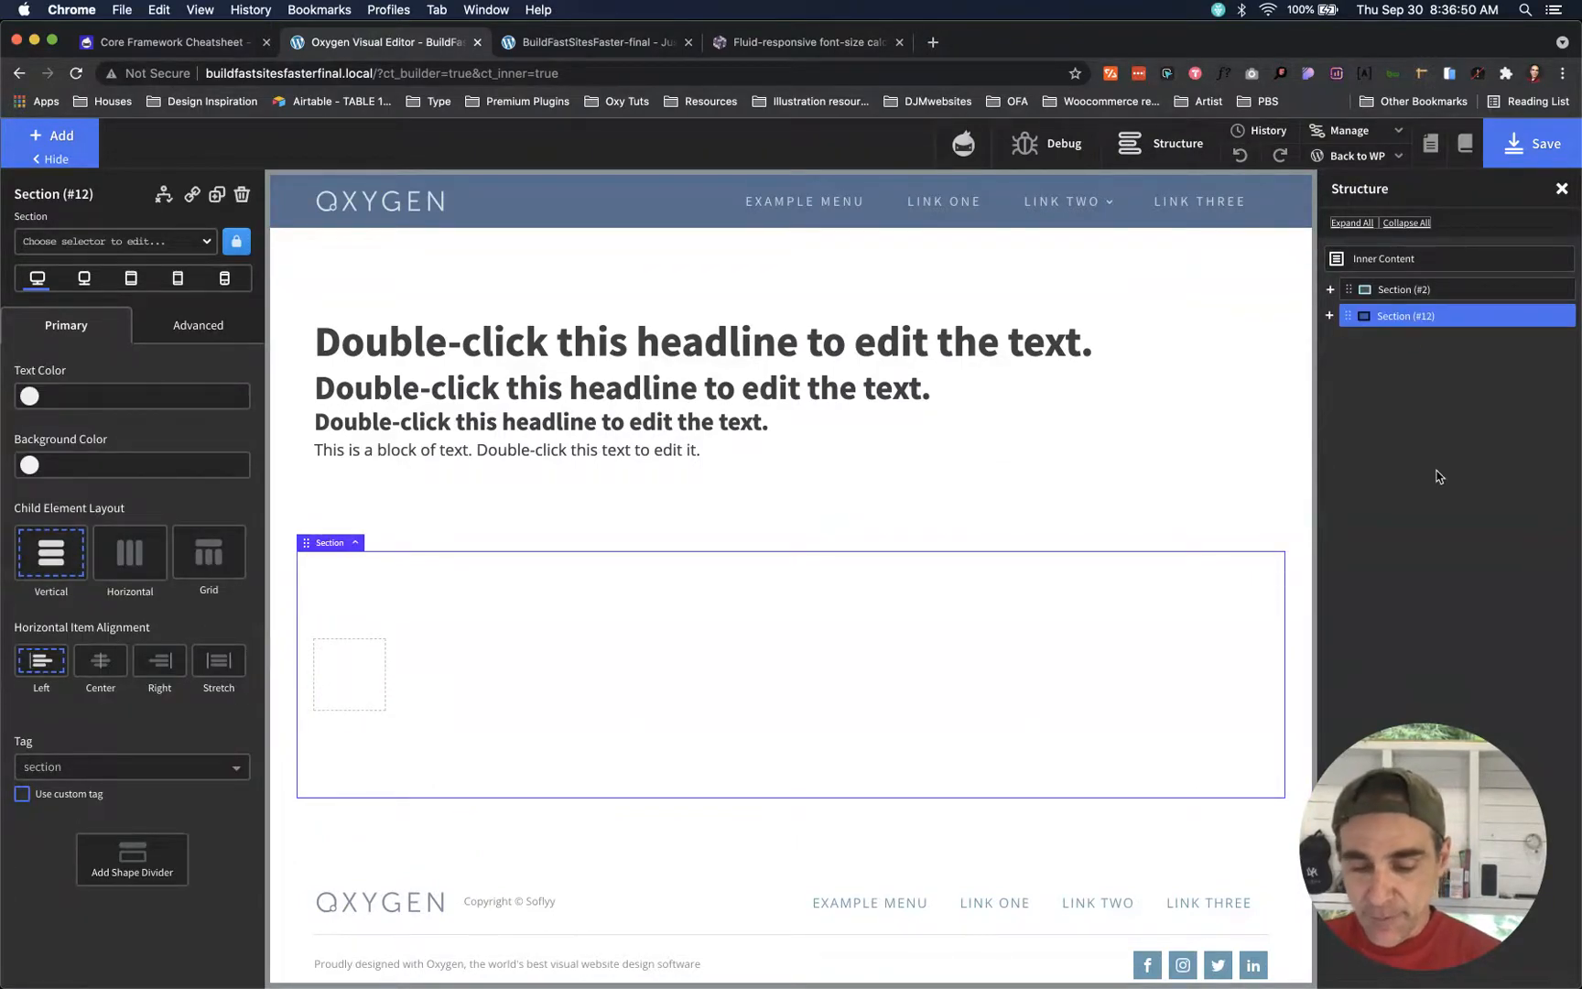
{"action": "key", "text": "F2"}
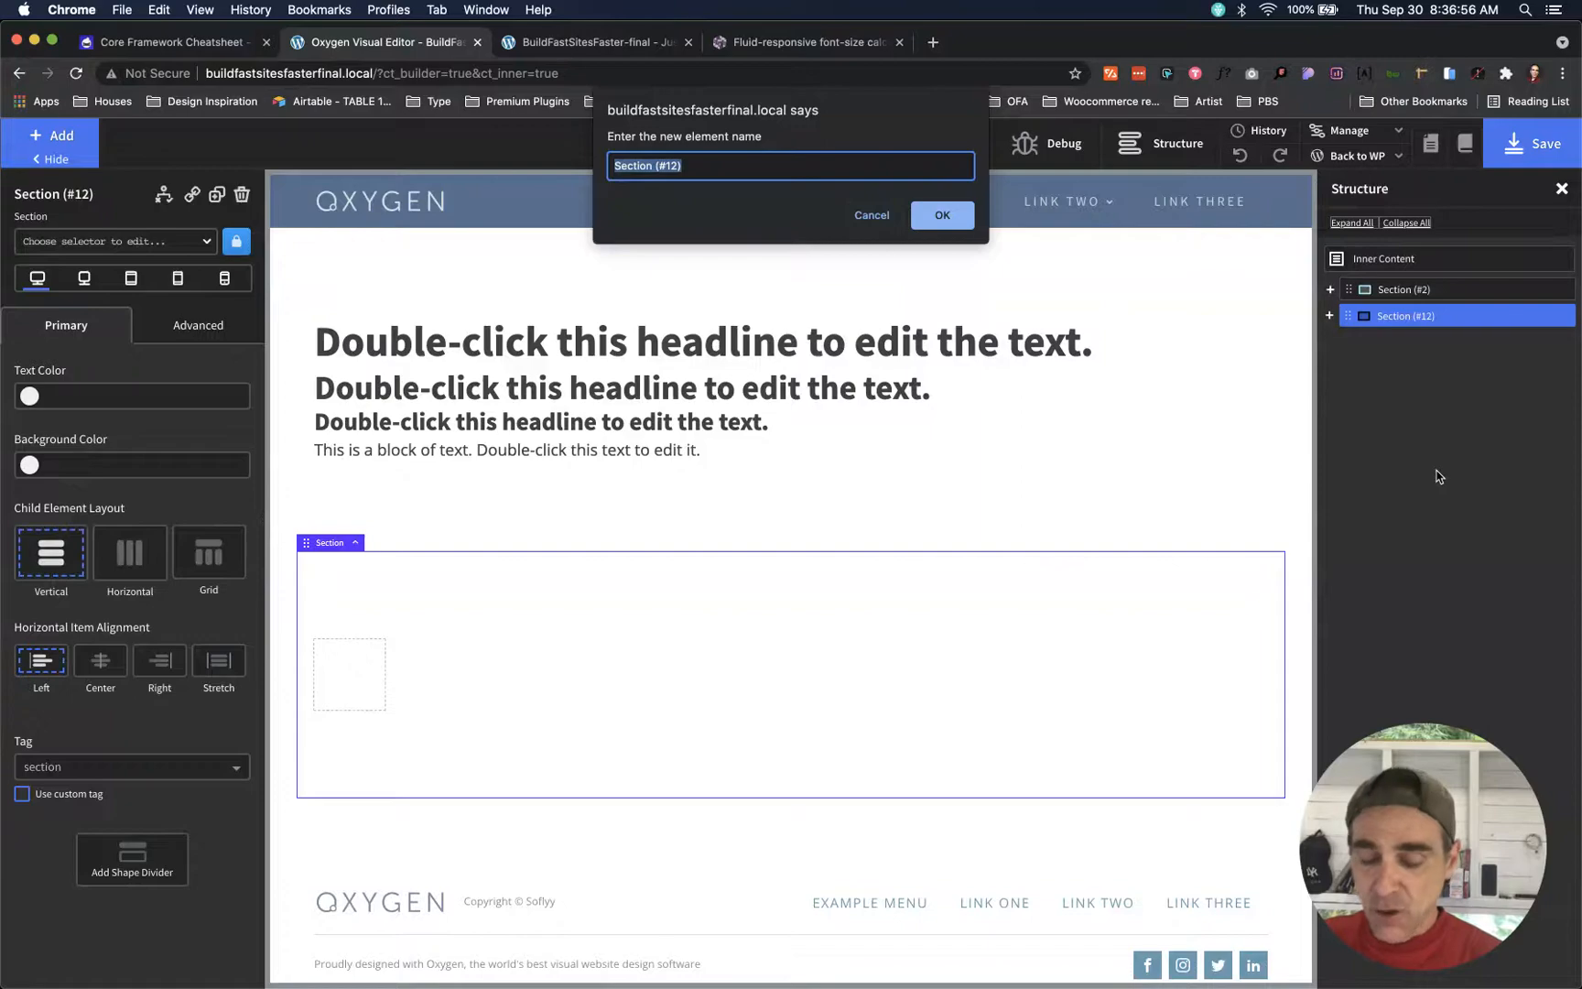
{"action": "type", "text": "C"}
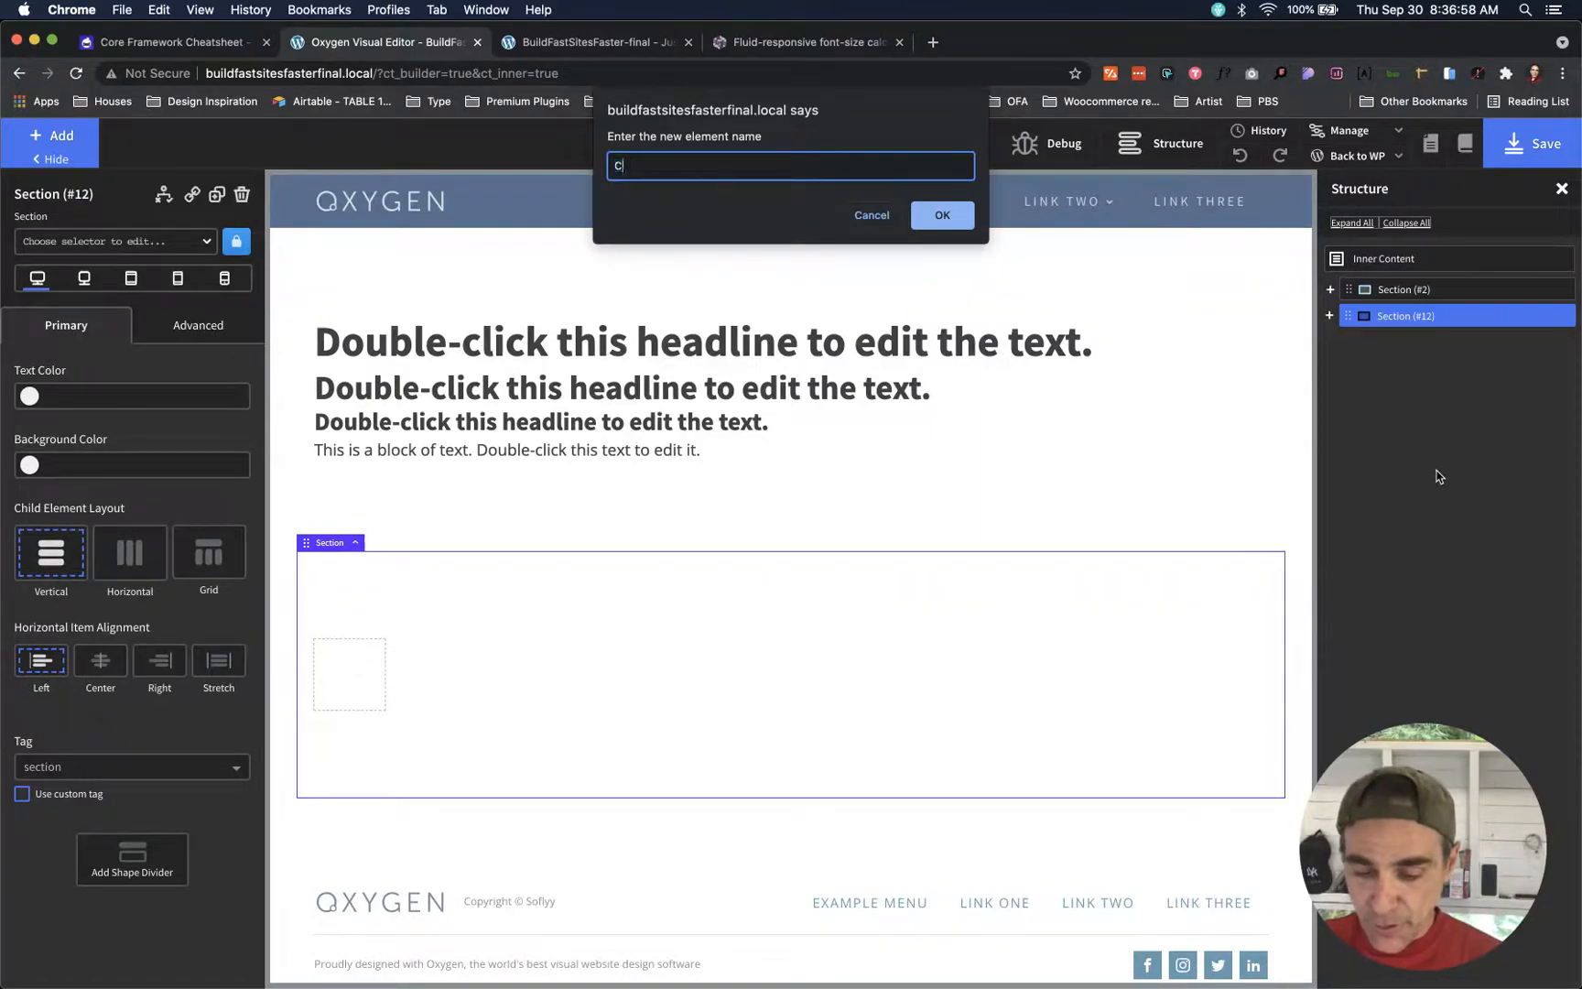
{"action": "type", "text": "ARD SECTION"}
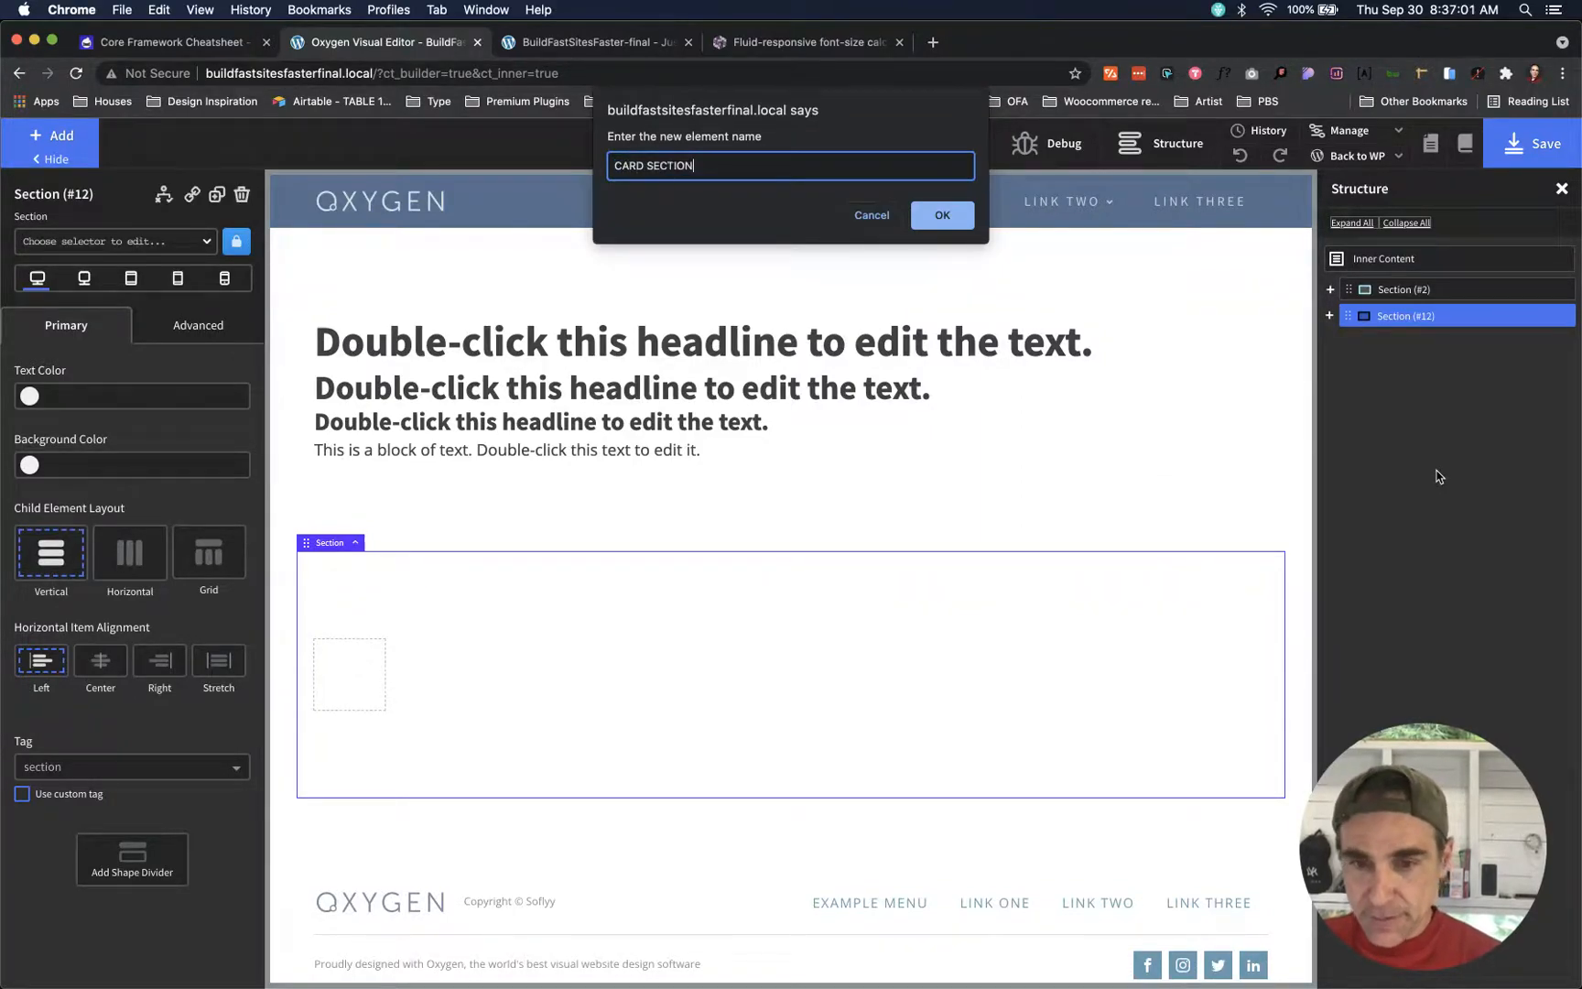
{"action": "key", "text": "Return"}
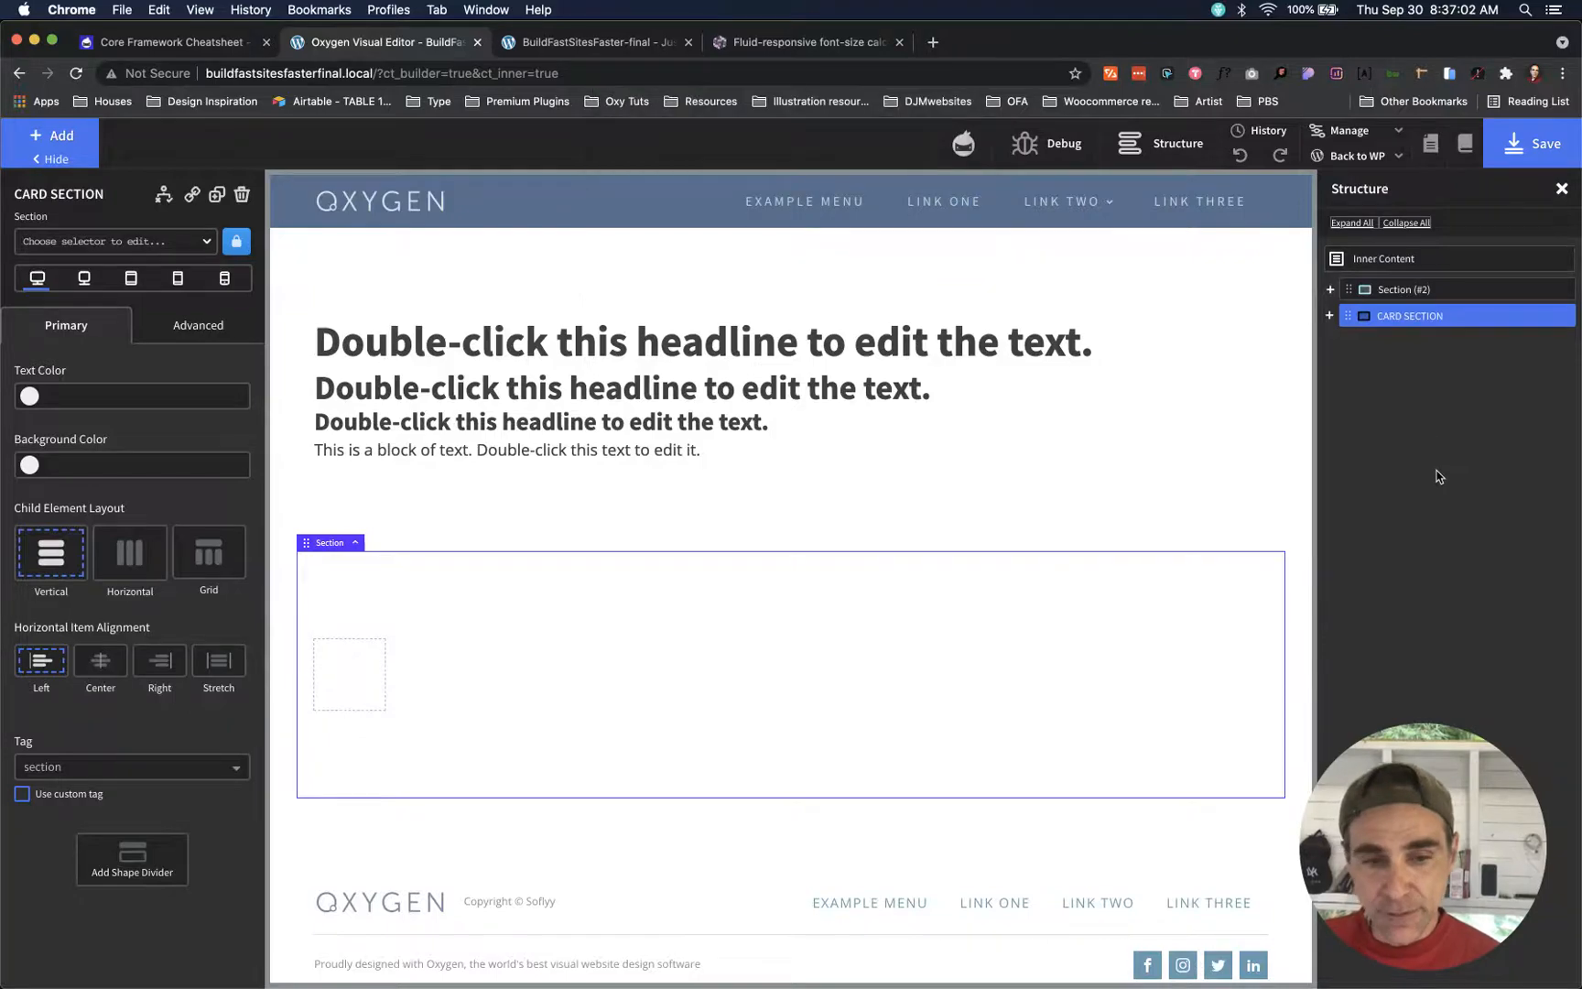
- Rename the div inside CARD SECTION as GRID 3 WRAPPER
{"action": "left_click", "coordinate": [1329, 315]}
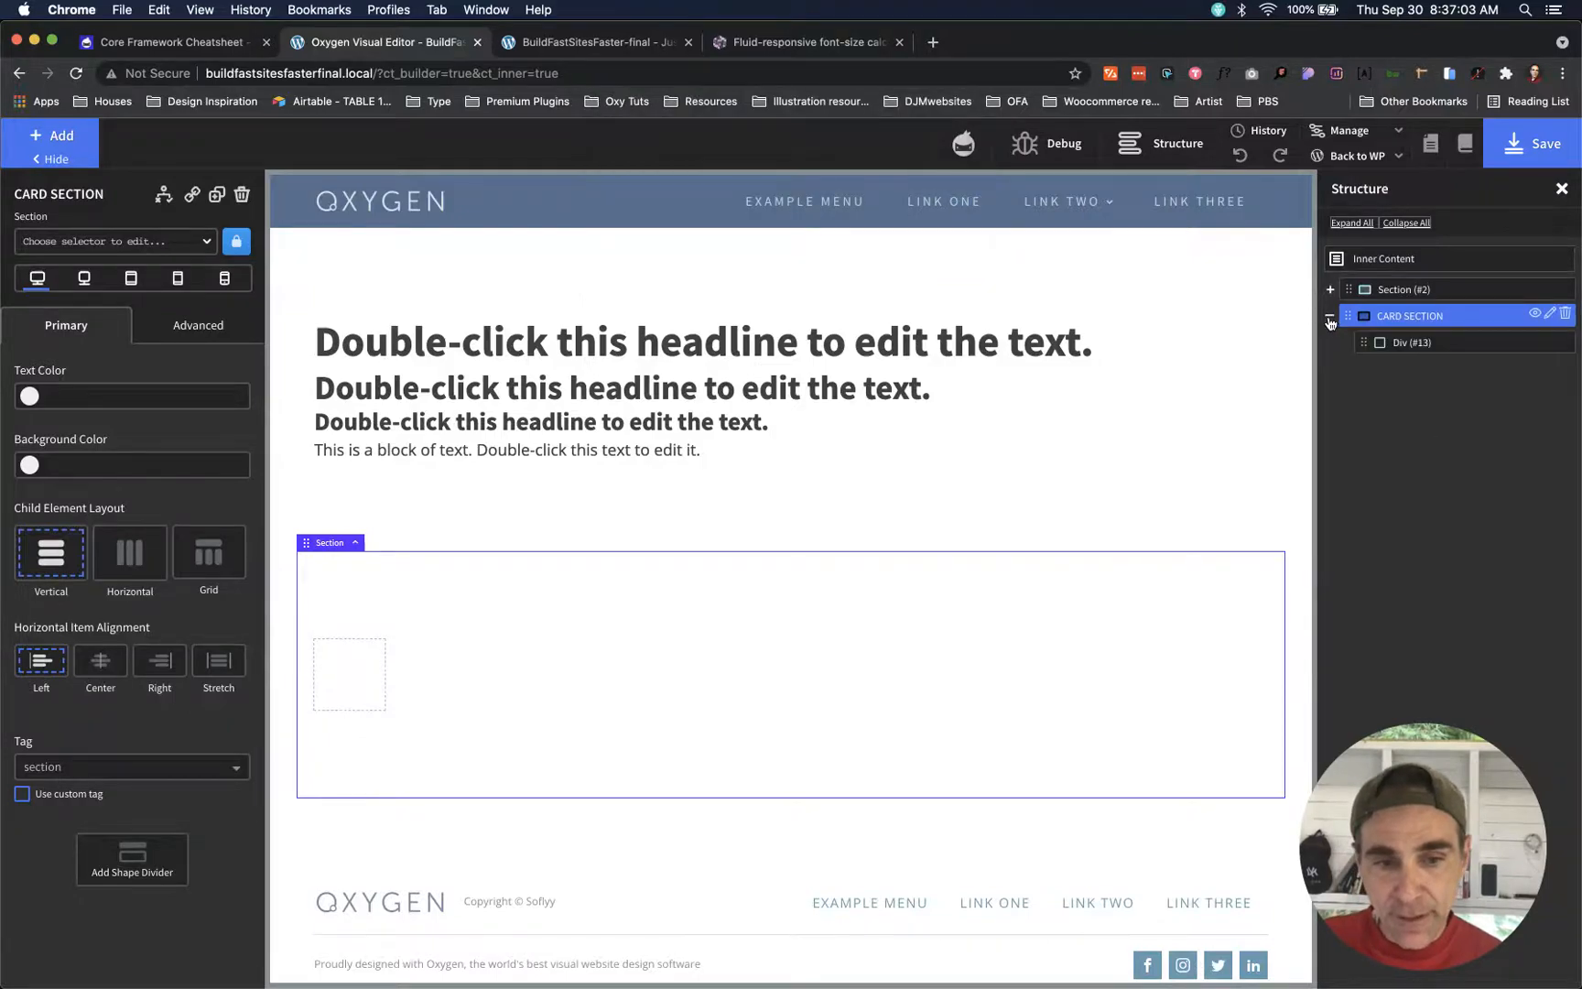
{"action": "left_click", "coordinate": [1414, 346]}
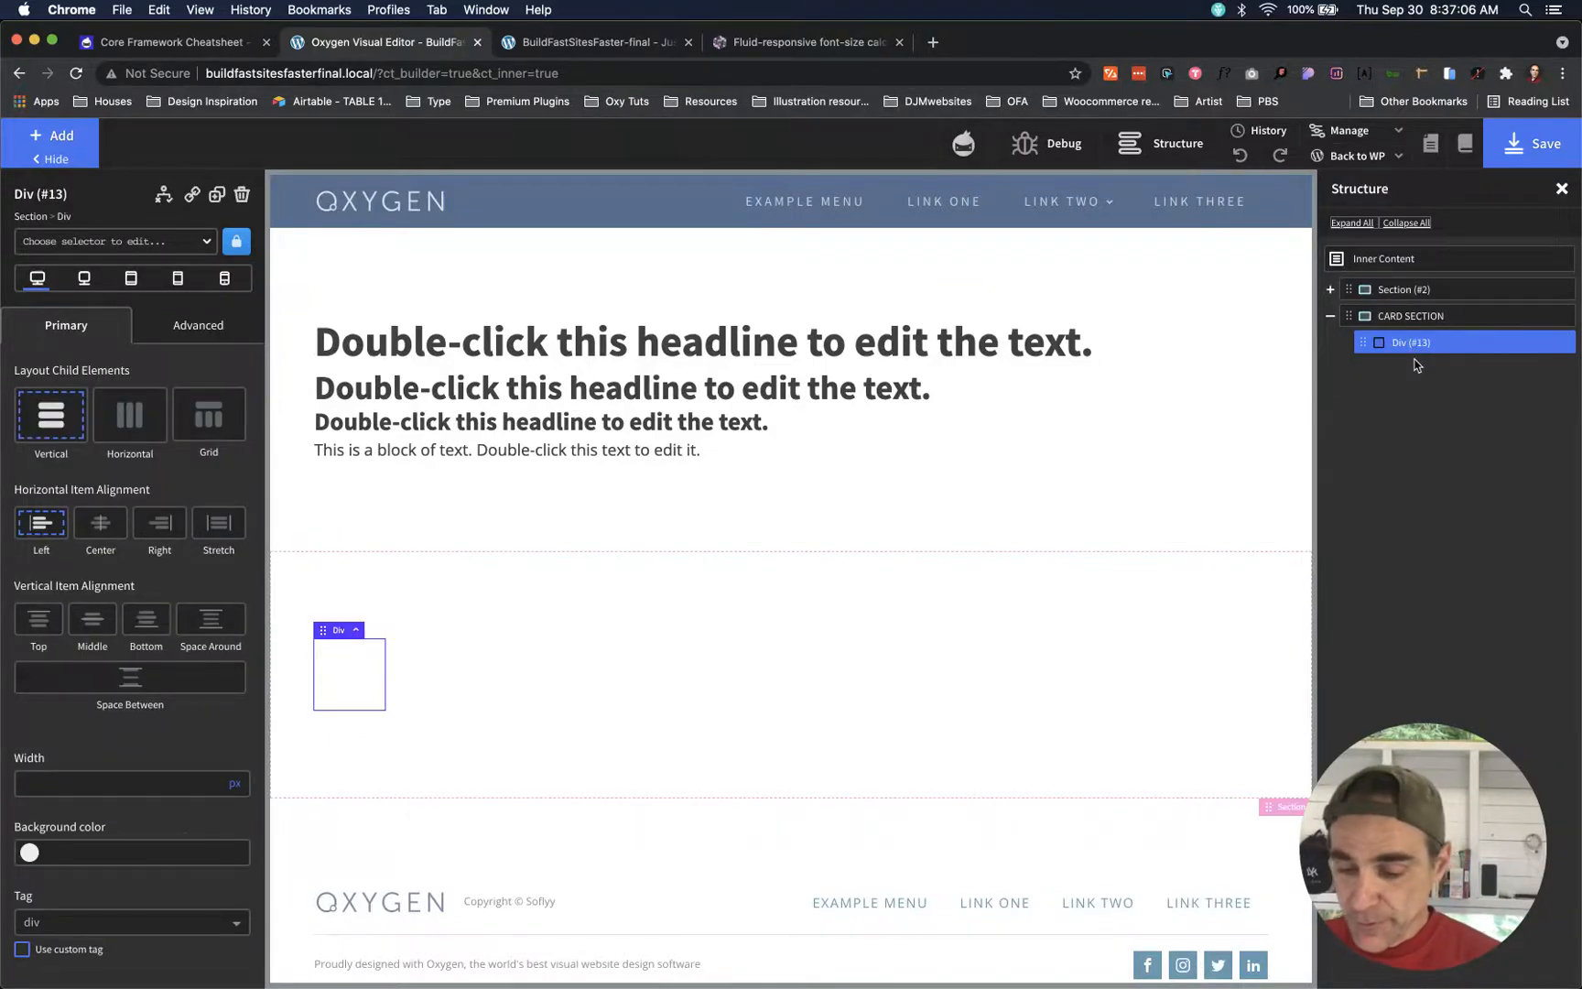
{"action": "double_click", "coordinate": [1414, 360]}
{"action": "type", "text": "GR"}
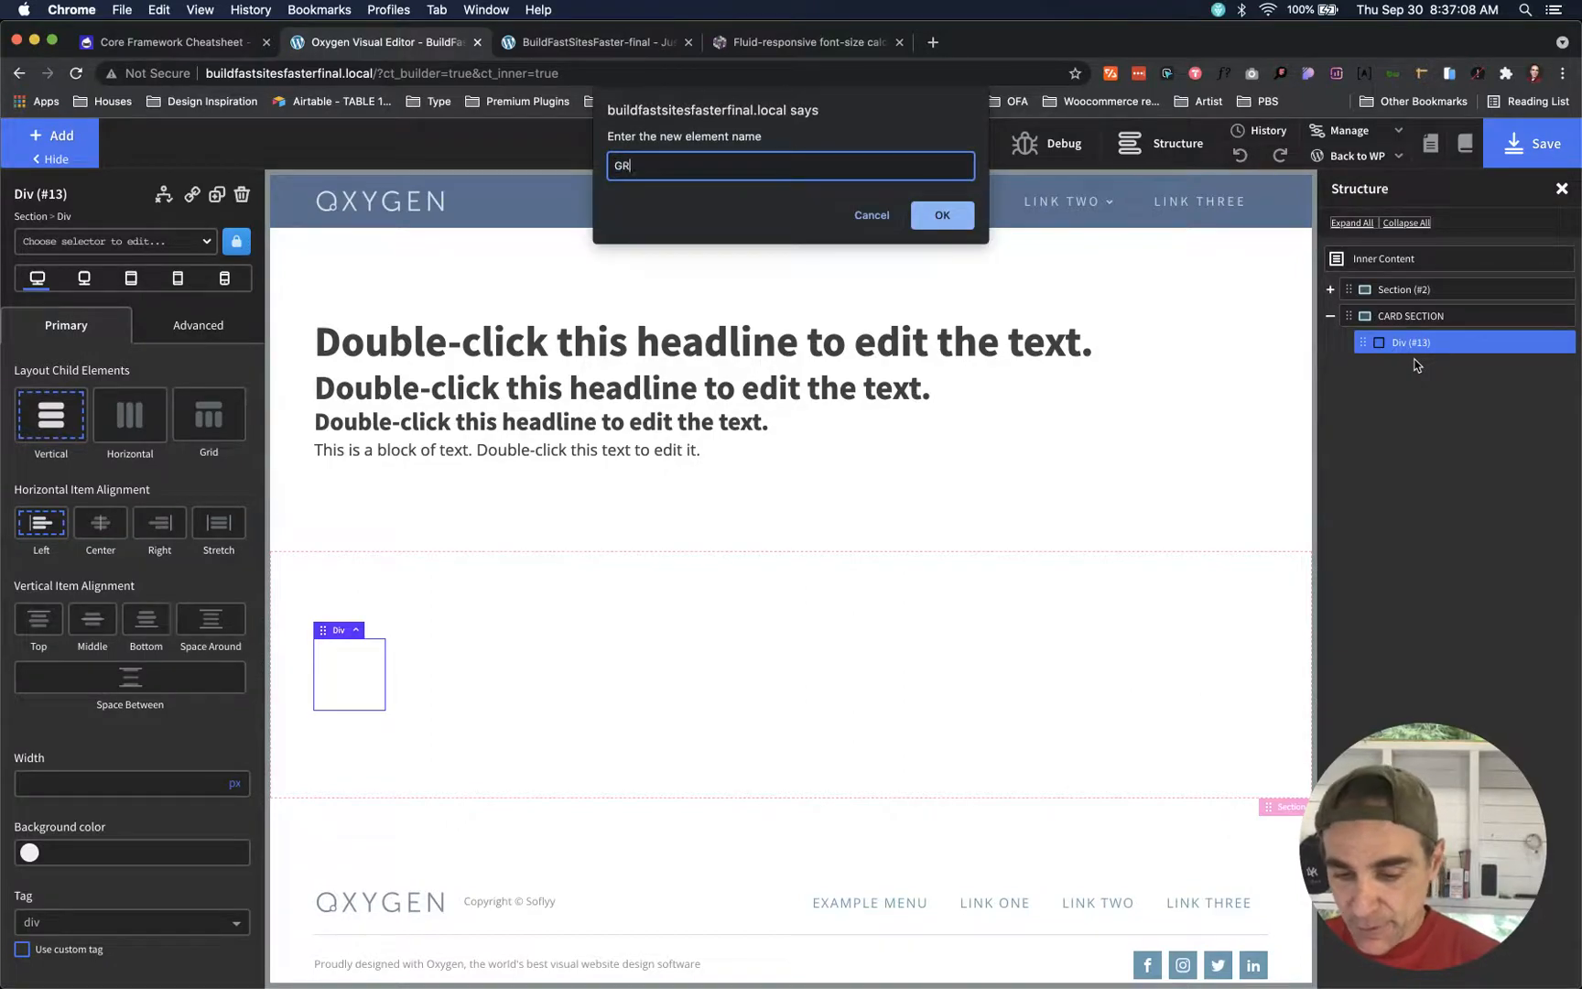
{"action": "type", "text": "ID 3"}
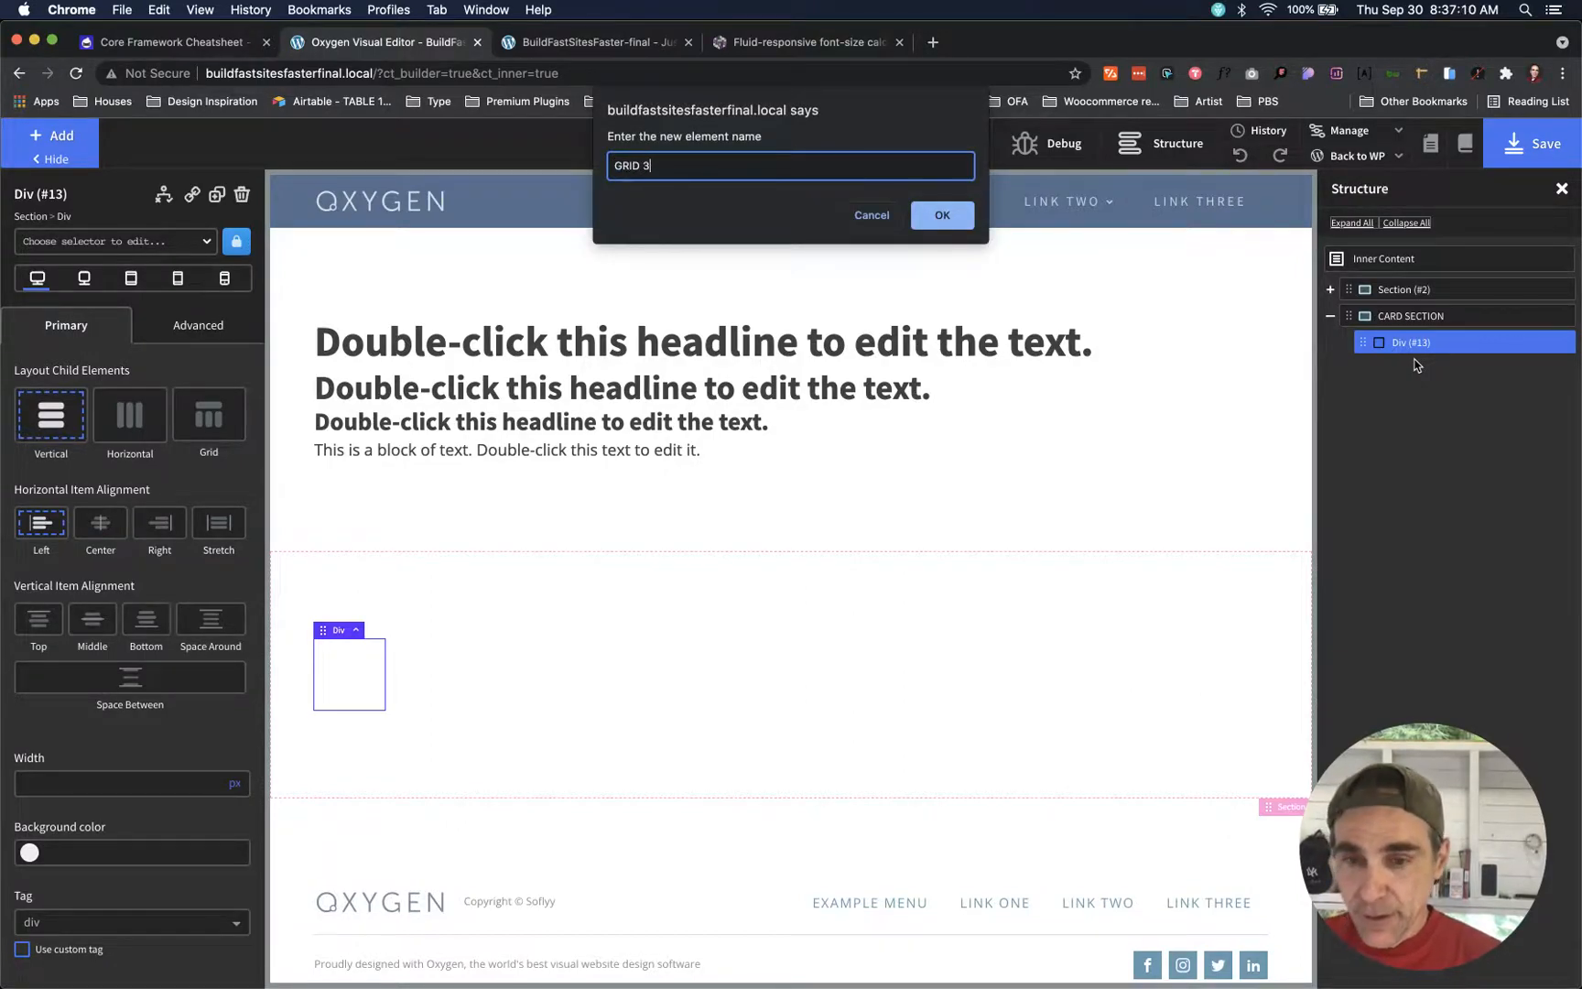
{"action": "type", "text": " WRAPPER"}
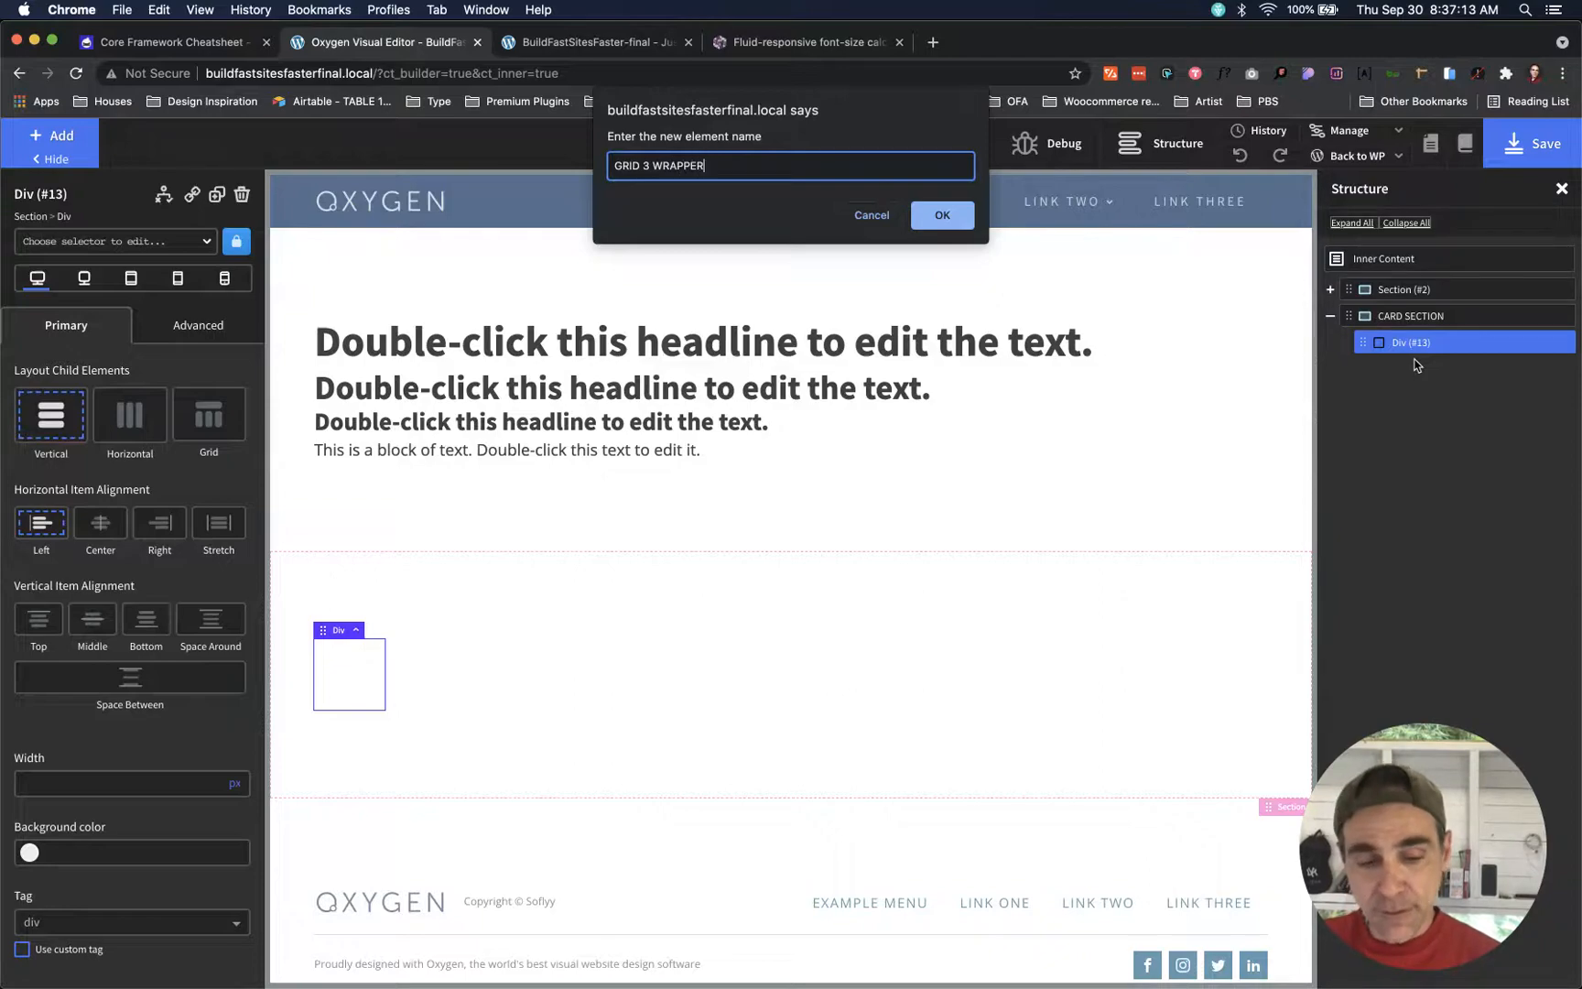
{"action": "key", "text": "Return"}
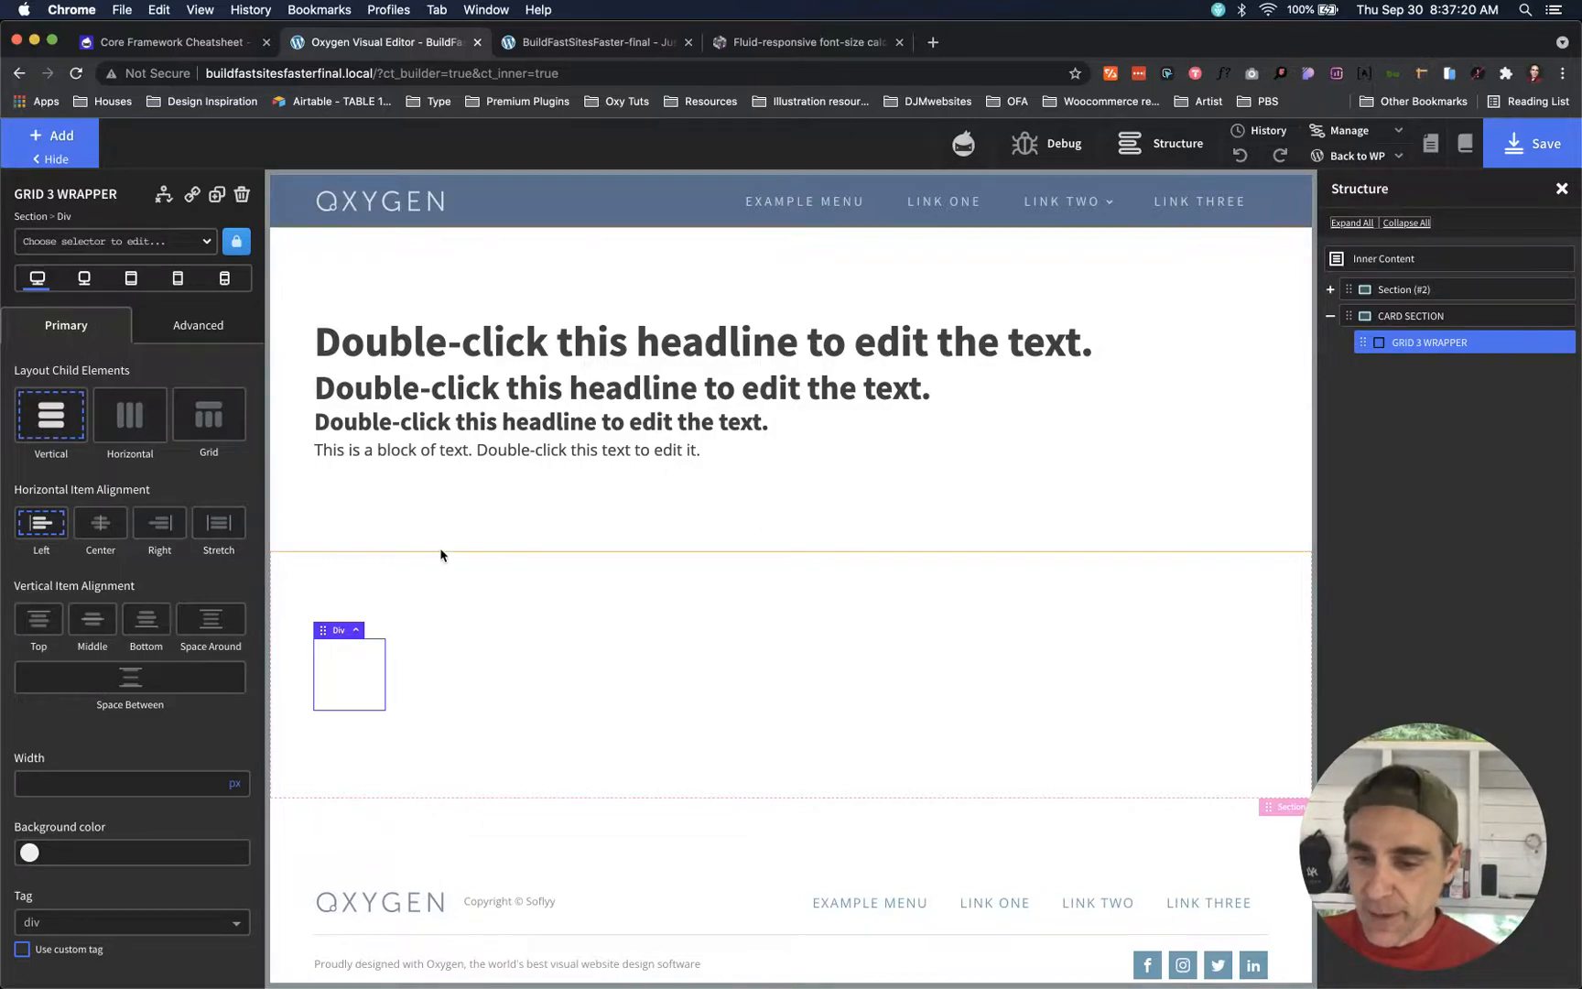
- Apply the c-columns-3 class to GRID 3 WRAPPER
{"action": "left_click", "coordinate": [165, 243]}
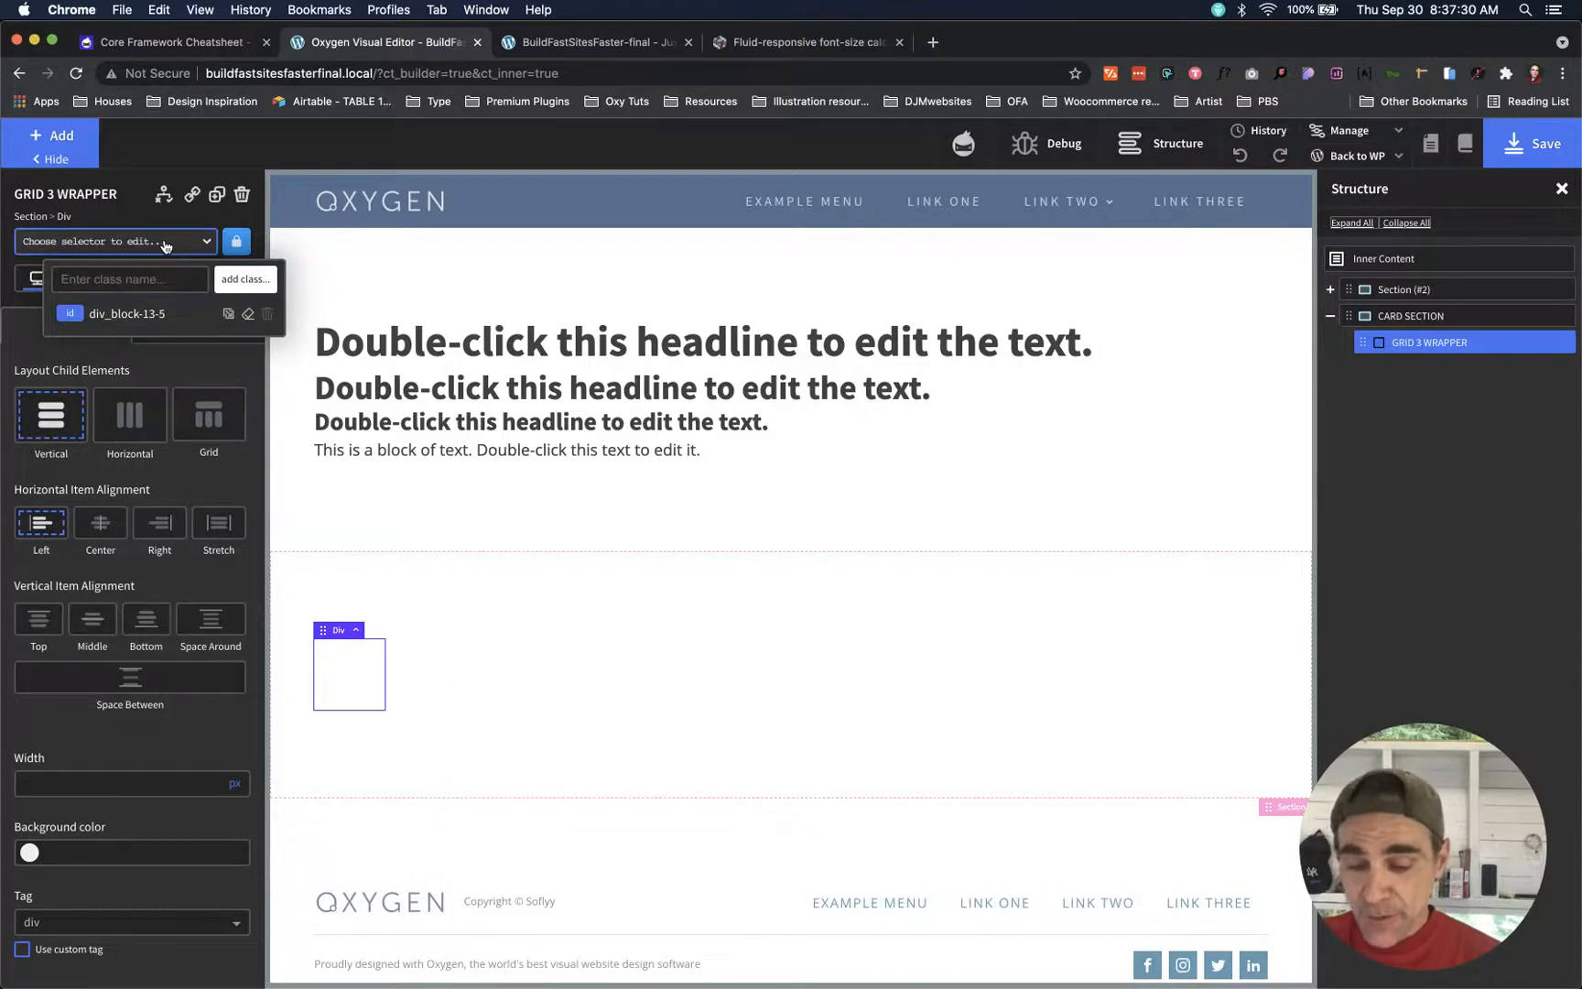
{"action": "type", "text": "cal"}
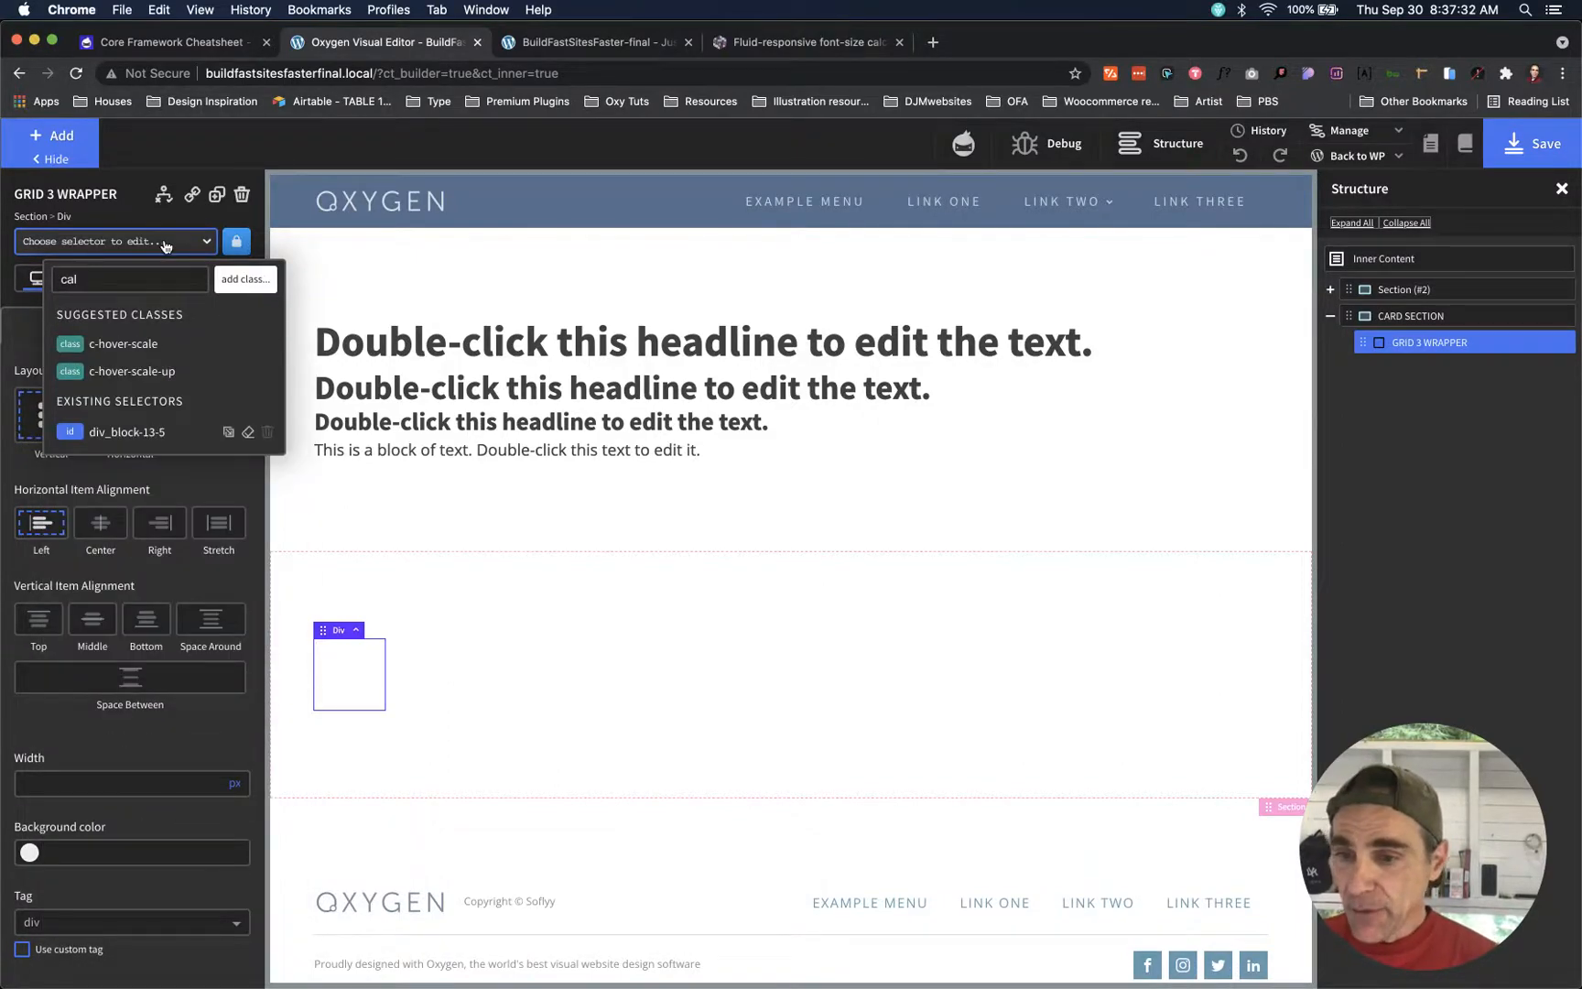
{"action": "key", "text": "BackSpace"}
{"action": "key", "text": "BackSpace"}
{"action": "type", "text": "ol"}
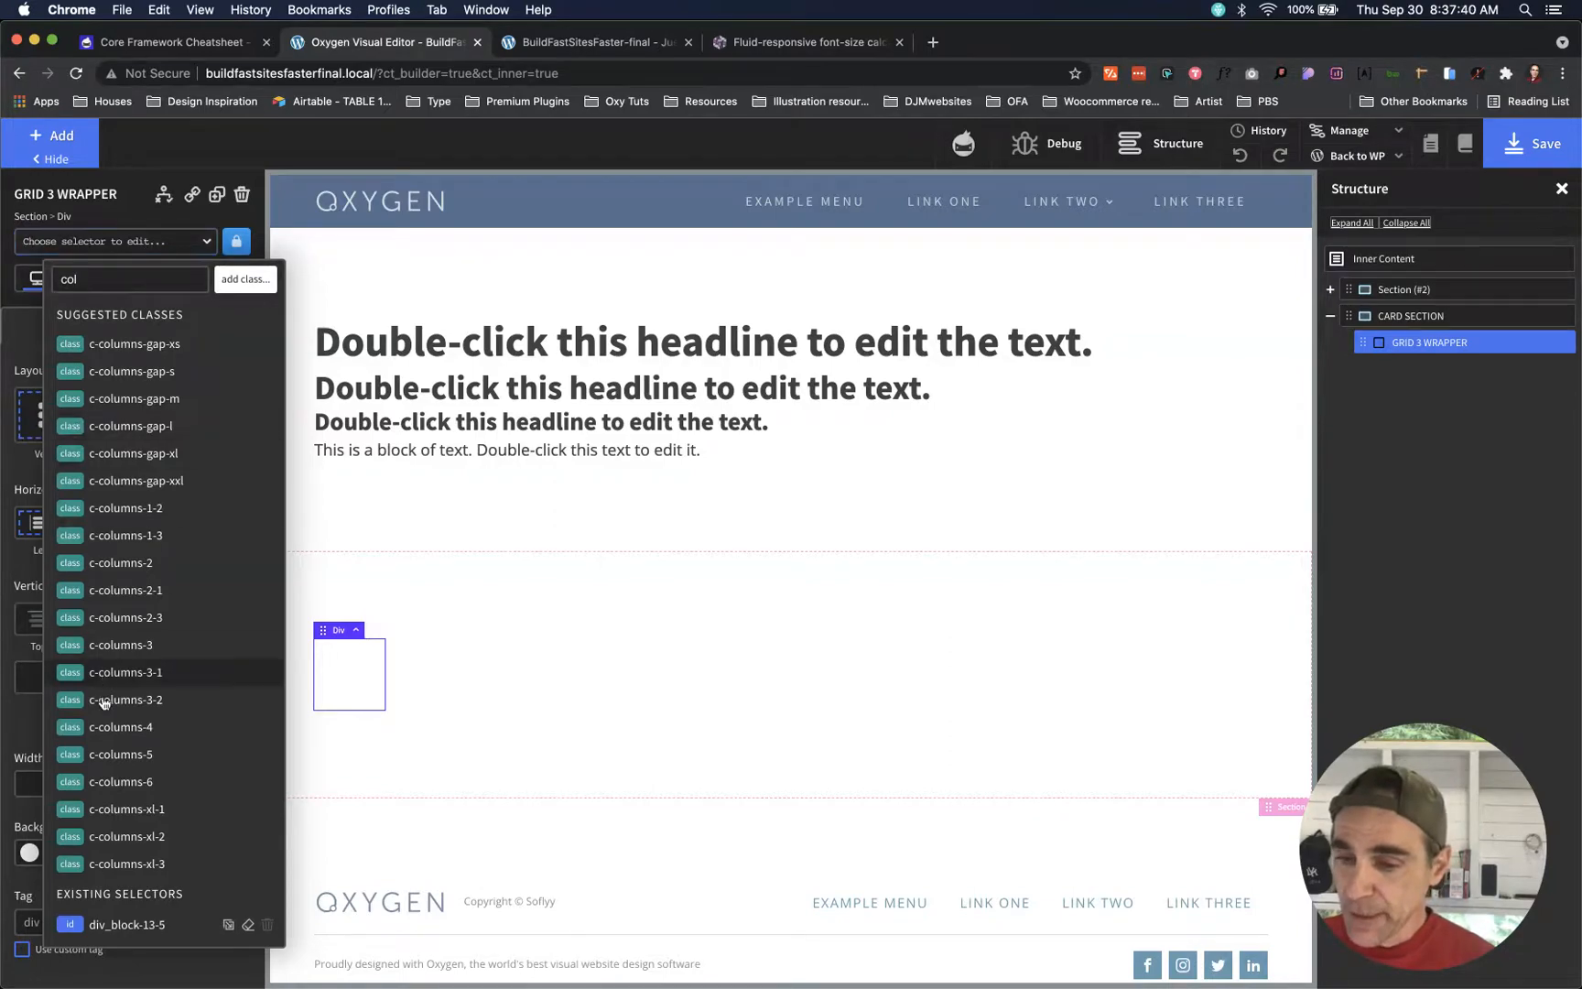
{"action": "left_click", "coordinate": [116, 647]}
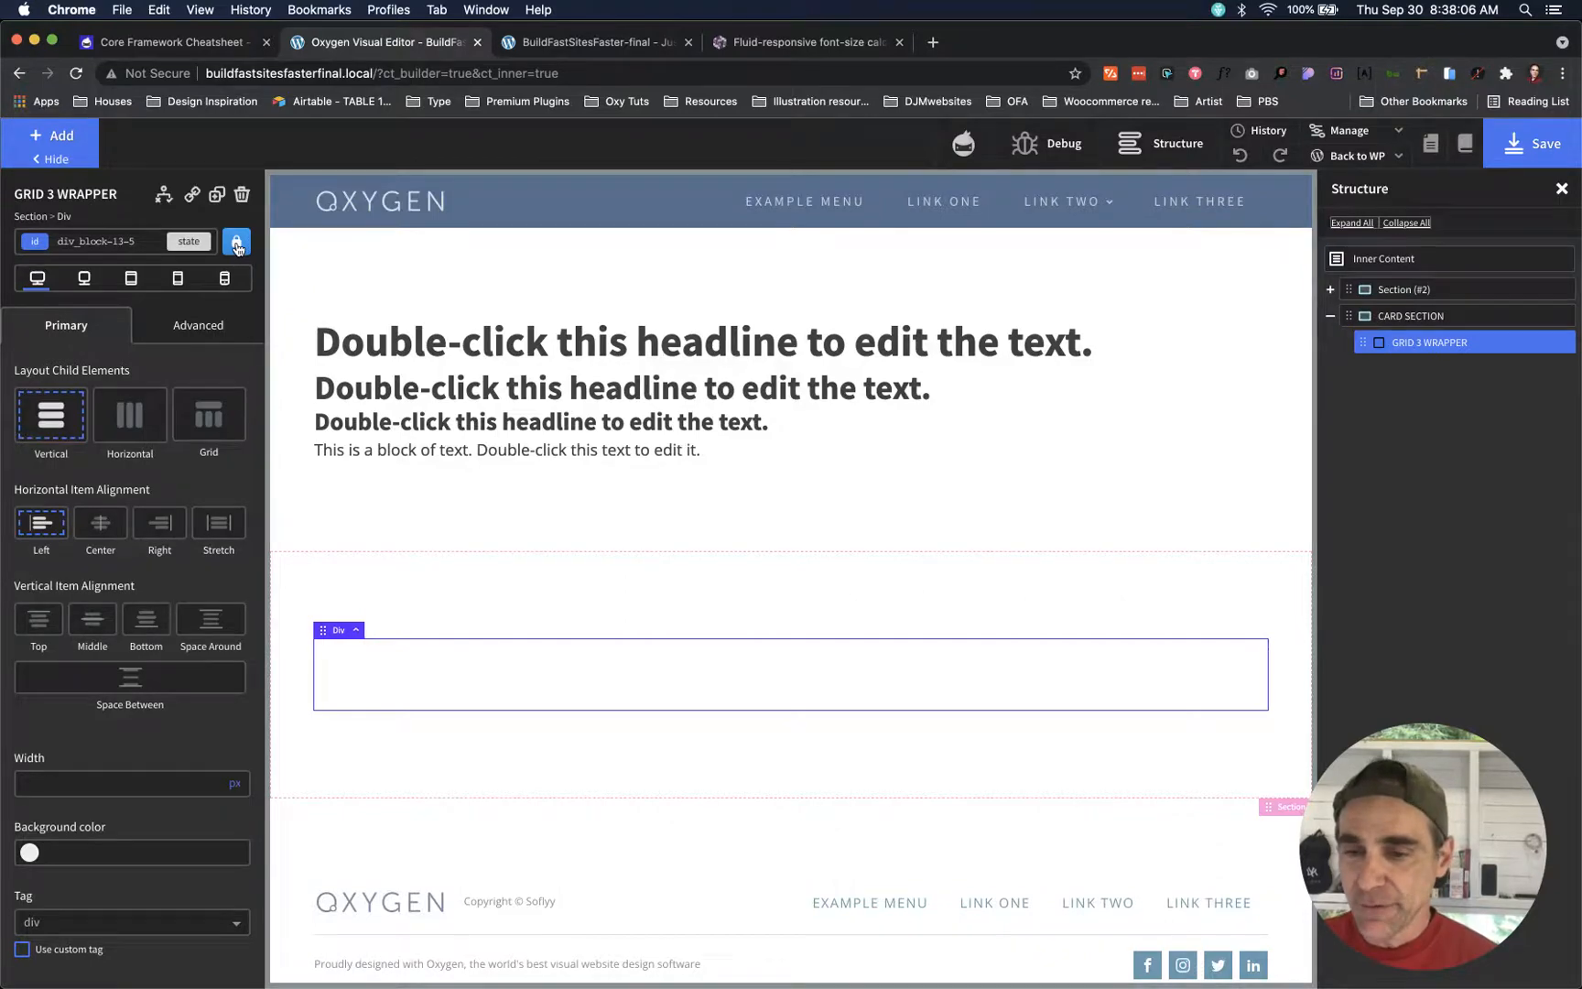
- View the wrapper's c-columns-3 class as the active selector, and return to its ID selector
{"action": "left_click", "coordinate": [117, 241]}
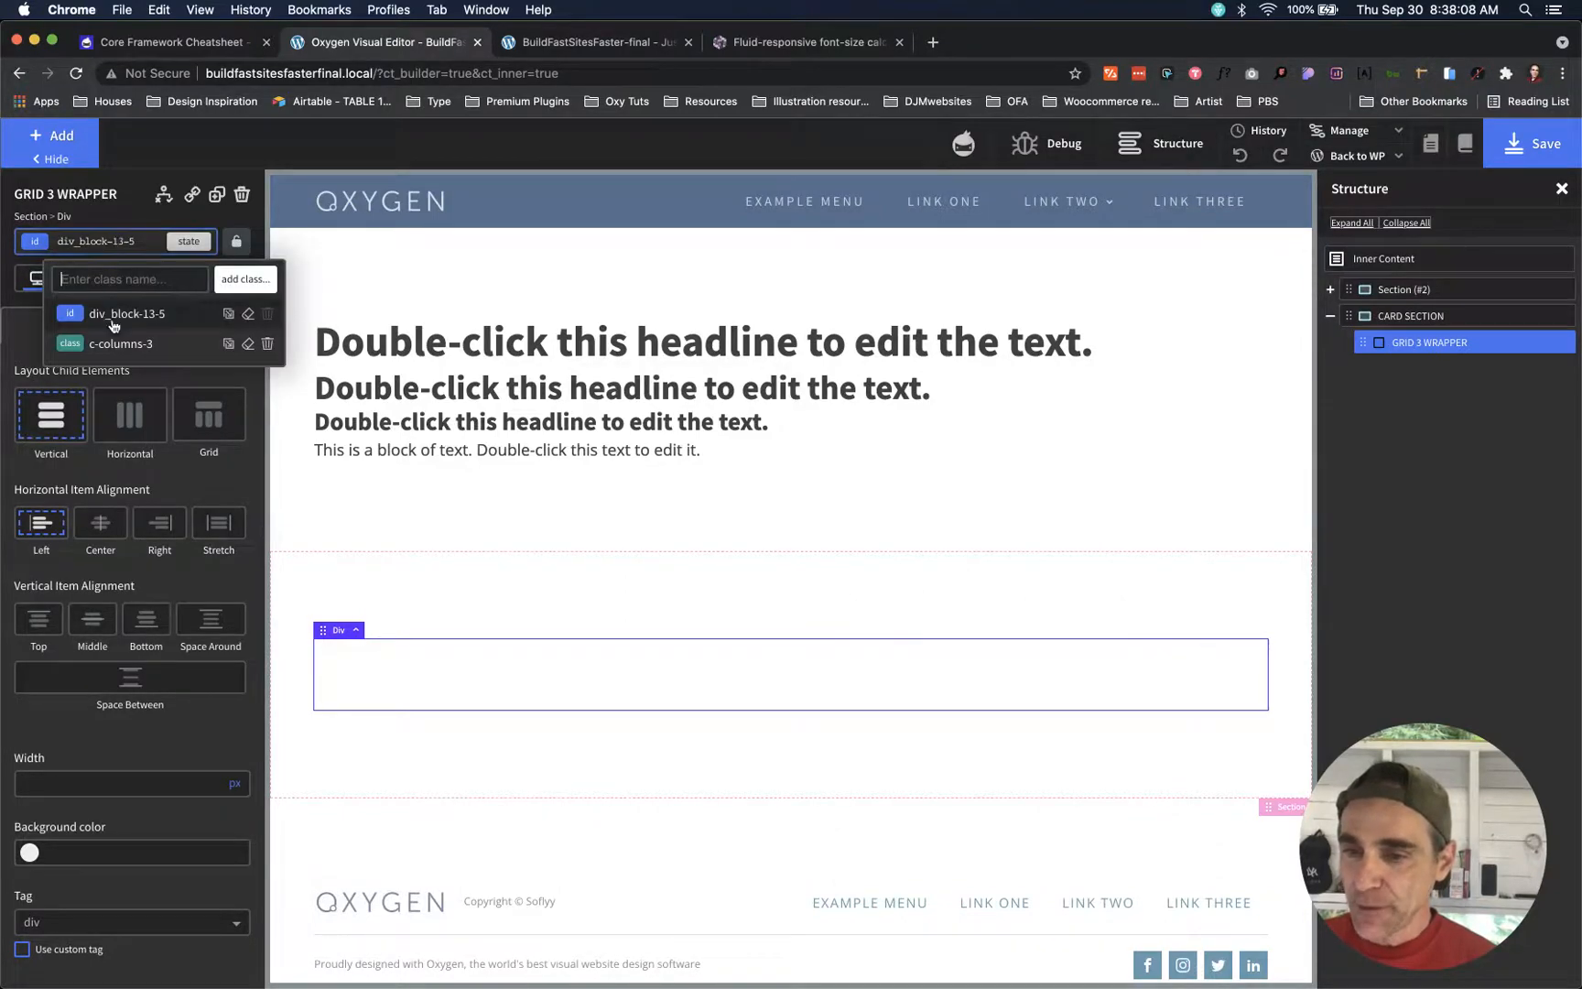
{"action": "left_click", "coordinate": [120, 343]}
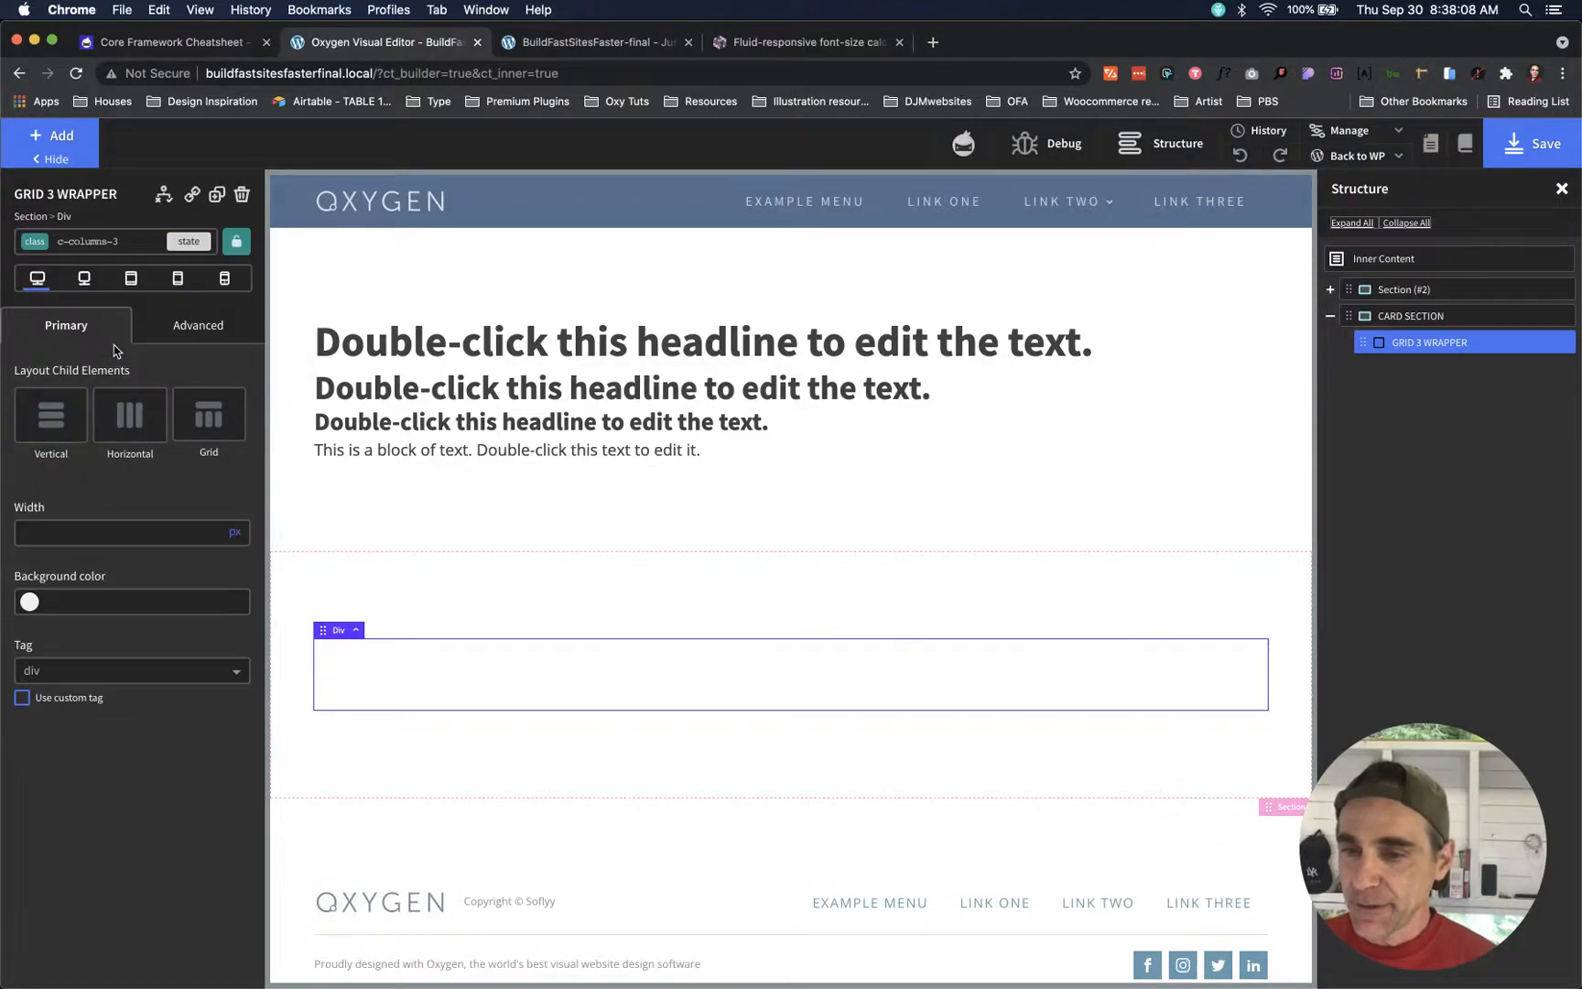
{"action": "left_click", "coordinate": [236, 241]}
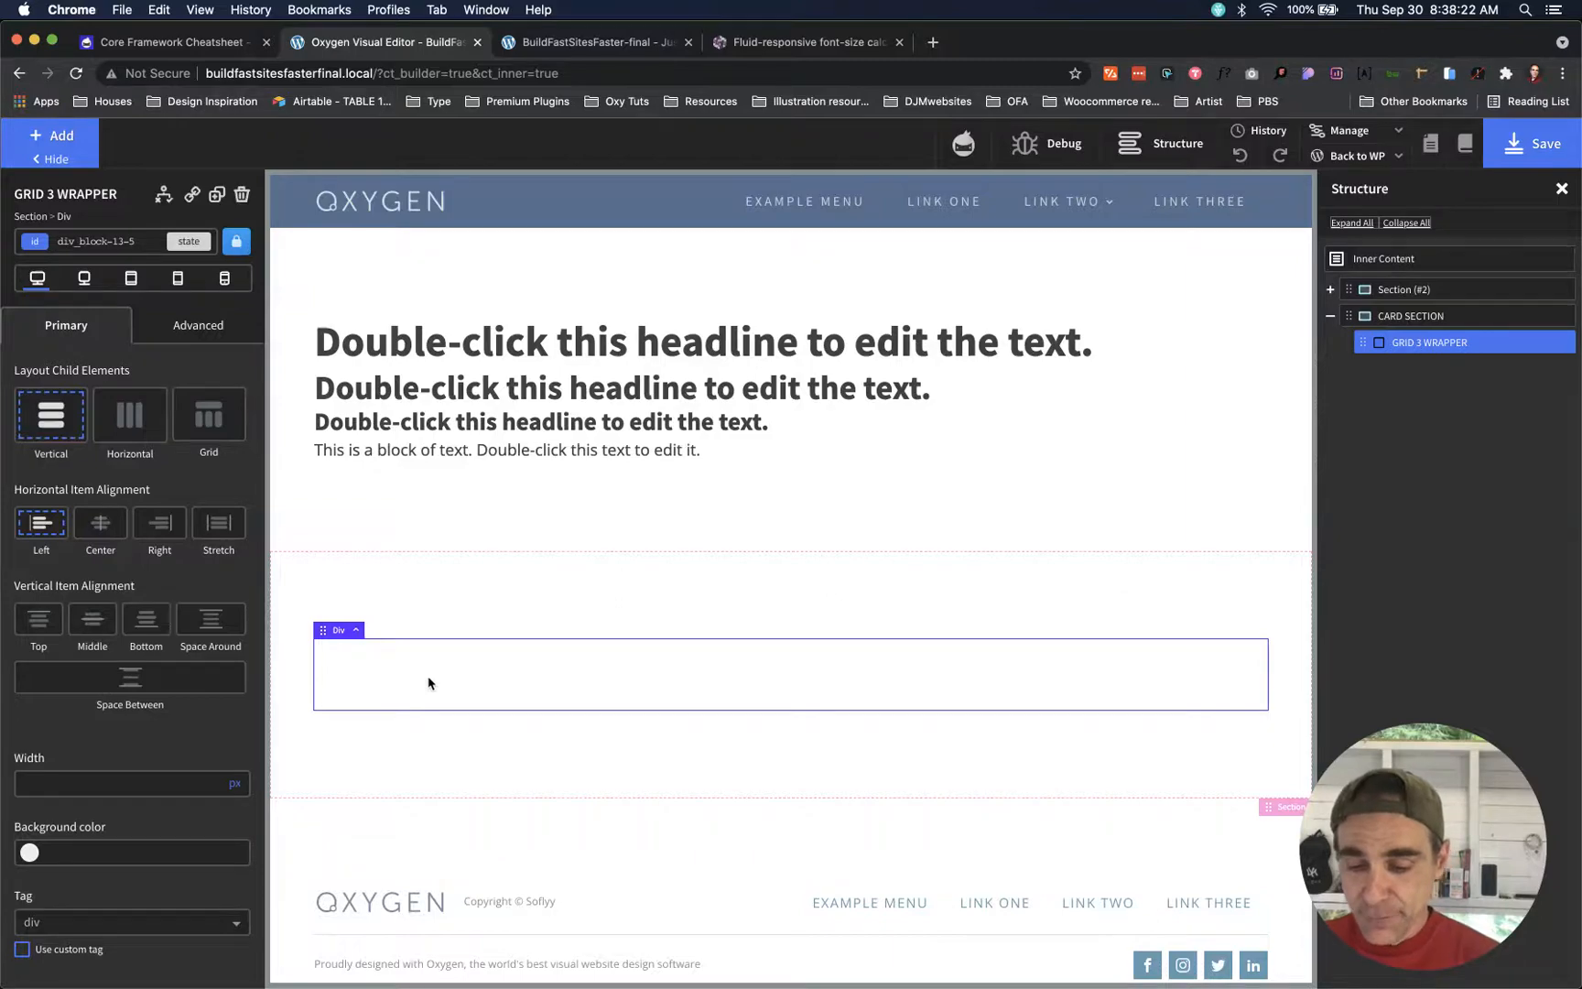
- Add a div inside GRID 3 WRAPPER
{"action": "key", "text": "alt+d"}
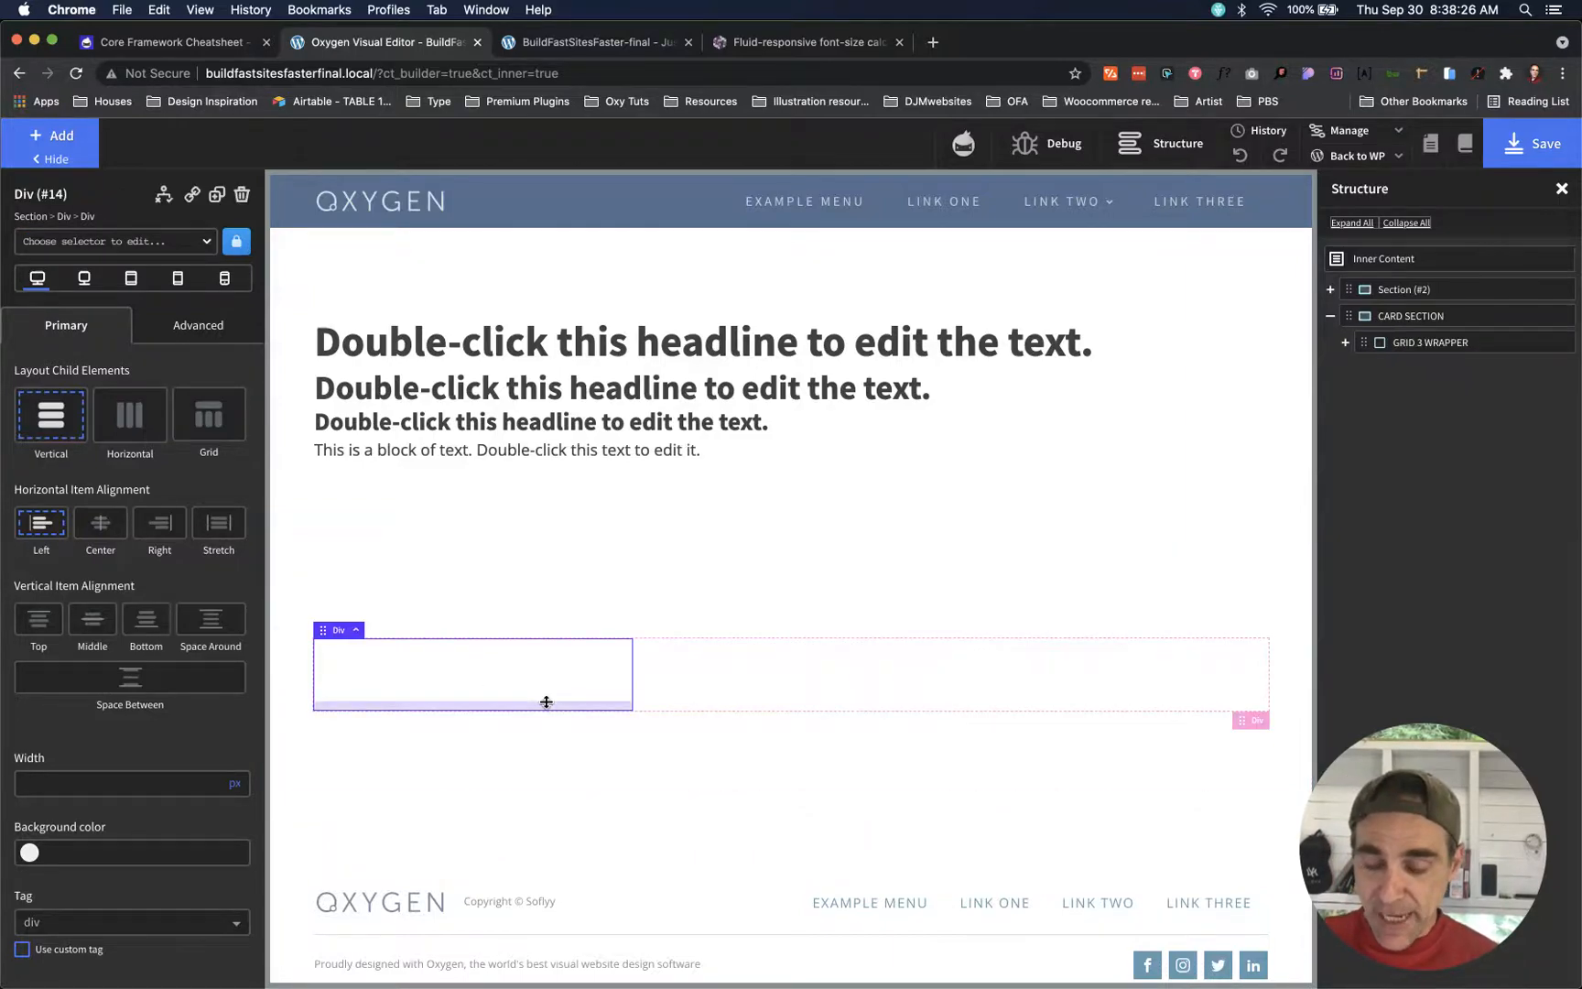
- Duplicate the div inside GRID 3 WRAPPER five times to fill two rows of three columns
{"action": "key", "text": "alt+d"}
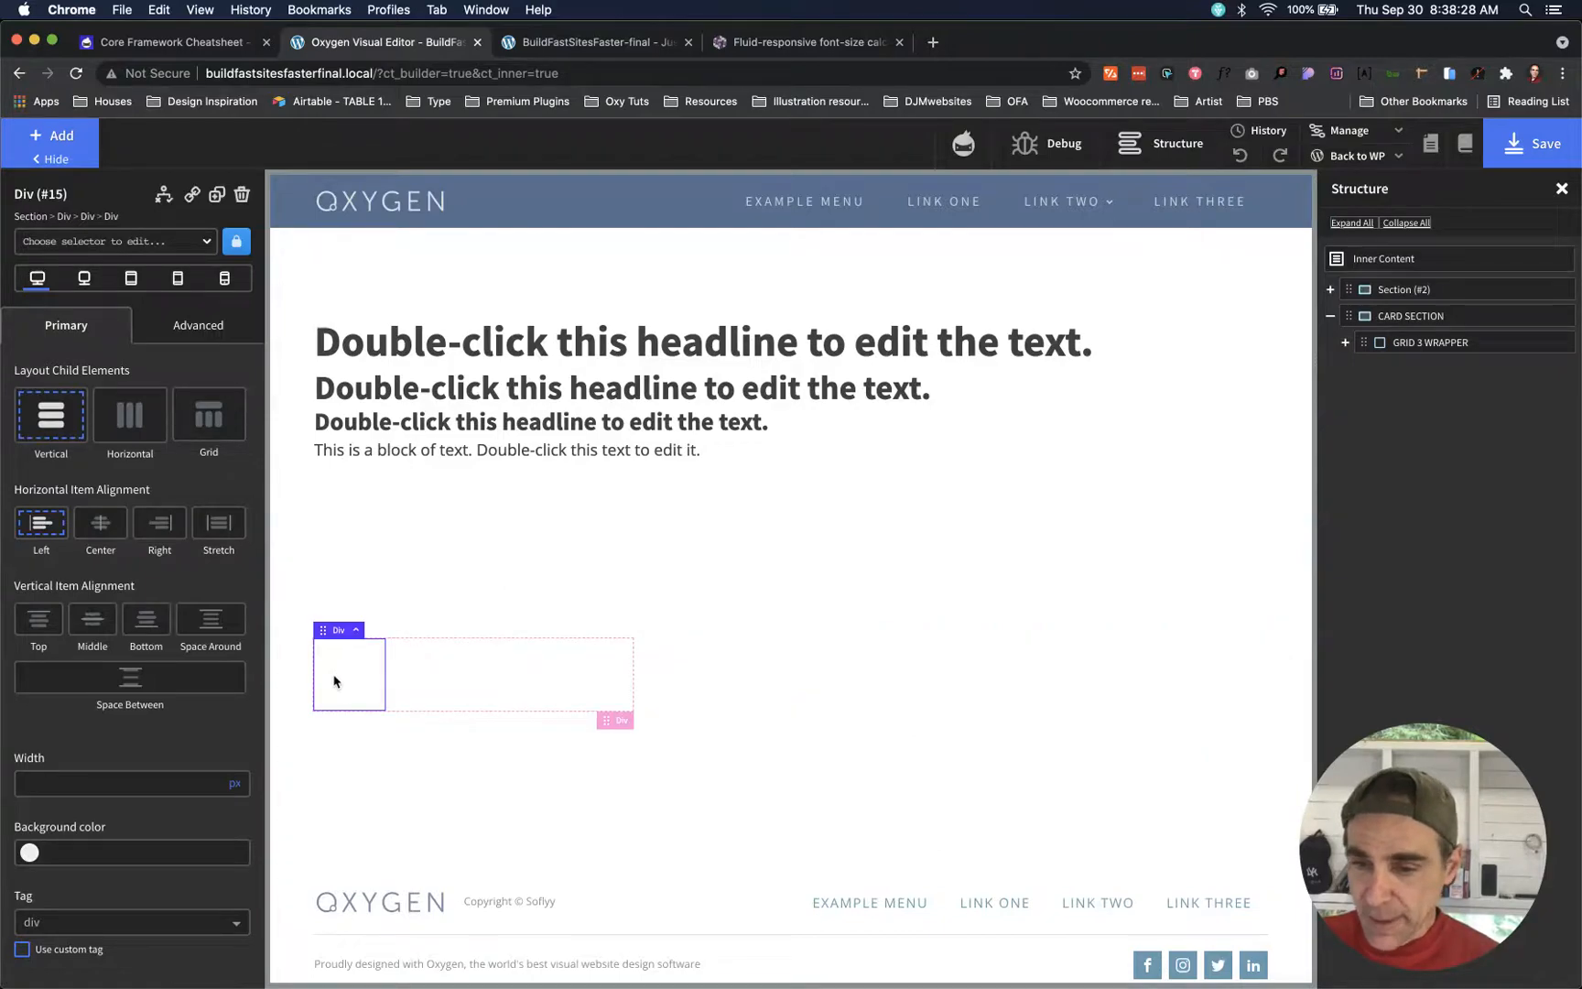
{"action": "left_click", "coordinate": [242, 194]}
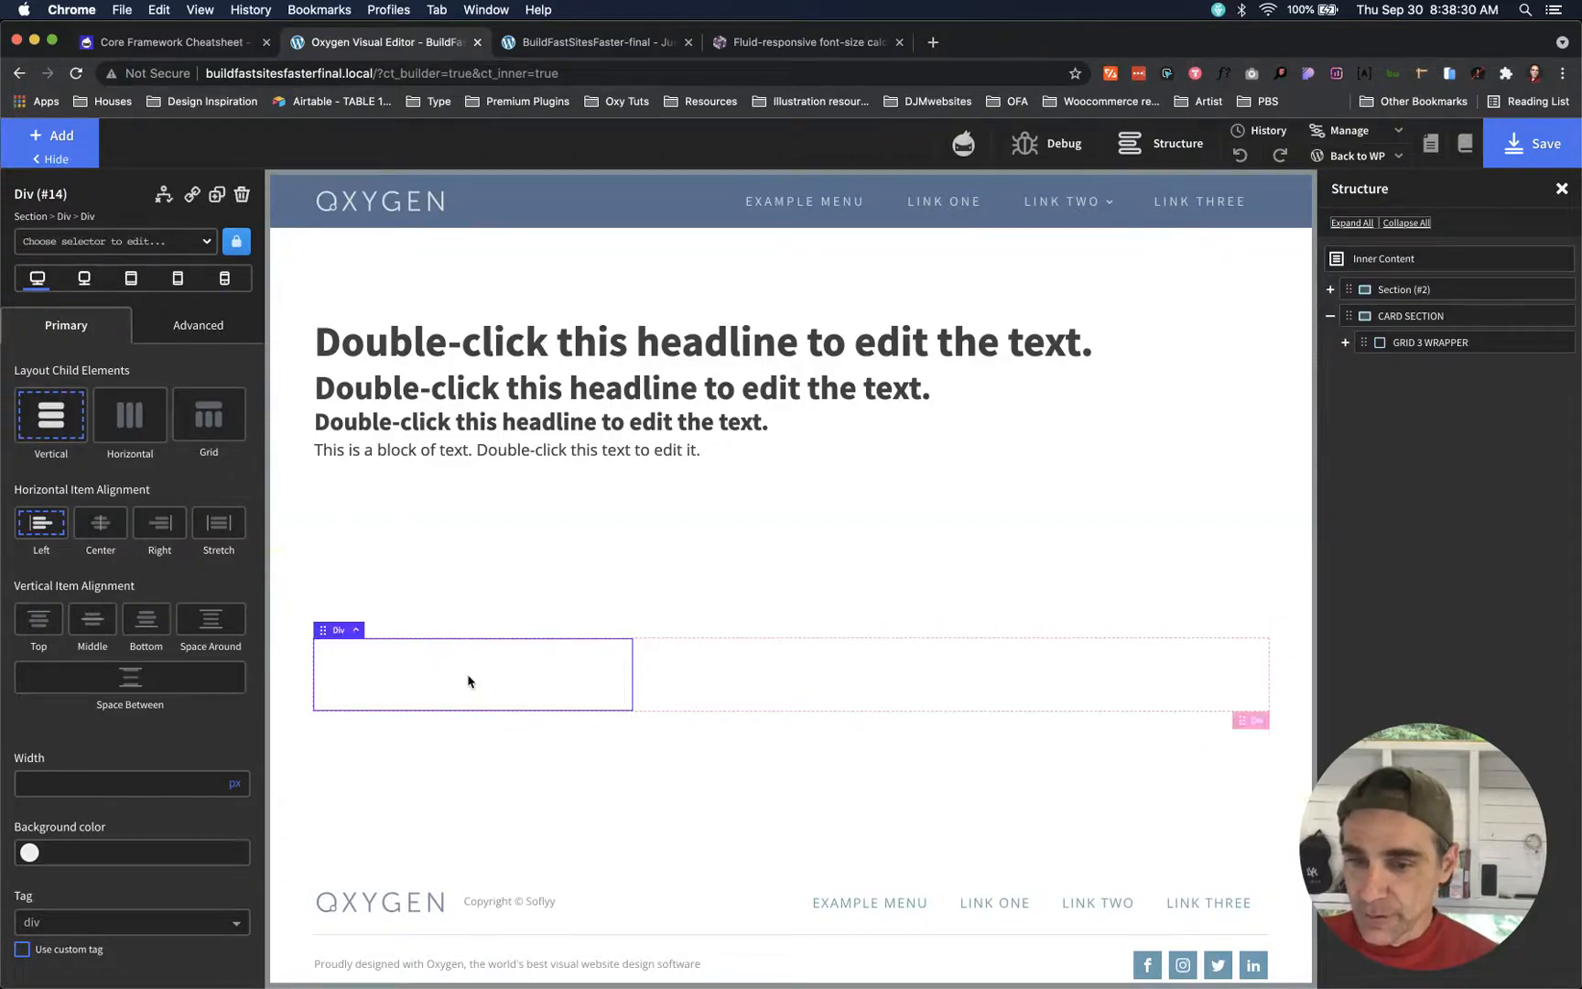
{"action": "key", "text": "super+d"}
{"action": "key", "text": "super+d"}
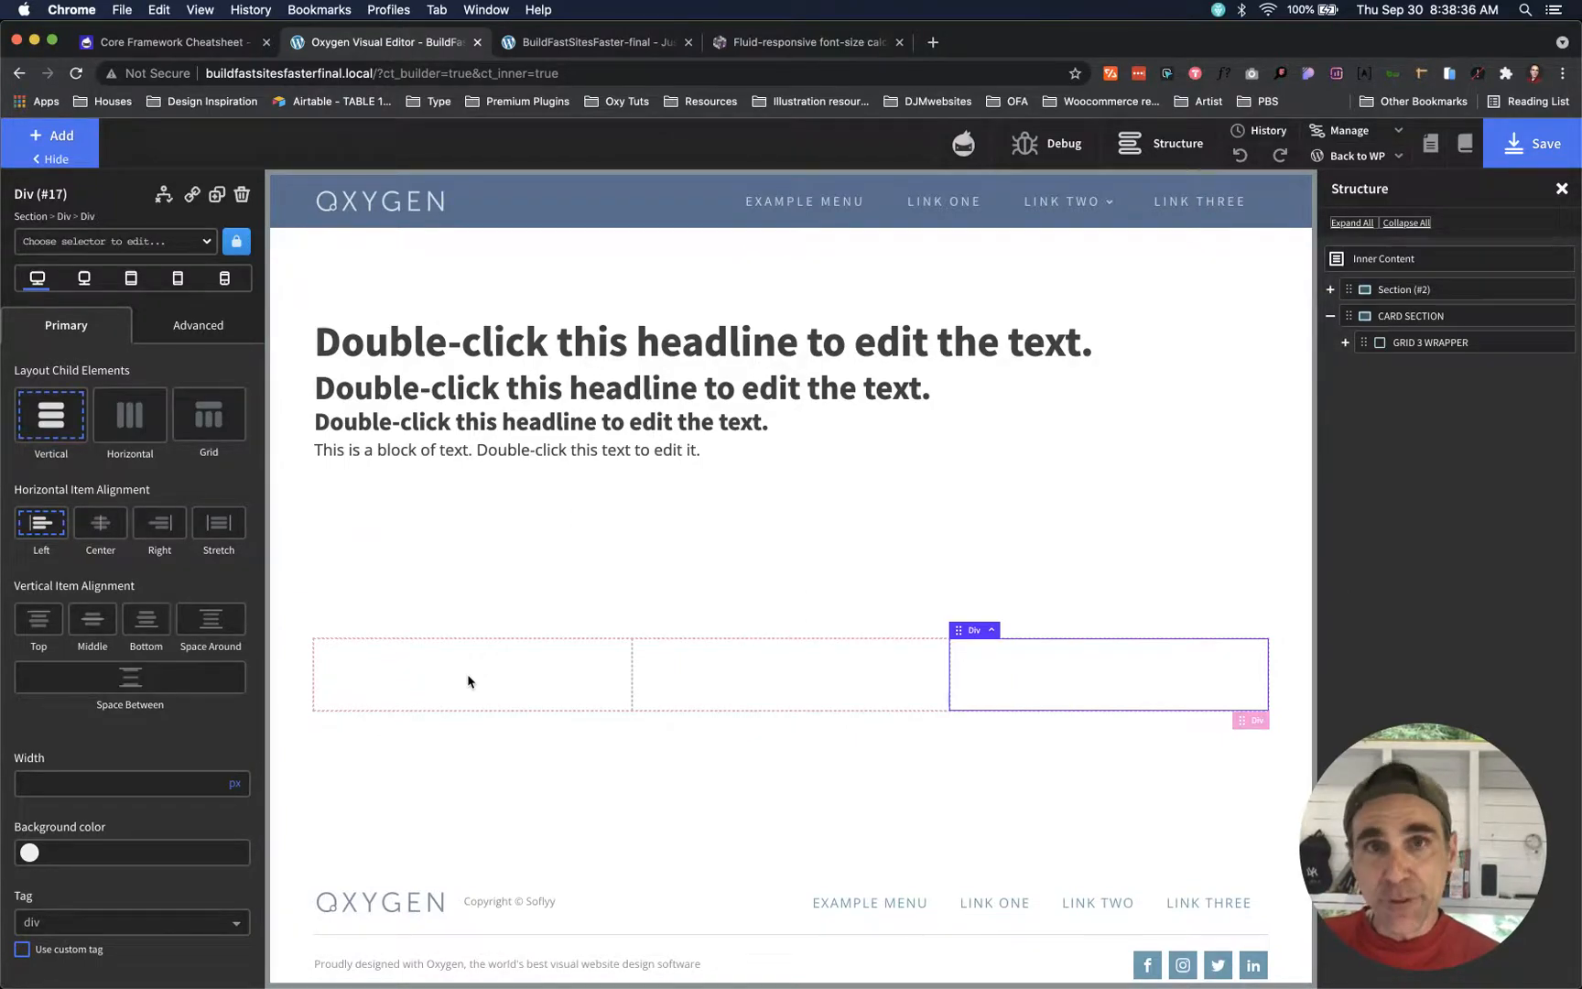
{"action": "key", "text": "super+d"}
{"action": "key", "text": "super+d"}
{"action": "key", "text": "super+d"}
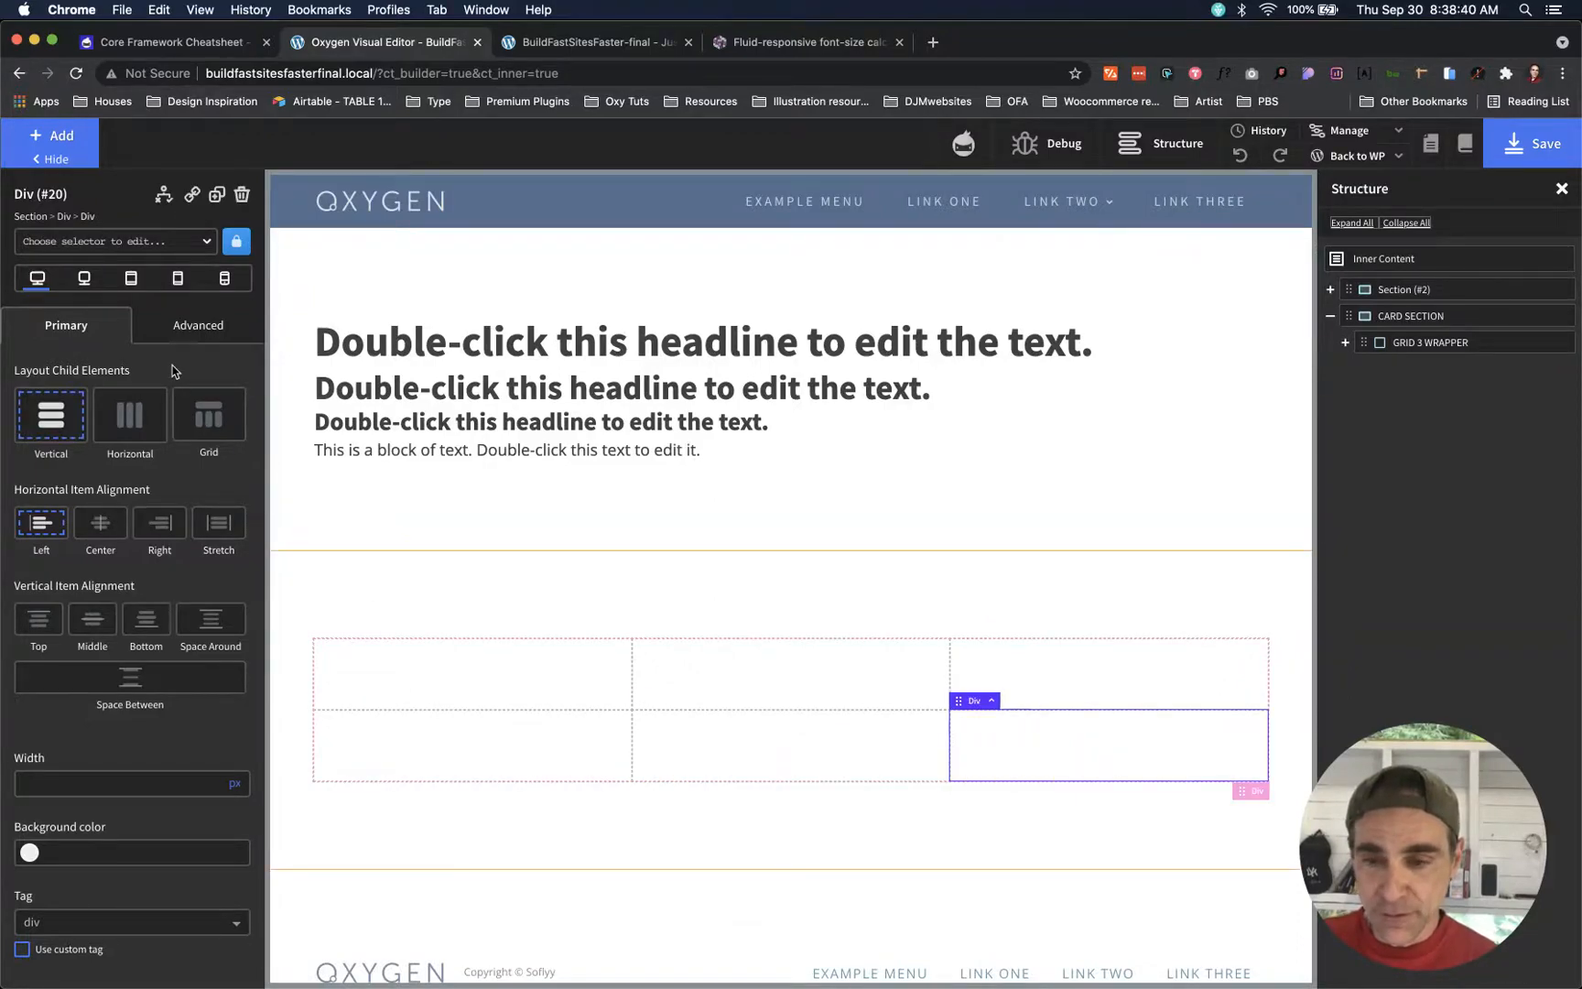
- Delete the duplicated divs so GRID 3 WRAPPER keeps only its first div
{"action": "left_click", "coordinate": [244, 197]}
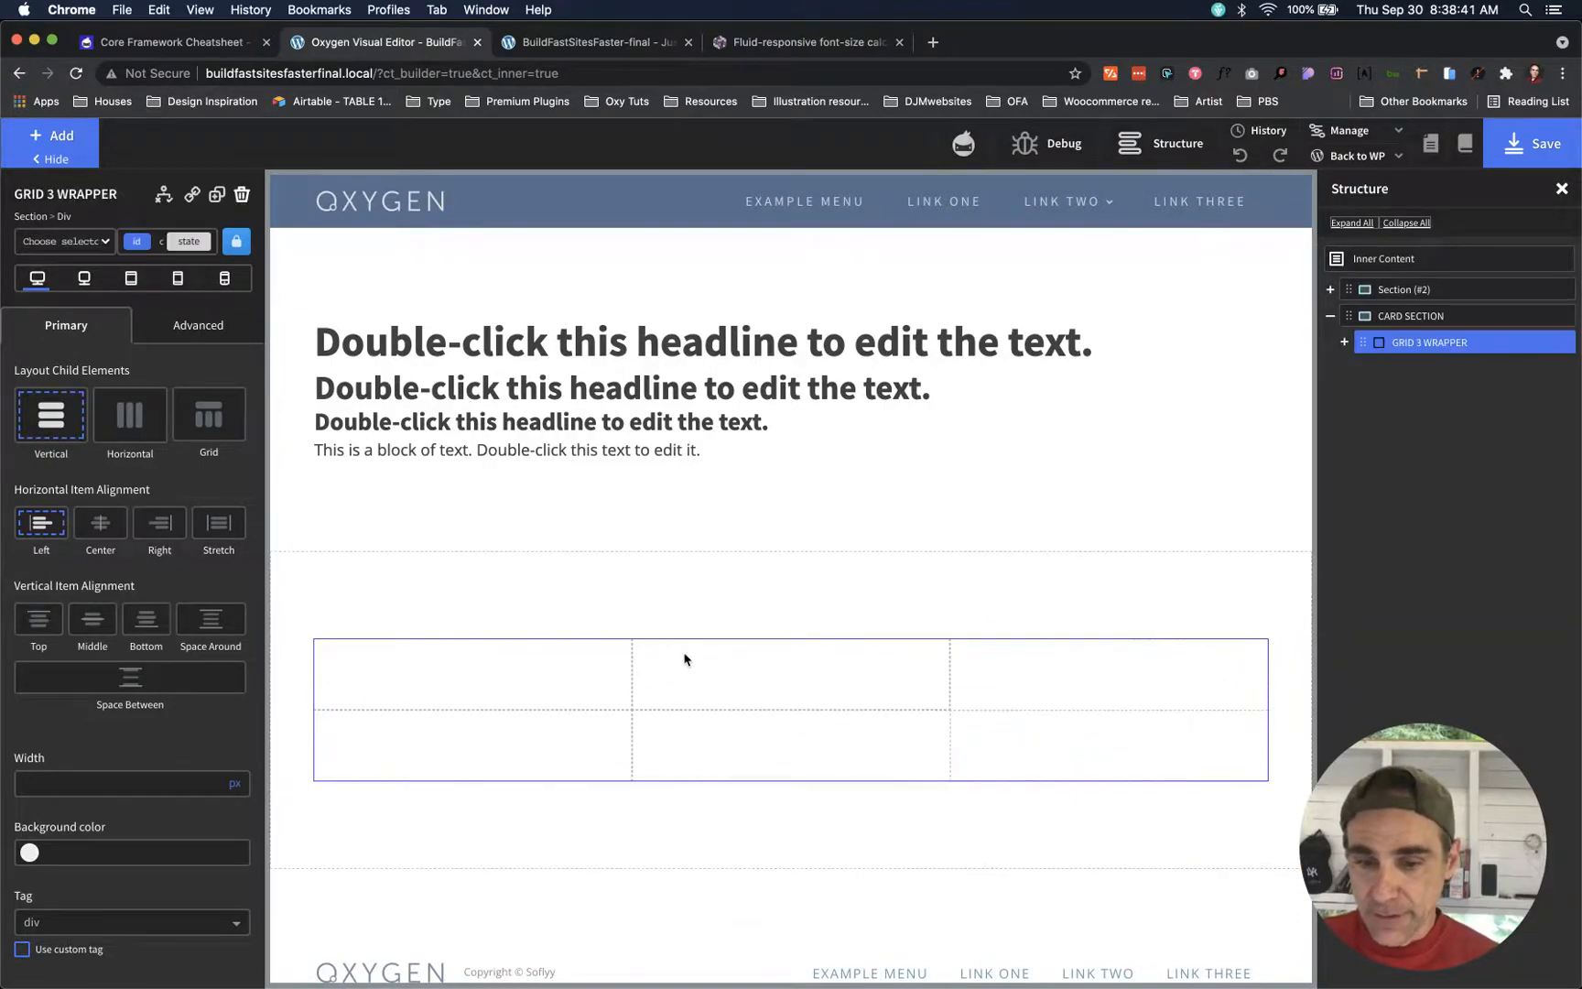
{"action": "left_click", "coordinate": [753, 753]}
{"action": "left_click", "coordinate": [242, 196]}
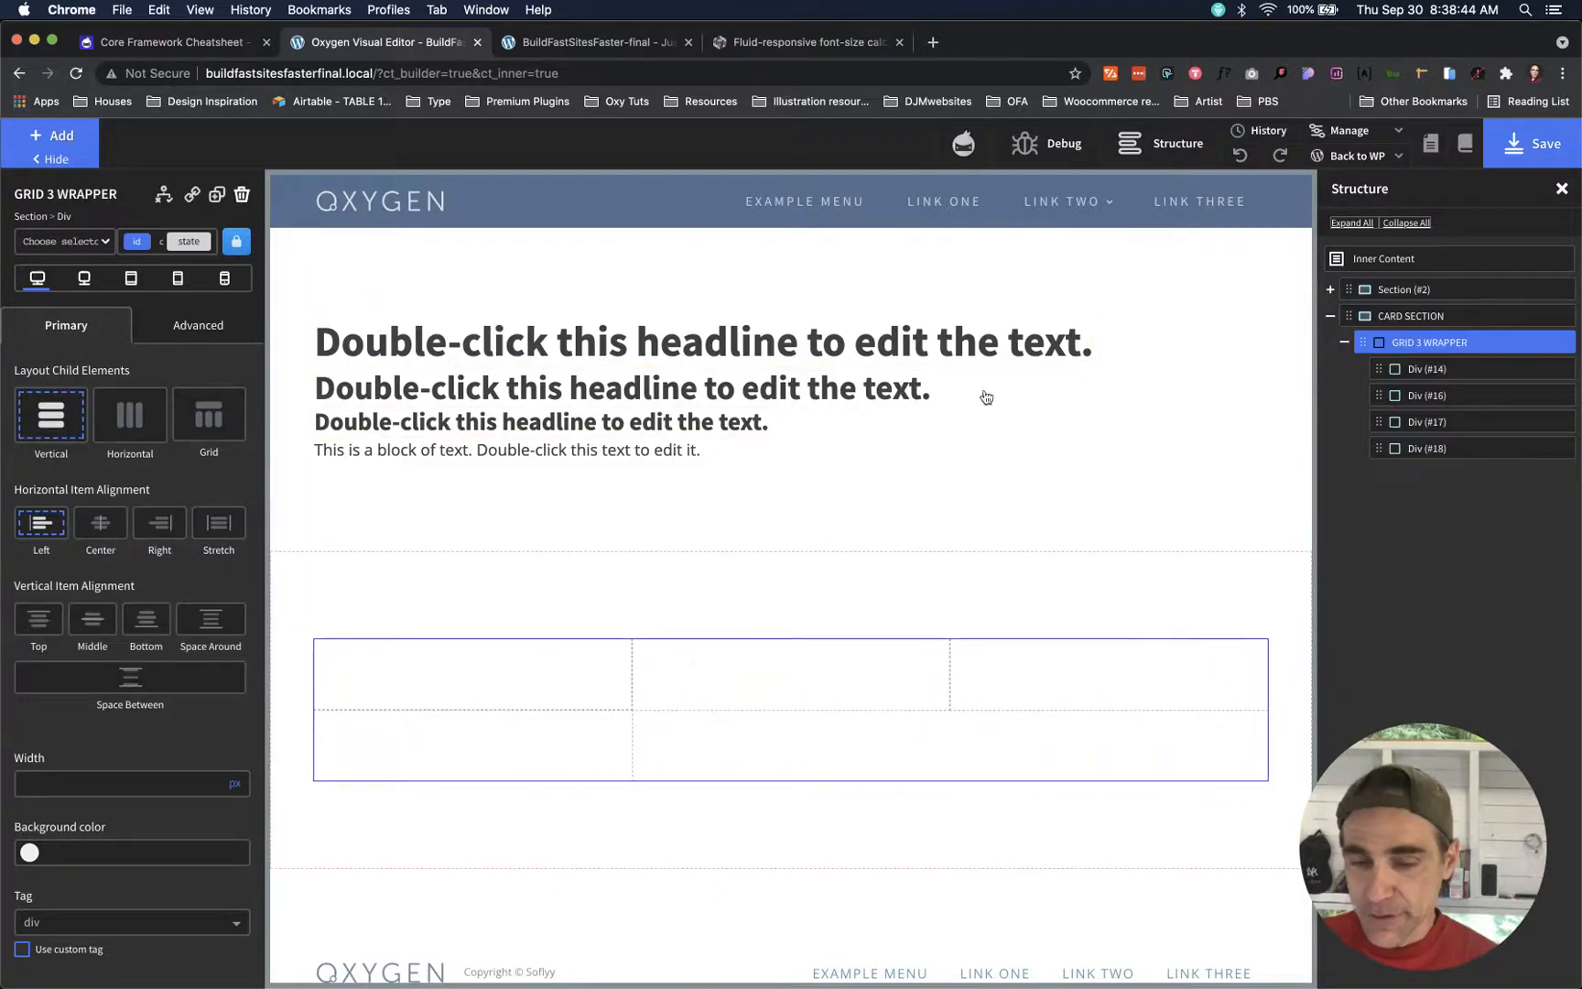
{"action": "left_click", "coordinate": [1564, 448]}
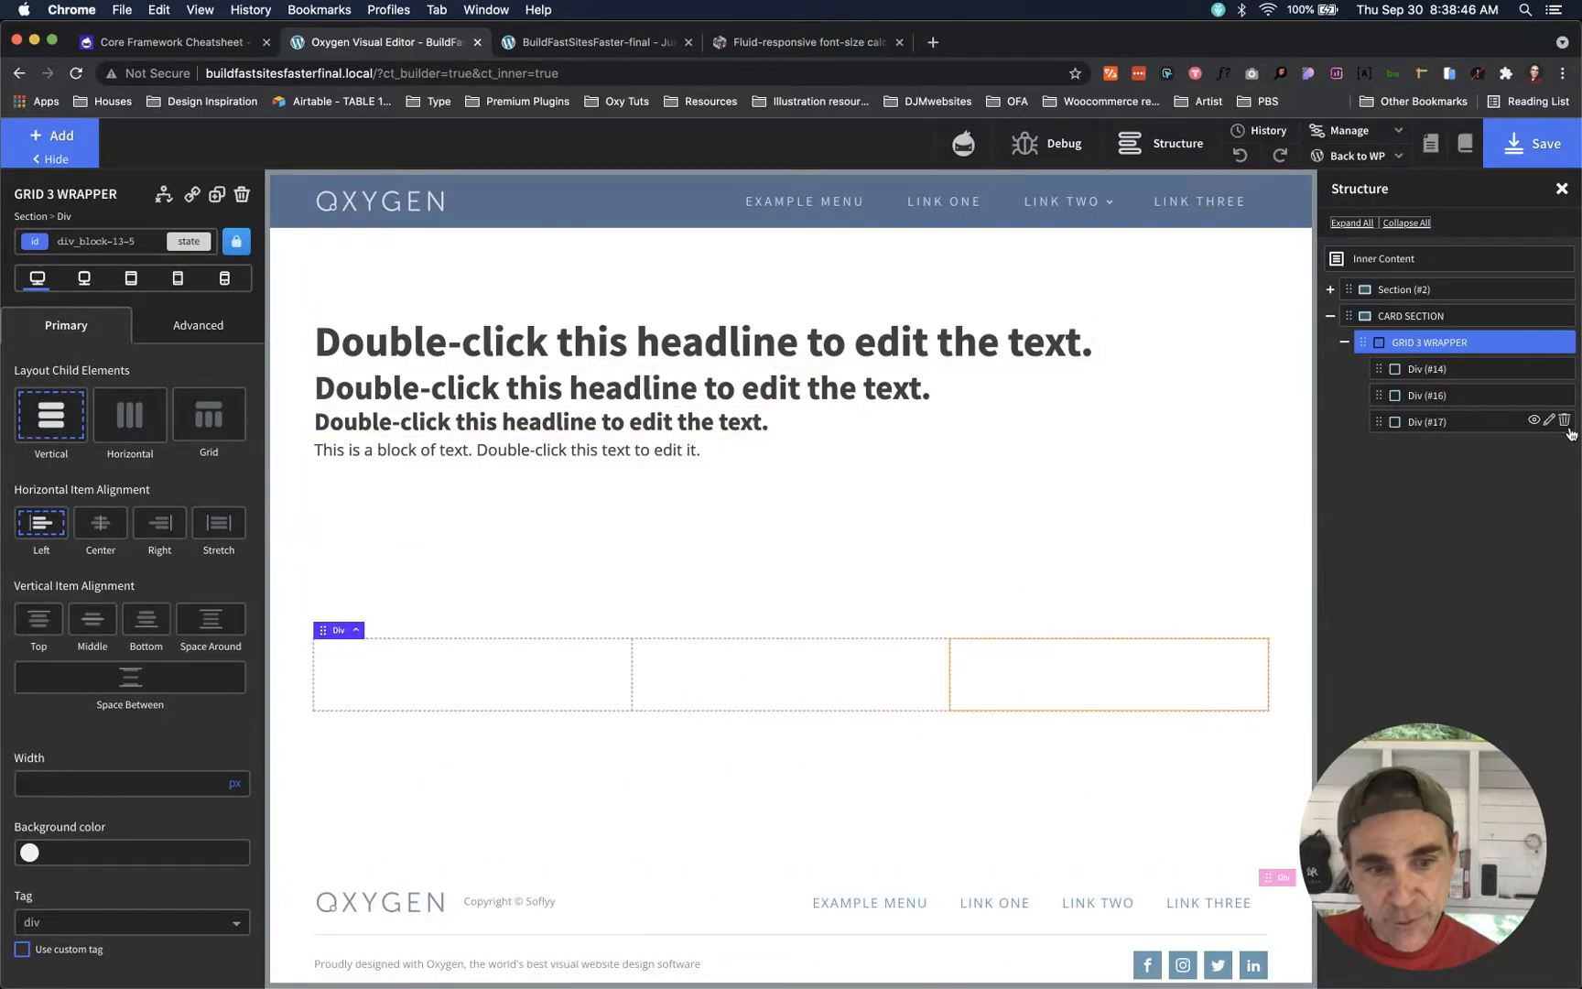
{"action": "left_click", "coordinate": [1564, 422]}
{"action": "left_click", "coordinate": [1564, 396]}
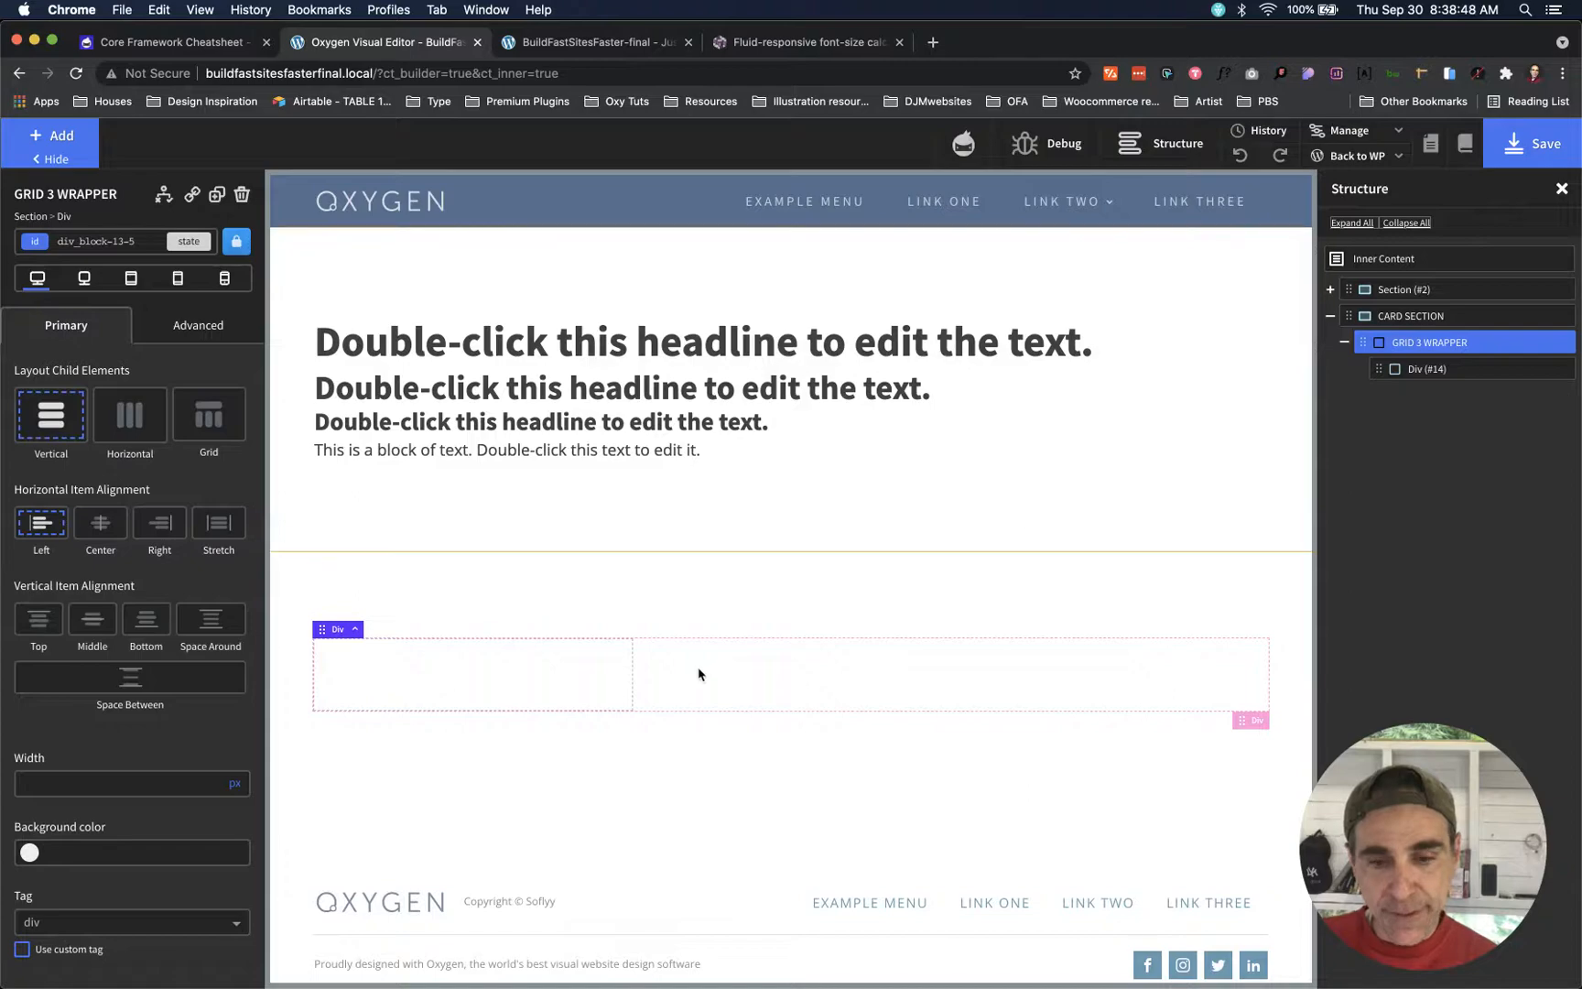
- Add an icon, a heading, a text block and a button inside the remaining div of GRID 3 WRAPPER
{"action": "left_click", "coordinate": [529, 682]}
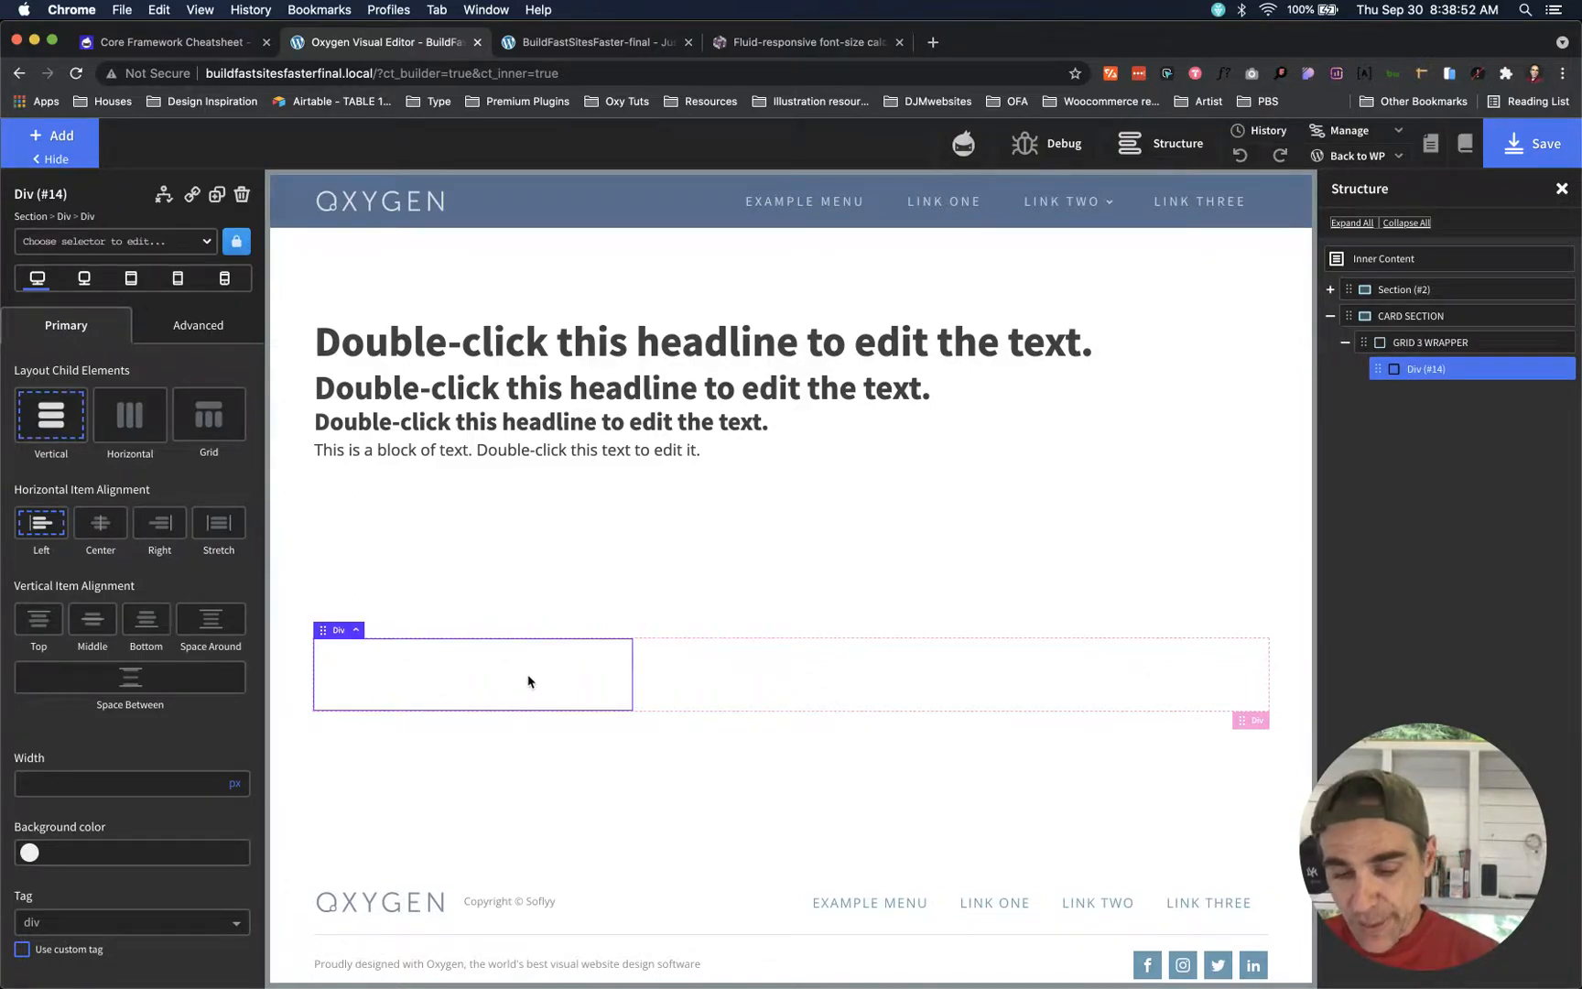
{"action": "key", "text": "alt+i"}
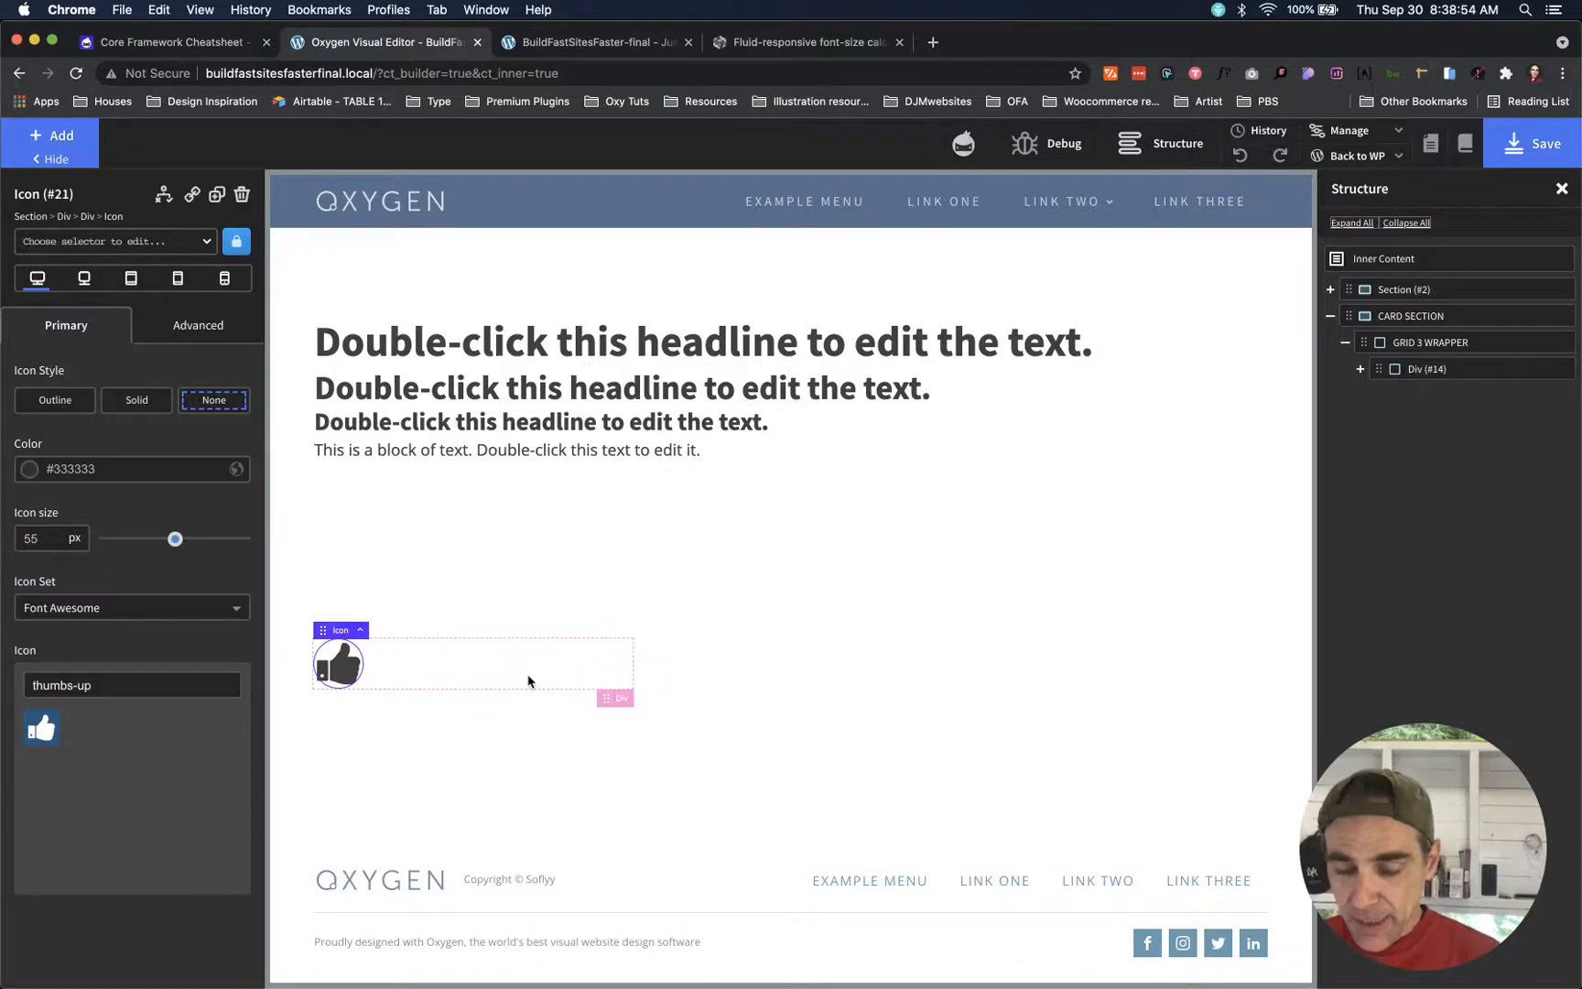
{"action": "key", "text": "alt+h"}
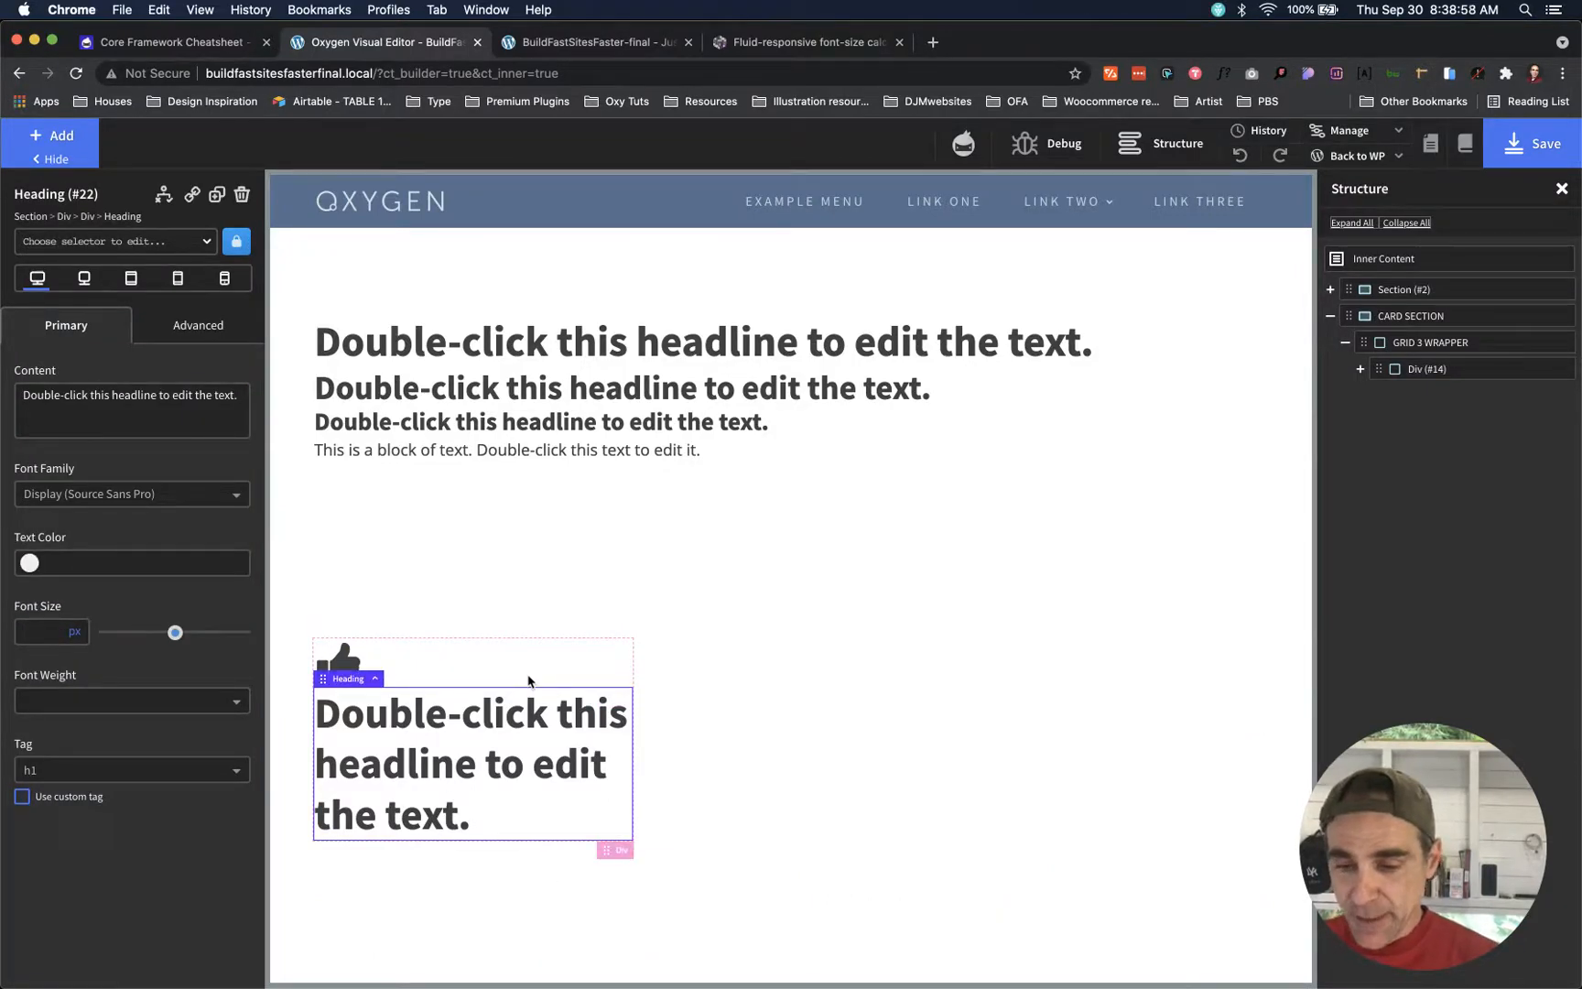
{"action": "key", "text": "alt+t"}
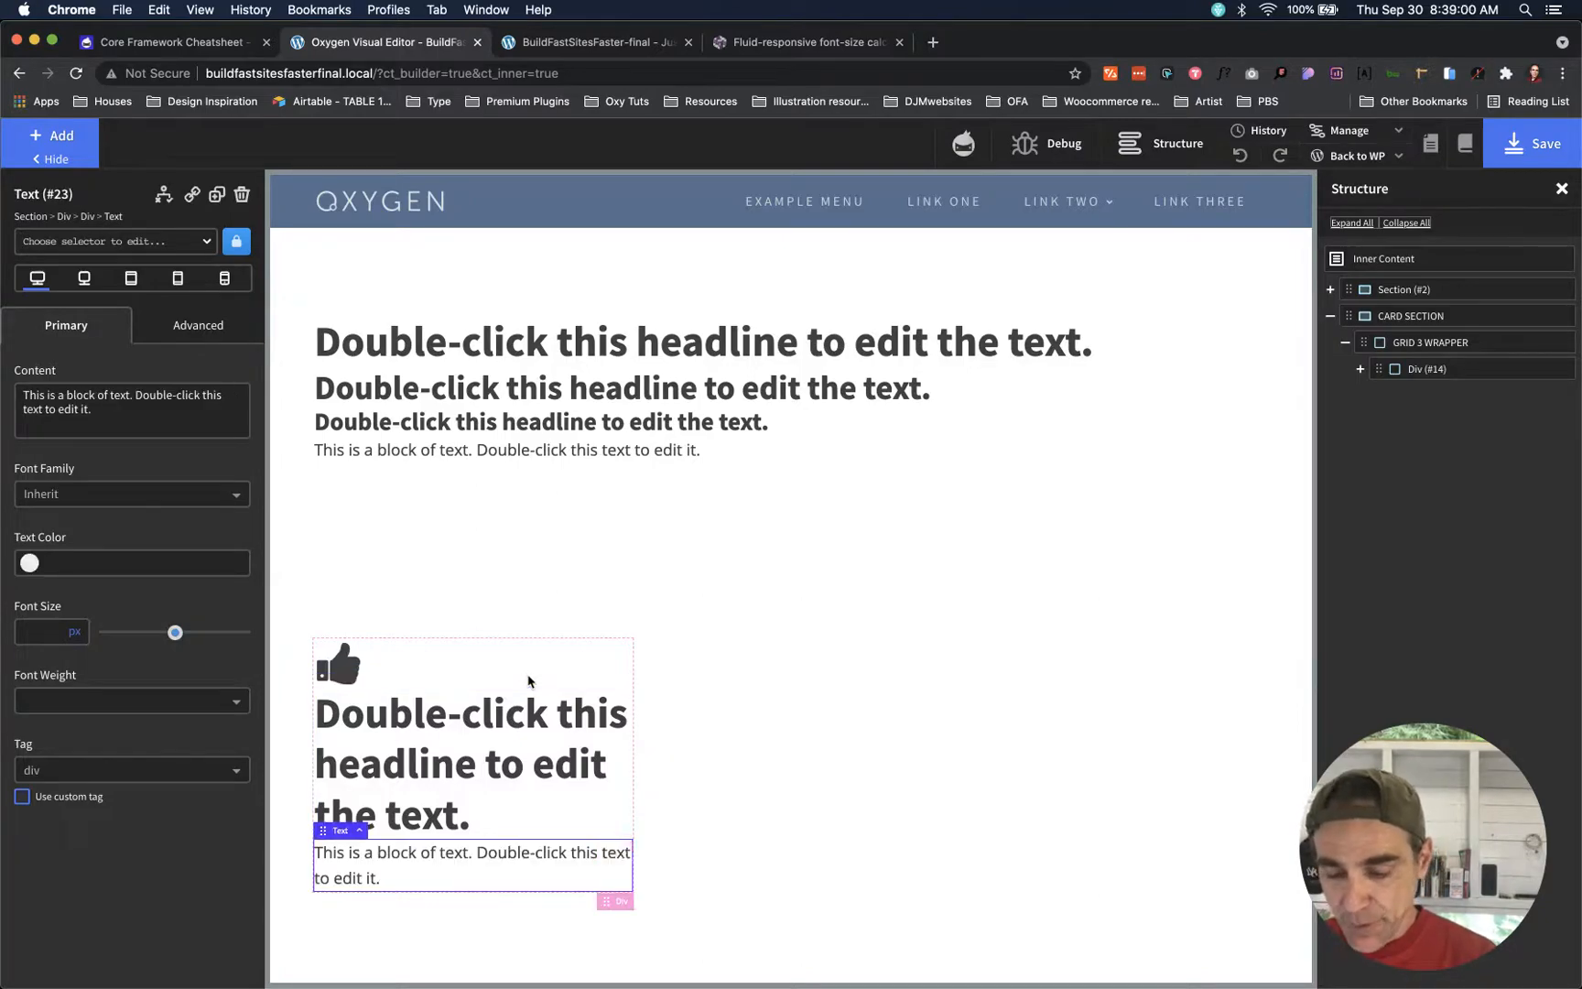
{"action": "key", "text": "alt+b"}
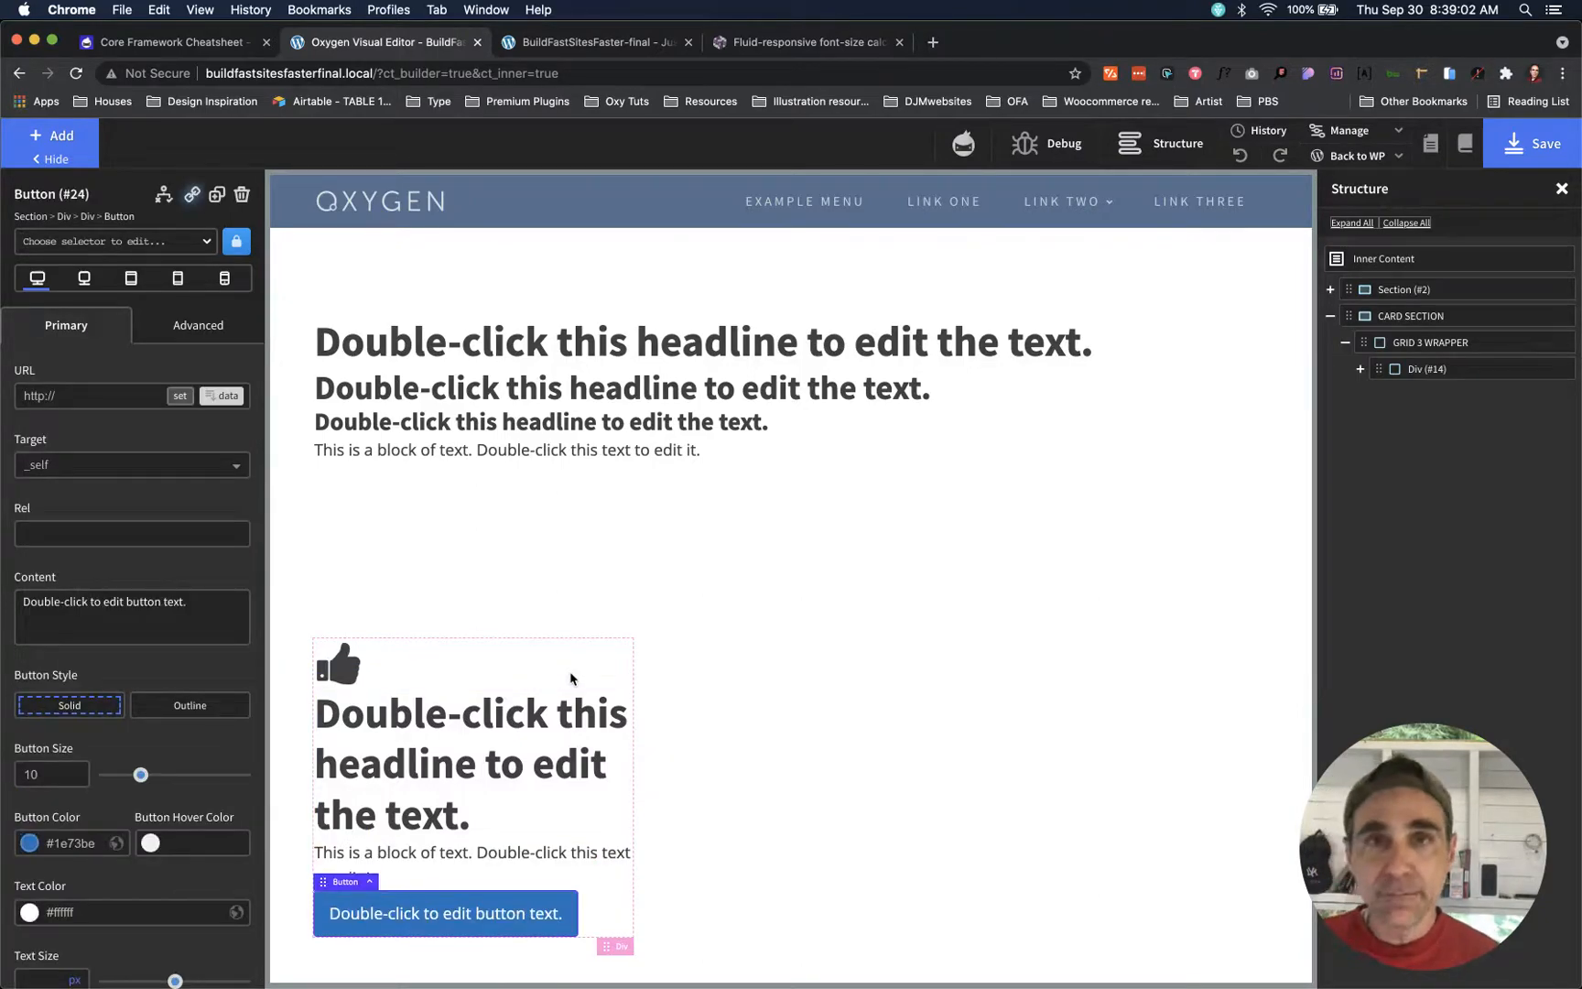
- Set the tag of the heading inside the grid div to h3
{"action": "left_click", "coordinate": [466, 778]}
{"action": "left_click", "coordinate": [107, 769]}
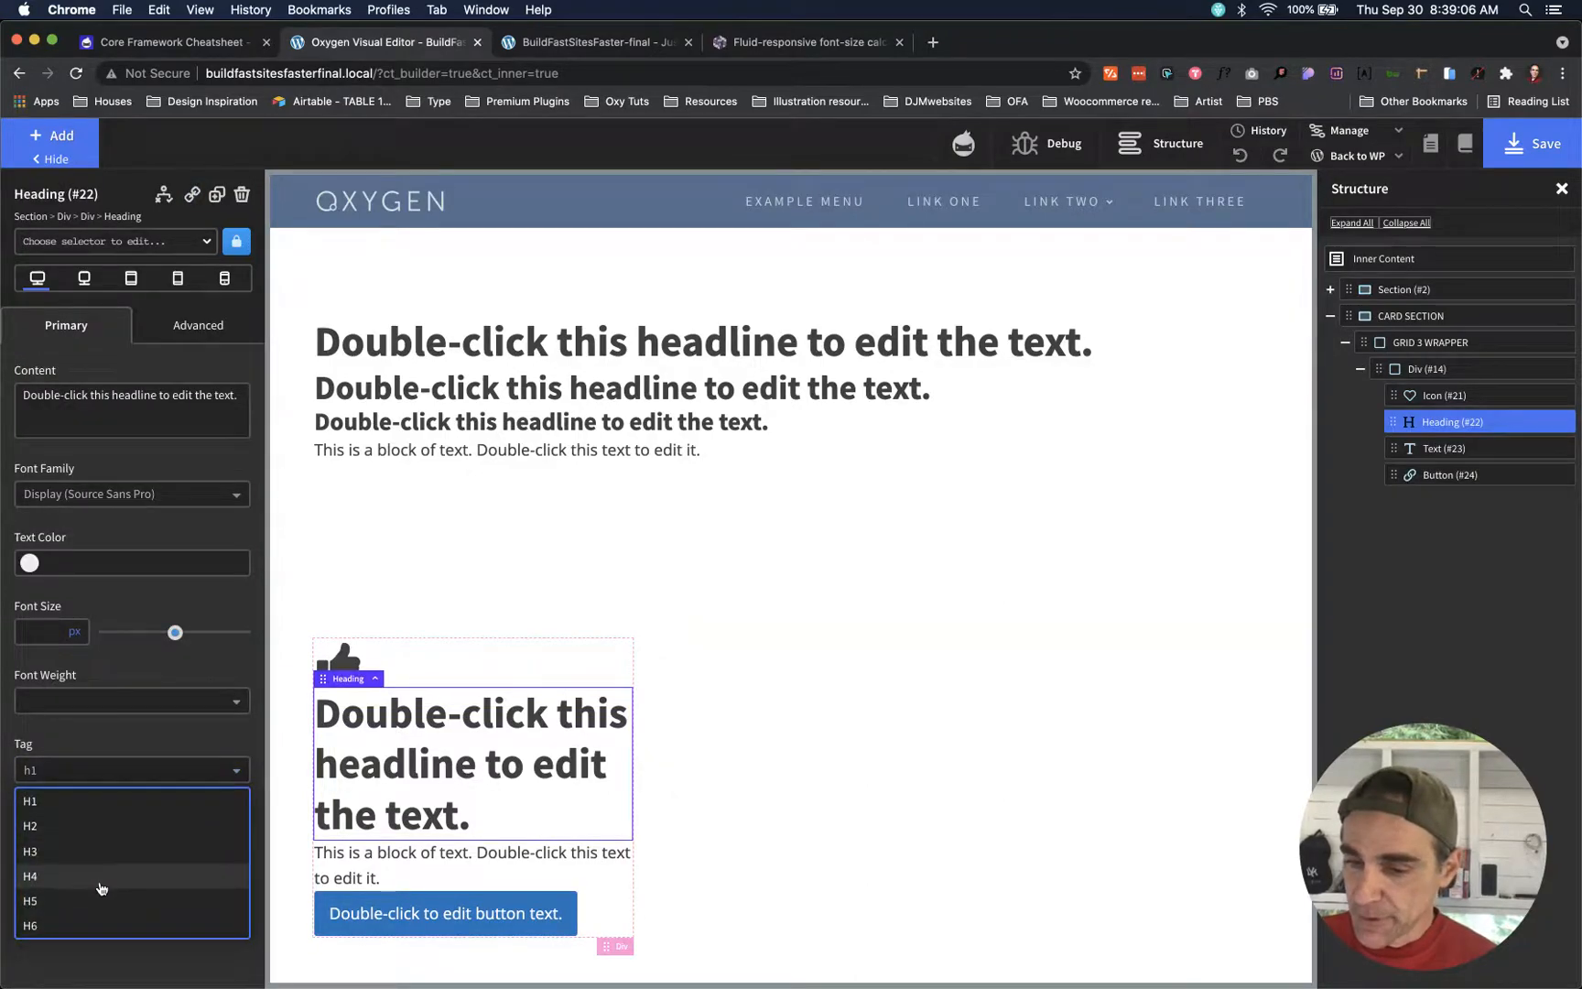
{"action": "left_click", "coordinate": [94, 859]}
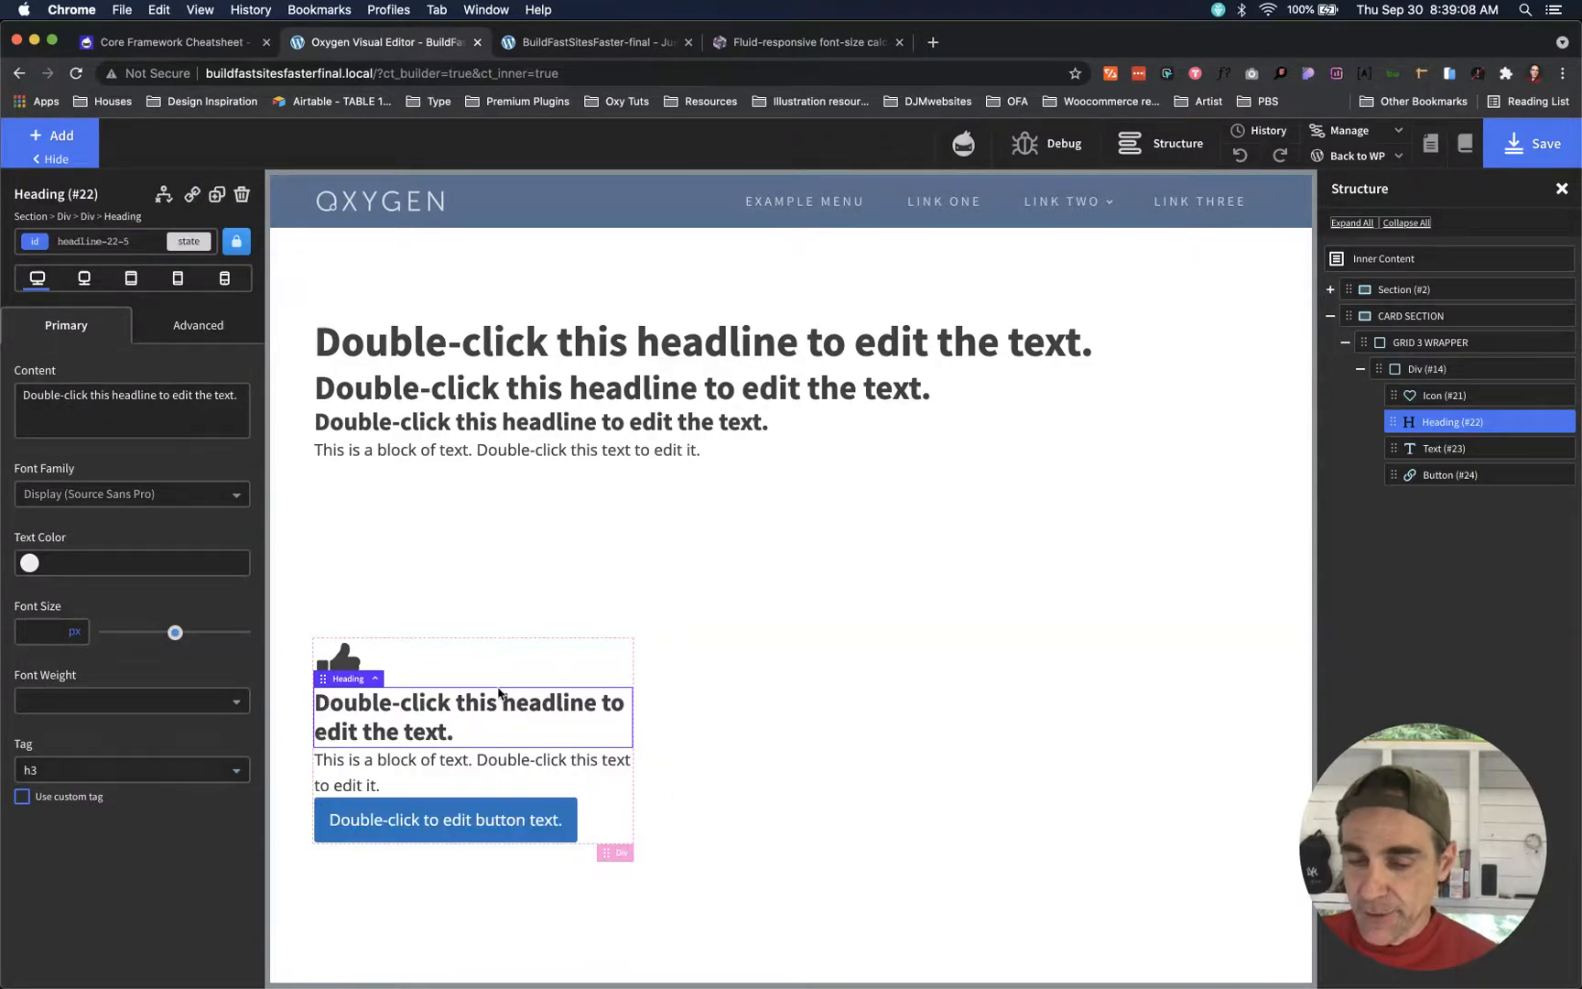
- Rename the div that holds the icon, heading, text and button as CARD
{"action": "left_click", "coordinate": [1420, 371]}
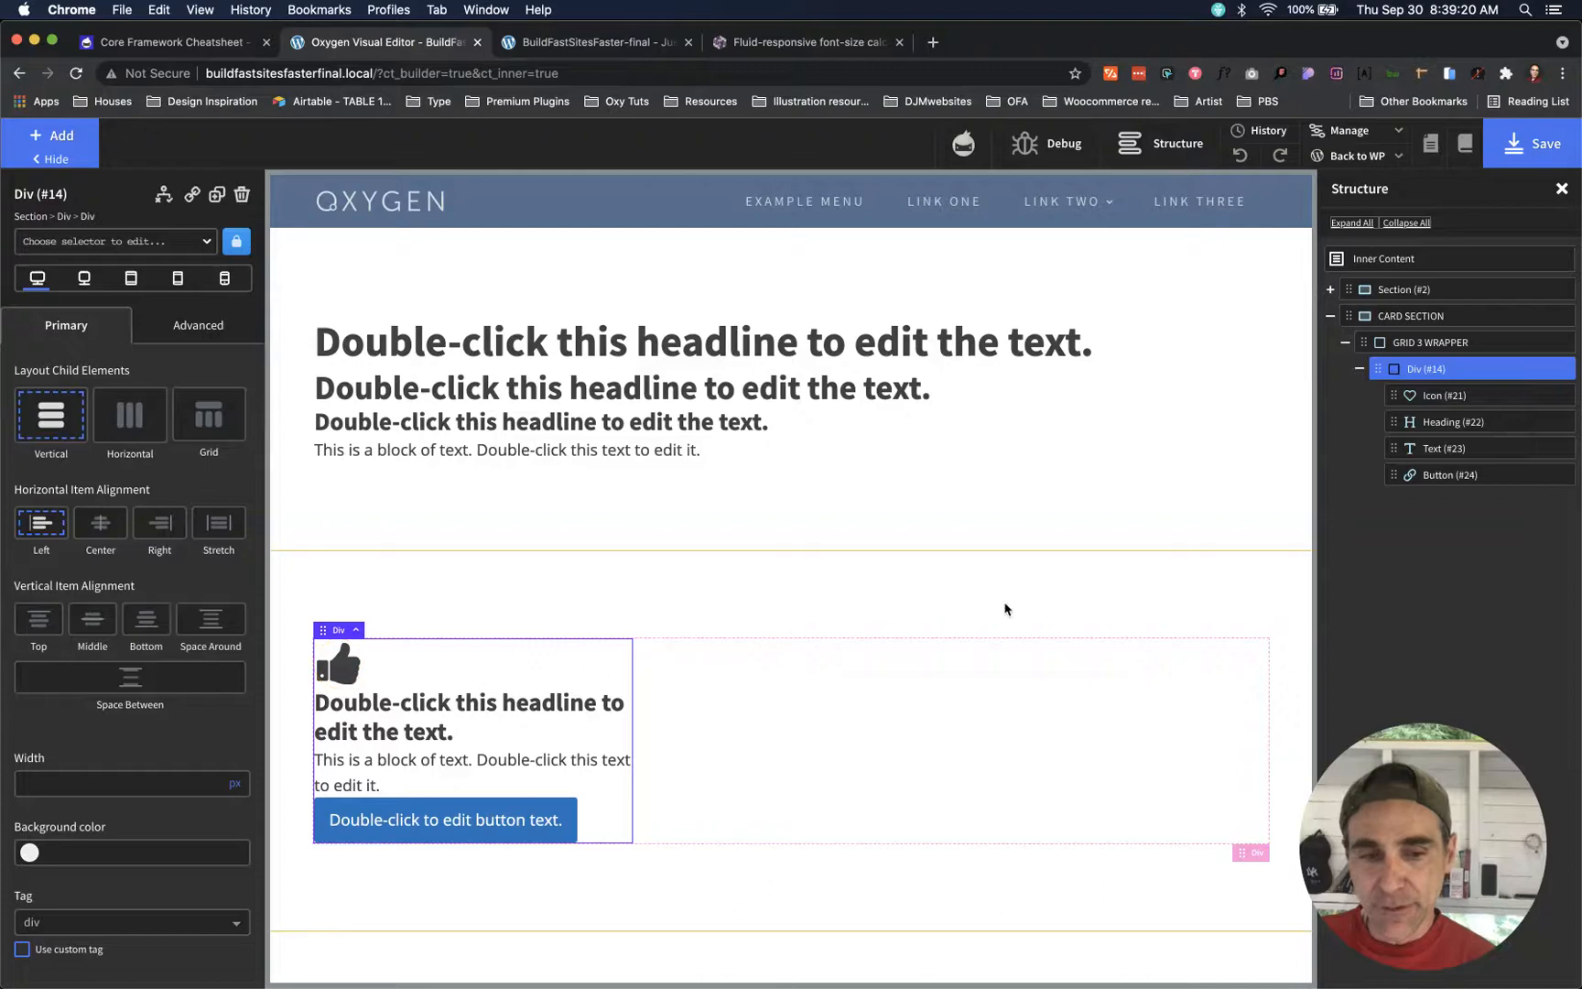
{"action": "double_click", "coordinate": [1421, 369]}
{"action": "type", "text": "CARD"}
{"action": "key", "text": "Return"}
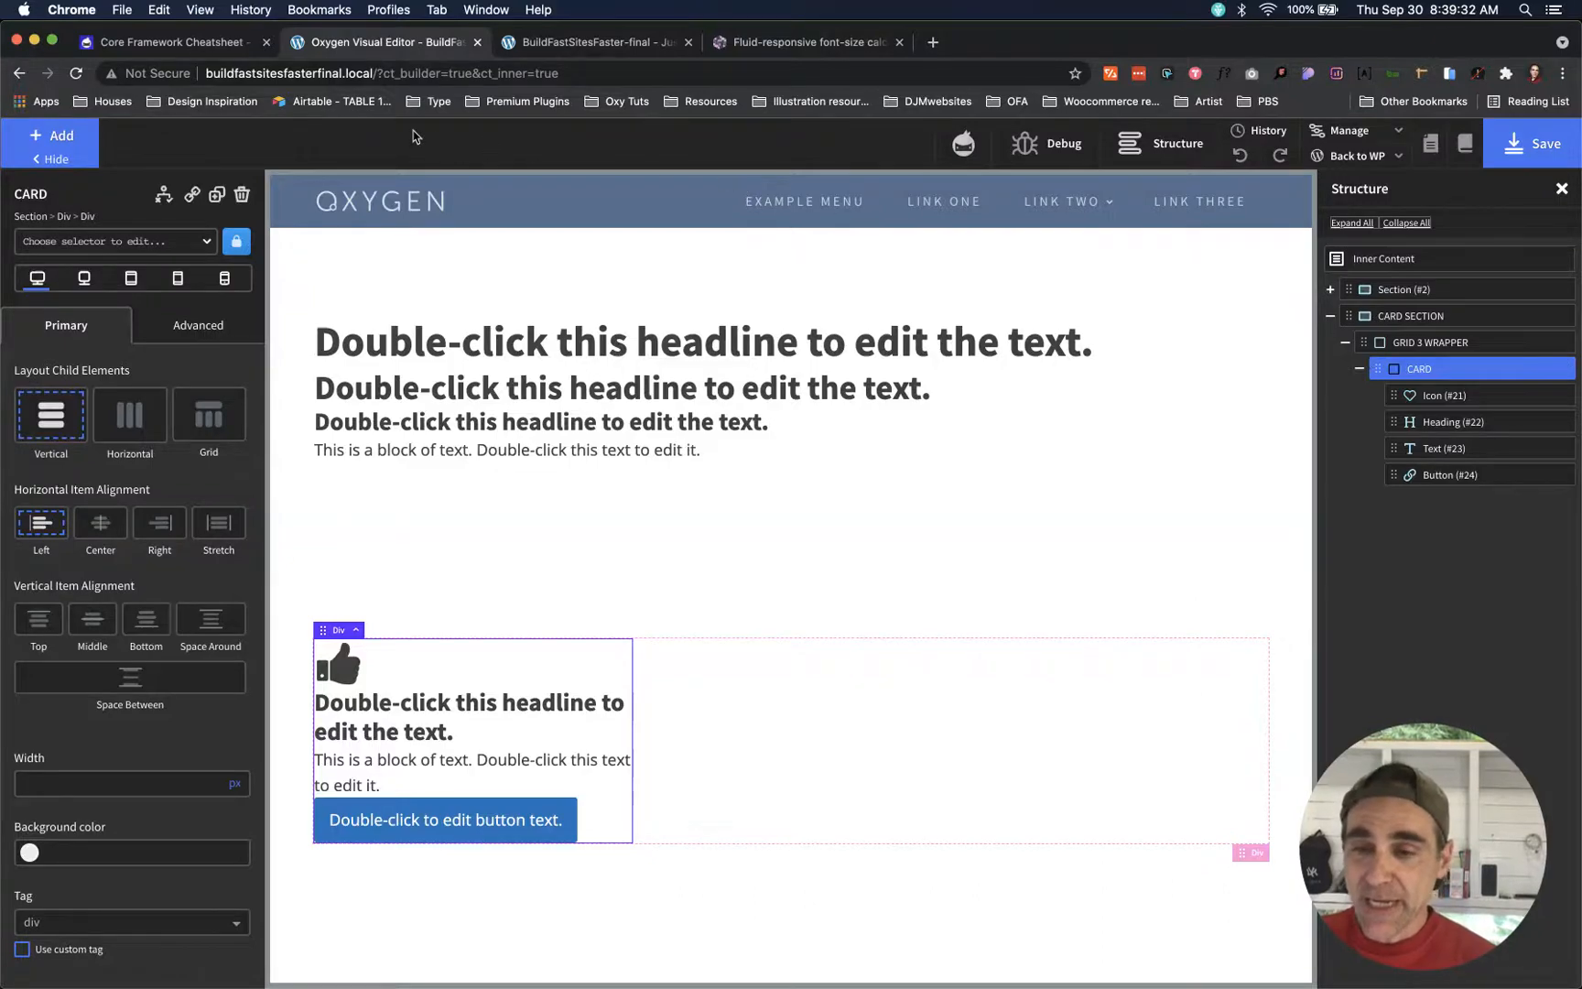
- Apply the c-owl-s spacing class to CARD
{"action": "left_click", "coordinate": [130, 240]}
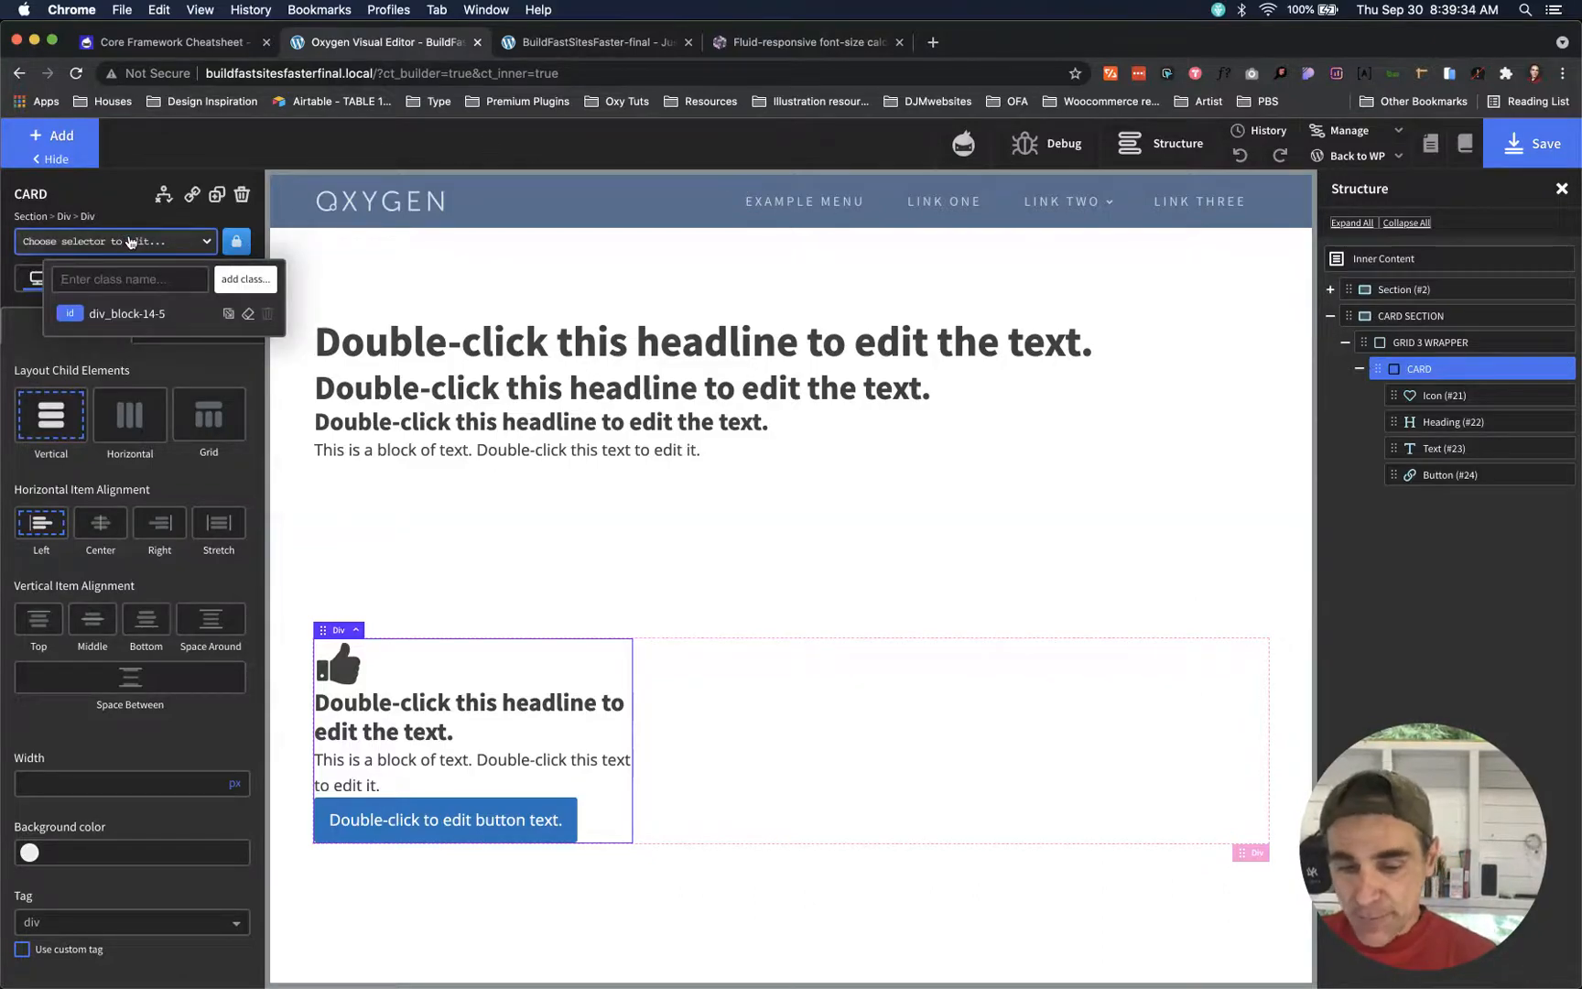
{"action": "type", "text": "owl"}
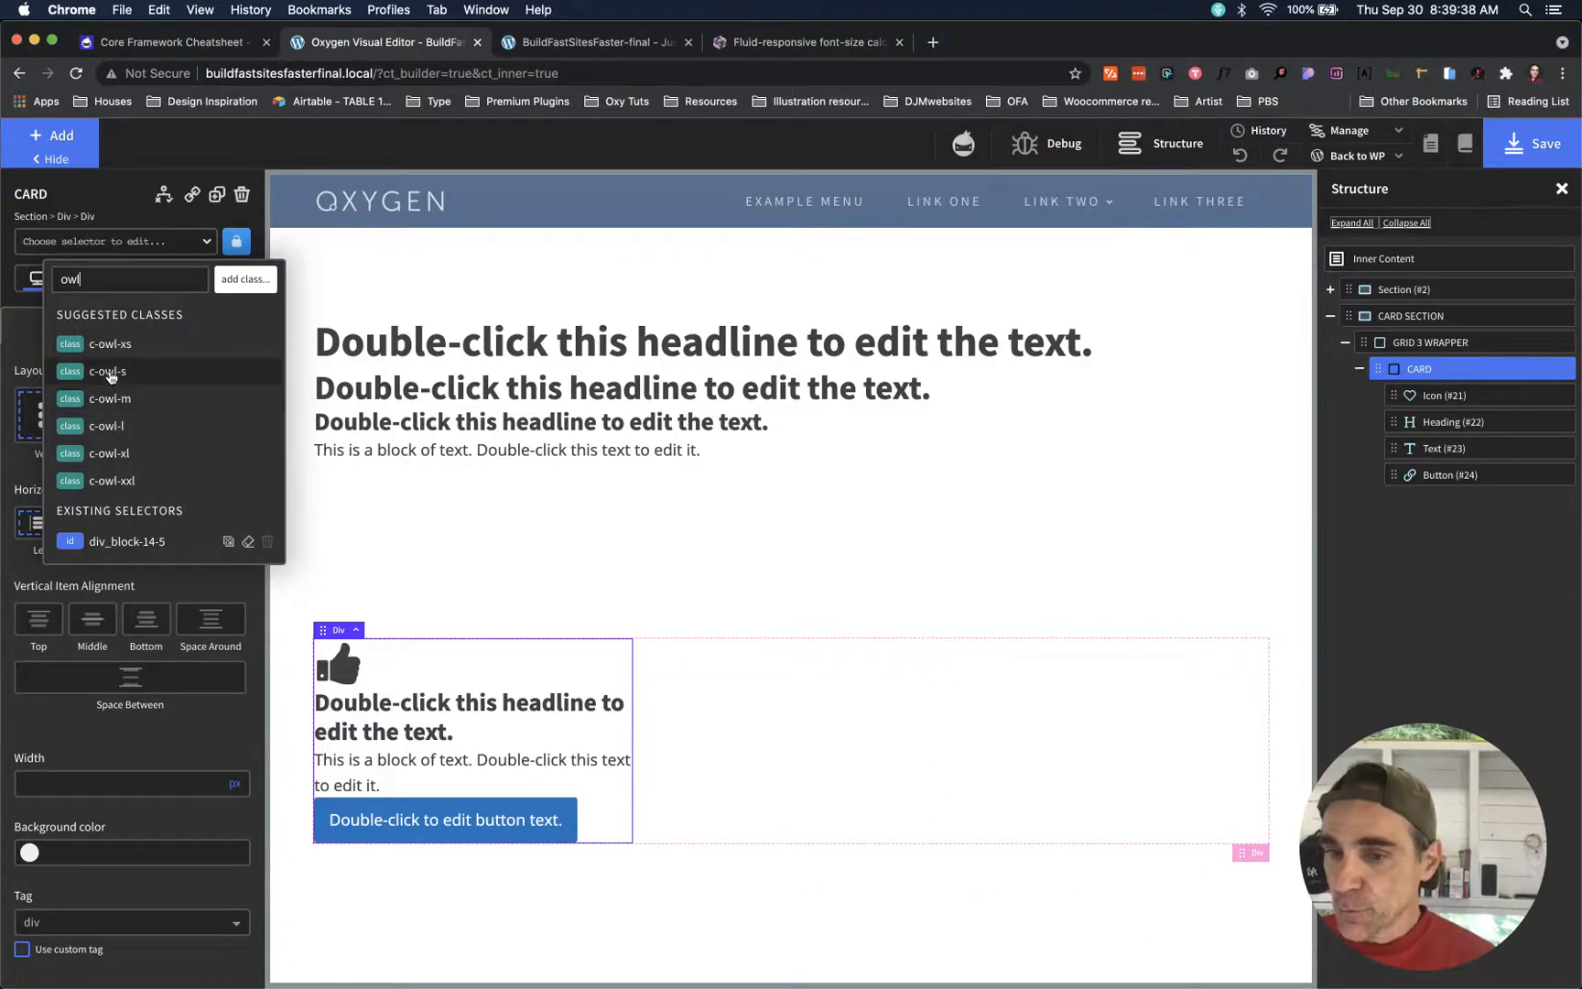
{"action": "left_click", "coordinate": [114, 396]}
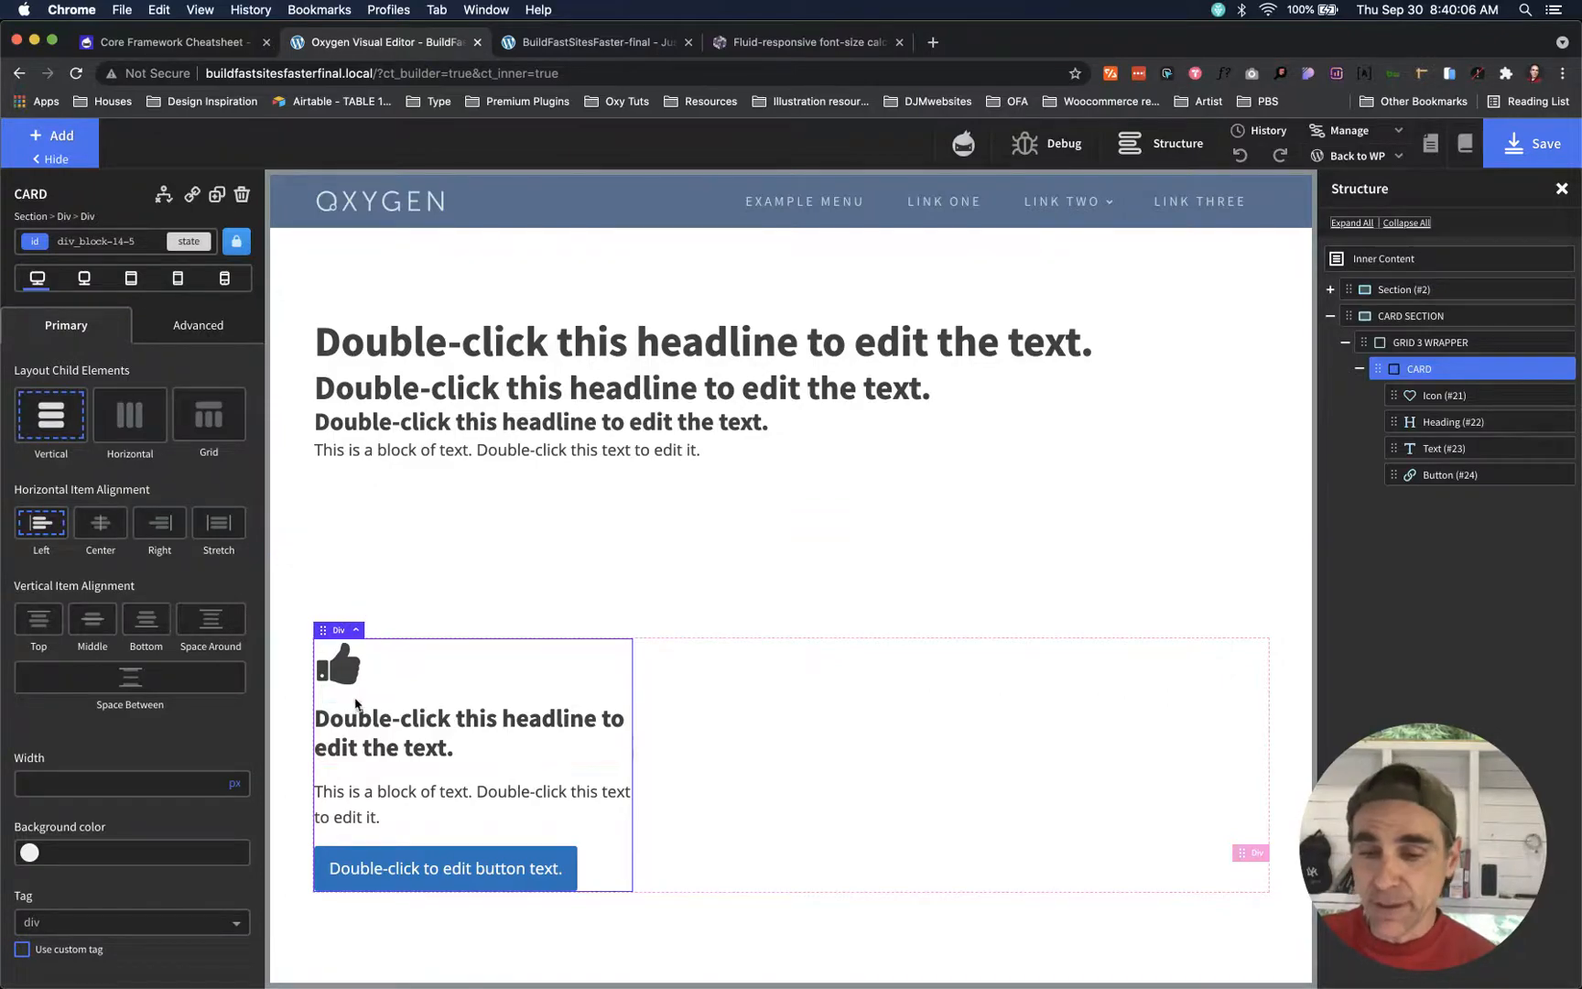
- Move the heading above the icon inside CARD
{"action": "left_click", "coordinate": [351, 737]}
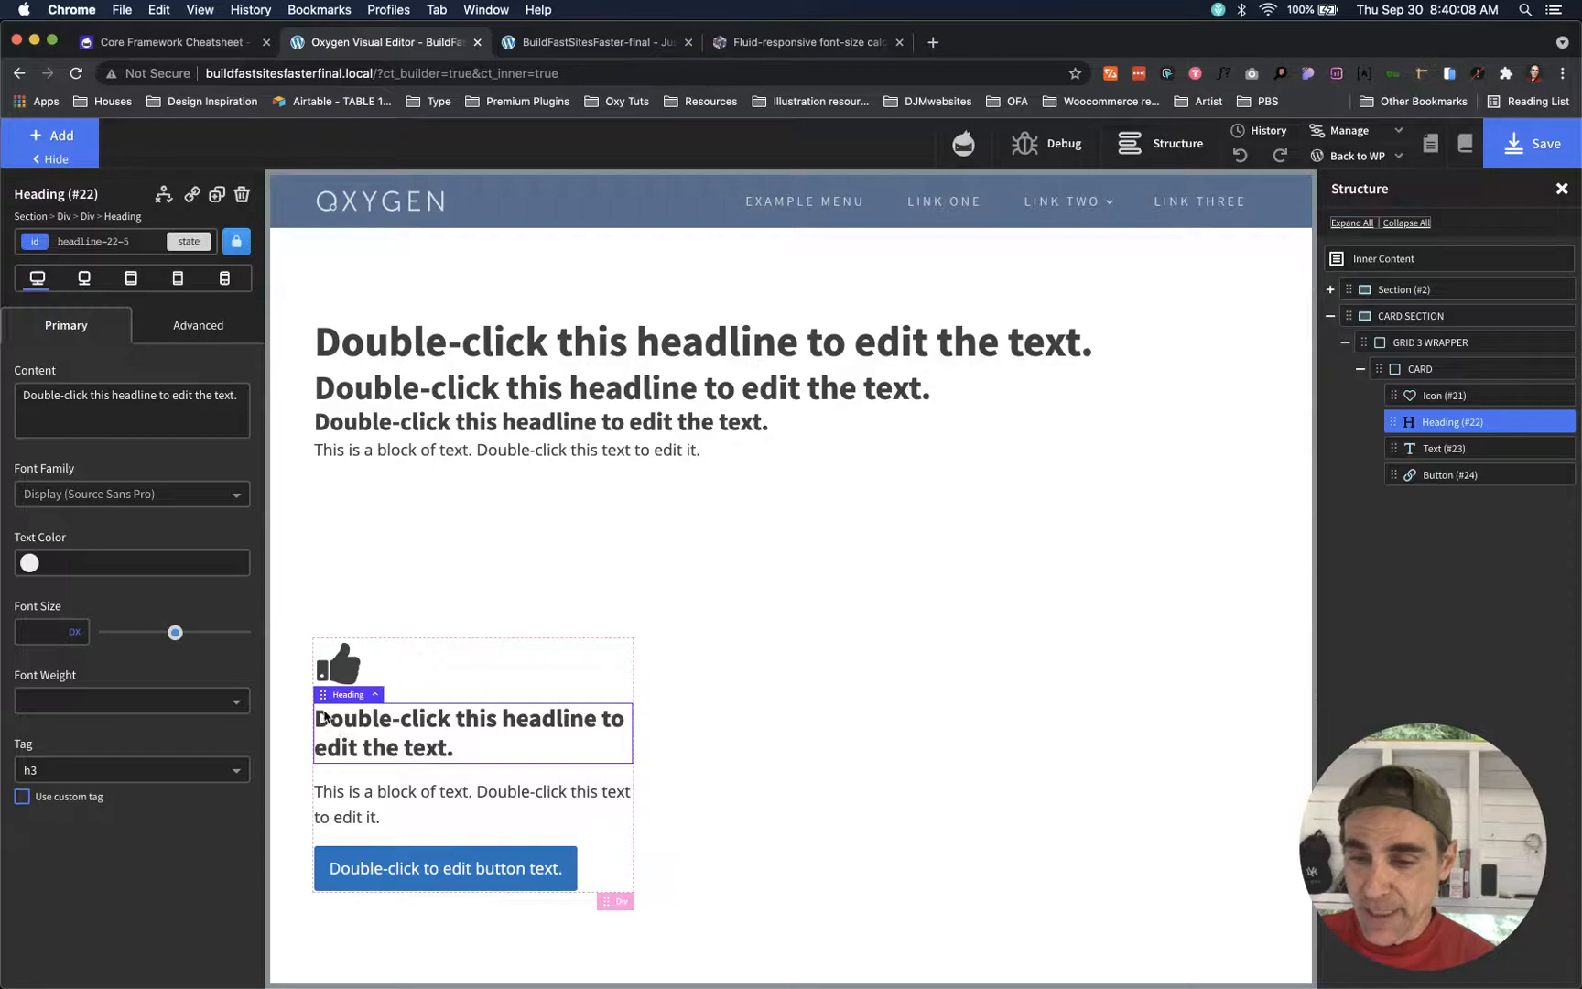
{"action": "left_click_drag", "start_coordinate": [319, 696], "coordinate": [354, 653]}
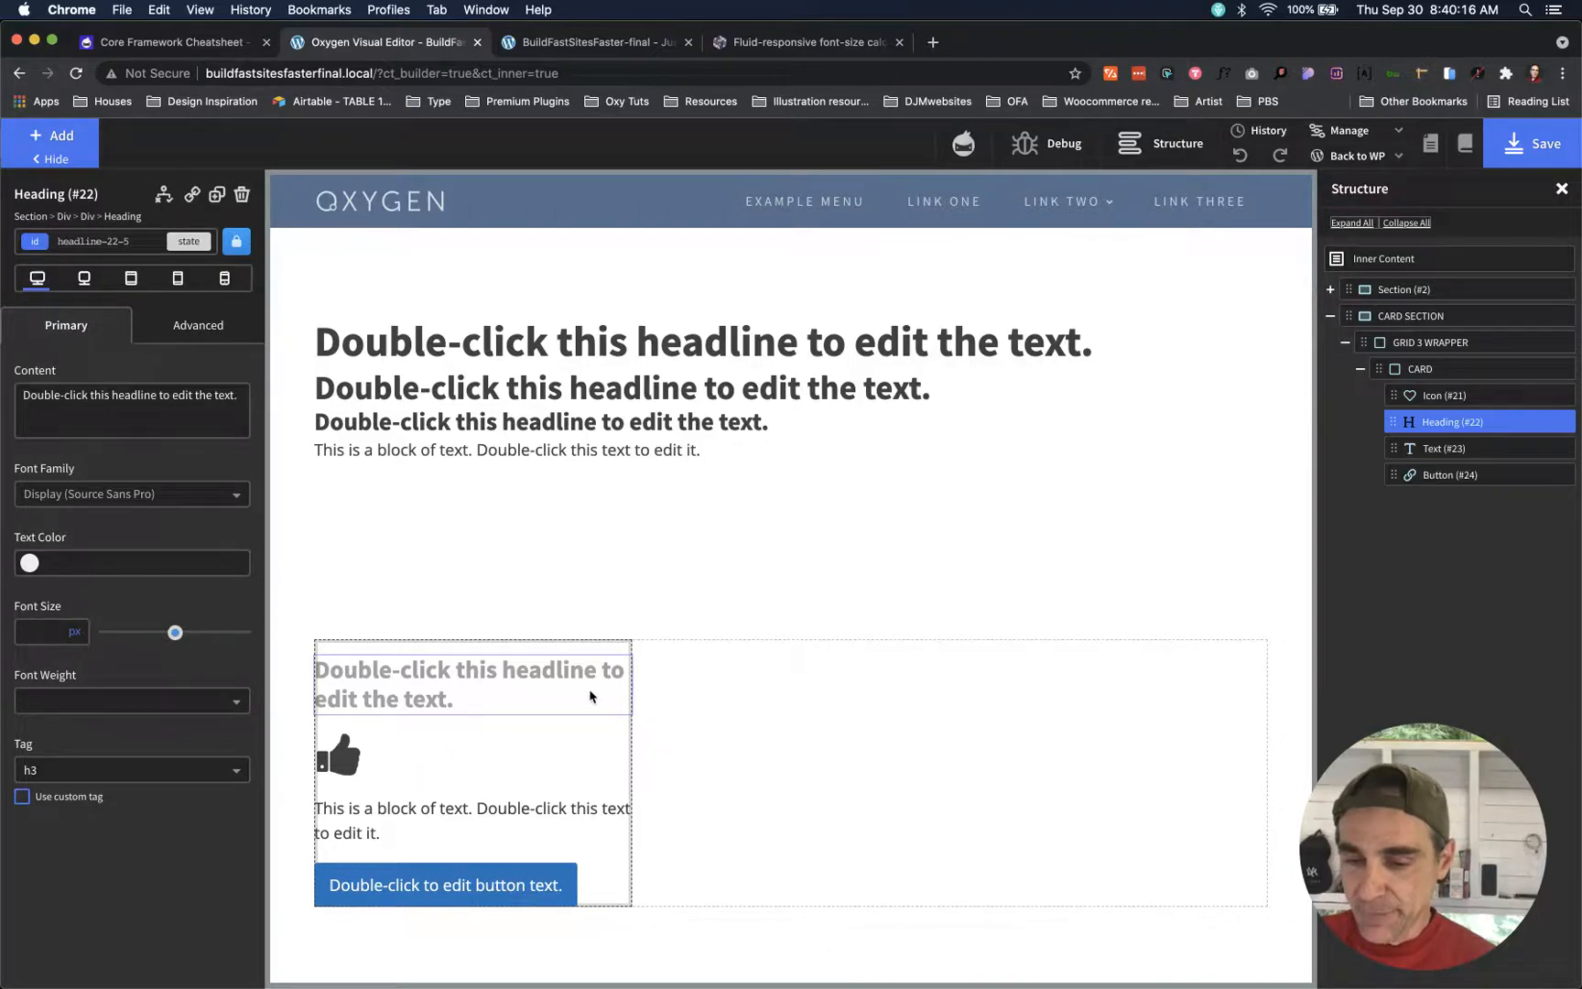
{"action": "left_click", "coordinate": [501, 586]}
{"action": "left_click", "coordinate": [446, 724]}
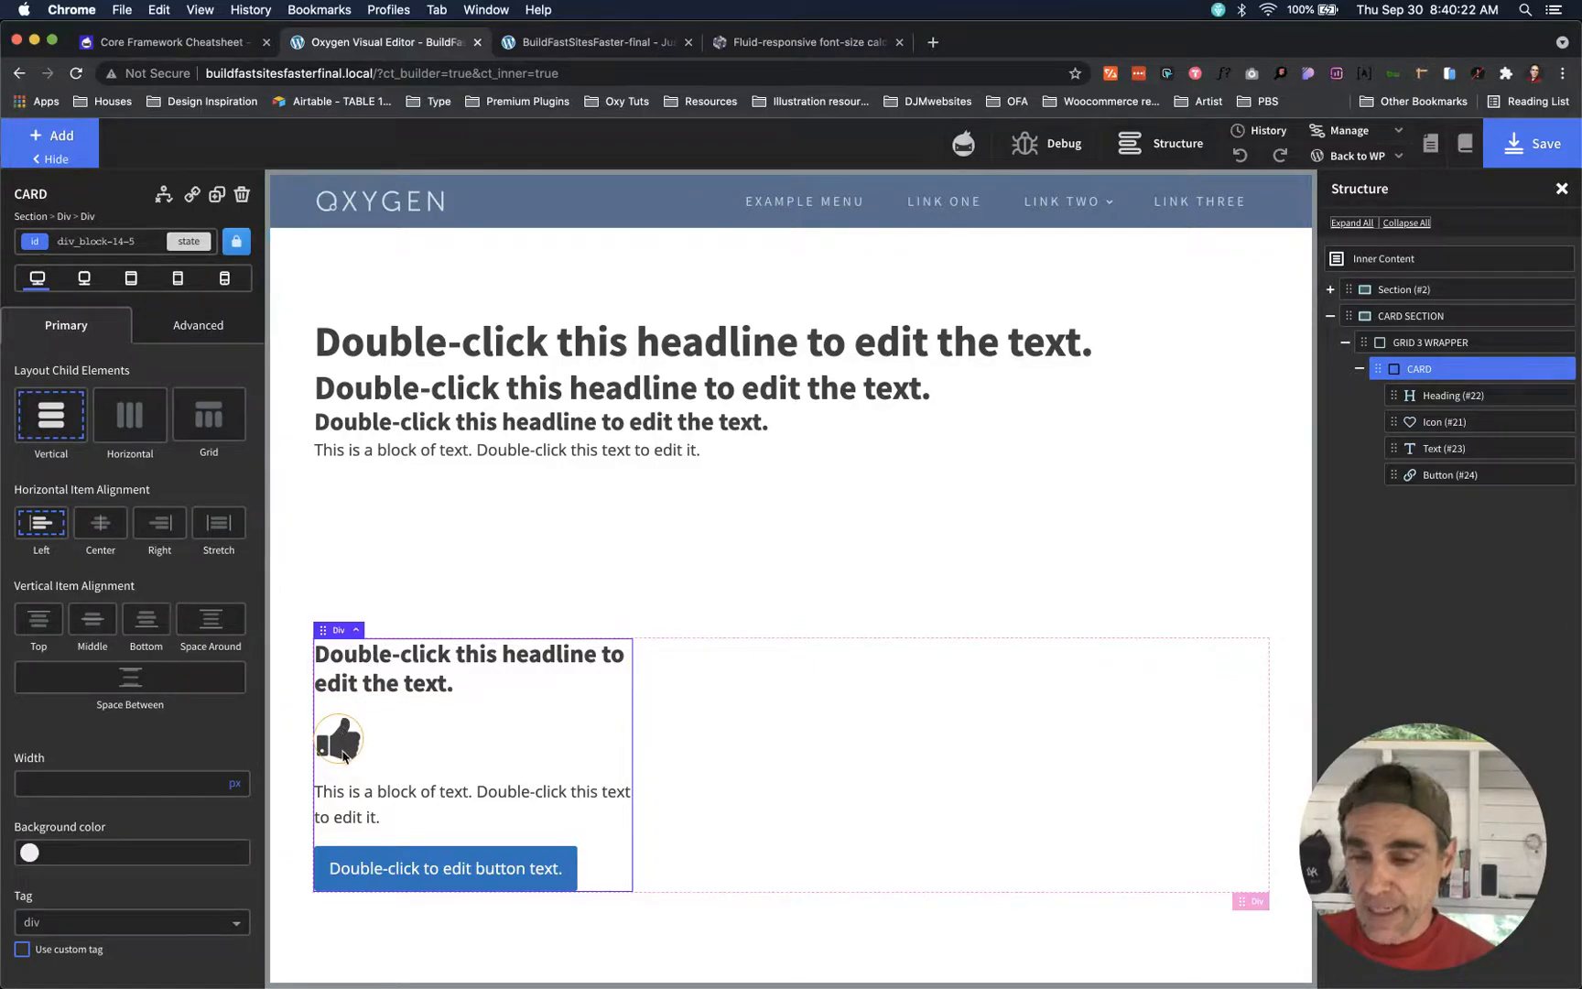
- Move the icon back above the heading as the first element inside CARD
{"action": "left_click", "coordinate": [343, 737]}
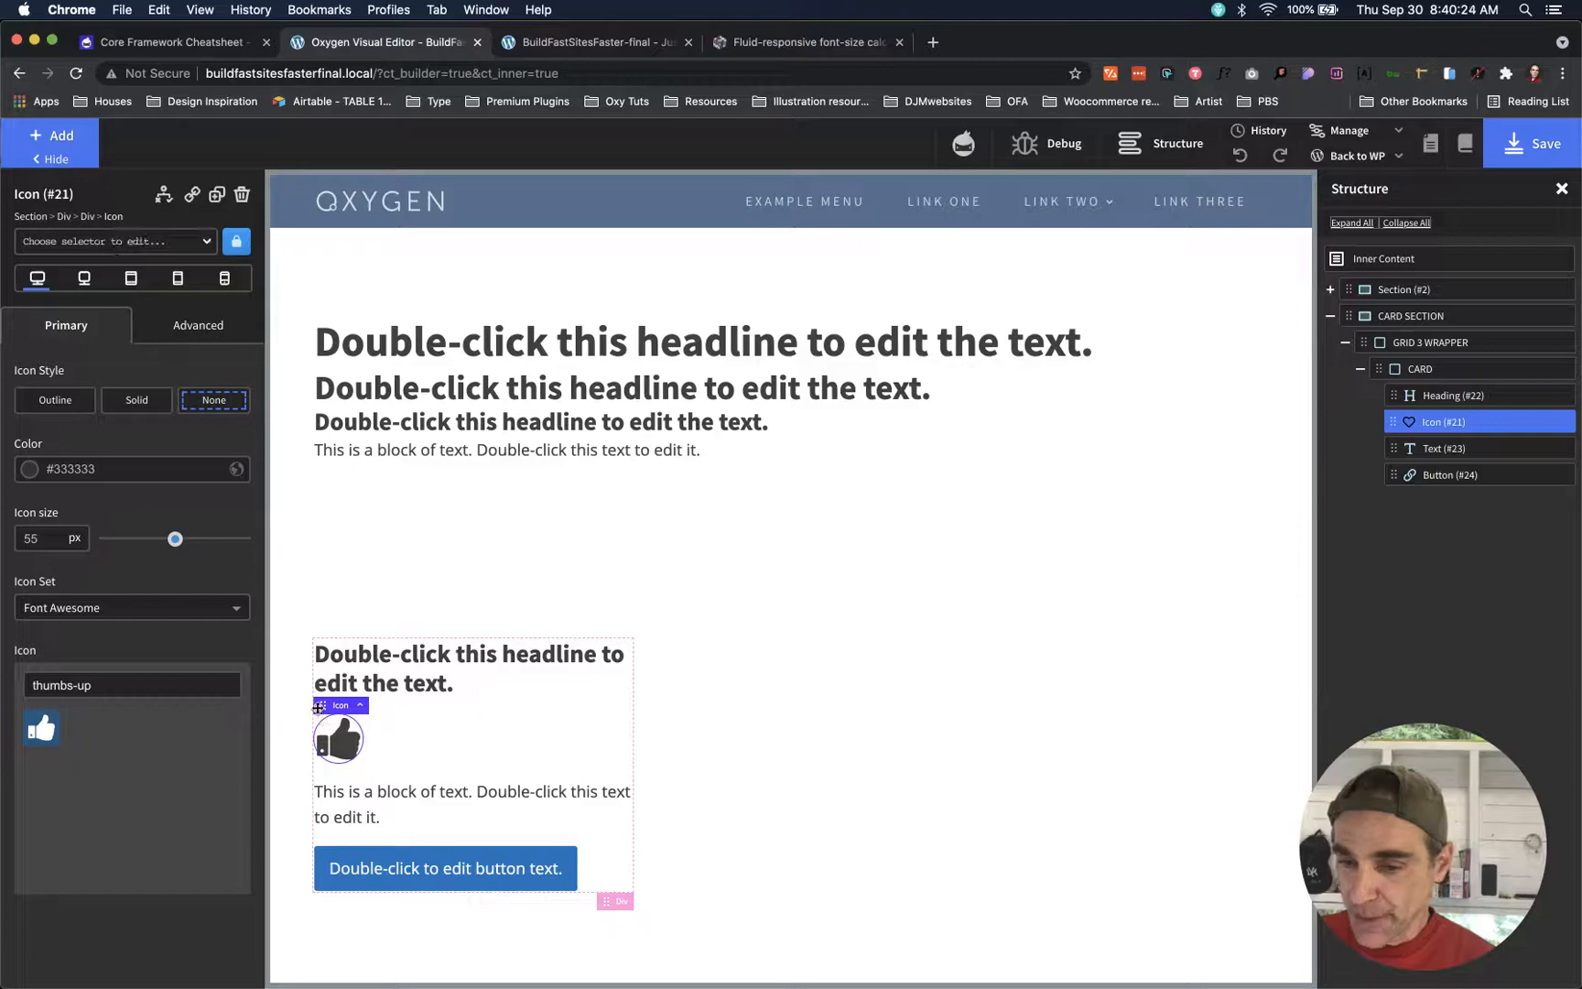
{"action": "left_click_drag", "start_coordinate": [323, 707], "coordinate": [363, 652]}
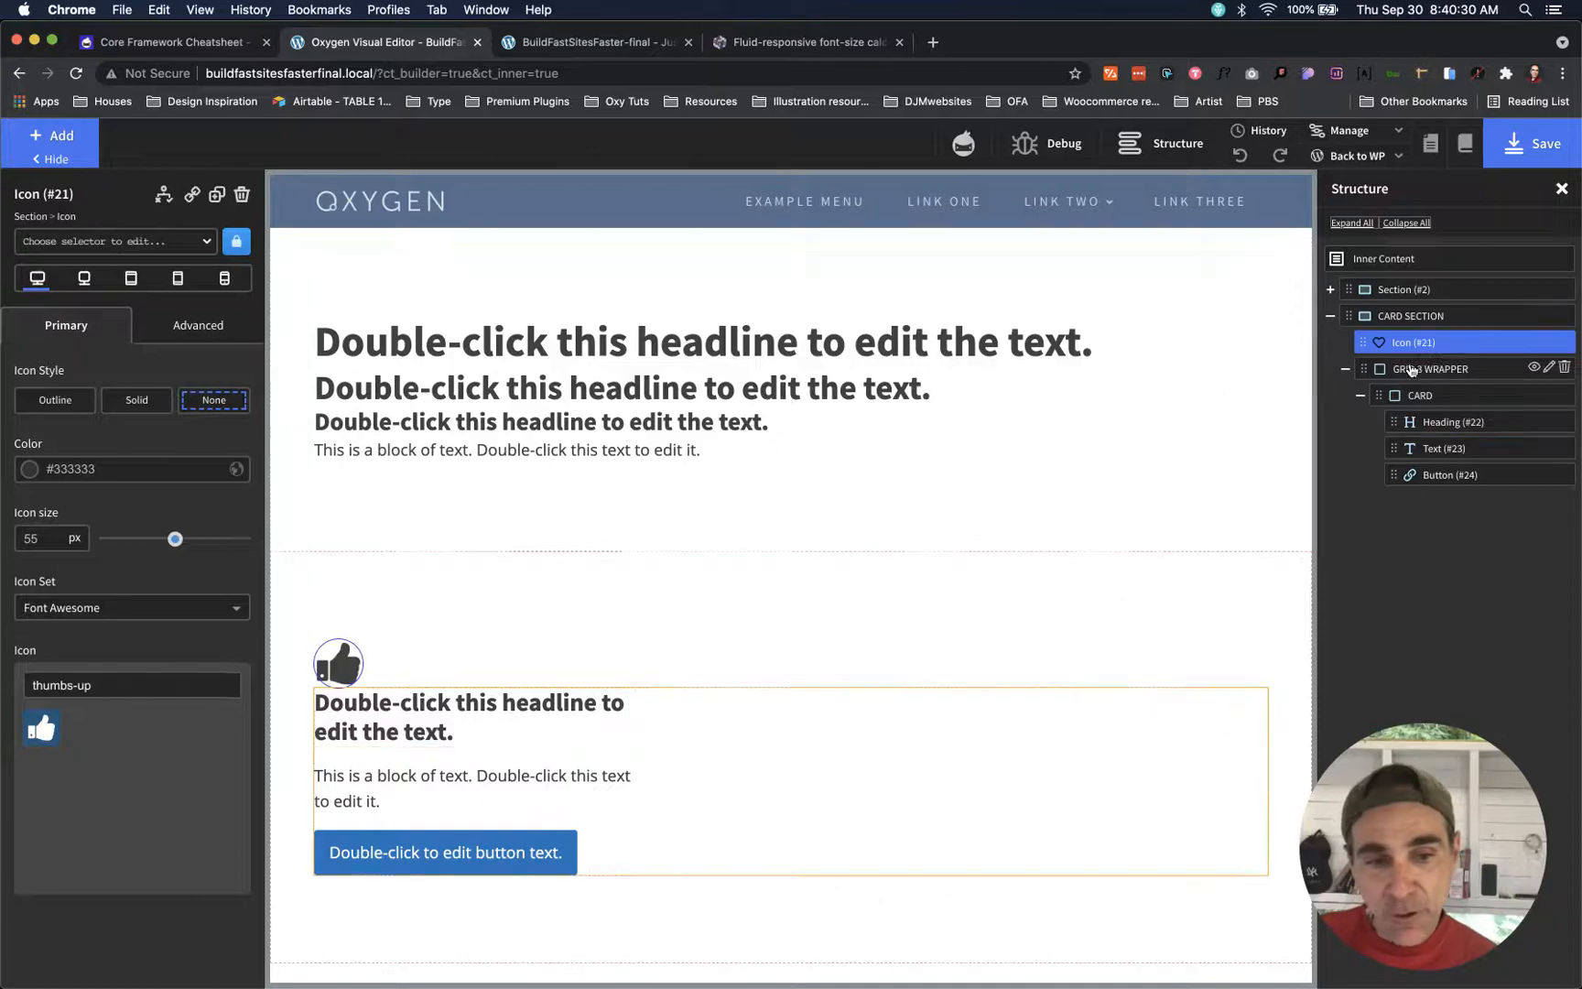
{"action": "left_click", "coordinate": [1424, 398]}
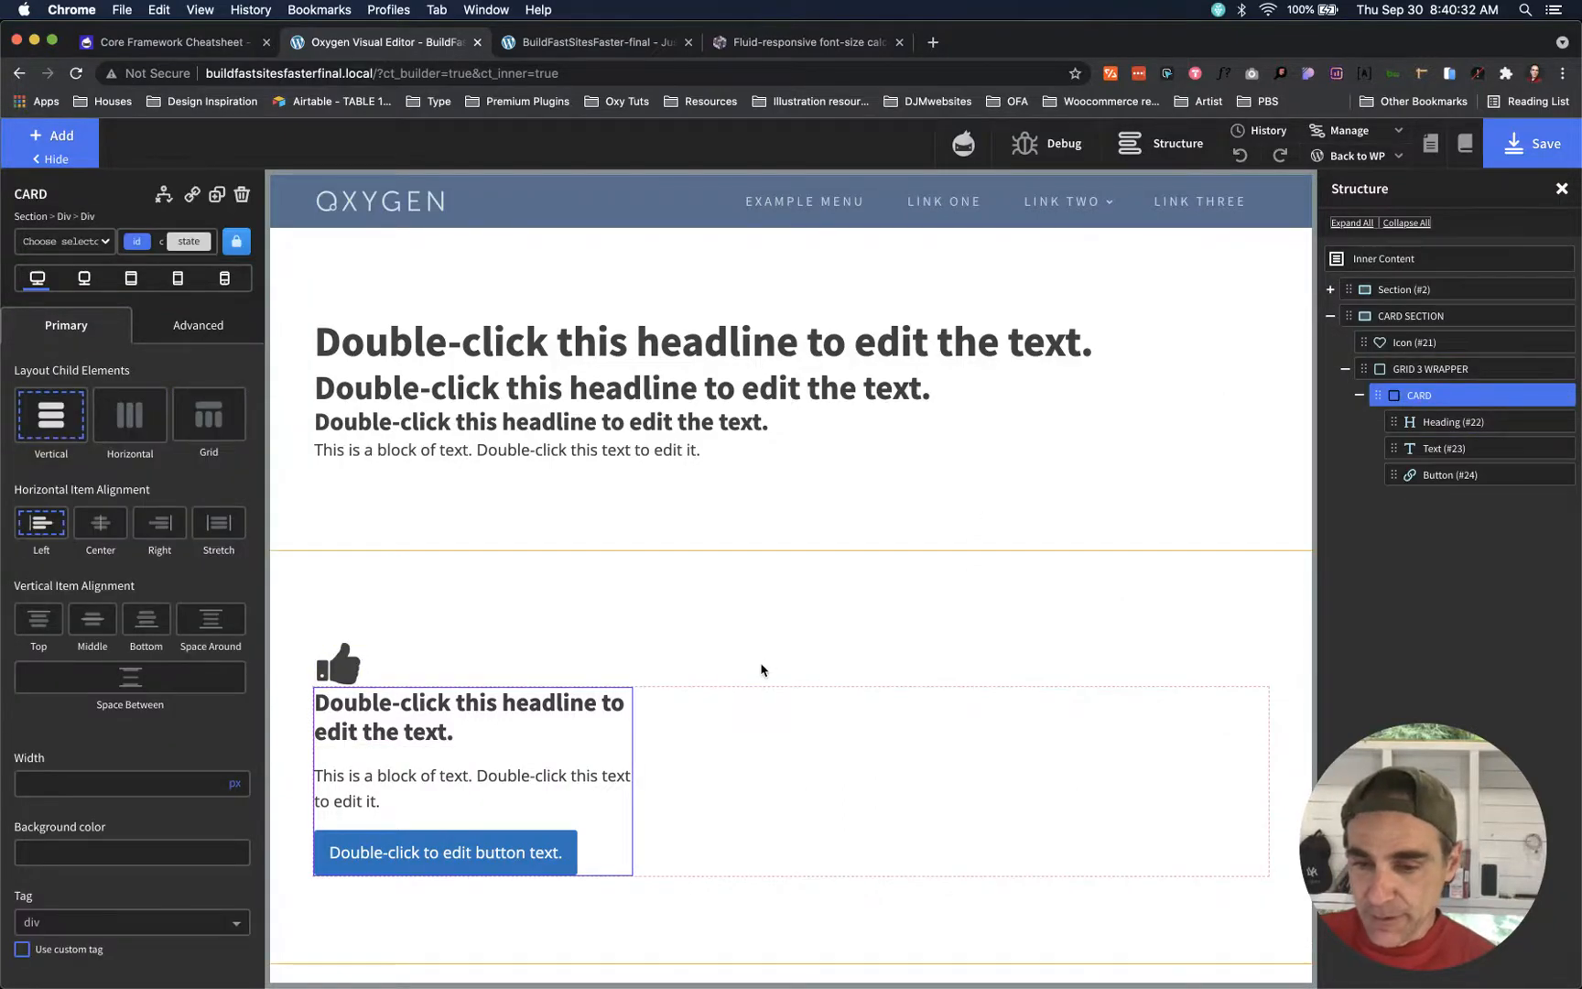
{"action": "left_click_drag", "start_coordinate": [1365, 346], "coordinate": [1411, 409]}
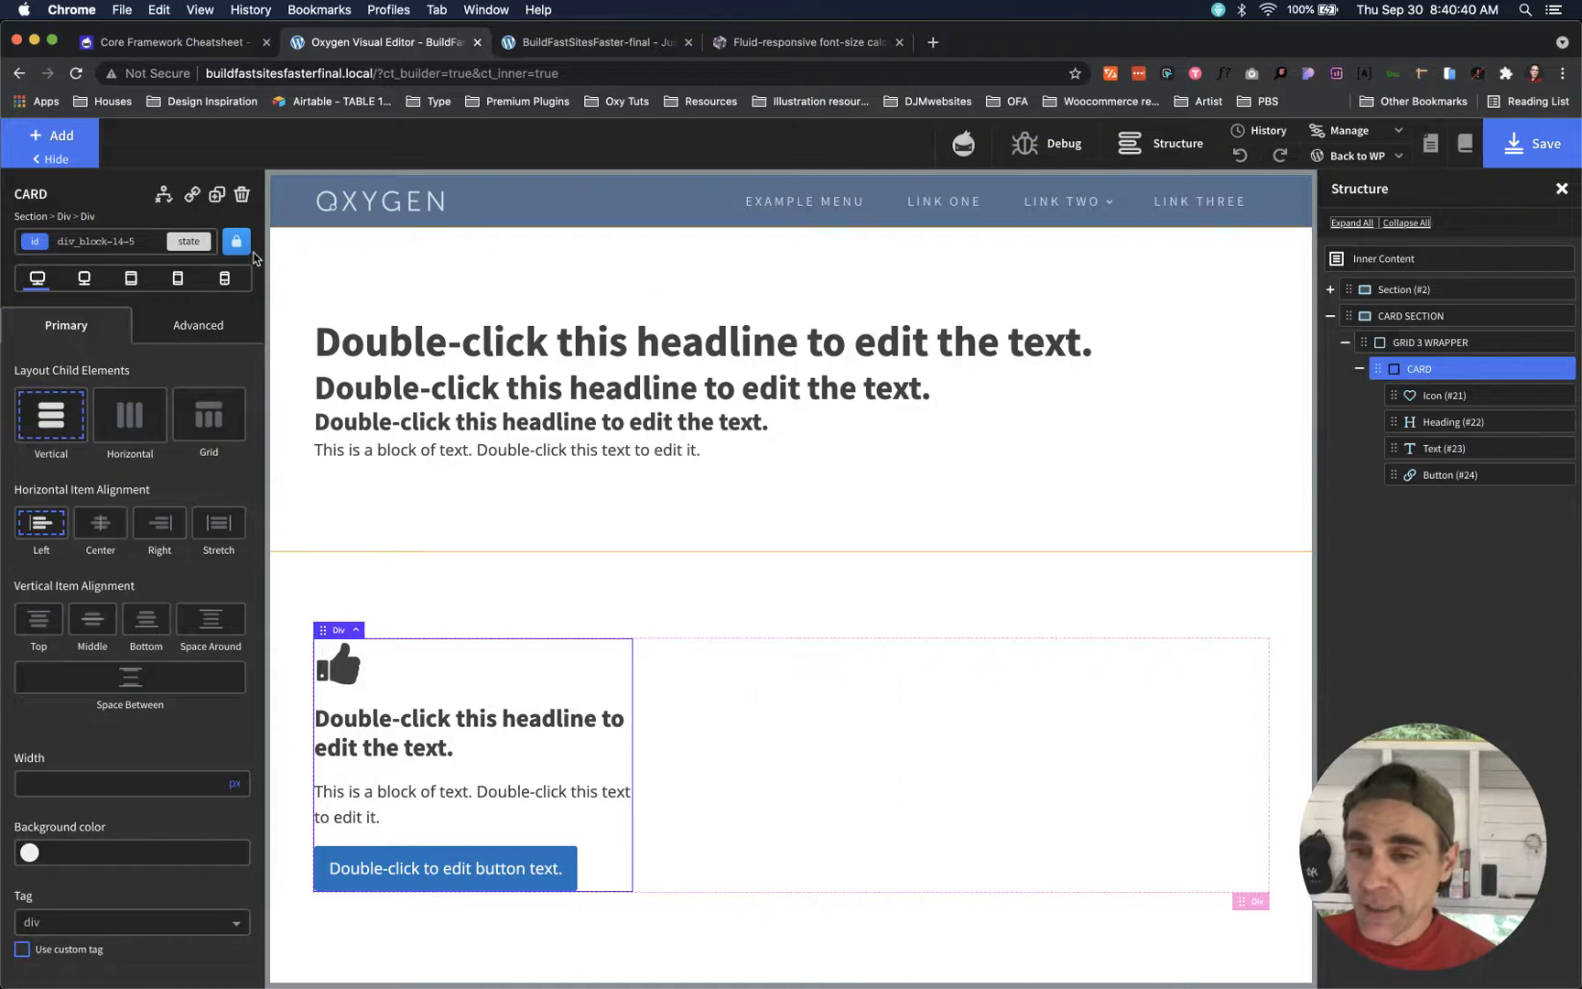
- Apply the c-padding-m class to CARD
{"action": "left_click", "coordinate": [143, 243]}
{"action": "type", "text": "pad"}
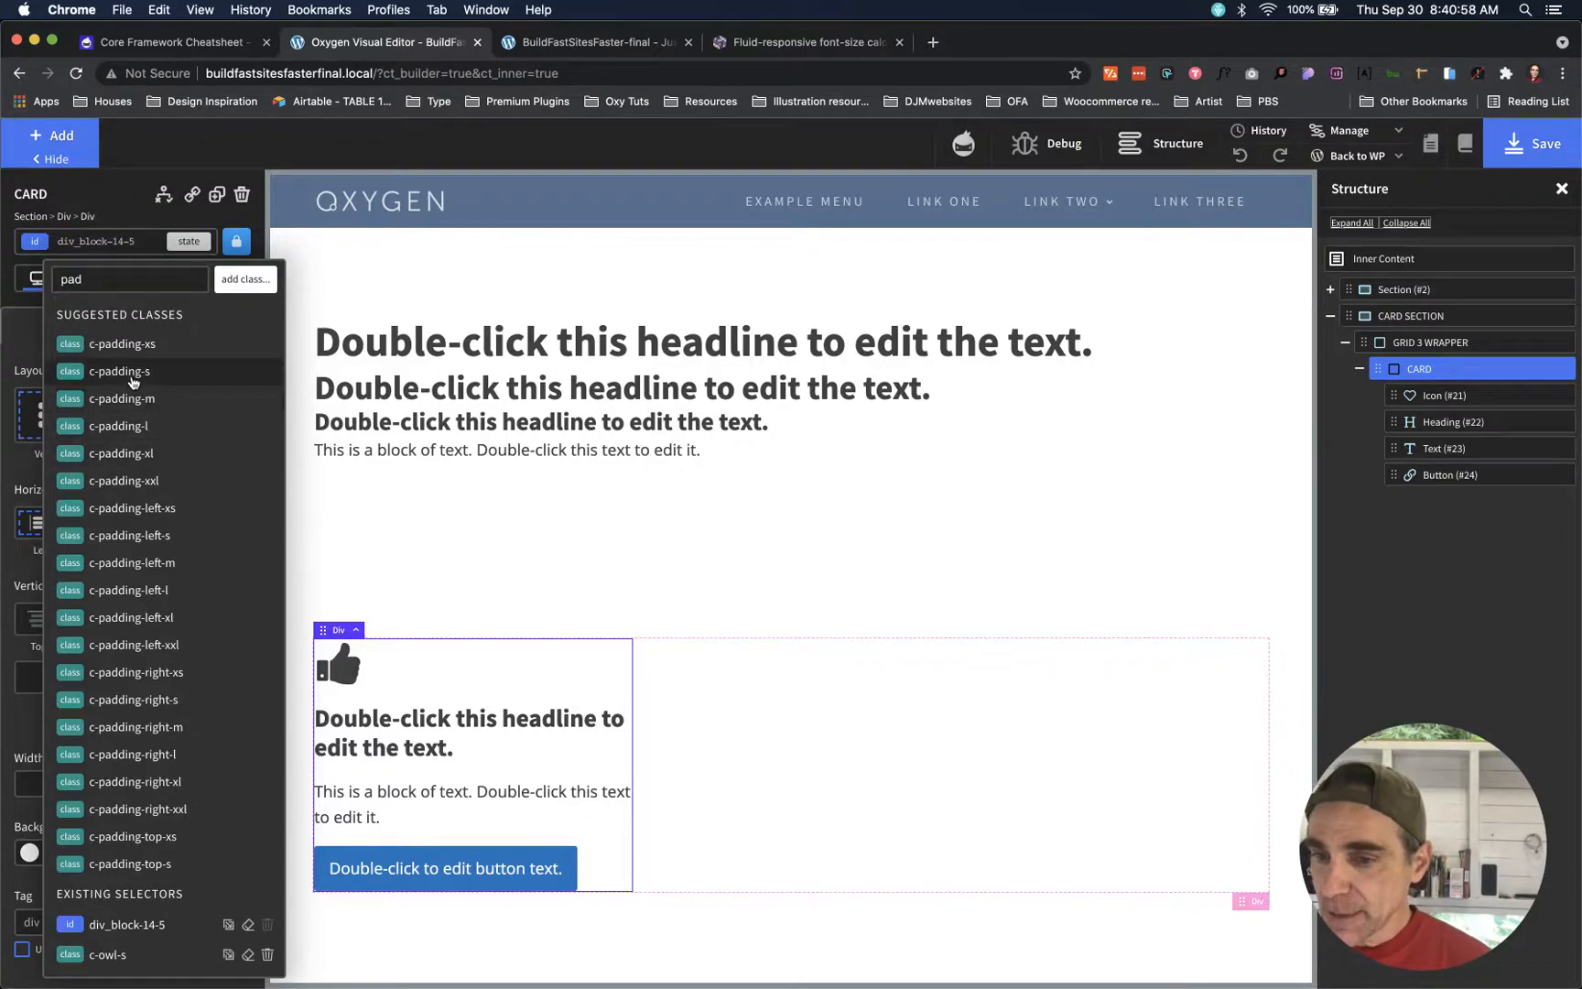
{"action": "left_click", "coordinate": [131, 404]}
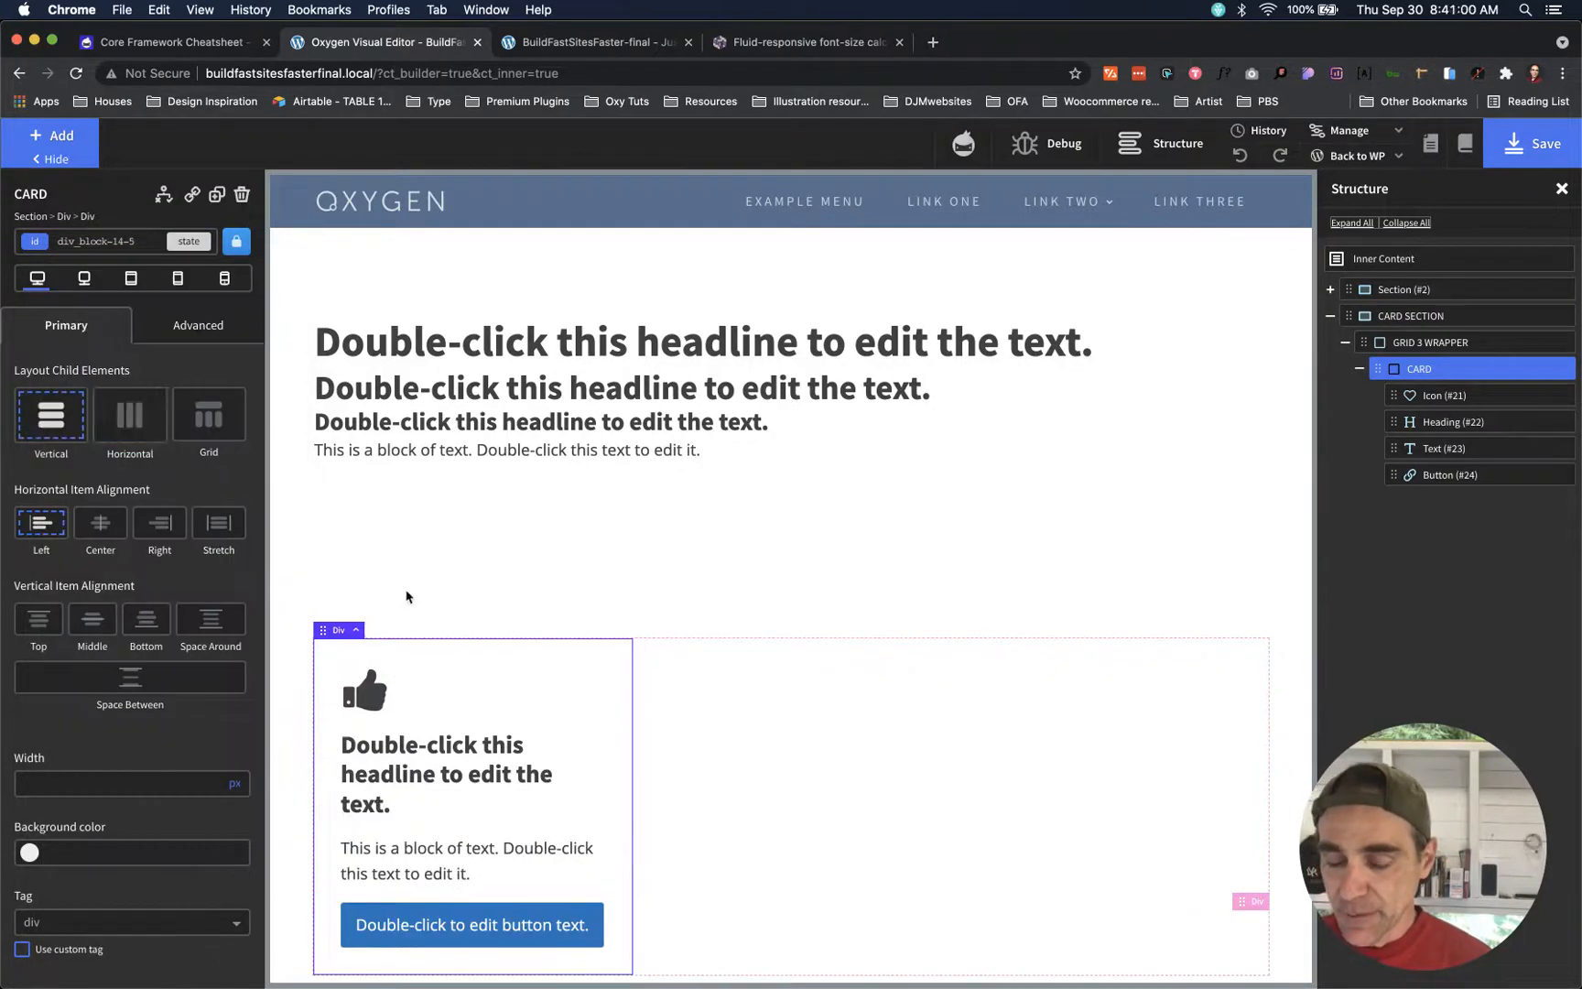
{"action": "scroll", "coordinate": [437, 611], "scroll_direction": "down", "scroll_amount": 5}
{"action": "scroll", "coordinate": [439, 609], "scroll_direction": "up", "scroll_amount": 2}
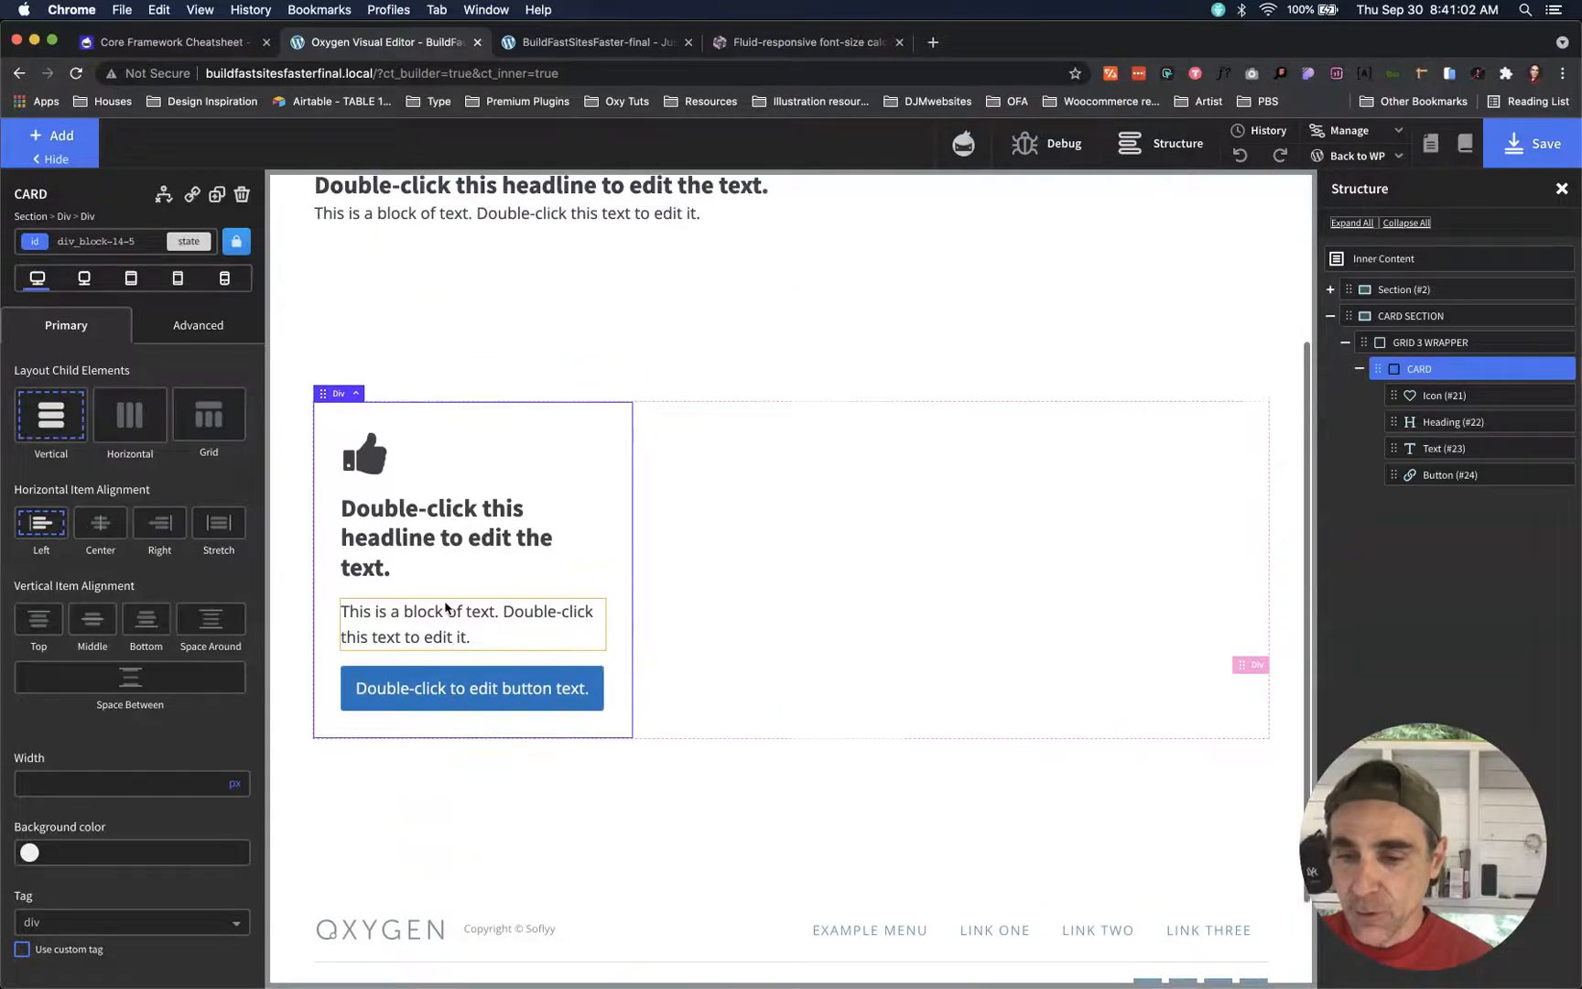
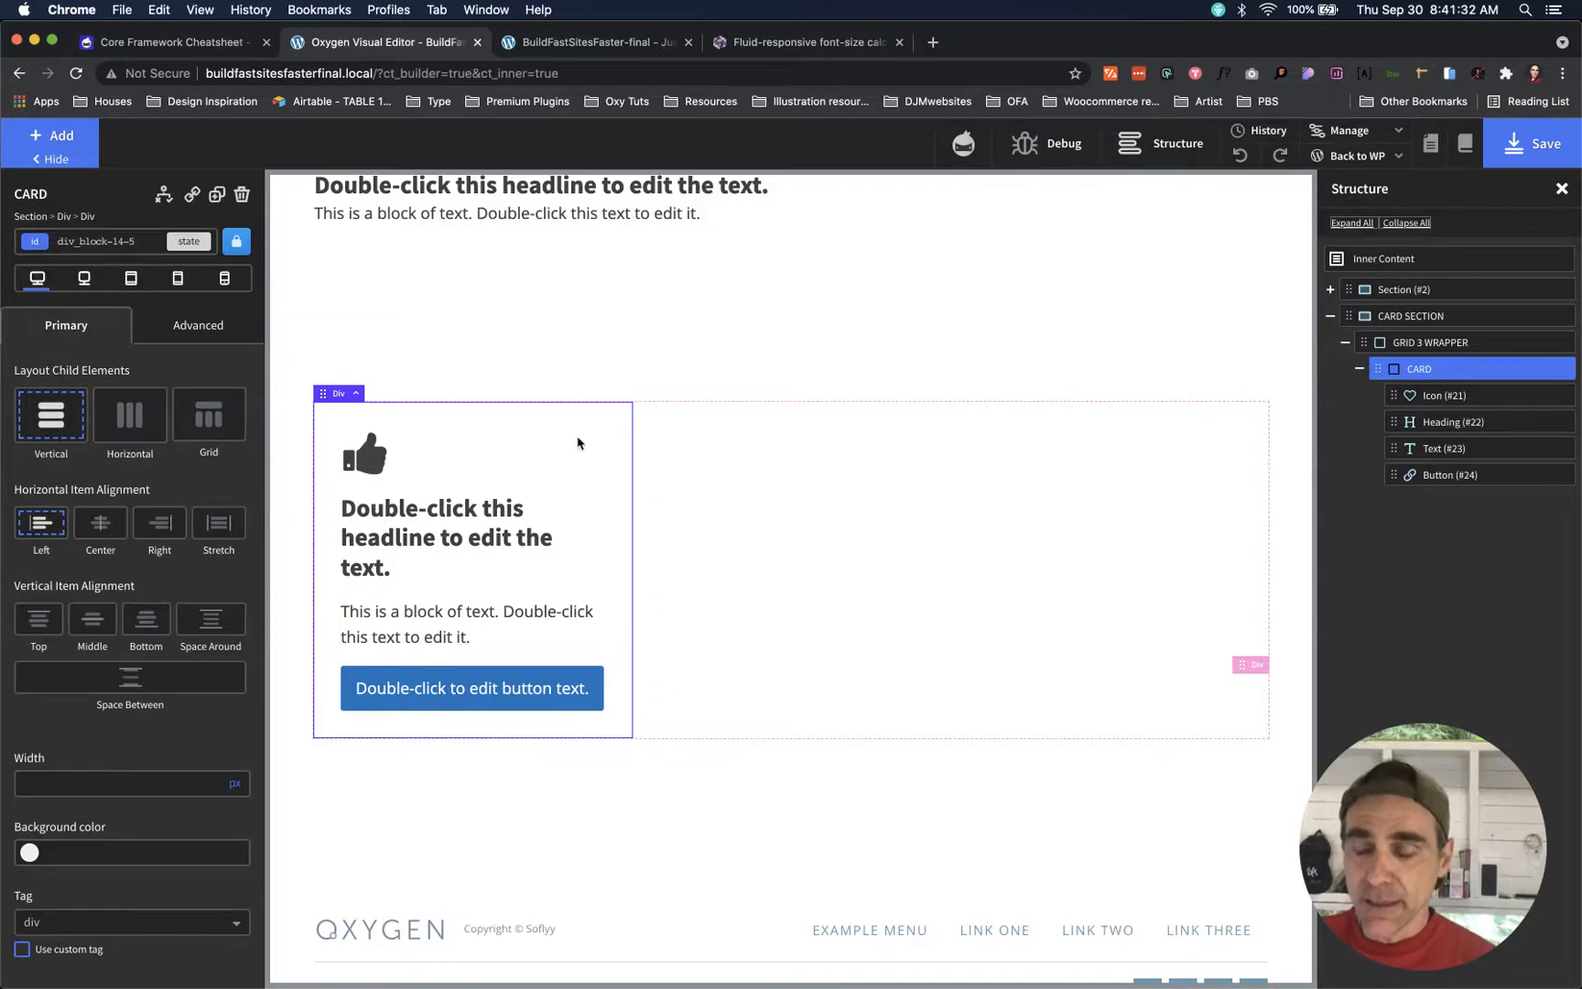
- Apply the c-card-dark class to CARD
{"action": "left_click", "coordinate": [142, 243]}
{"action": "type", "text": "card"}
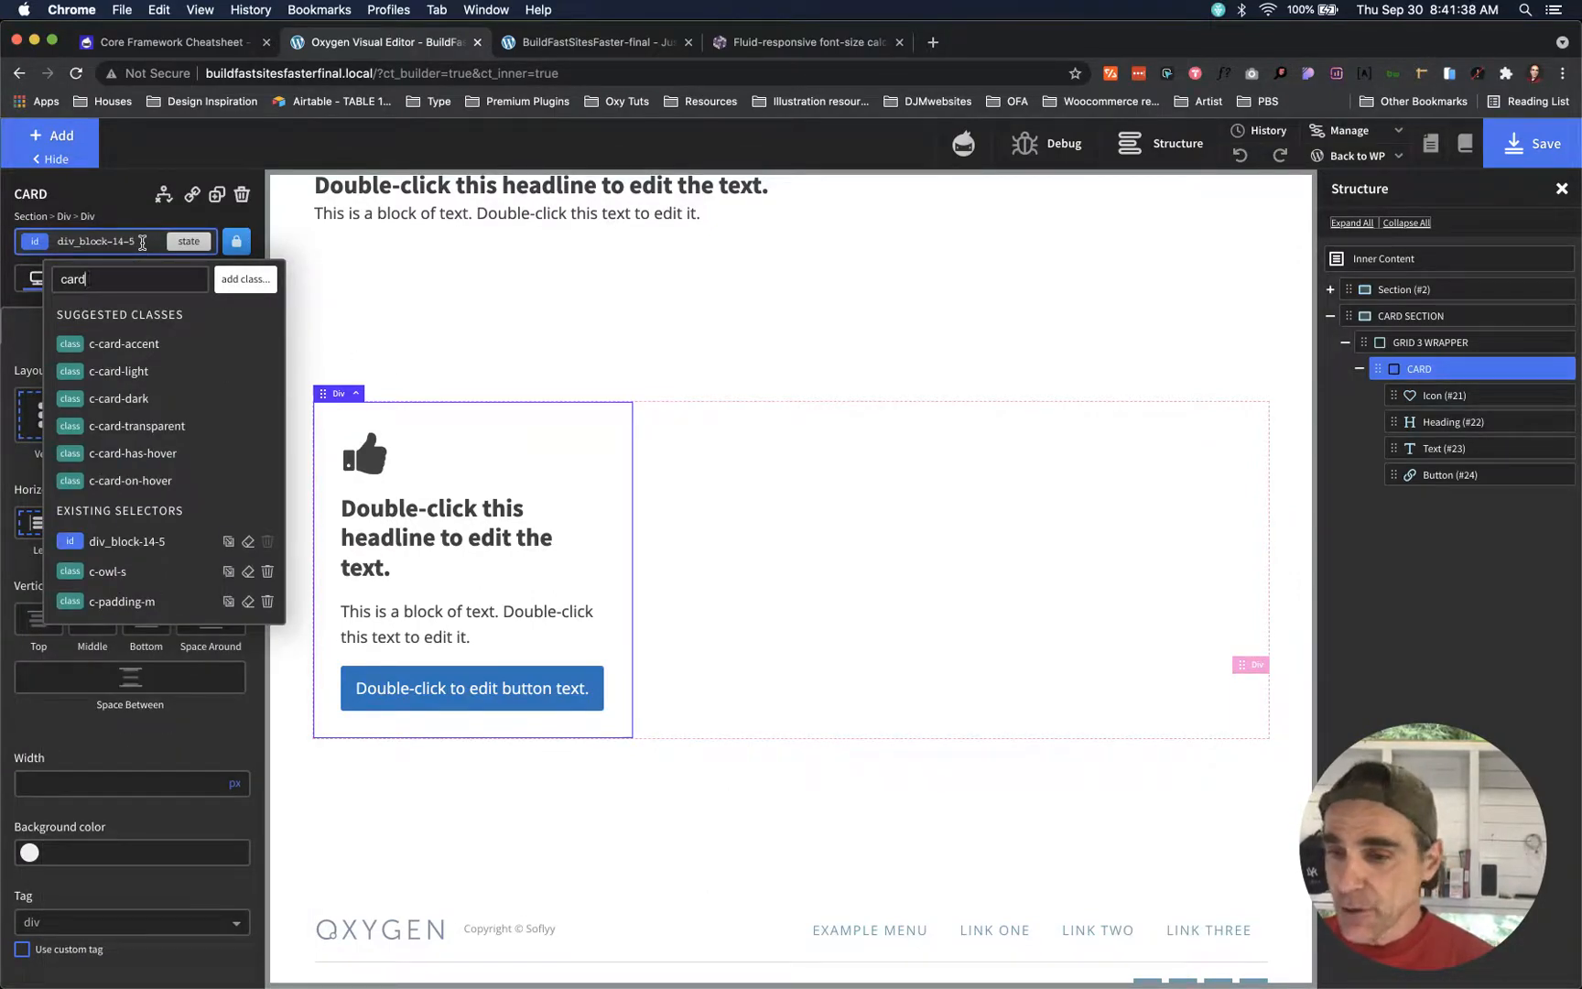
{"action": "left_click", "coordinate": [137, 400]}
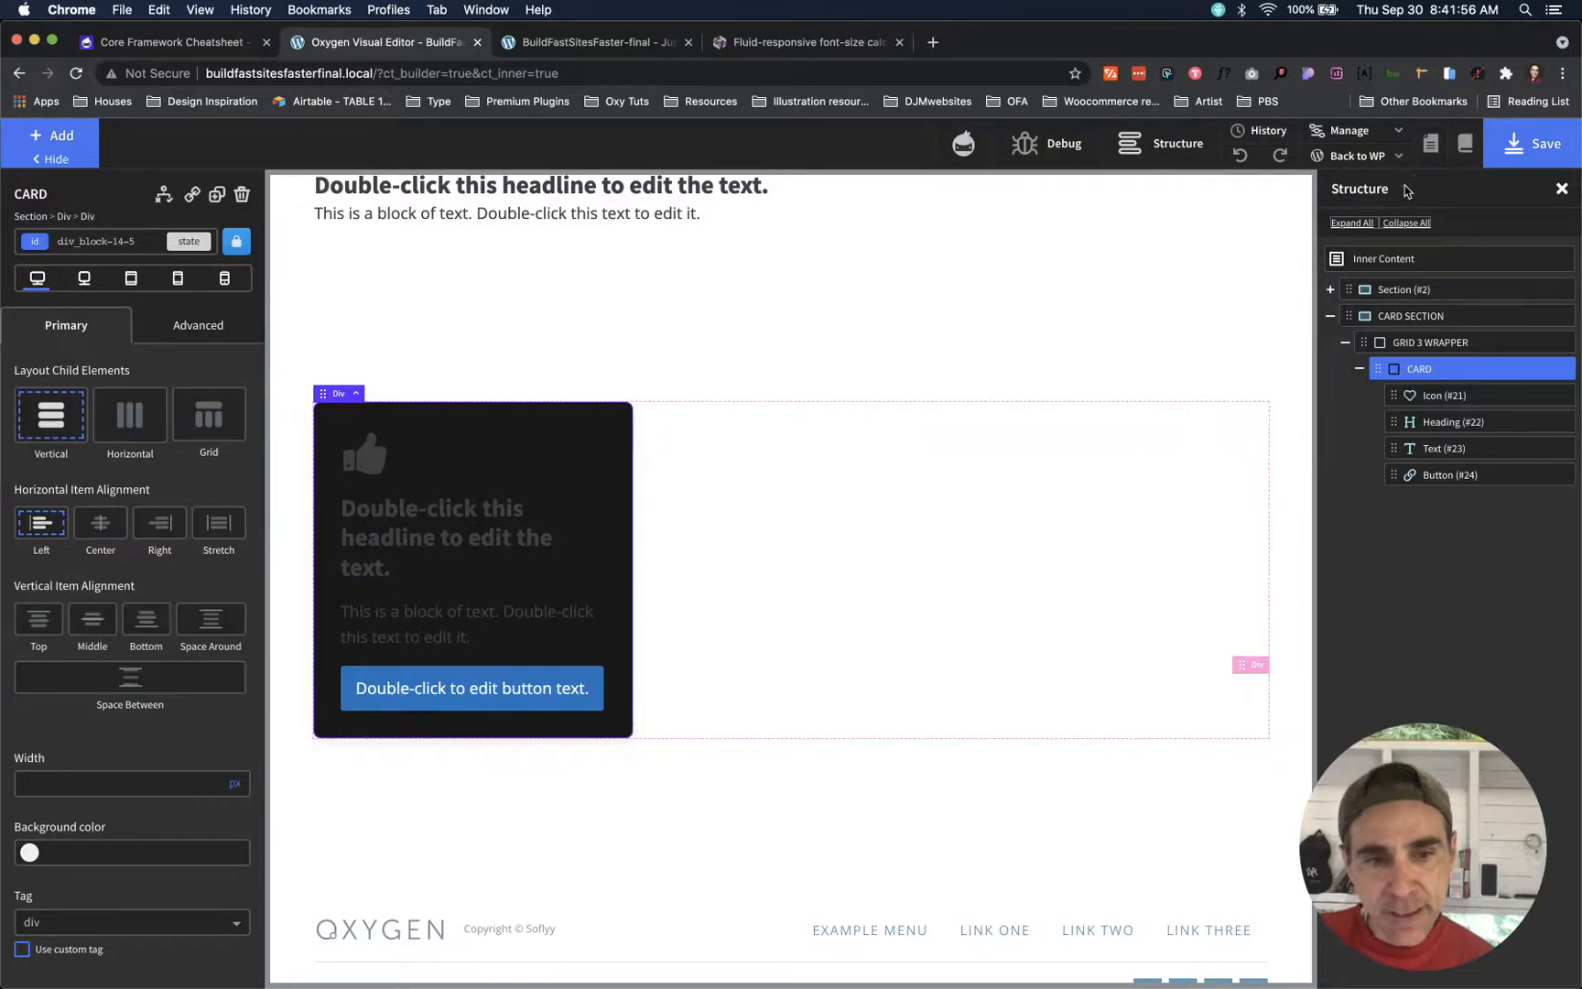
- Open the core color set in the global styles and view the classes assigned to CARD
{"action": "left_click", "coordinate": [1368, 136]}
{"action": "left_click", "coordinate": [1352, 165]}
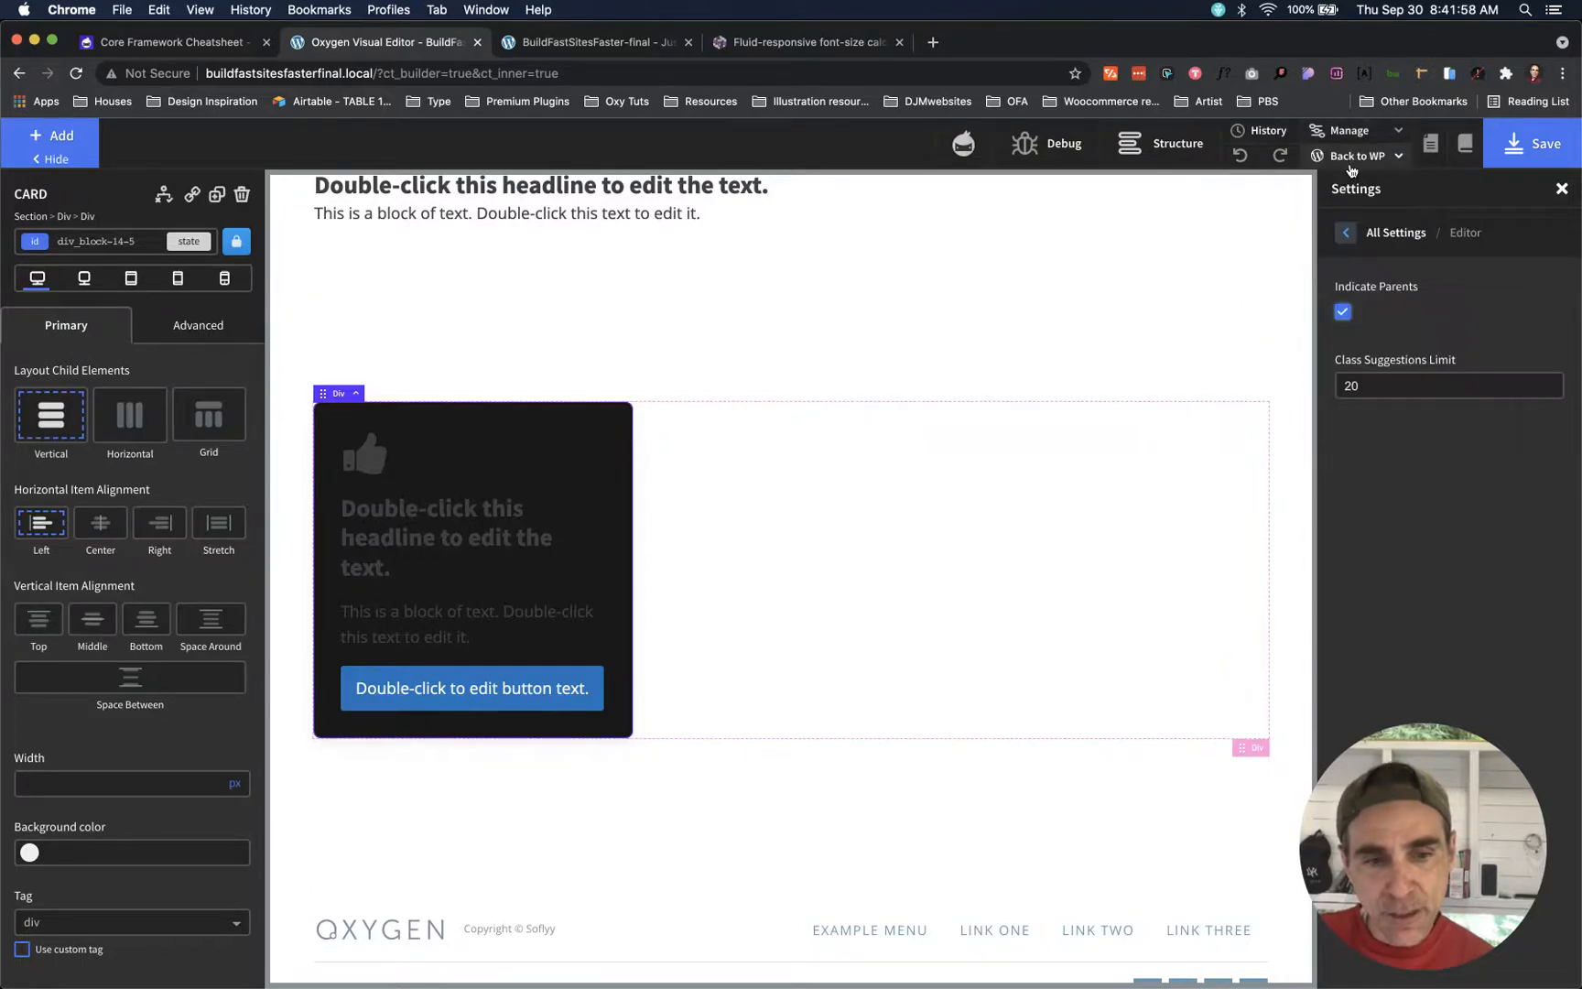
{"action": "left_click", "coordinate": [1346, 232]}
{"action": "left_click", "coordinate": [1356, 242]}
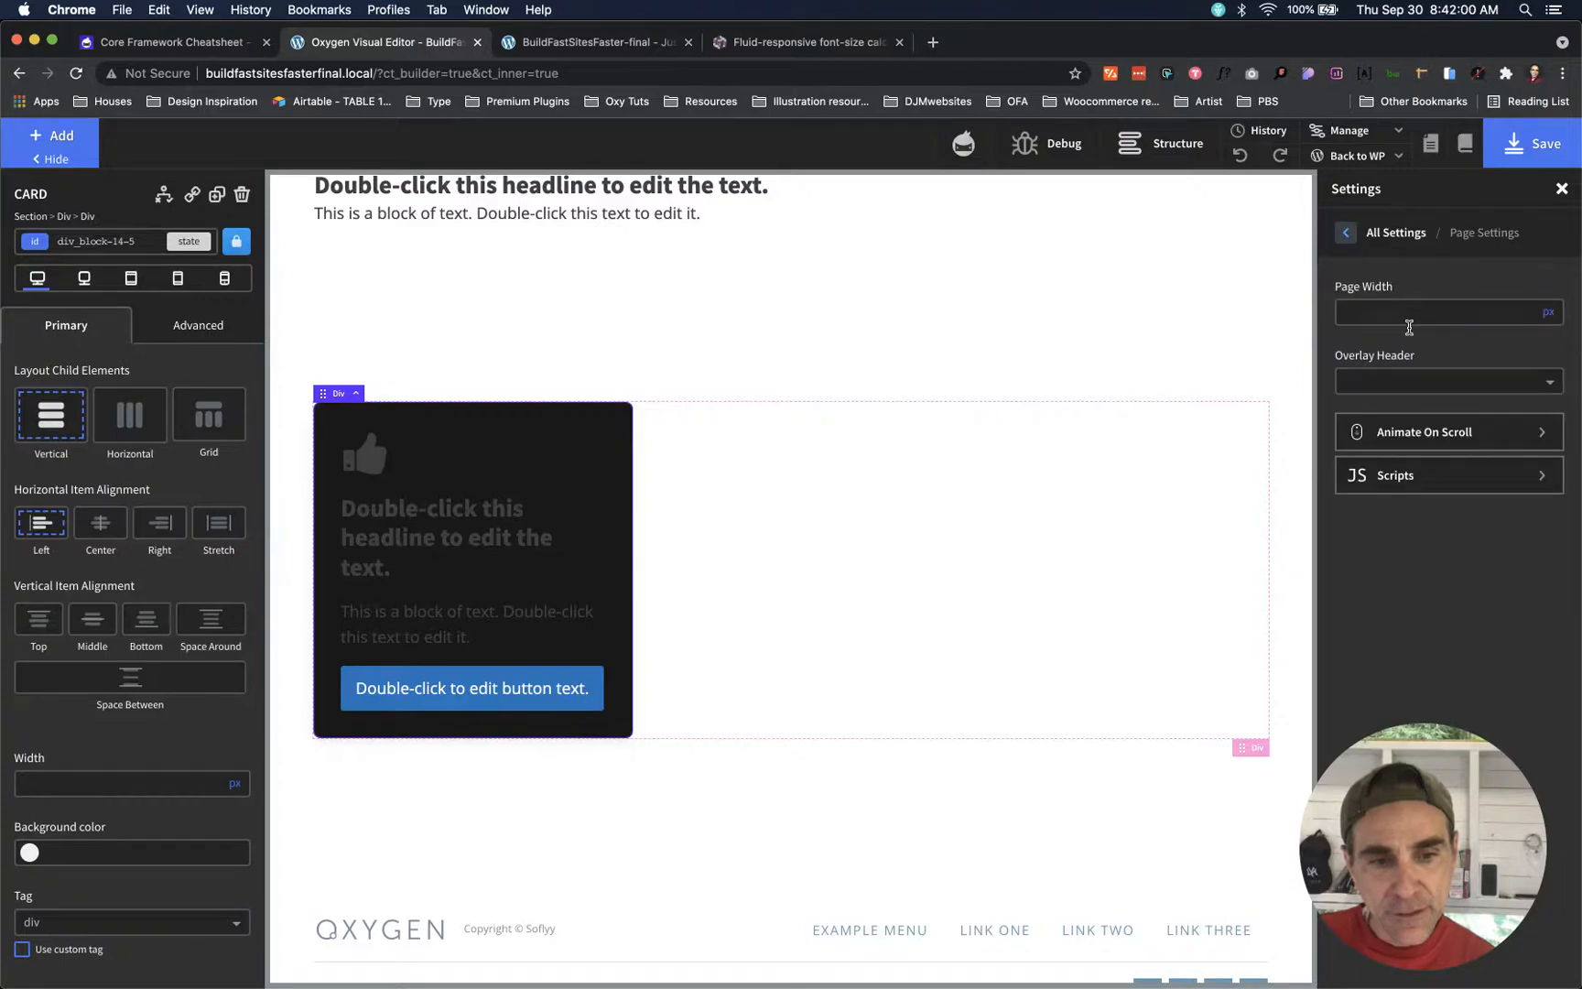
{"action": "left_click", "coordinate": [1346, 232]}
{"action": "left_click", "coordinate": [1399, 320]}
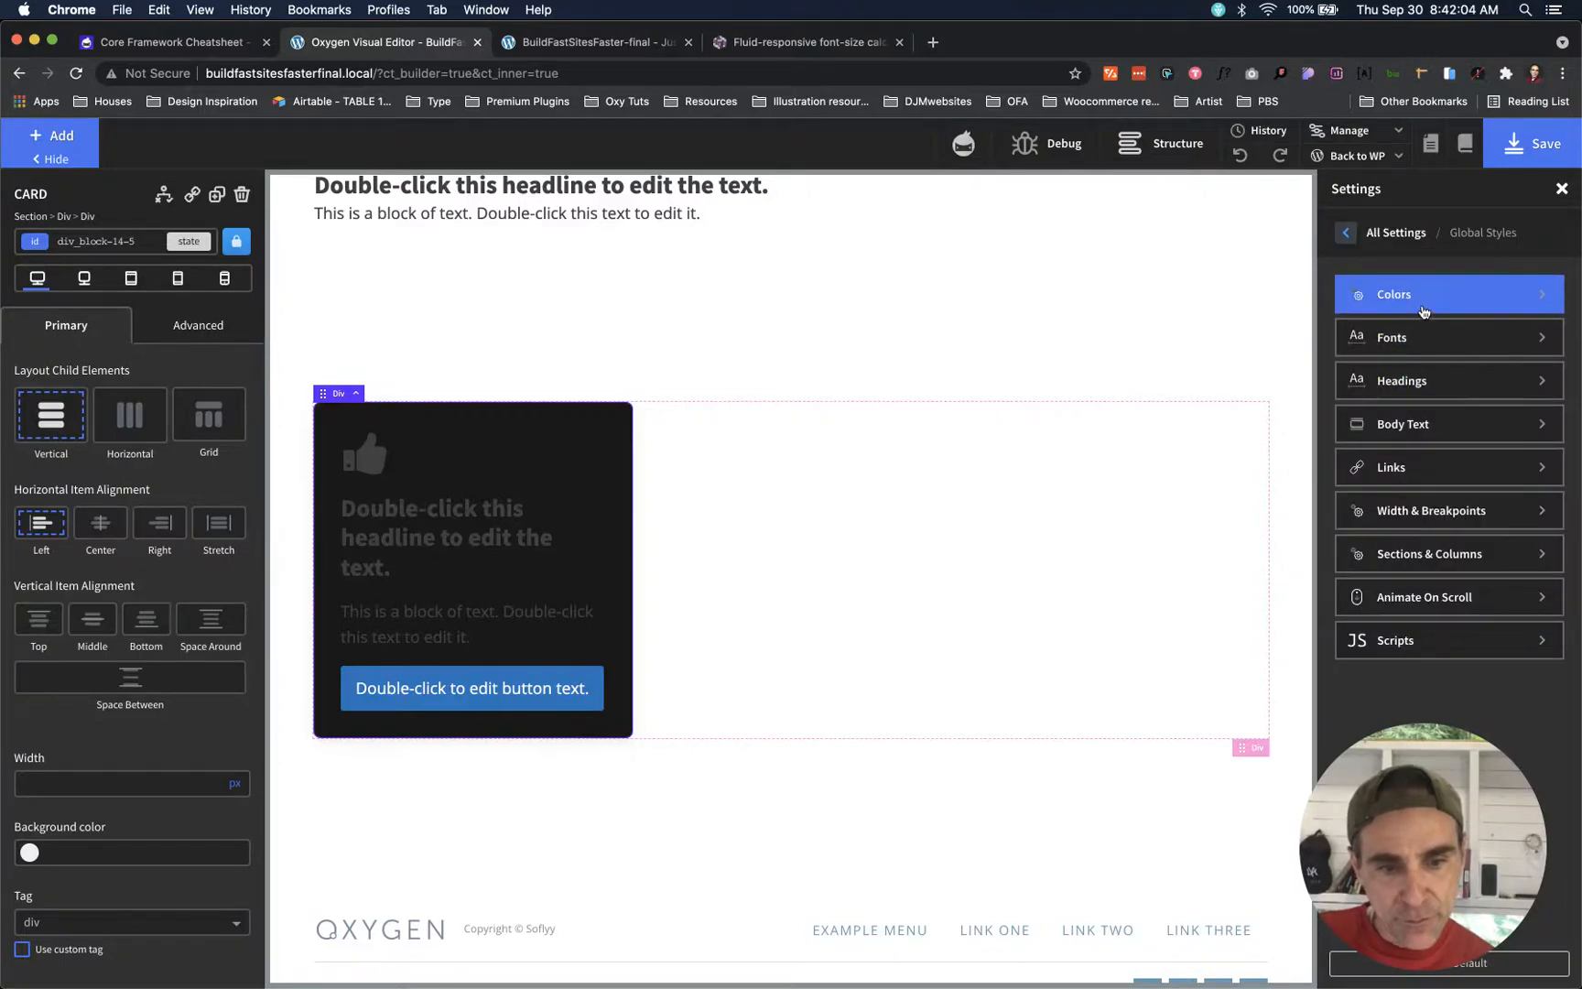
{"action": "left_click", "coordinate": [1424, 308]}
{"action": "left_click", "coordinate": [1399, 347]}
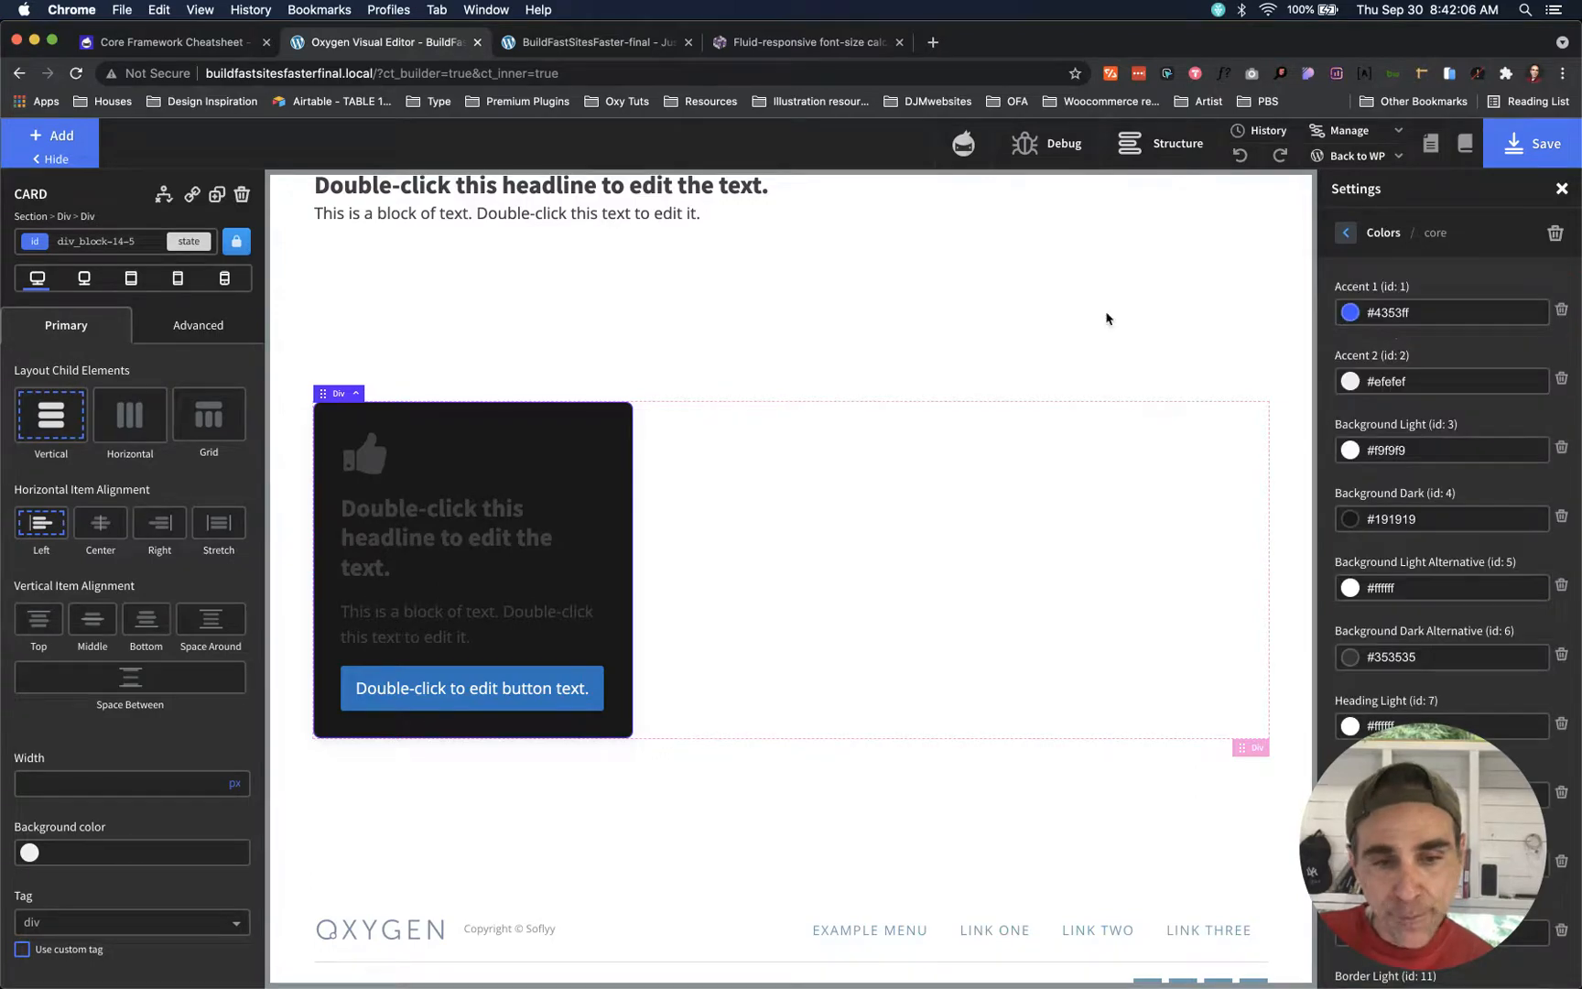
{"action": "left_click", "coordinate": [101, 240]}
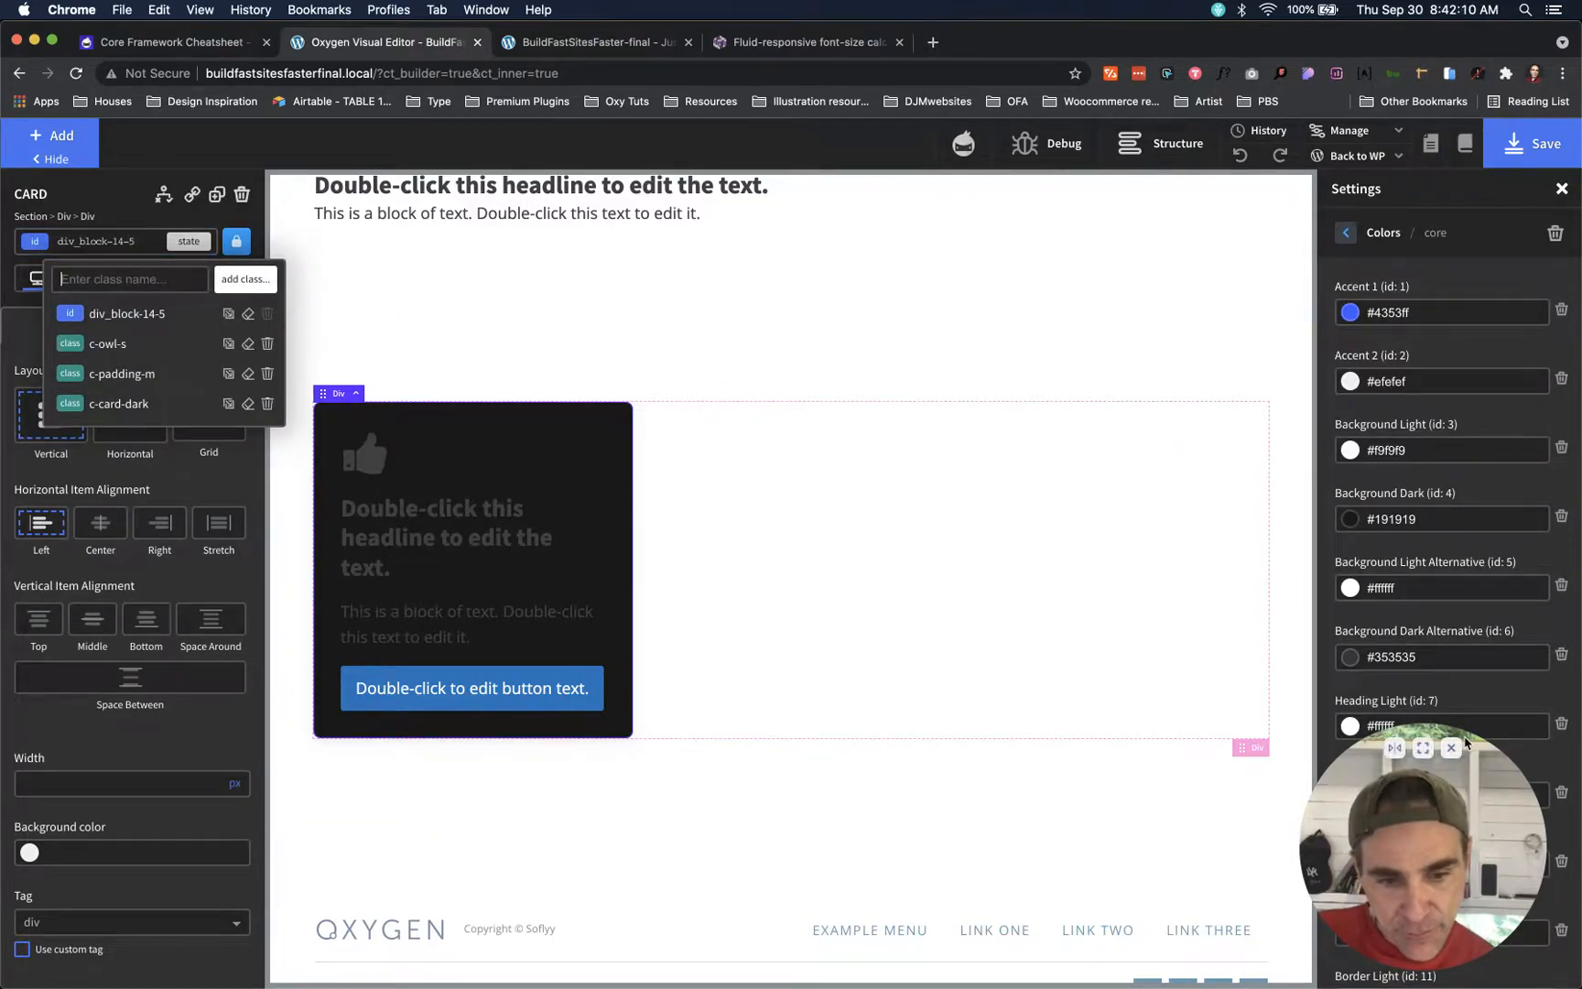
- Try #efefef as the core Background Dark color, and undo the change
{"action": "scroll", "coordinate": [1474, 579], "scroll_direction": "down", "scroll_amount": 2}
{"action": "left_click", "coordinate": [1364, 477]}
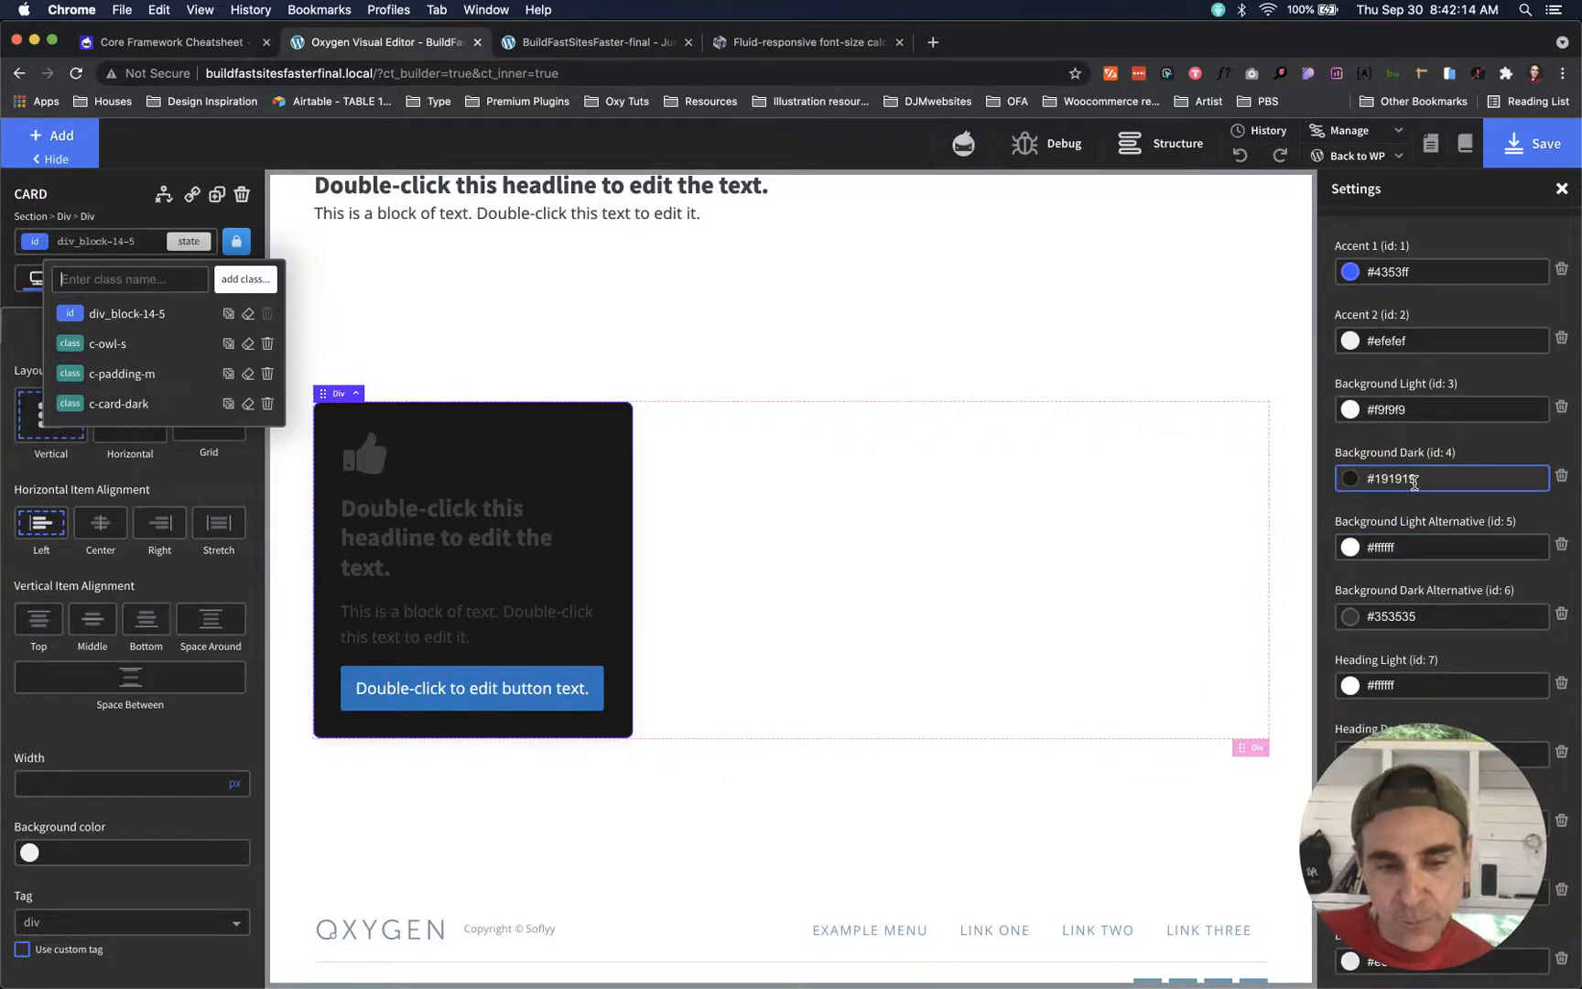
{"action": "left_click_drag", "start_coordinate": [1415, 479], "coordinate": [1371, 480]}
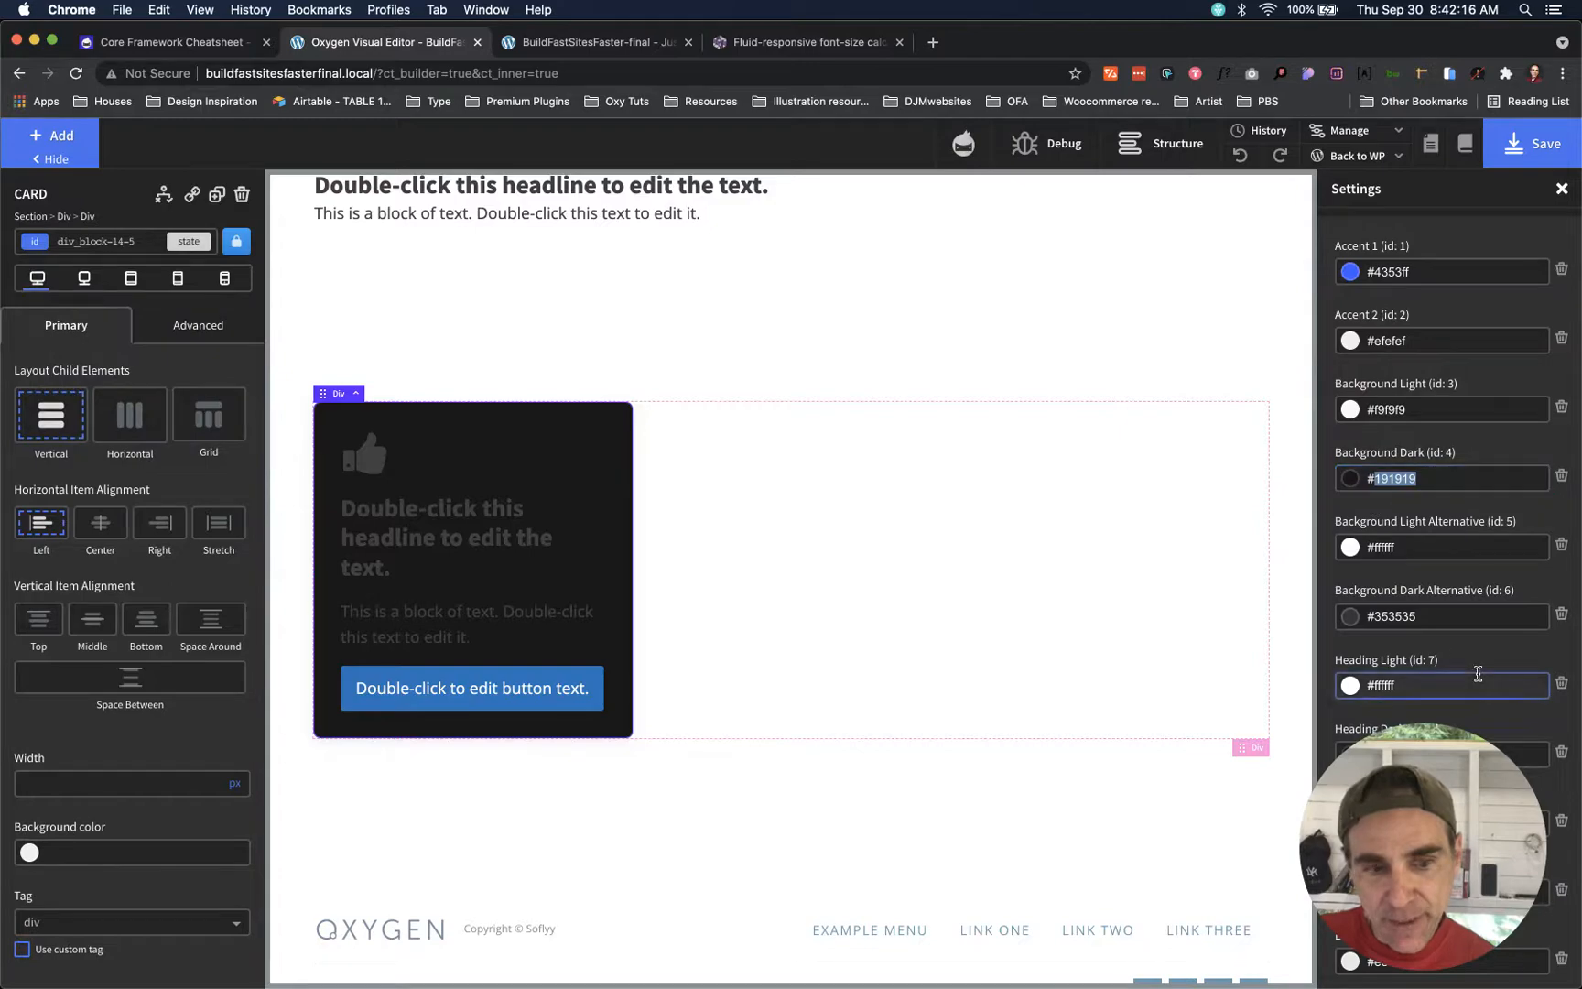
{"action": "type", "text": "efefef"}
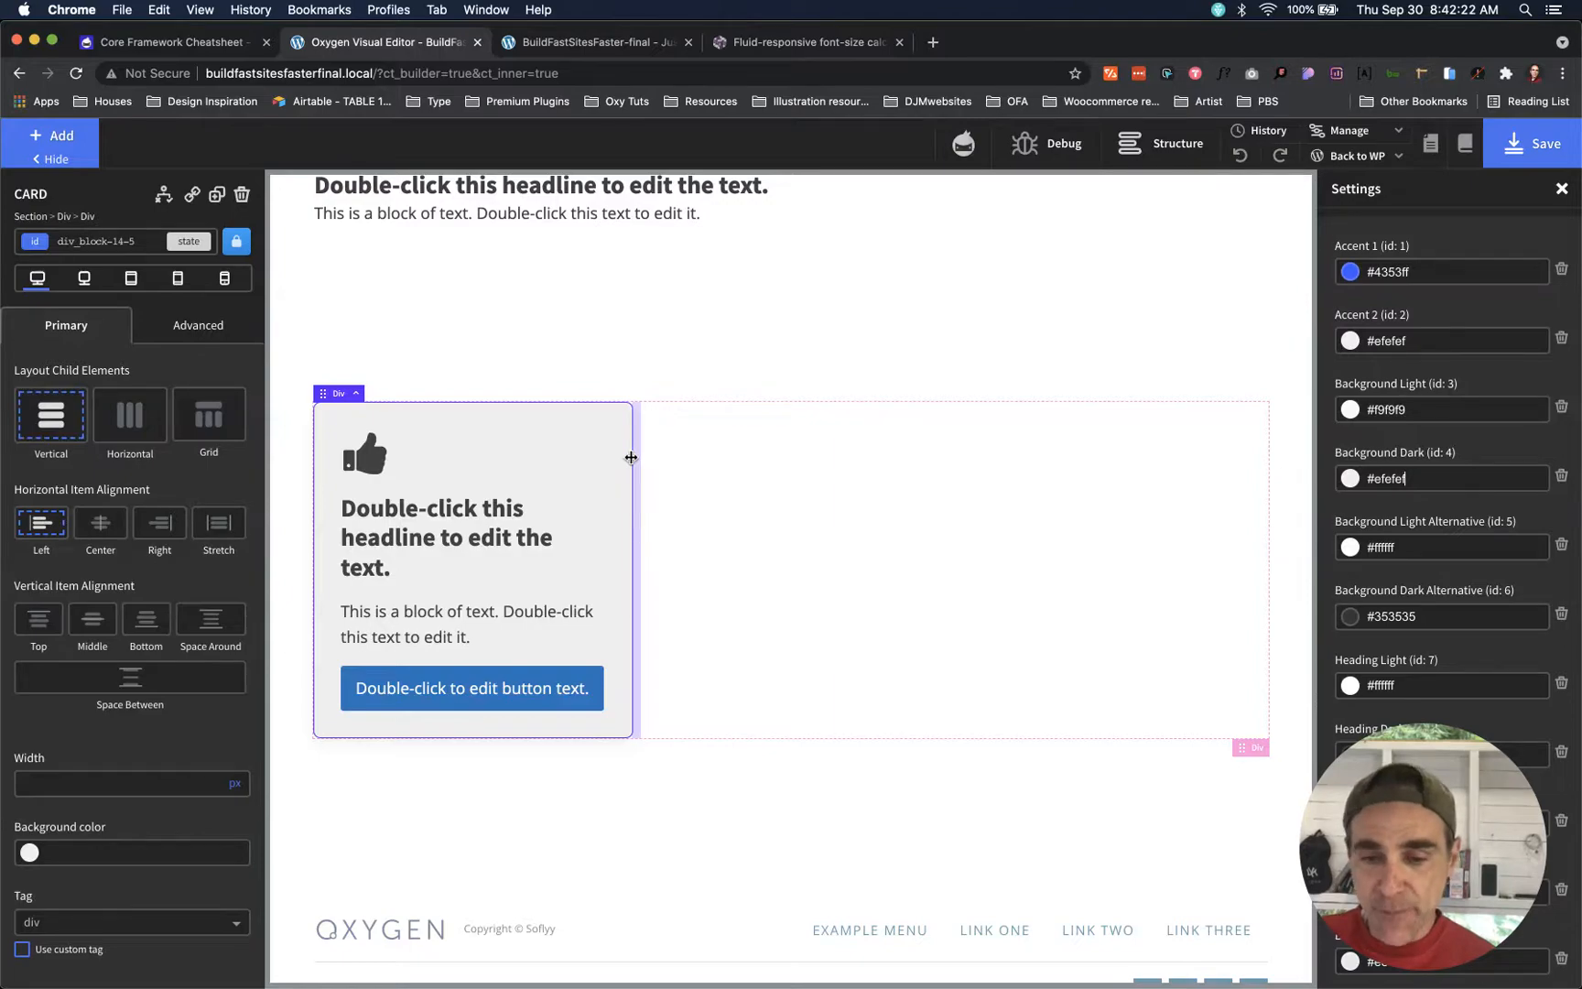
{"action": "key", "text": "super+z"}
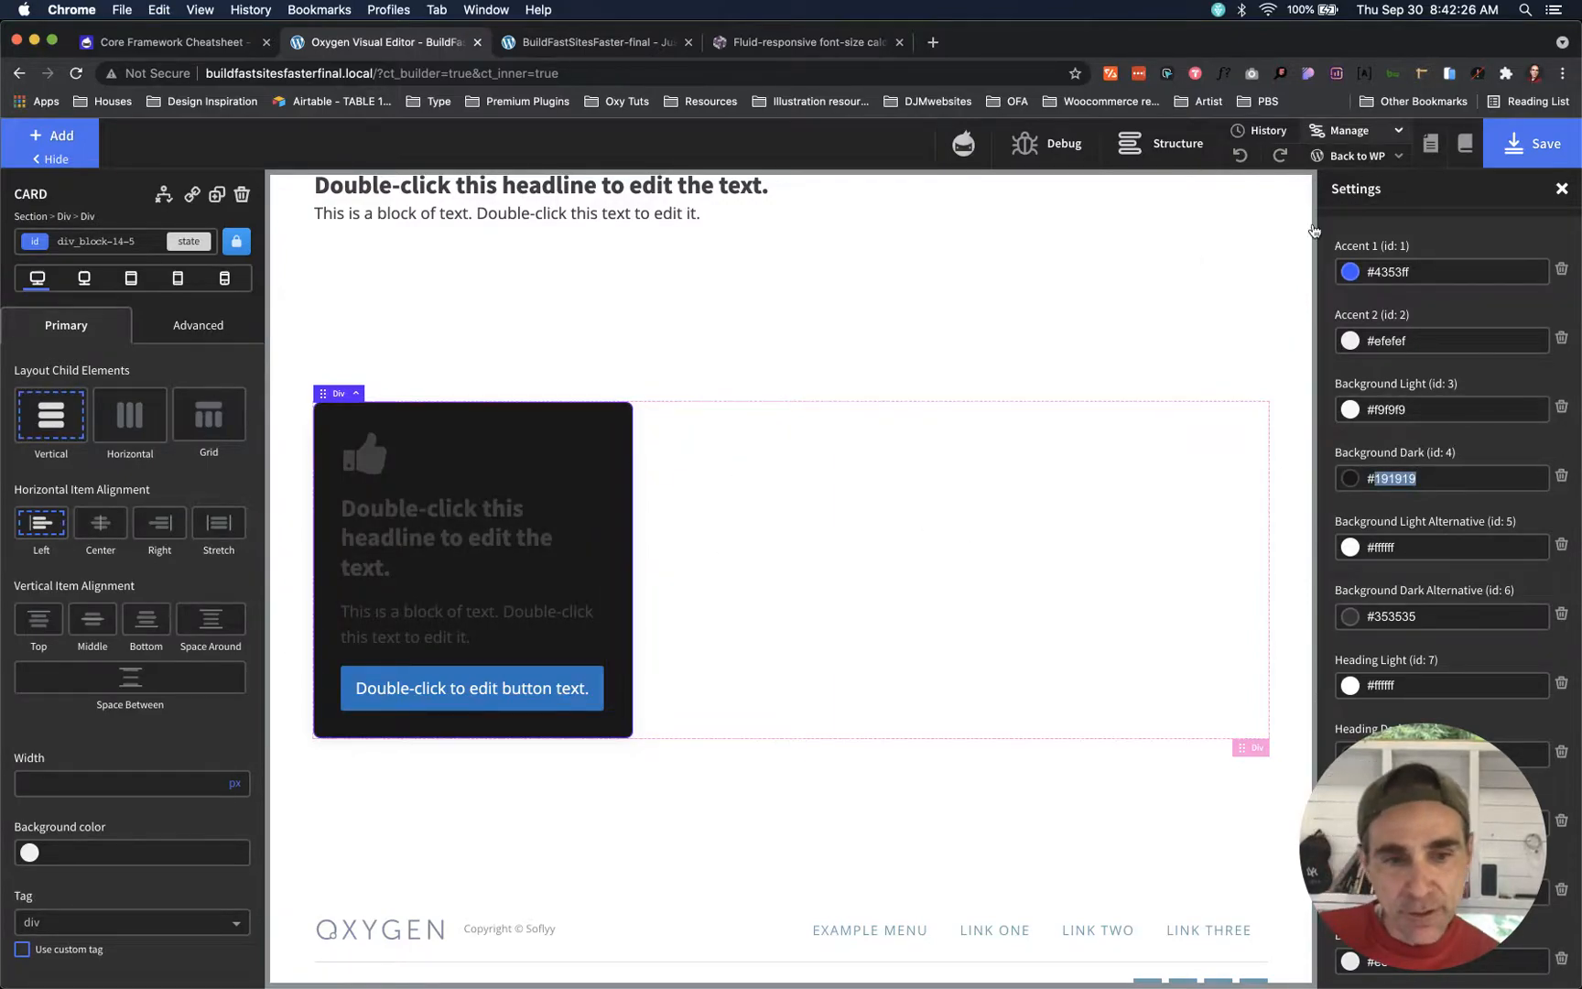
{"action": "scroll", "coordinate": [1449, 311], "scroll_direction": "up", "scroll_amount": 1}
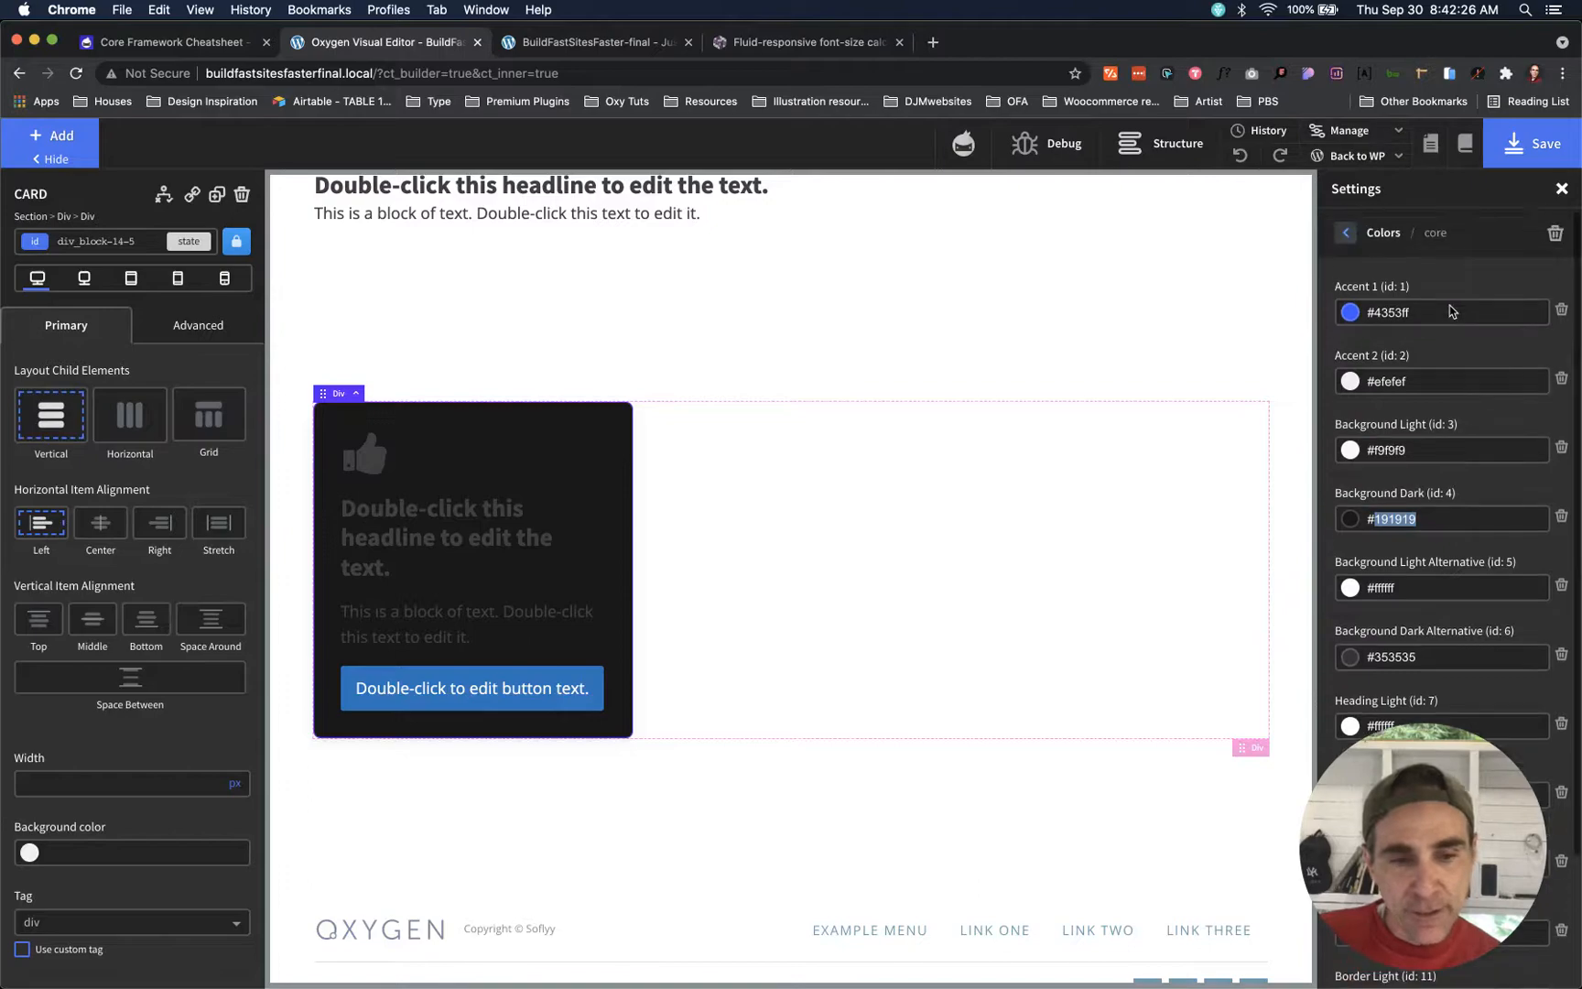
- Return to the page structure and apply the c-text-light class to CARD
{"action": "left_click", "coordinate": [1141, 147]}
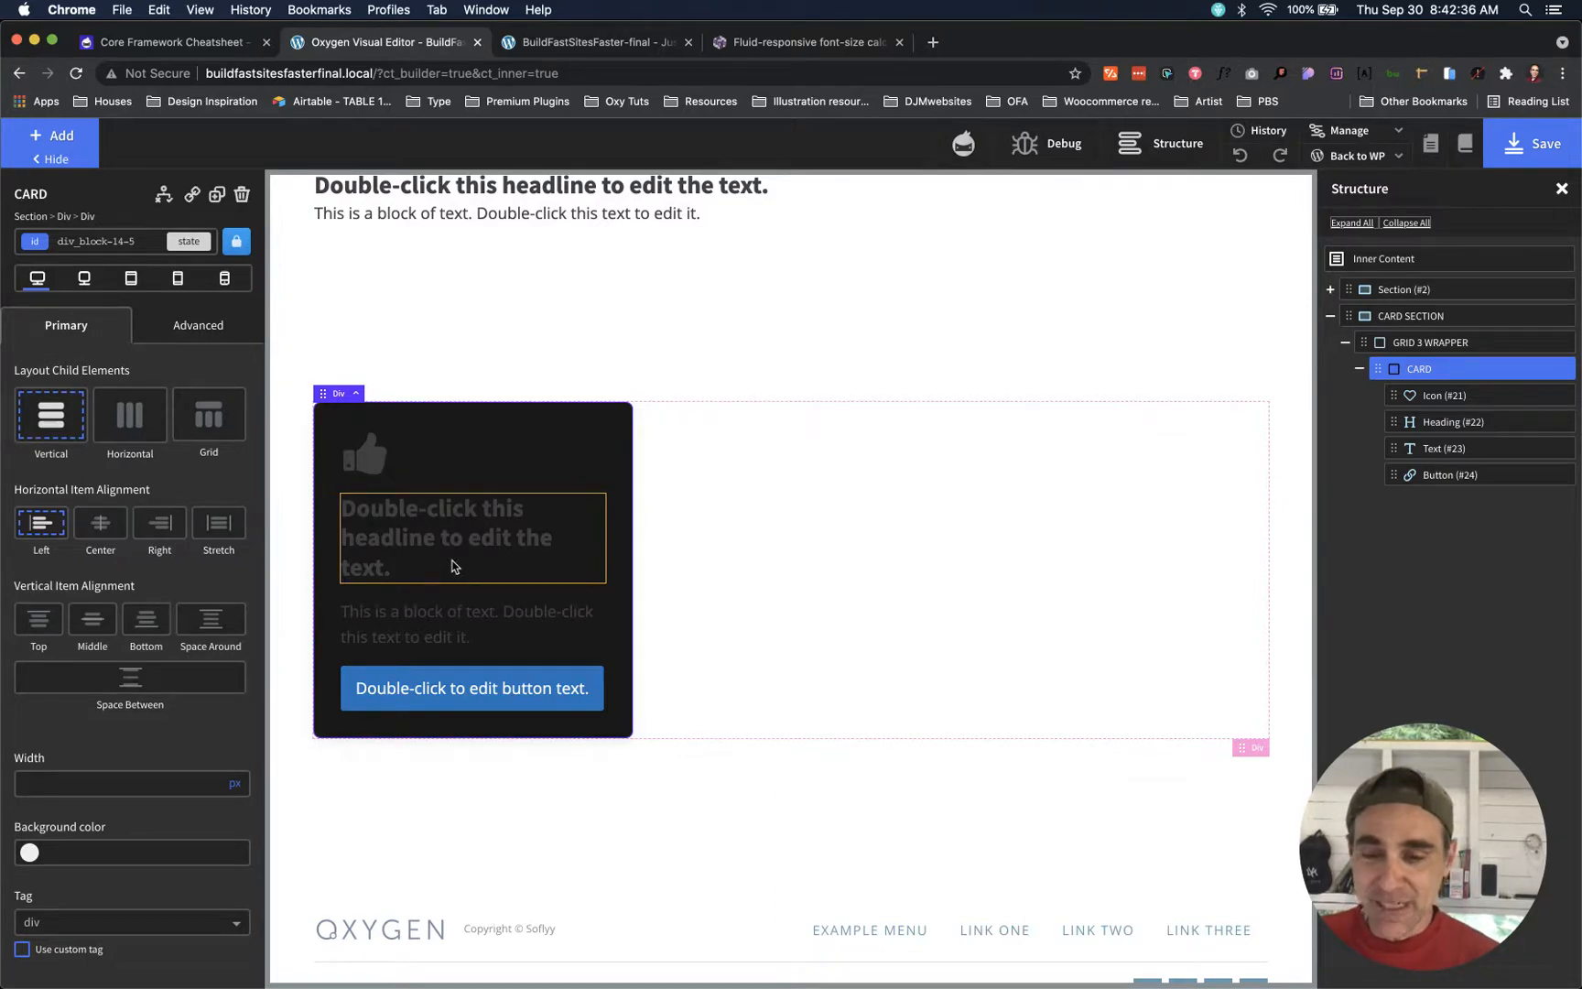
{"action": "left_click", "coordinate": [371, 462]}
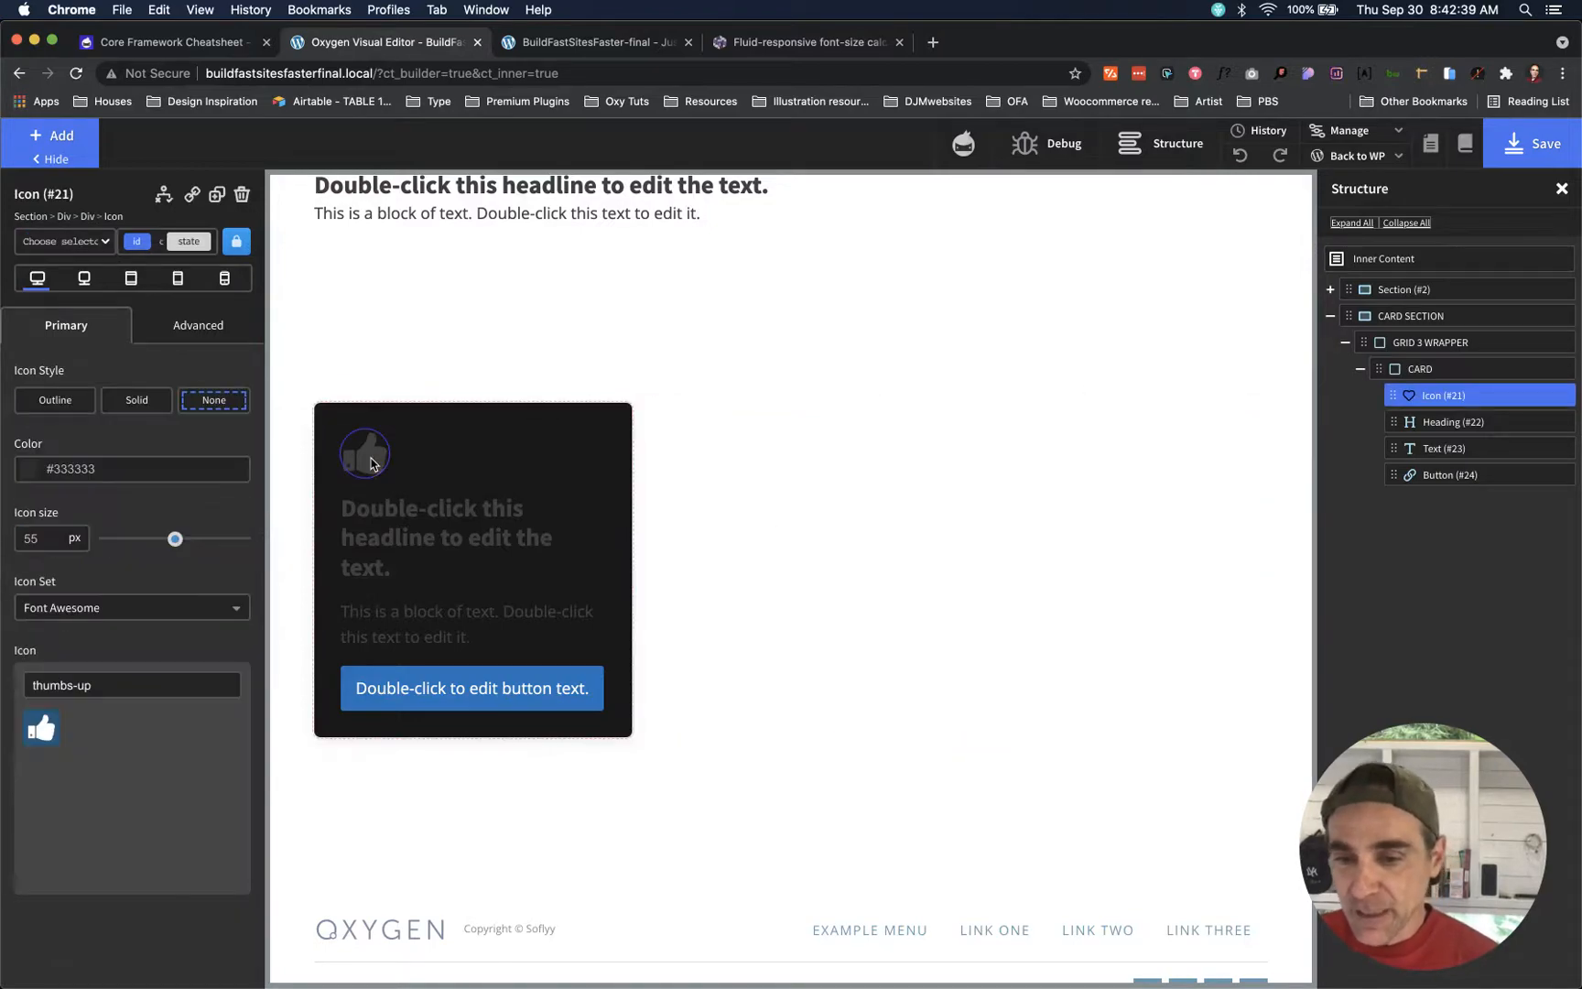
{"action": "left_click", "coordinate": [417, 525]}
{"action": "left_click", "coordinate": [441, 628]}
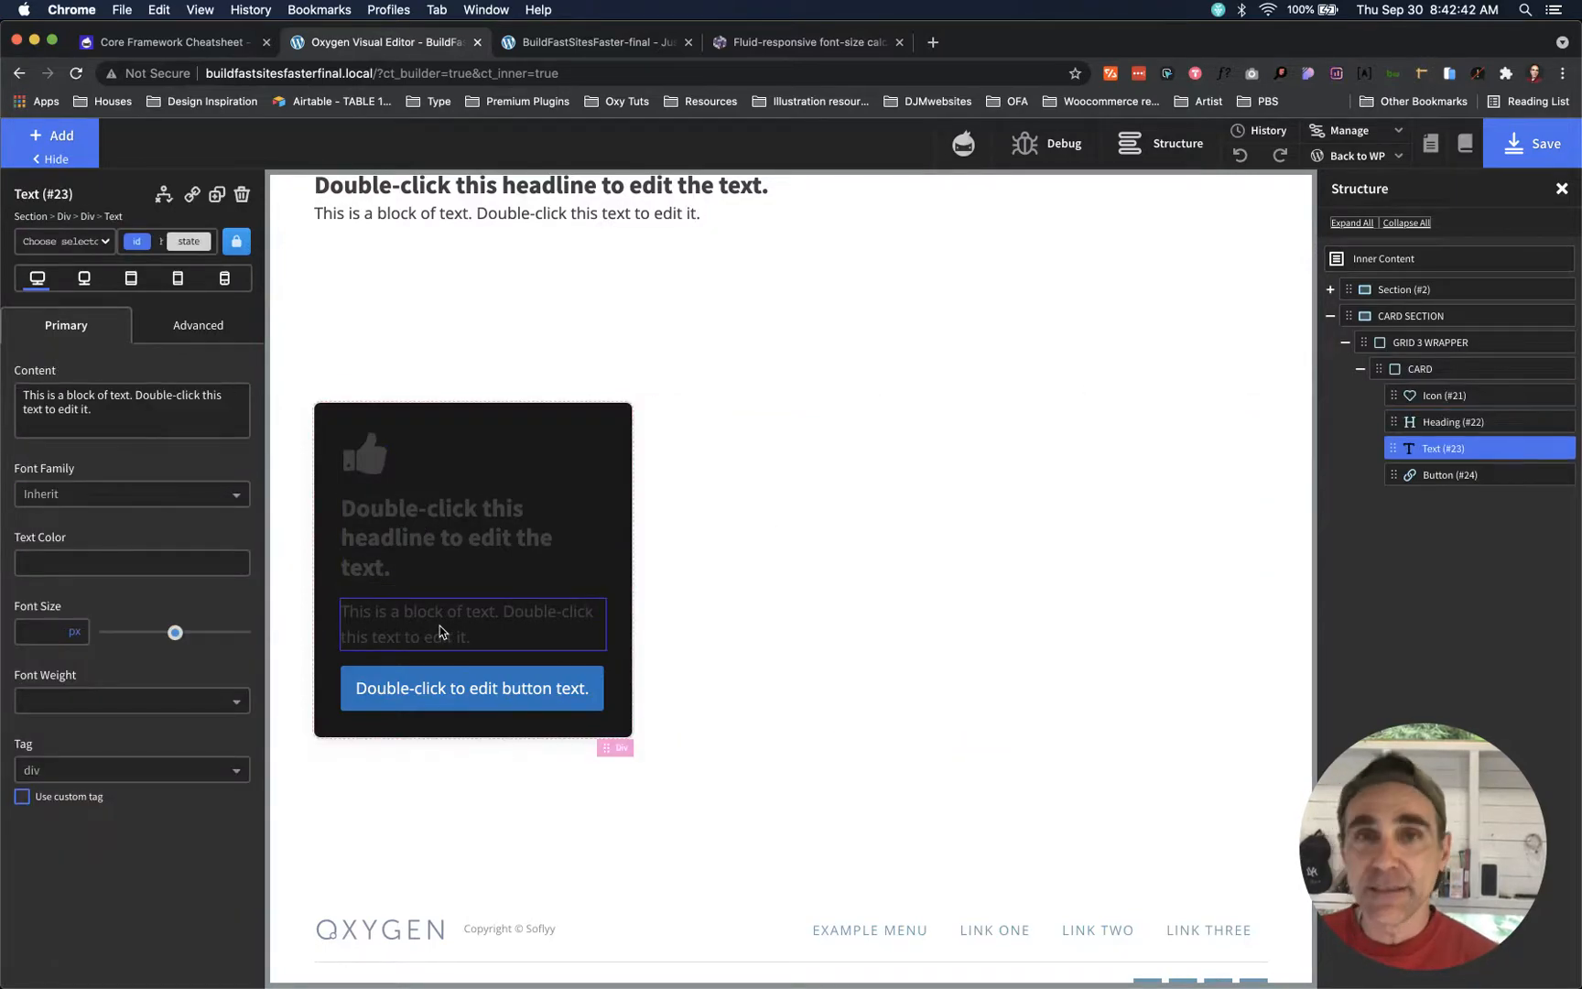
{"action": "left_click", "coordinate": [612, 421]}
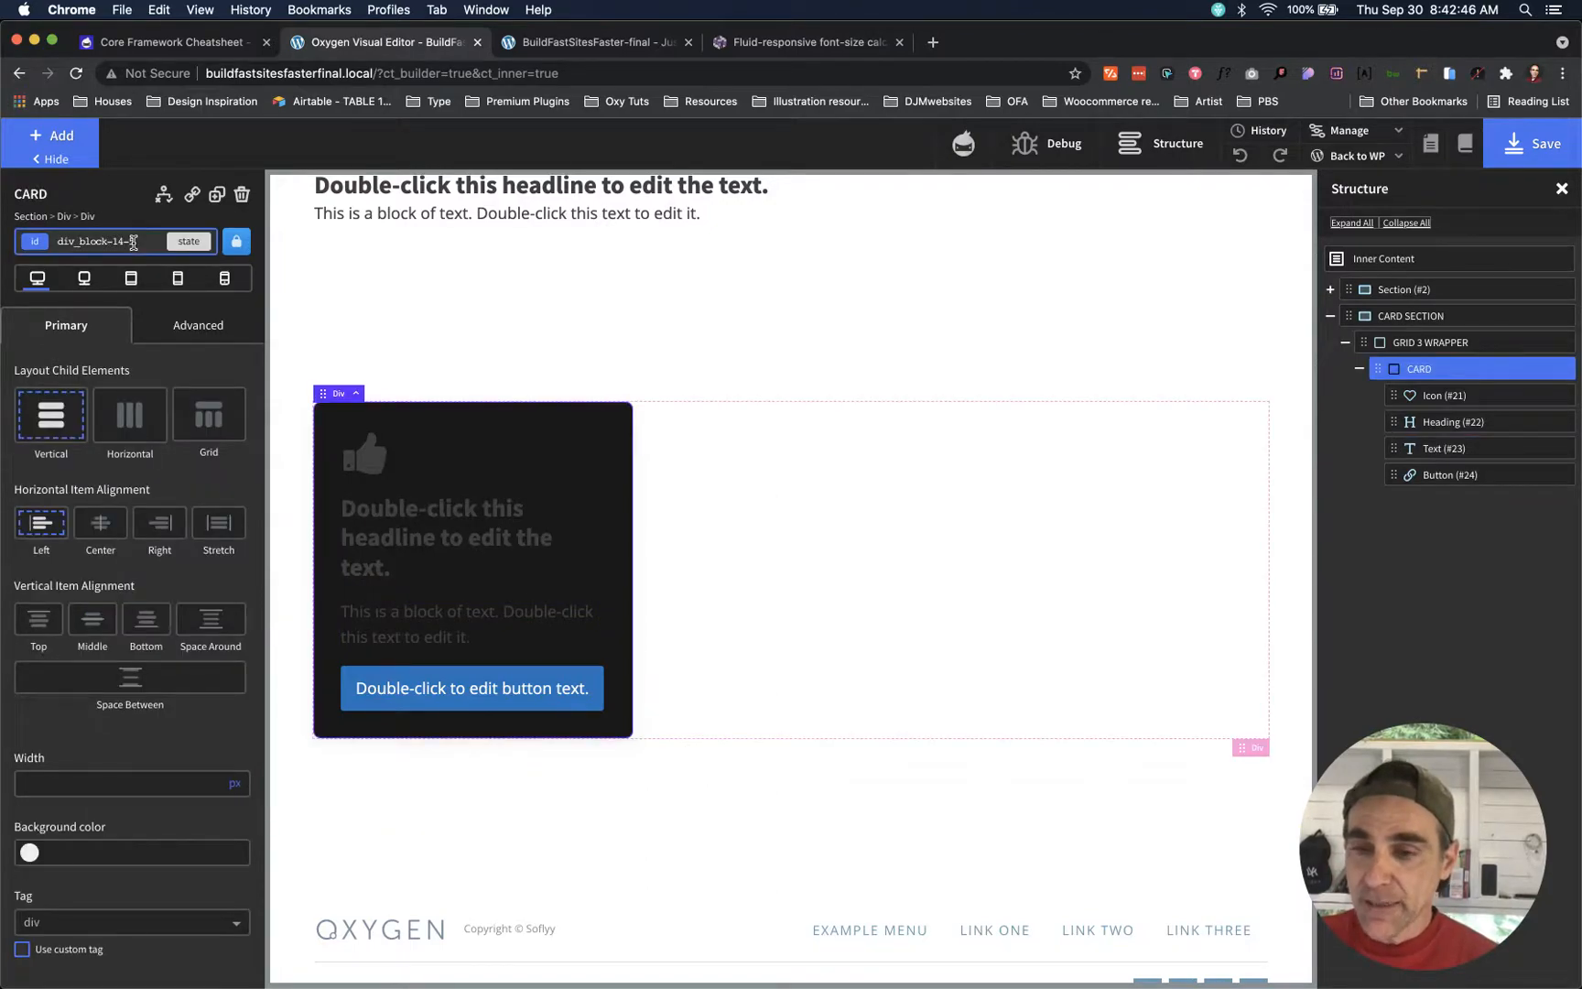
{"action": "left_click", "coordinate": [134, 242]}
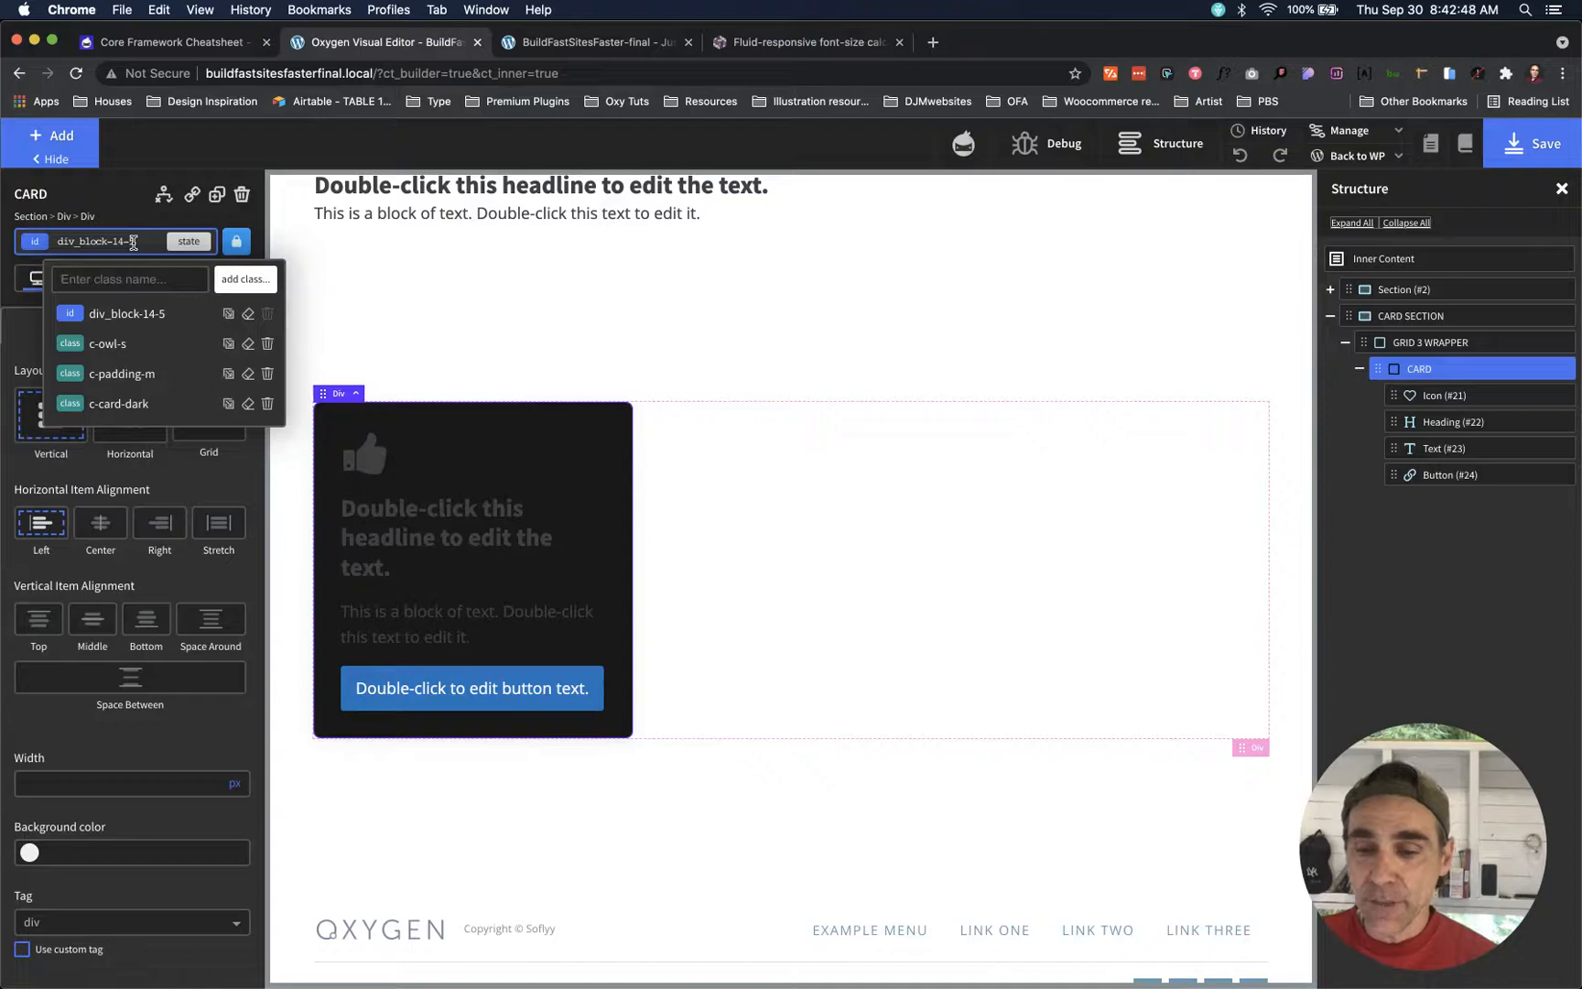
{"action": "type", "text": "text"}
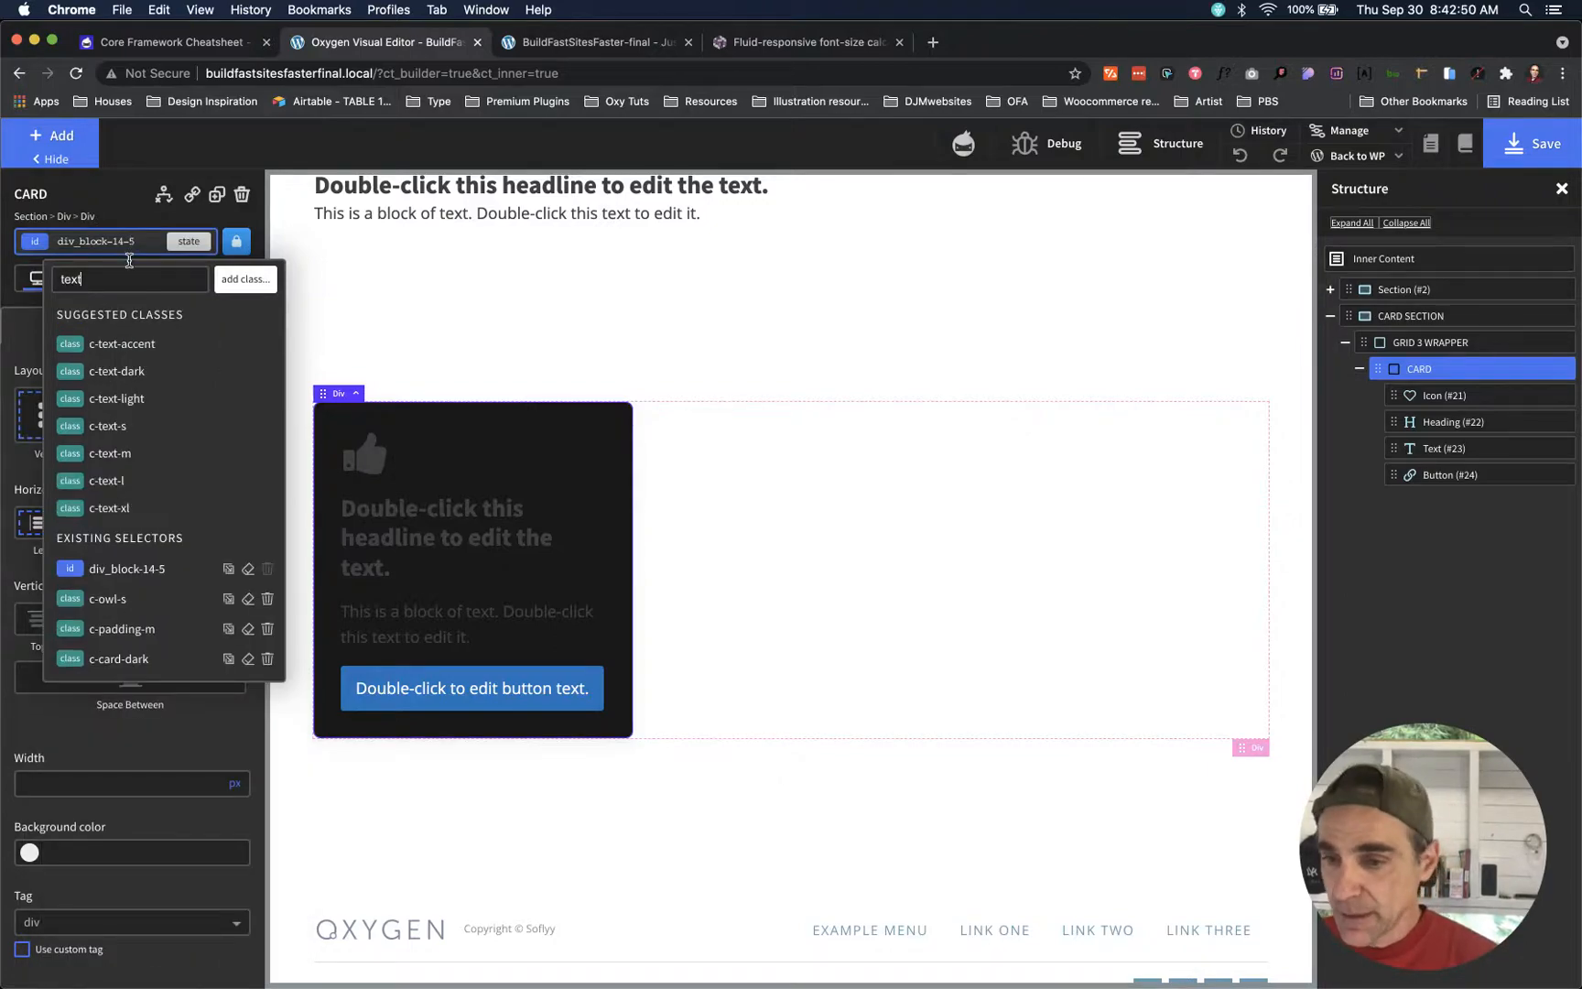
{"action": "left_click", "coordinate": [130, 407]}
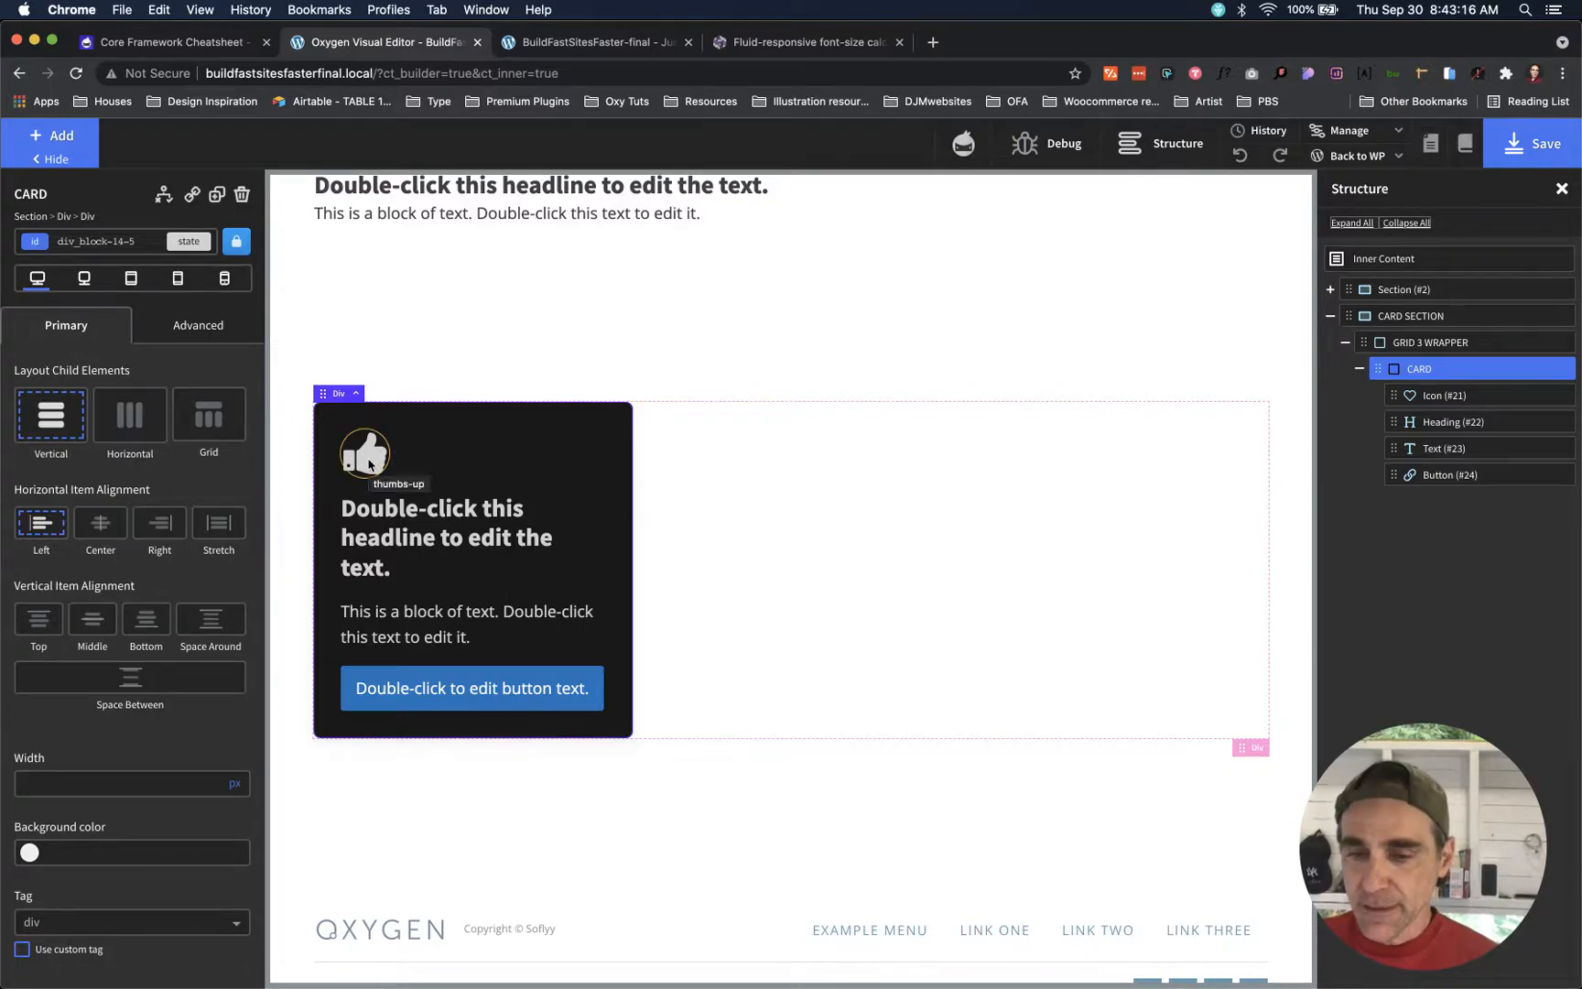
- Add a new card-icon class to the thumbs-up icon inside CARD
{"action": "left_click", "coordinate": [369, 464]}
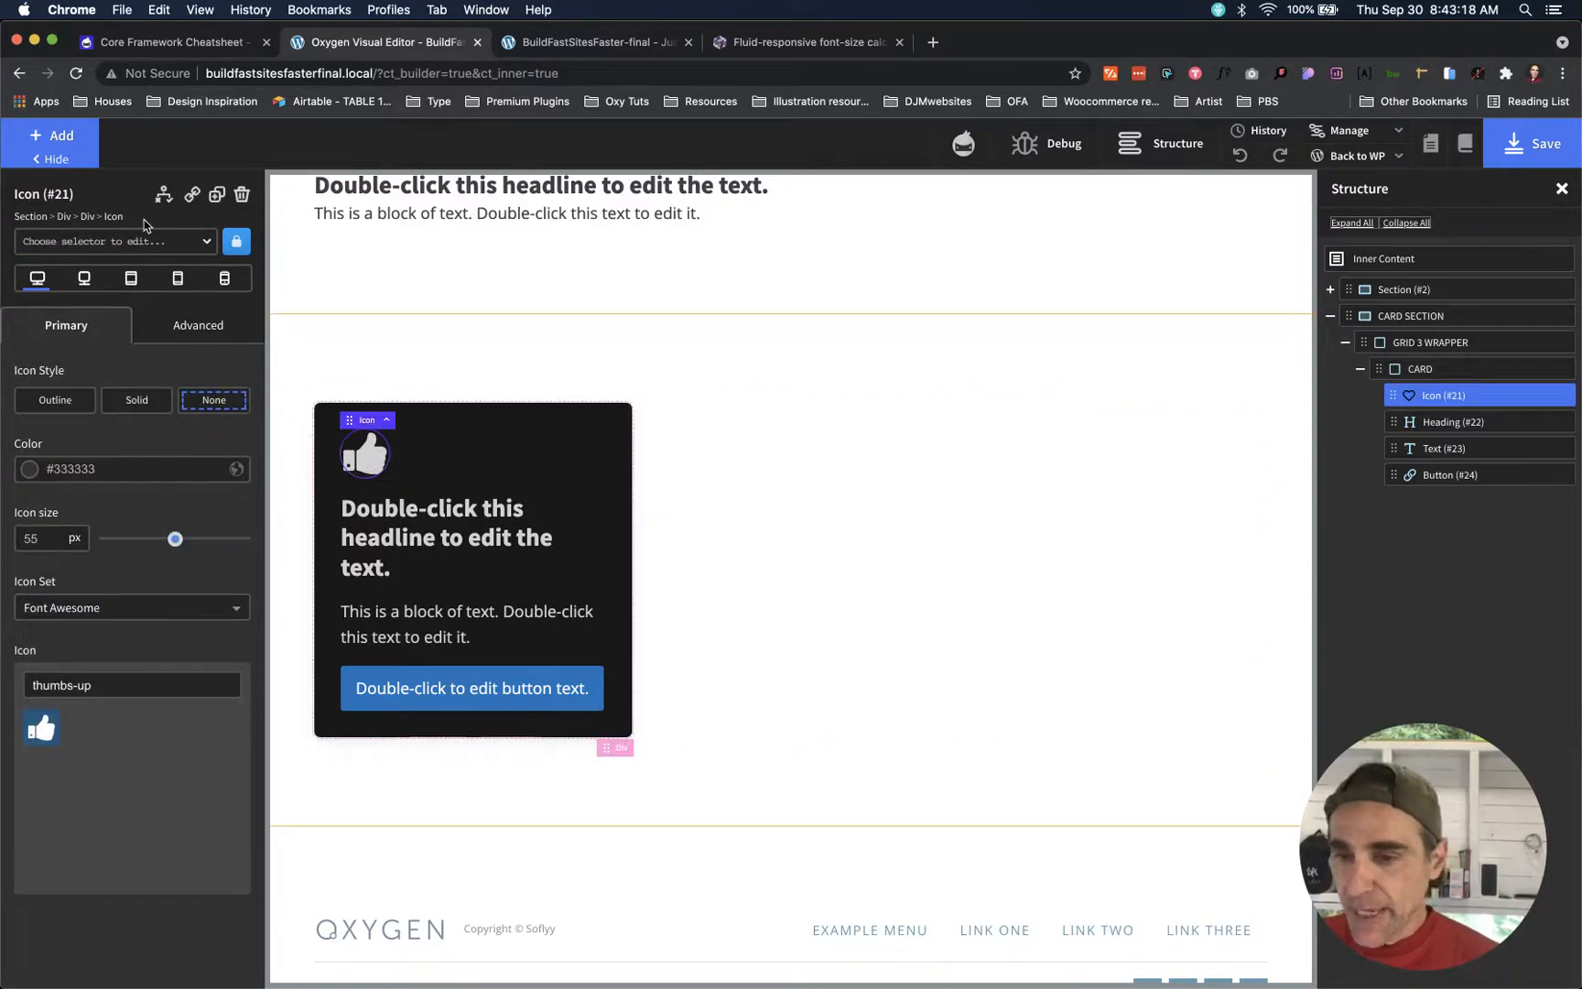
{"action": "left_click", "coordinate": [146, 248]}
{"action": "left_click", "coordinate": [146, 242]}
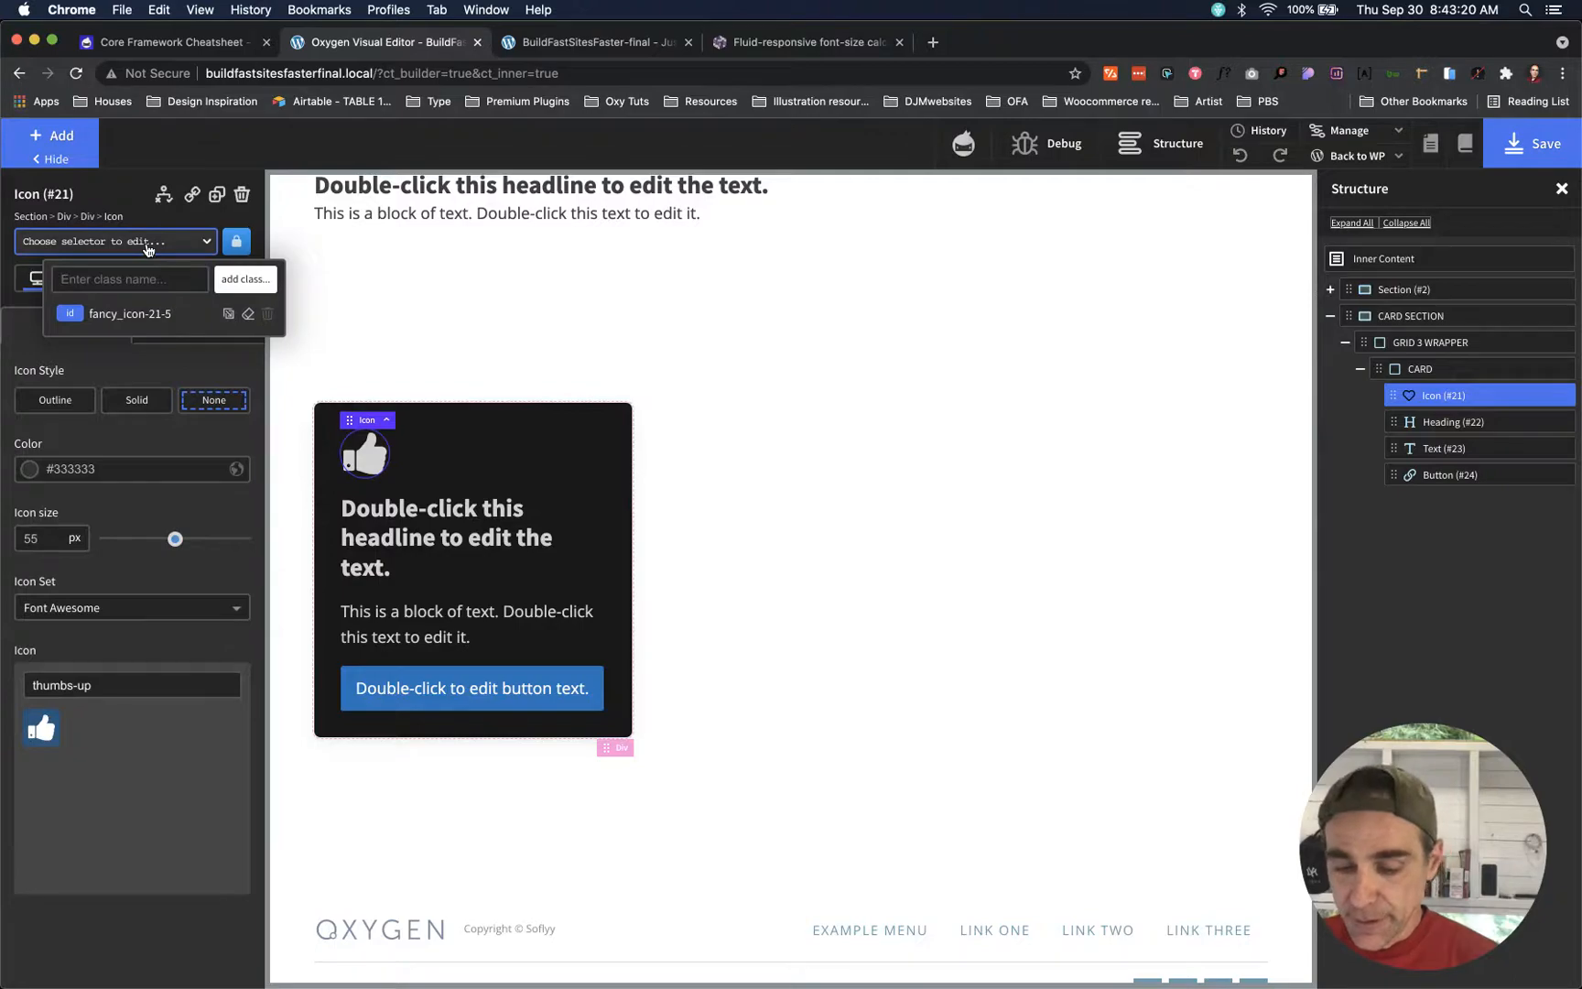
{"action": "type", "text": "card-"}
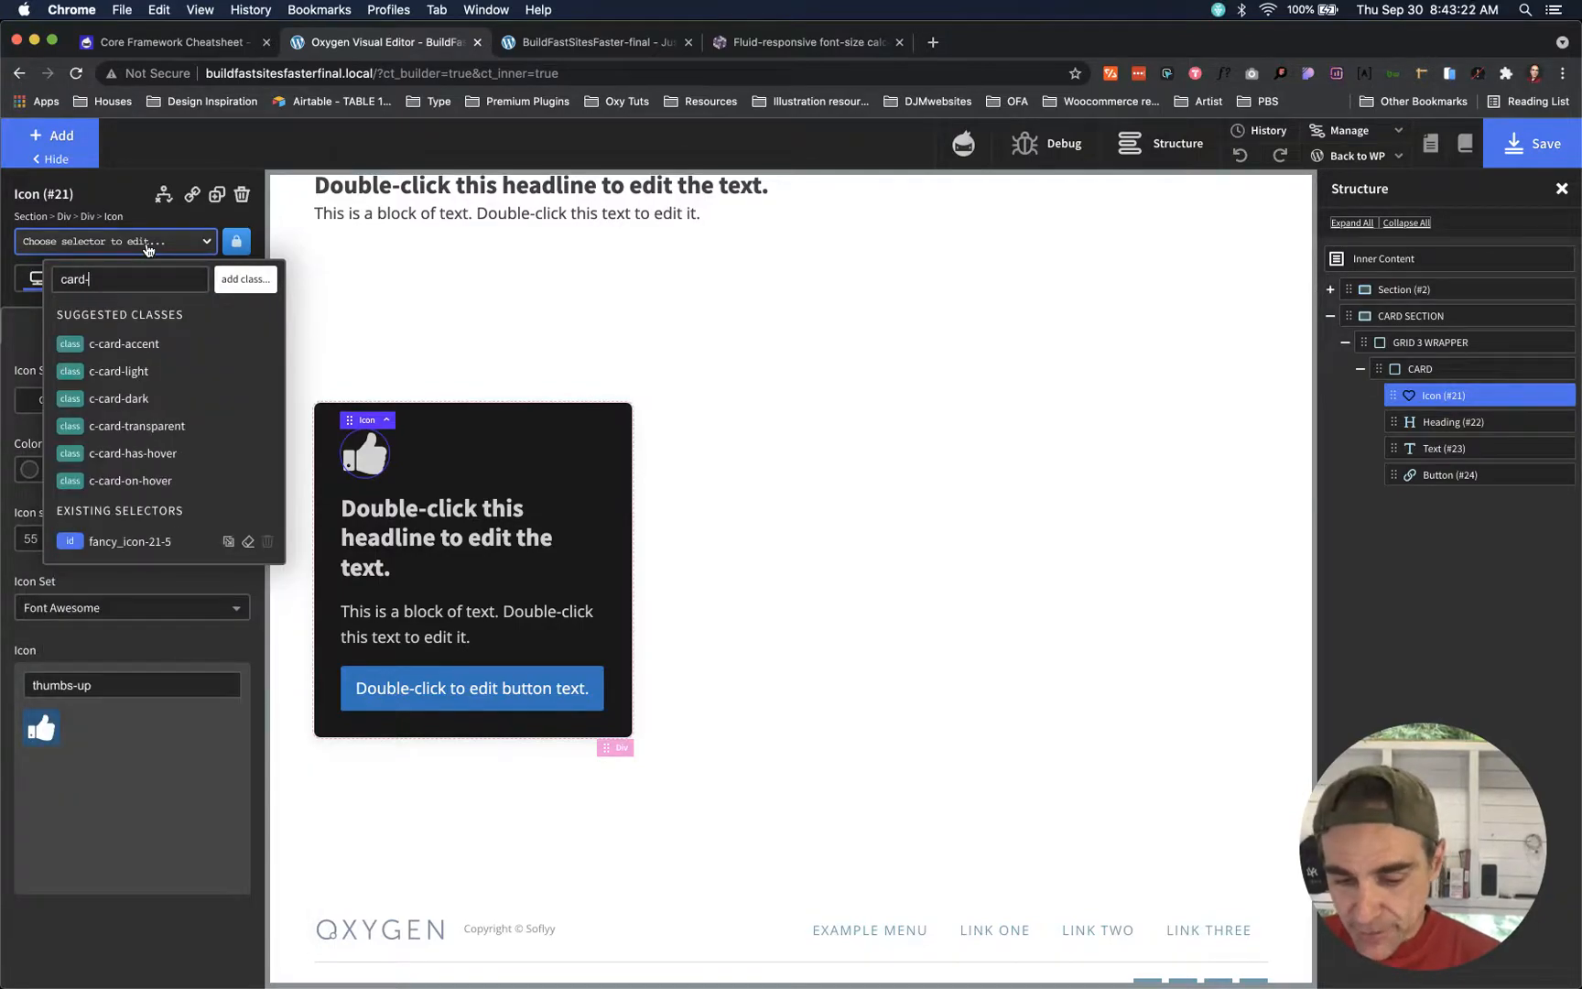
{"action": "type", "text": "icon"}
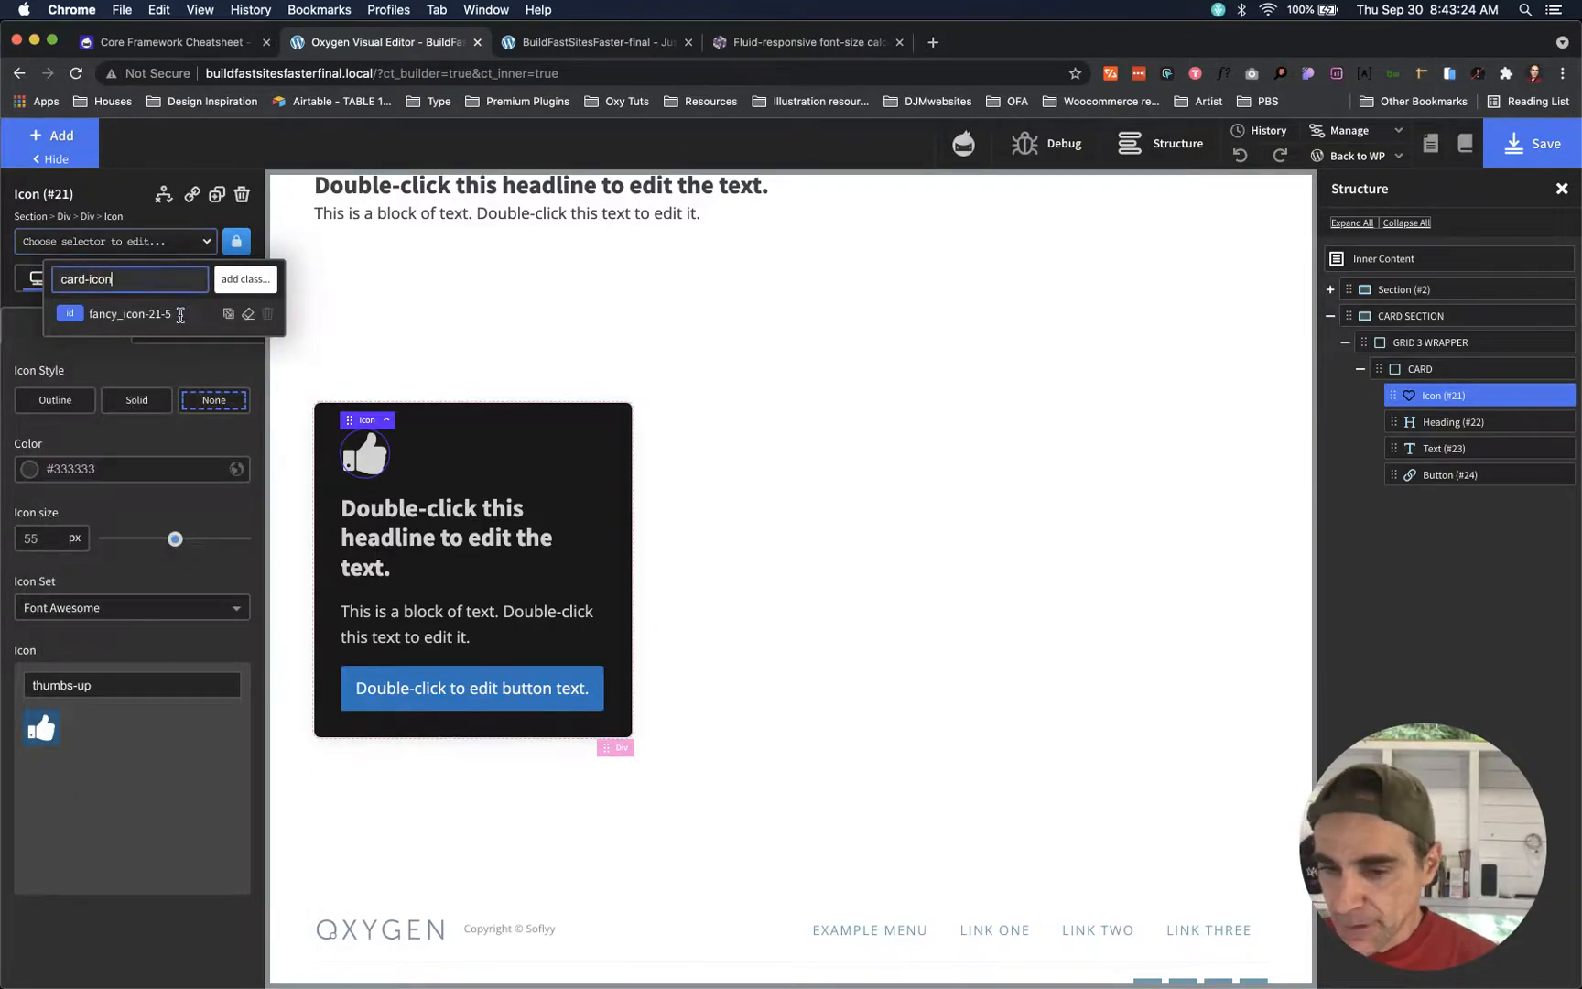
{"action": "key", "text": "Tab"}
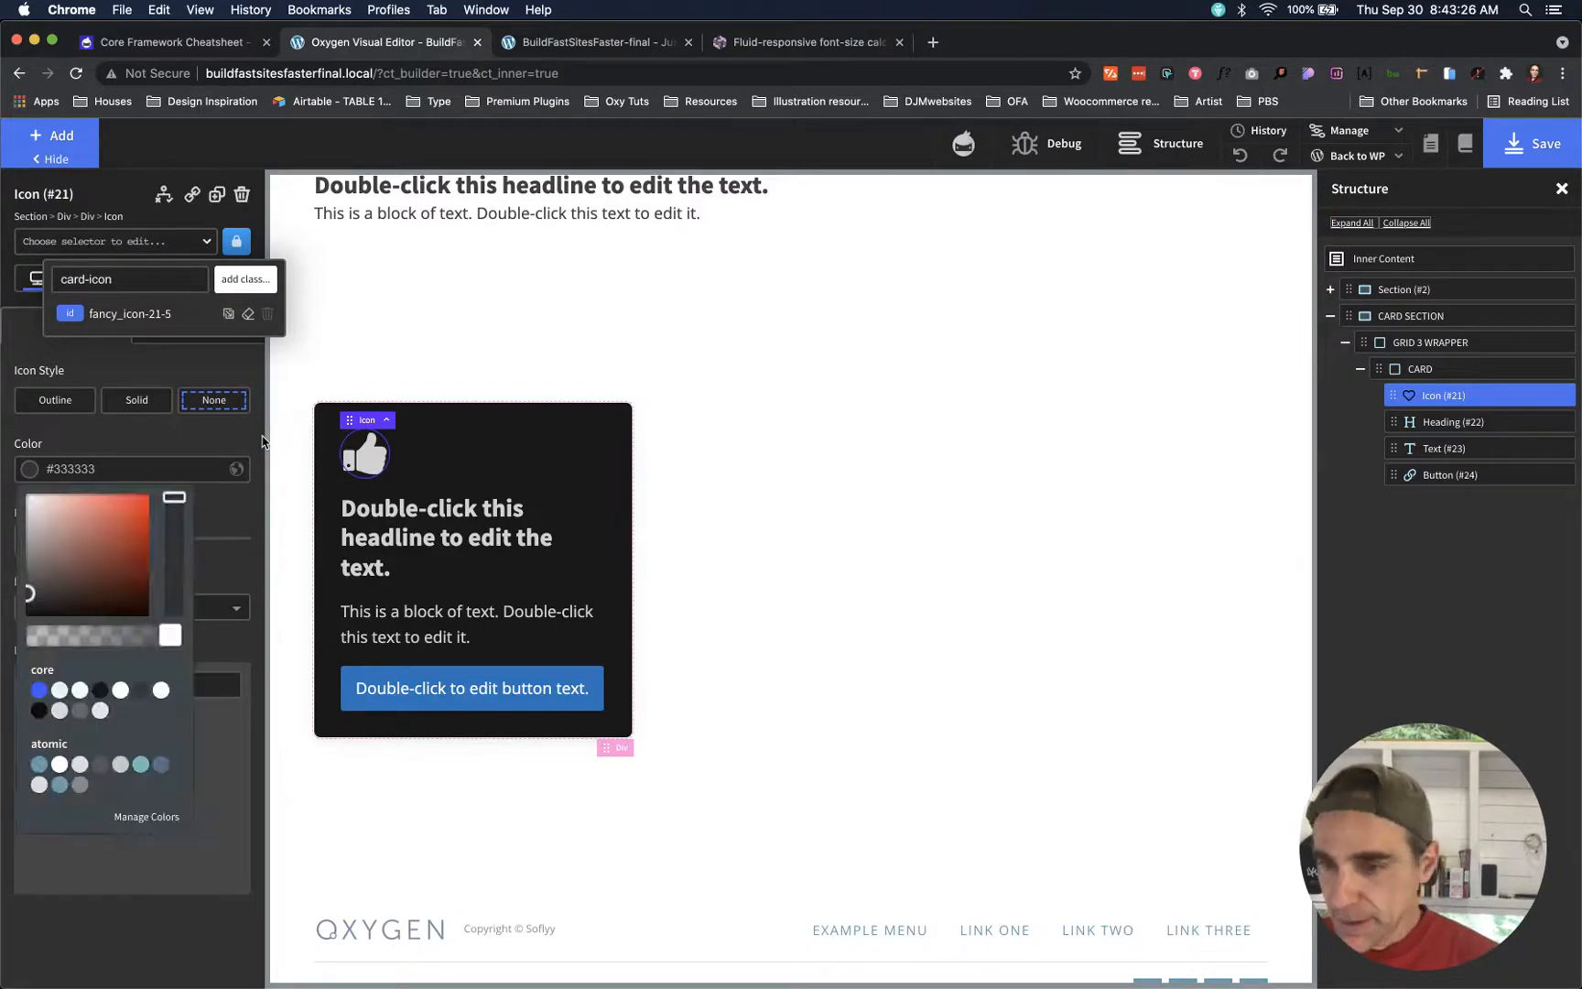
{"action": "left_click", "coordinate": [247, 282]}
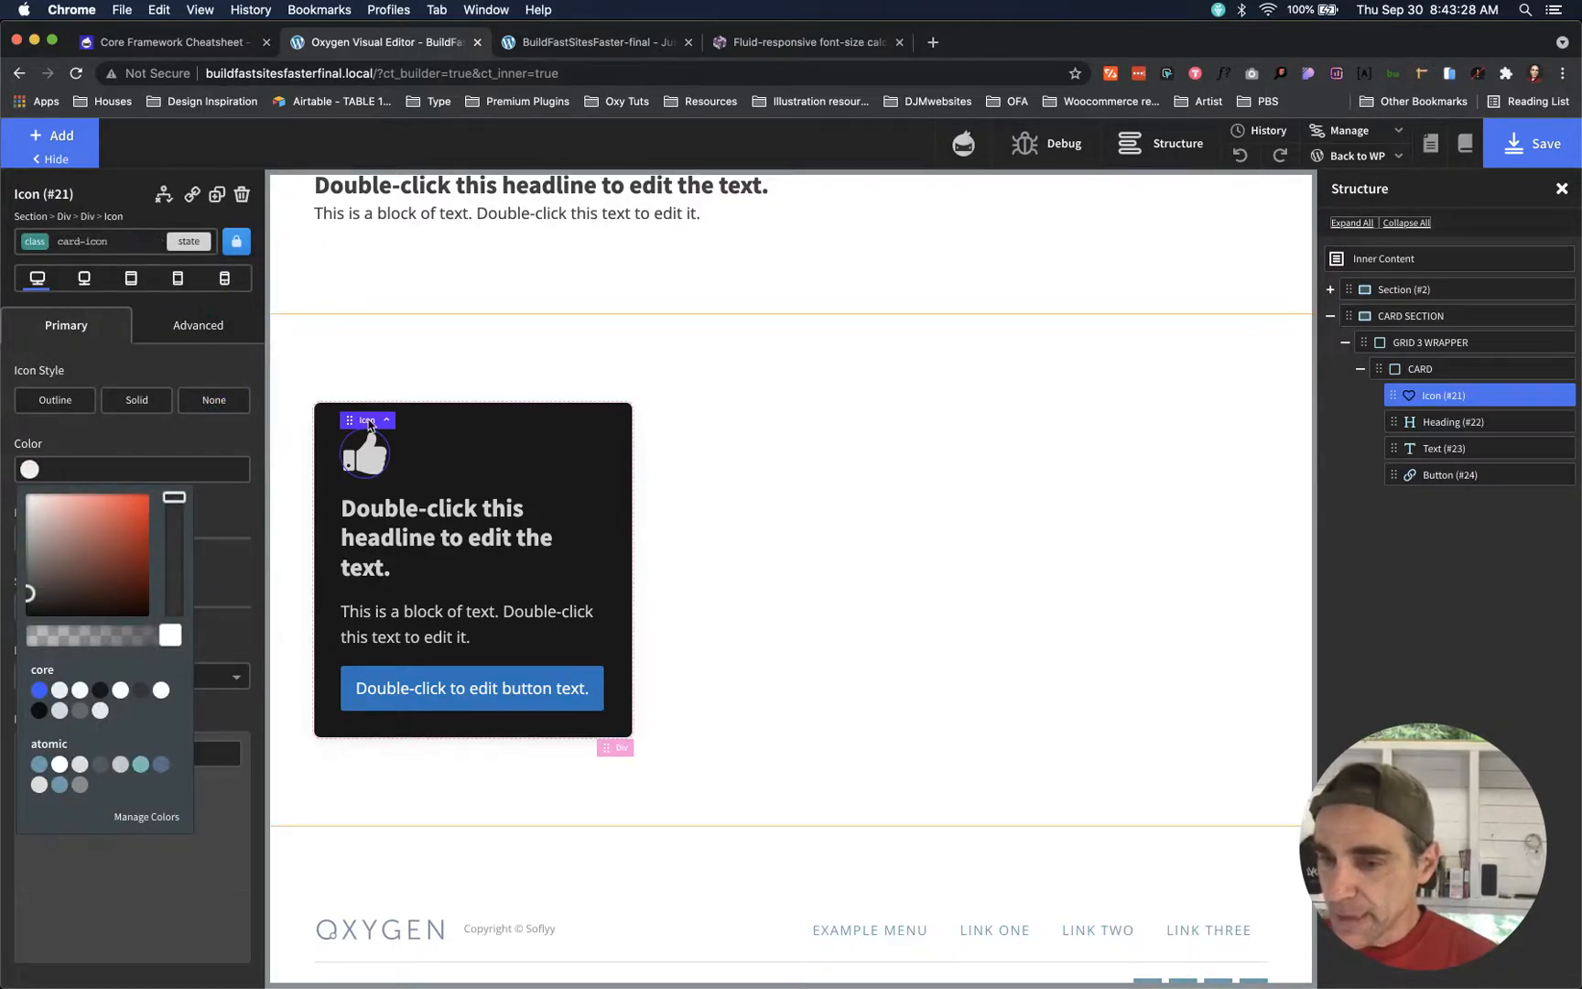
{"action": "left_click", "coordinate": [83, 431]}
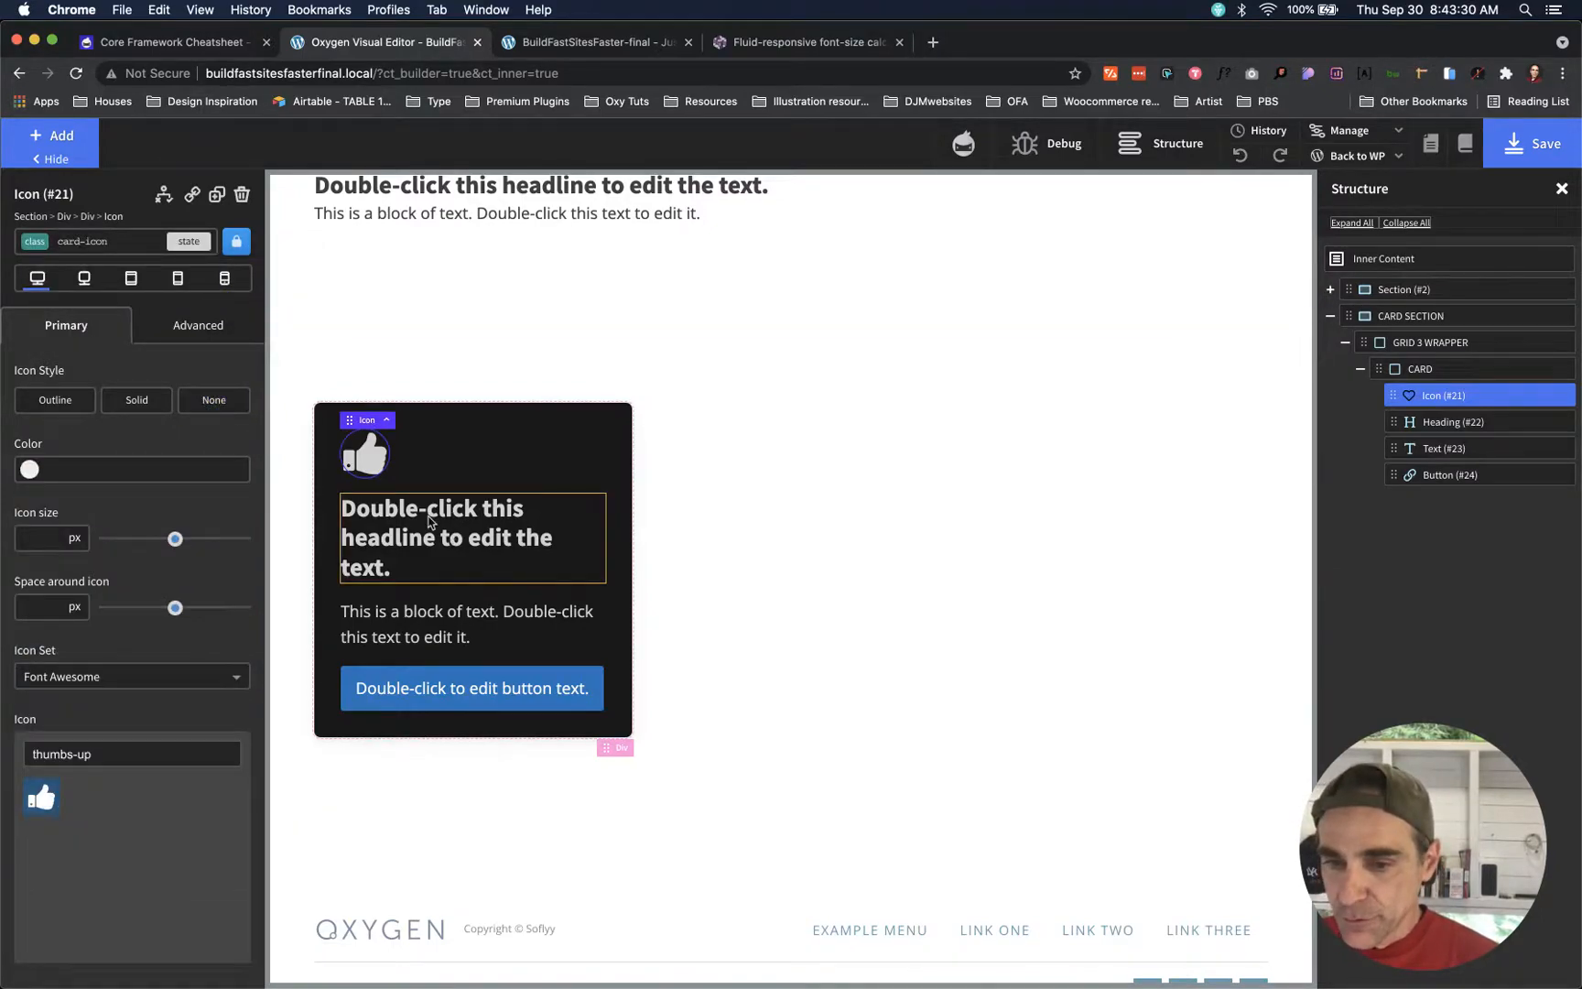
- Add a new card-heading class to the heading inside CARD
{"action": "left_click", "coordinate": [462, 532]}
{"action": "left_click", "coordinate": [146, 240]}
{"action": "type", "text": "c"}
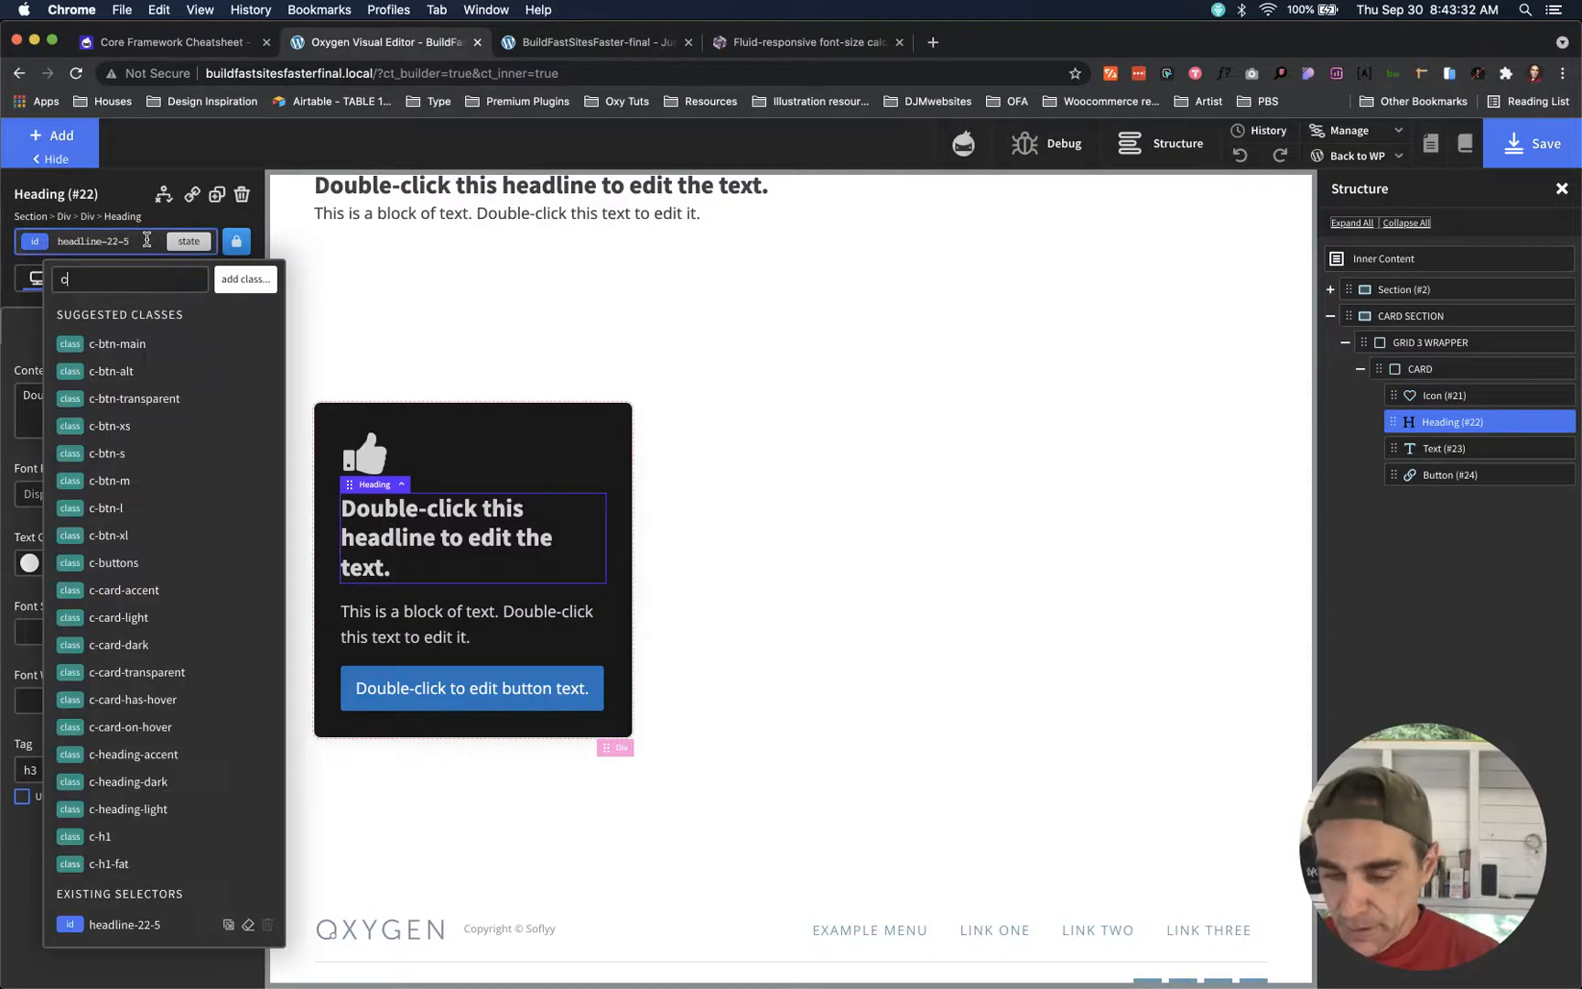
{"action": "type", "text": "ard-he"}
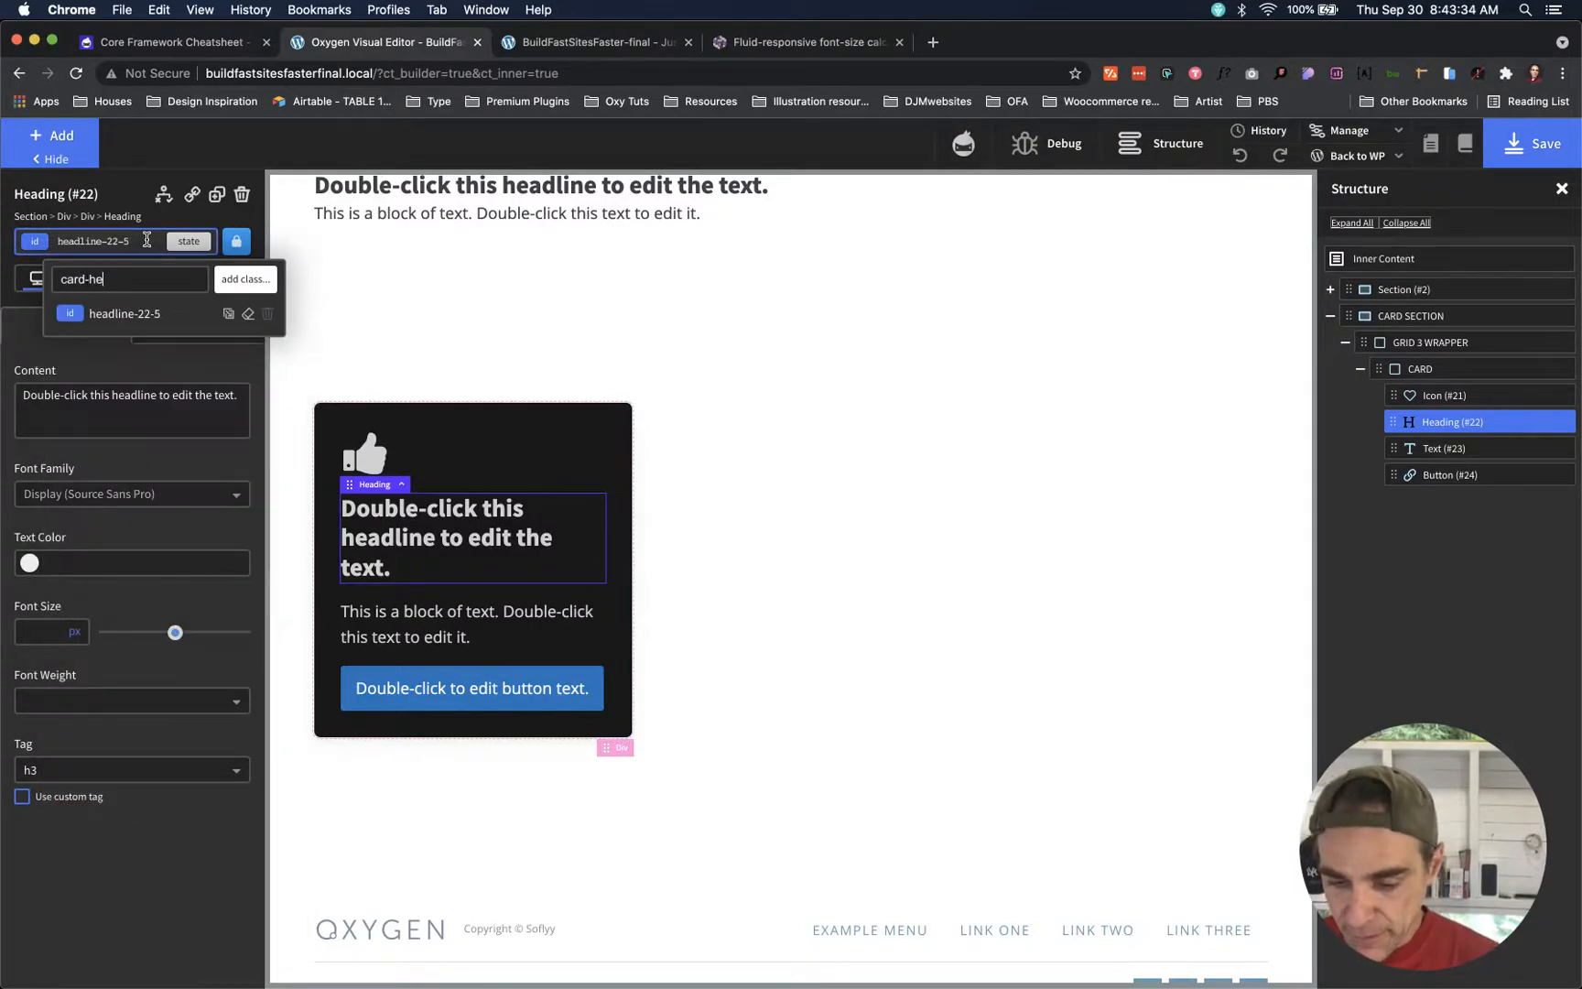
{"action": "key", "text": "Return"}
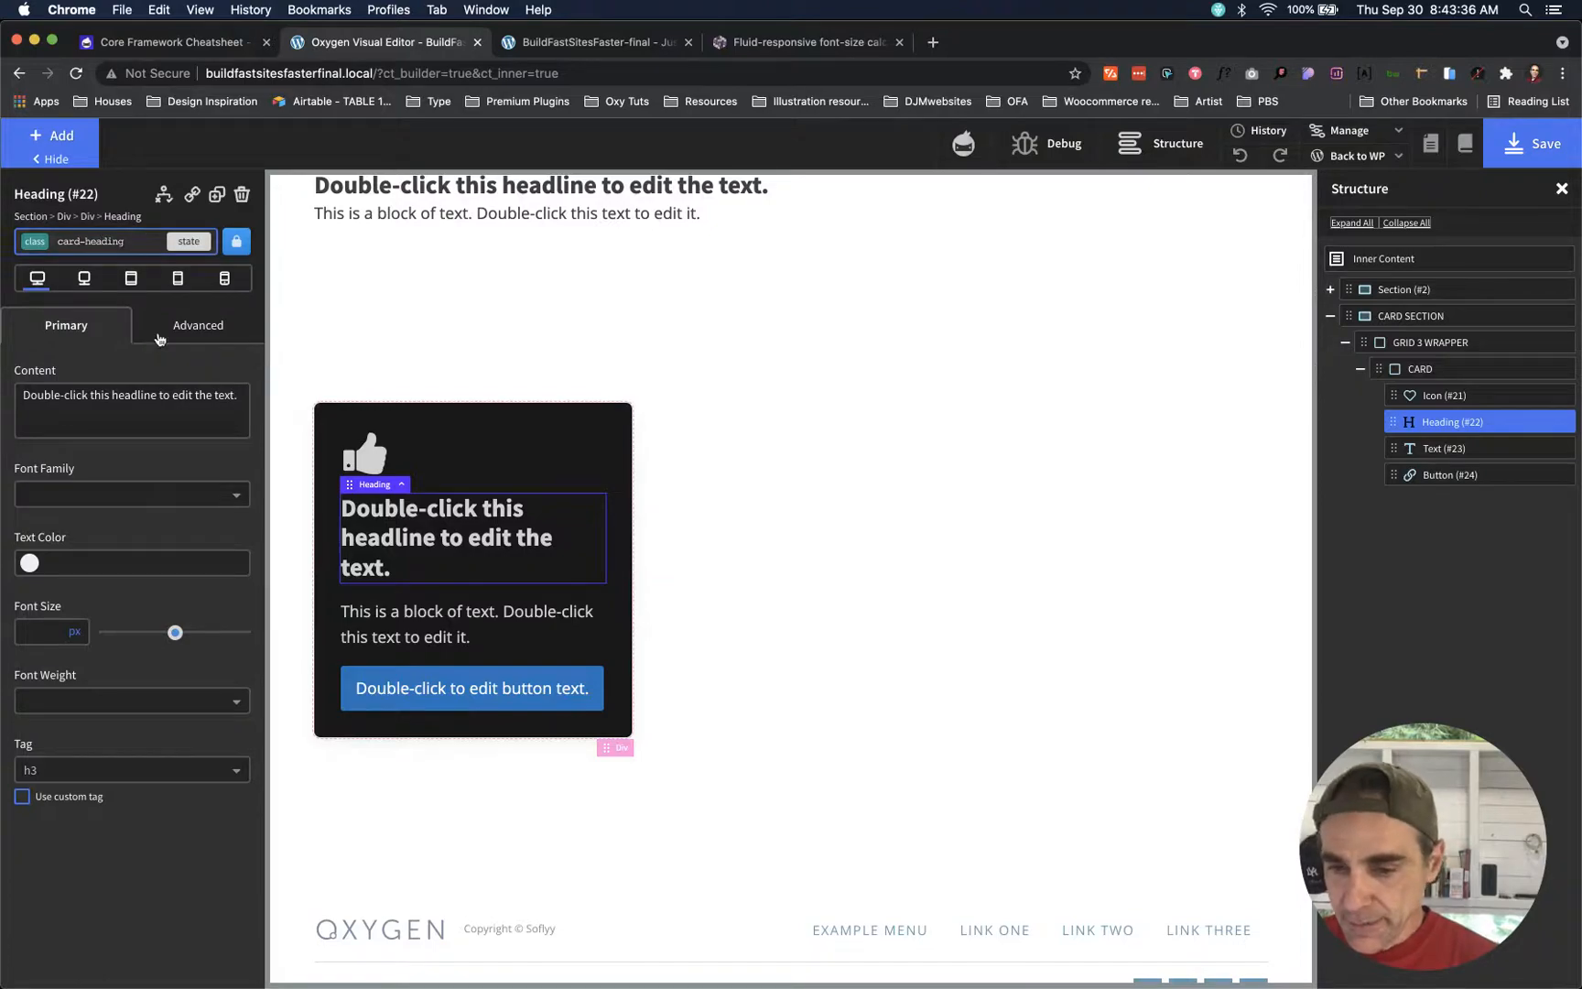
- Add a new card-text class to the text block inside CARD
{"action": "left_click", "coordinate": [401, 624]}
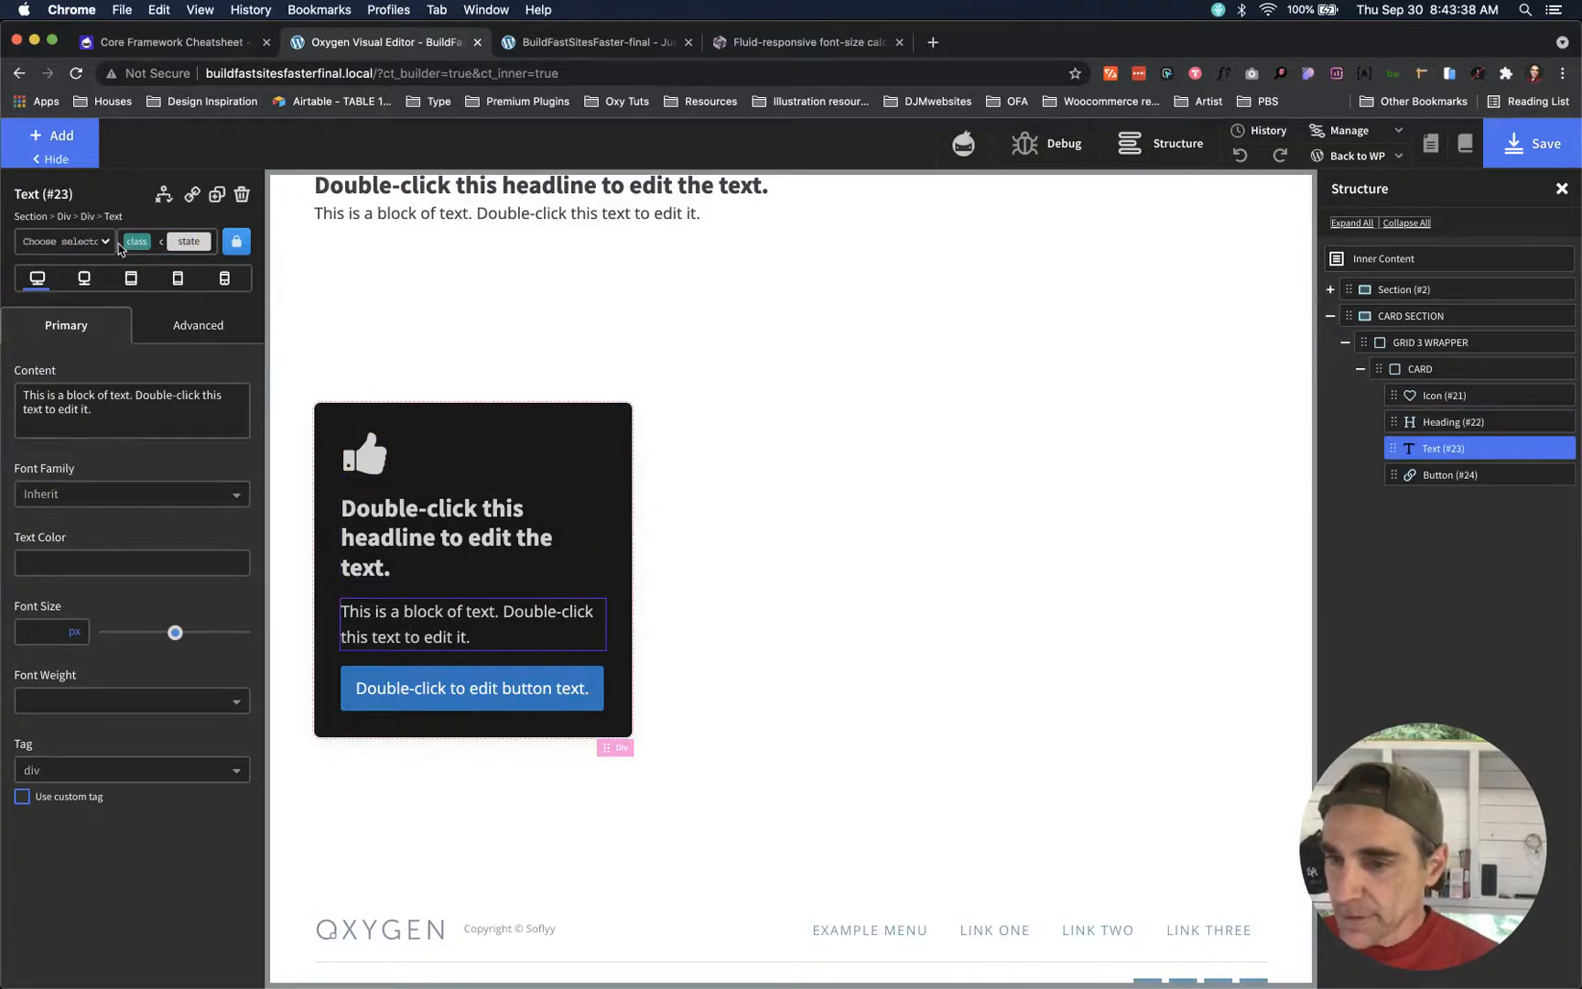
{"action": "left_click", "coordinate": [108, 242]}
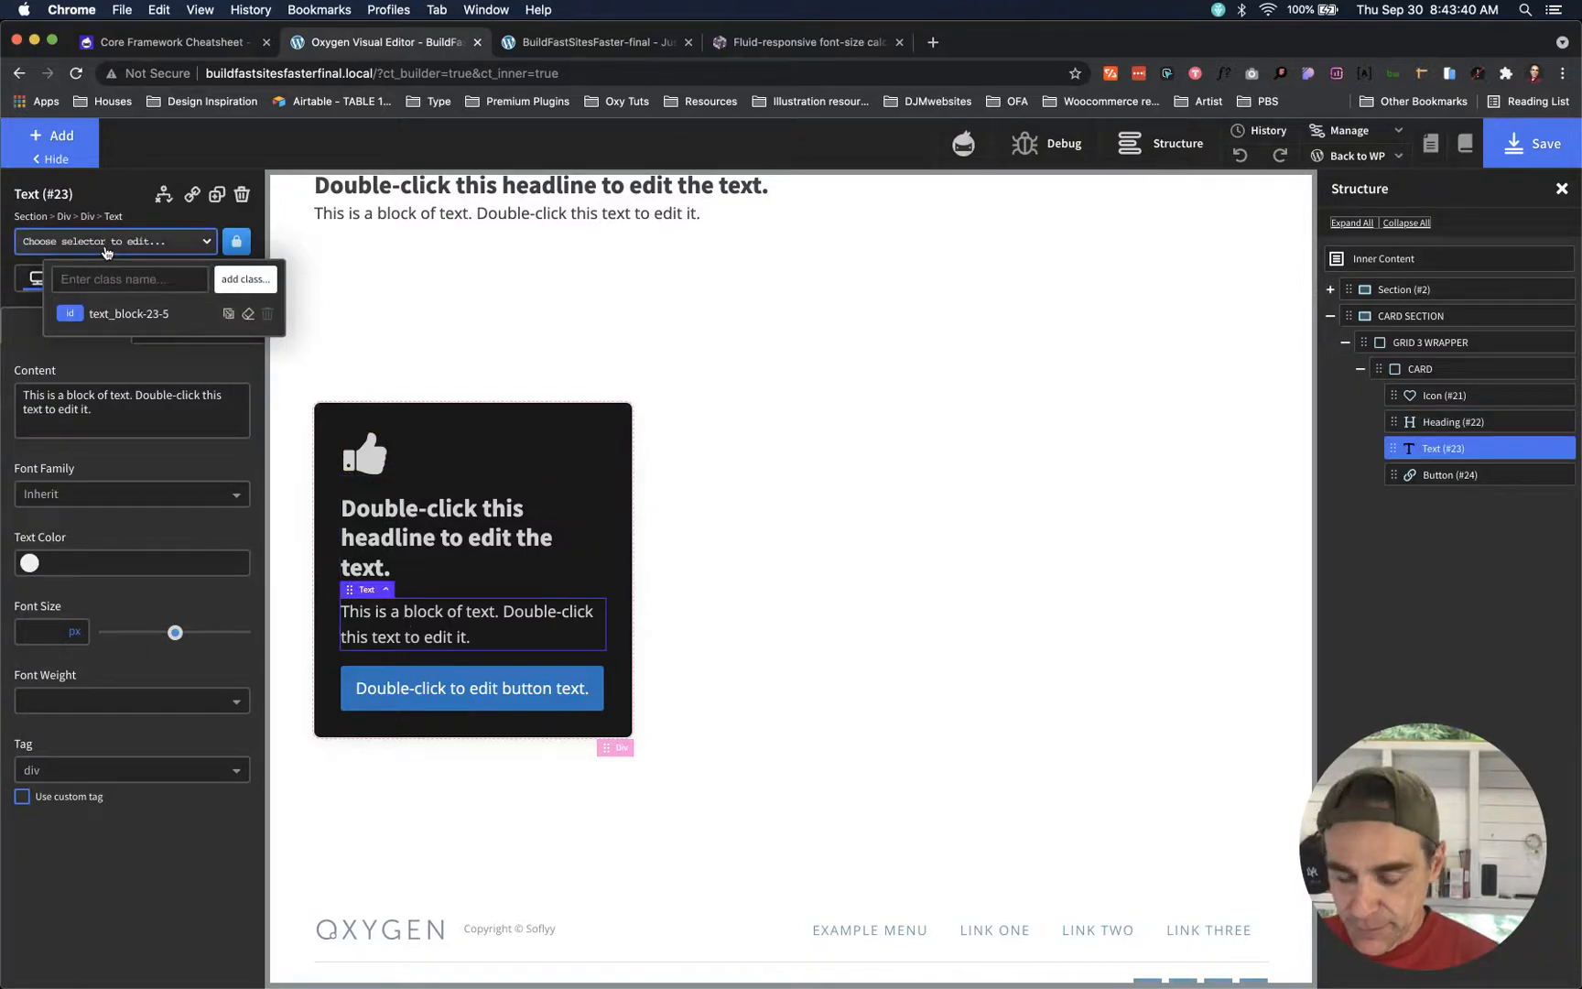
{"action": "type", "text": "card-t"}
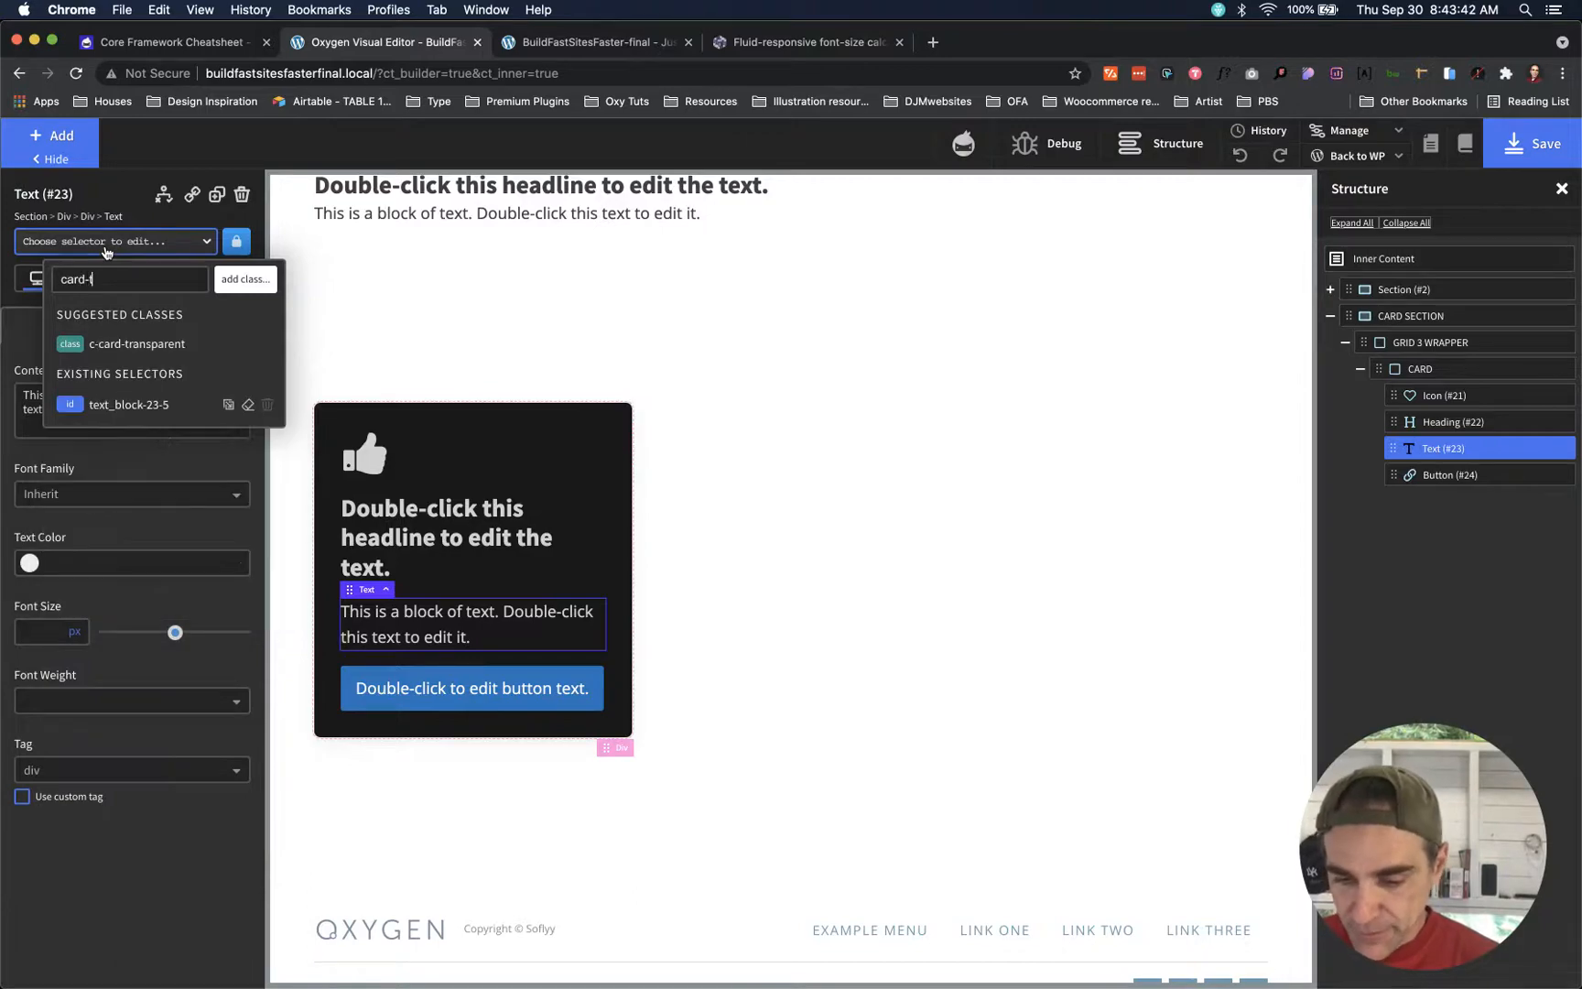
{"action": "type", "text": "ext"}
{"action": "key", "text": "Return"}
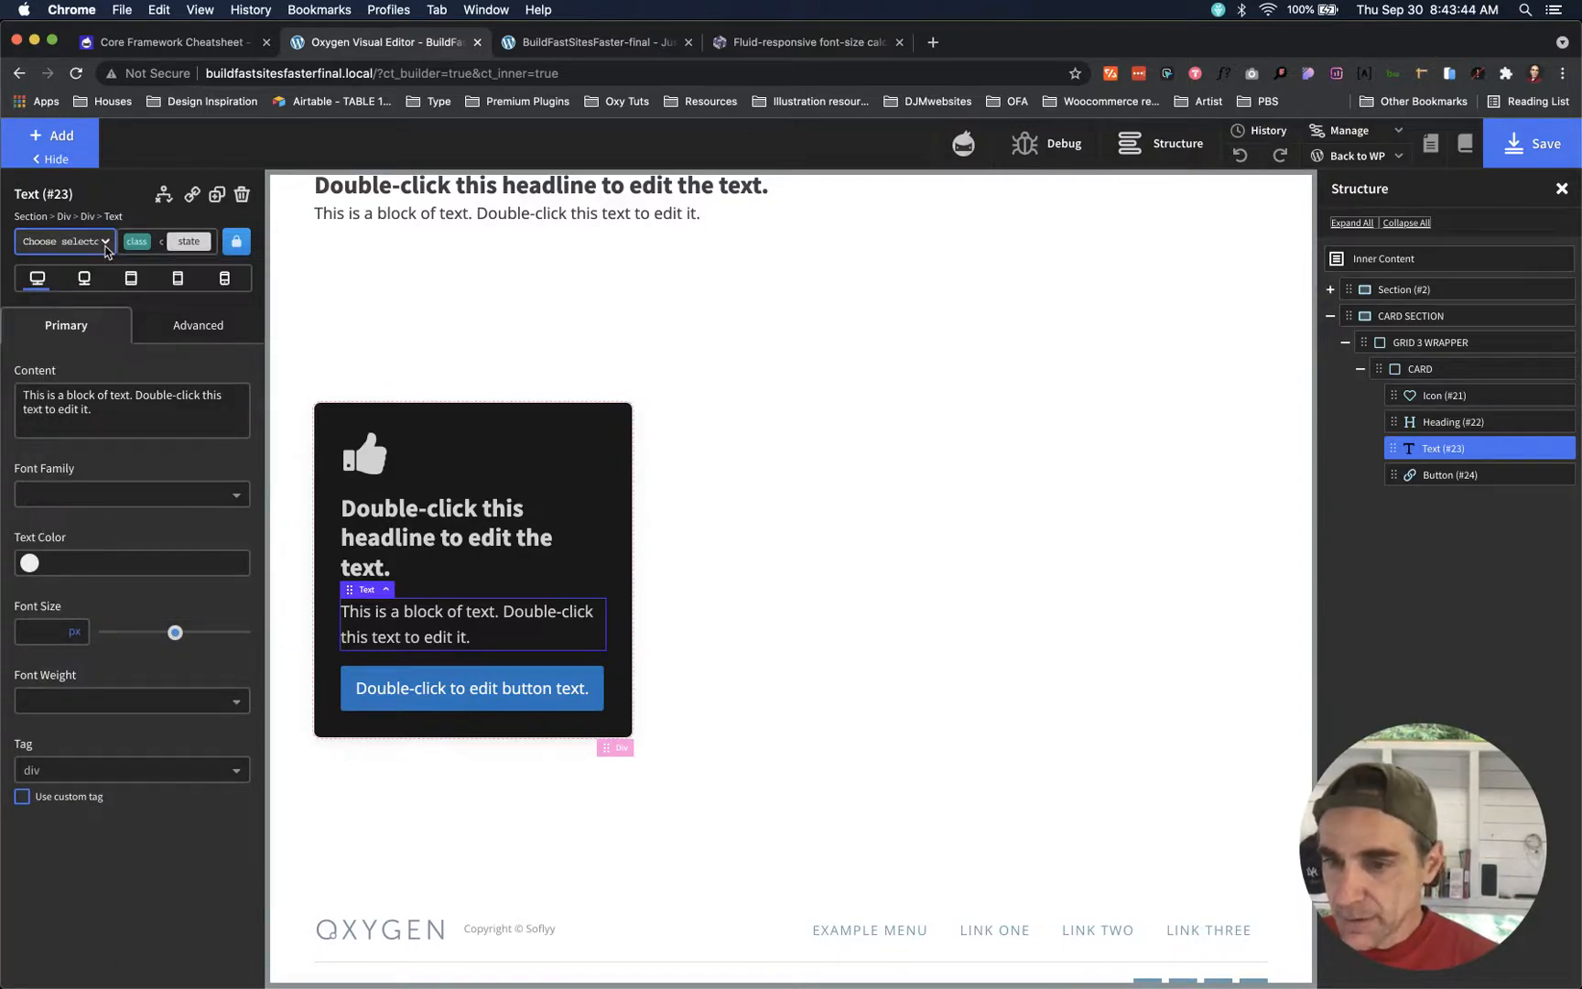
- Add a new card-button class to the button inside CARD, and select the parent CARD
{"action": "left_click", "coordinate": [421, 699]}
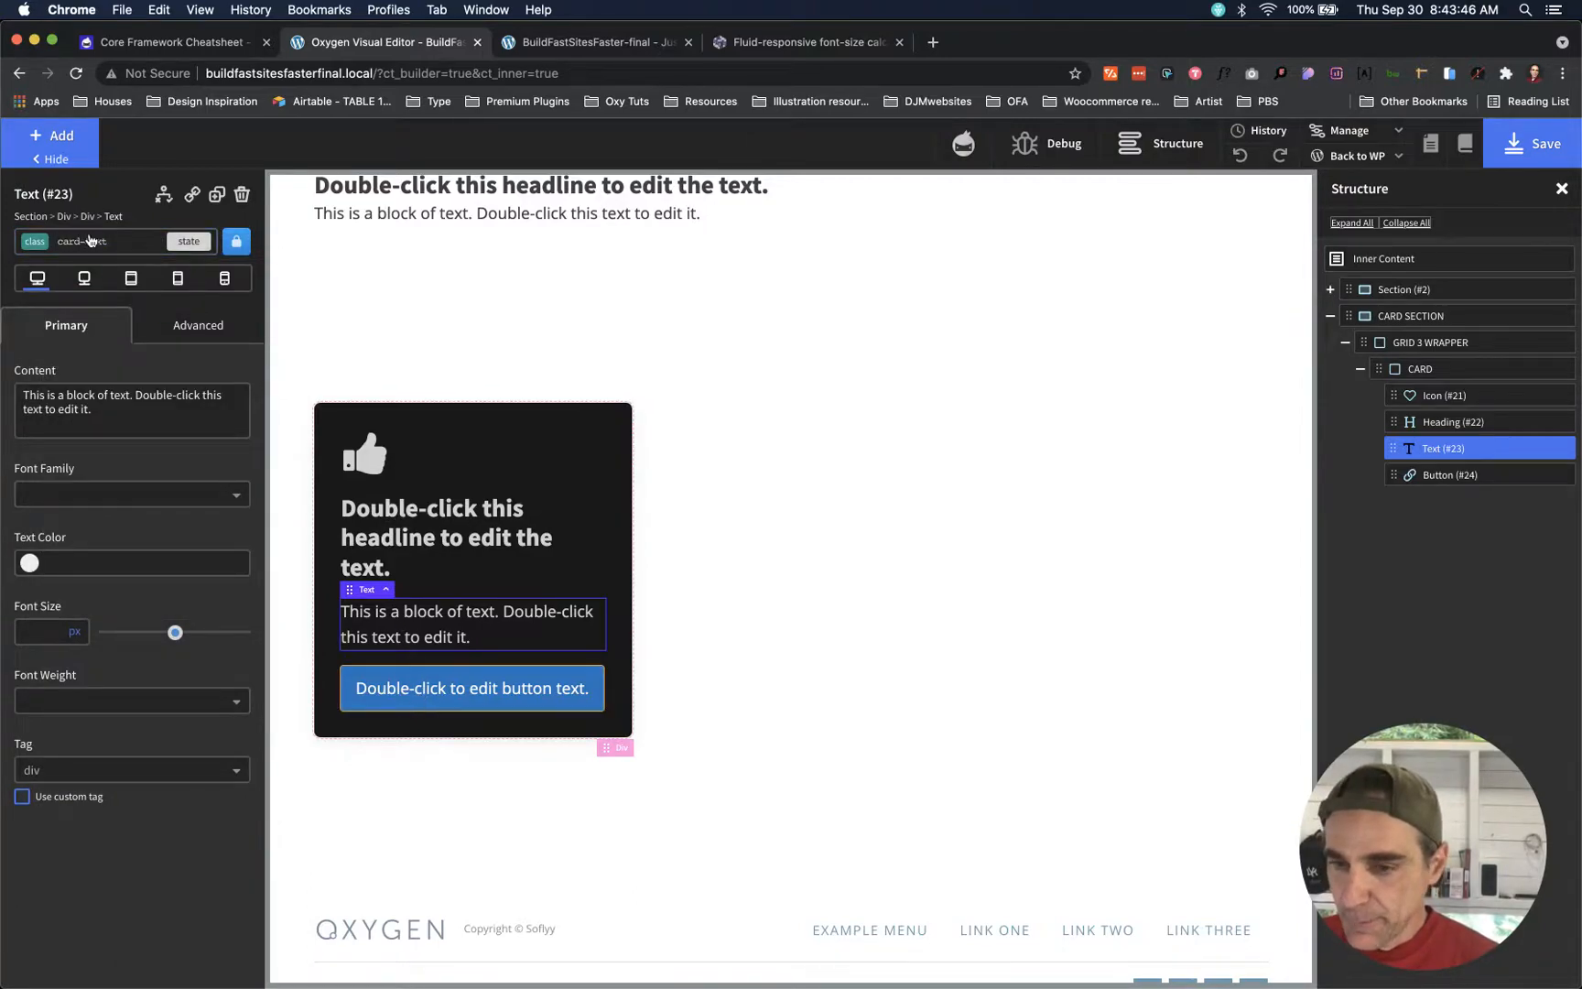
{"action": "left_click", "coordinate": [122, 242]}
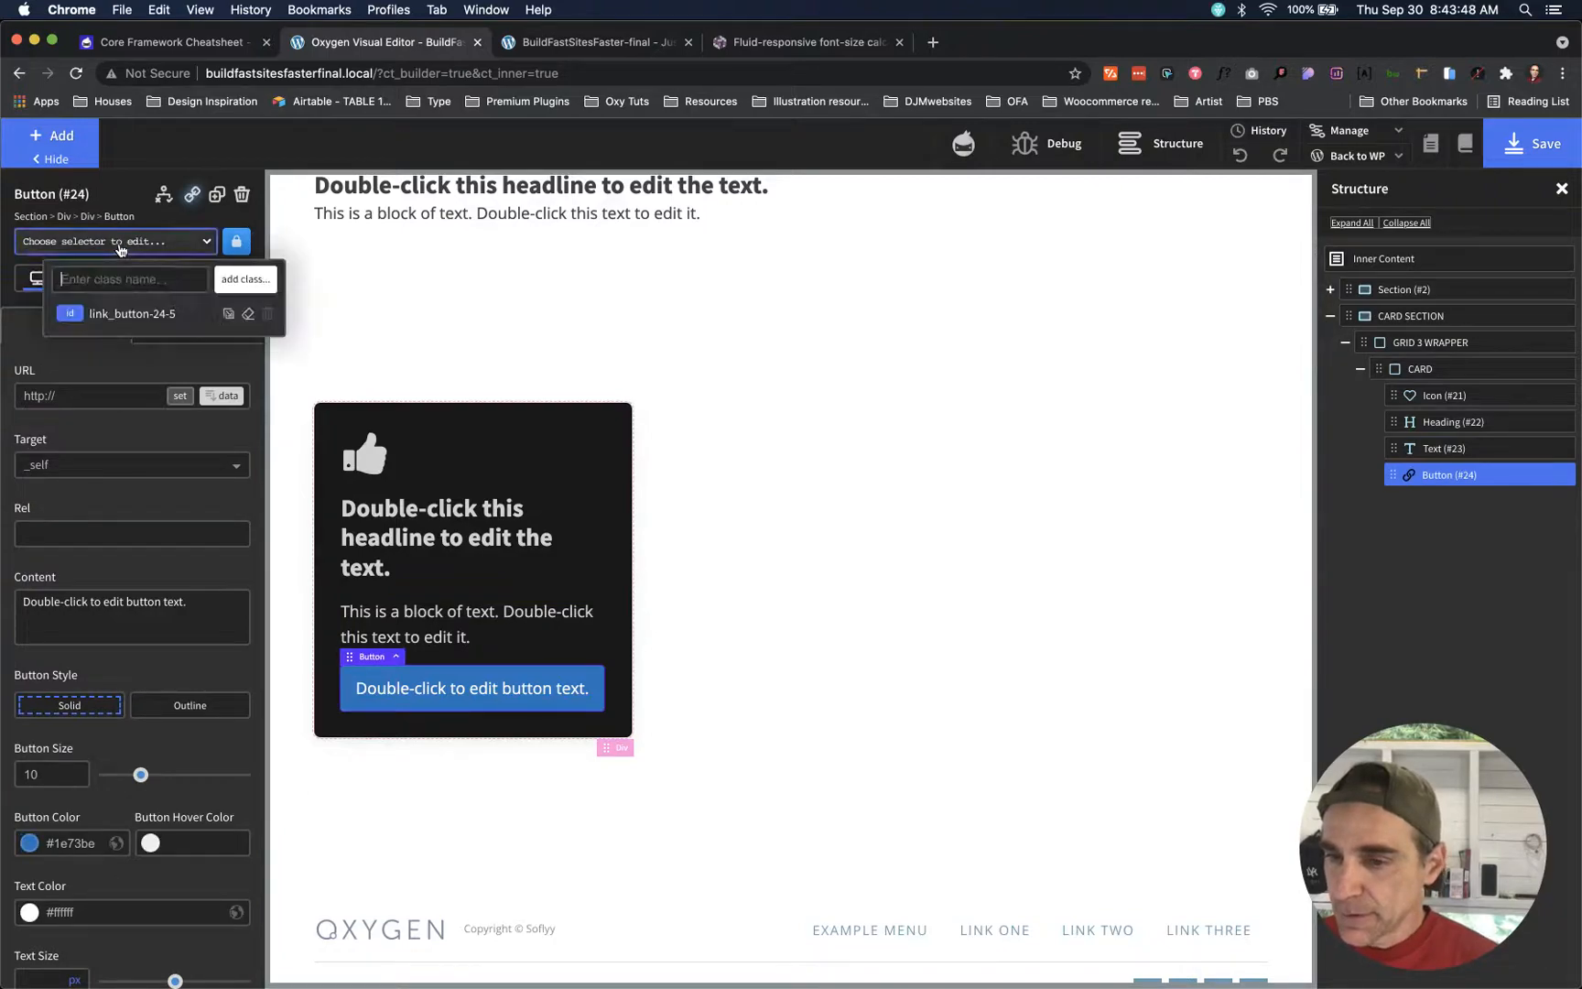
{"action": "type", "text": "card-button"}
{"action": "left_click", "coordinate": [224, 277]}
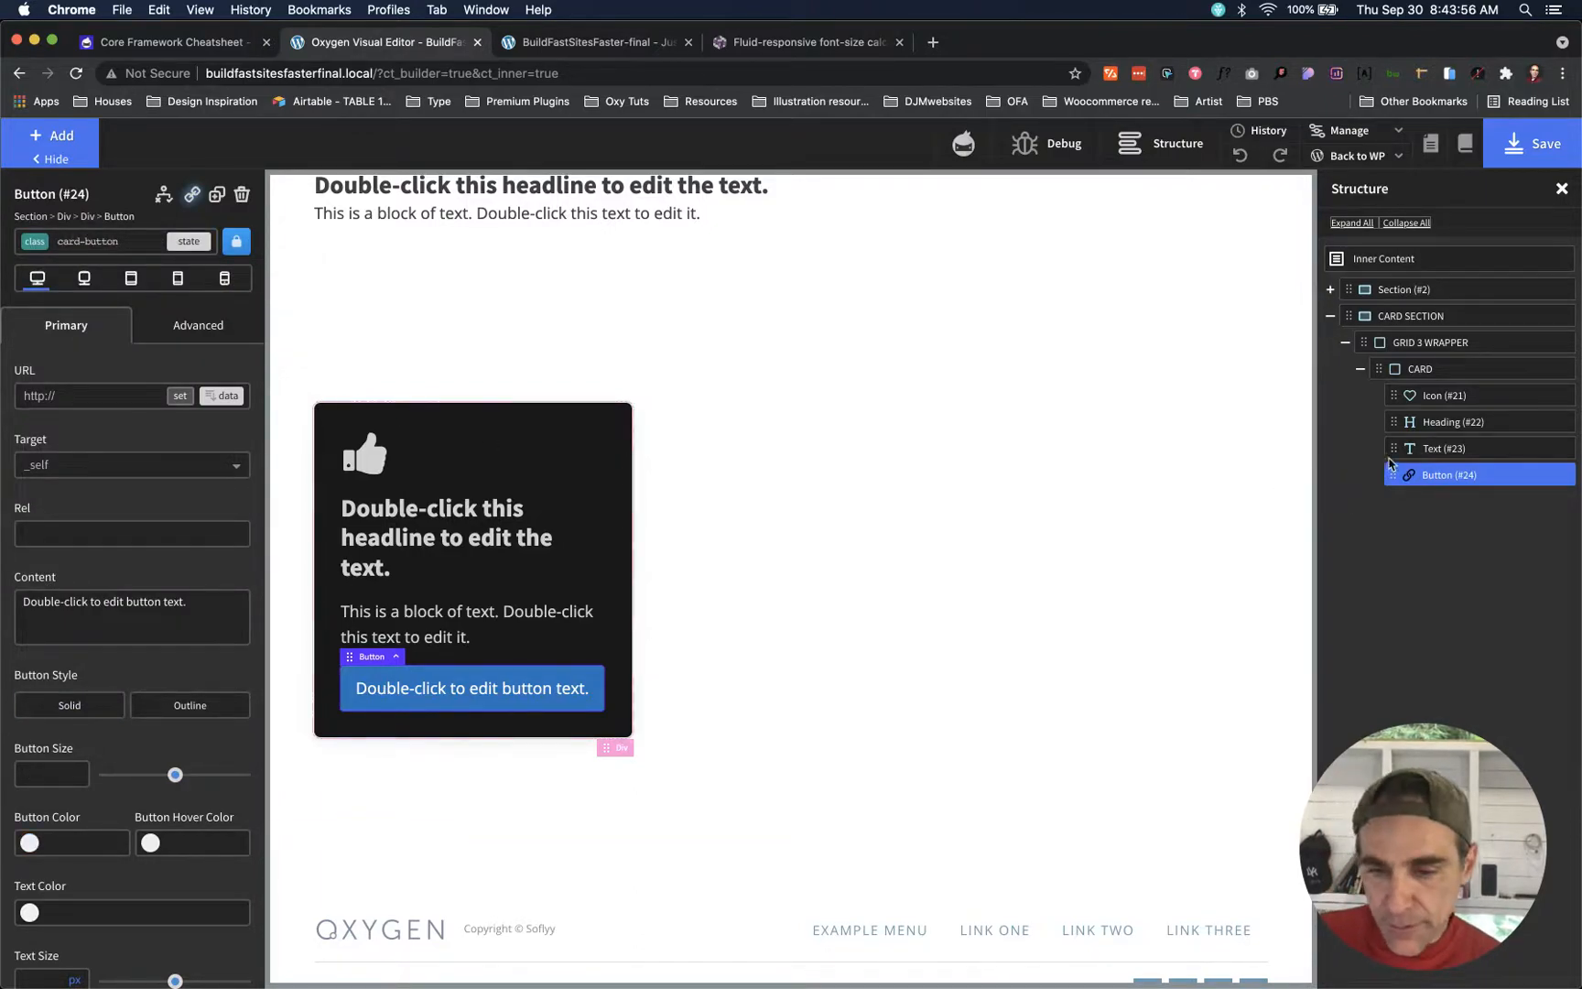
{"action": "left_click", "coordinate": [1380, 368]}
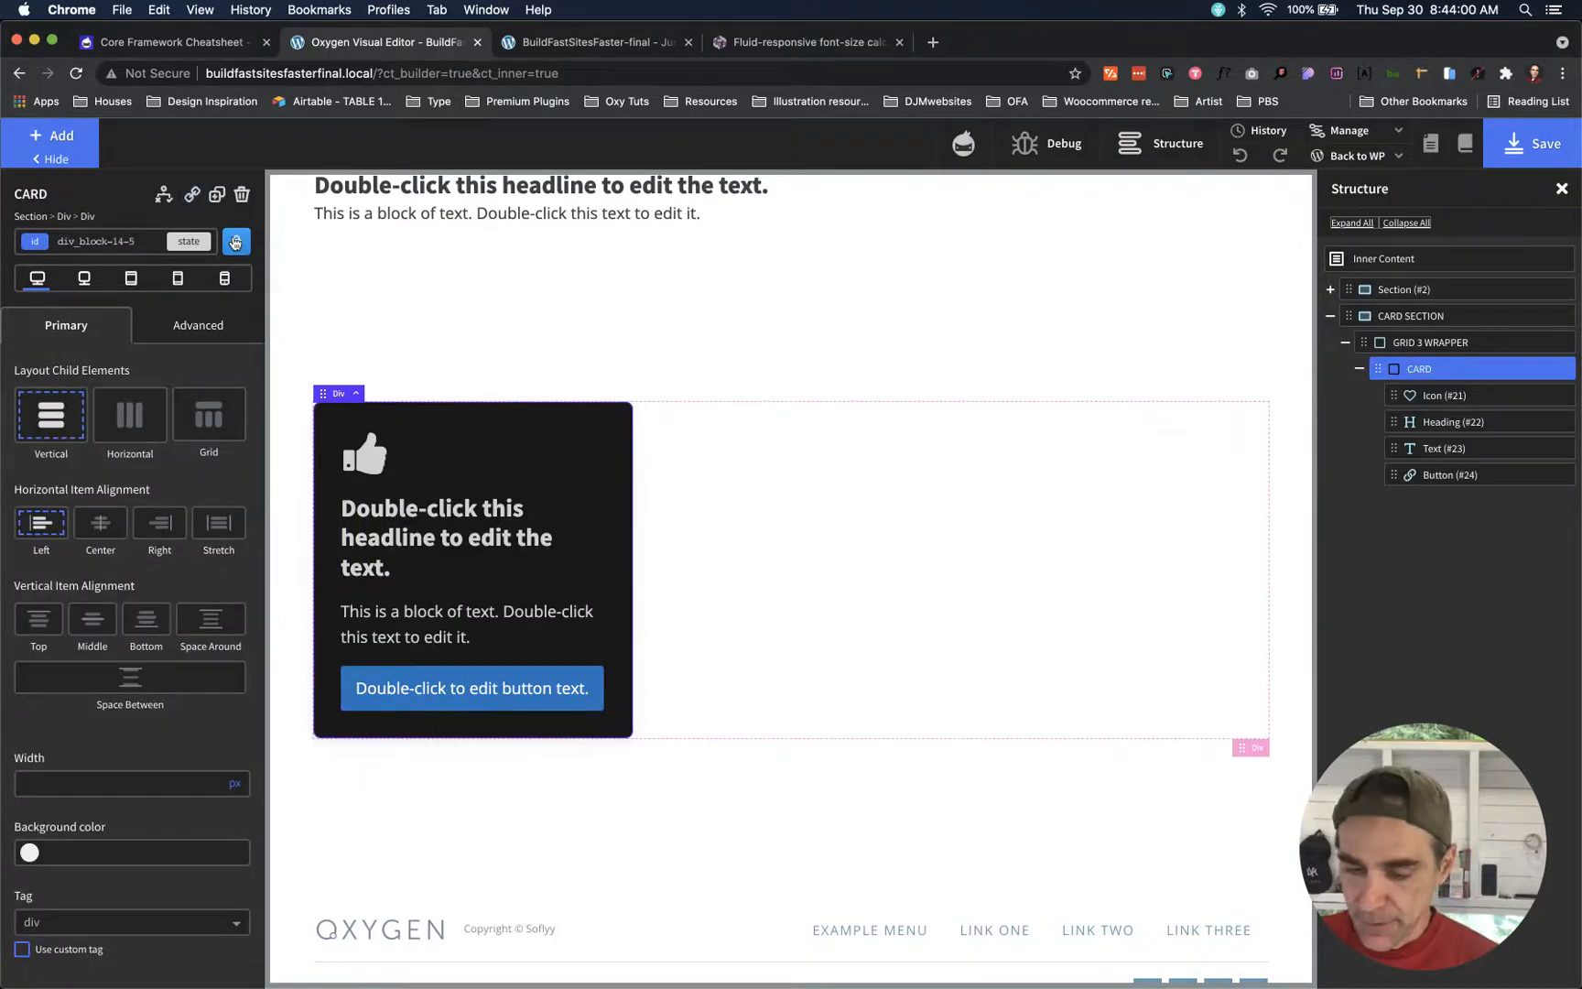
- Duplicate CARD twice inside GRID 3 WRAPPER, select the wrapper and collapse the first card's contents
{"action": "key", "text": "super+d"}
{"action": "key", "text": "super+d"}
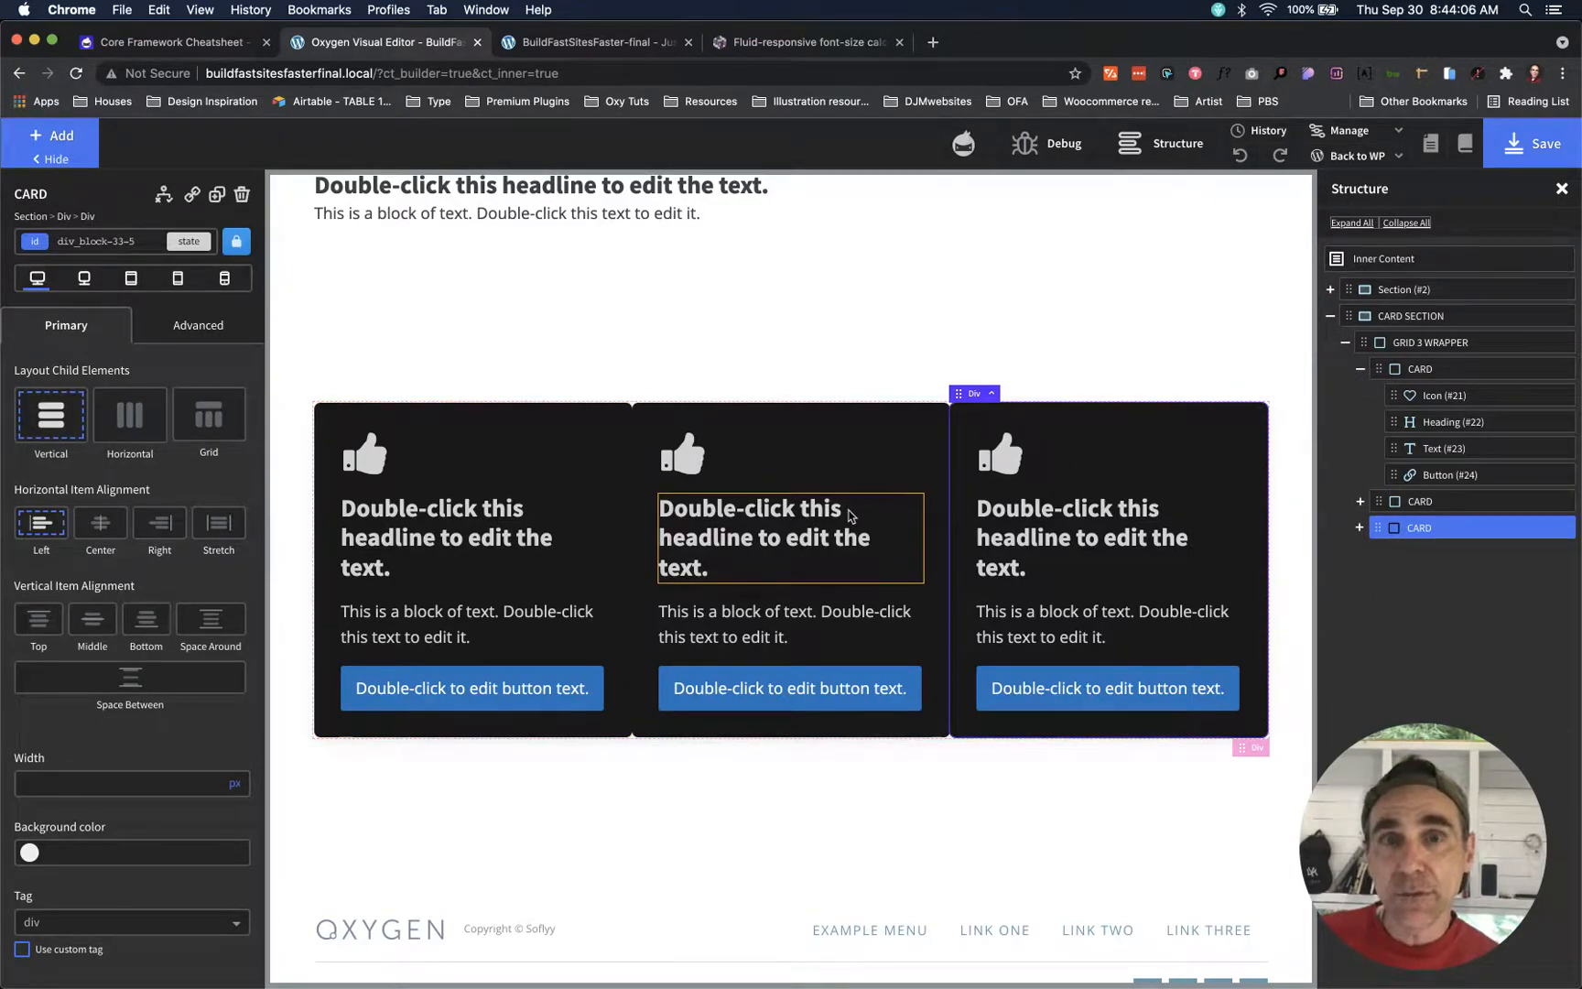
{"action": "left_click", "coordinate": [1423, 352]}
{"action": "left_click", "coordinate": [1361, 368]}
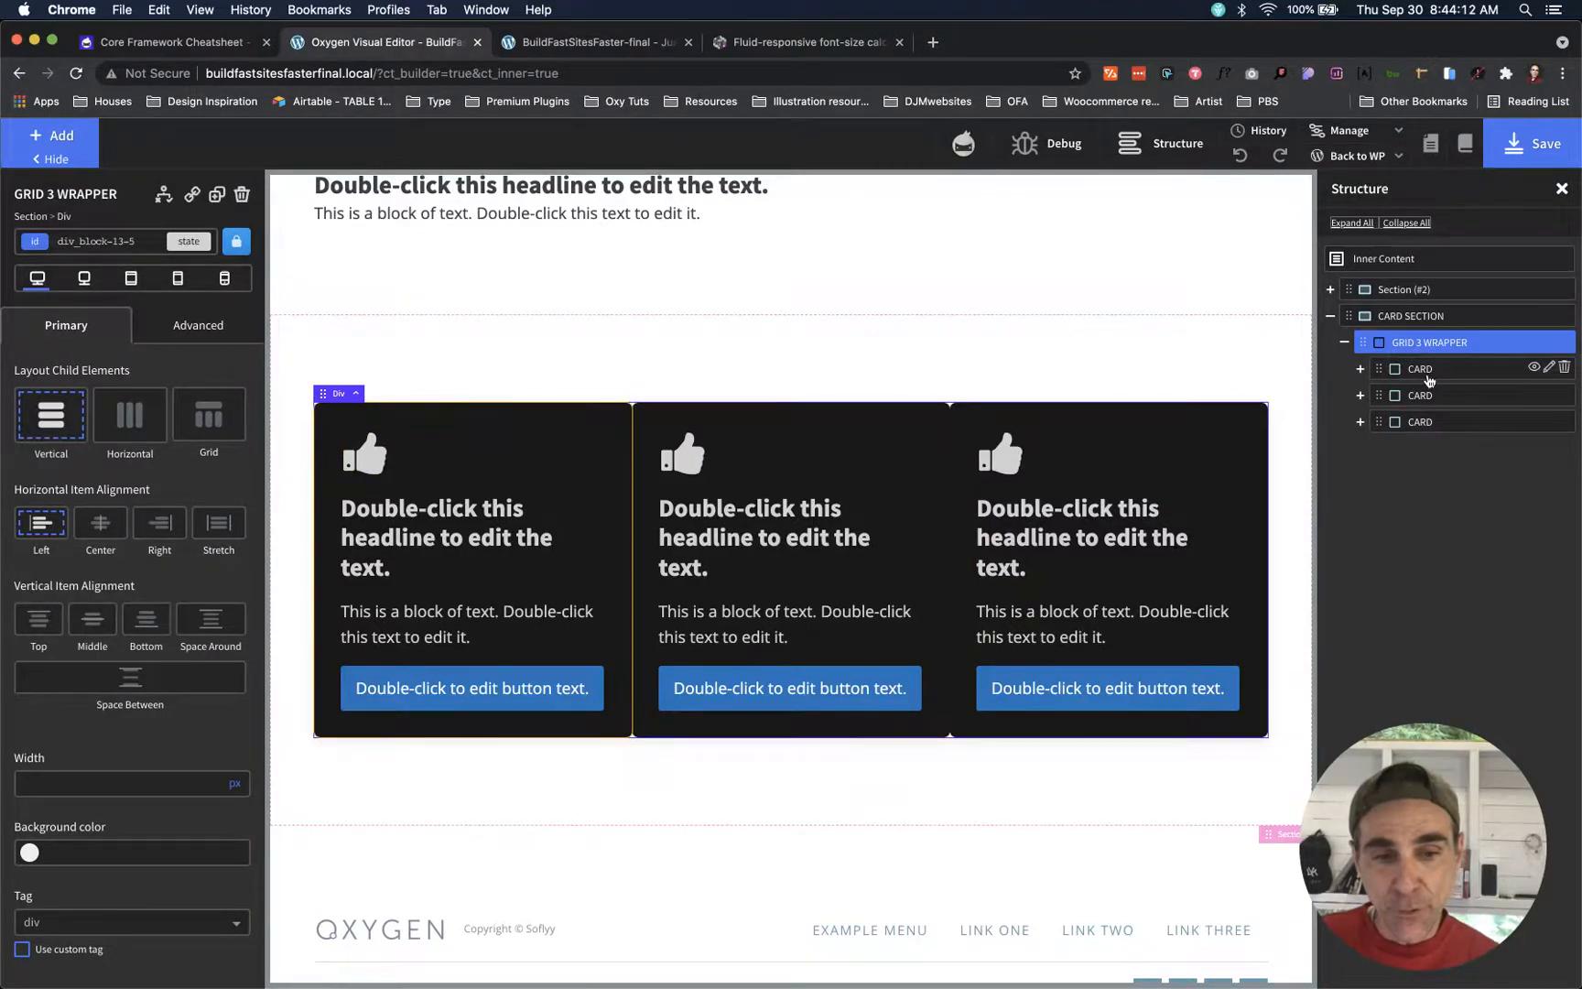
- Add the c-stretch and c-columns-gap-m utility classes to GRID 3 WRAPPER
{"action": "left_click", "coordinate": [135, 241]}
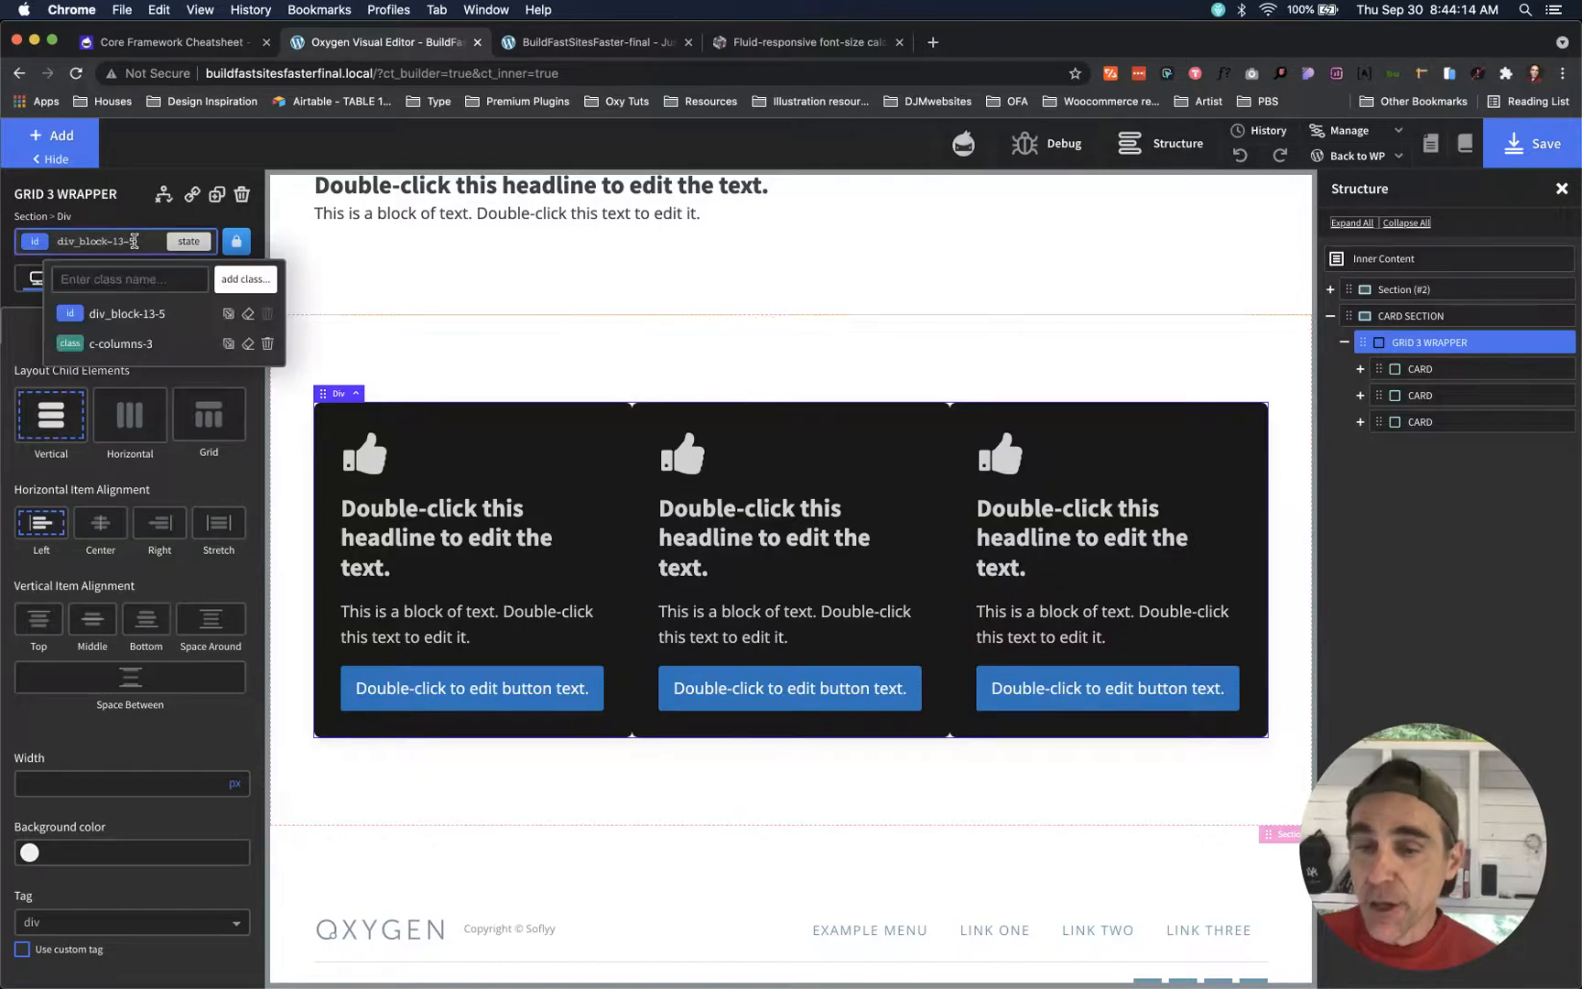
{"action": "type", "text": "str"}
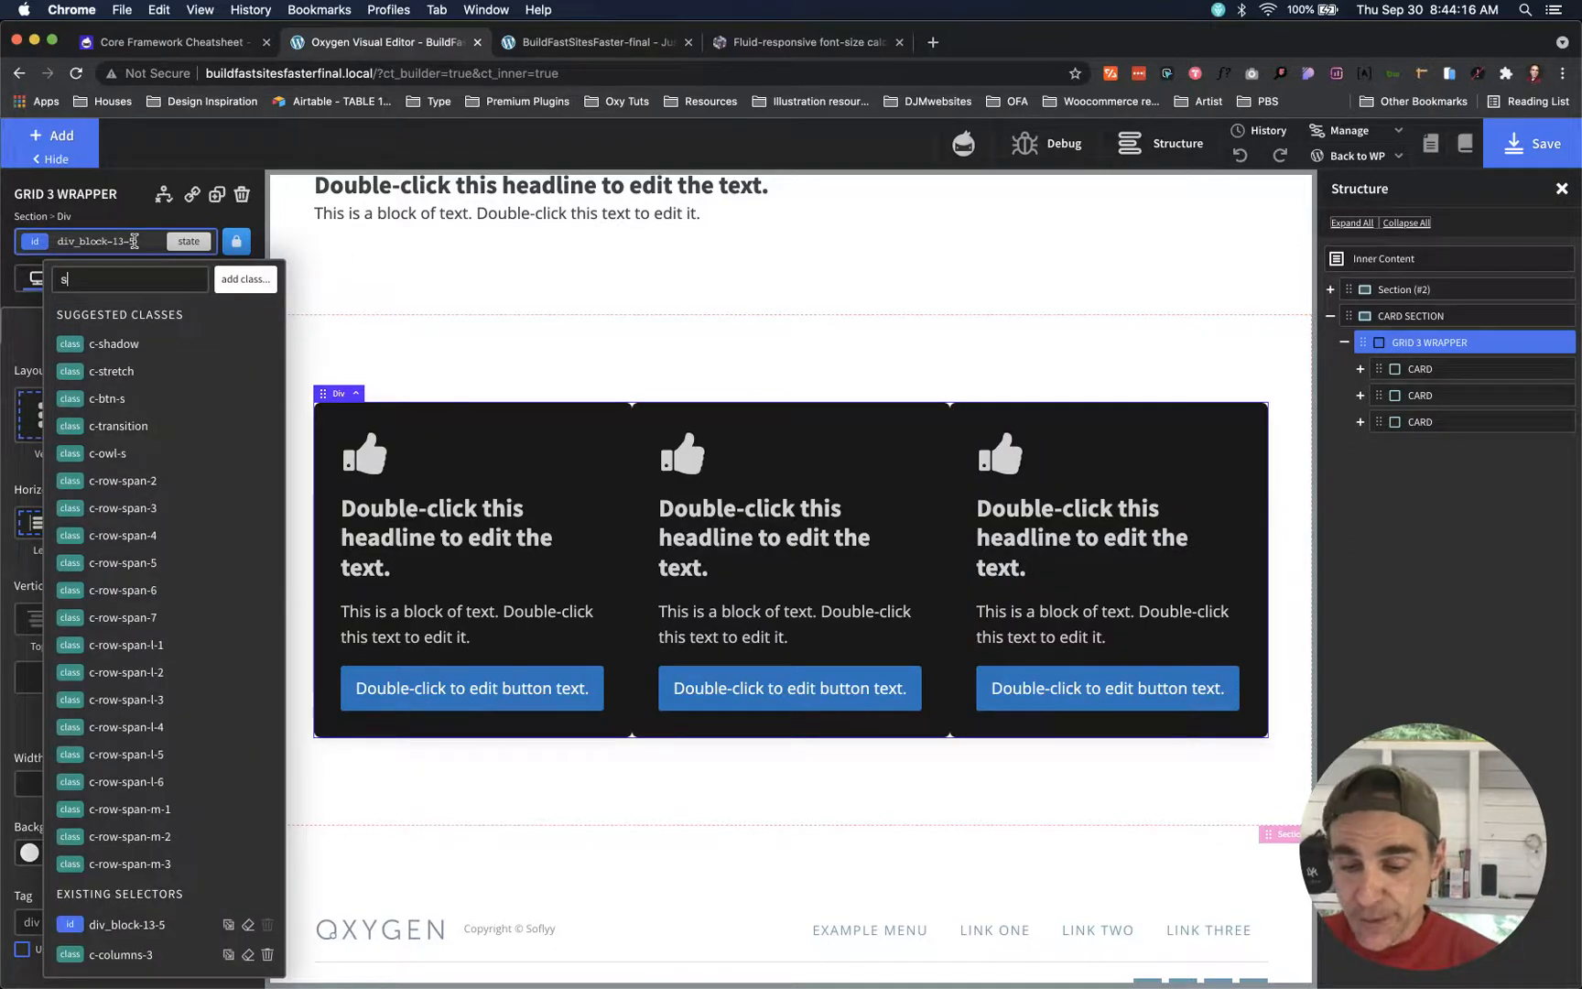
{"action": "left_click", "coordinate": [120, 345]}
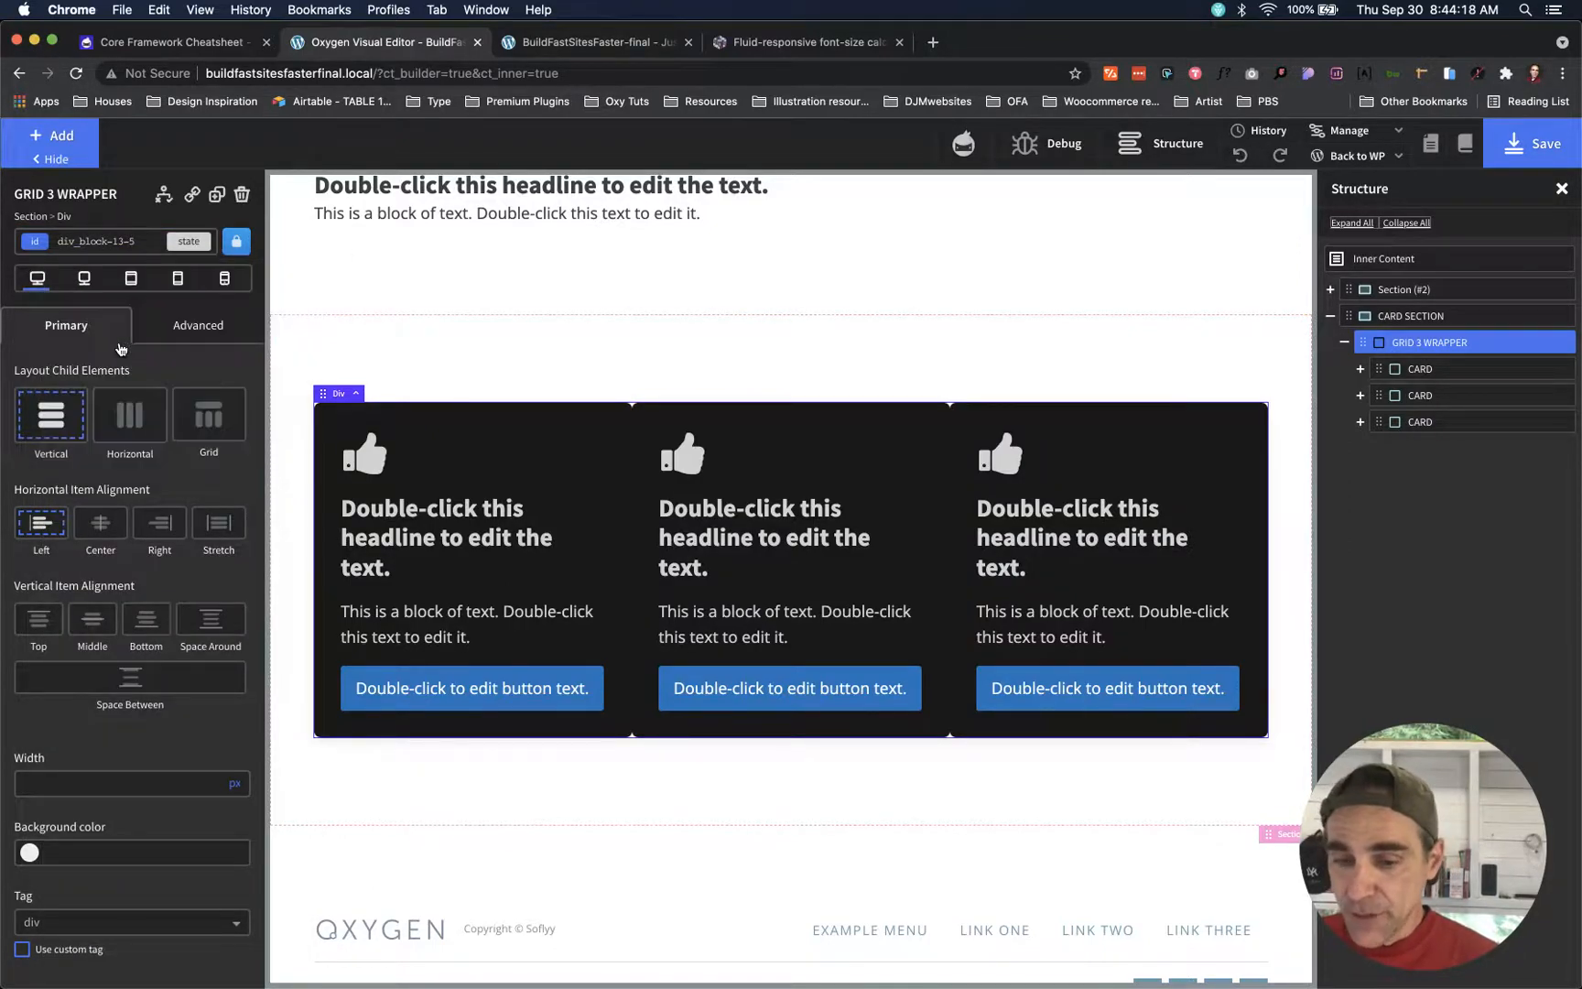
{"action": "left_click", "coordinate": [143, 234]}
{"action": "type", "text": "gap"}
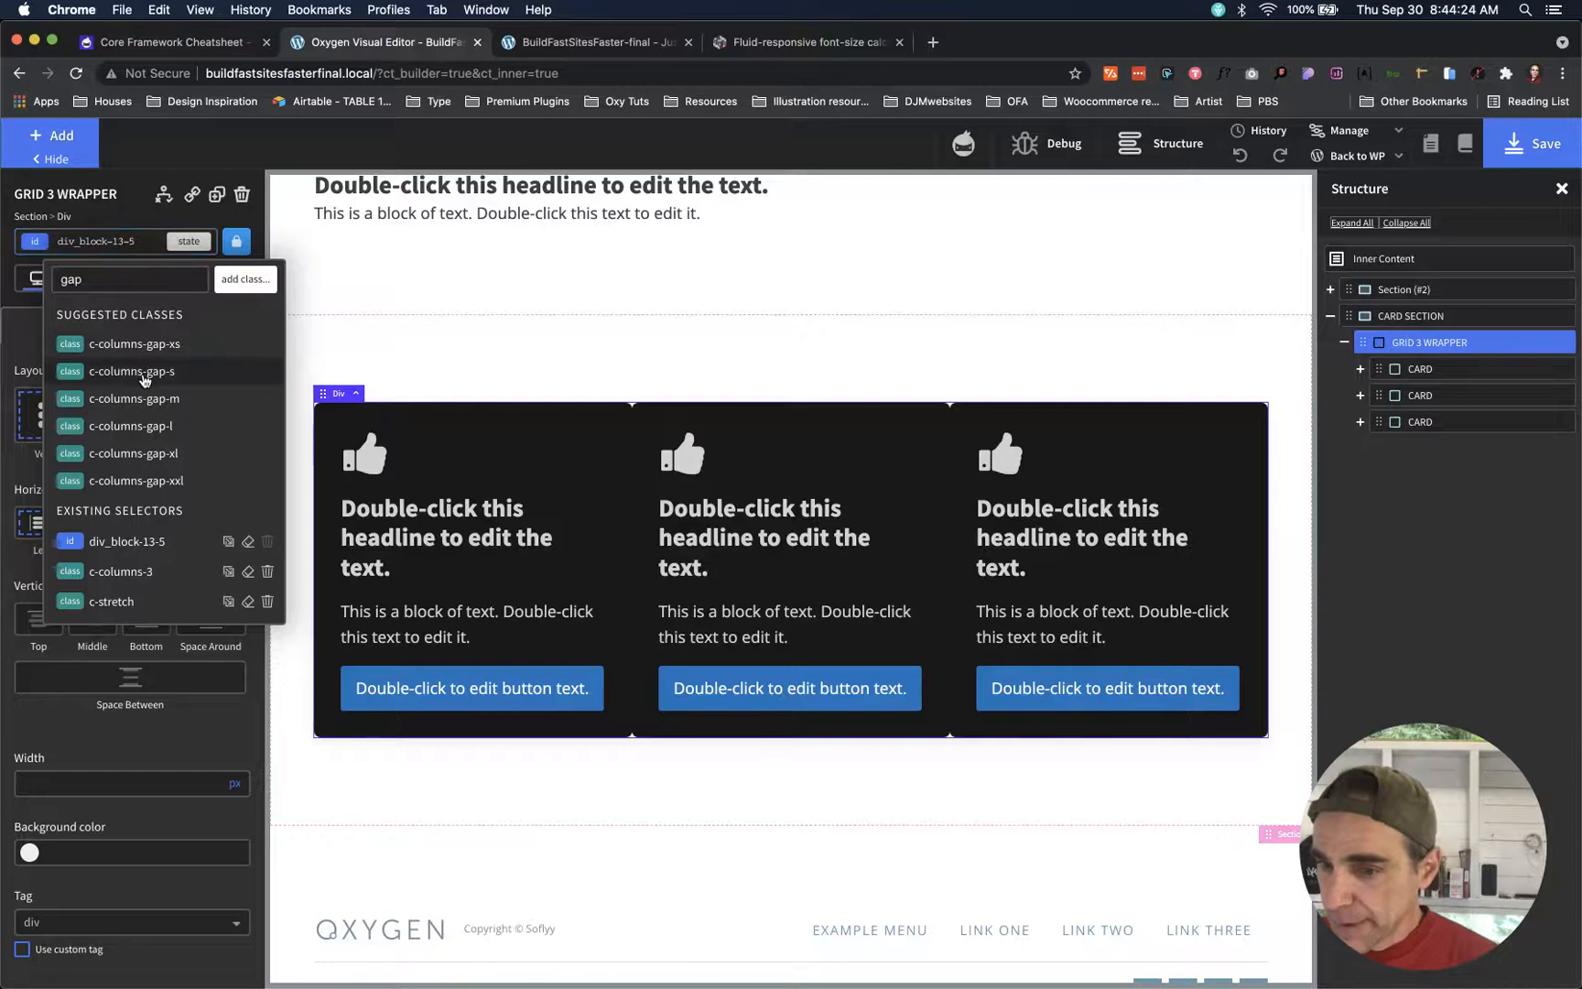
{"action": "left_click", "coordinate": [138, 399]}
- Remove the c-stretch class from GRID 3 WRAPPER
{"action": "left_click", "coordinate": [134, 237]}
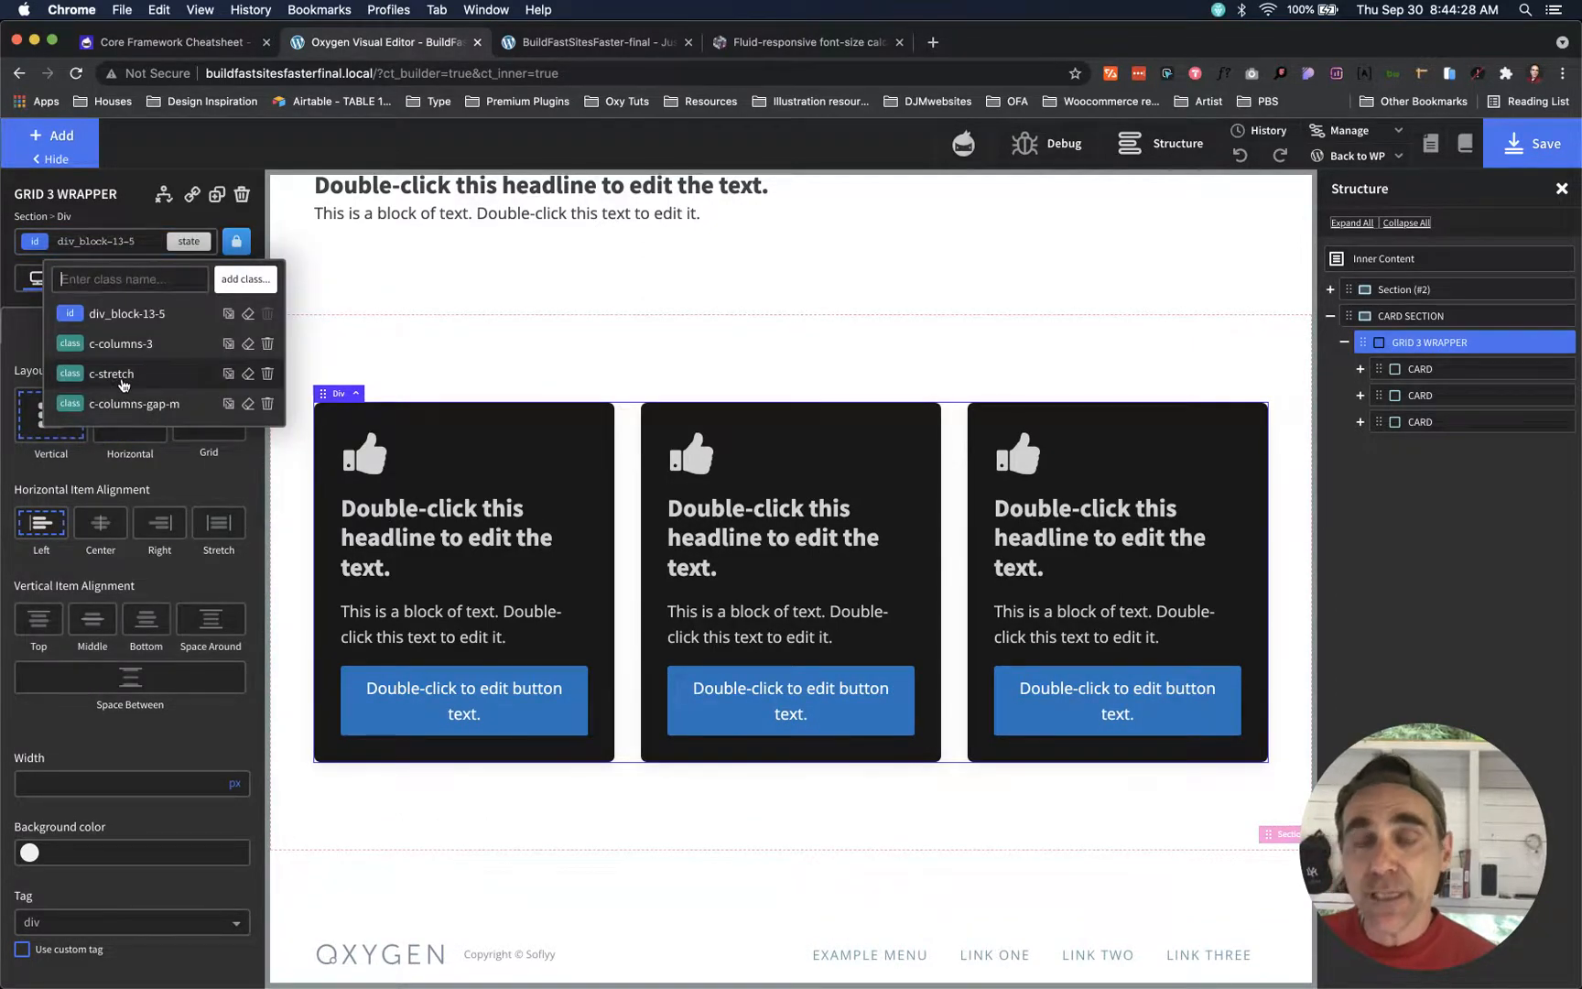
{"action": "left_click", "coordinate": [268, 373]}
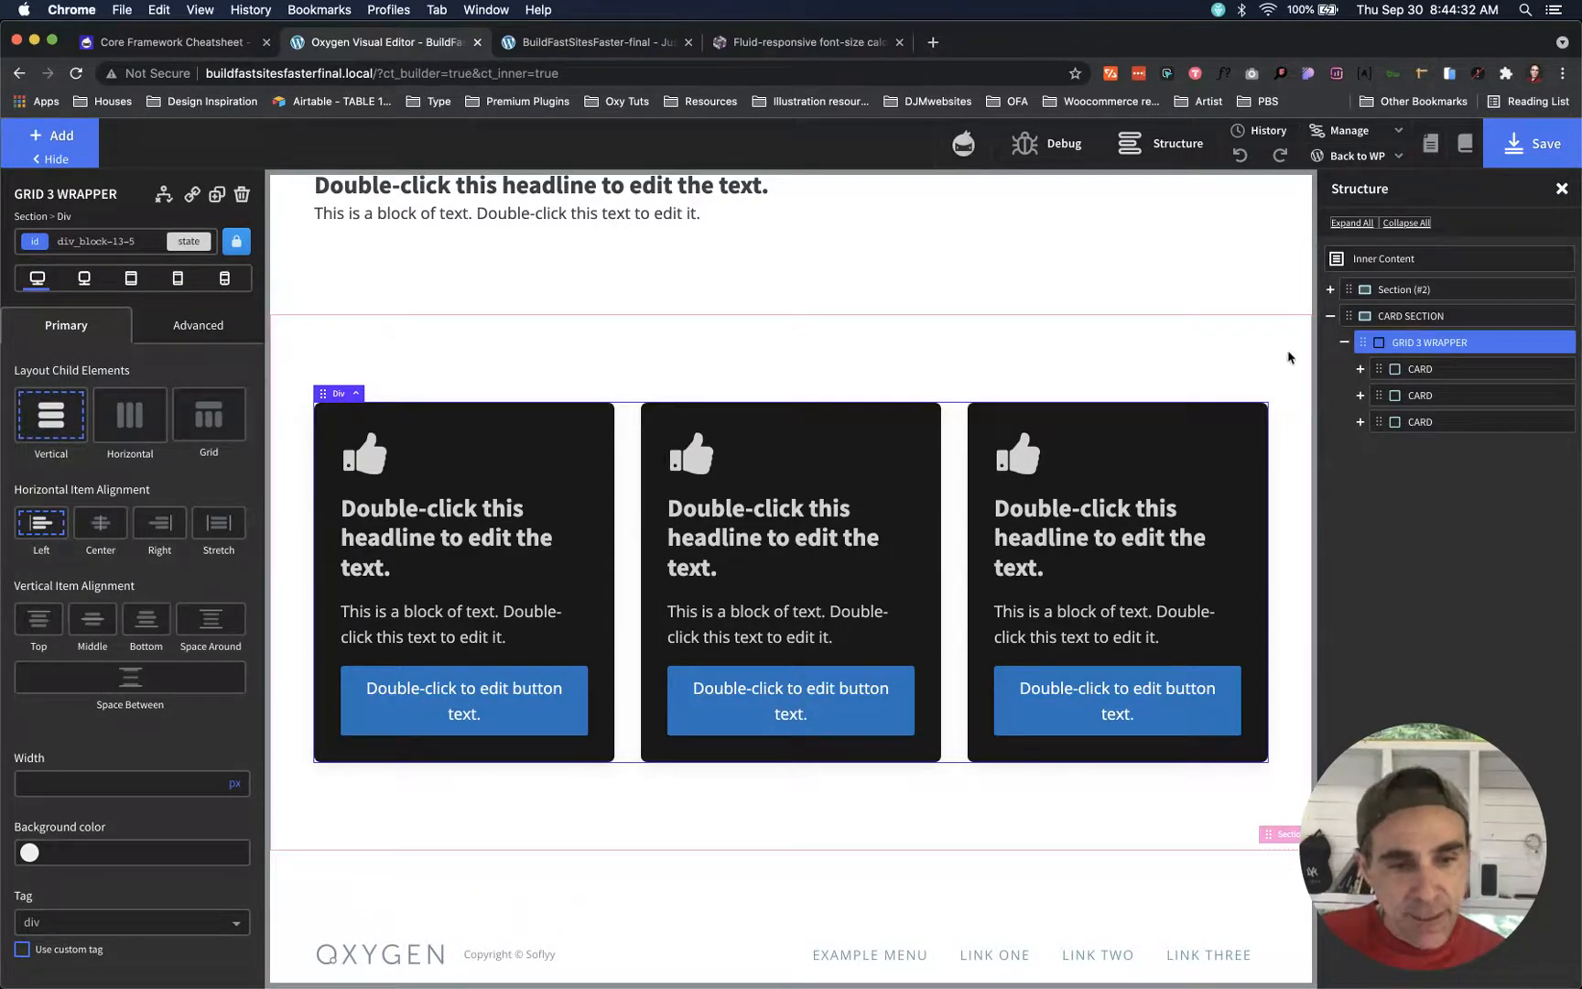
- Lengthen the second card's text block by repeating its placeholder content once more
{"action": "left_click", "coordinate": [742, 635]}
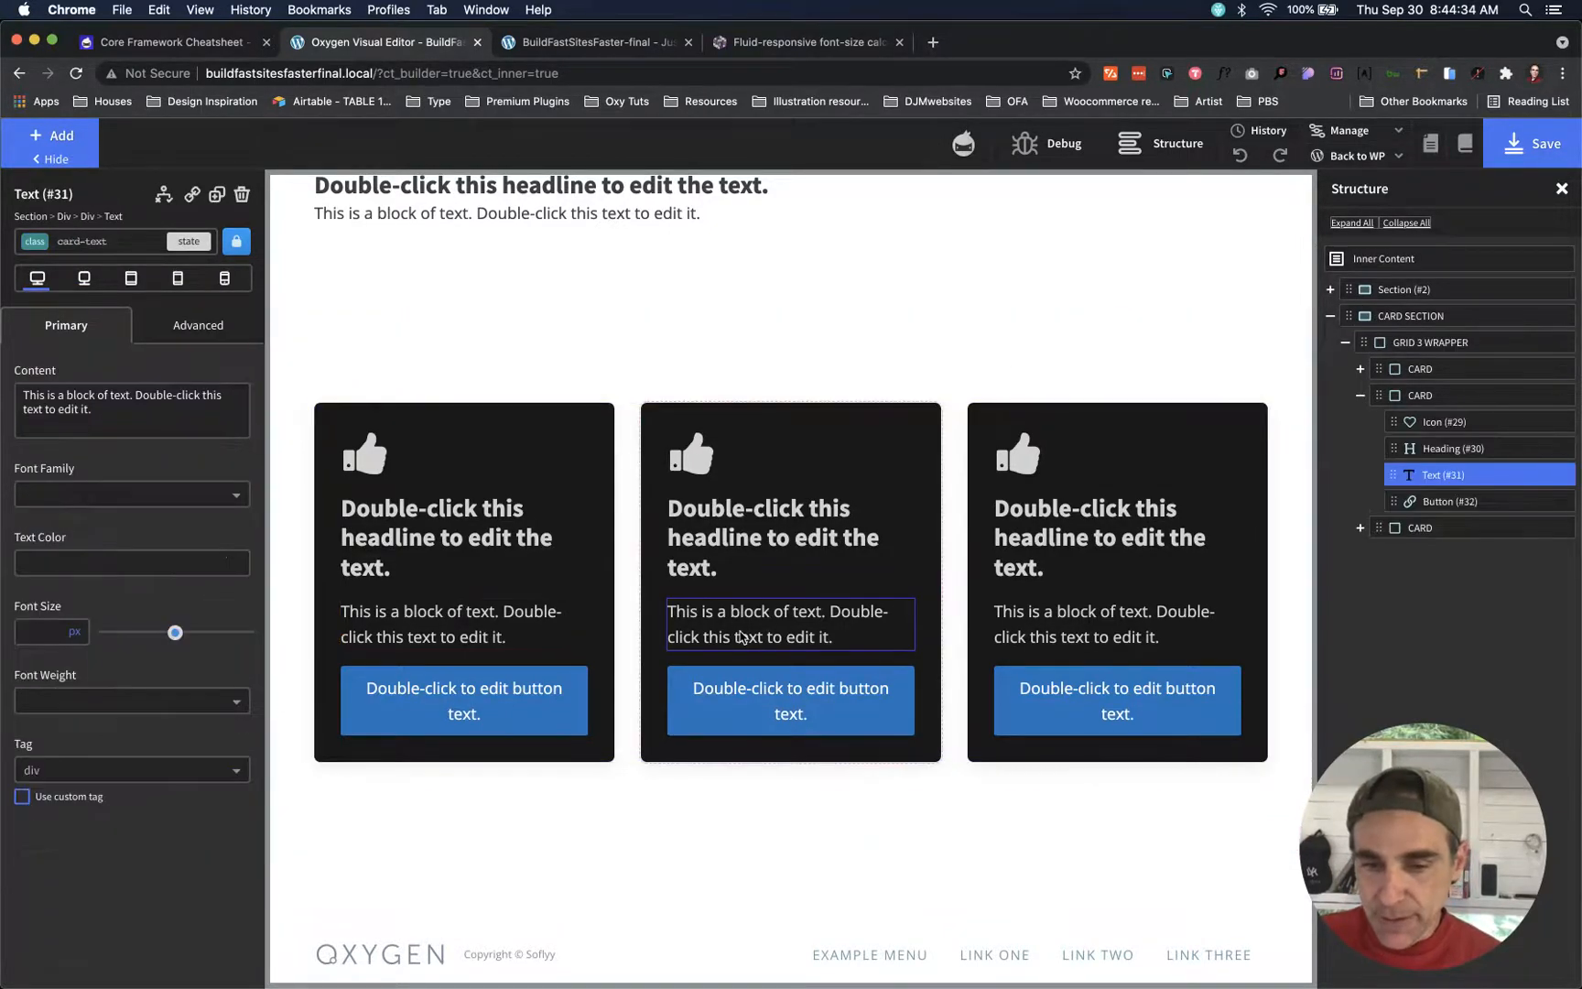
{"action": "left_click", "coordinate": [128, 412]}
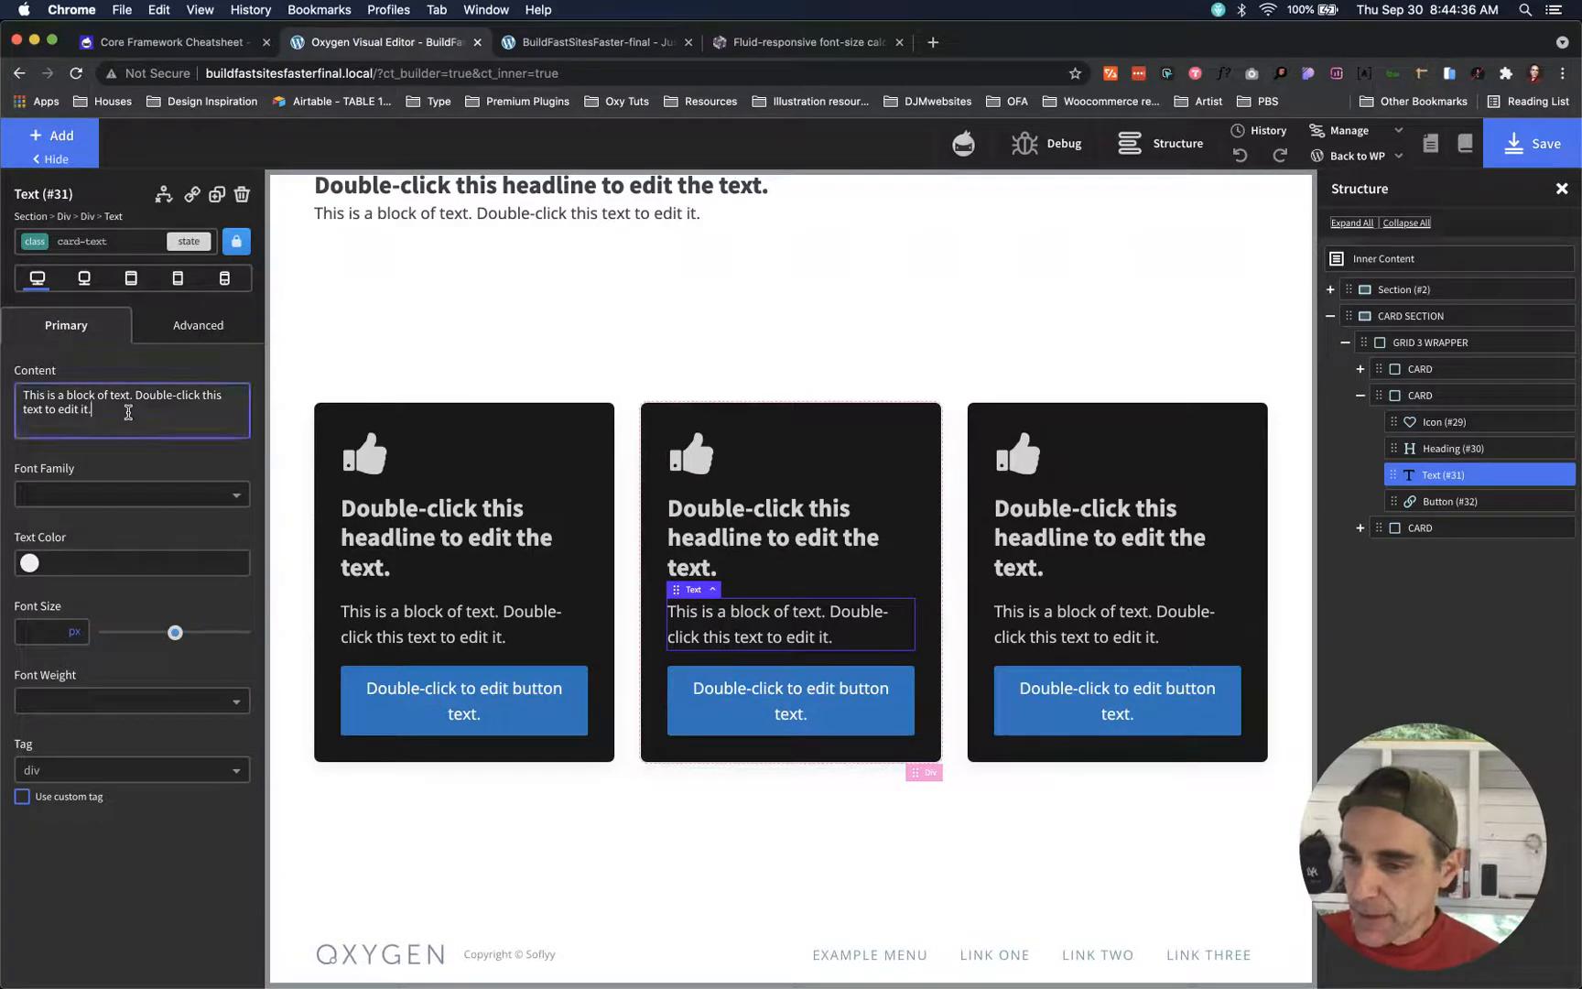
{"action": "key", "text": "super+a"}
{"action": "key", "text": "super+c"}
{"action": "left_click", "coordinate": [129, 412]}
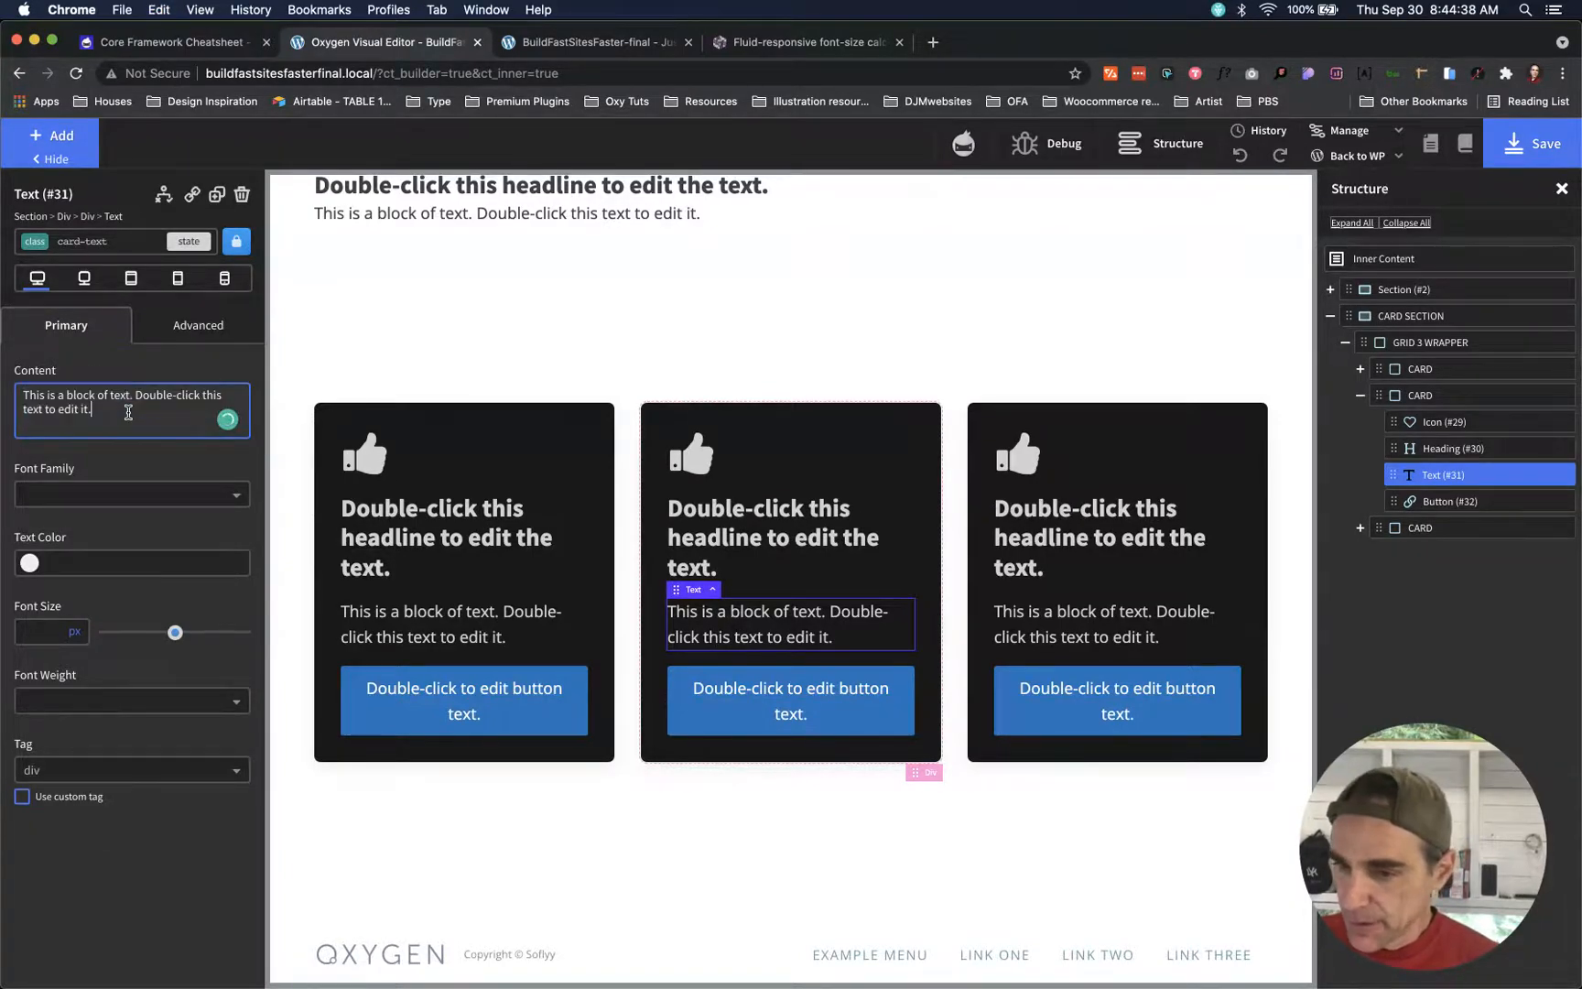
{"action": "key", "text": "super+v"}
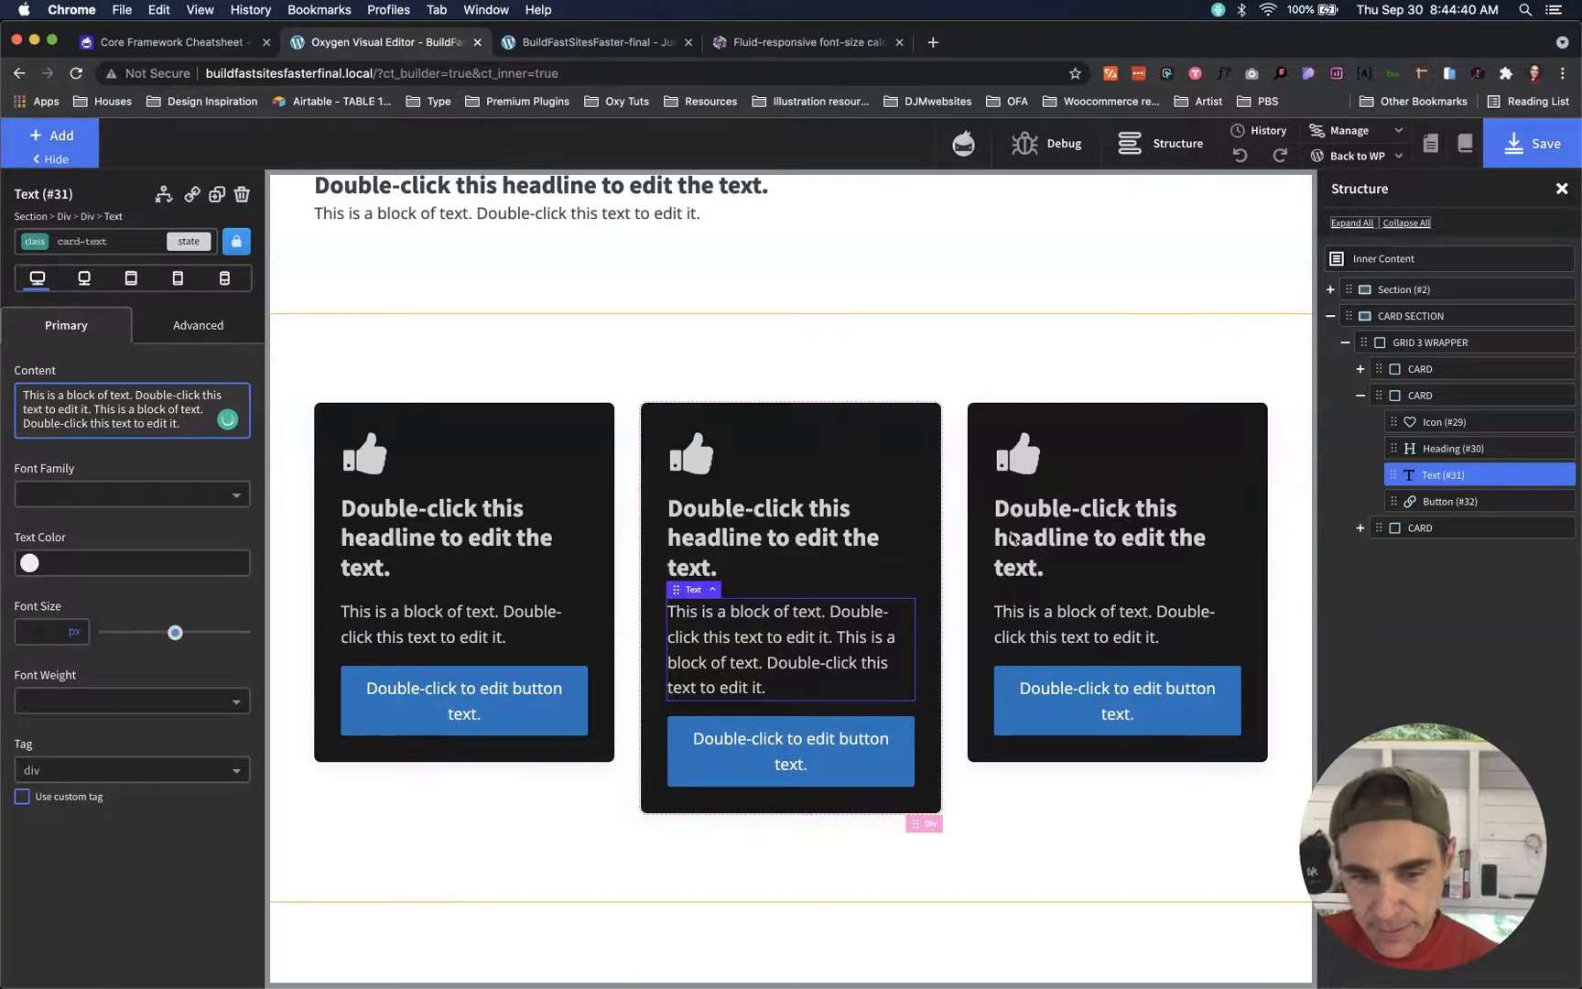
- Lengthen the third card's text block by adding two more copies of the placeholder content
{"action": "left_click", "coordinate": [1062, 639]}
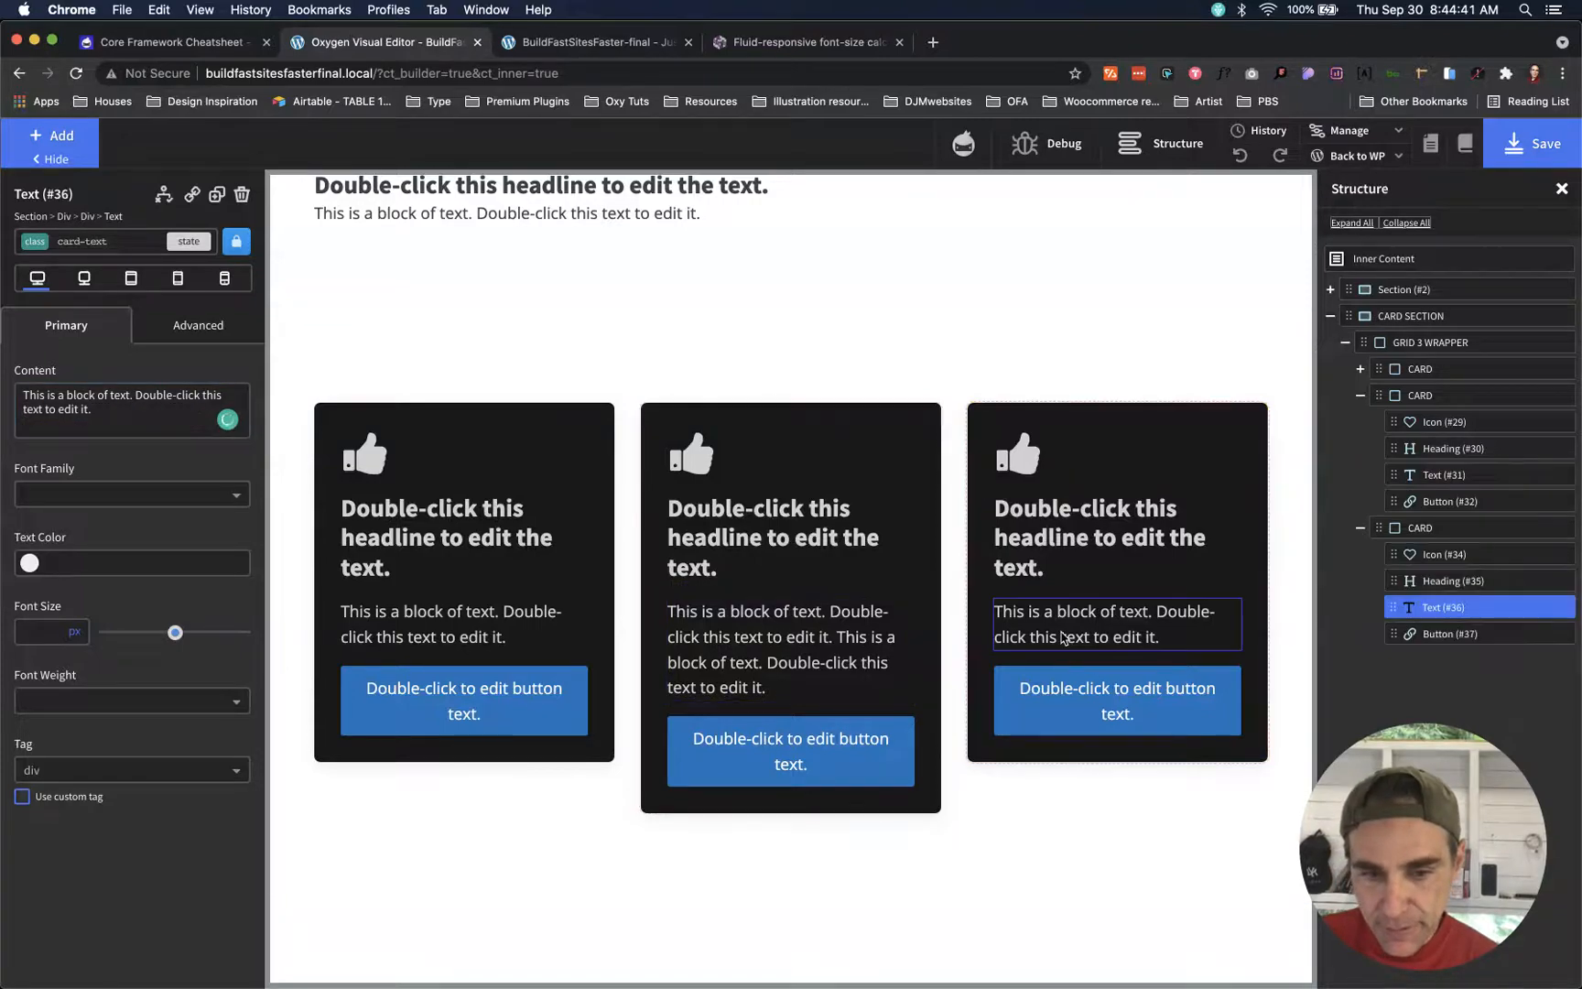
{"action": "left_click", "coordinate": [128, 422]}
{"action": "key", "text": "super+v"}
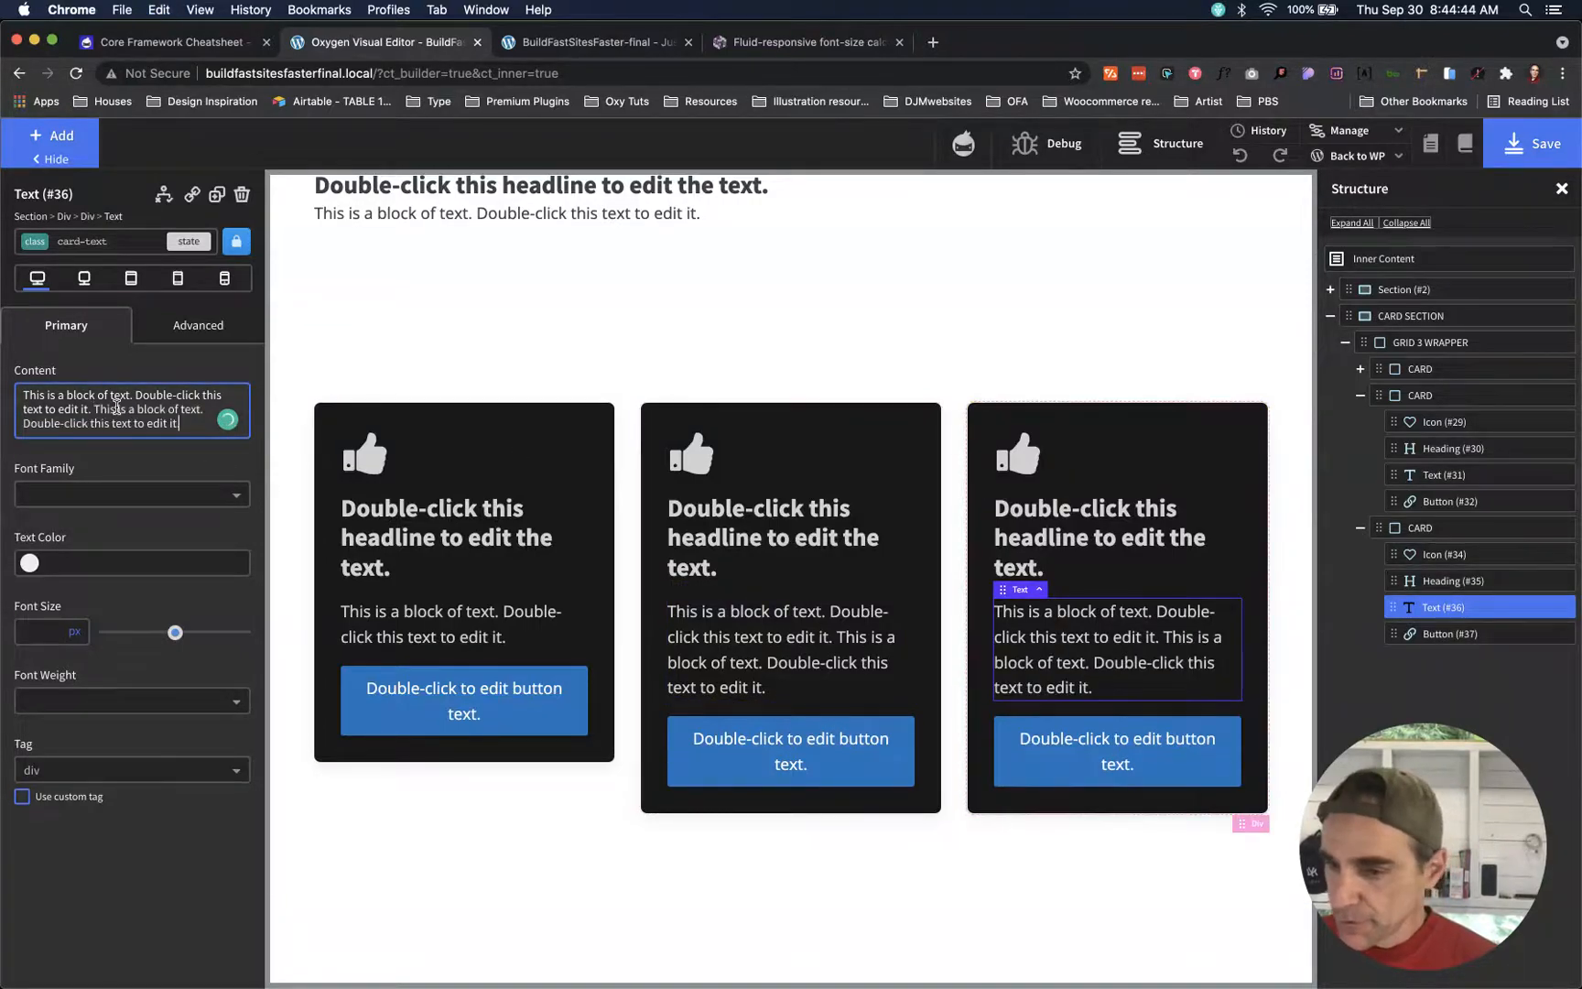
{"action": "key", "text": "super+v"}
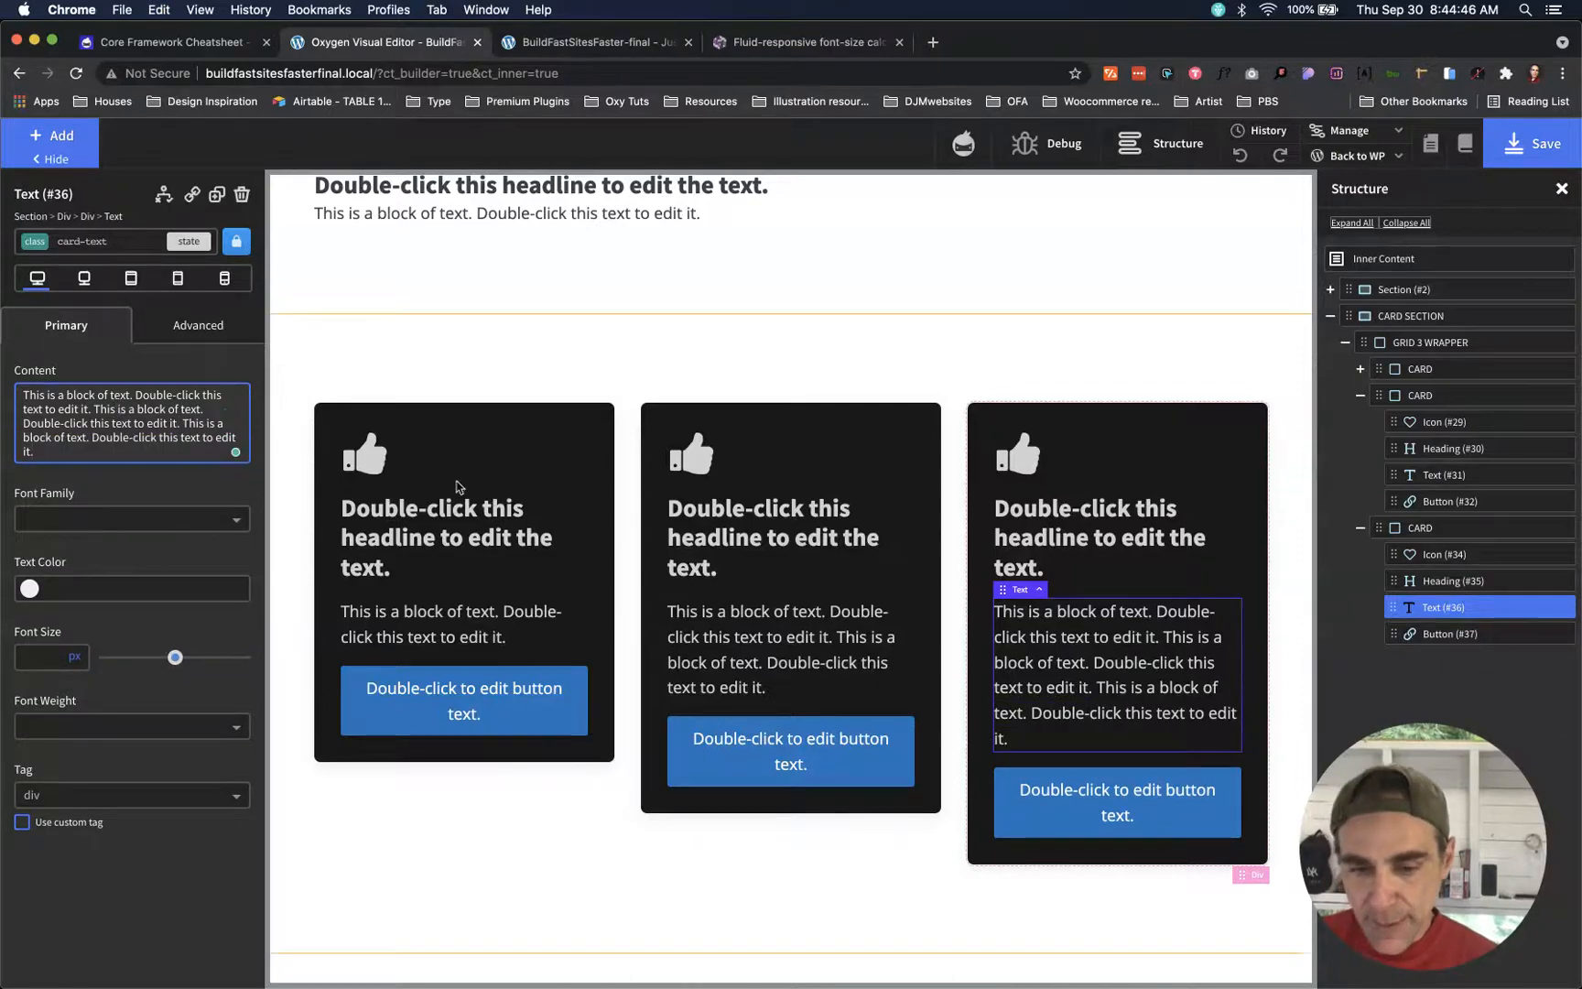
{"action": "left_click_drag", "start_coordinate": [480, 434], "coordinate": [758, 540]}
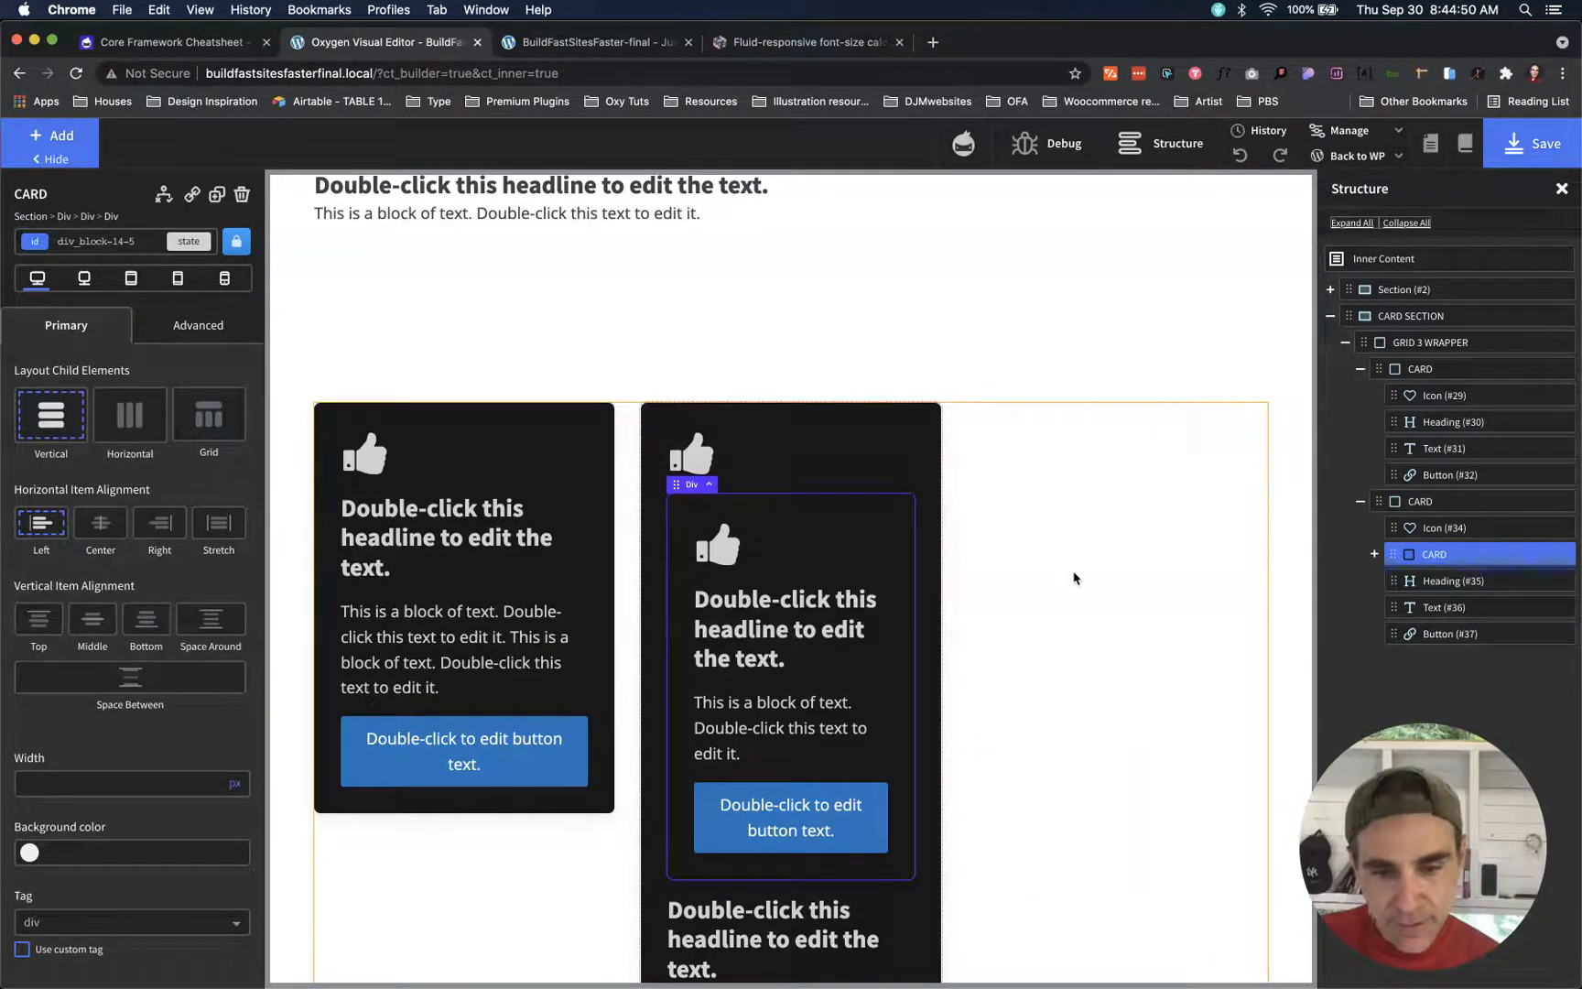
{"action": "scroll", "coordinate": [1077, 576], "scroll_direction": "down", "scroll_amount": 5}
{"action": "scroll", "coordinate": [1077, 579], "scroll_direction": "up", "scroll_amount": 3}
{"action": "key", "text": "super+z"}
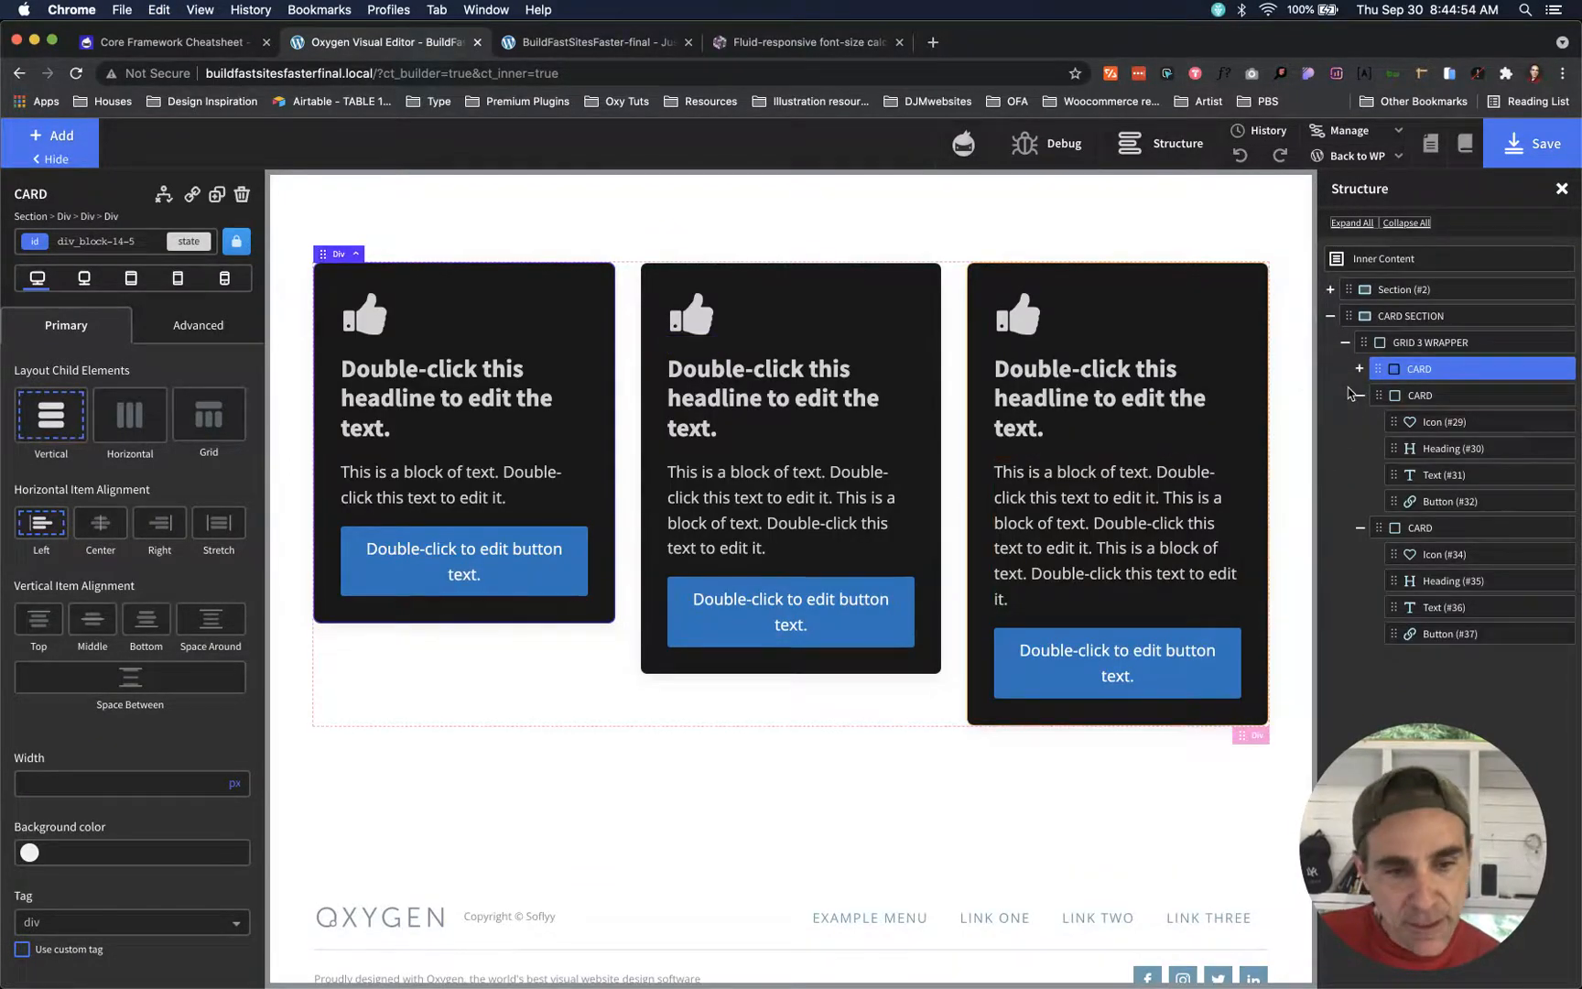
- Collapse the second and third cards in the structure and add the c-stretch class to GRID 3 WRAPPER
{"action": "left_click", "coordinate": [1361, 396]}
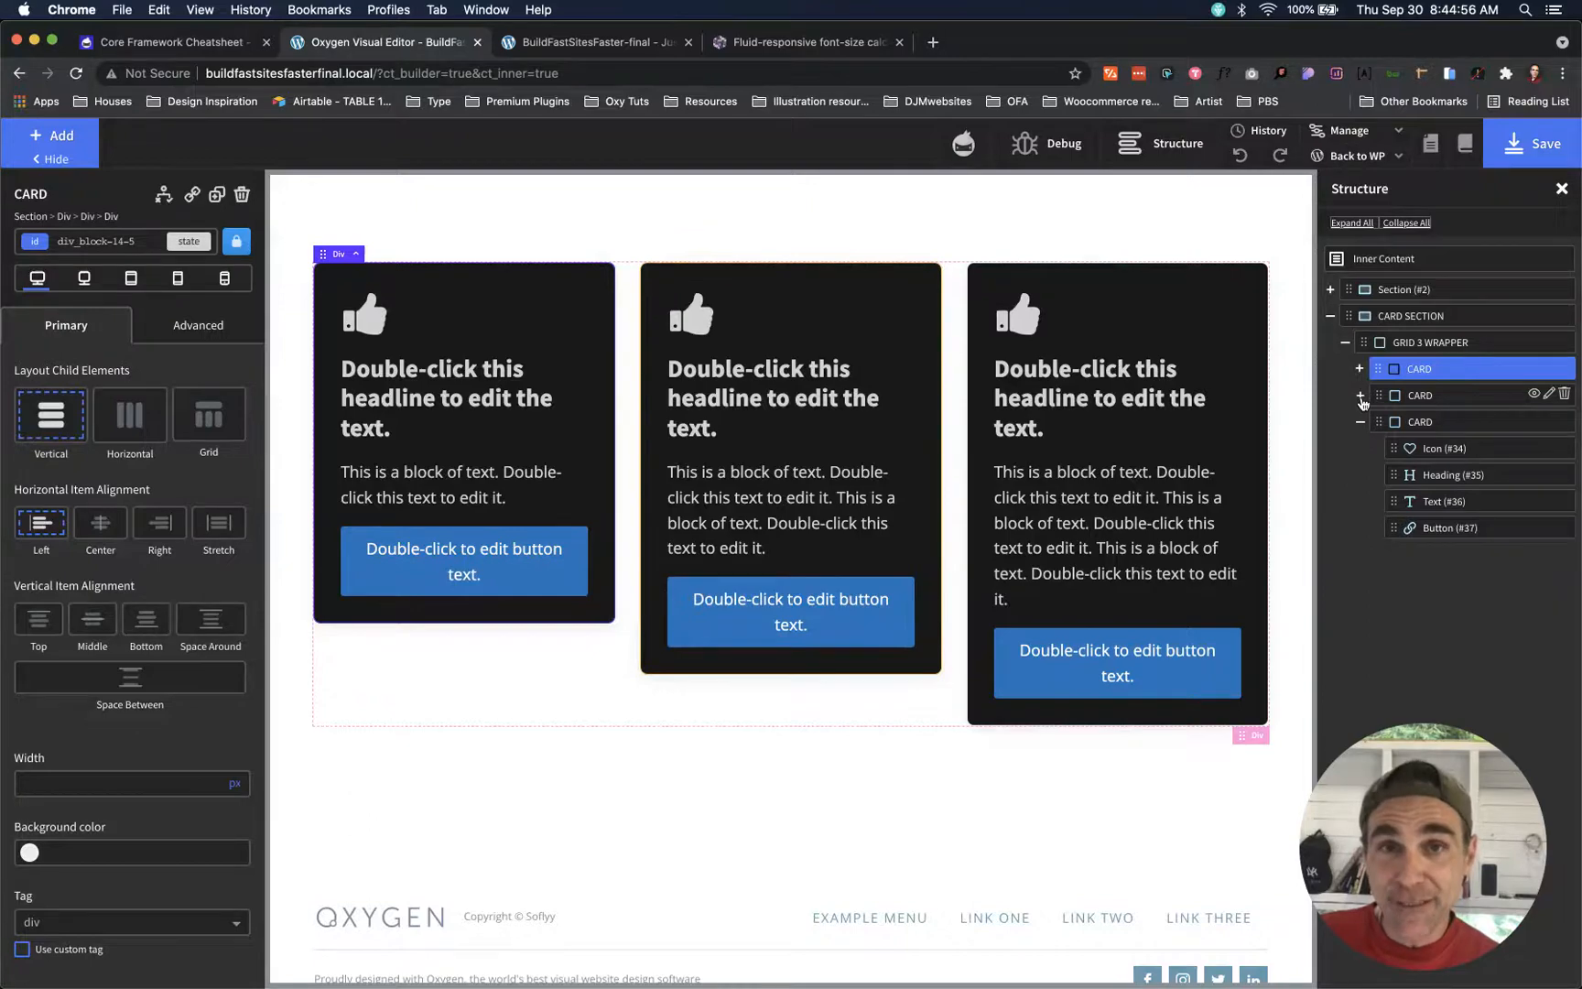
{"action": "left_click", "coordinate": [1361, 422]}
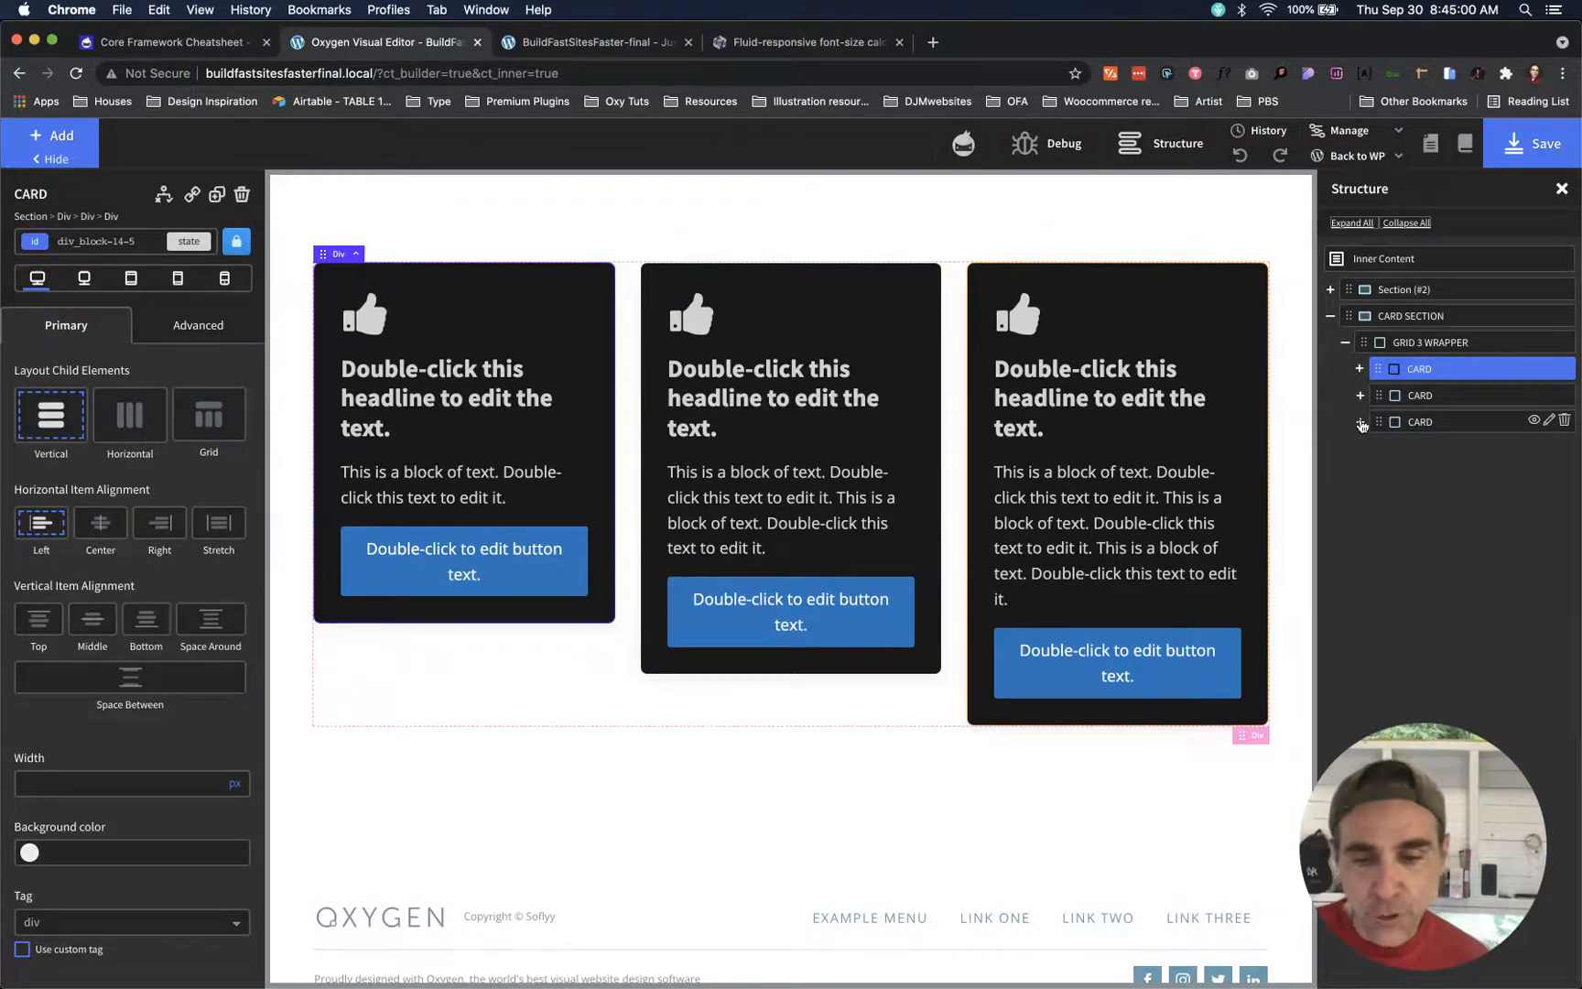
{"action": "left_click", "coordinate": [1413, 343]}
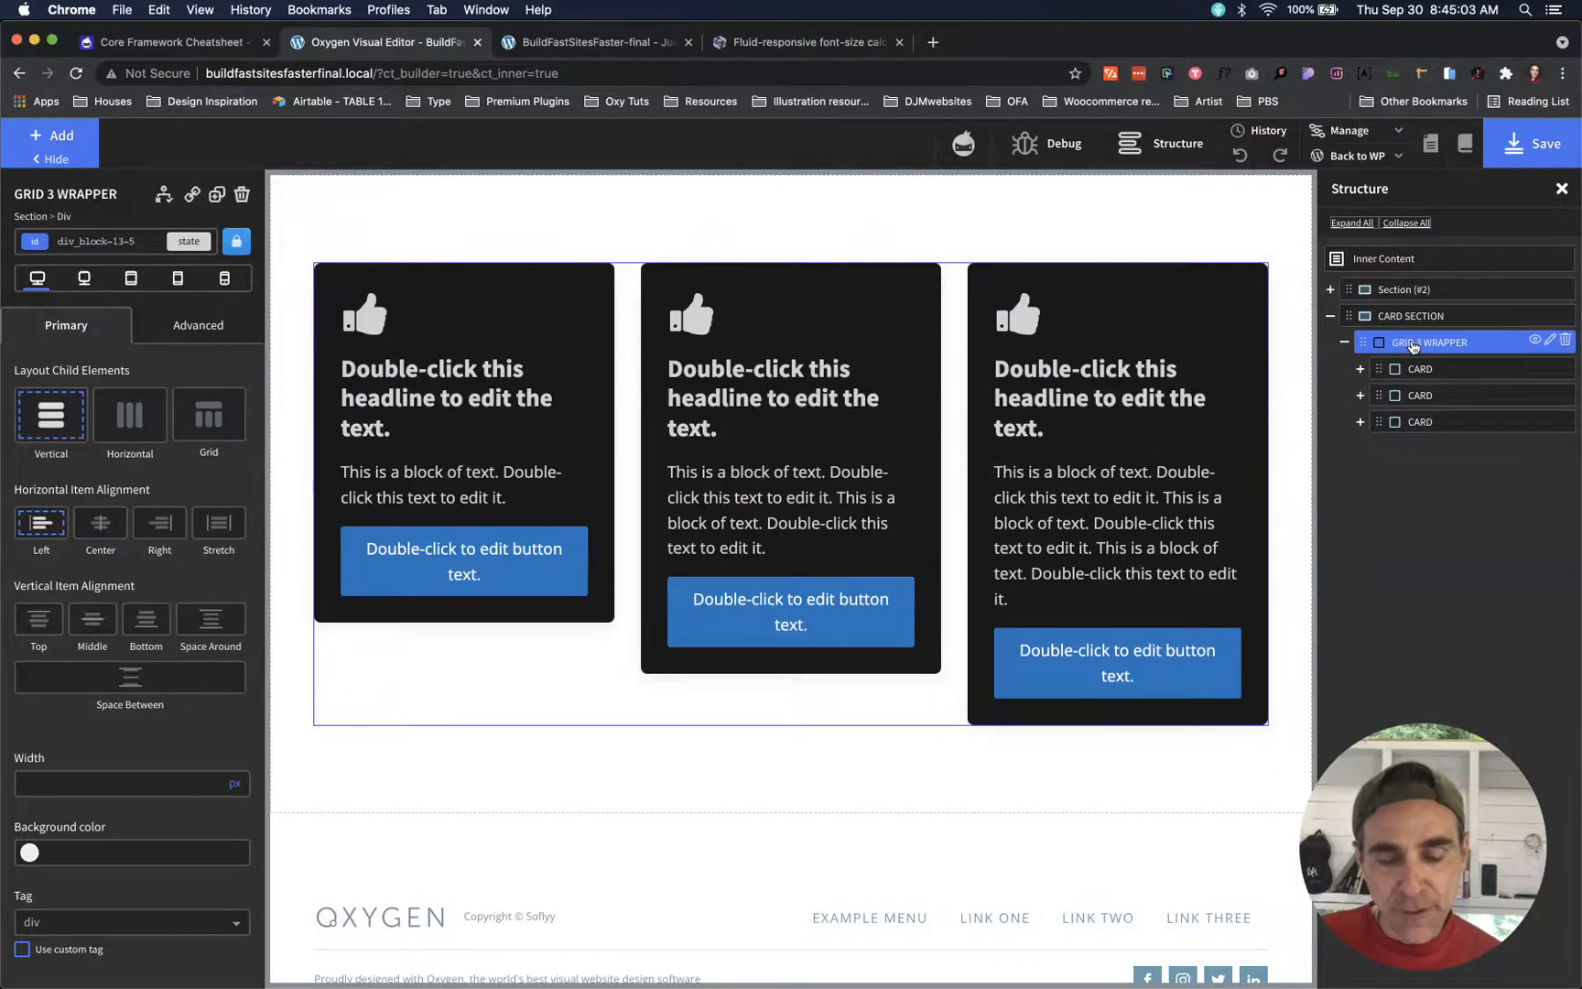
{"action": "left_click", "coordinate": [129, 241]}
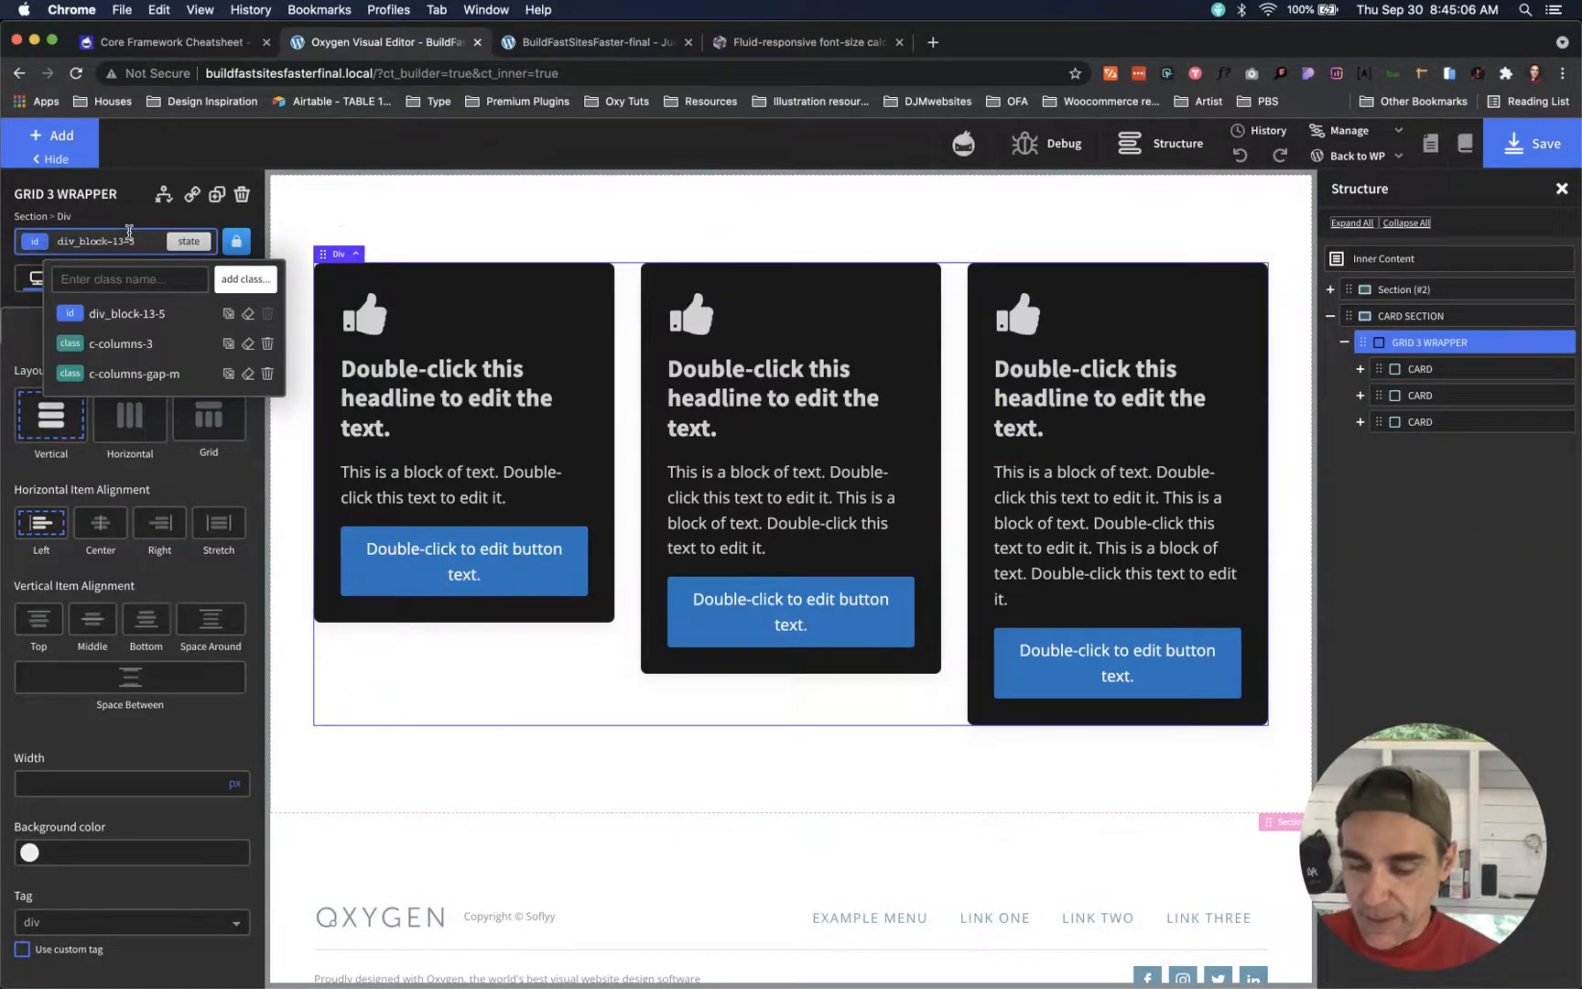
{"action": "type", "text": "str"}
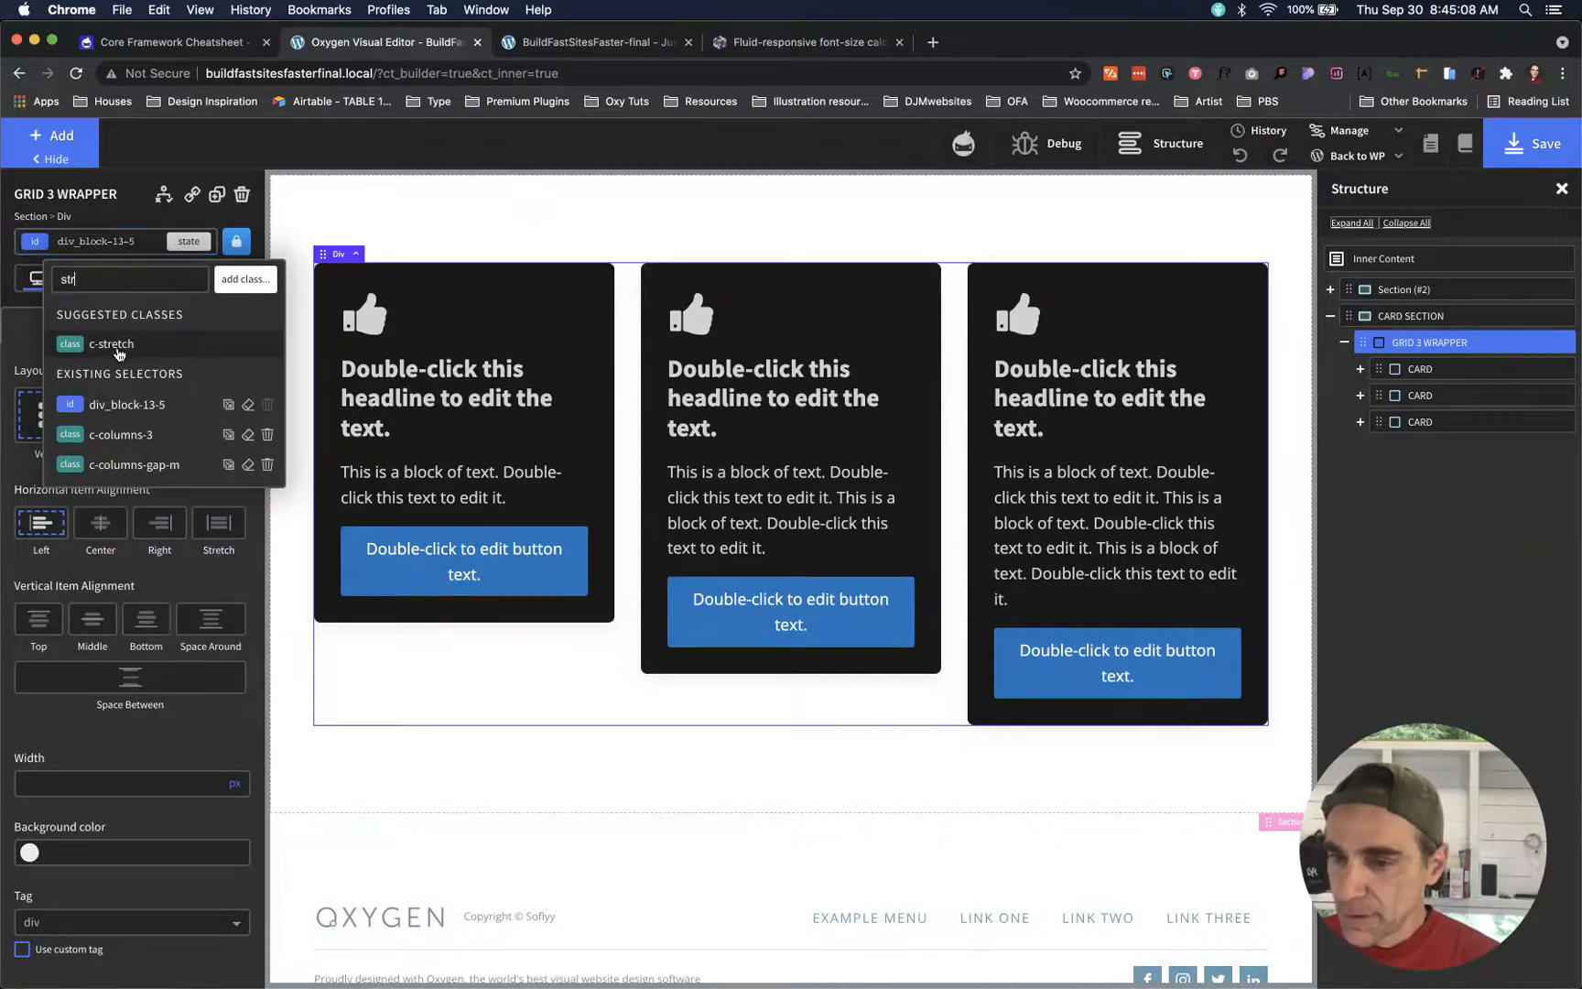
{"action": "left_click", "coordinate": [117, 346]}
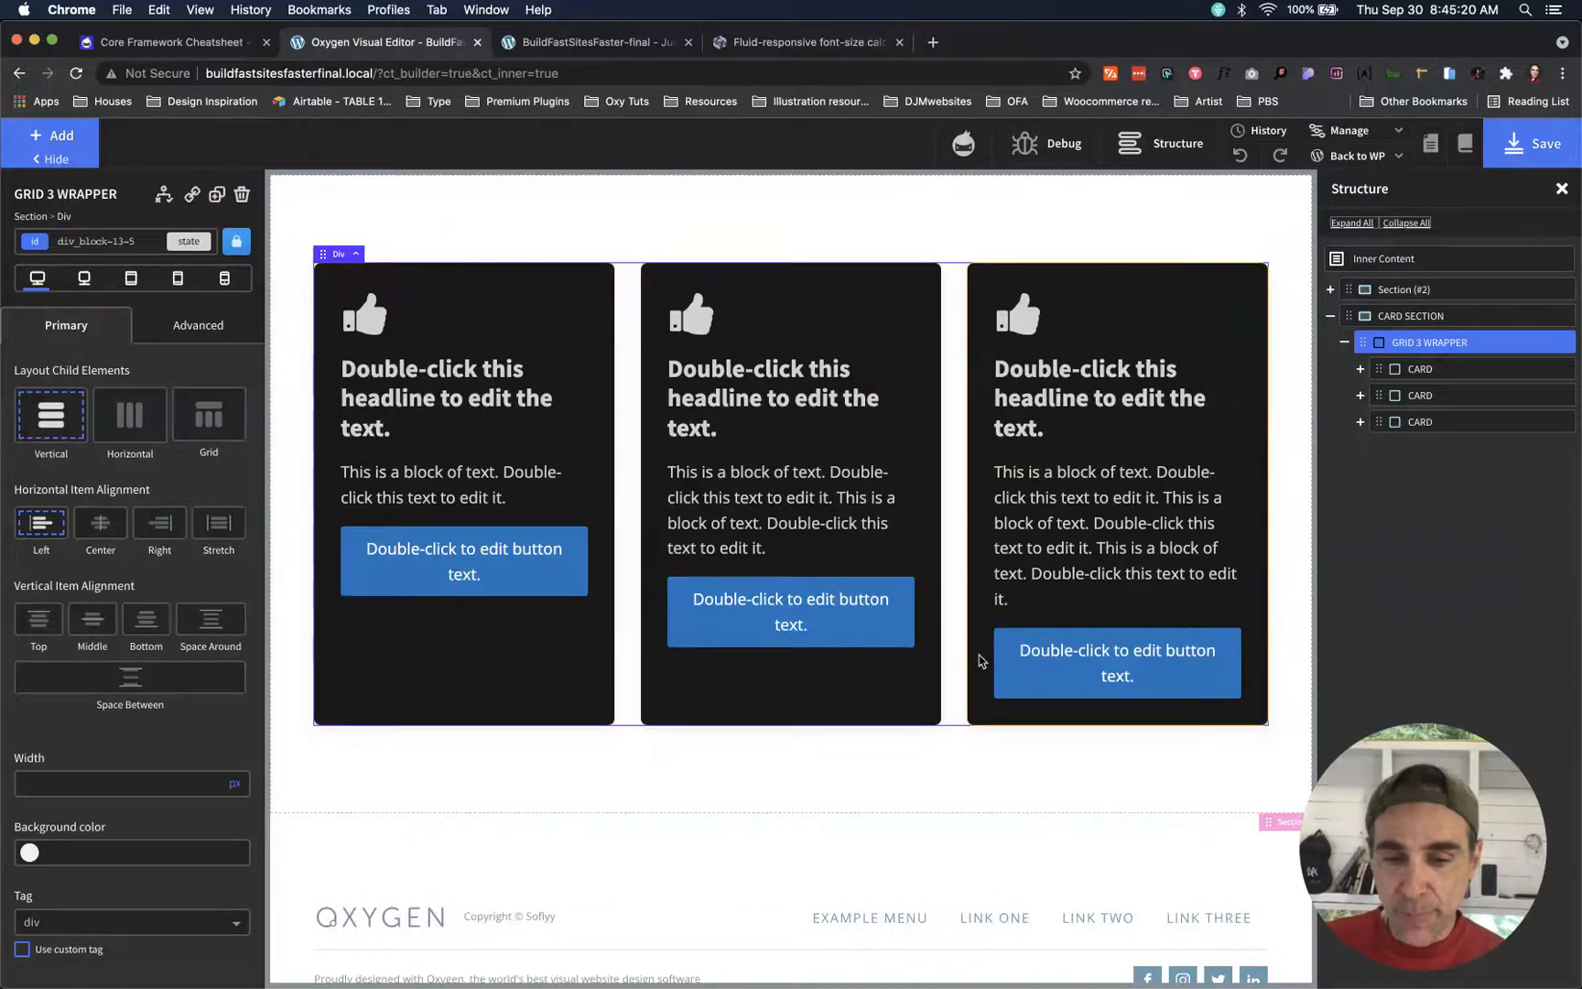
- Set the child element layout to Vertical on each of the three CARD divs
{"action": "left_click", "coordinate": [588, 282]}
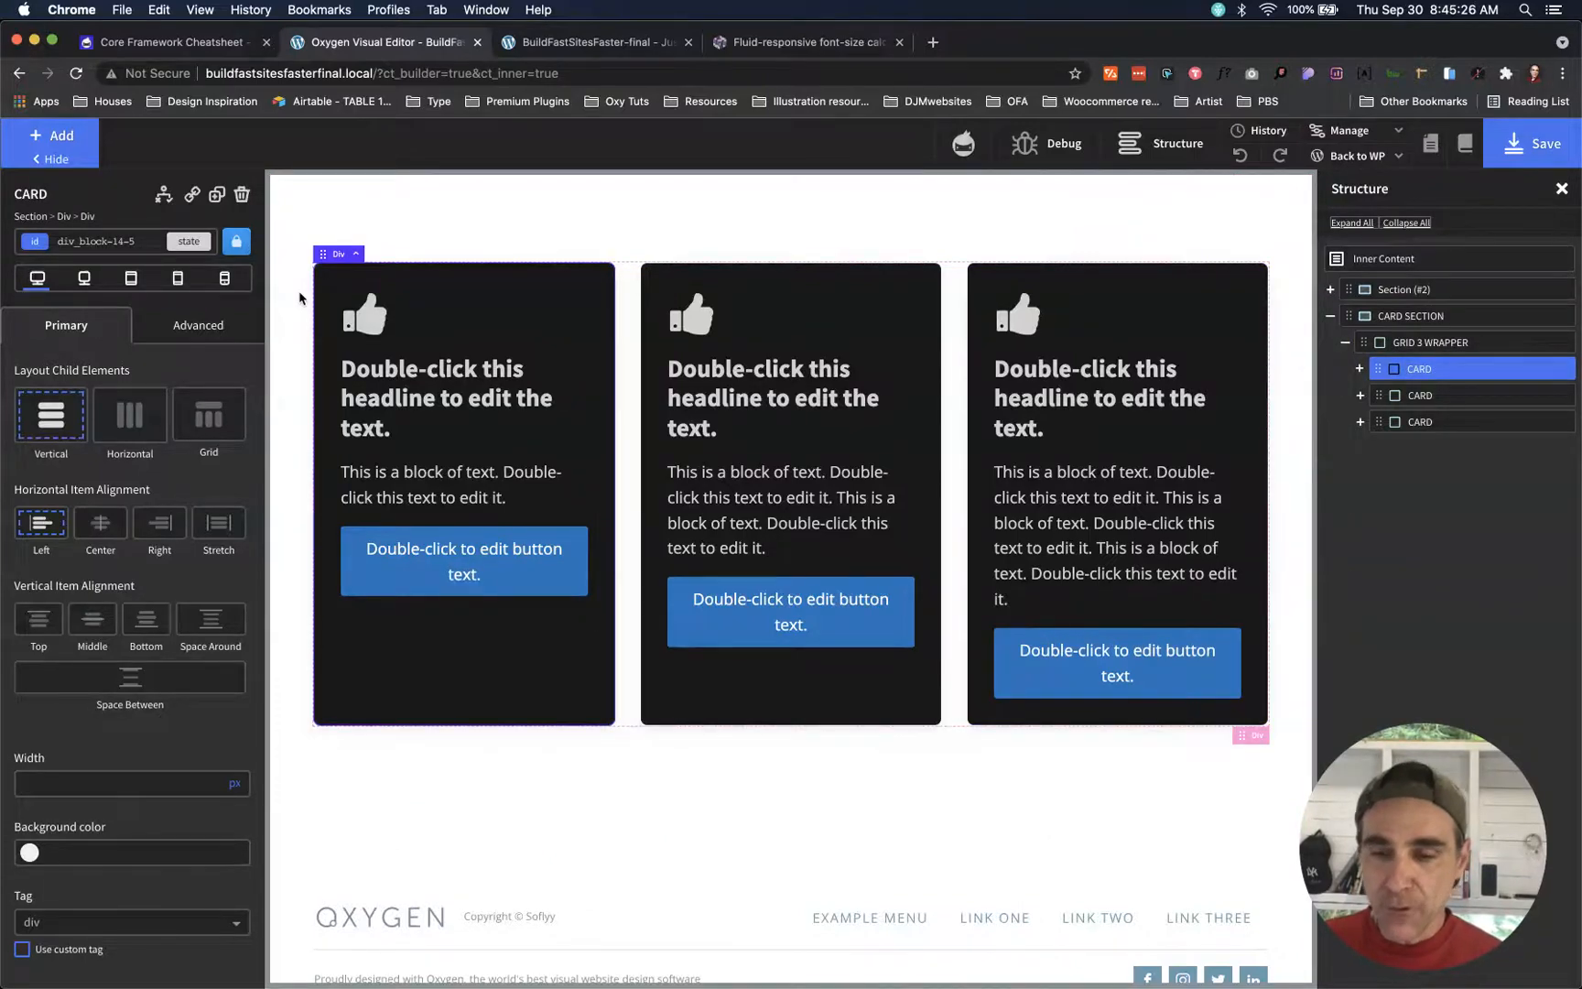
{"action": "left_click", "coordinate": [50, 418]}
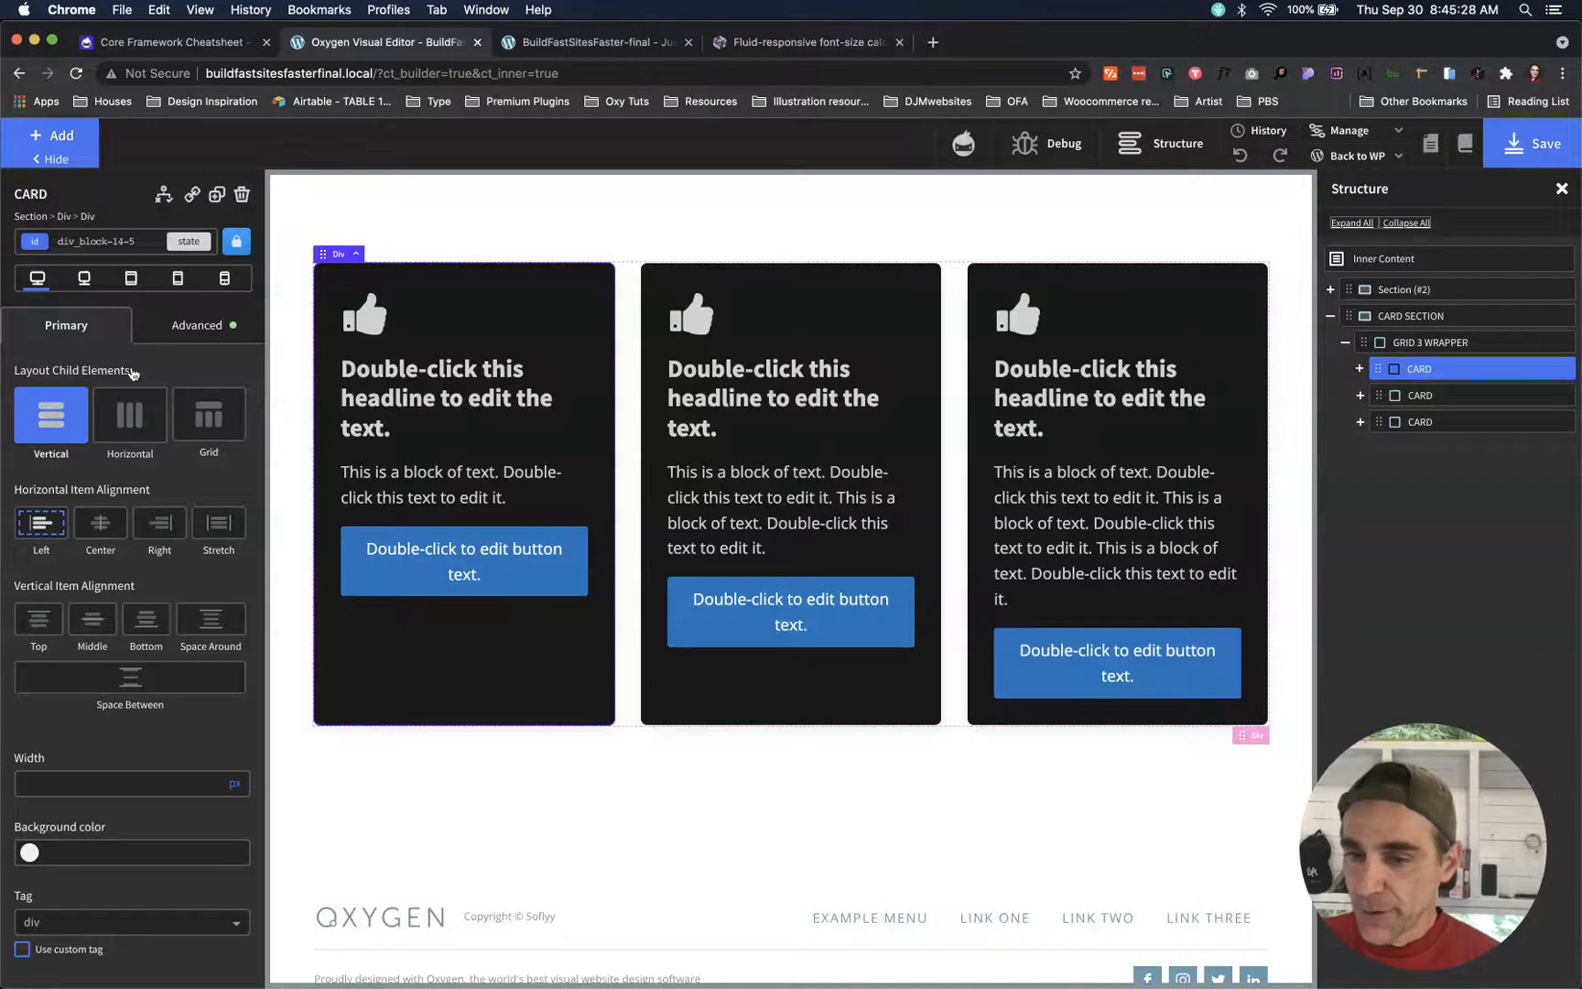
{"action": "left_click", "coordinate": [184, 327]}
{"action": "left_click", "coordinate": [69, 469]}
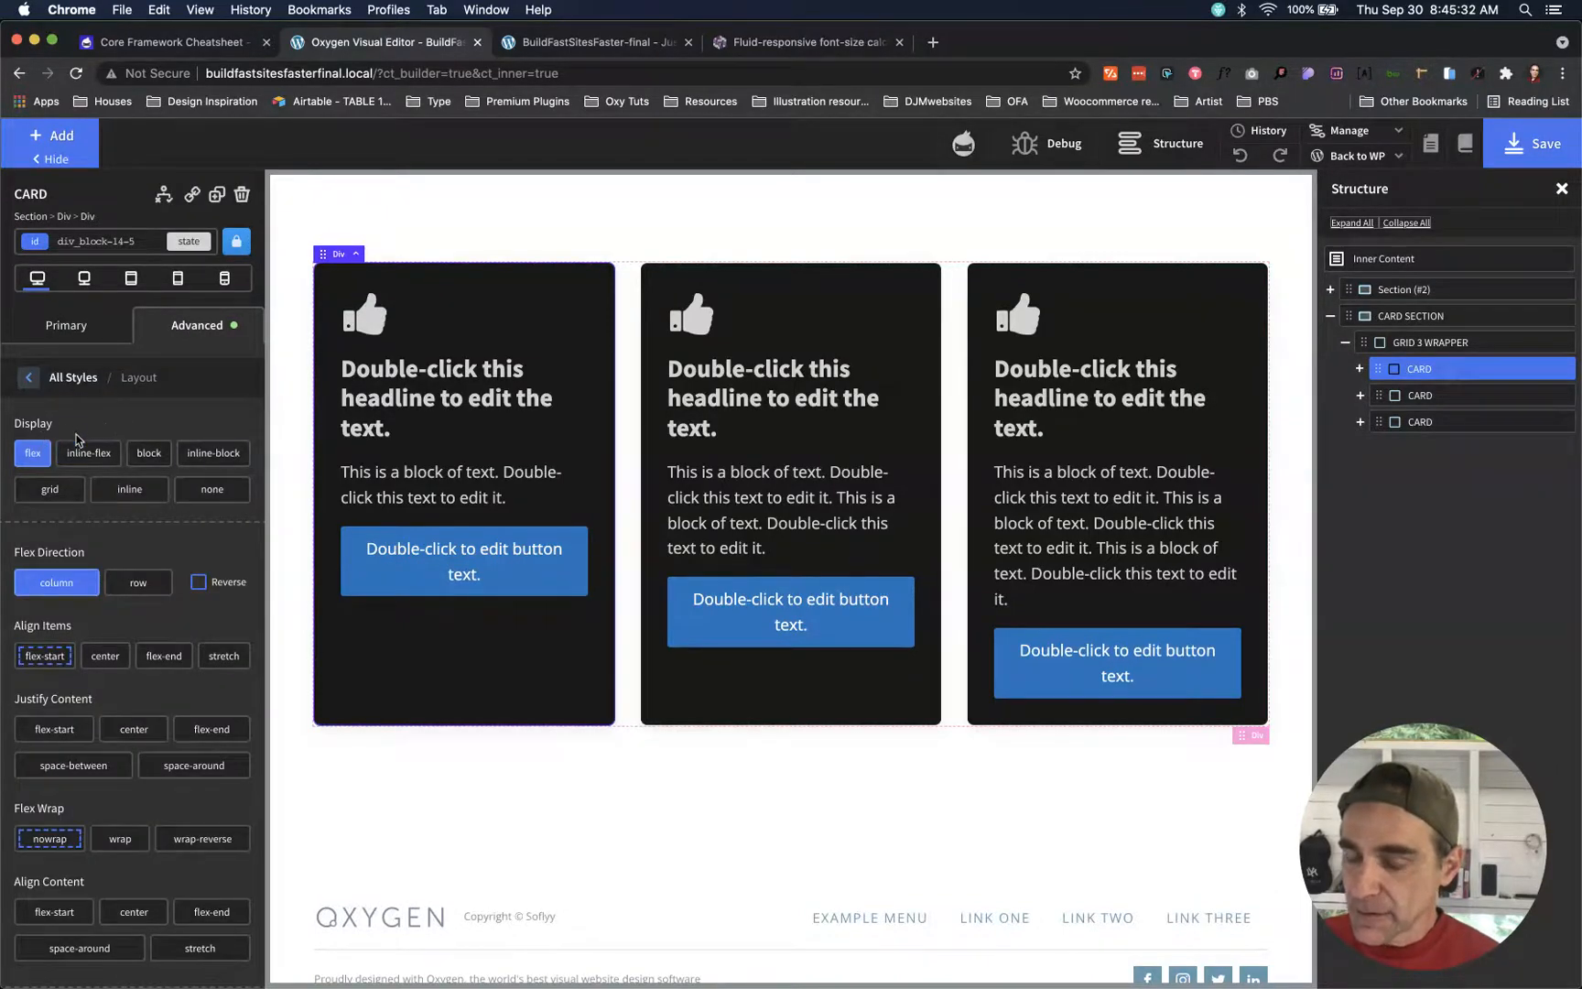
{"action": "left_click", "coordinate": [916, 293]}
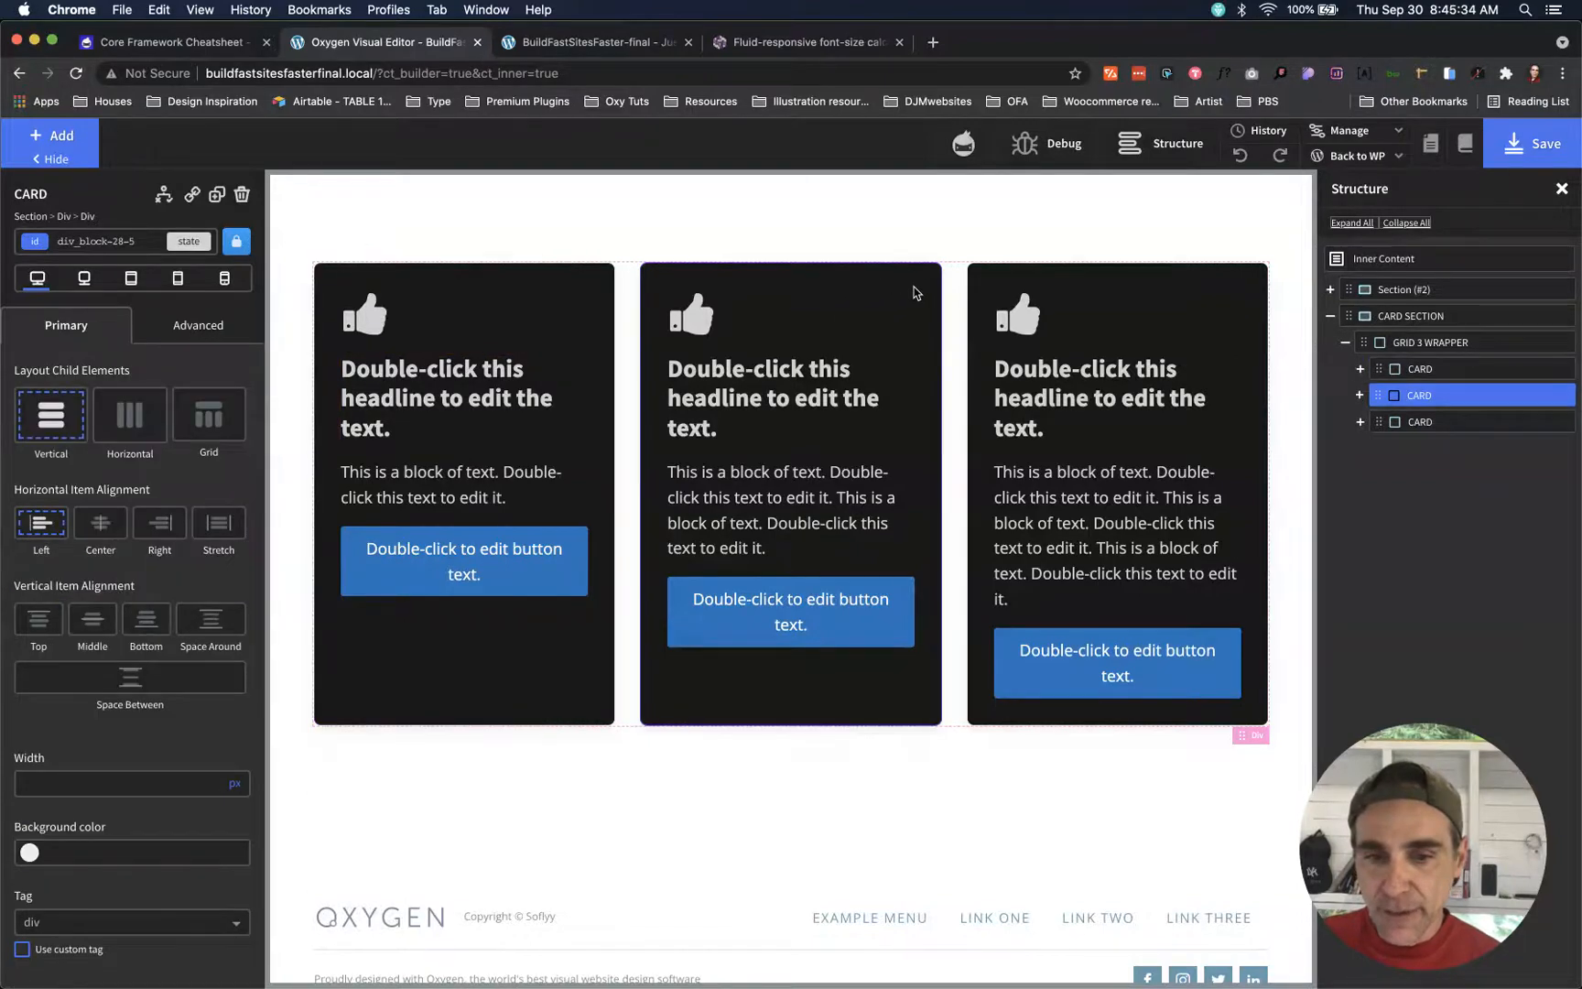
{"action": "left_click", "coordinate": [51, 417]}
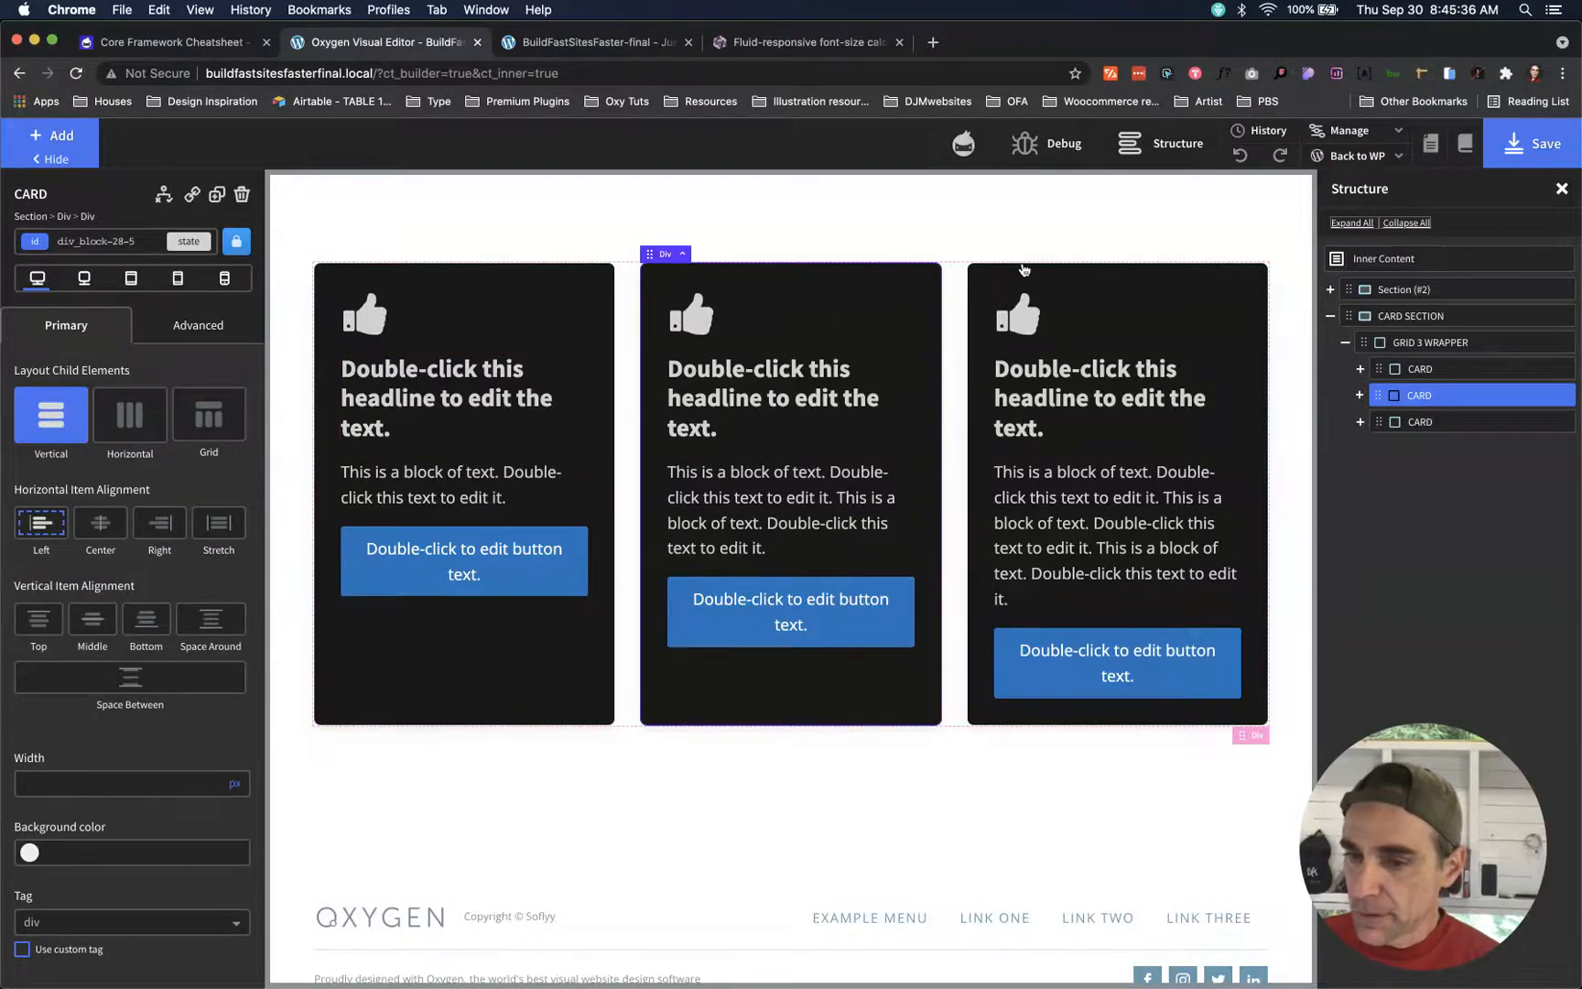
{"action": "left_click", "coordinate": [1200, 295]}
{"action": "left_click", "coordinate": [43, 424]}
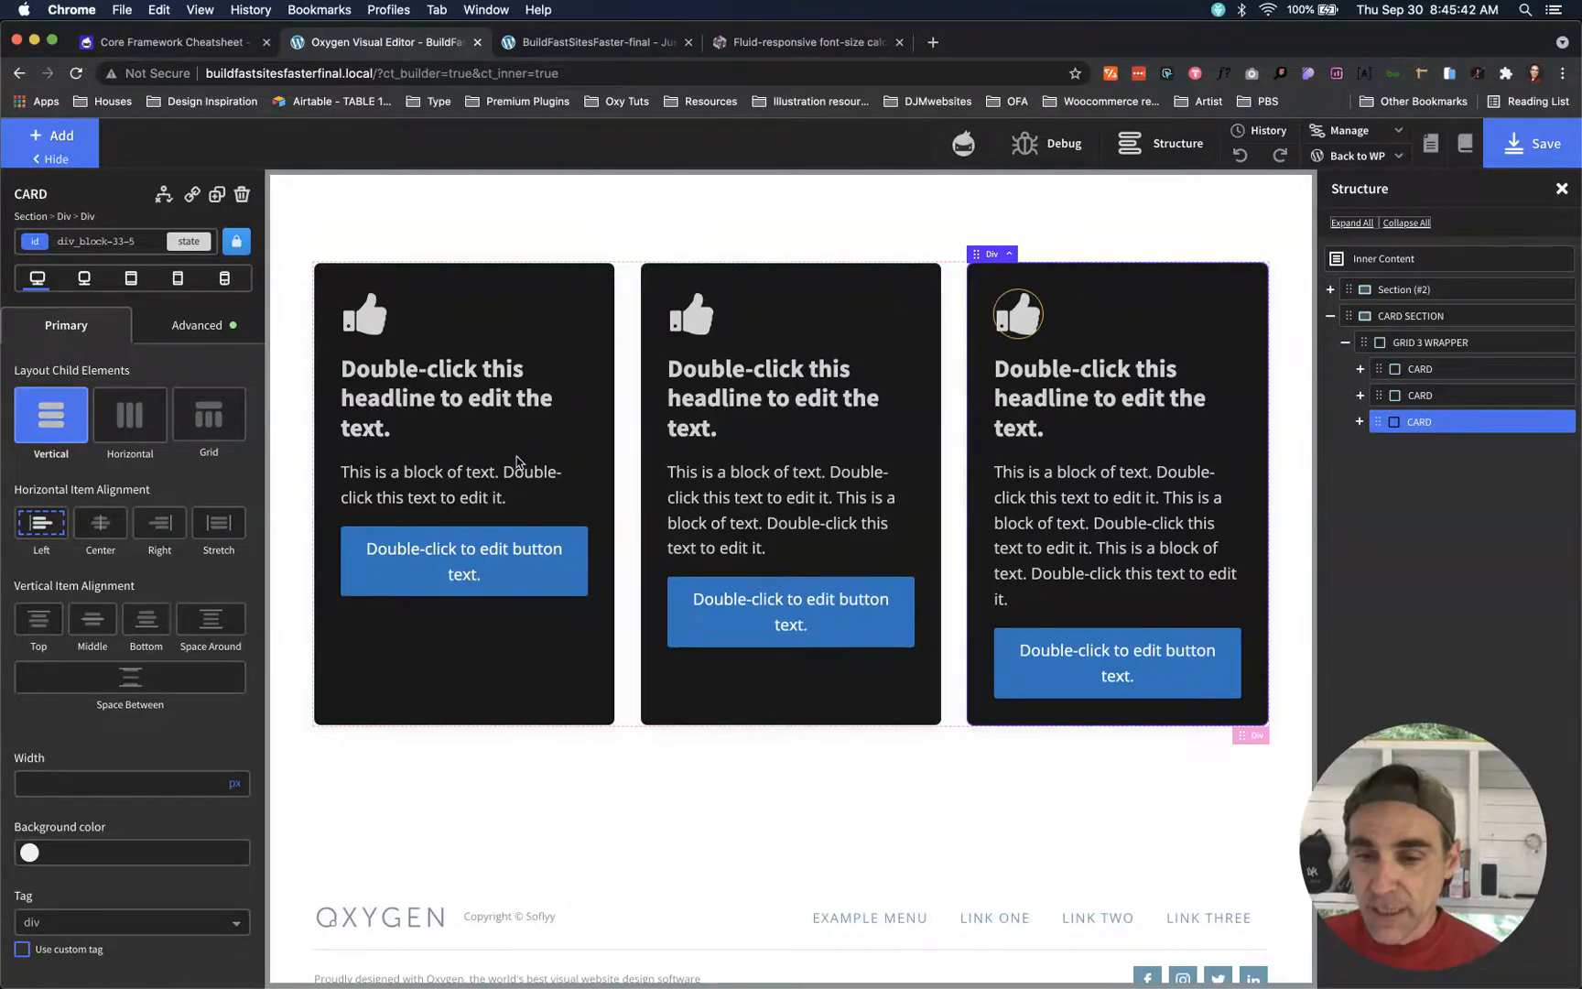
- Set Flex Grow to 1 on the card-text class using the first card's text block, and check the aligned buttons
{"action": "left_click", "coordinate": [445, 486]}
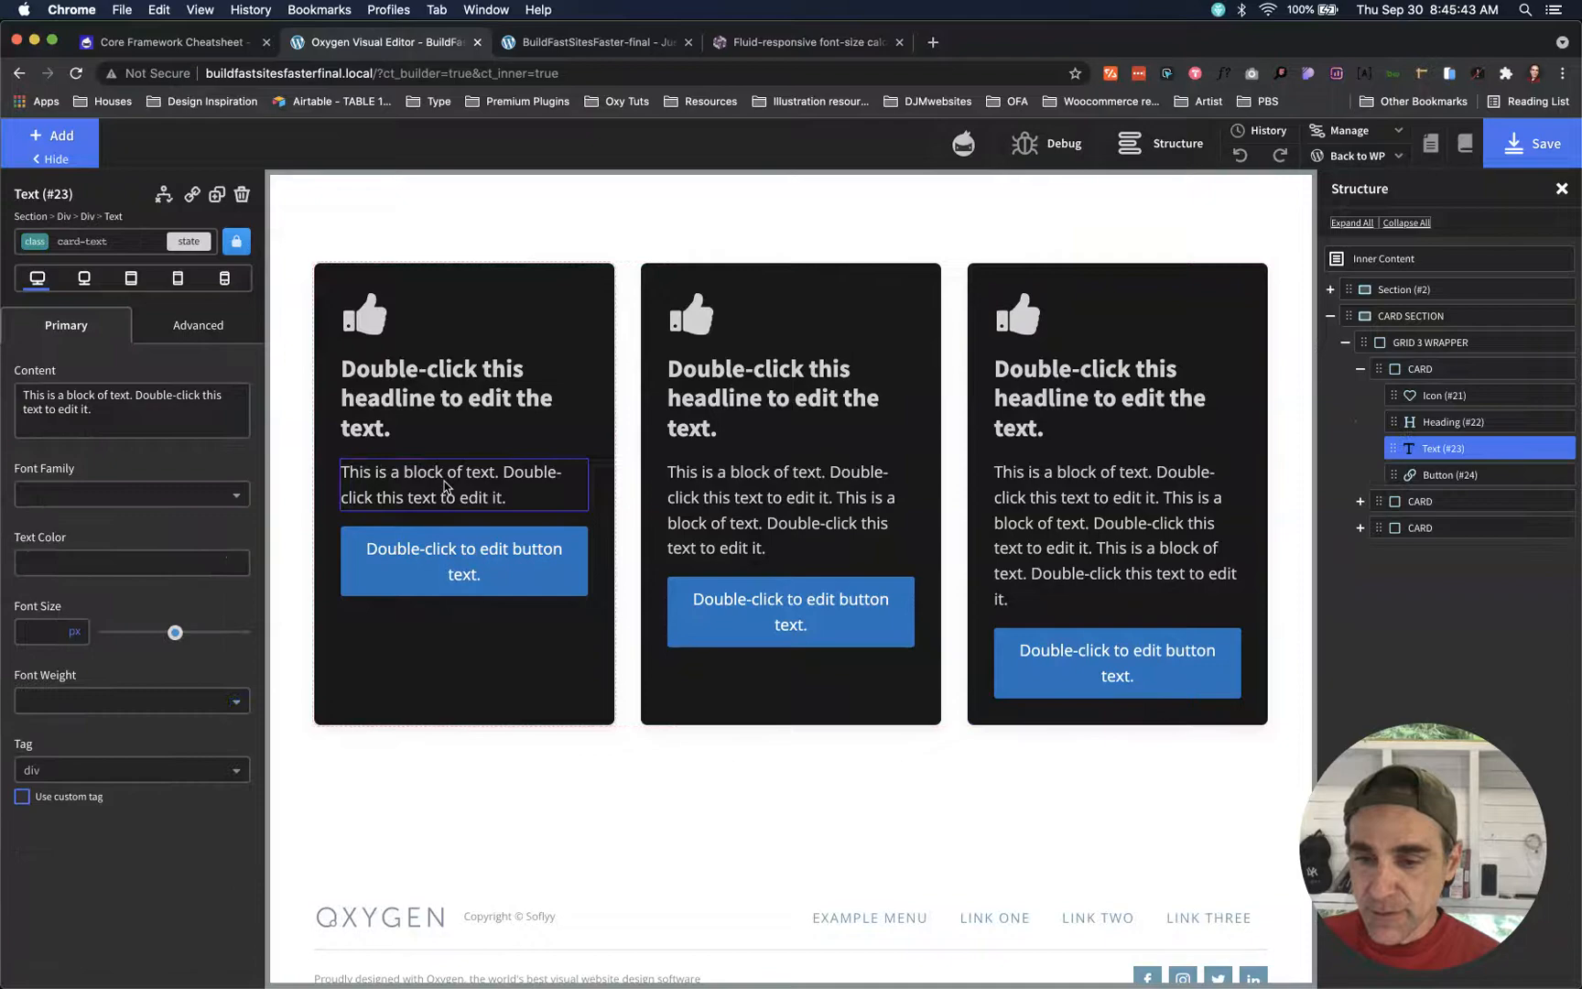
{"action": "left_click", "coordinate": [82, 241]}
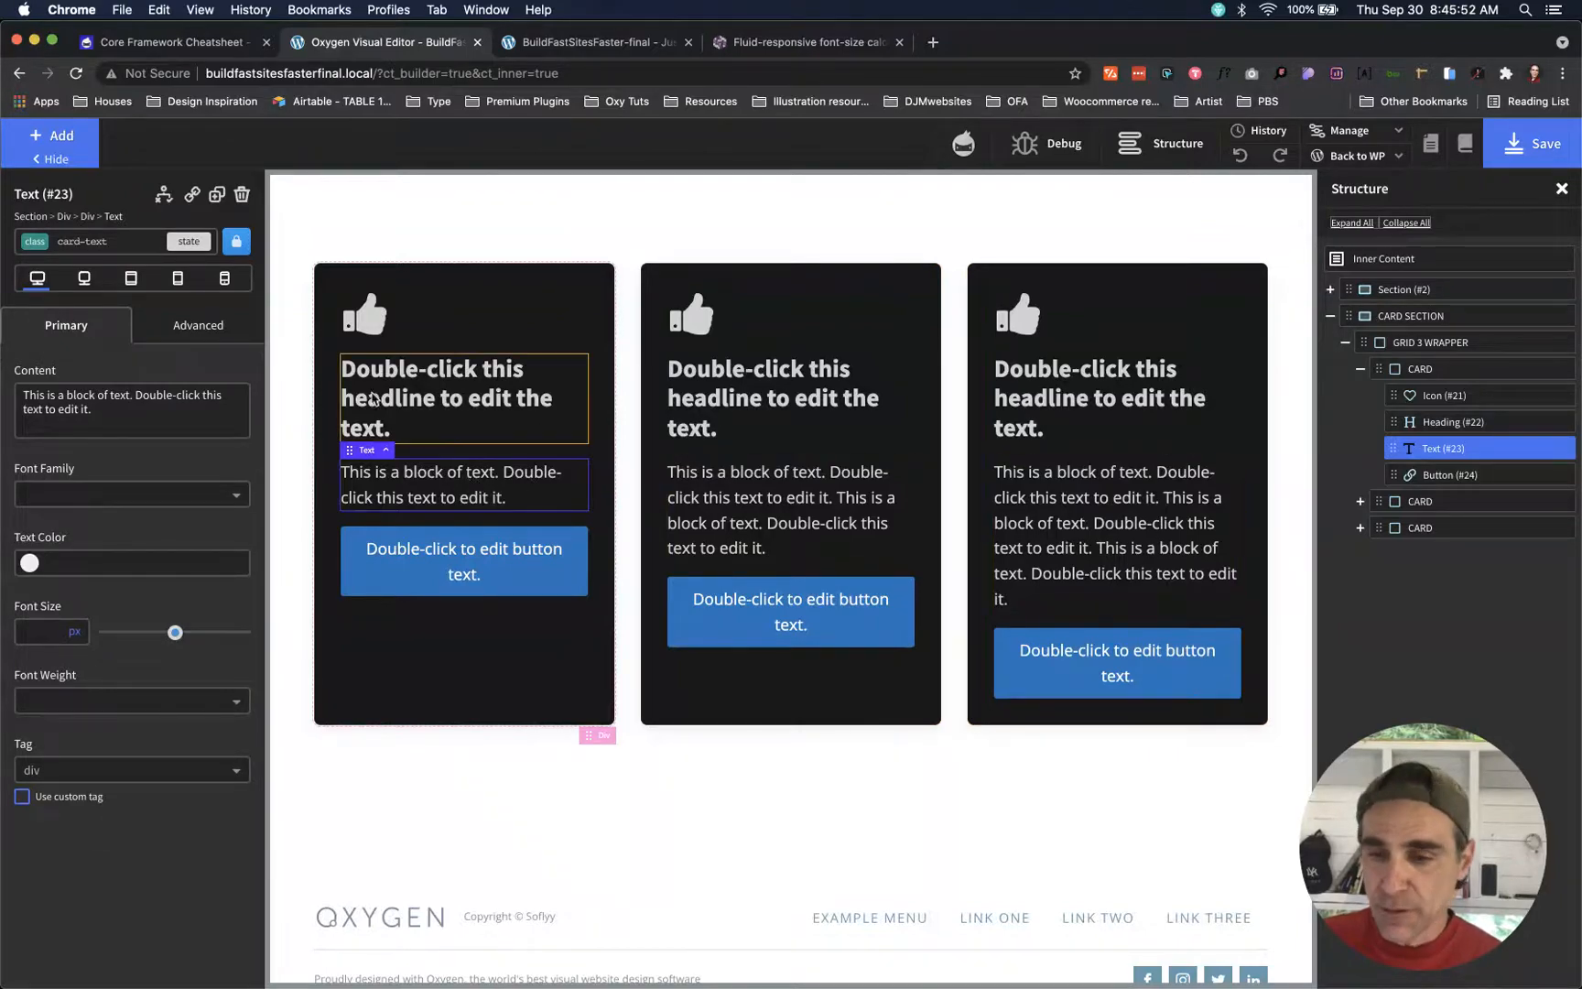
{"action": "left_click", "coordinate": [192, 339]}
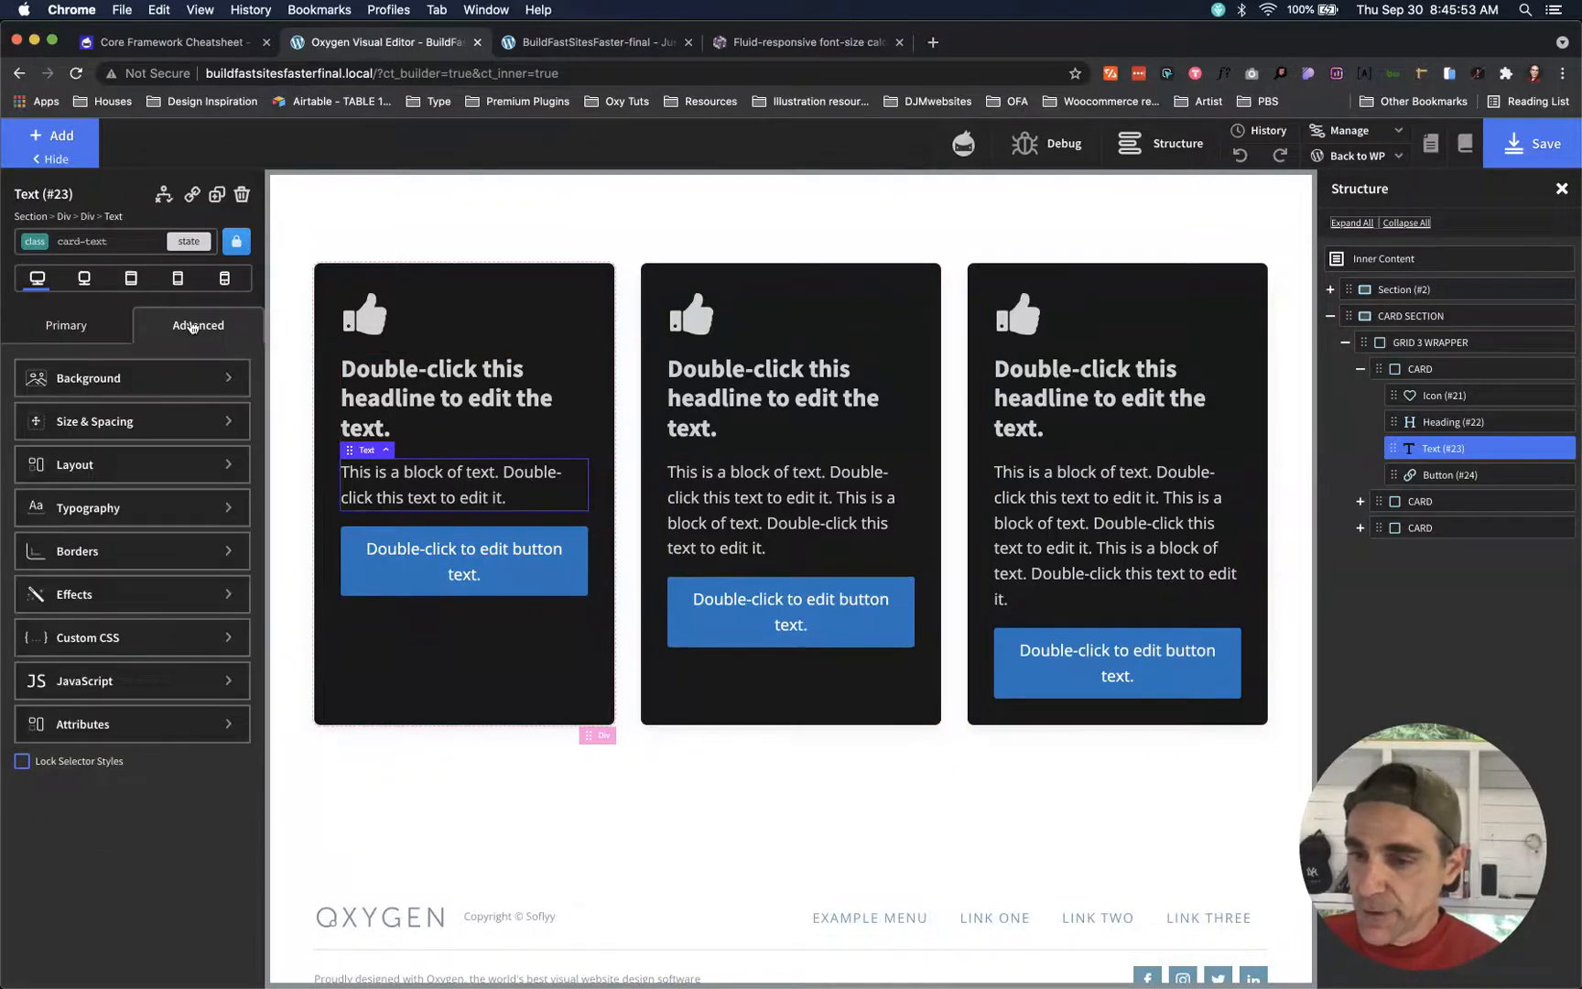
{"action": "left_click", "coordinate": [105, 462]}
{"action": "scroll", "coordinate": [144, 720], "scroll_direction": "down", "scroll_amount": 3}
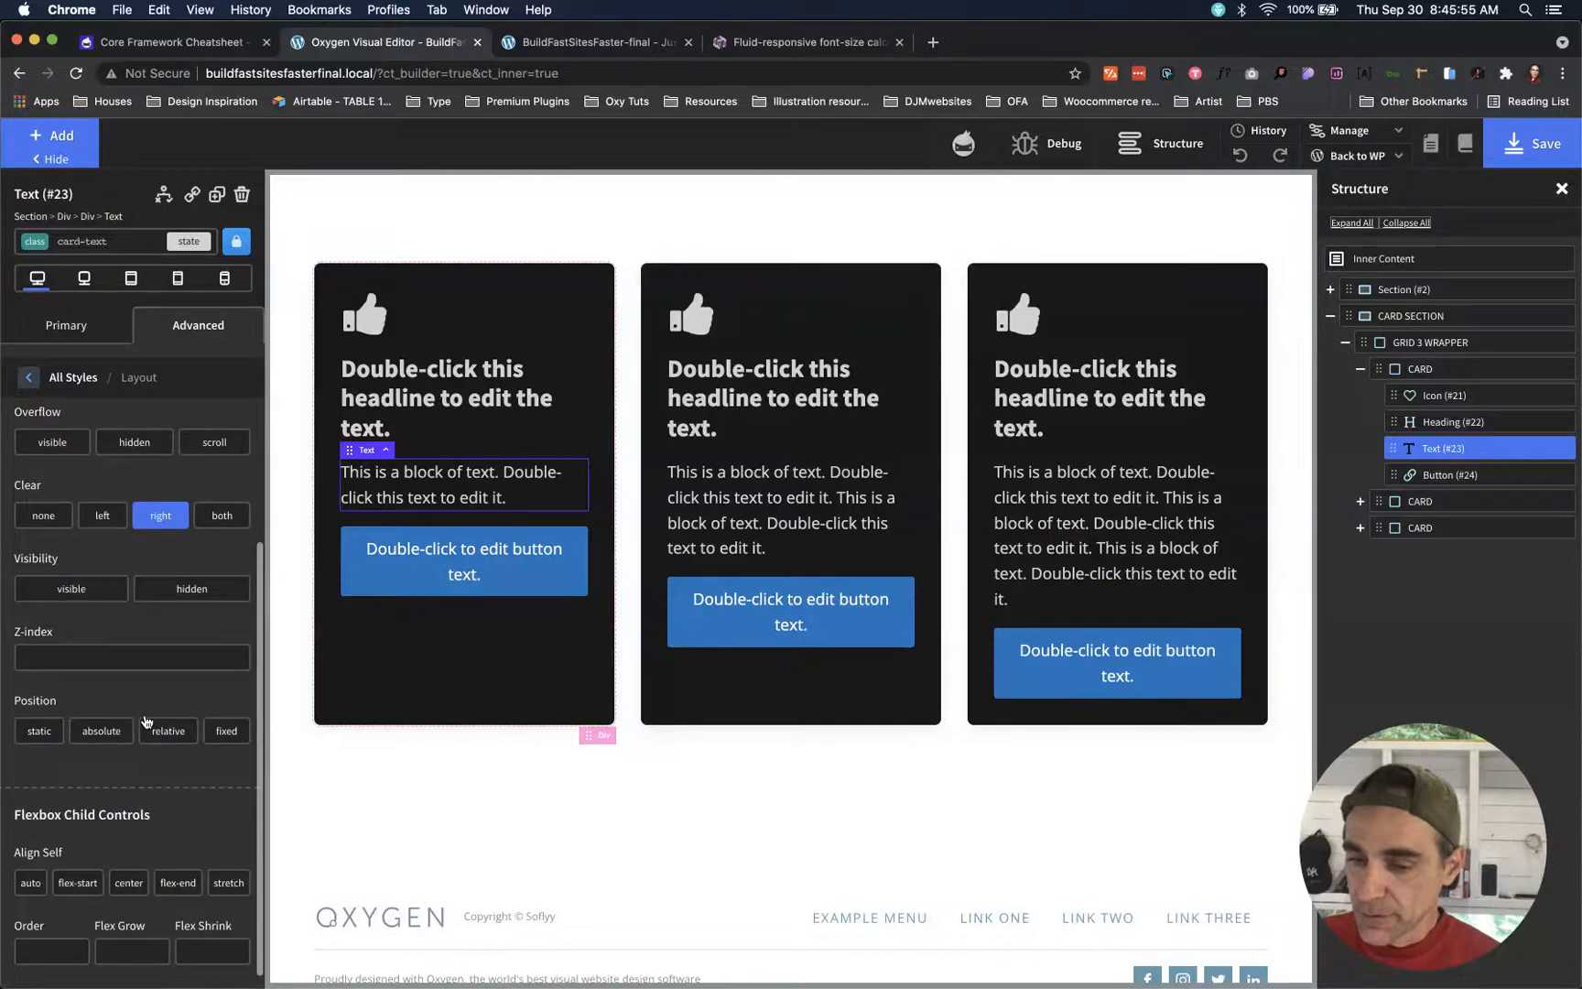
{"action": "left_click", "coordinate": [119, 952]}
{"action": "type", "text": "1"}
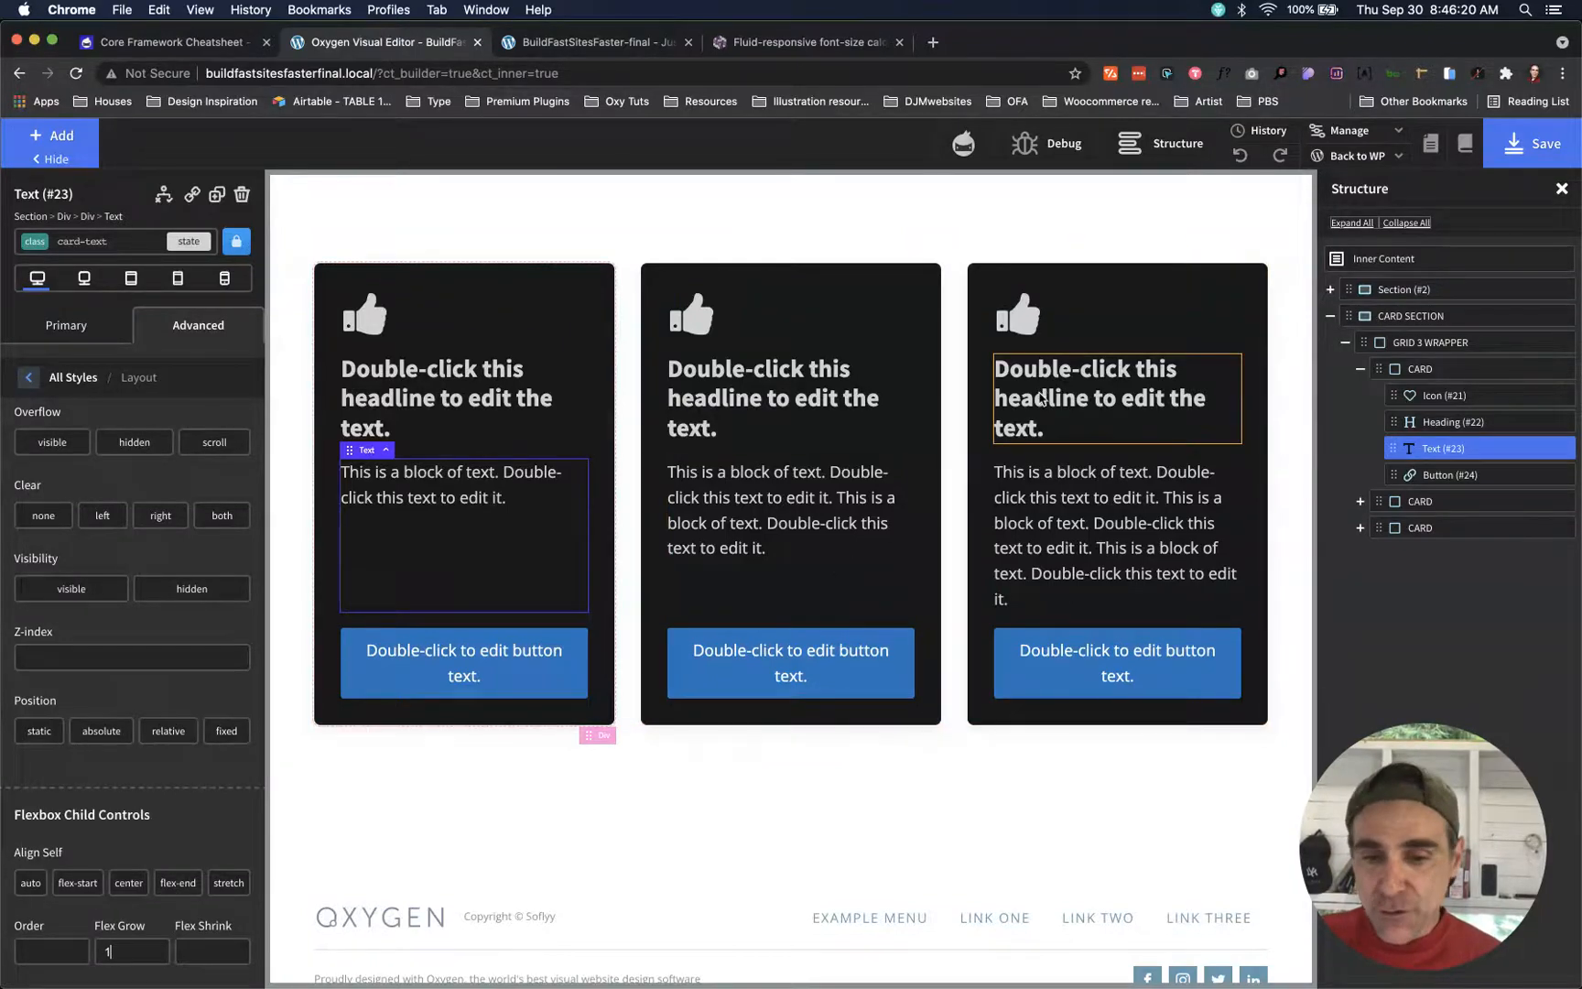
{"action": "scroll", "coordinate": [1045, 395], "scroll_direction": "up", "scroll_amount": 5}
{"action": "scroll", "coordinate": [1053, 478], "scroll_direction": "down", "scroll_amount": 5}
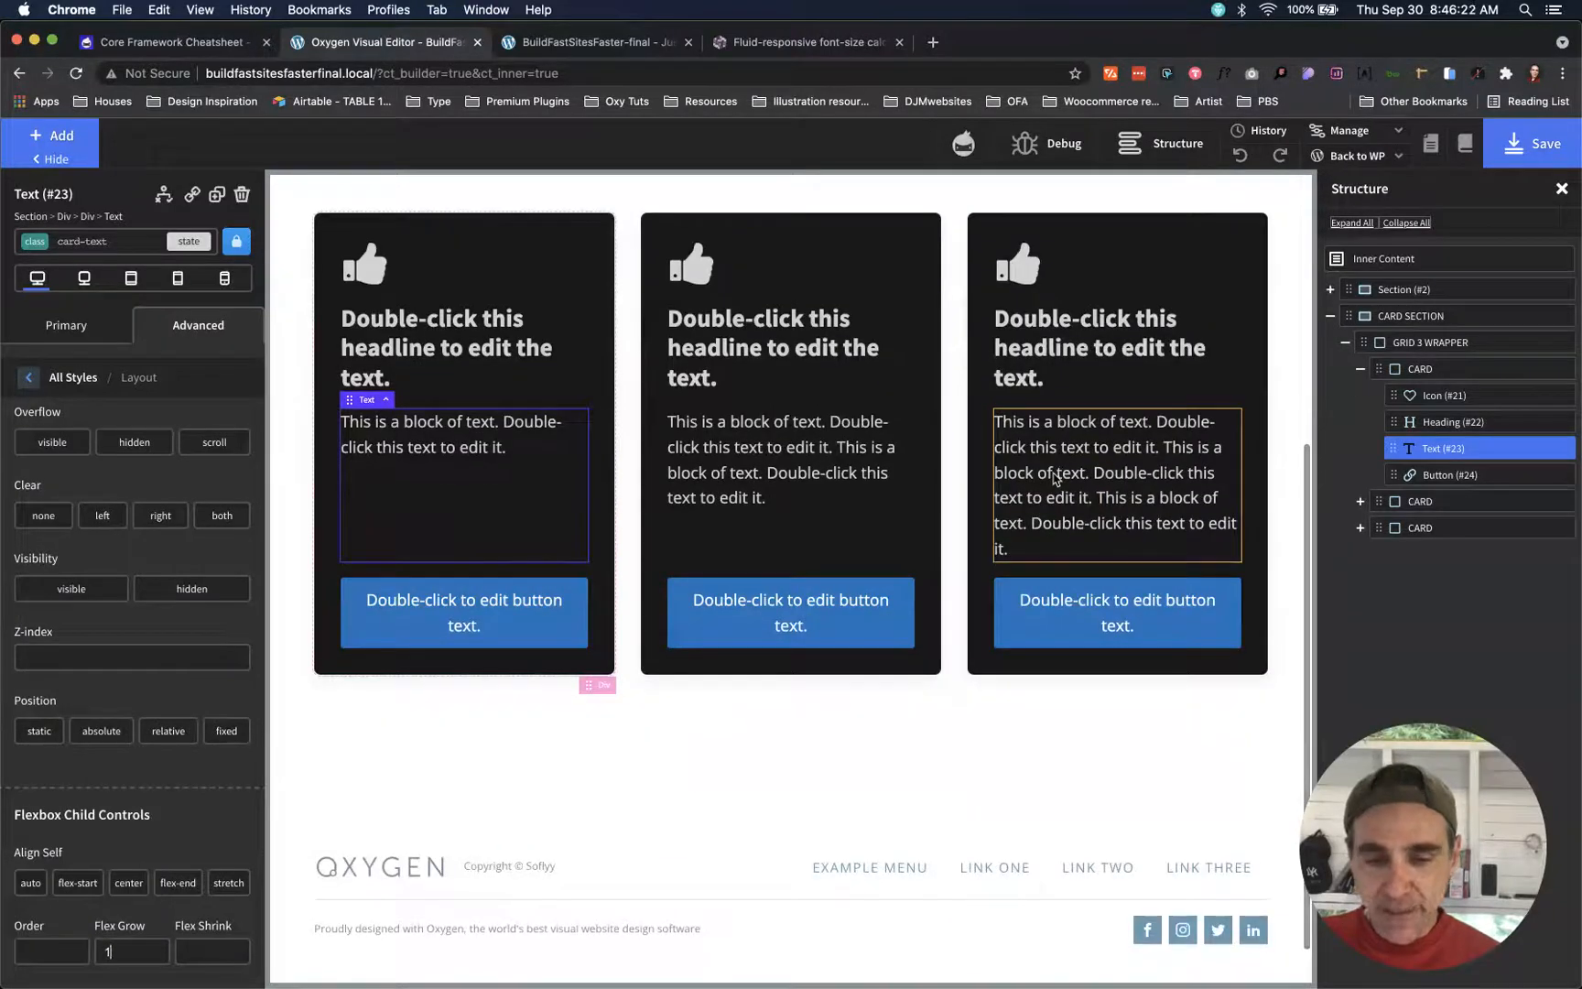
{"action": "scroll", "coordinate": [1053, 478], "scroll_direction": "up", "scroll_amount": 4}
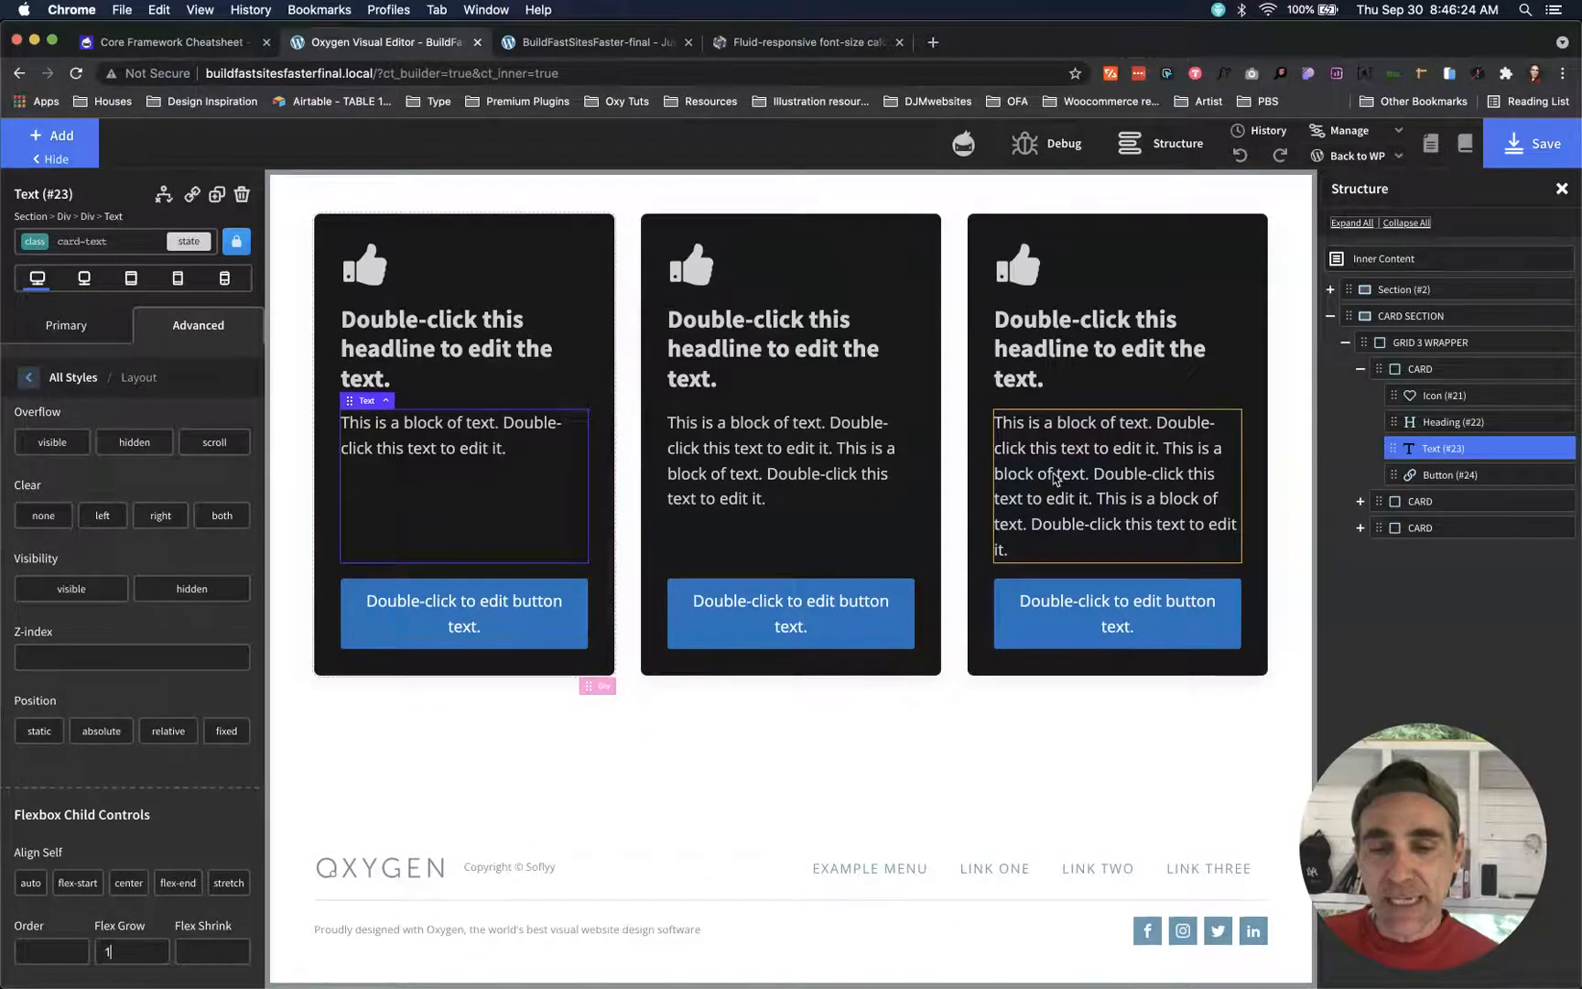